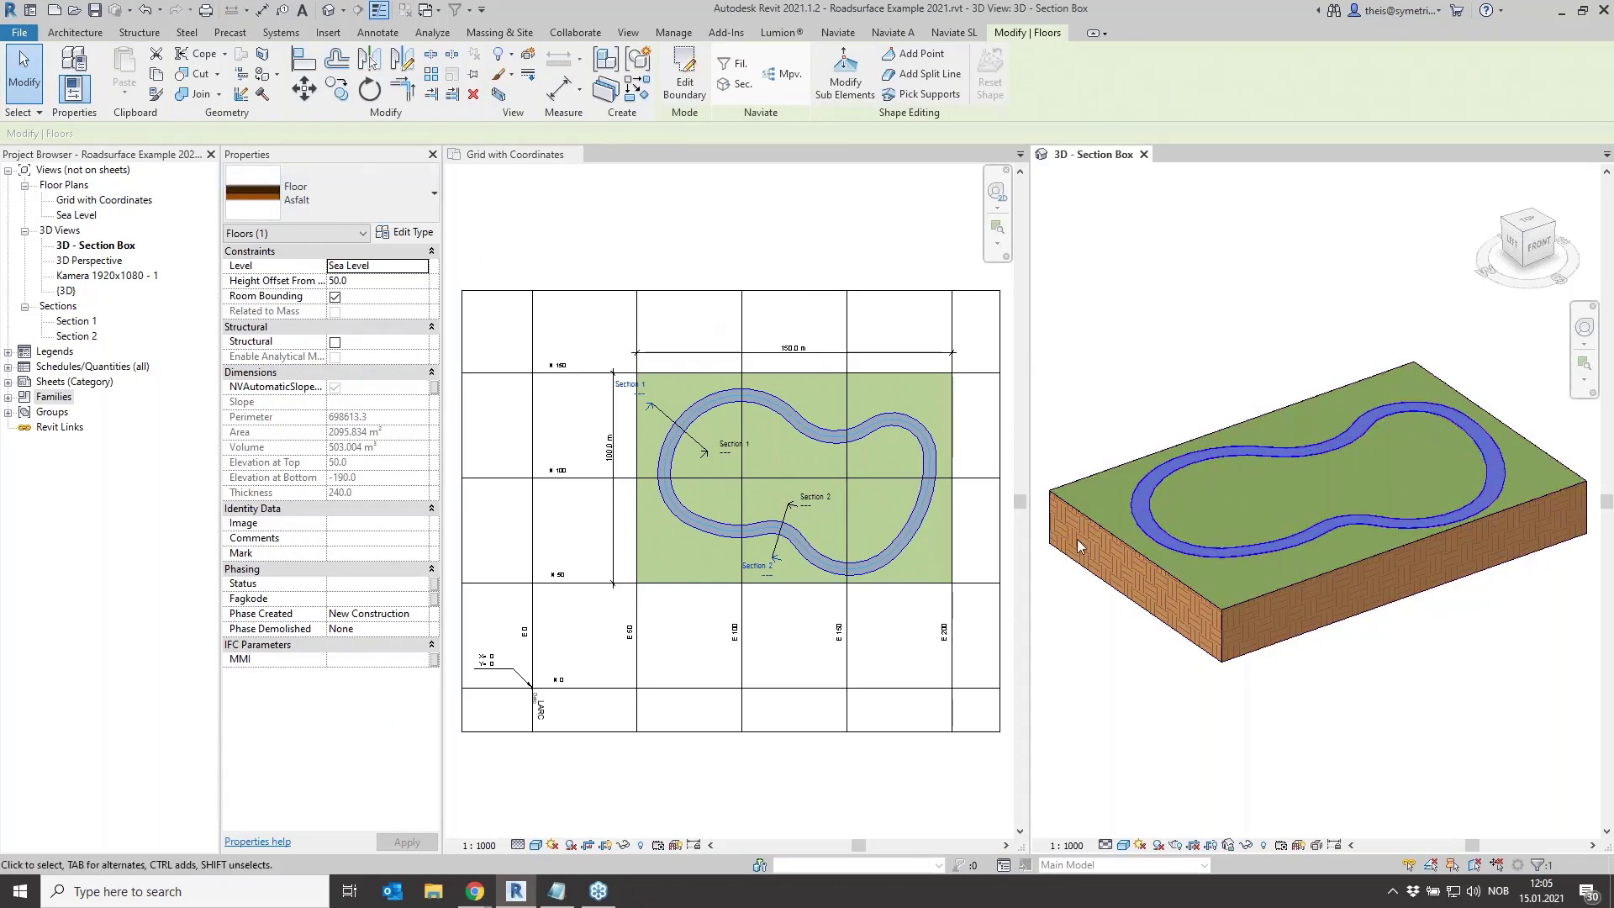
Deselect the asphalt road floor and set the topography cut slope to 5%
left_click(1165, 353)
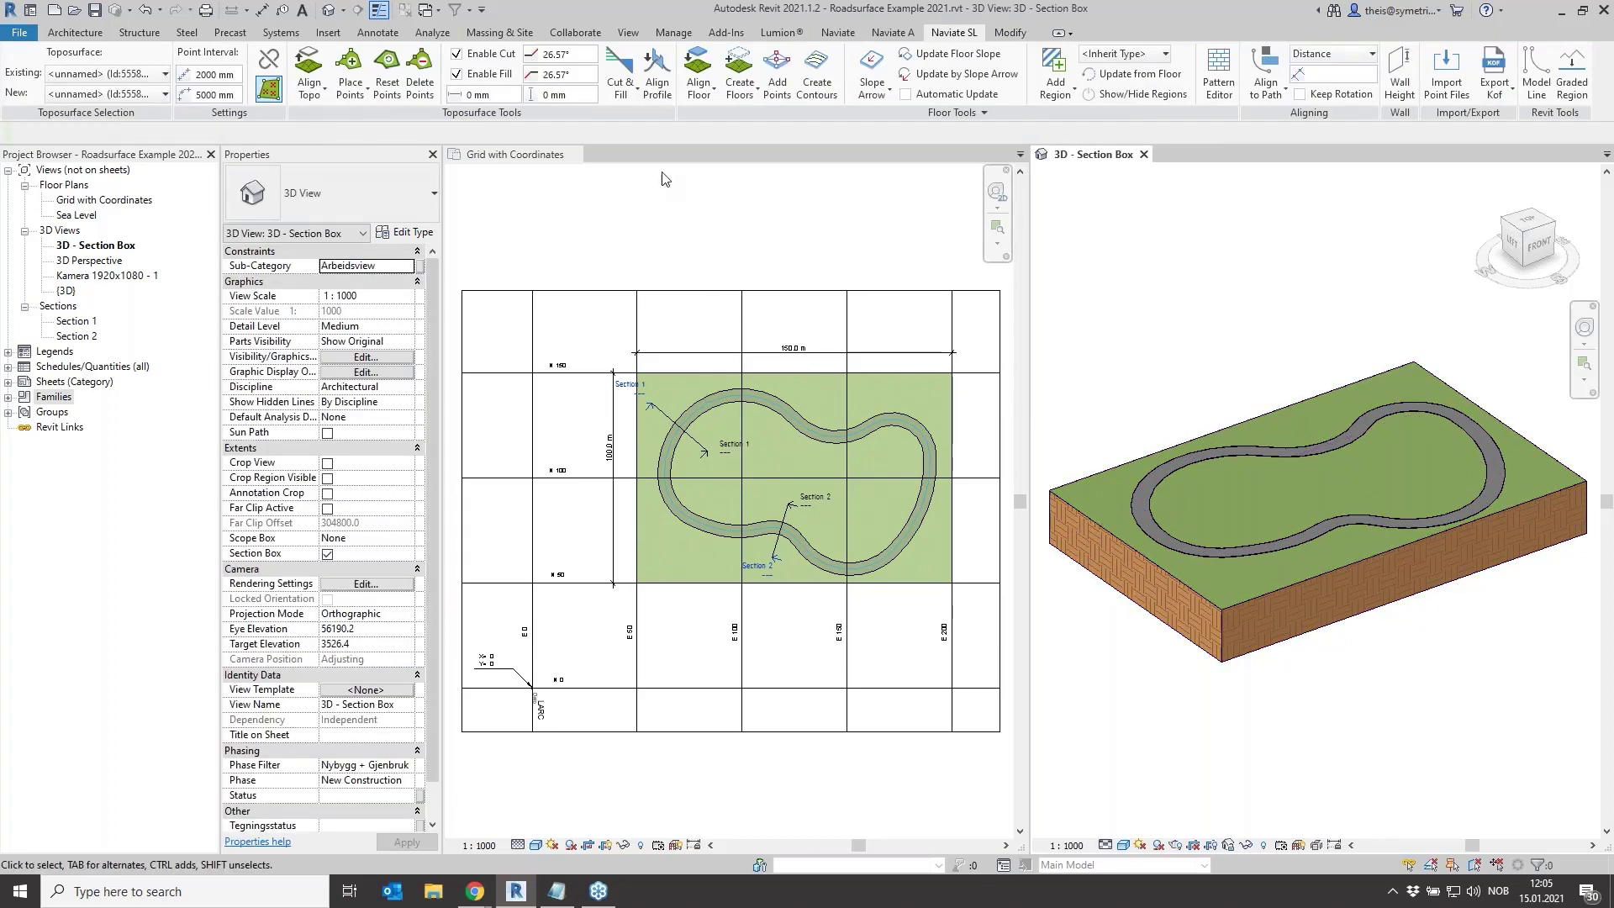
left_click(656, 74)
left_click(581, 58)
key("Tab")
key("shift+Tab")
key("Tab")
key("shift+Tab")
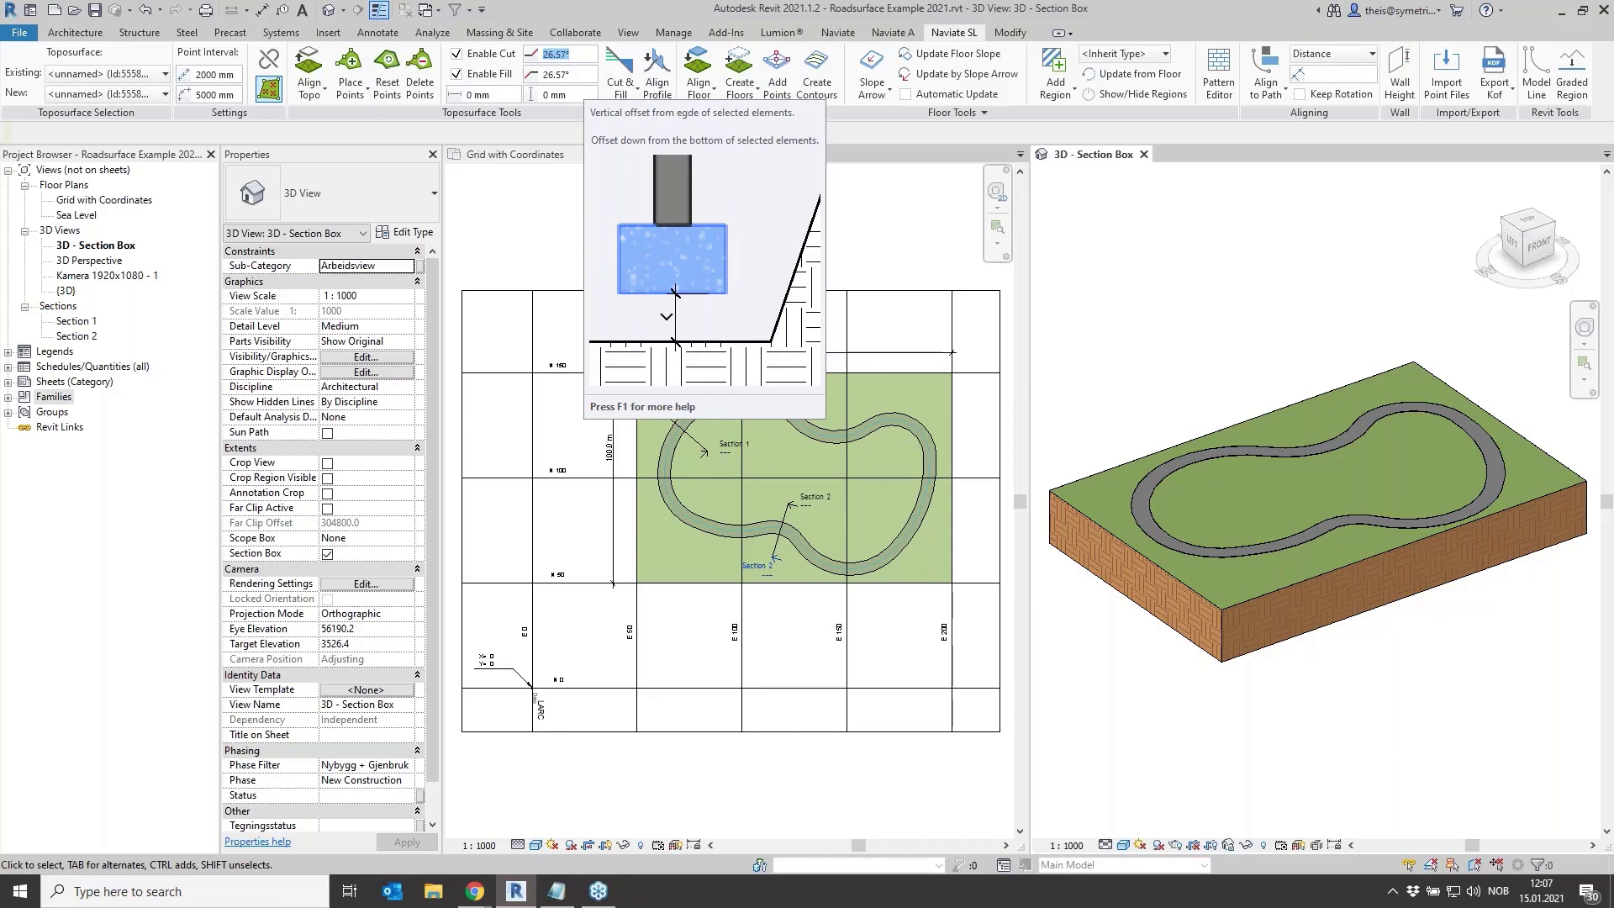
type("%")
key("BackSpace")
type("5")
key("Tab")
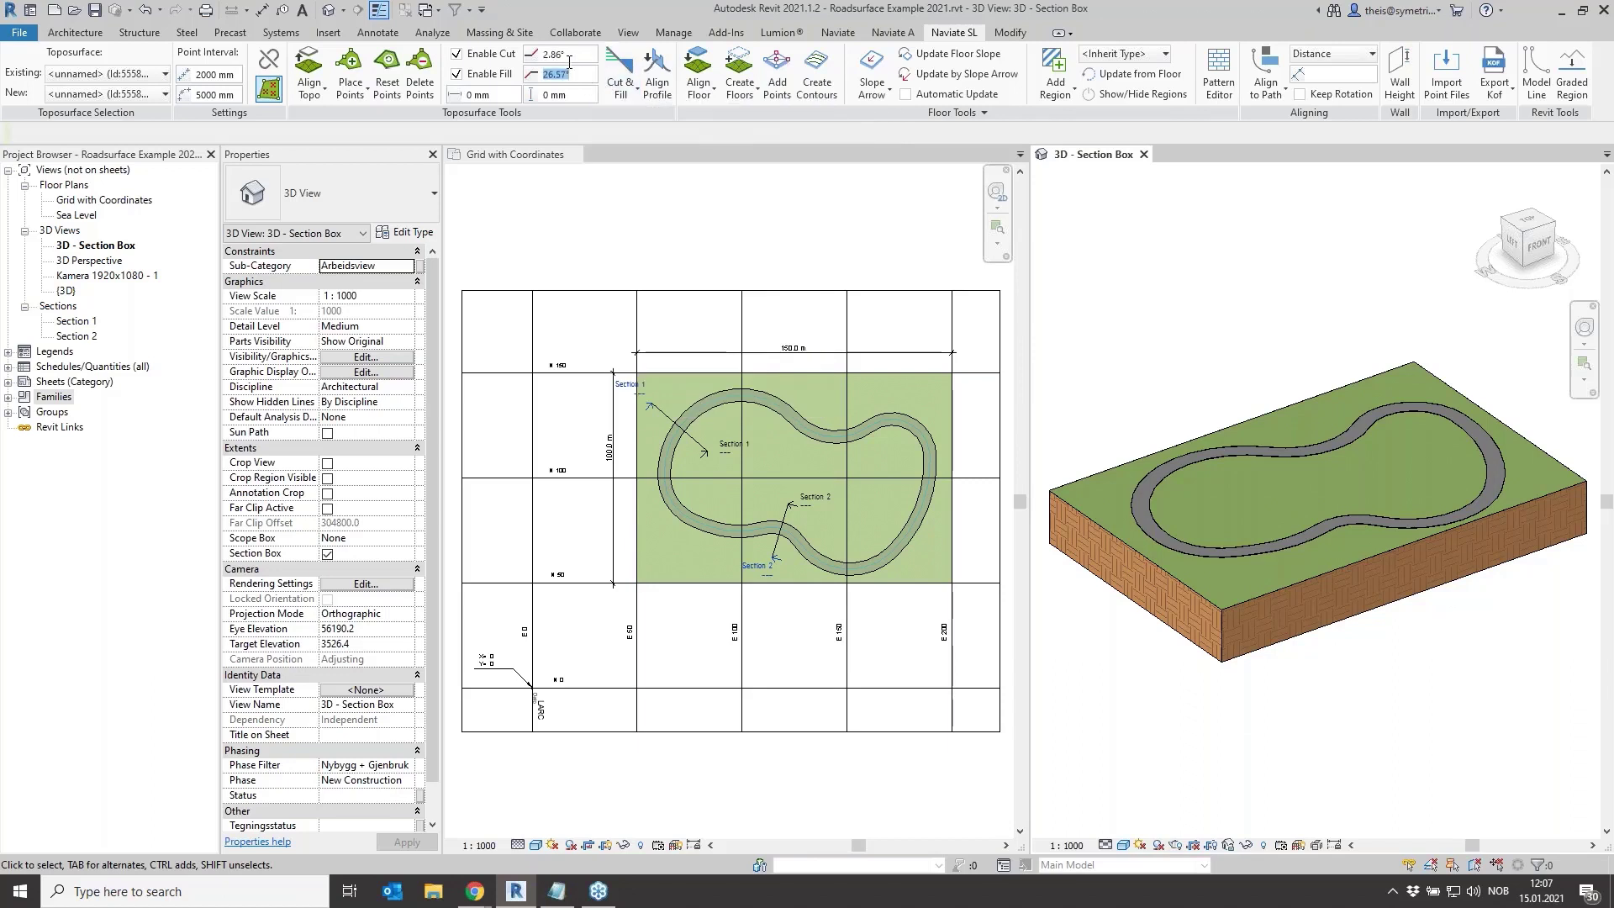
Set the topography cut slope to a 1:2 ratio
left_click(576, 54)
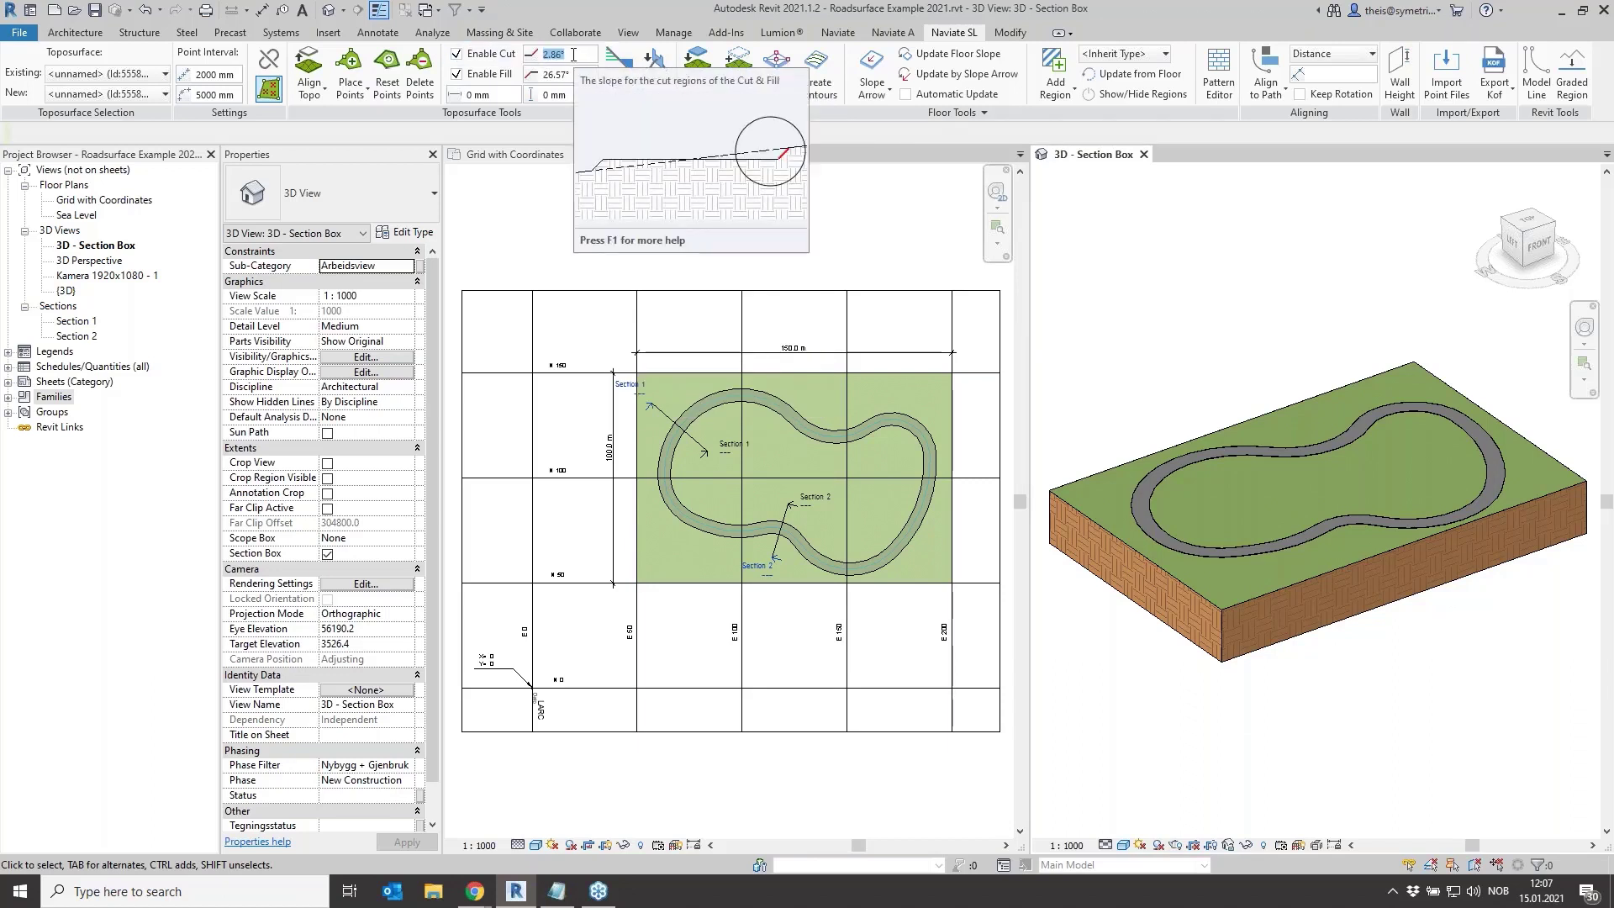
left_click(679, 35)
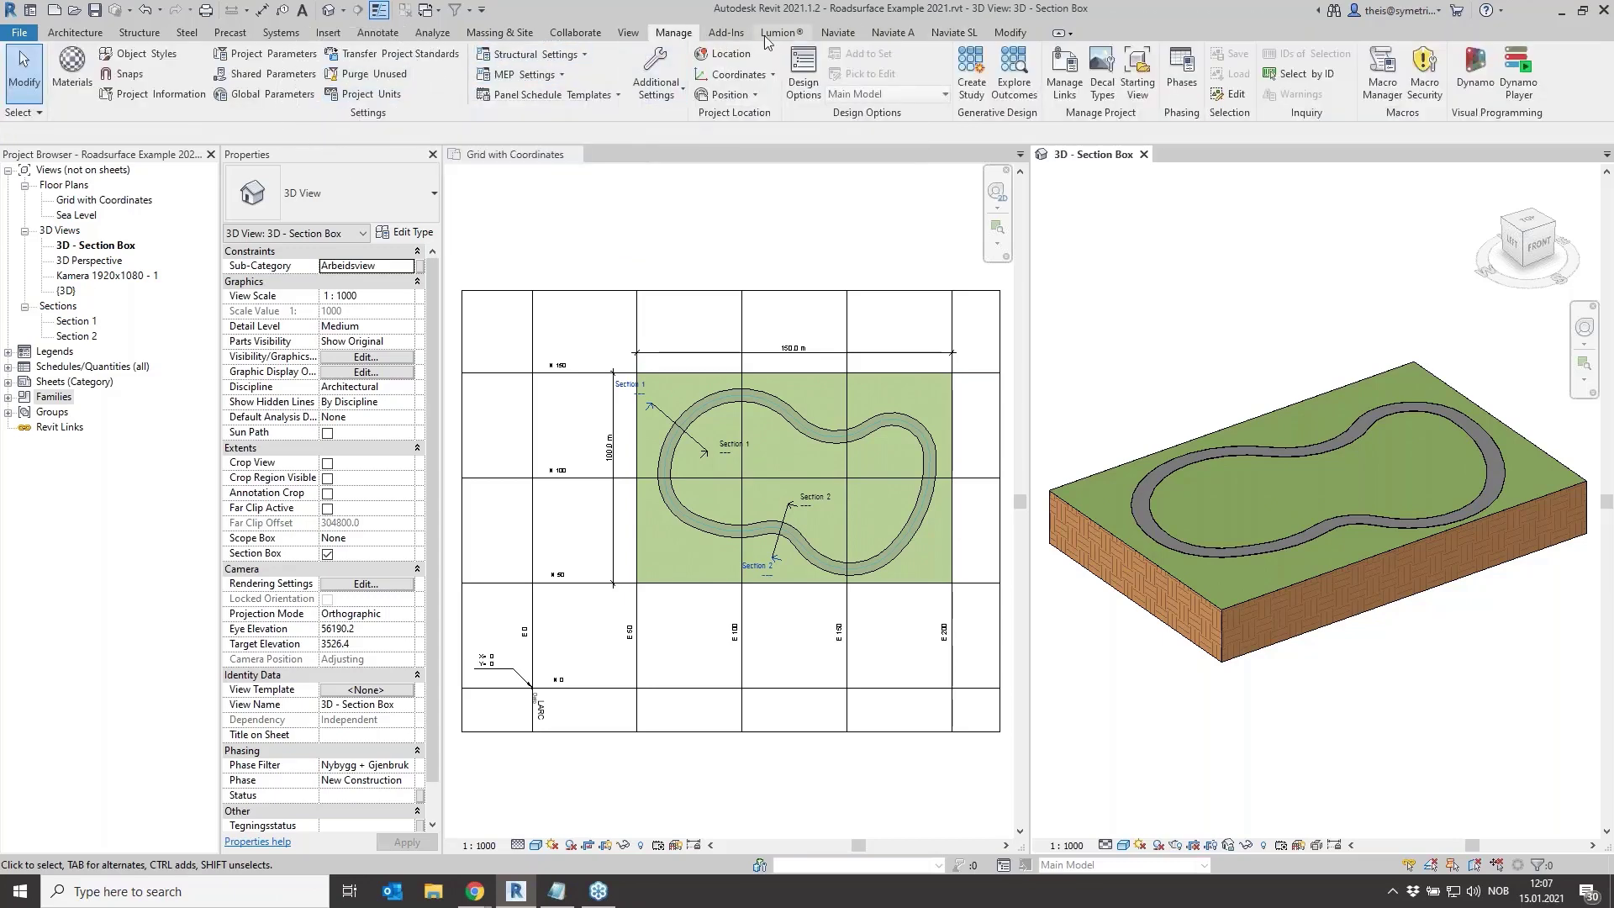
left_click(953, 36)
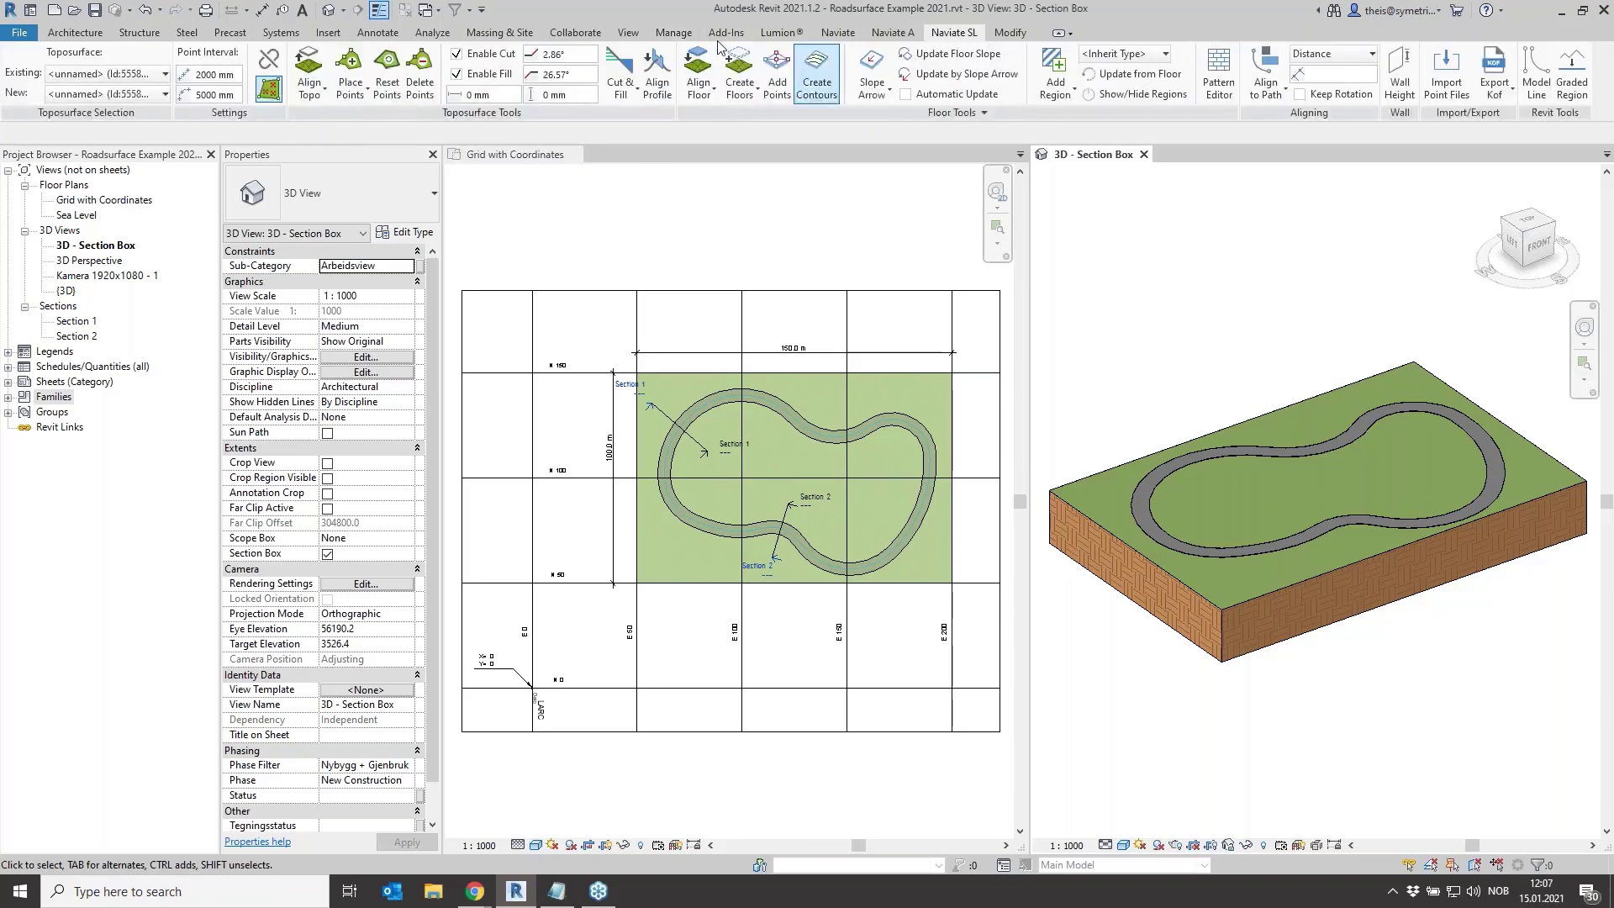
double_click(548, 55)
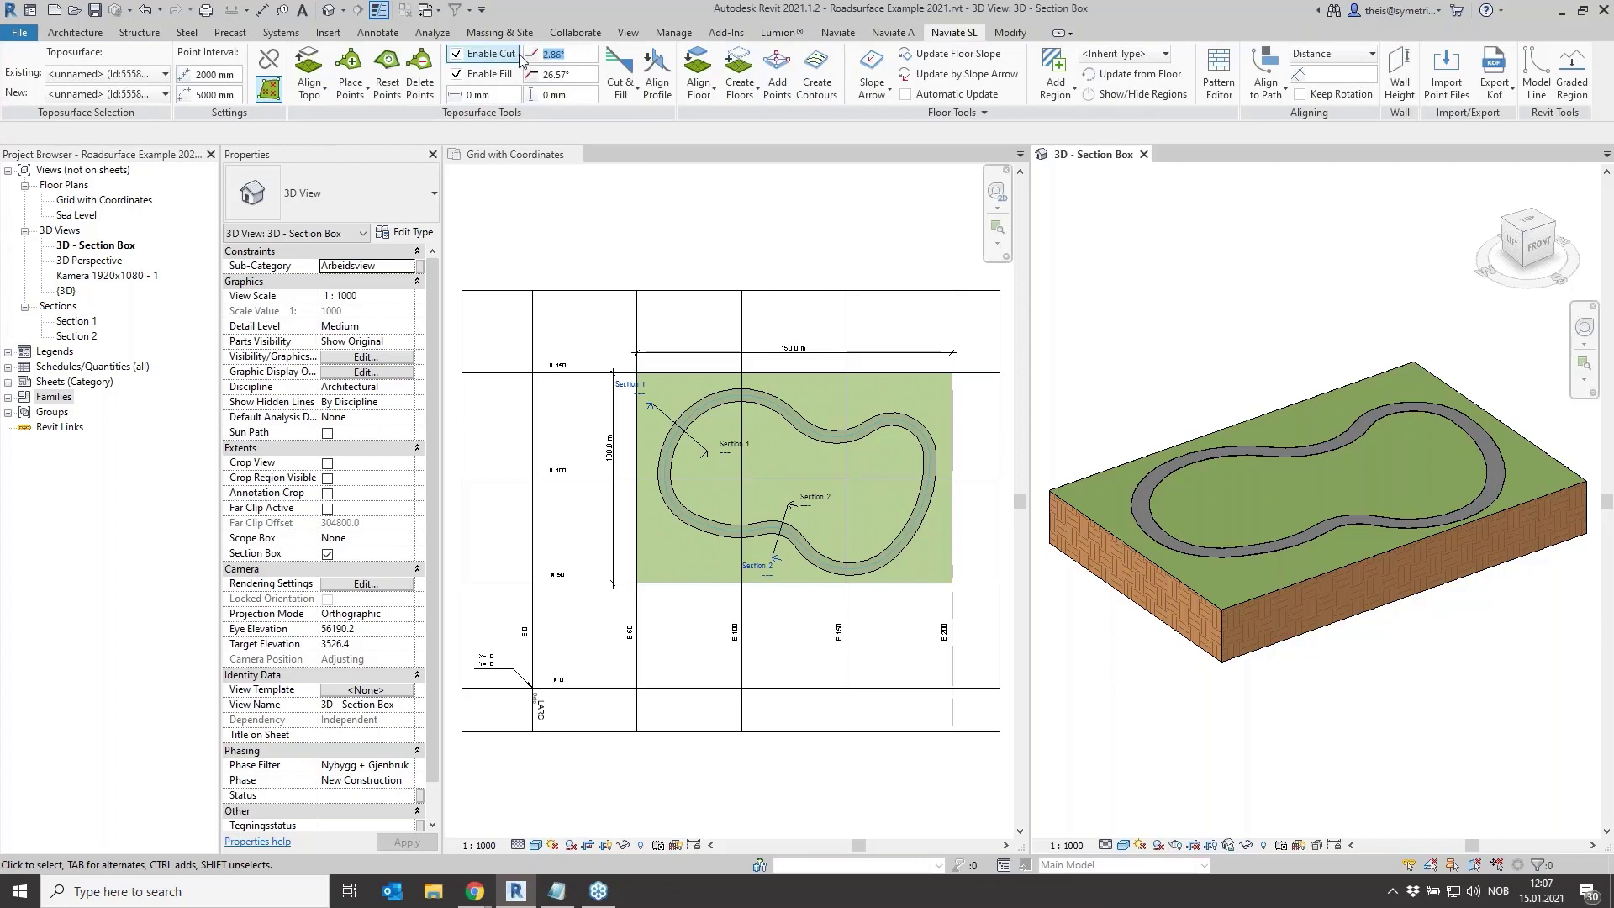
type("1:2")
double_click(570, 75)
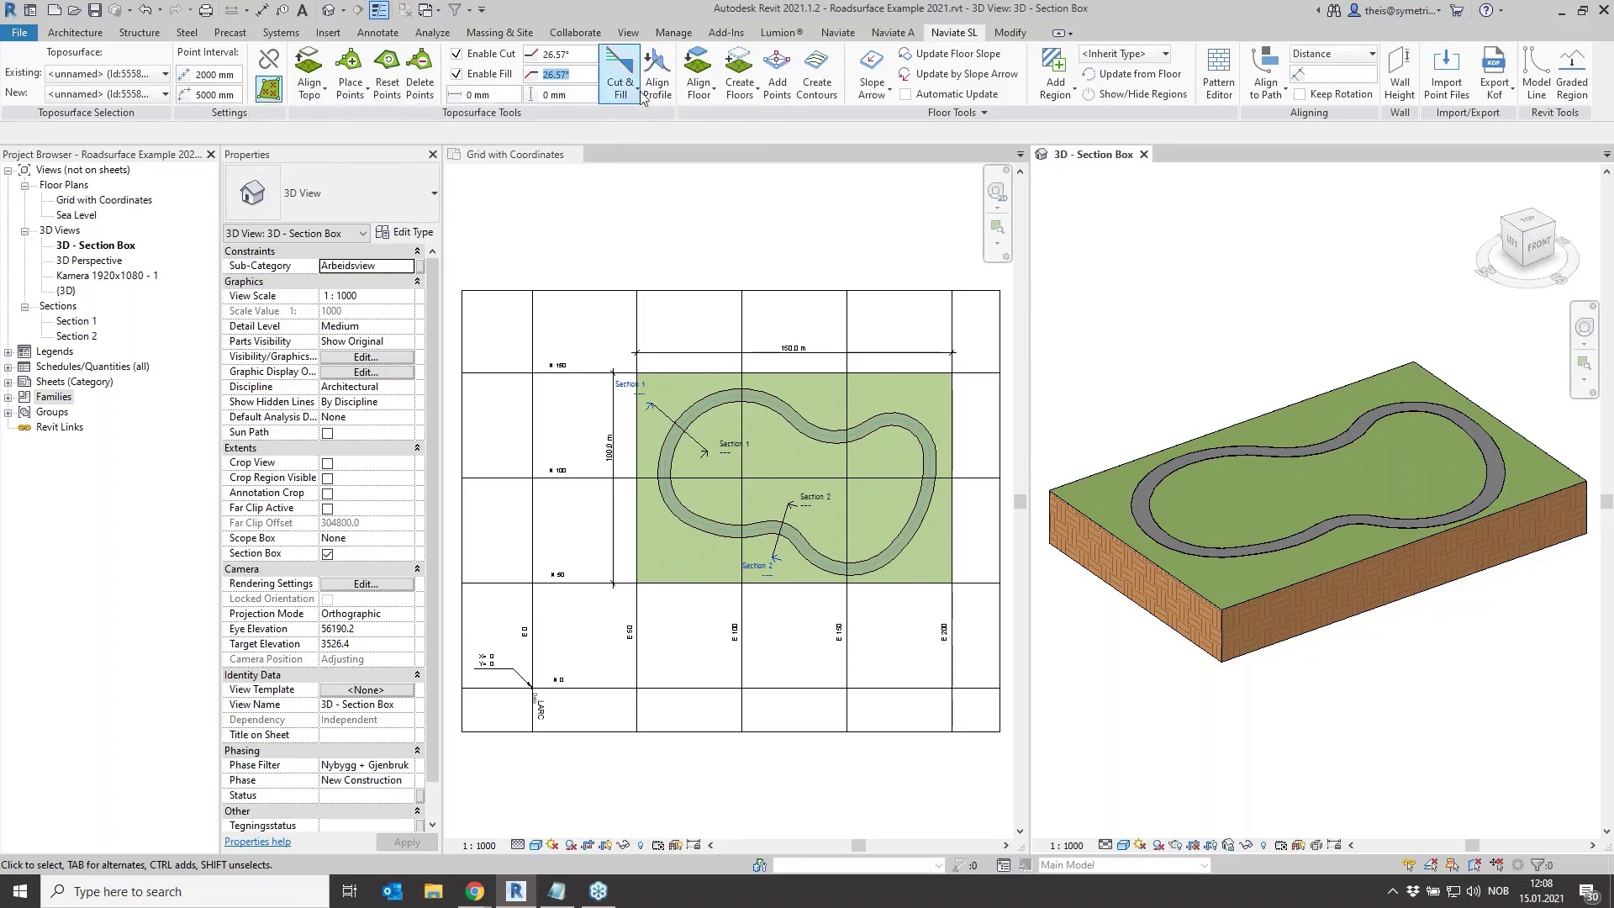
Highlight the full chain of centerline model lines along the road in the Grid with Coordinates plan, then clear the selection
left_click(782, 580)
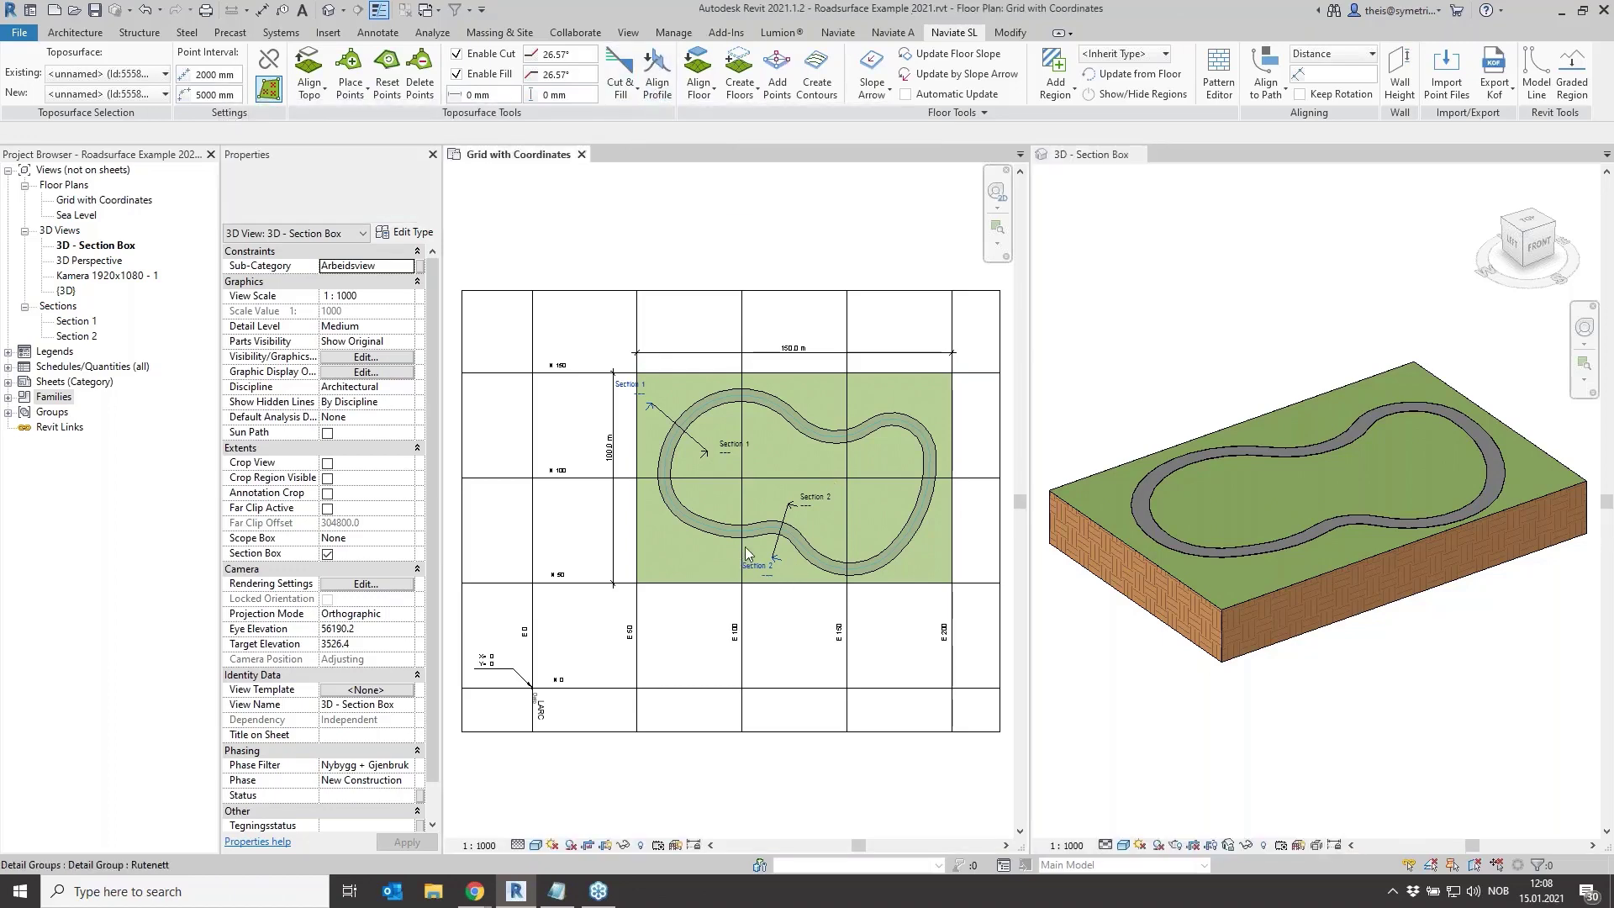
scroll(757, 539, "up", 5)
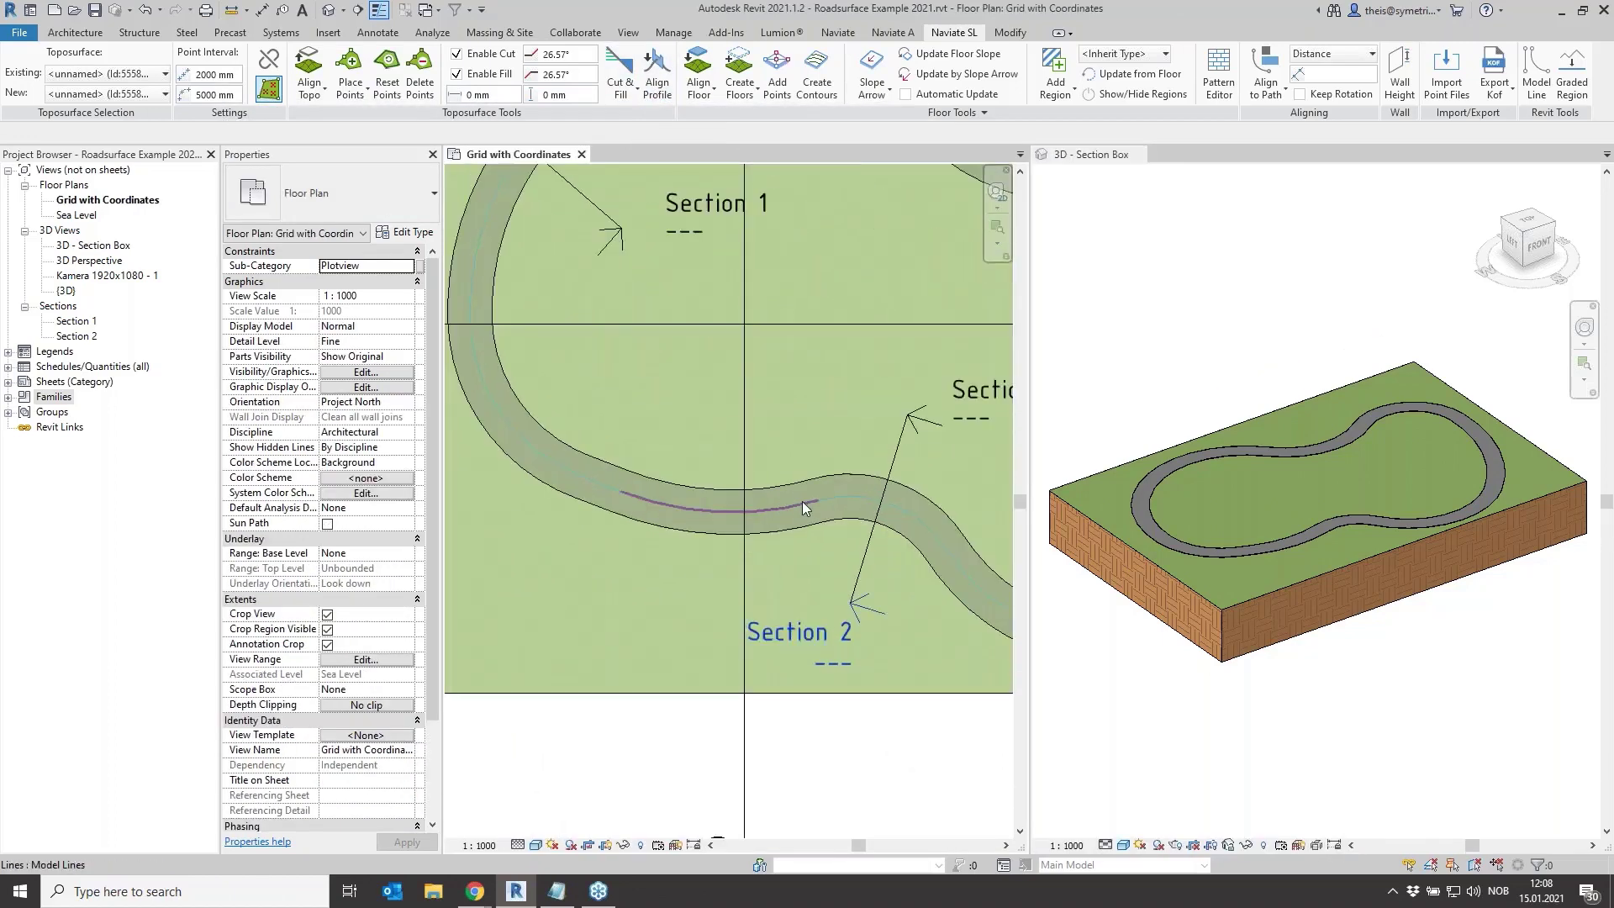
key("Tab")
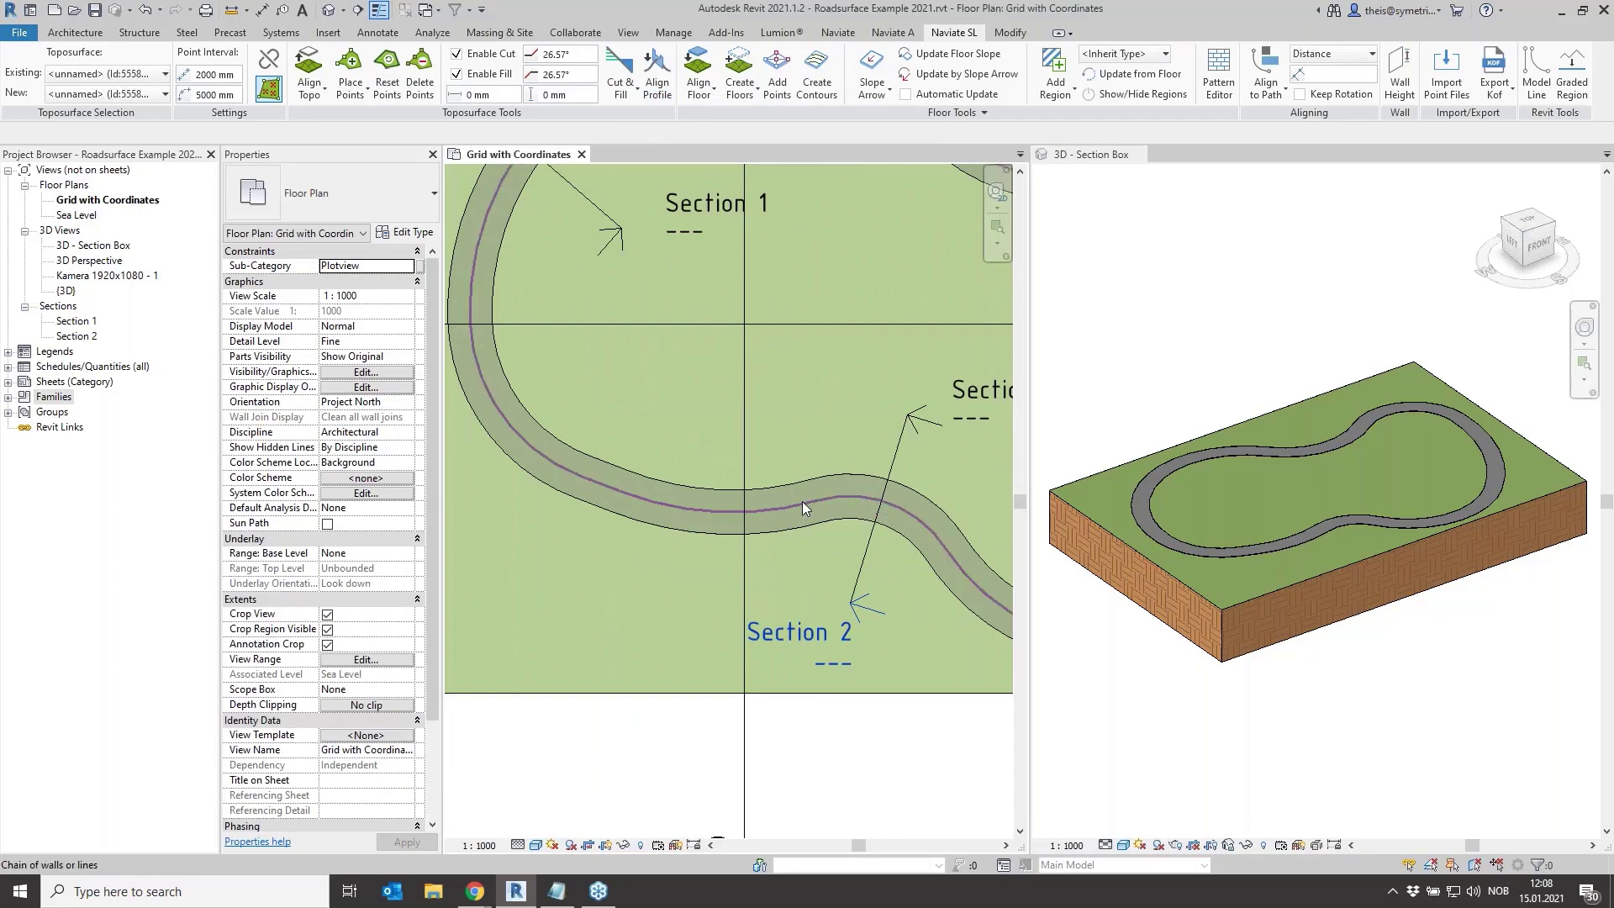
left_click(918, 507)
scroll(925, 513, "down", 5)
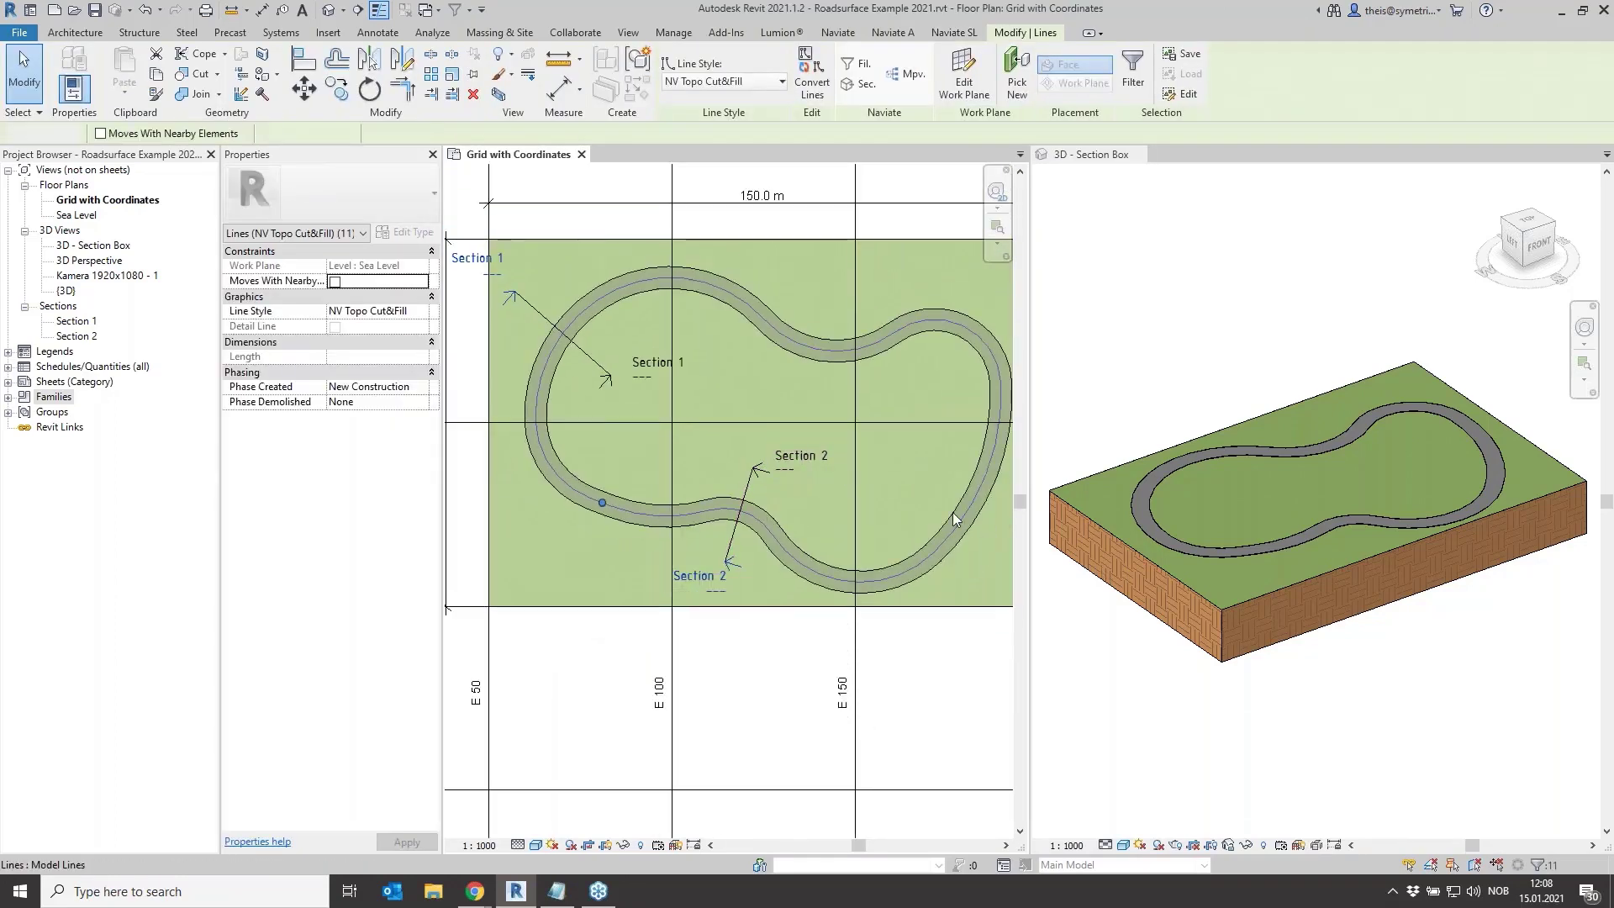
key("Escape")
scroll(708, 425, "down", 2)
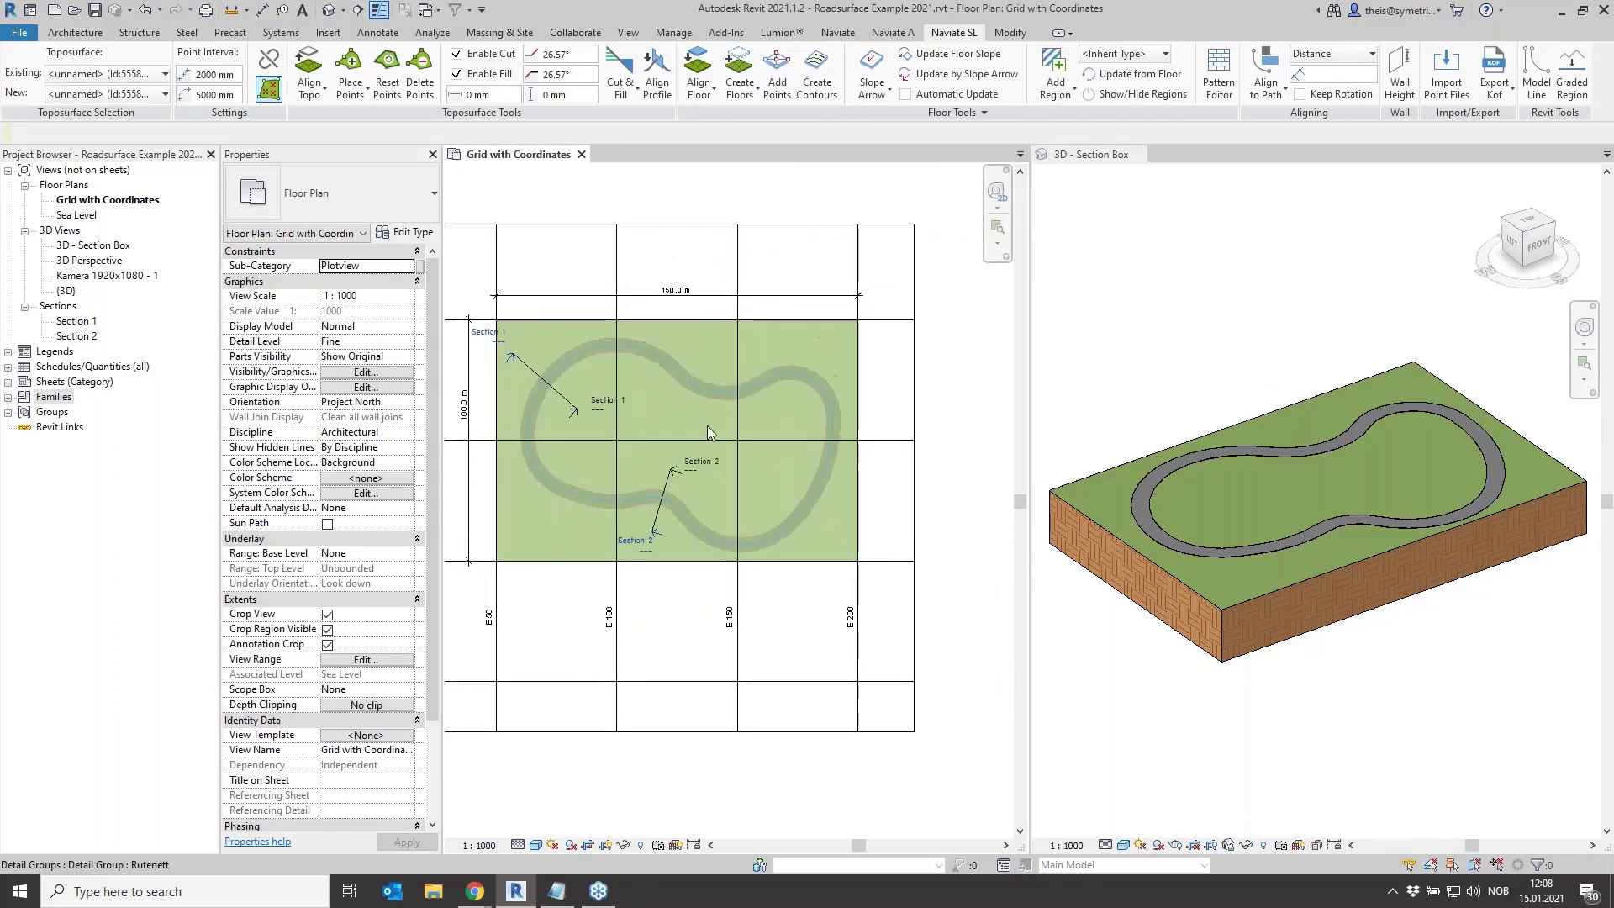
Check the elevation of the toposurface's four boundary points in surface edit mode, then quit without keeping changes
left_click(1108, 506)
left_click(1078, 508)
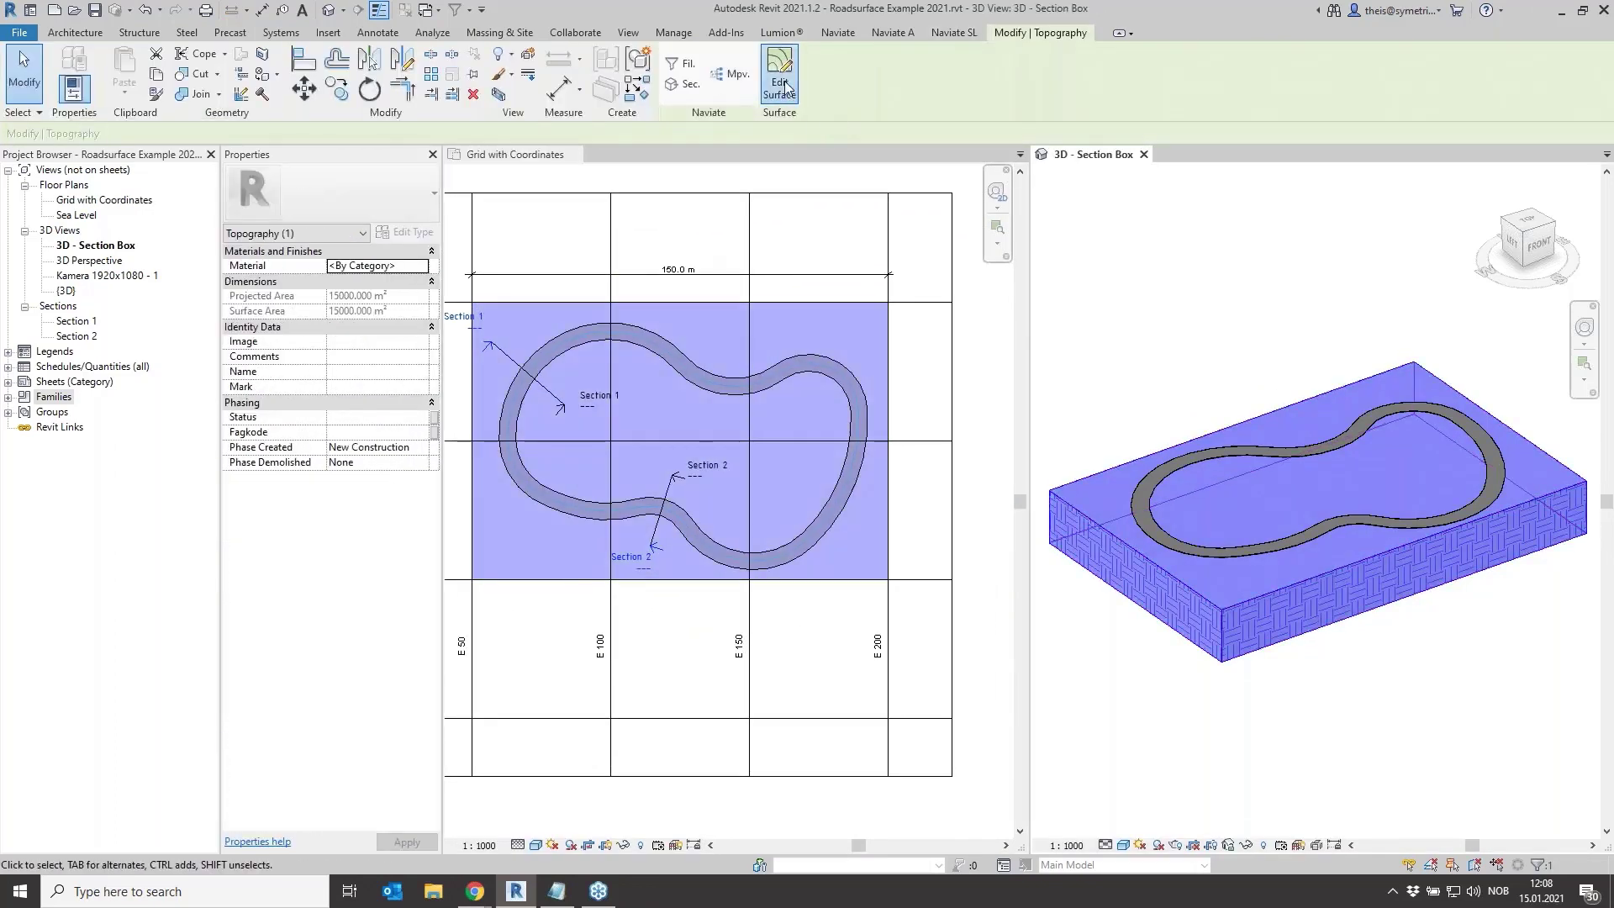
left_click(781, 84)
scroll(675, 432, "down", 2)
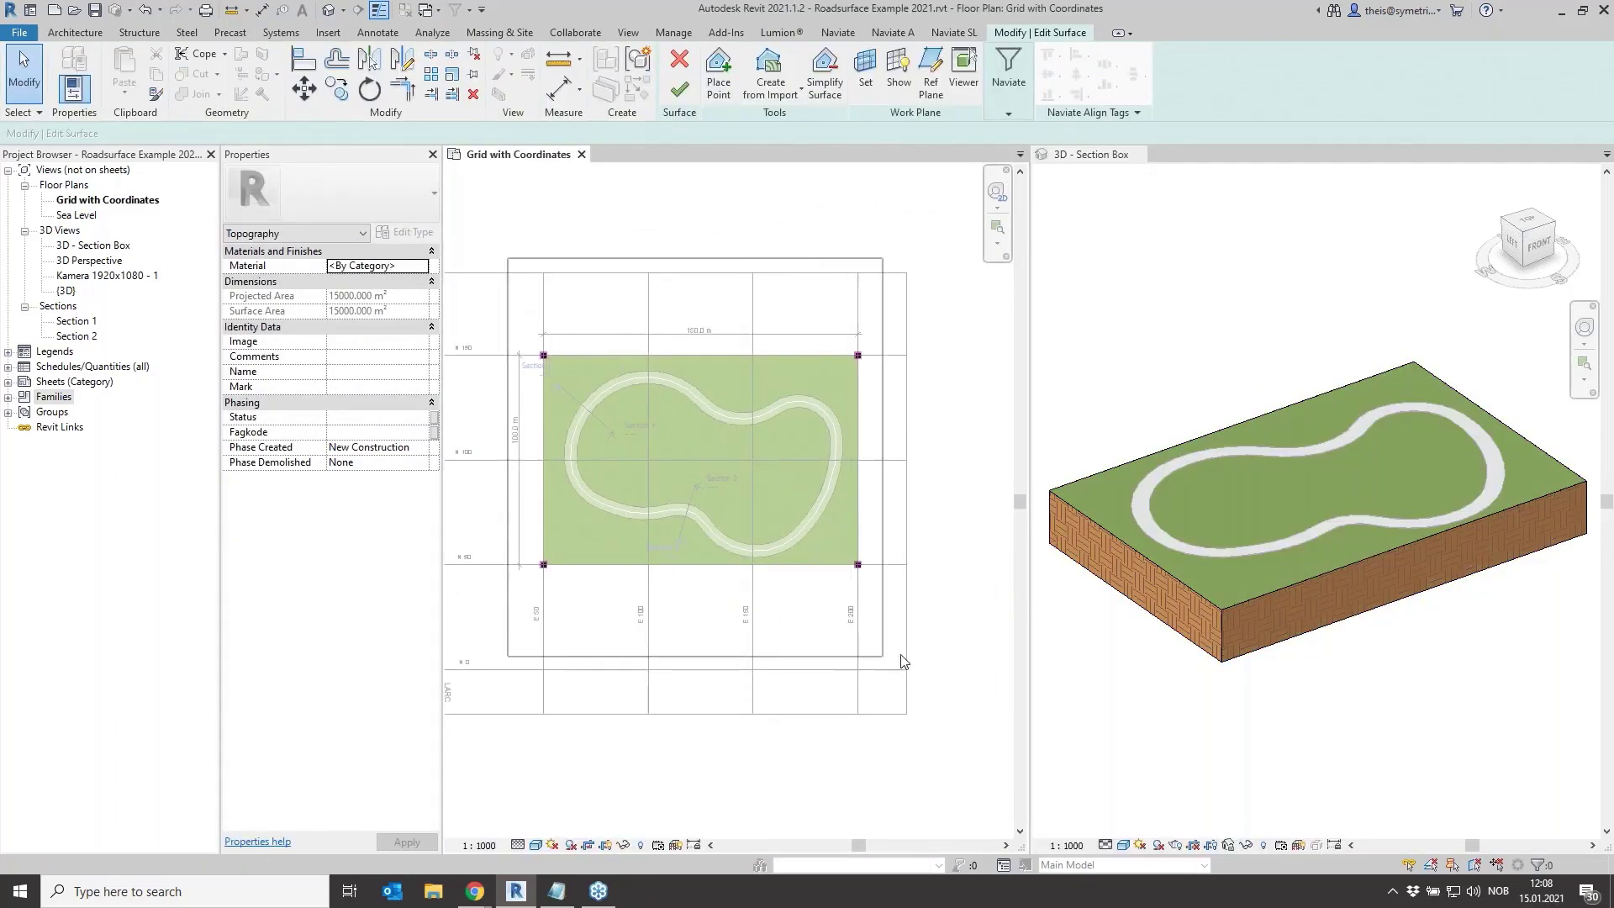
left_click_drag(902, 662, 505, 328)
middle_click_drag(505, 328, 534, 281)
left_click(160, 133)
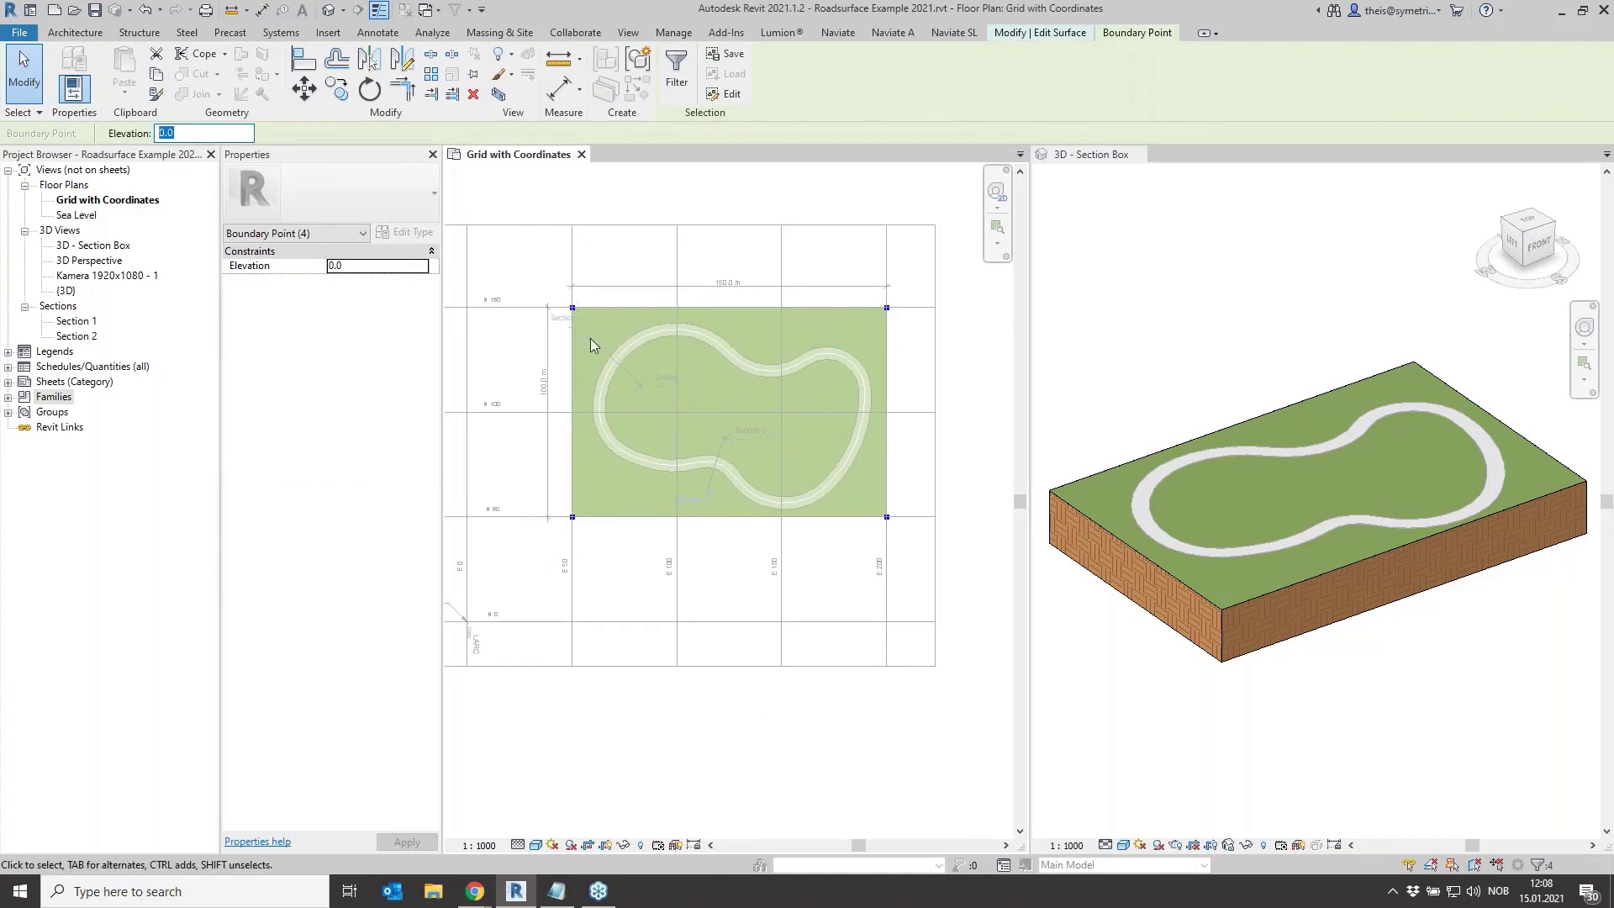
left_click(897, 210)
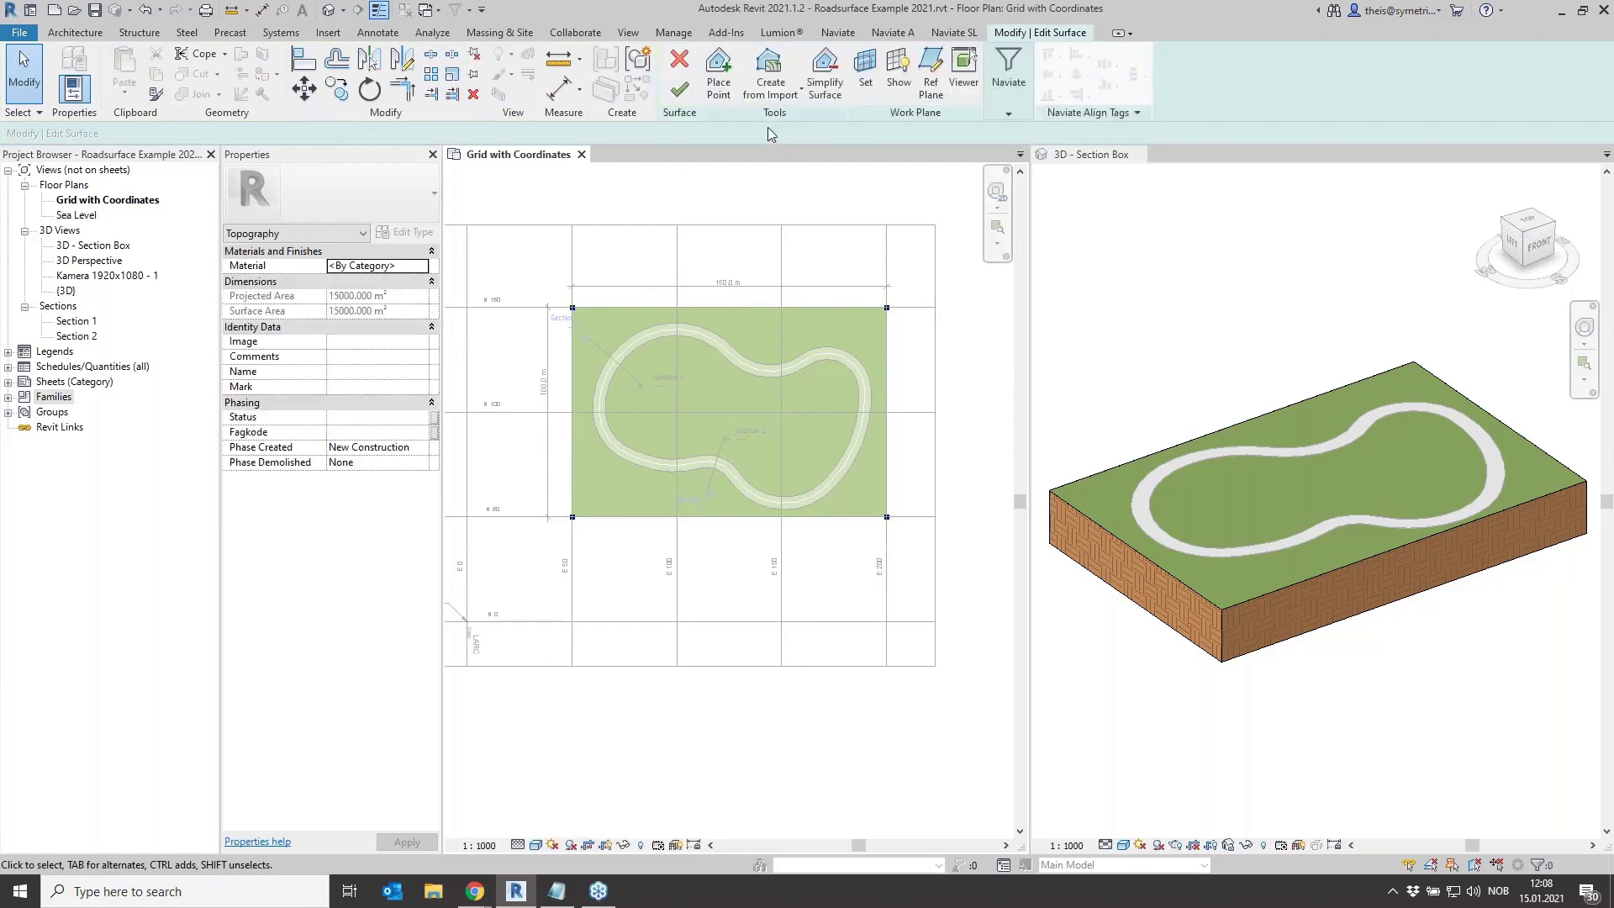
left_click(681, 61)
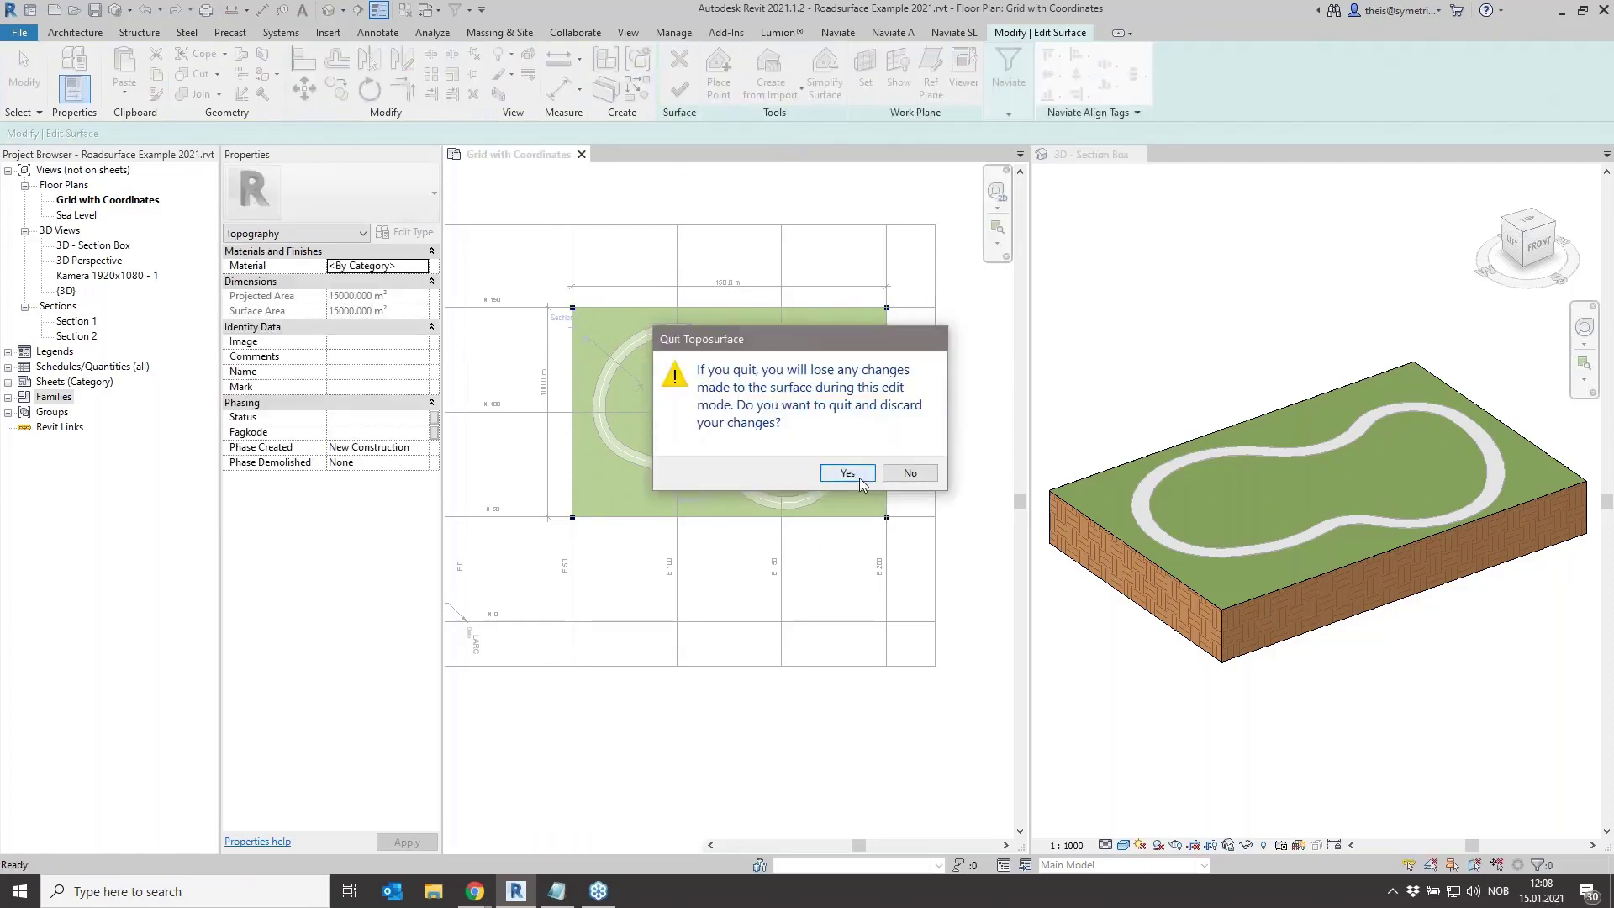
left_click(860, 478)
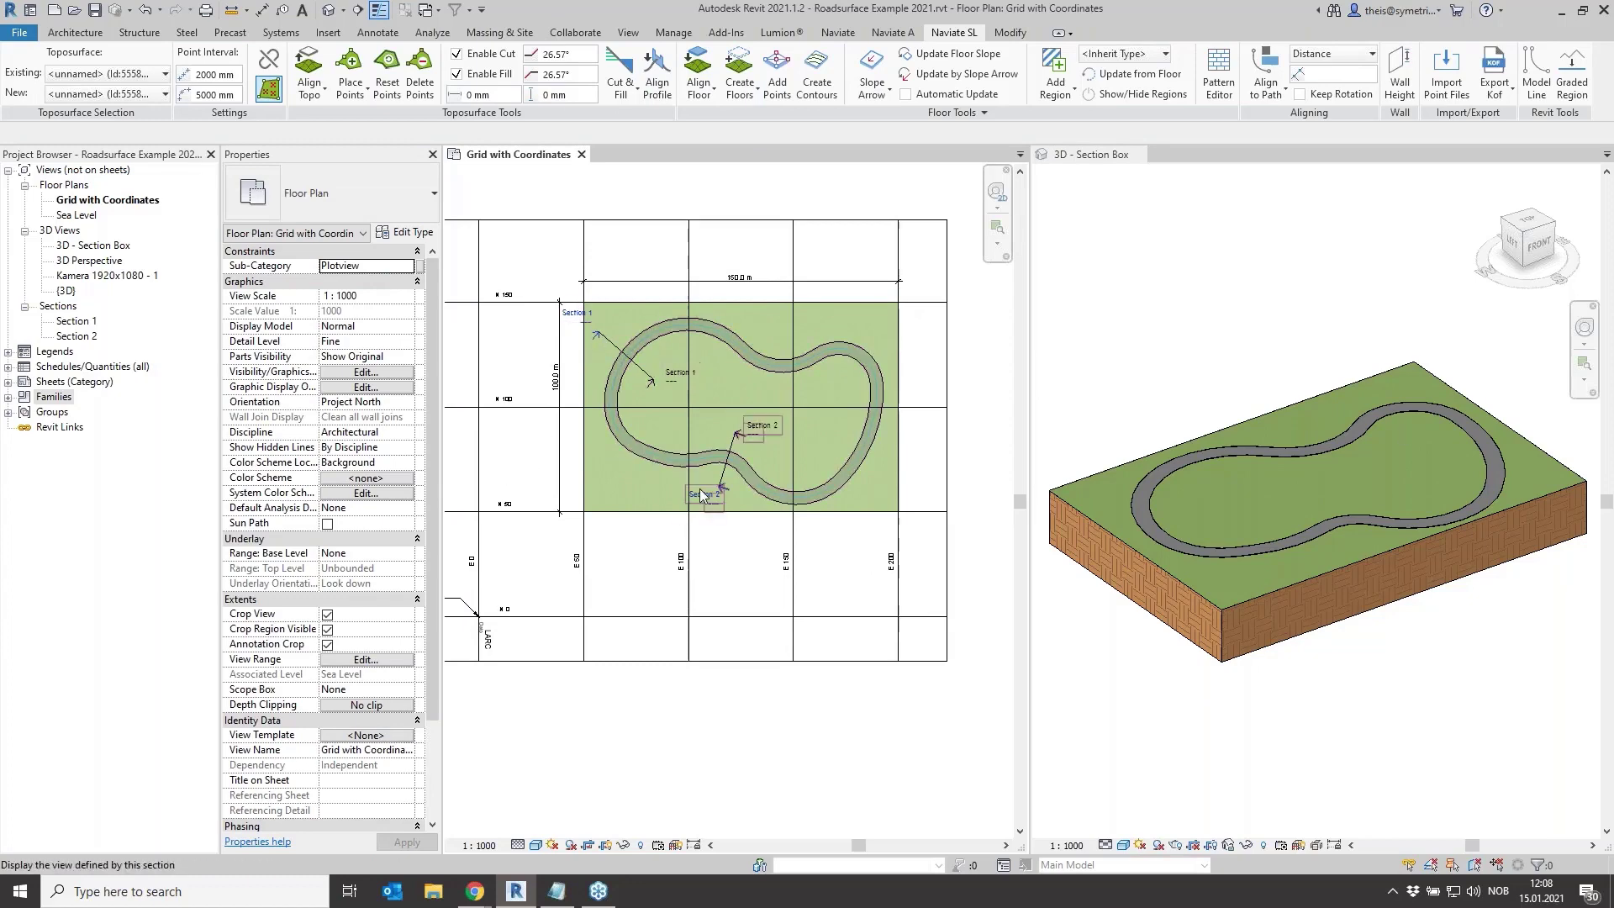
Set the second toposurface point interval to 2000 mm
scroll(685, 458, "up", 8)
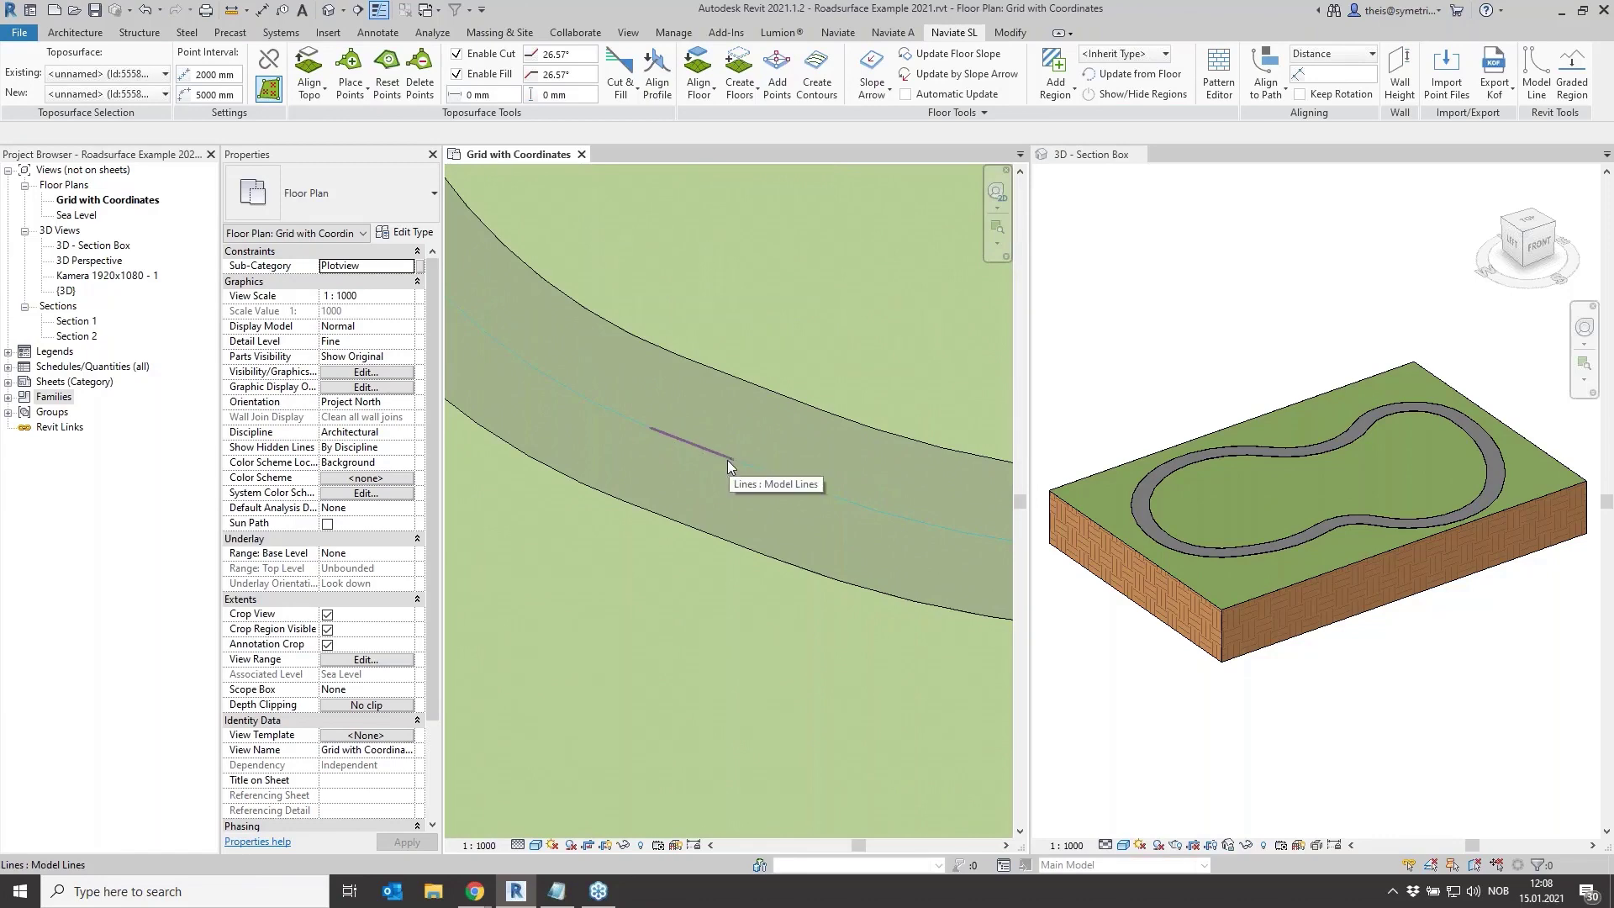
scroll(728, 438, "down", 6)
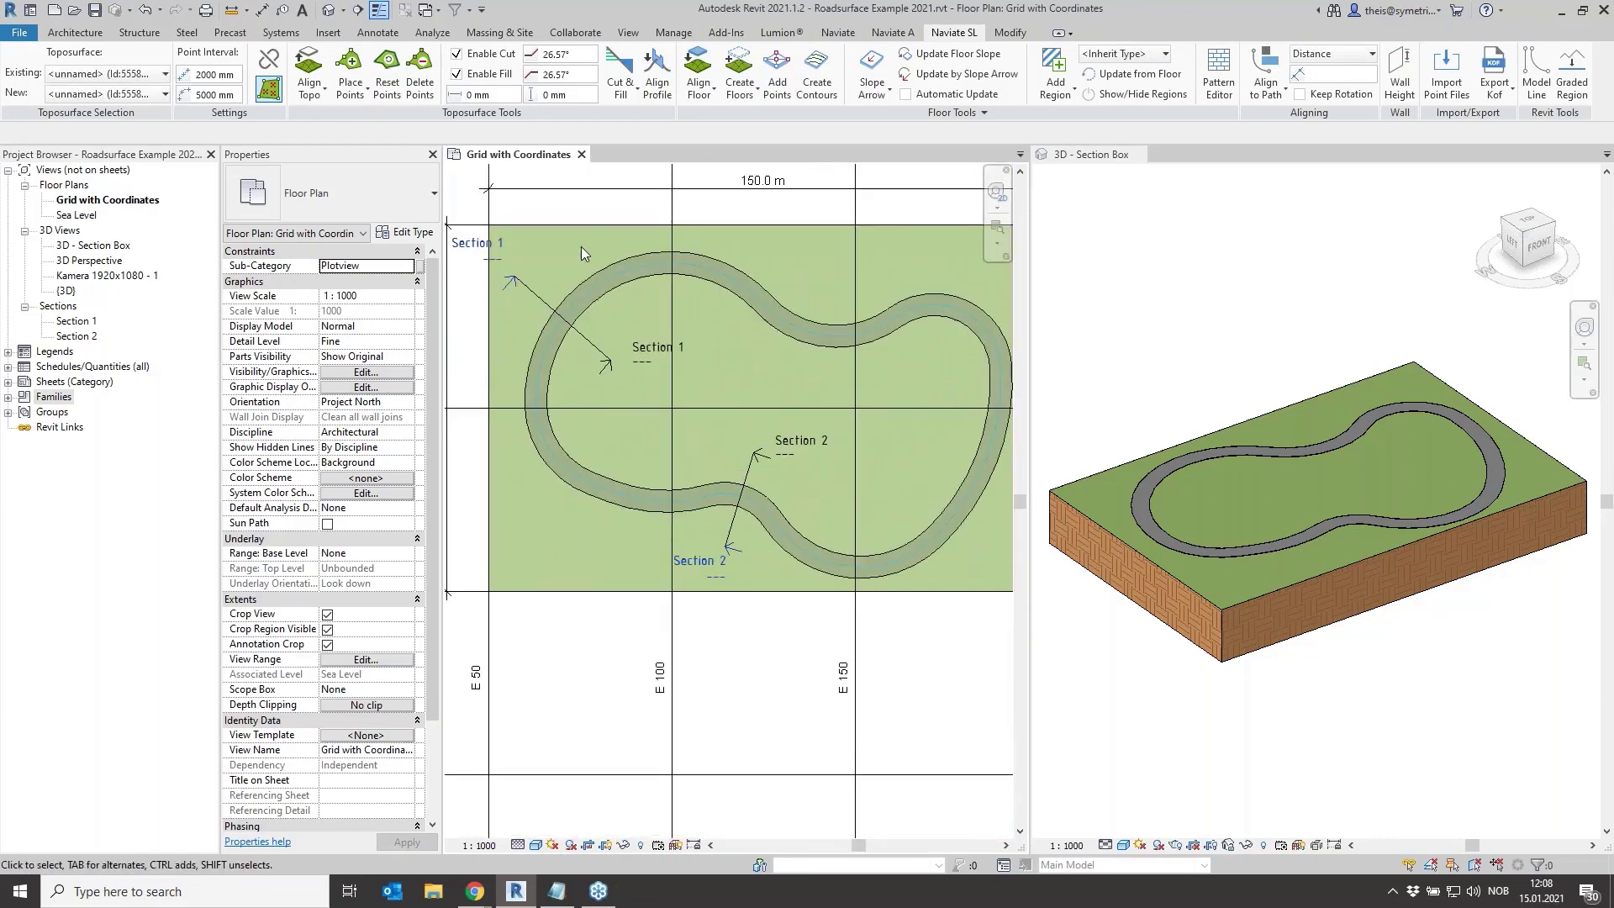
middle_click_drag(581, 245, 558, 293)
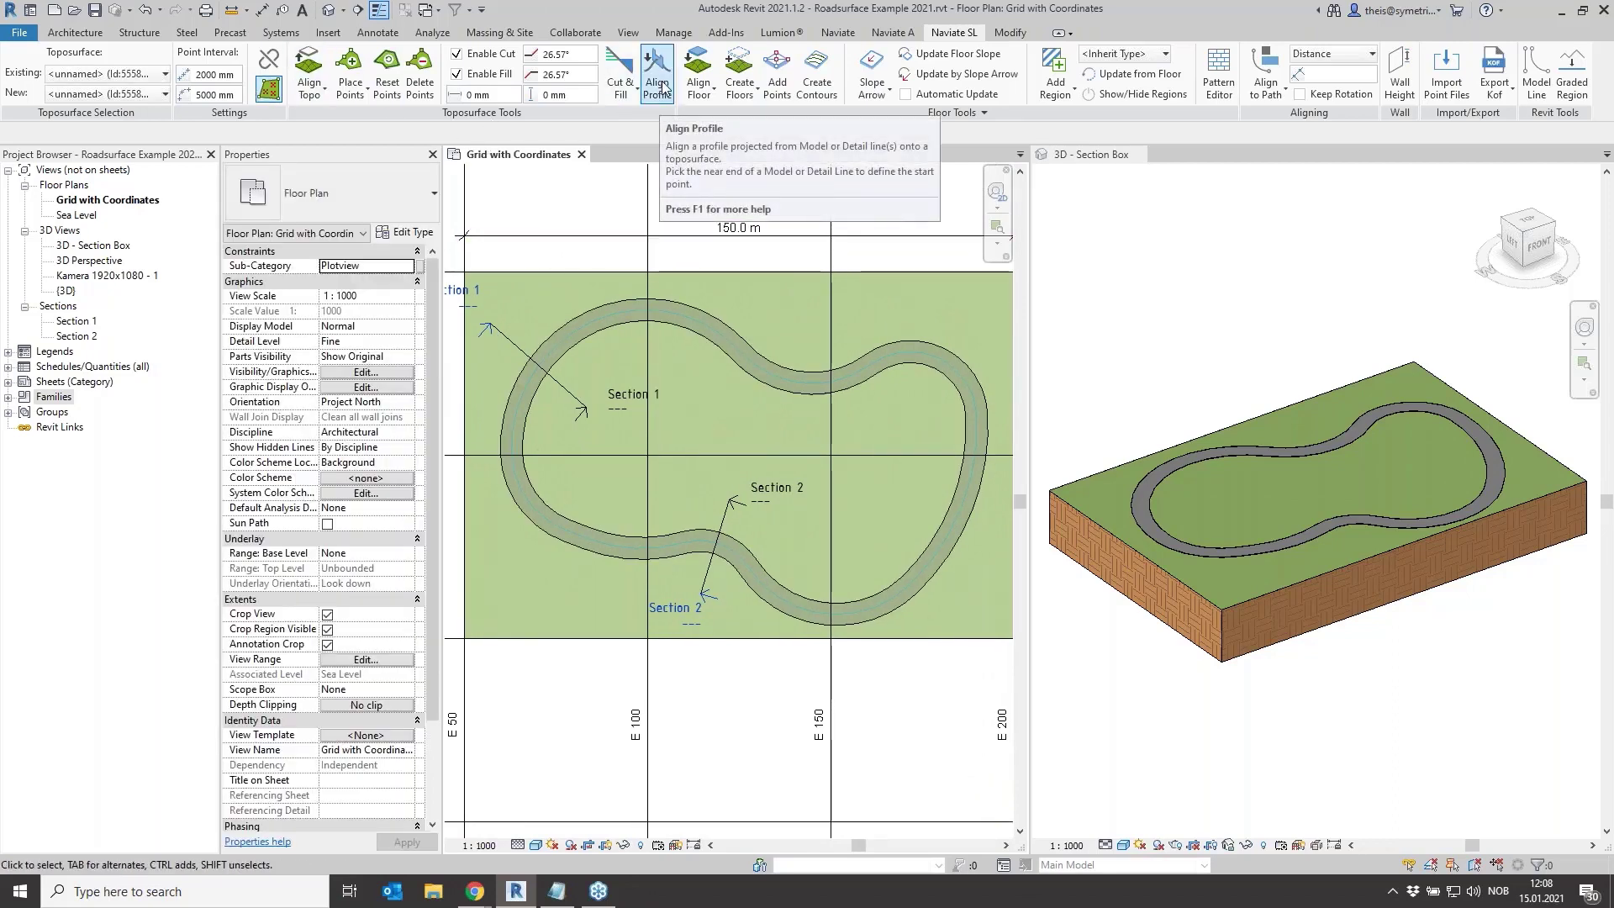
left_click(220, 96)
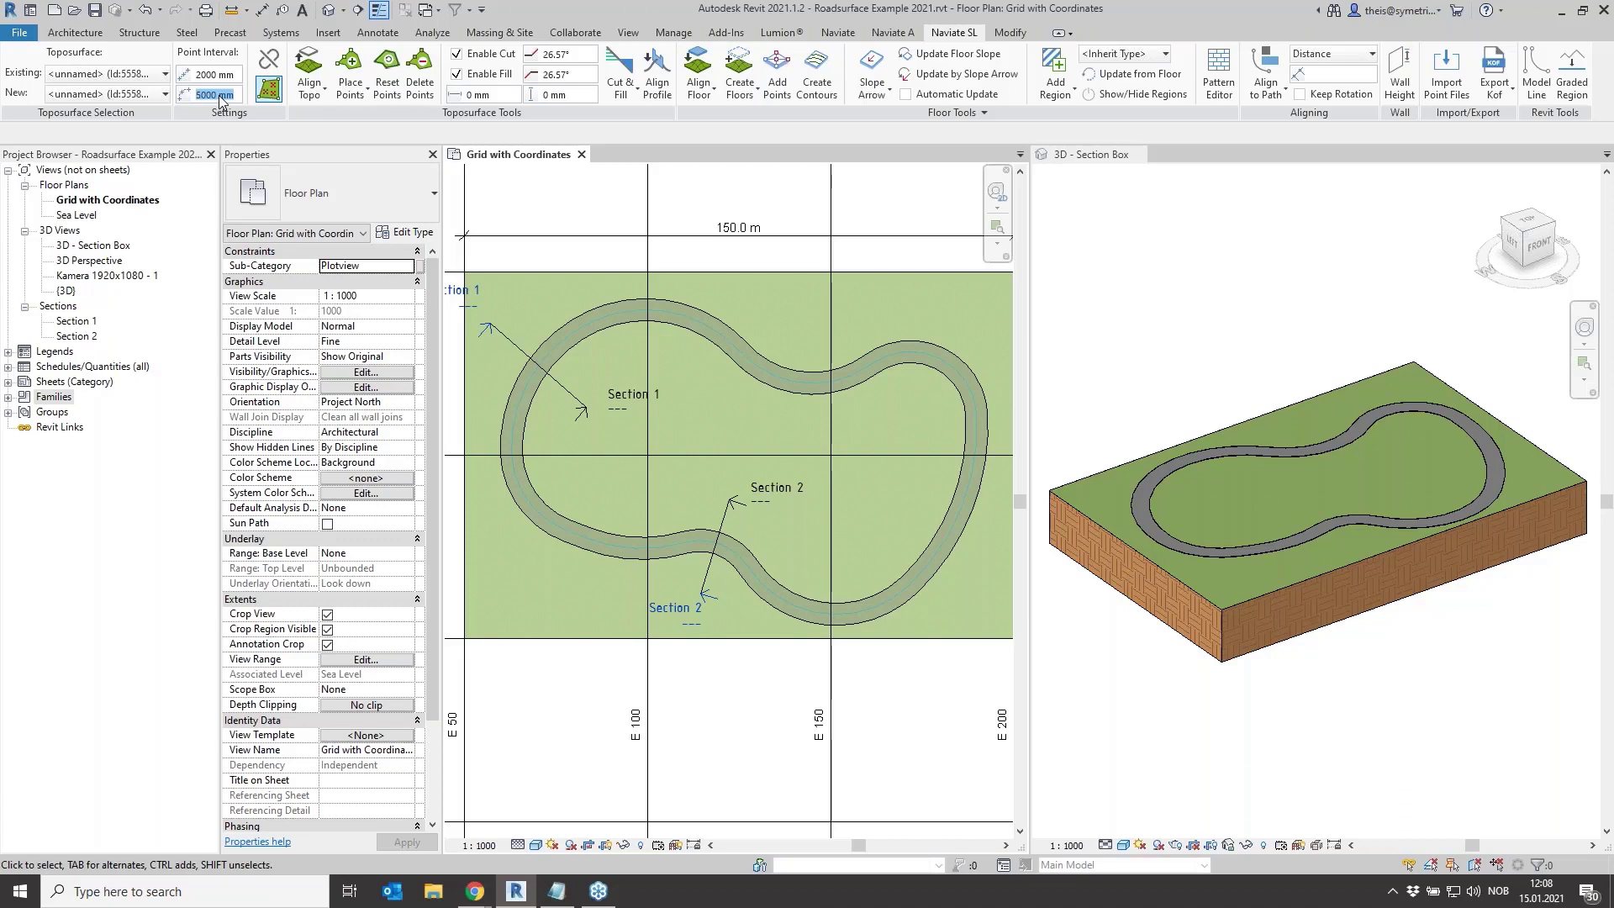
type("2000")
key("Return")
middle_click_drag(714, 295, 695, 305)
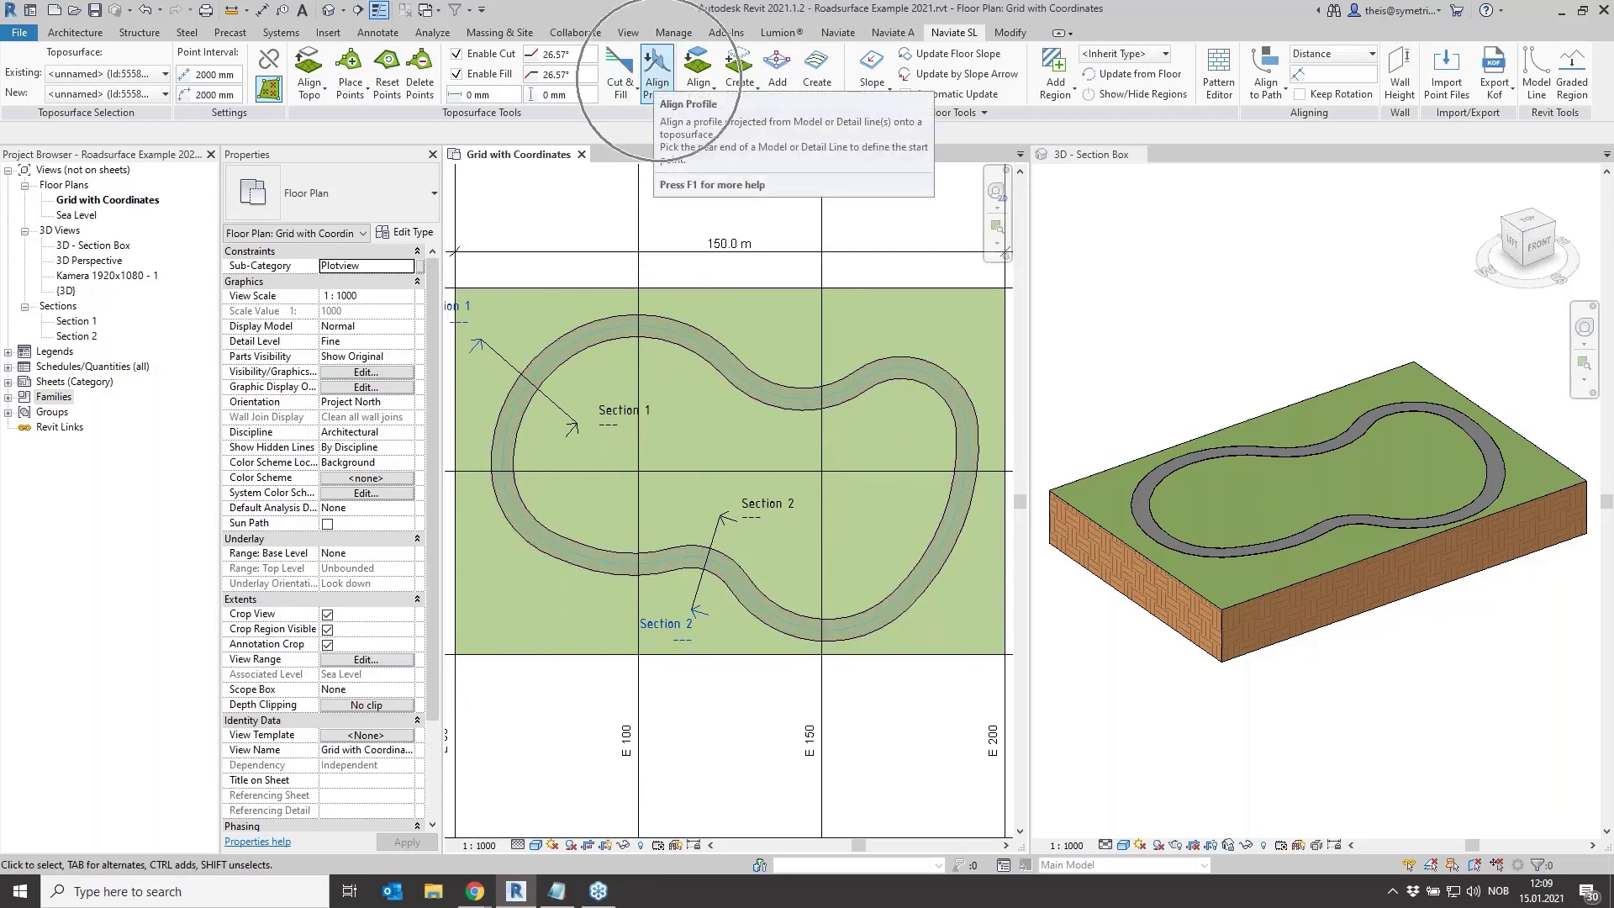
left_click(657, 69)
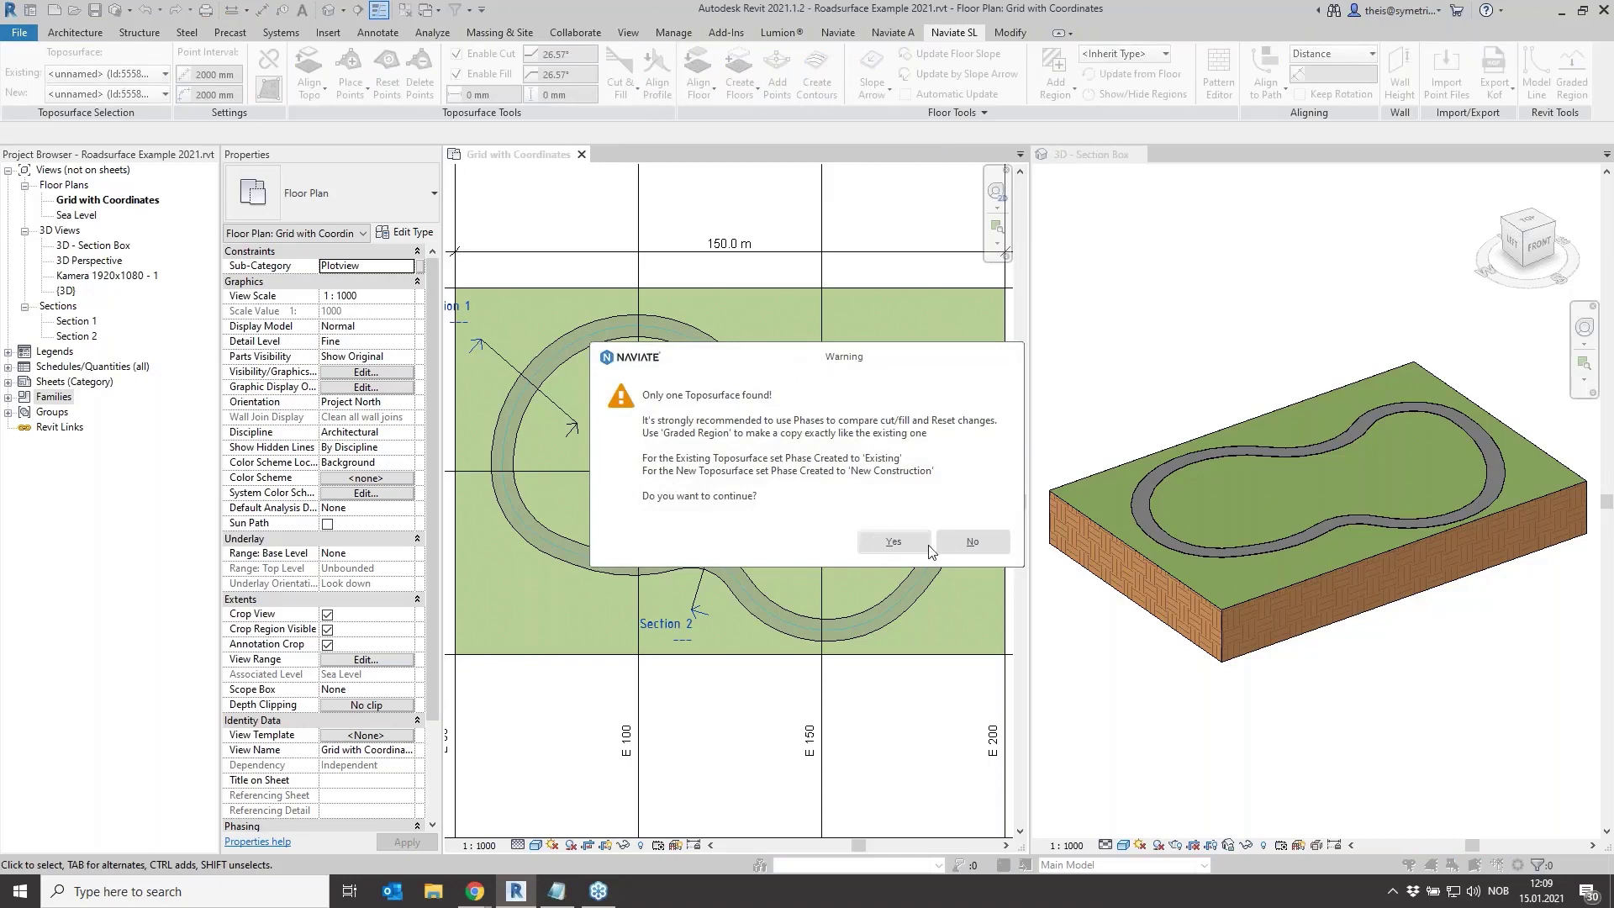
left_click(893, 541)
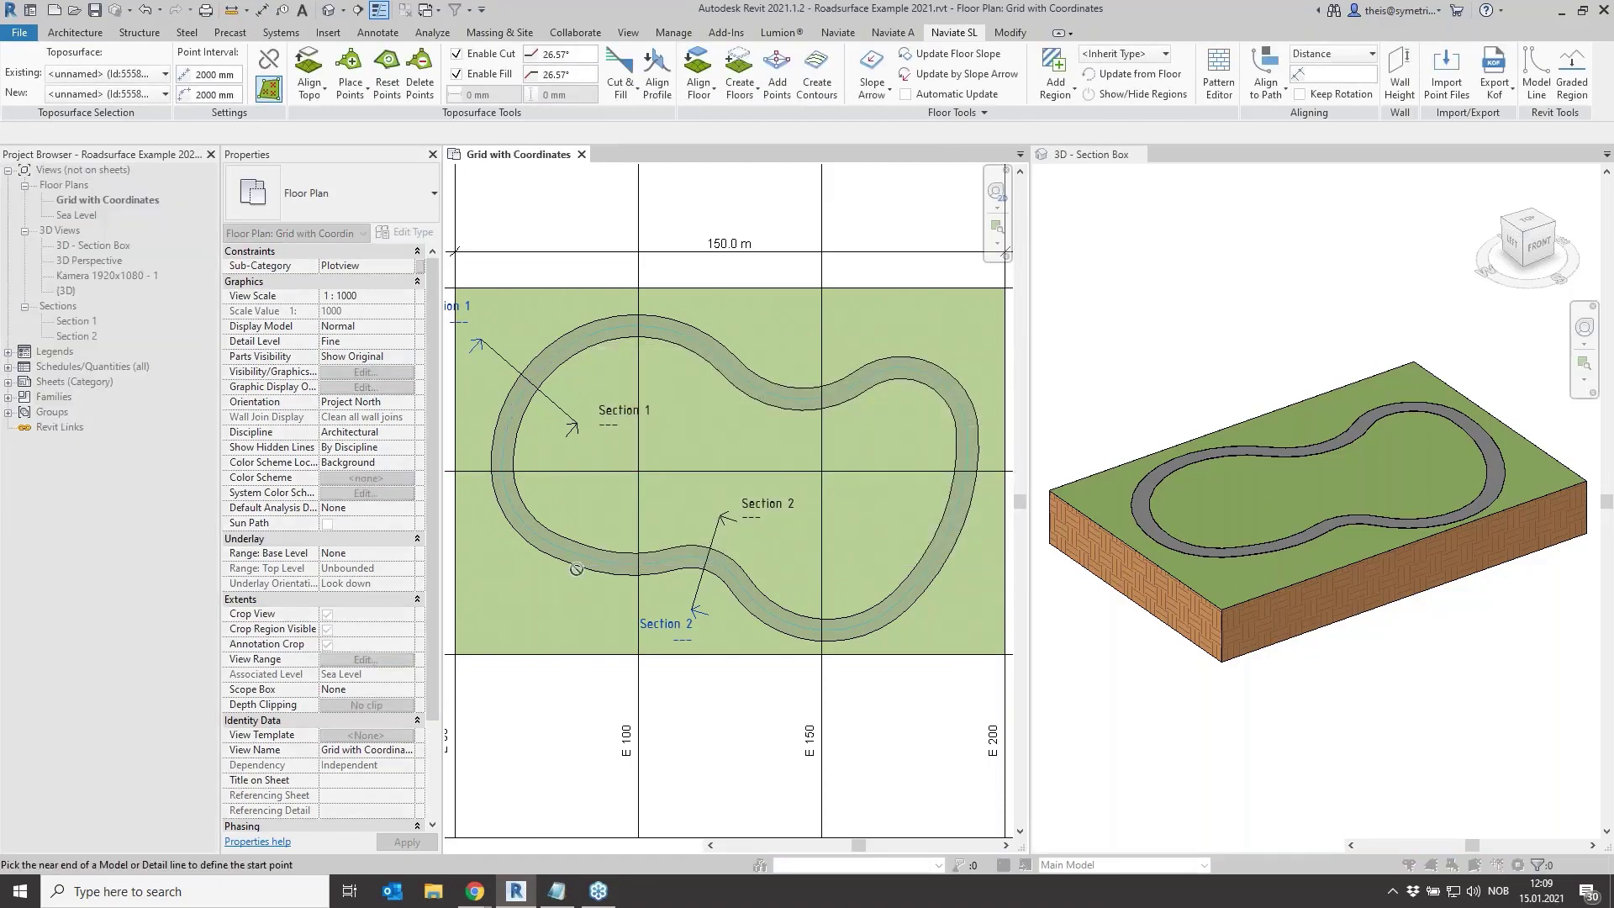
left_click(567, 547)
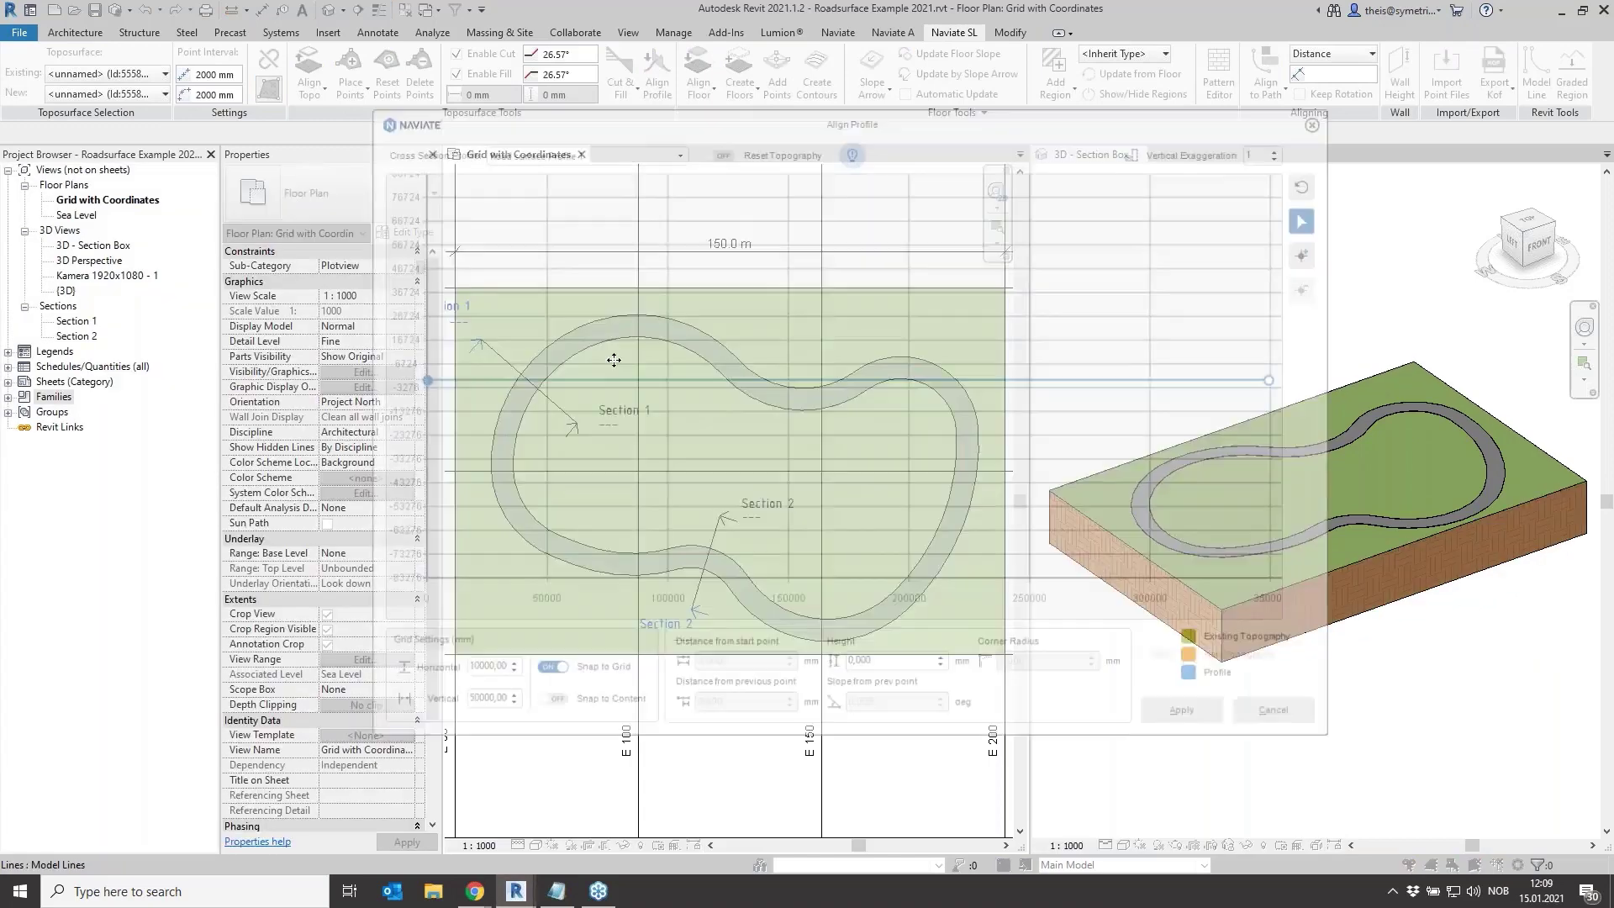
left_click_drag(723, 121, 670, 142)
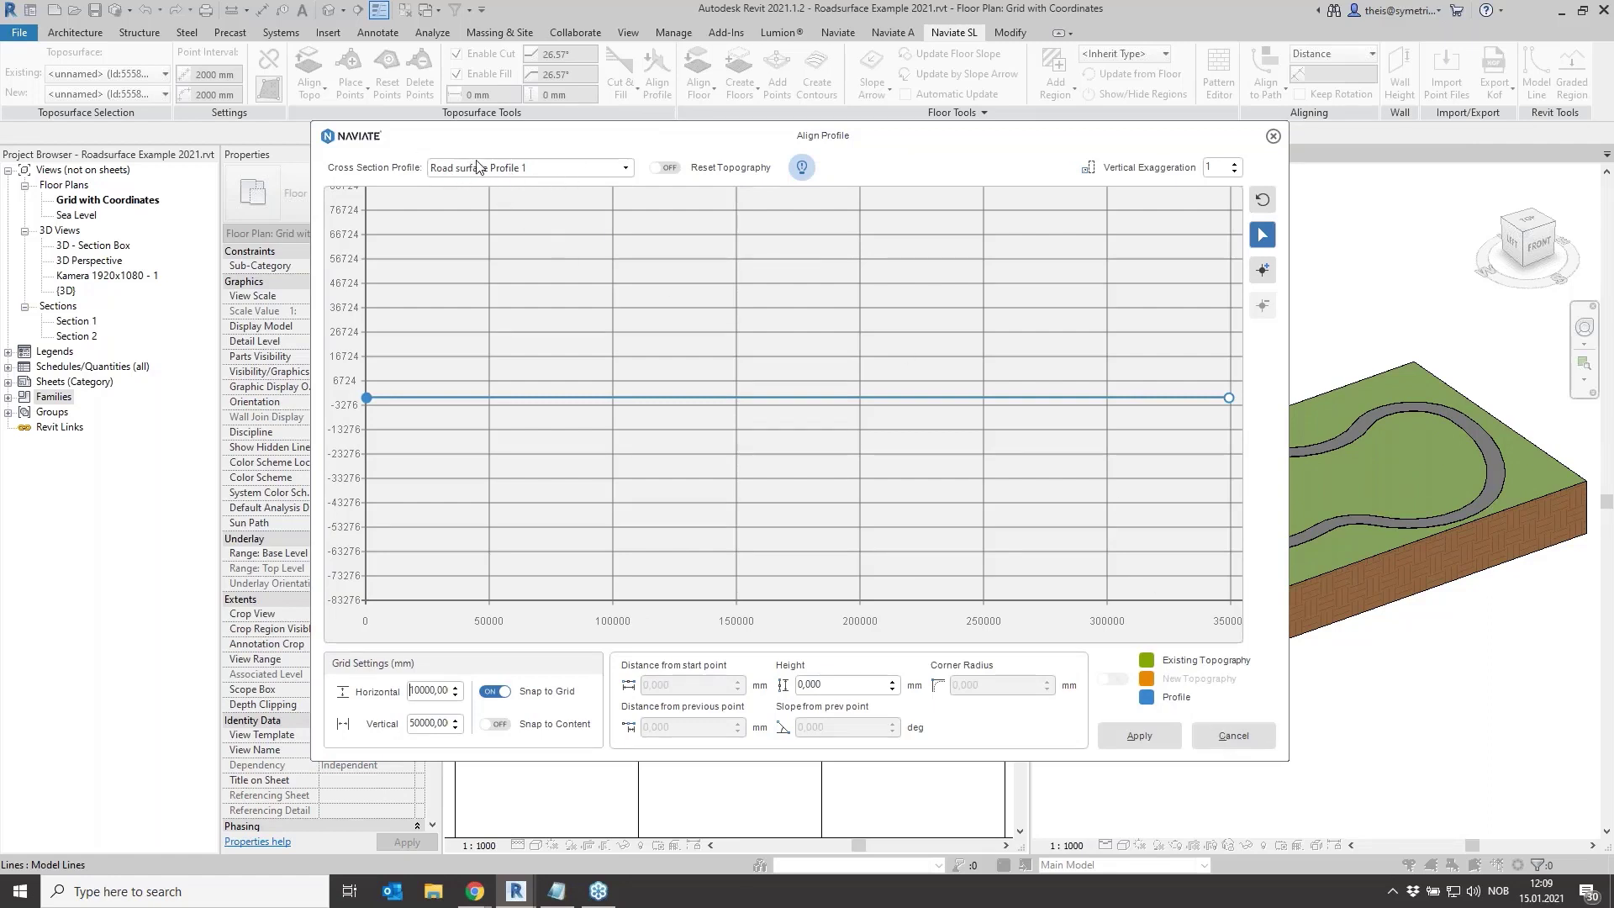
left_click(1233, 737)
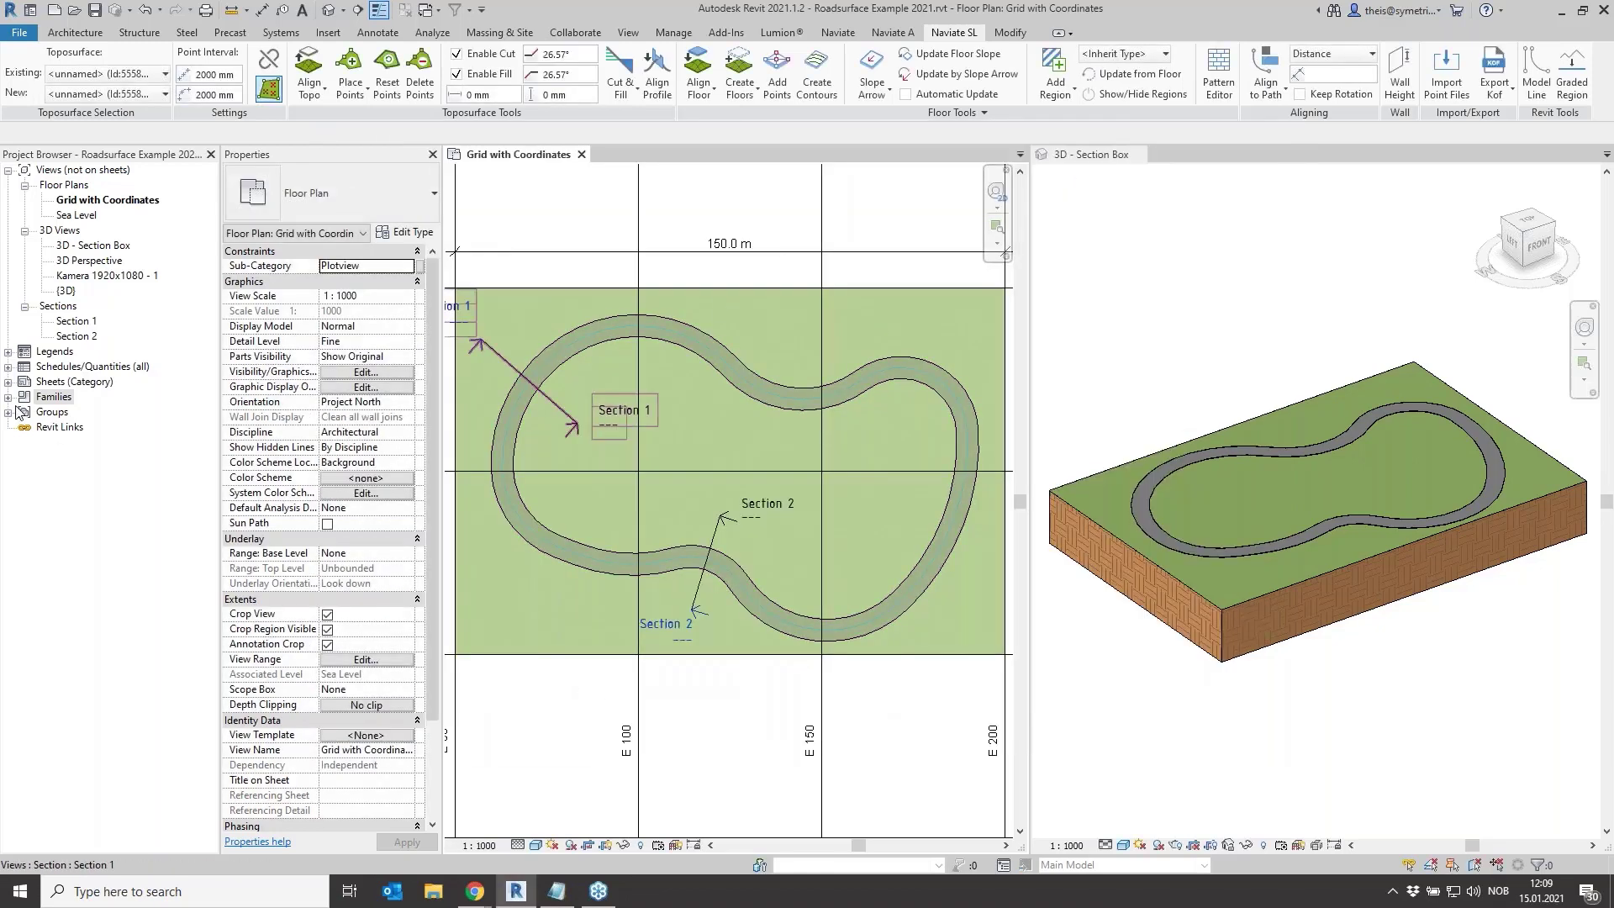
Open the Road surface Profile 1 family from the project's profile families for editing and examine its cross-section geometry
left_click(7, 397)
left_click(65, 690)
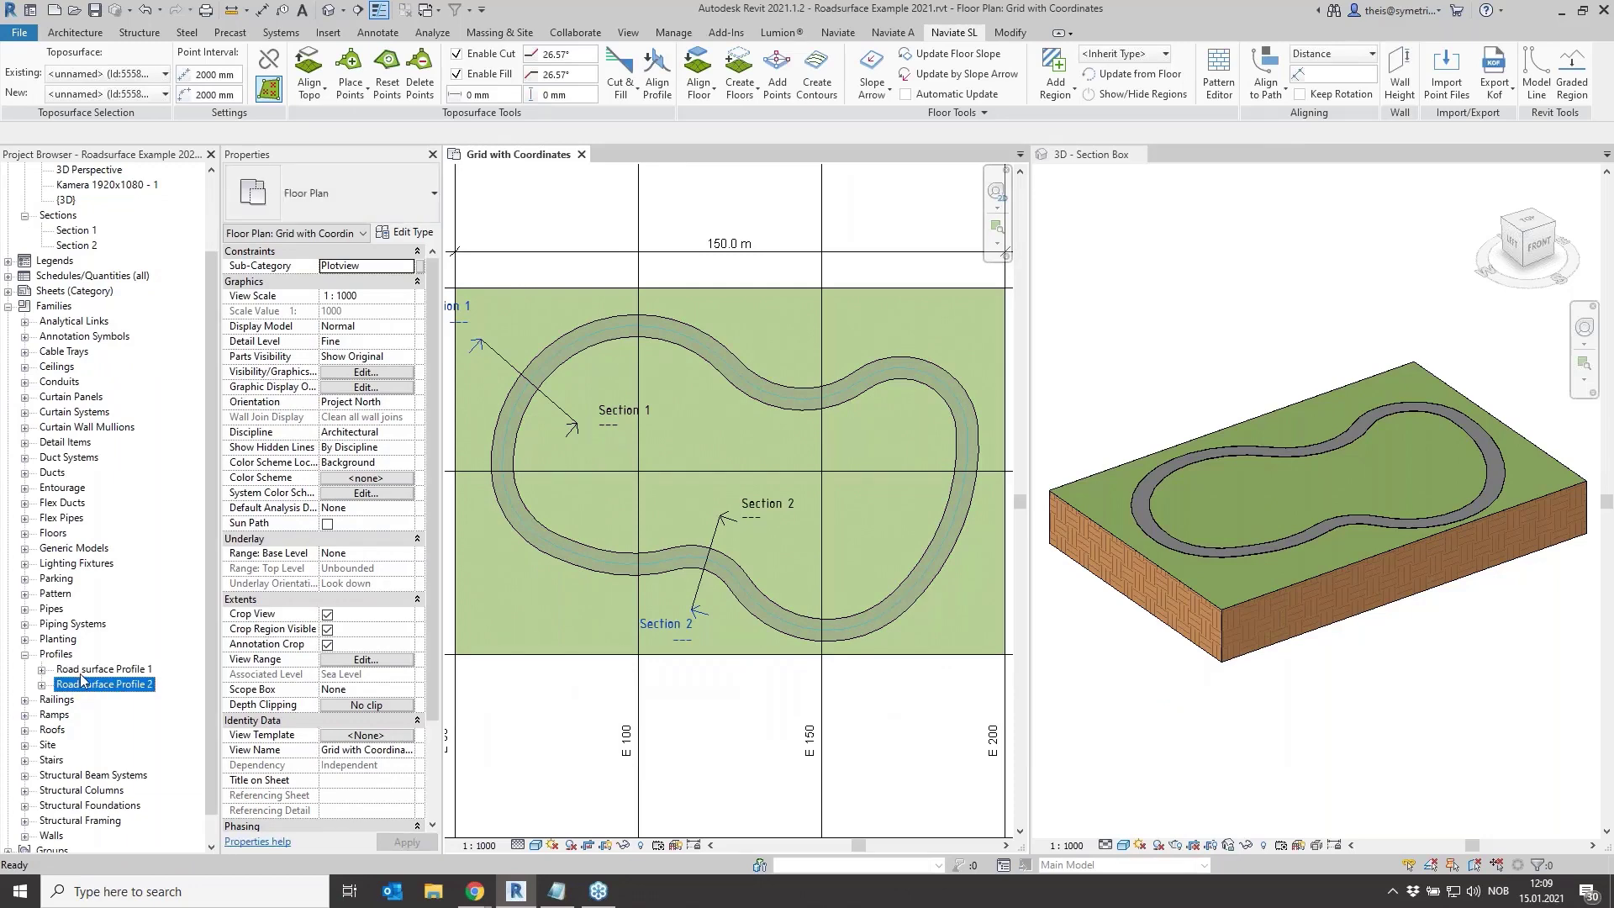
left_click(81, 675)
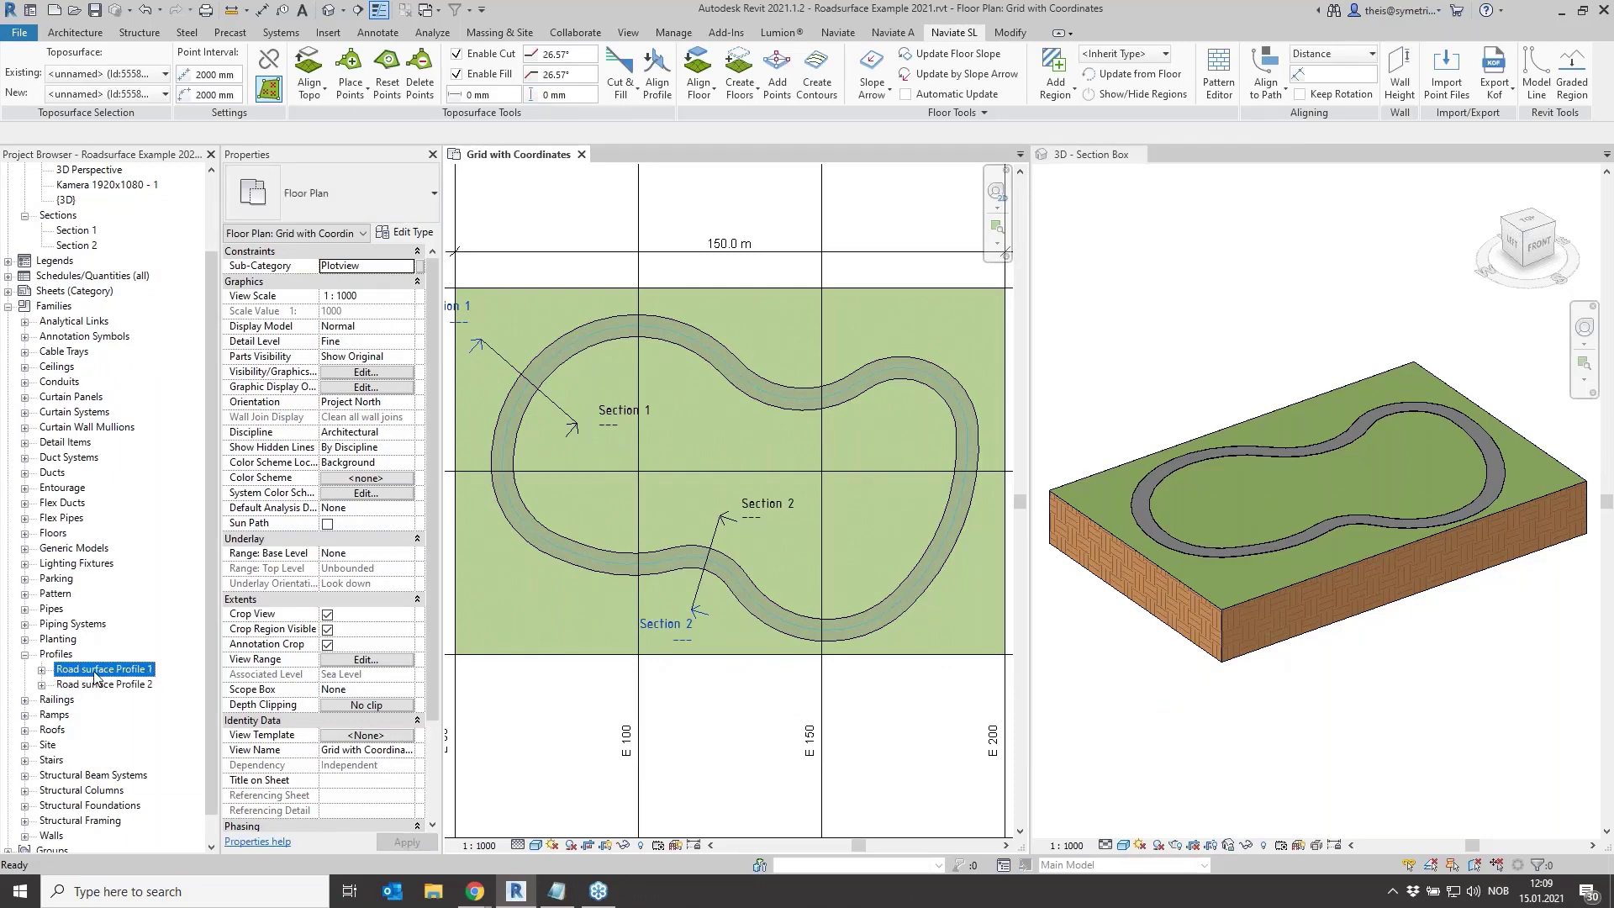
right_click(93, 675)
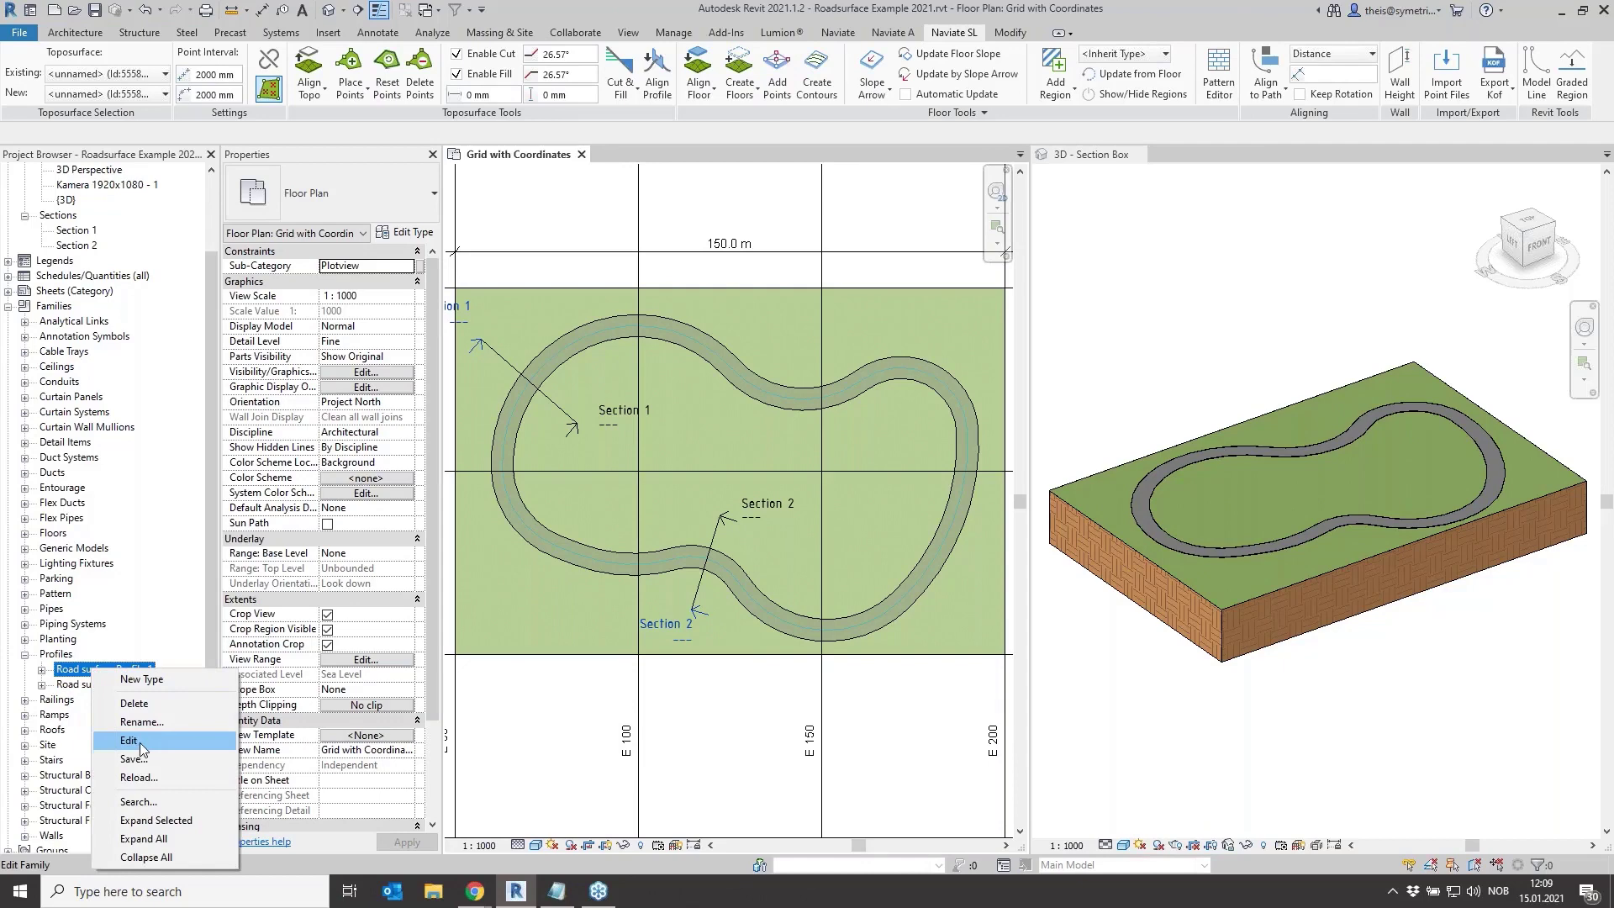
left_click(141, 742)
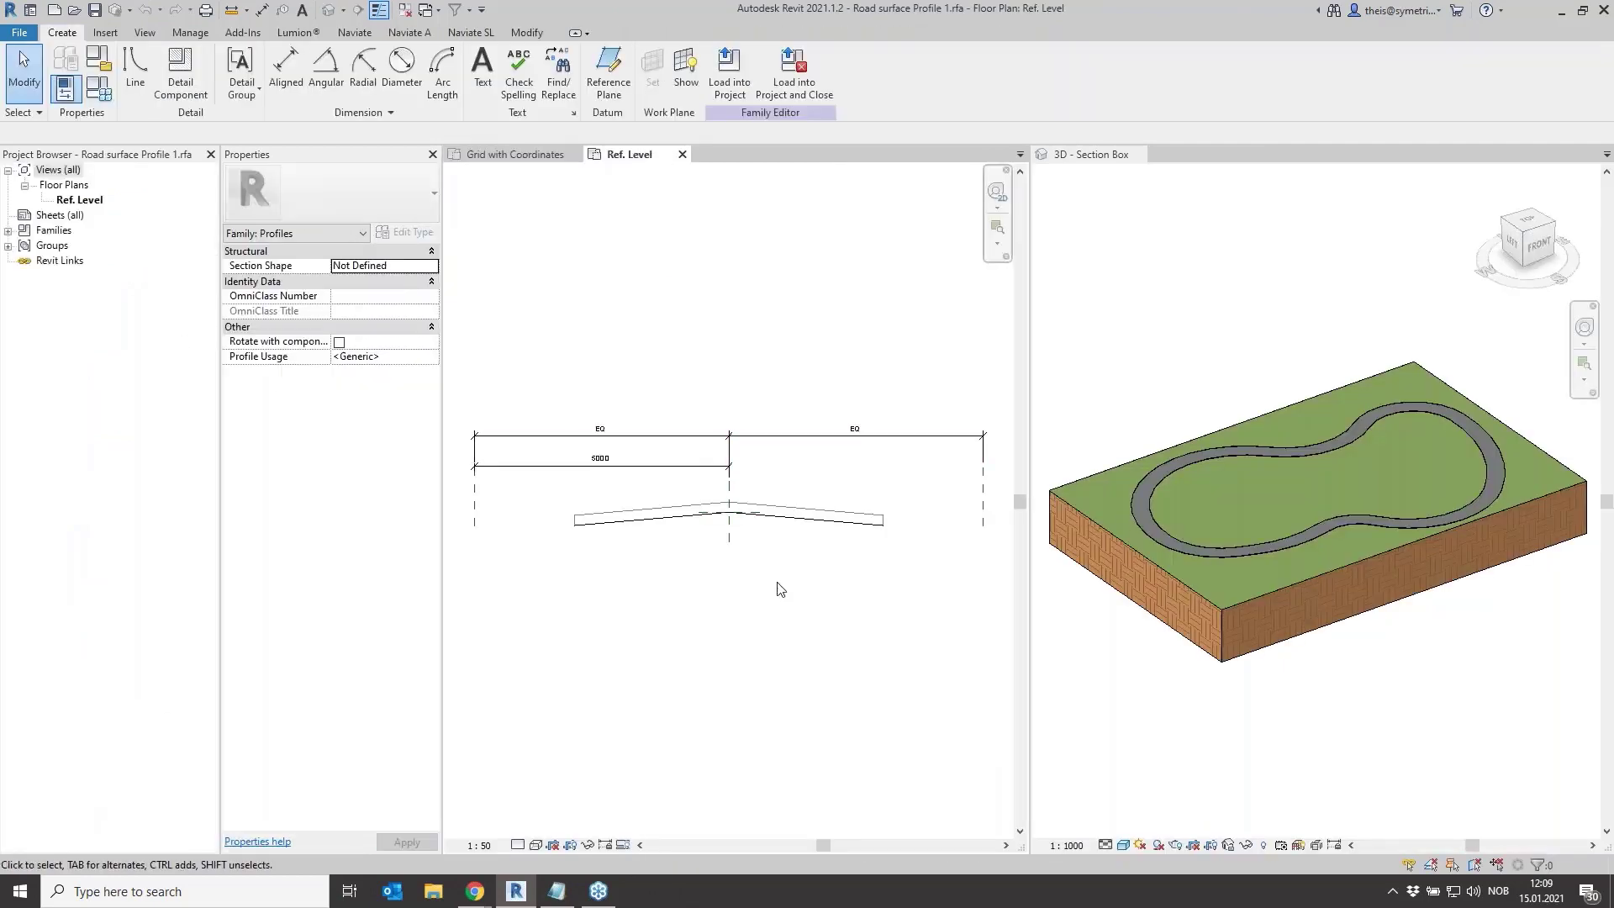
scroll(673, 468, "up", 2)
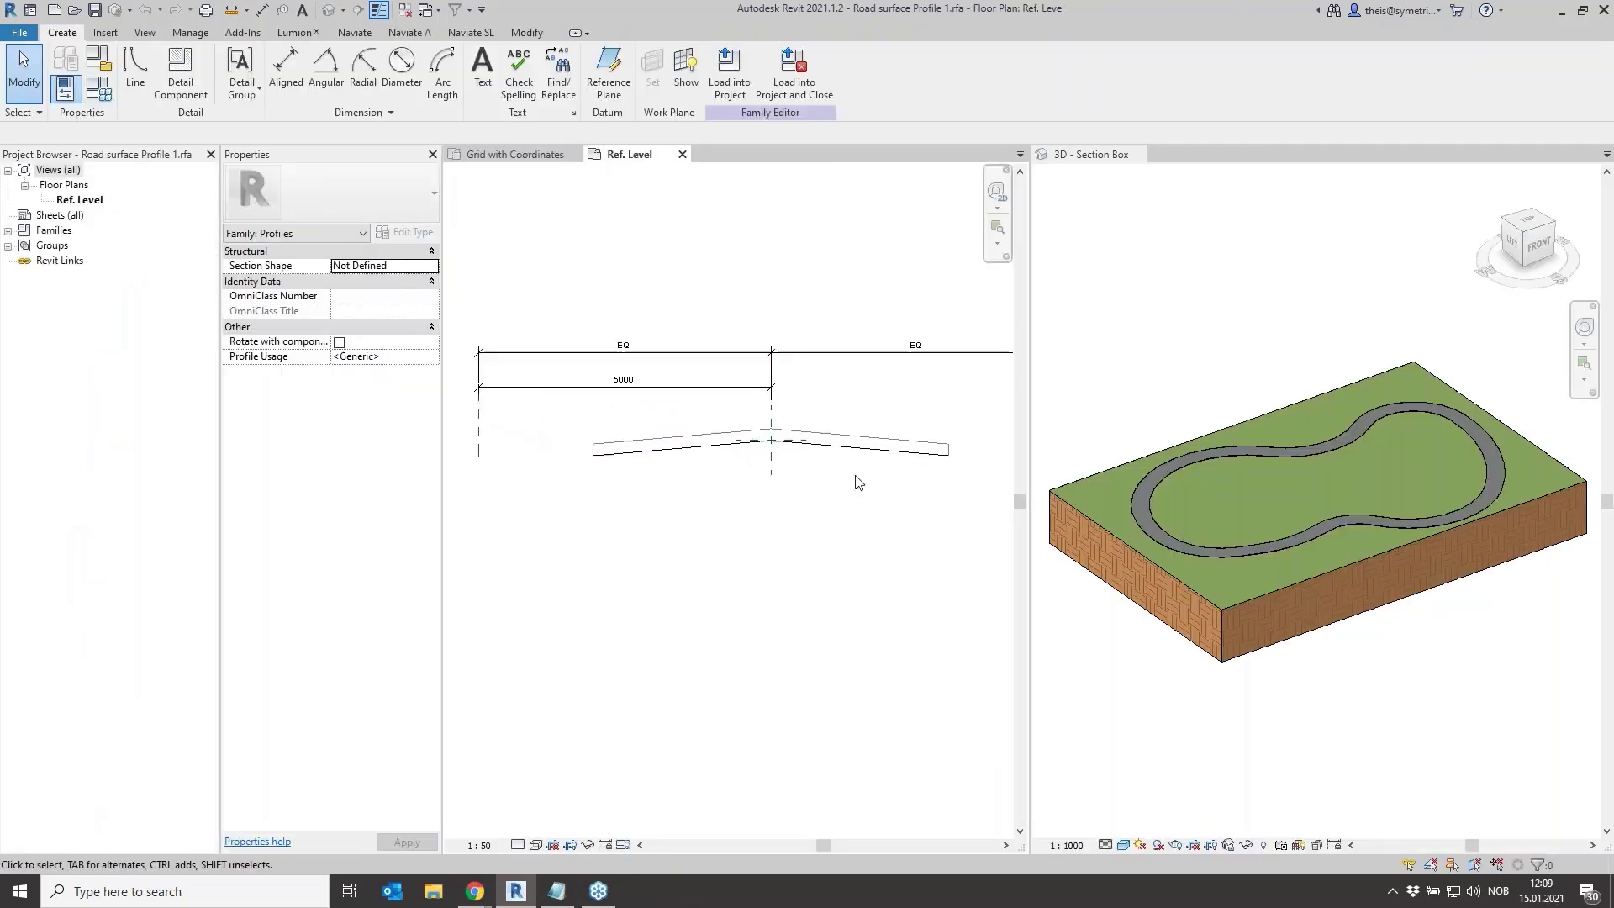
scroll(799, 456, "down", 1)
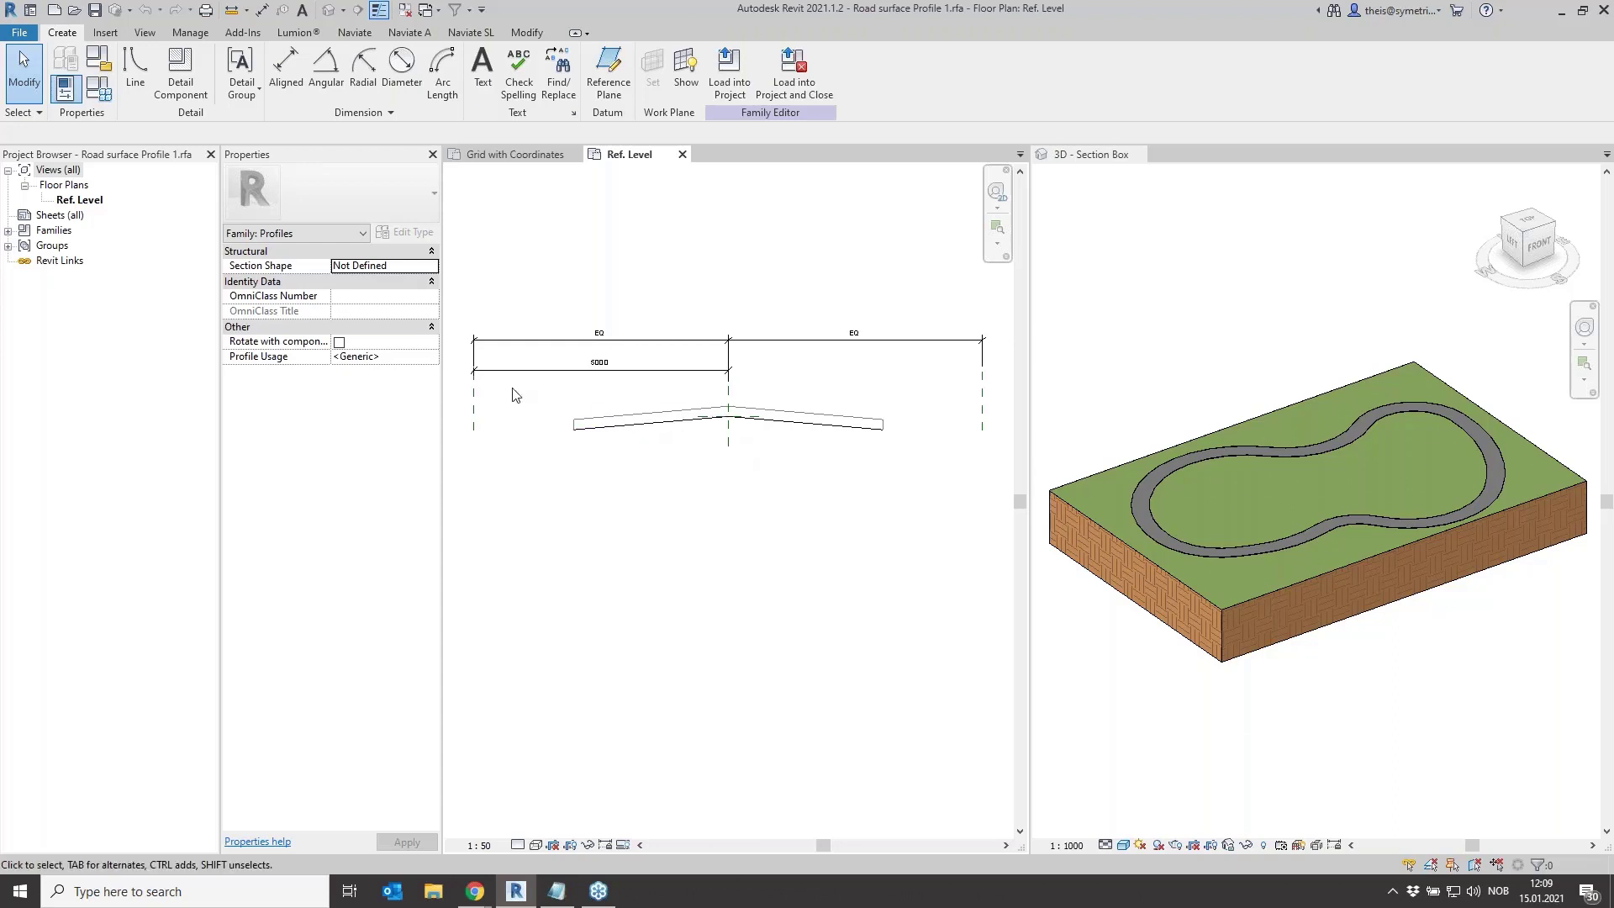
Remove the outer reference planes and their dimensions from the Road surface Profile 1 family, leaving the section outline and center reference lines
left_click(472, 414)
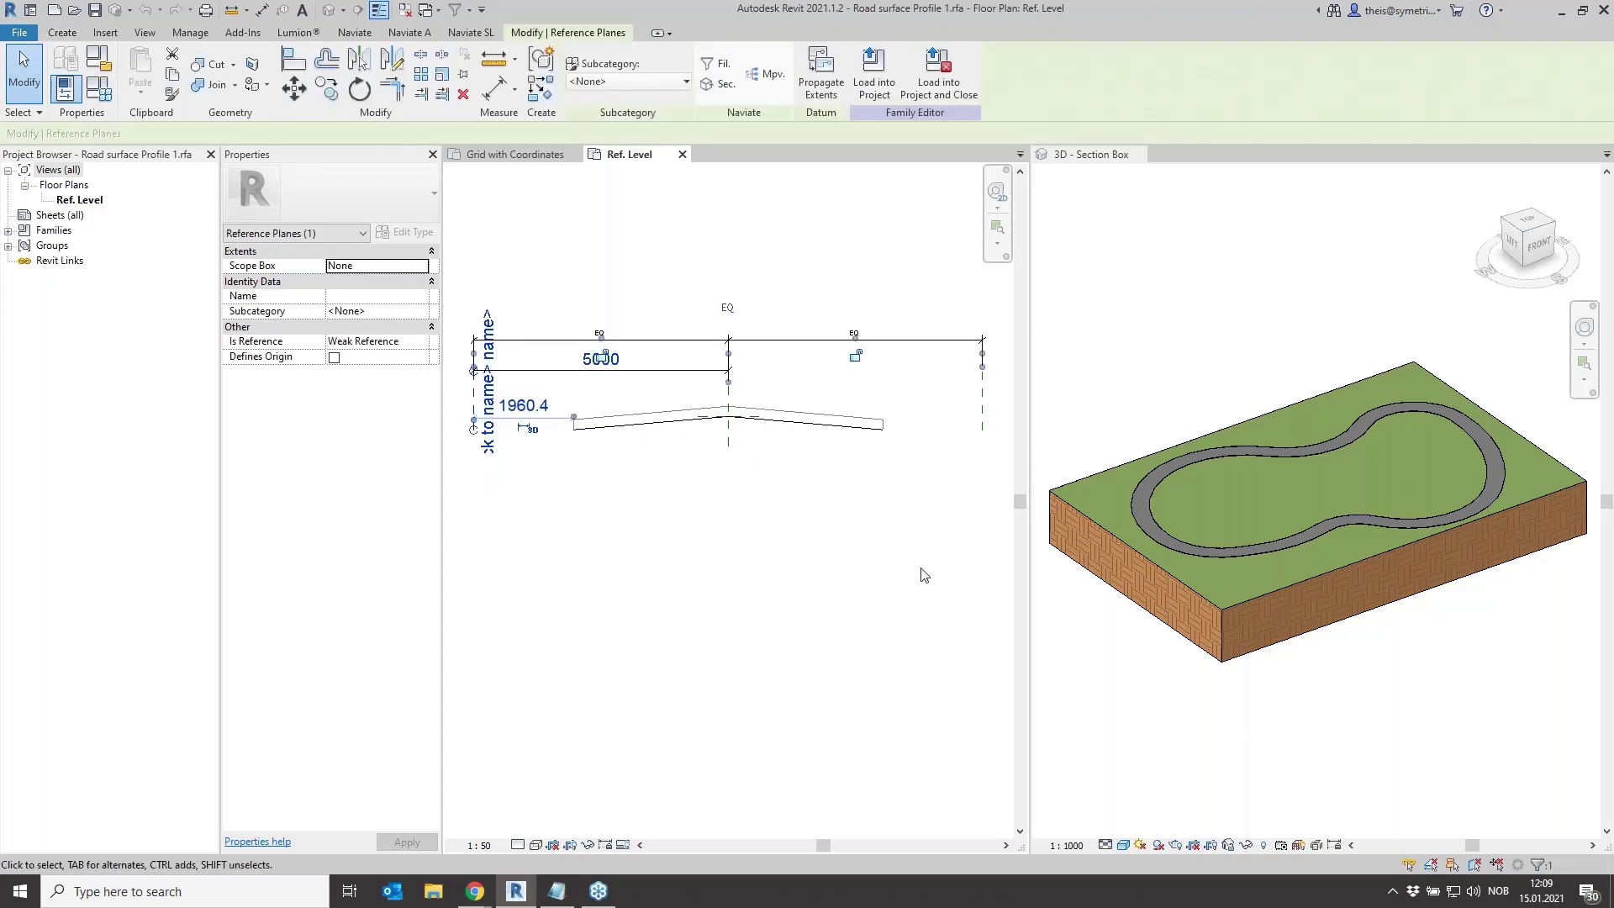
key("ctrl+z")
key("ctrl+z")
key("ctrl+z")
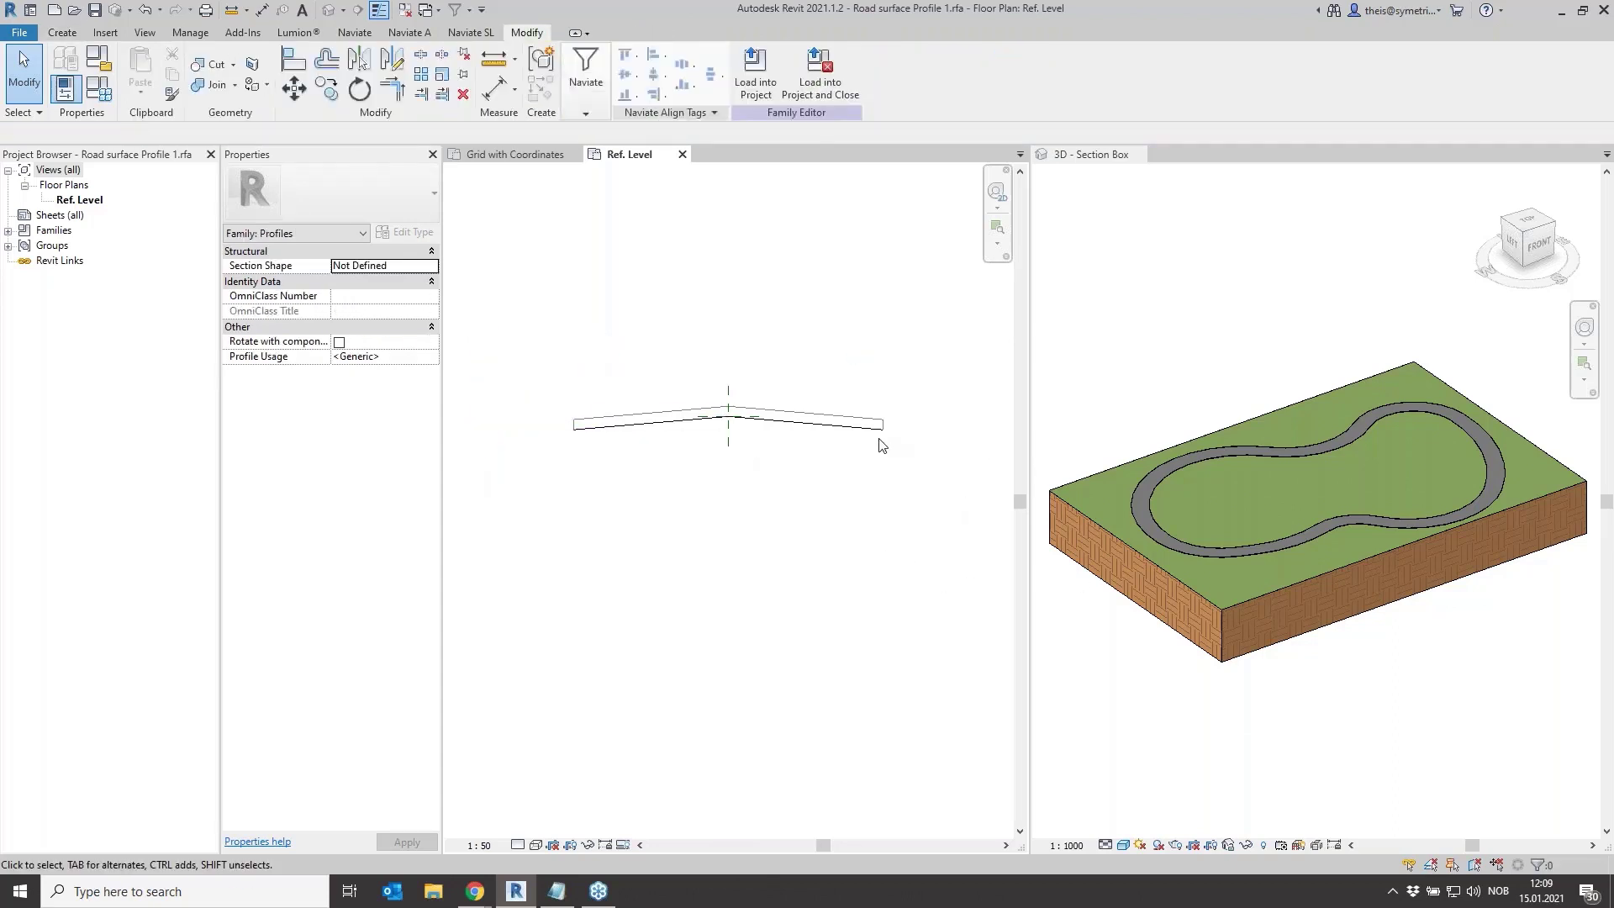
key("ctrl+z")
key("ctrl+z")
key("ctrl+z")
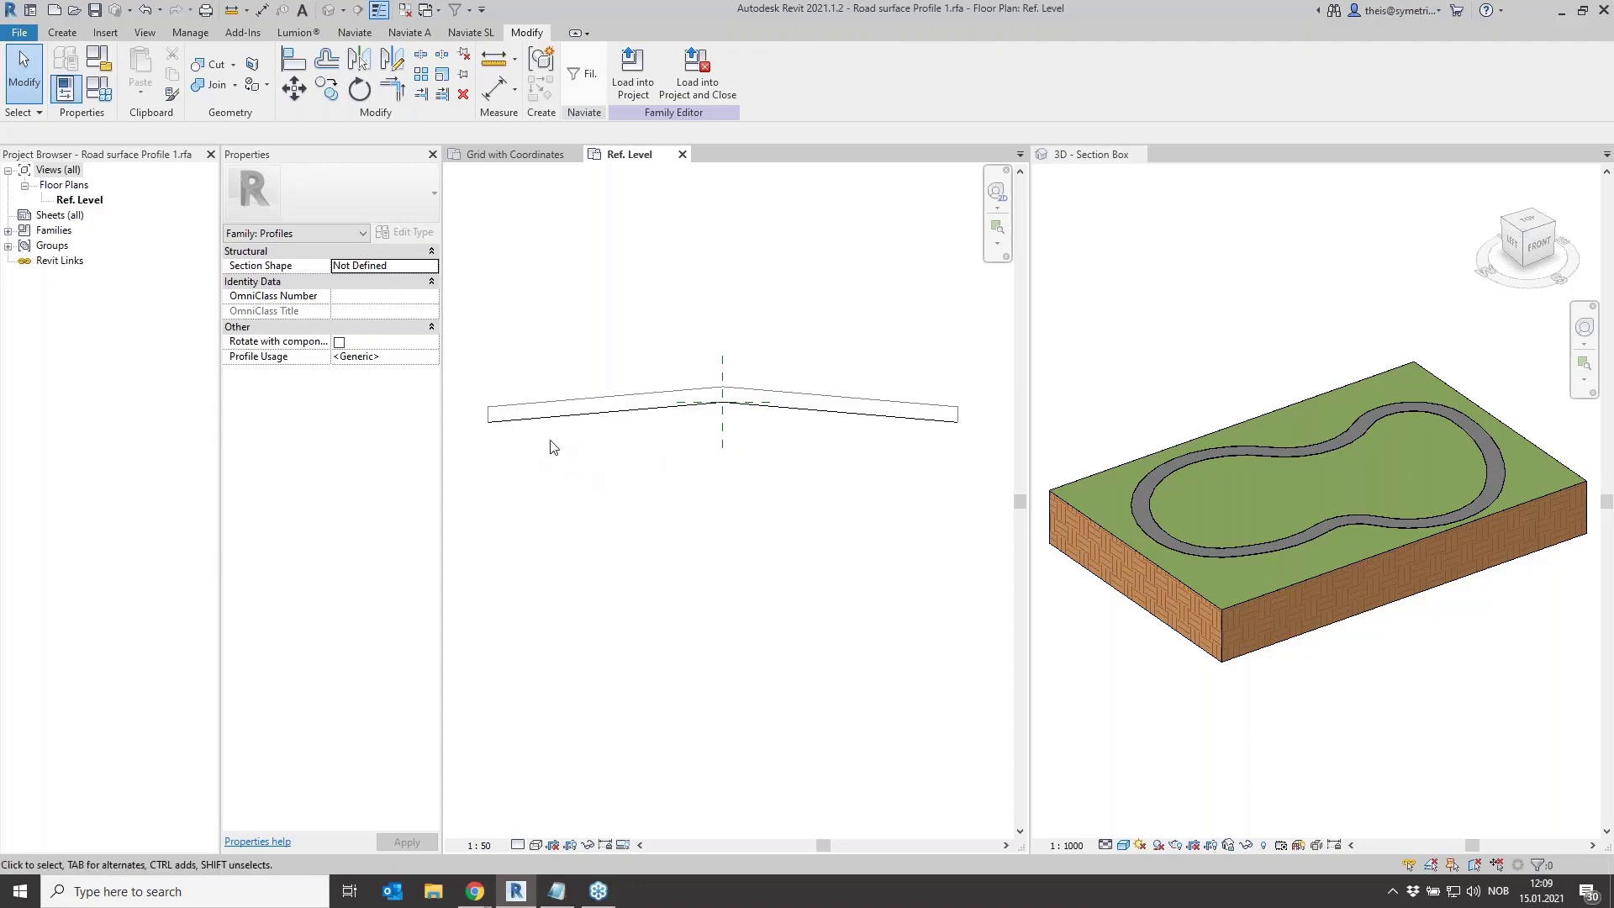
Examine the invisible end lines and sloped edges of the Road surface Profile 1 section, and close the family without saving
scroll(504, 425, "up", 3)
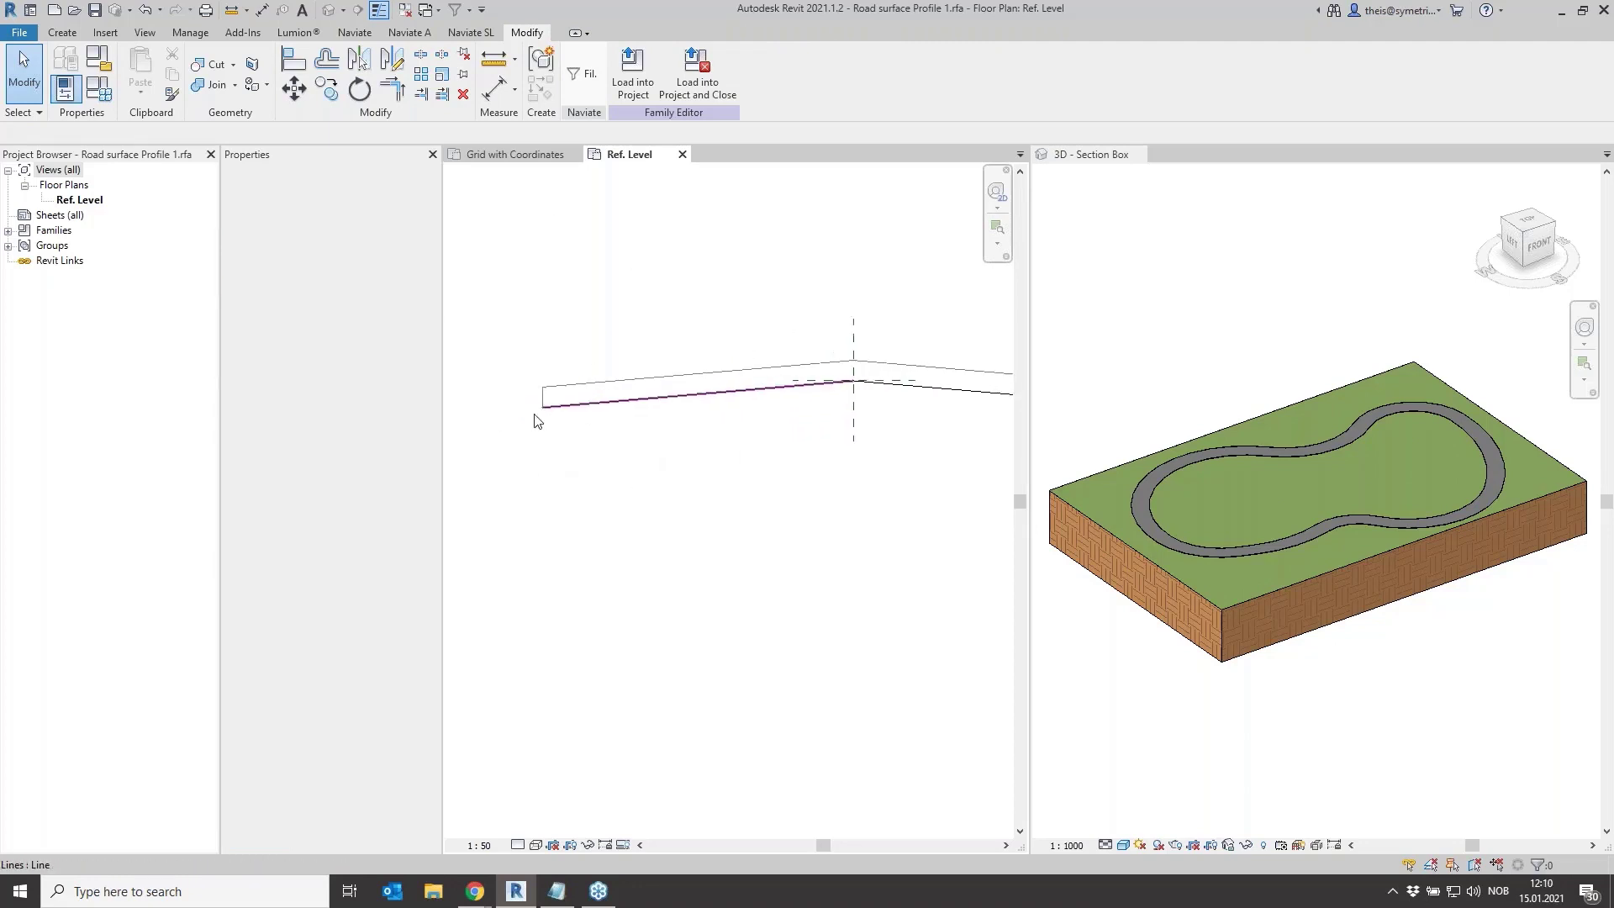
left_click_drag(536, 343, 580, 470)
scroll(810, 414, "down", 3)
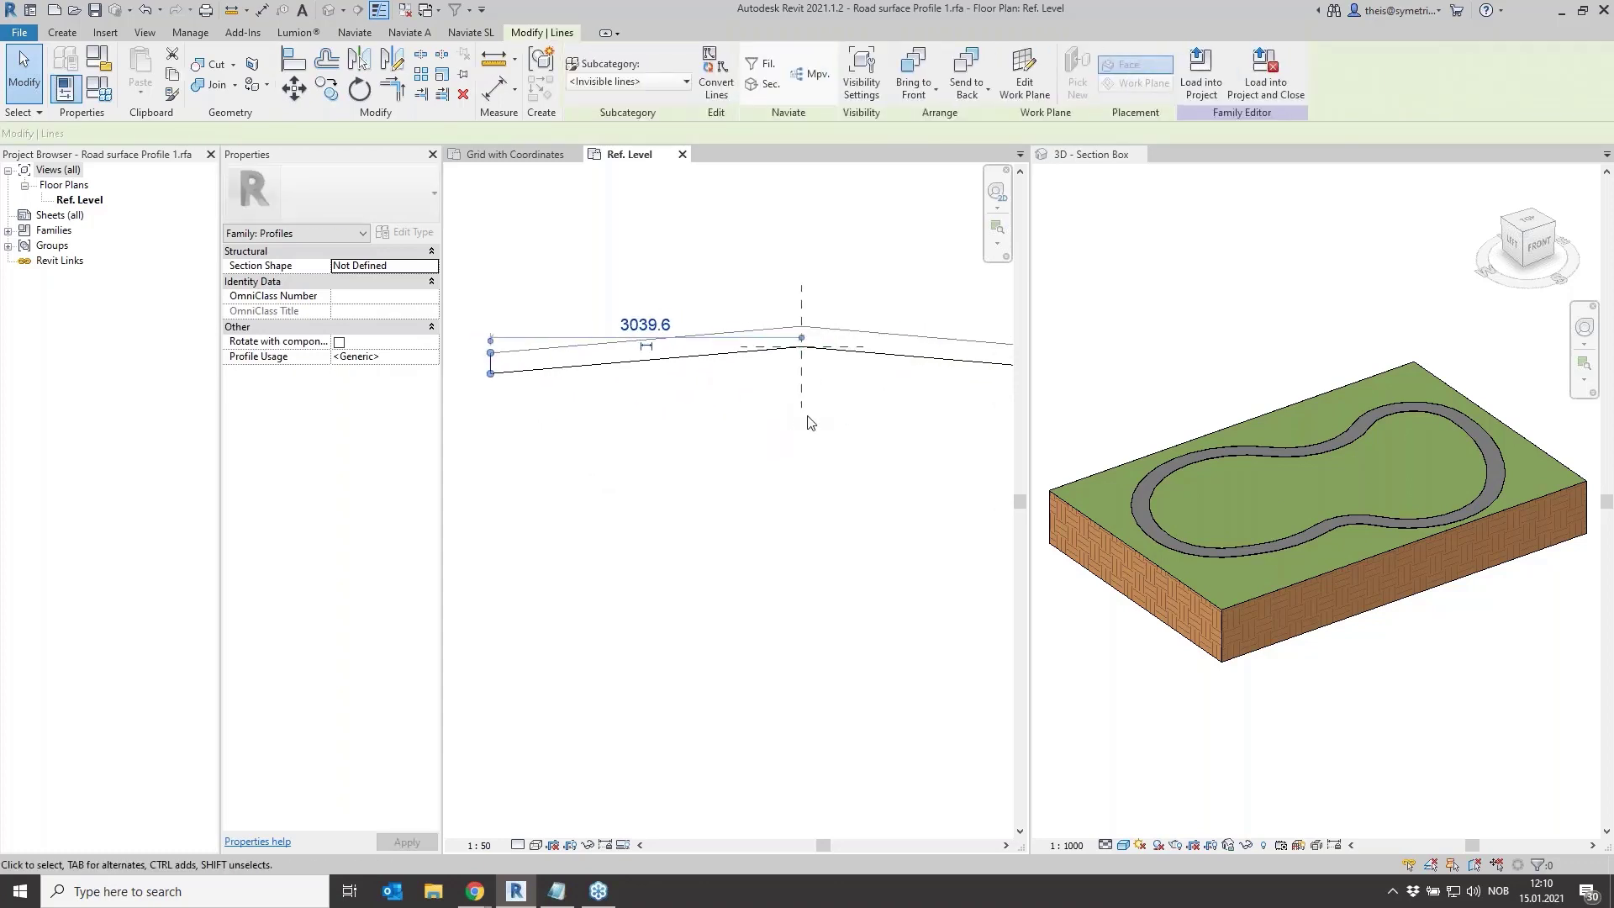
scroll(859, 416, "up", 2)
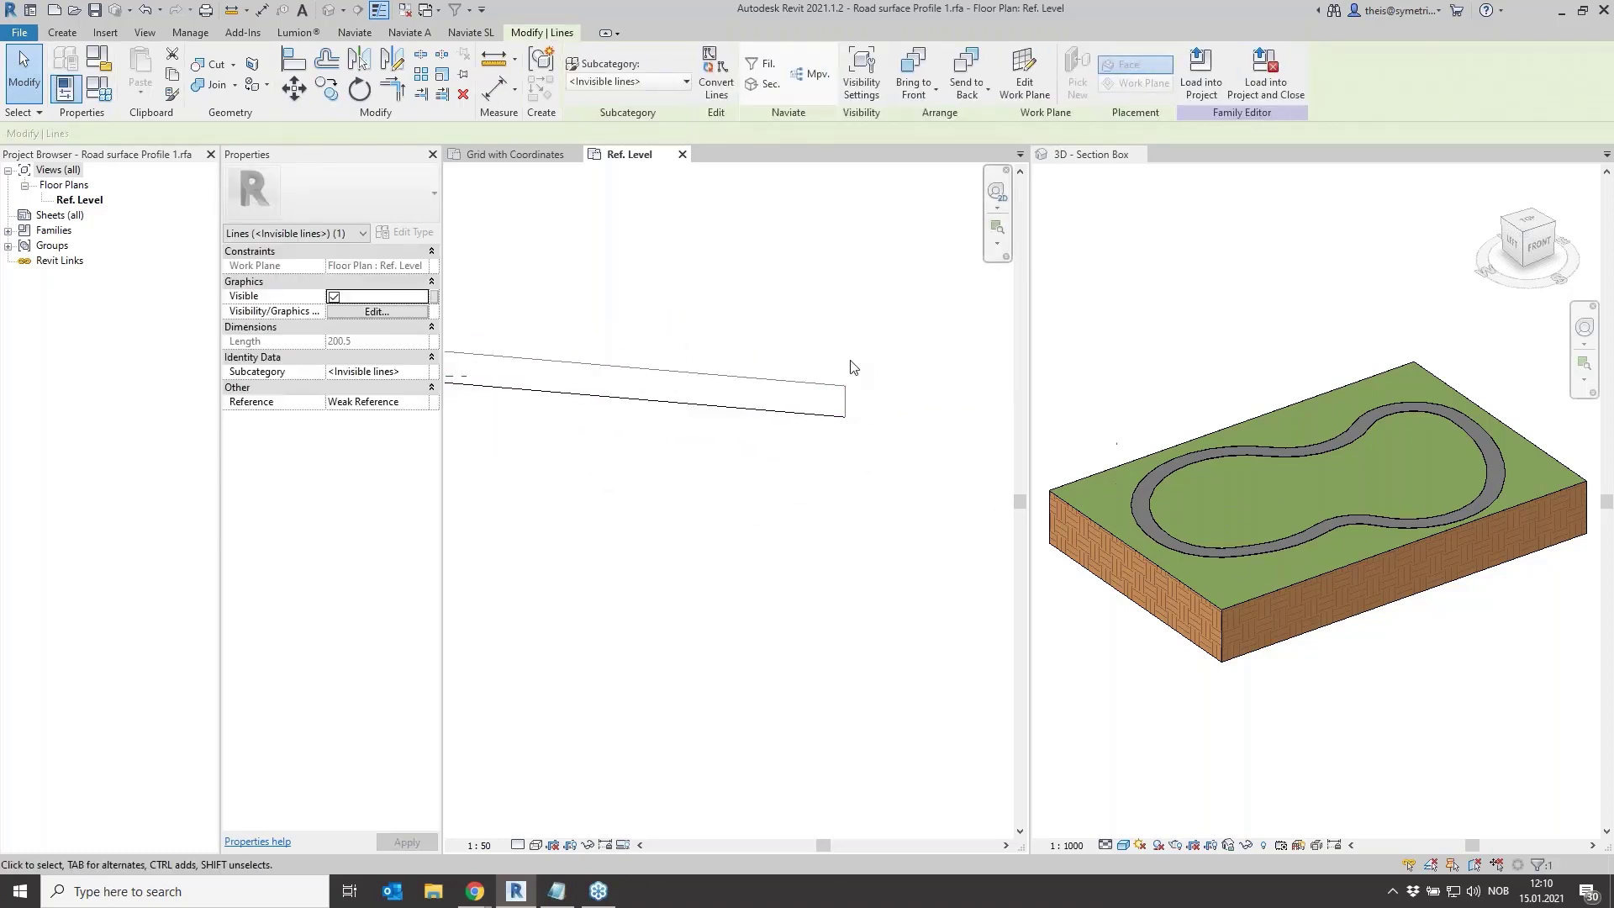
middle_click_drag(854, 367, 753, 407)
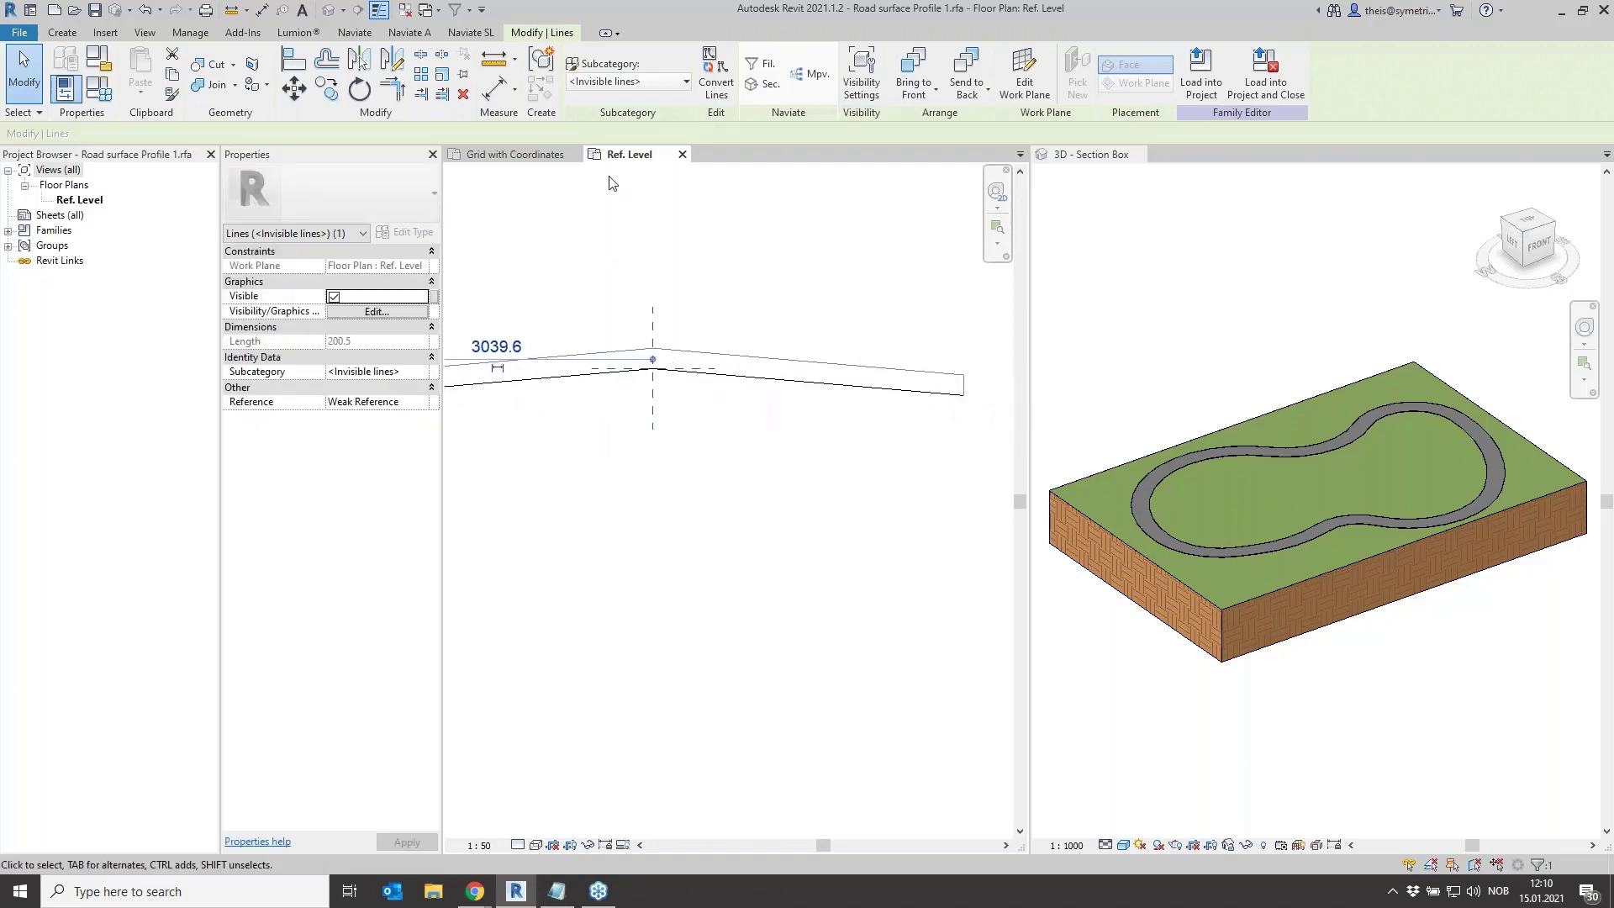
left_click(682, 155)
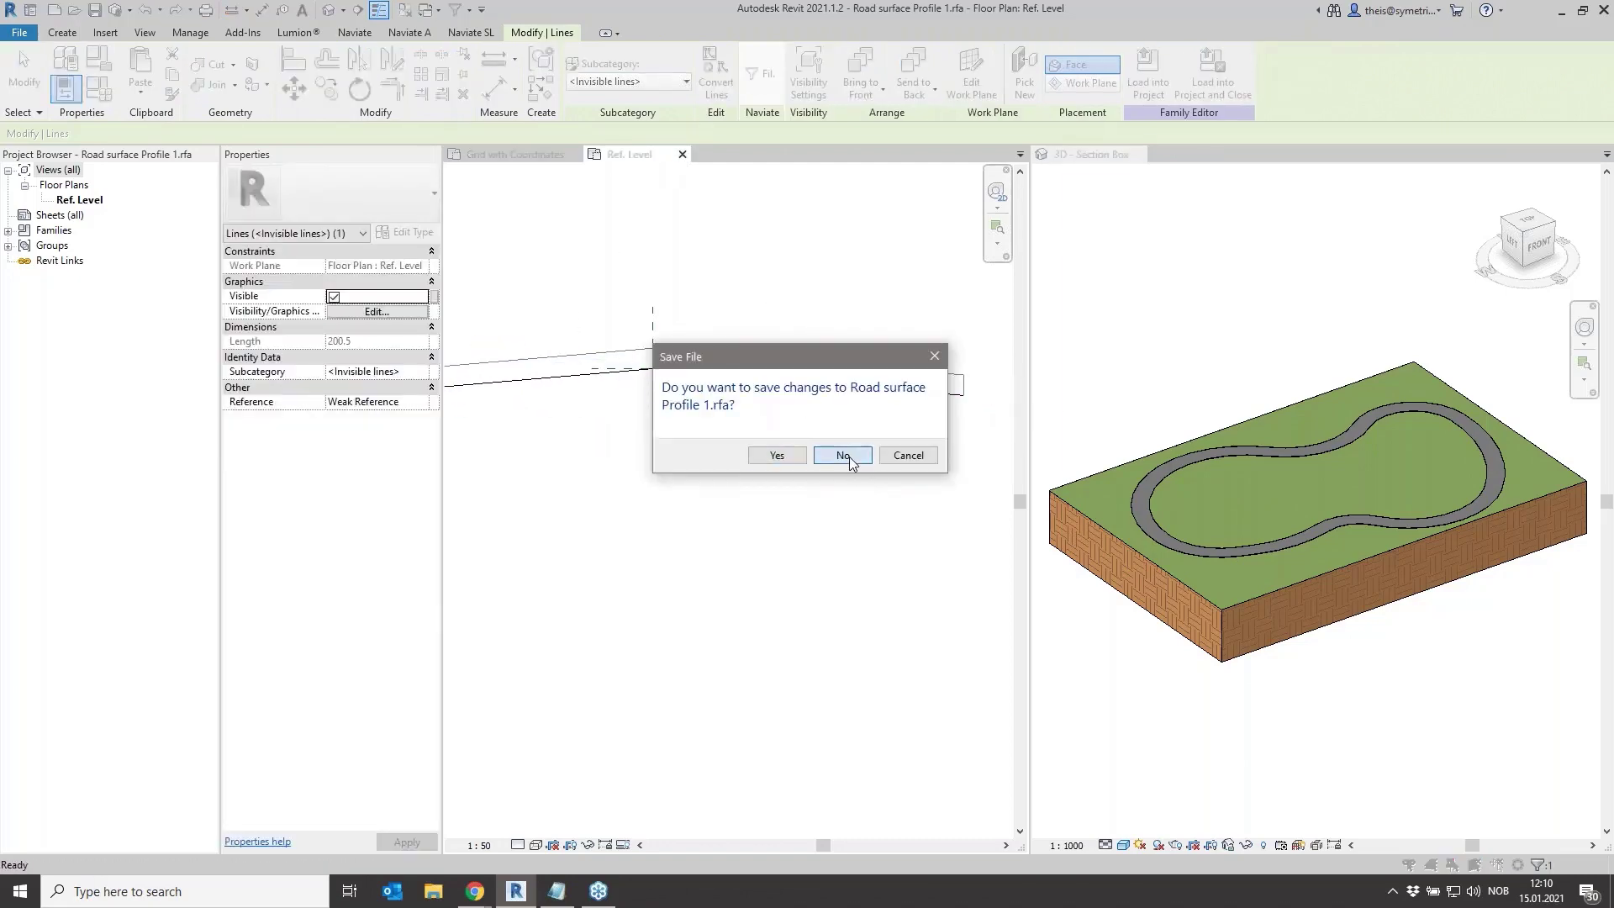
left_click(847, 456)
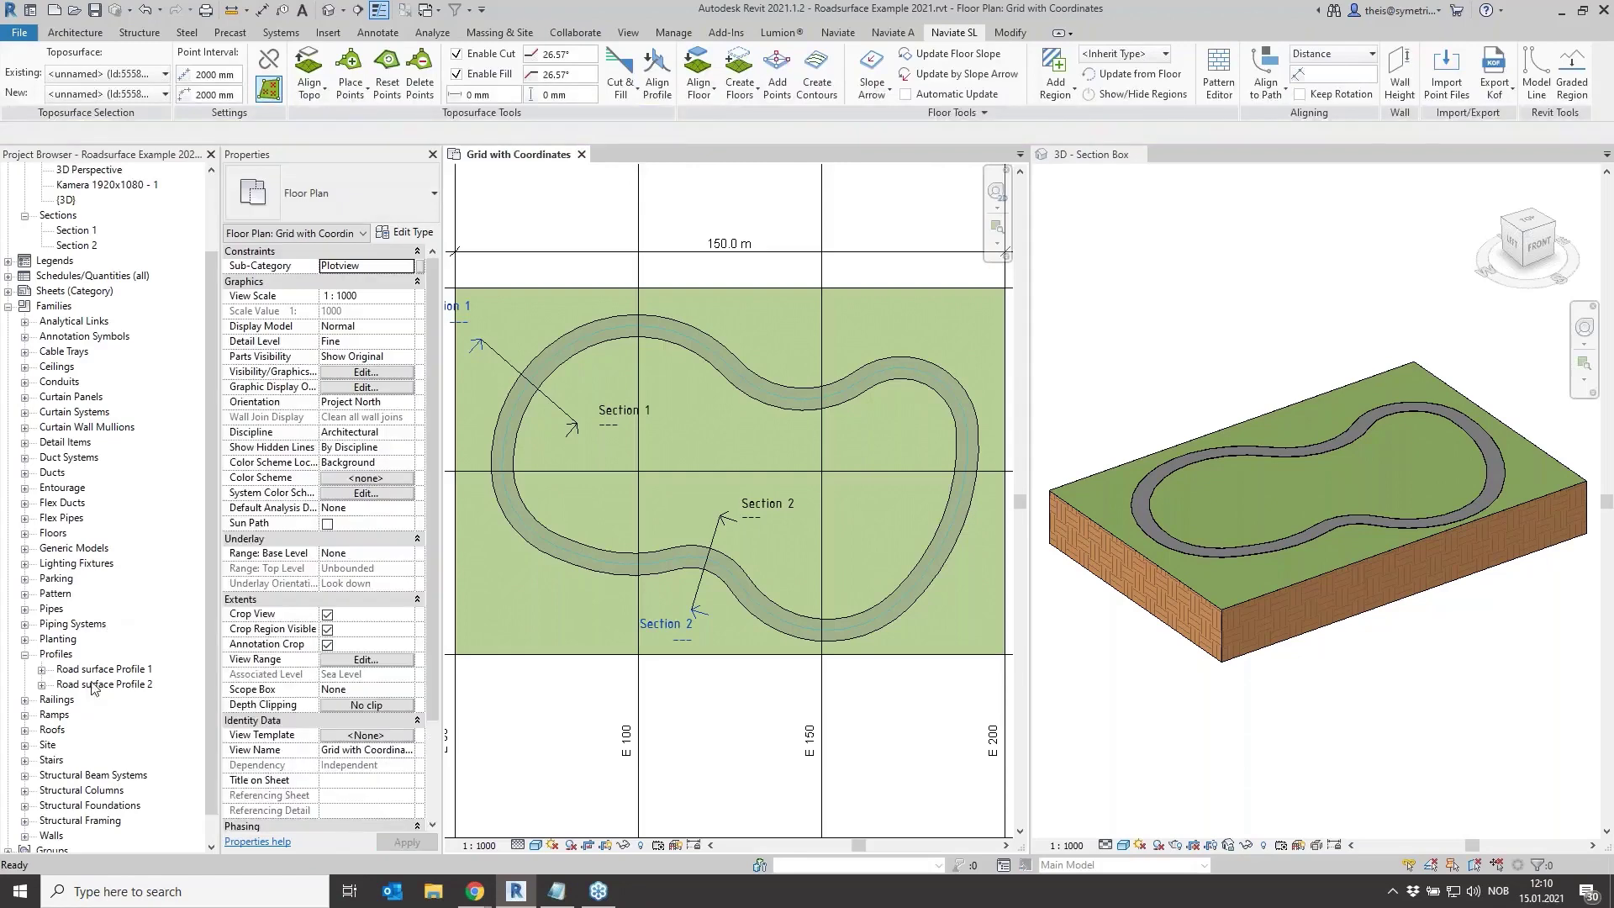
Open the Road surface Profile 2 family for editing, examine its crowned section with side ditches, and close it without saving
left_click(99, 685)
right_click(99, 686)
left_click(126, 557)
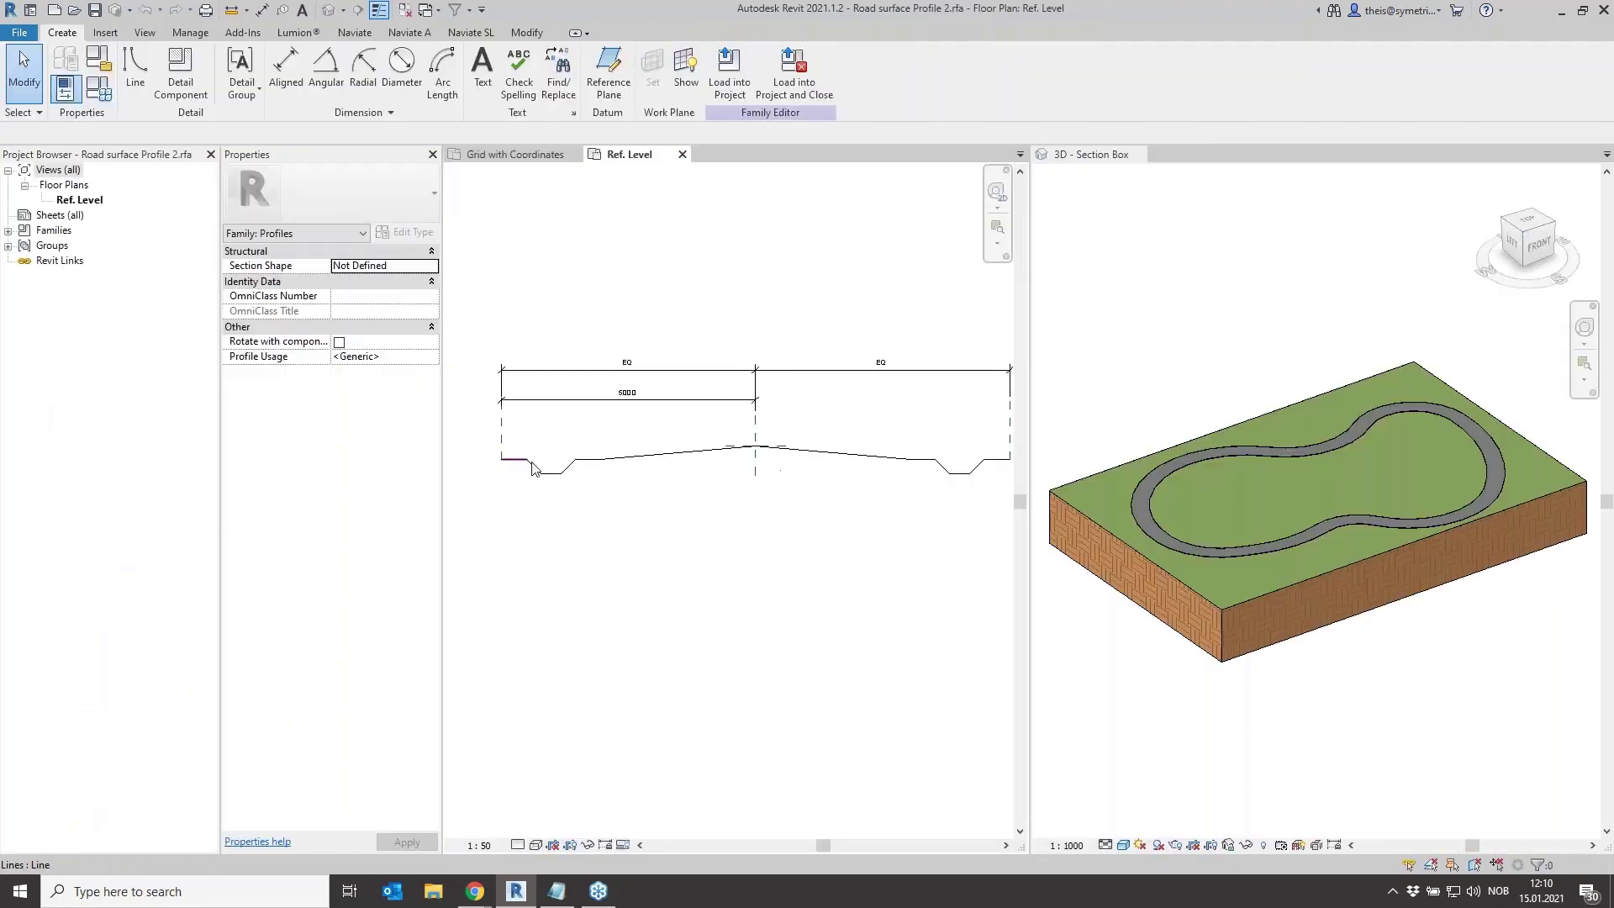
scroll(706, 473, "up", 2)
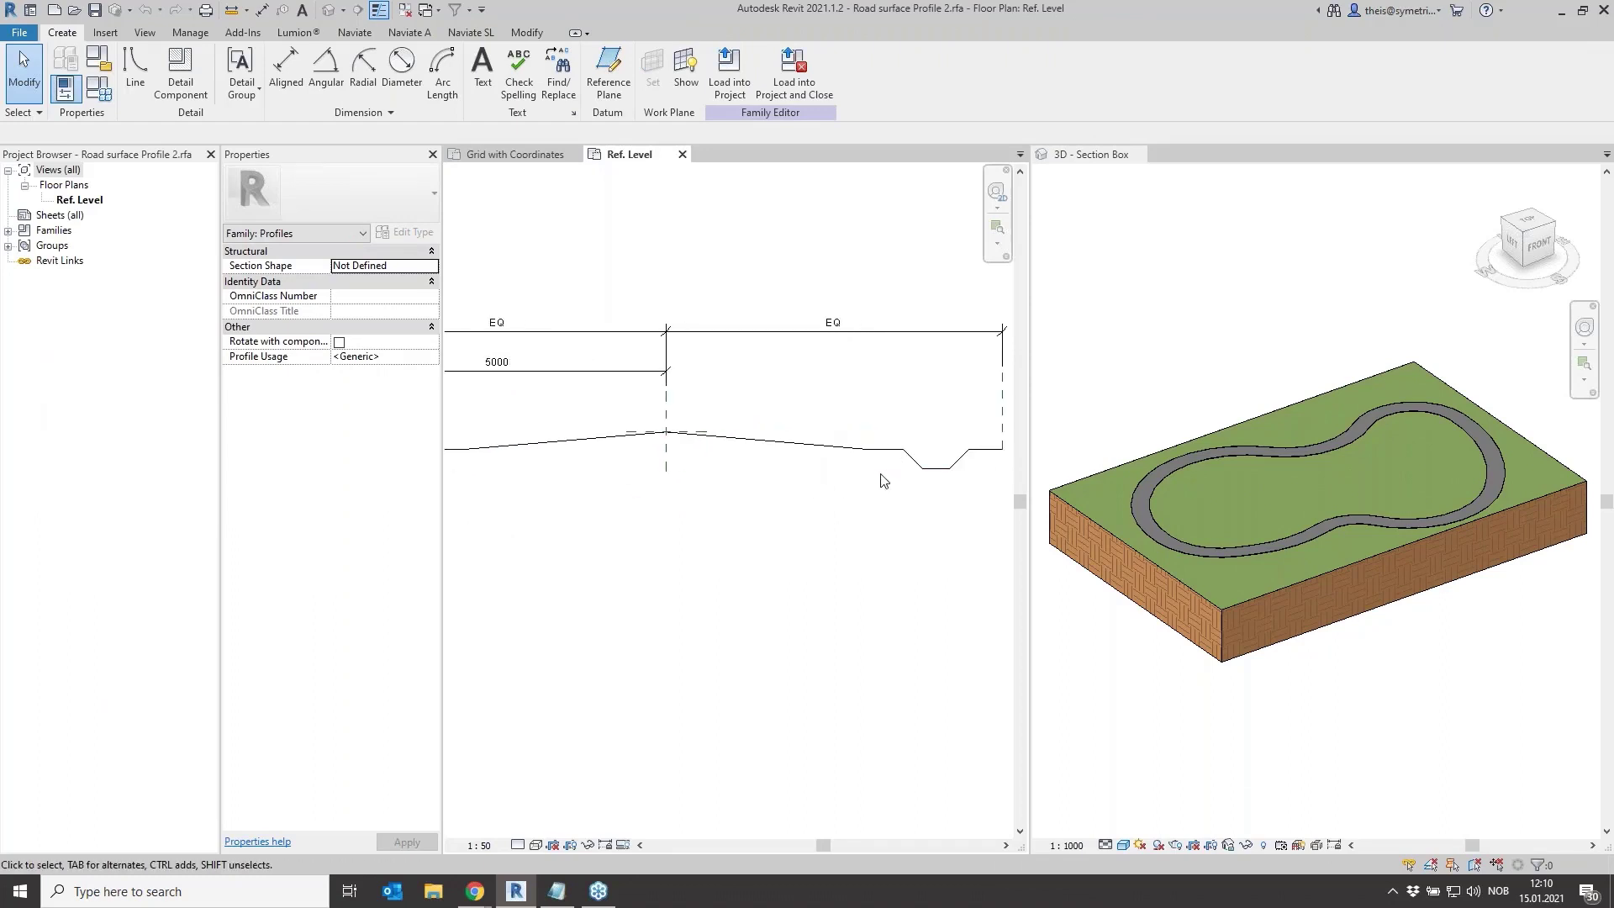
scroll(774, 462, "up", 1)
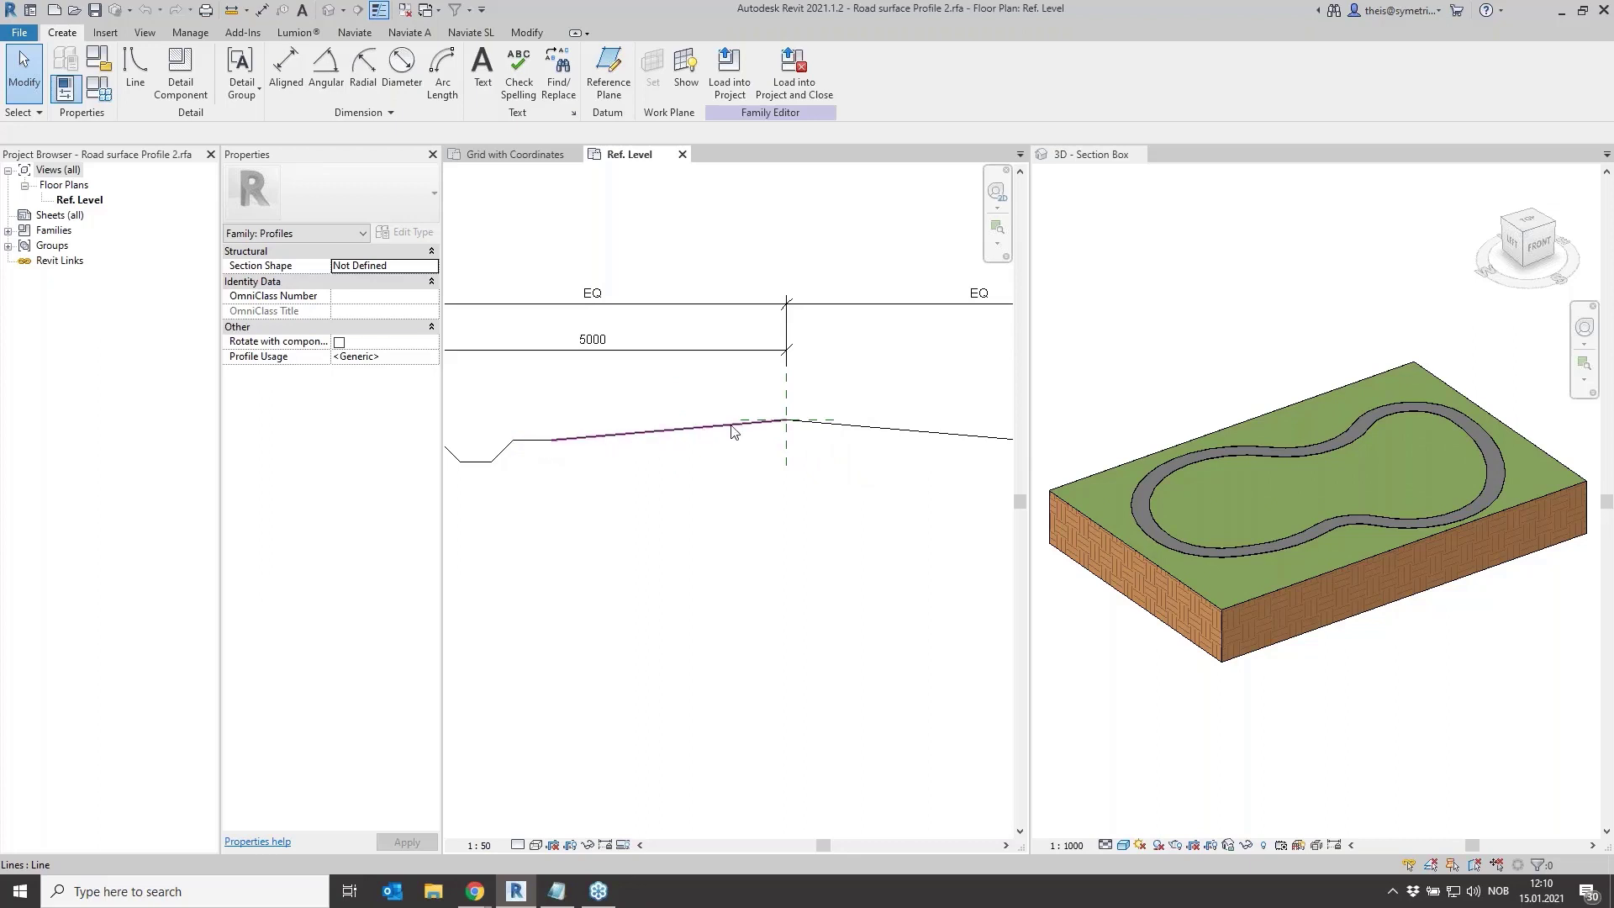
scroll(767, 425, "down", 4)
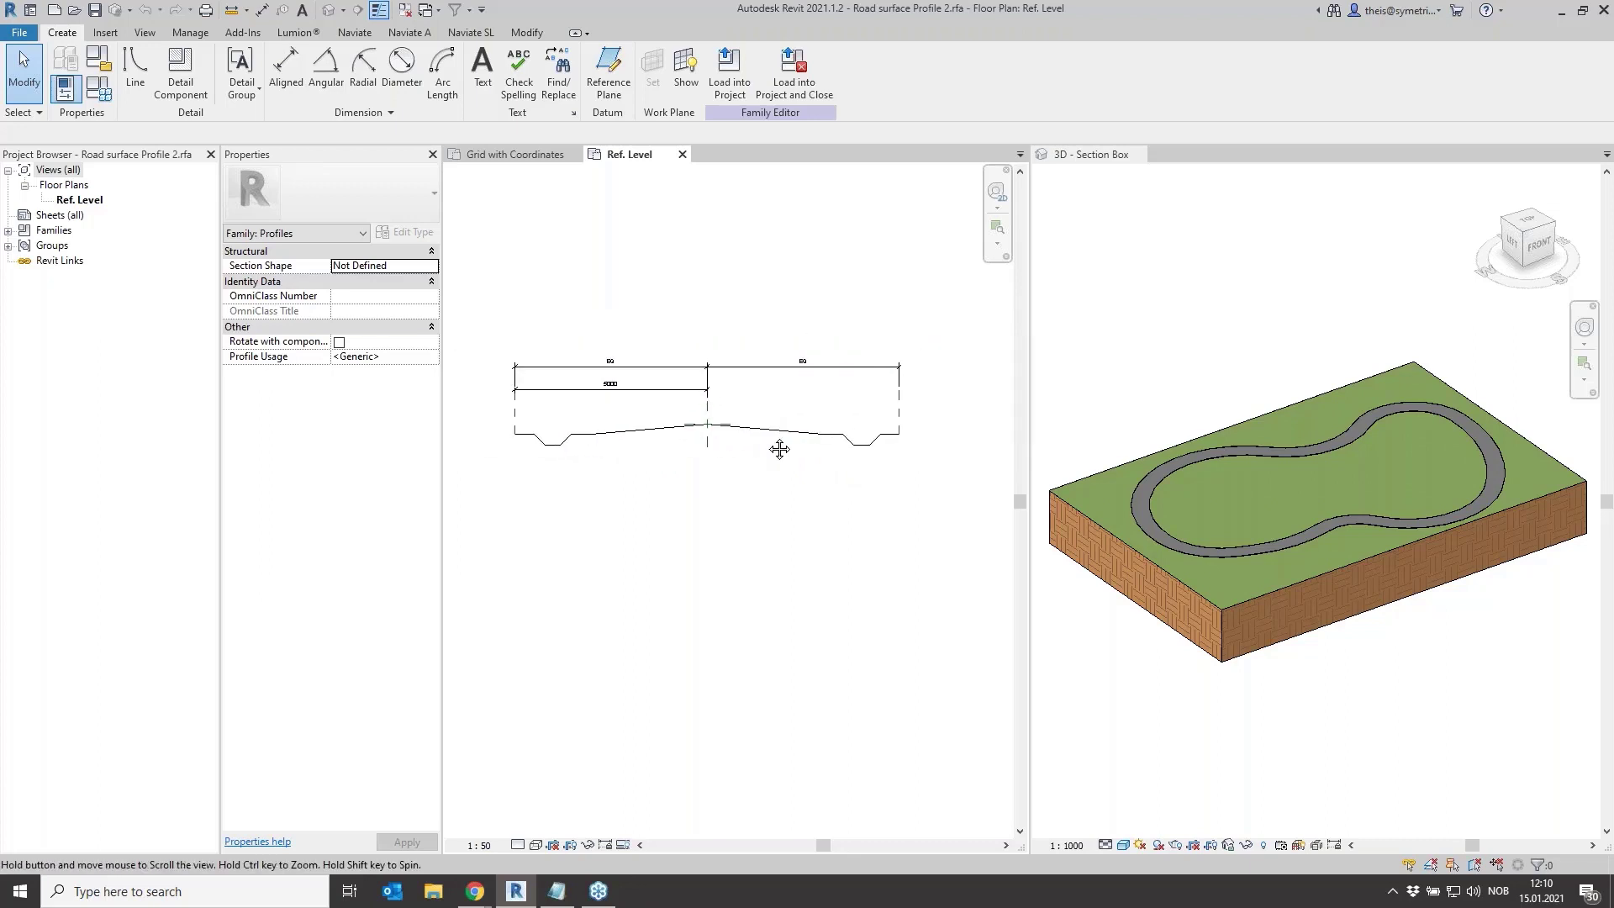
left_click(683, 155)
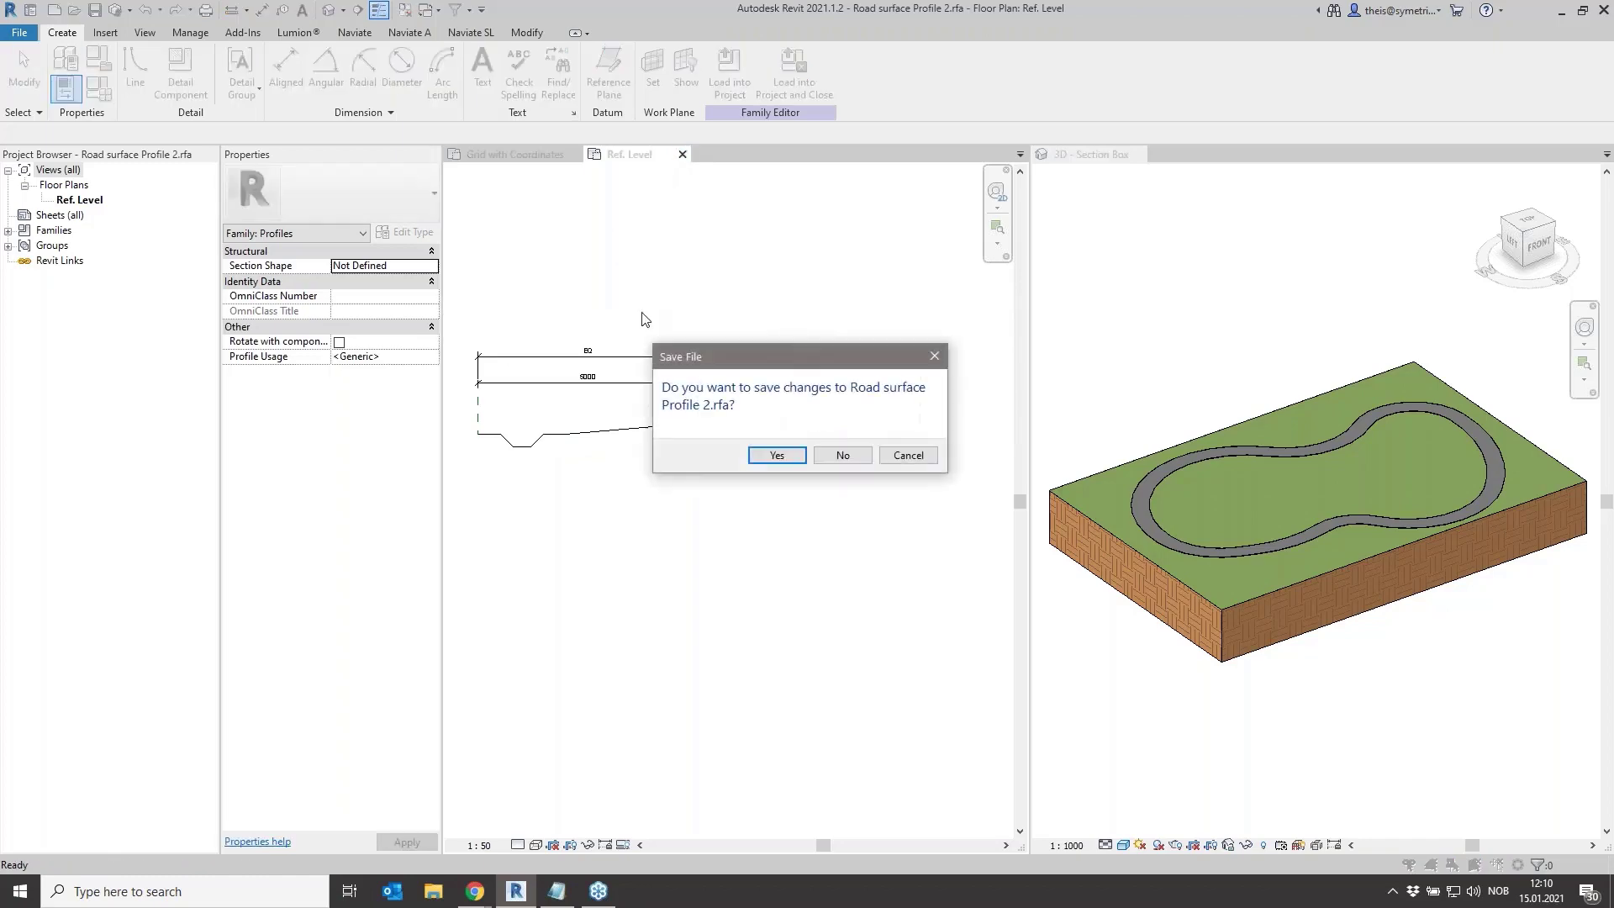
left_click(842, 455)
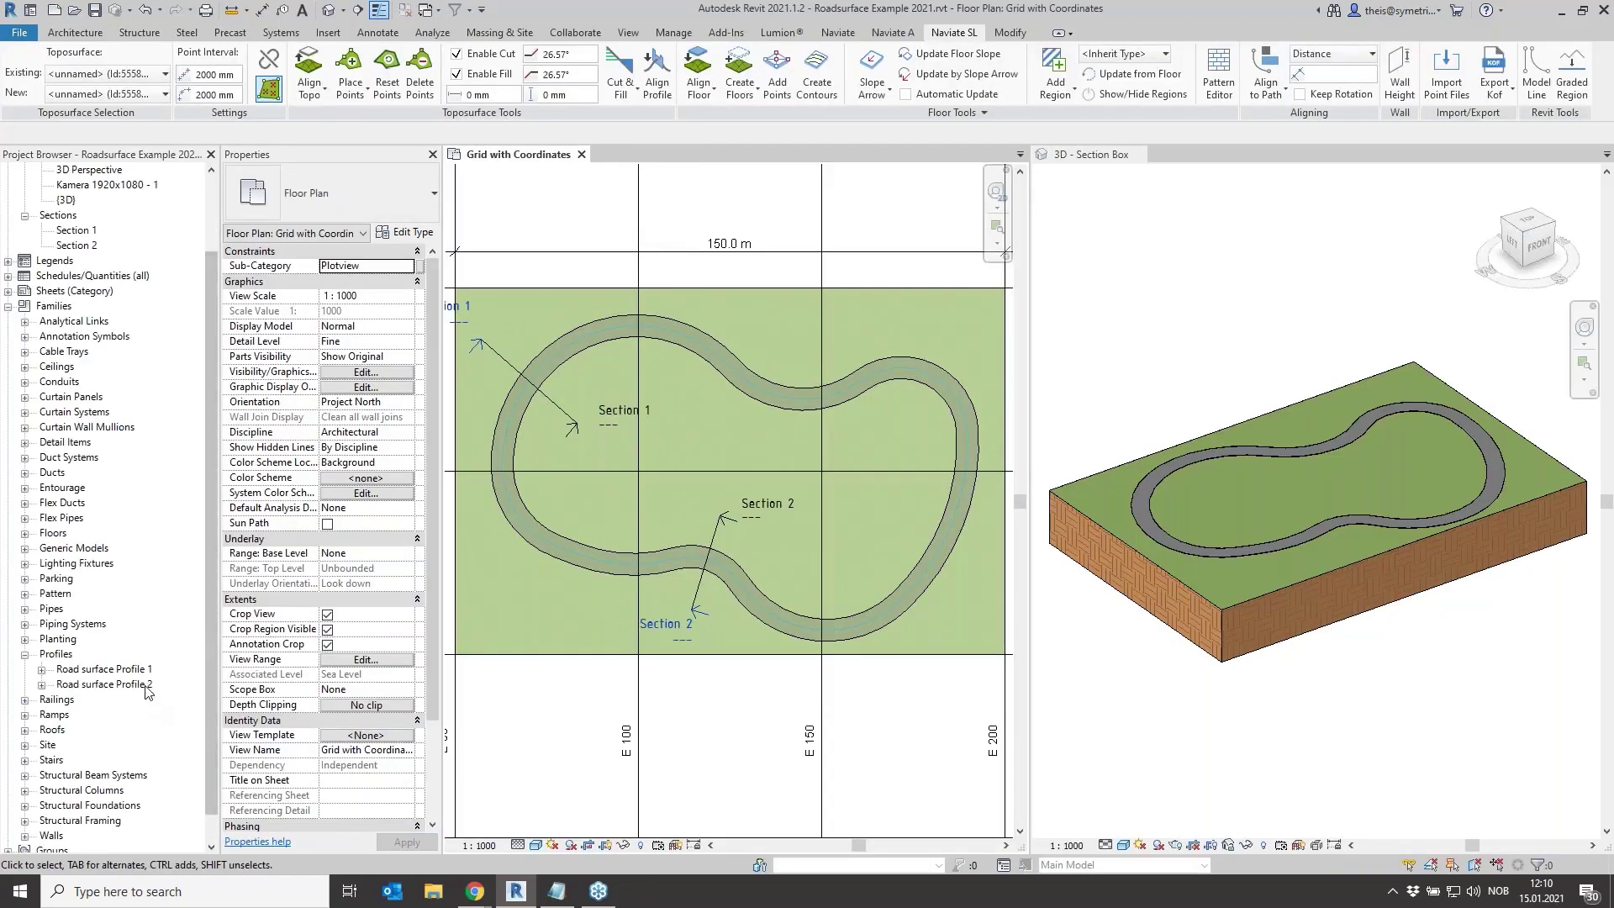
left_click(139, 685)
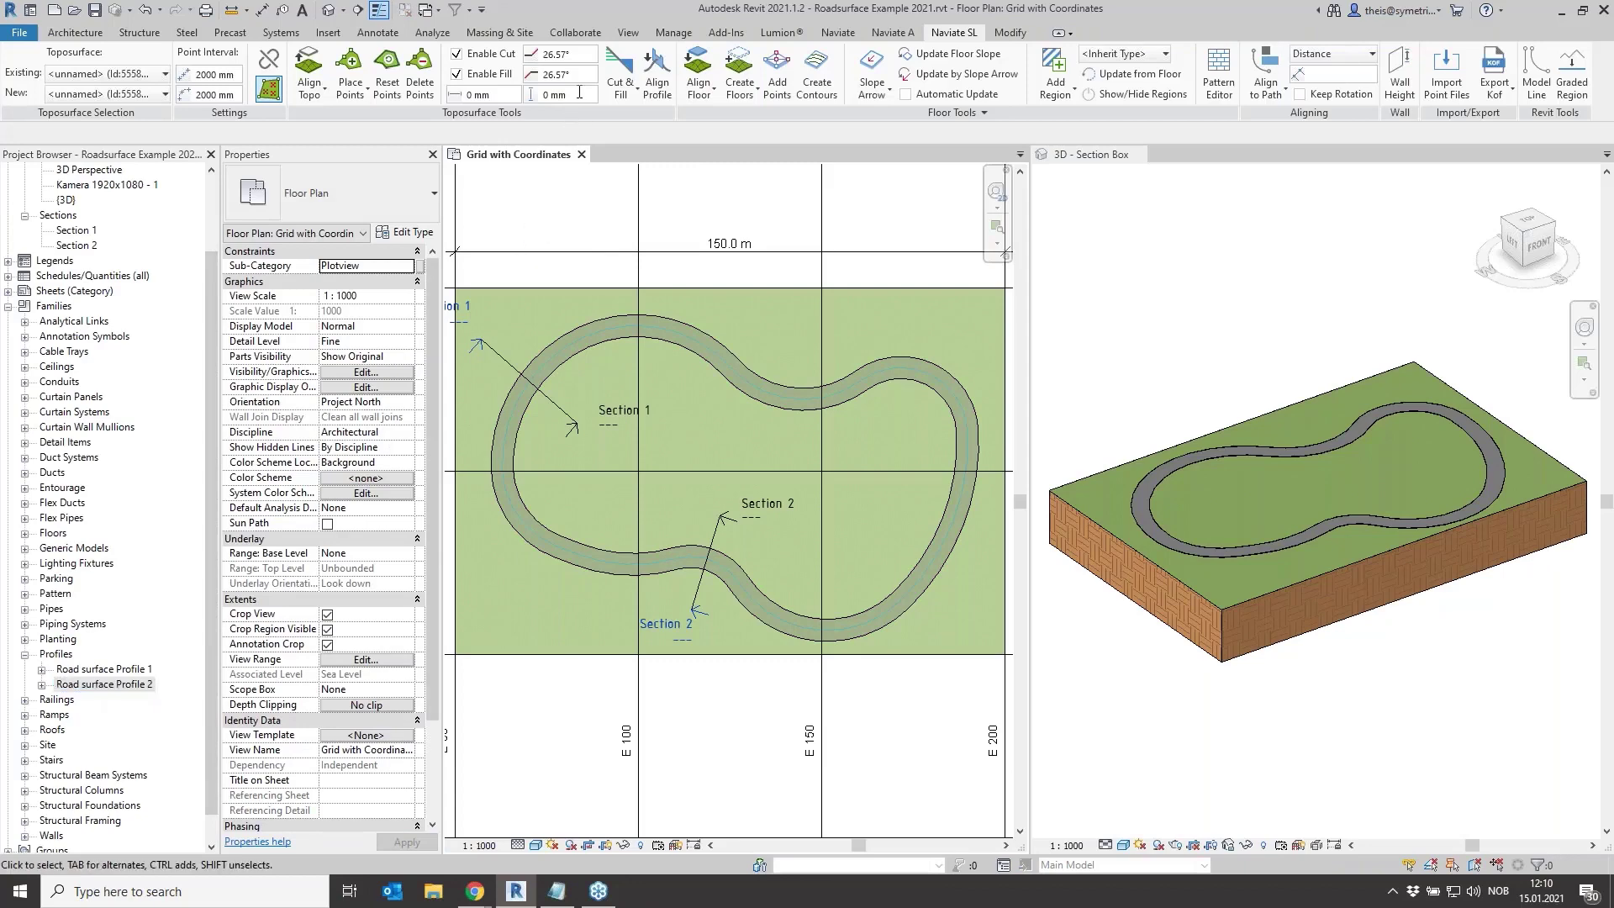
Start Align Profile on the single toposurface using the road centerline, and choose Road surface Profile 1 as the cross section profile
left_click(620, 74)
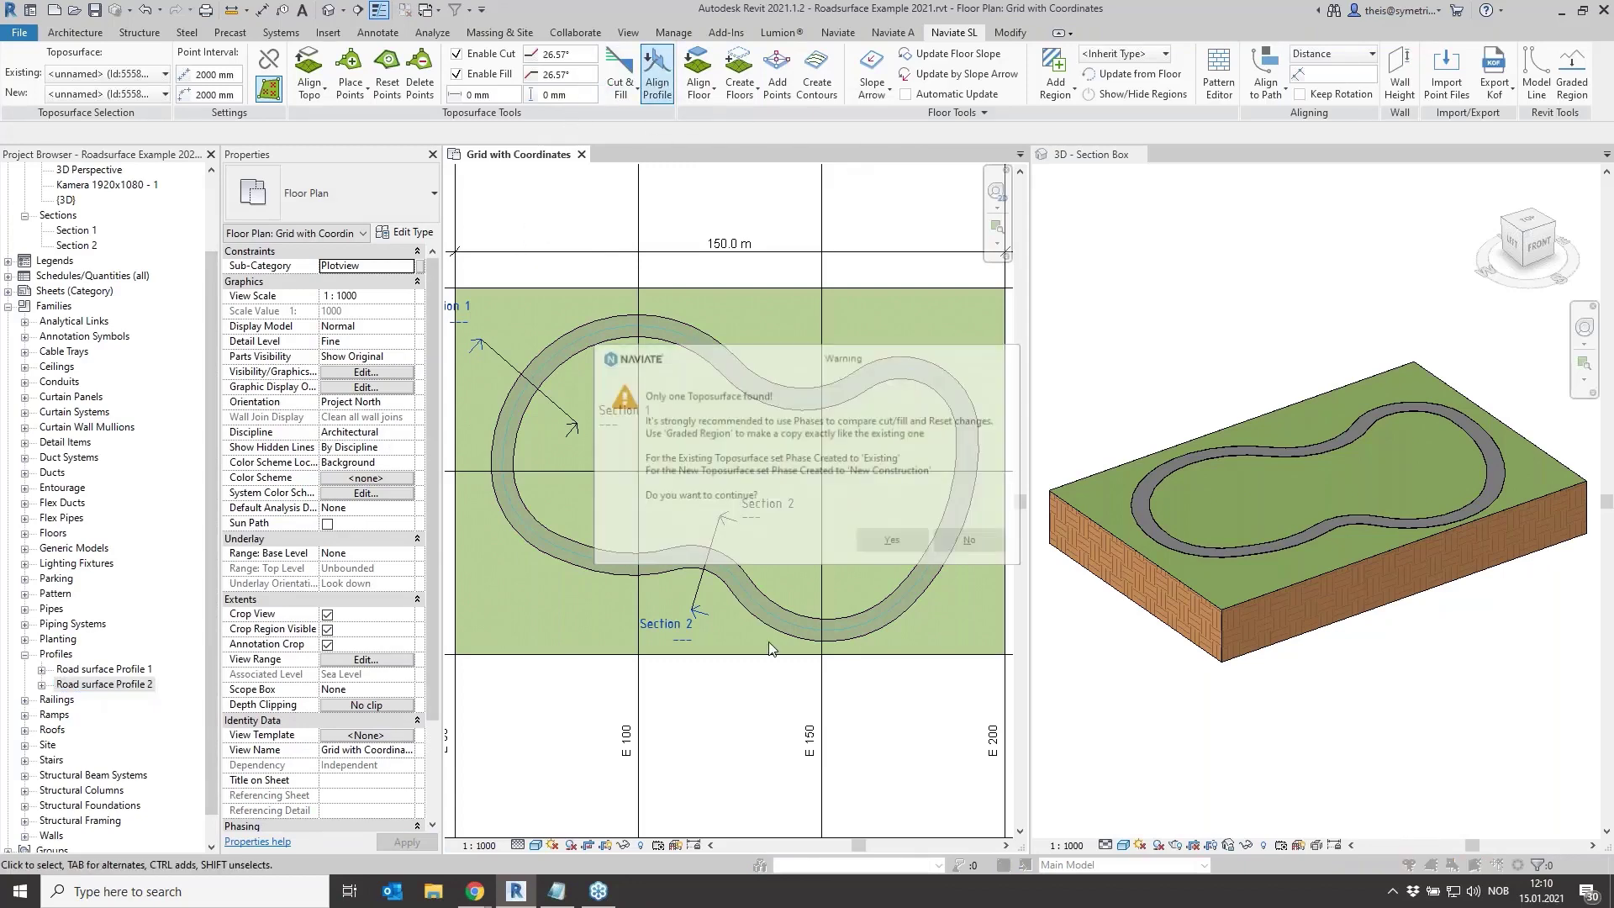
left_click(891, 542)
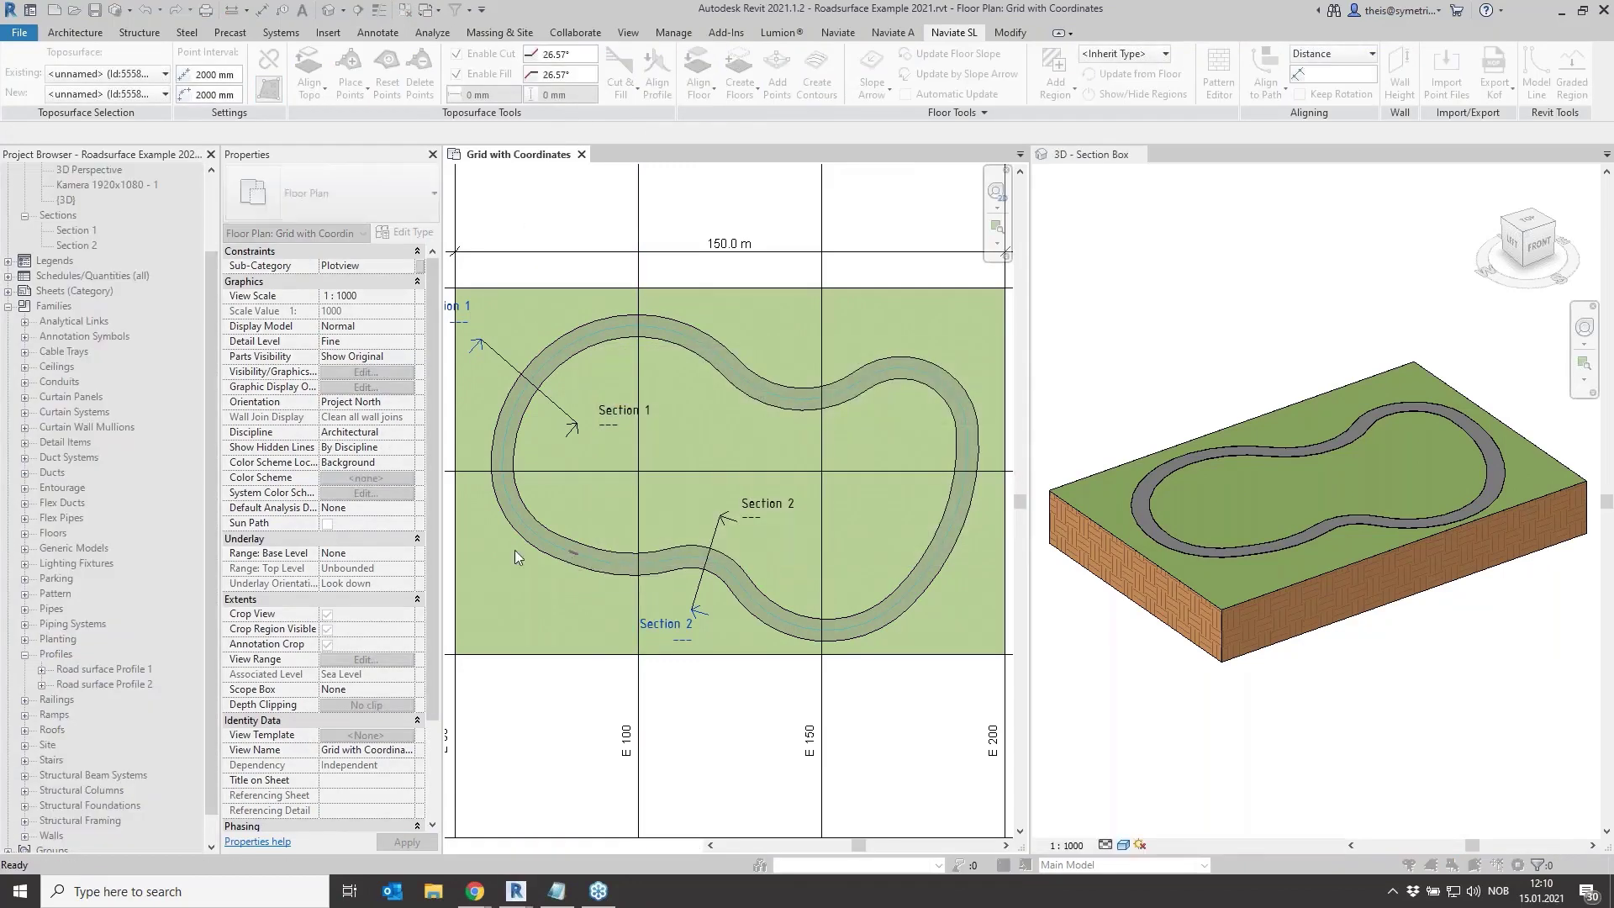
left_click(515, 555)
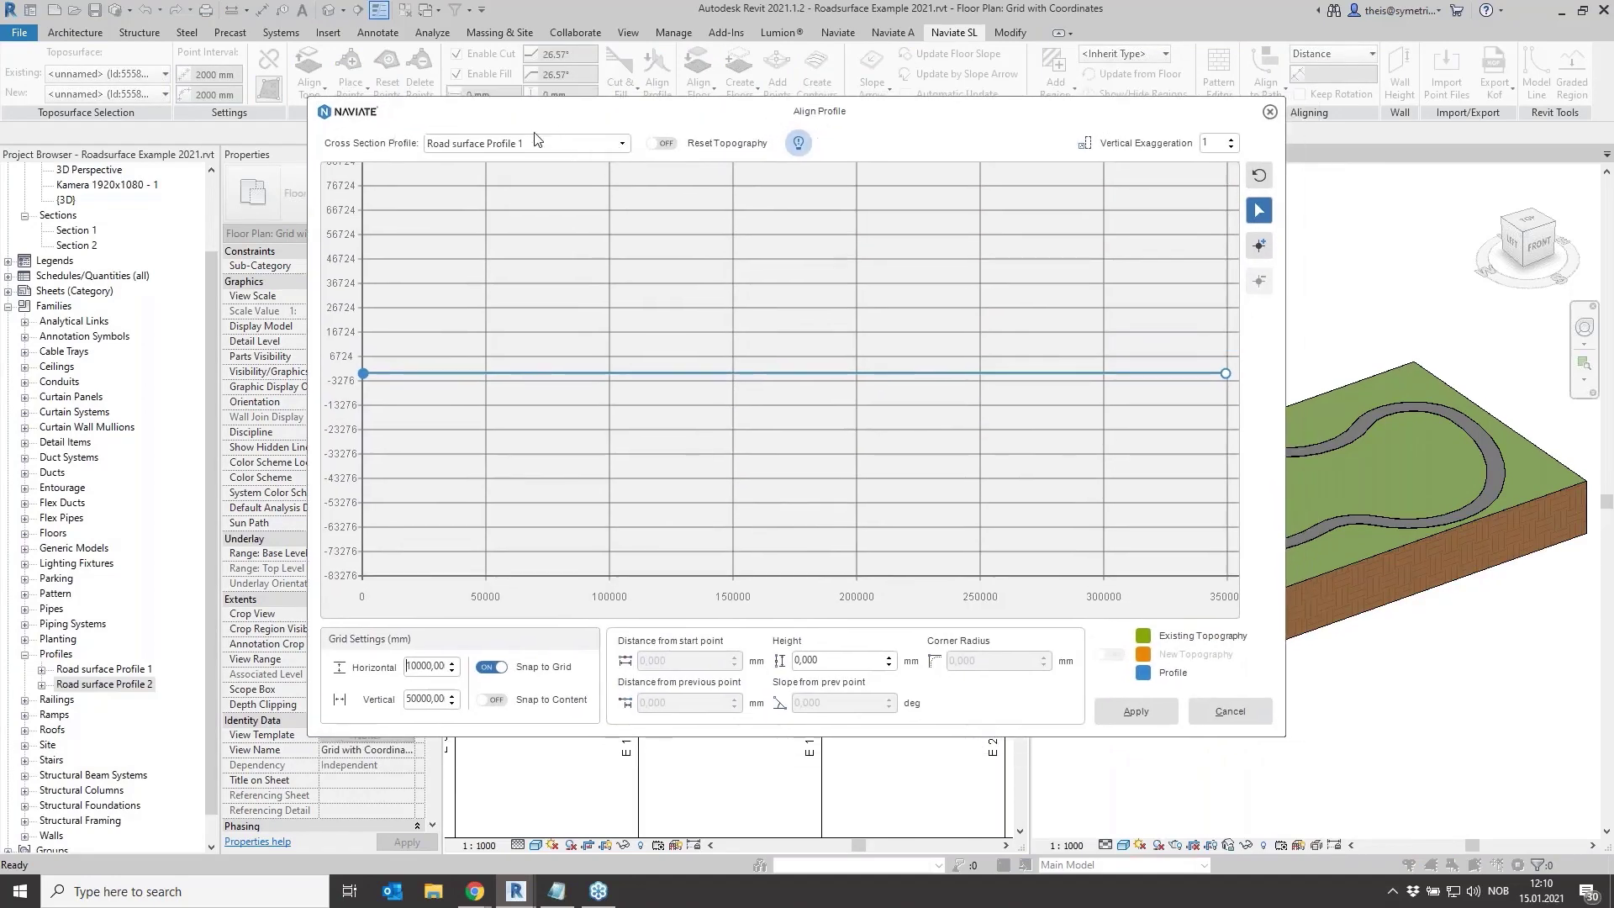
left_click(522, 143)
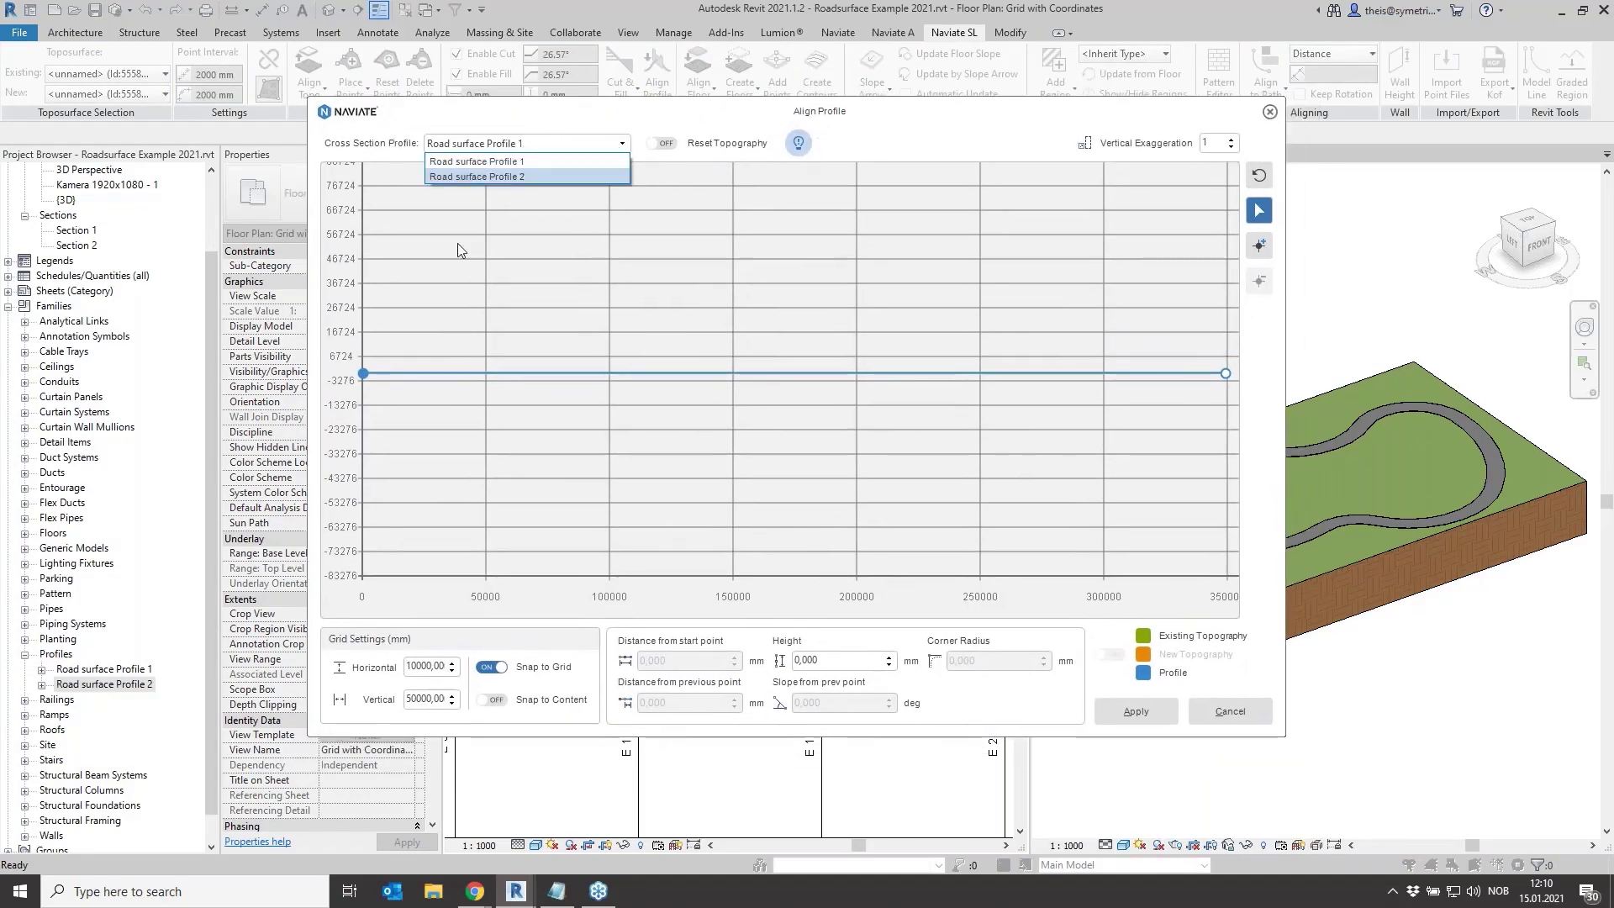
left_click(556, 168)
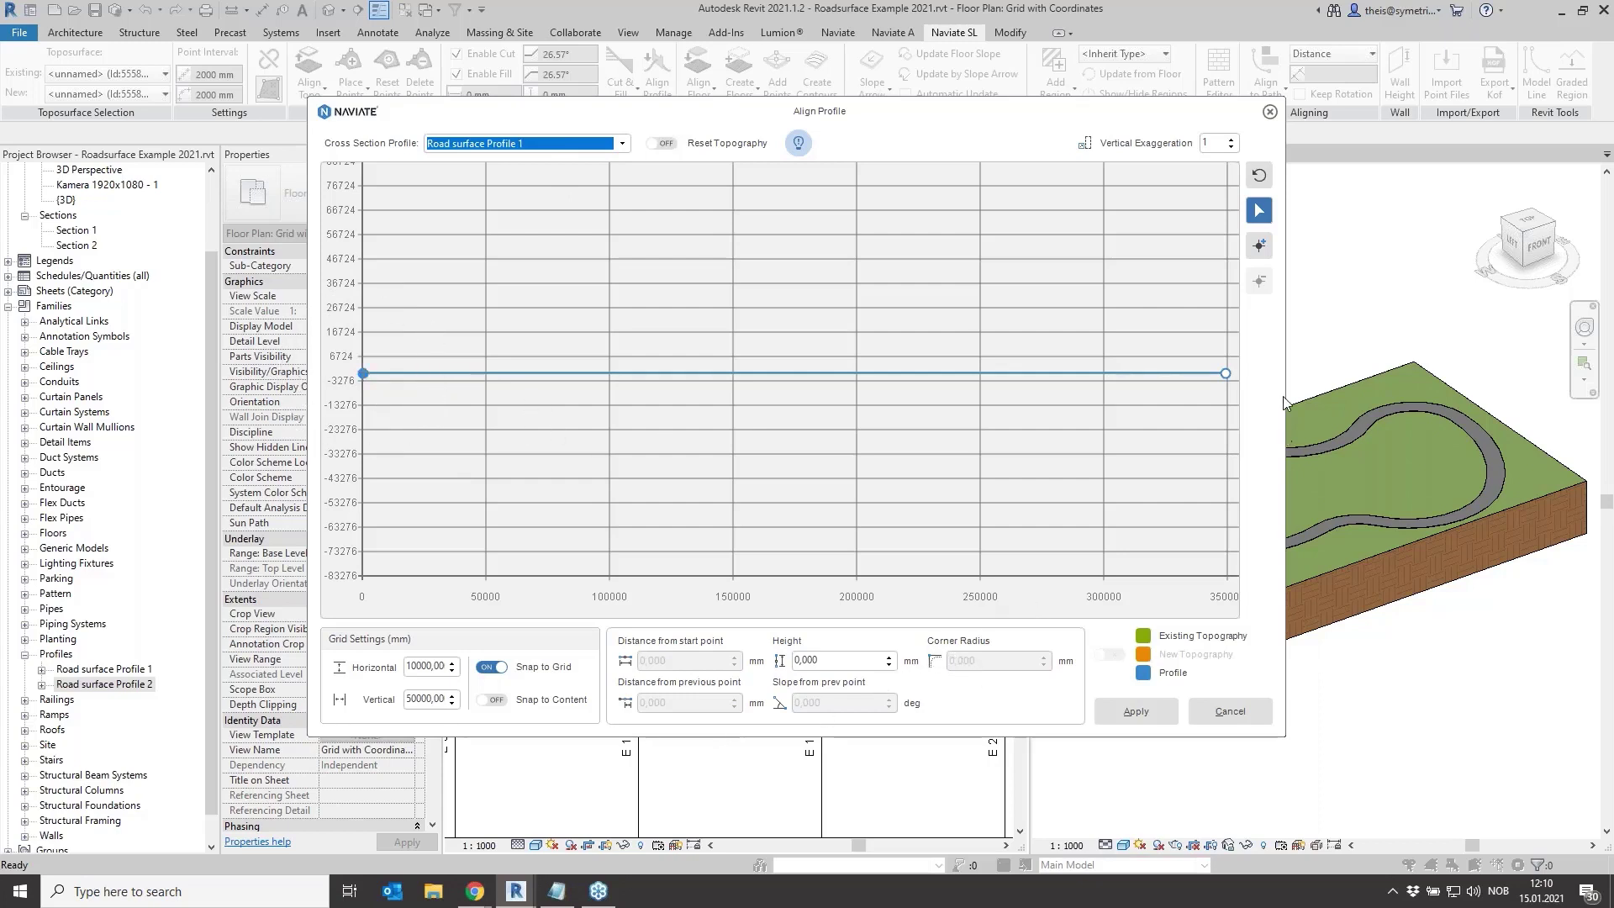
Try moving the alignment profile's start point between grid-snapped heights of 6724 and -3276 mm
left_click(1225, 374)
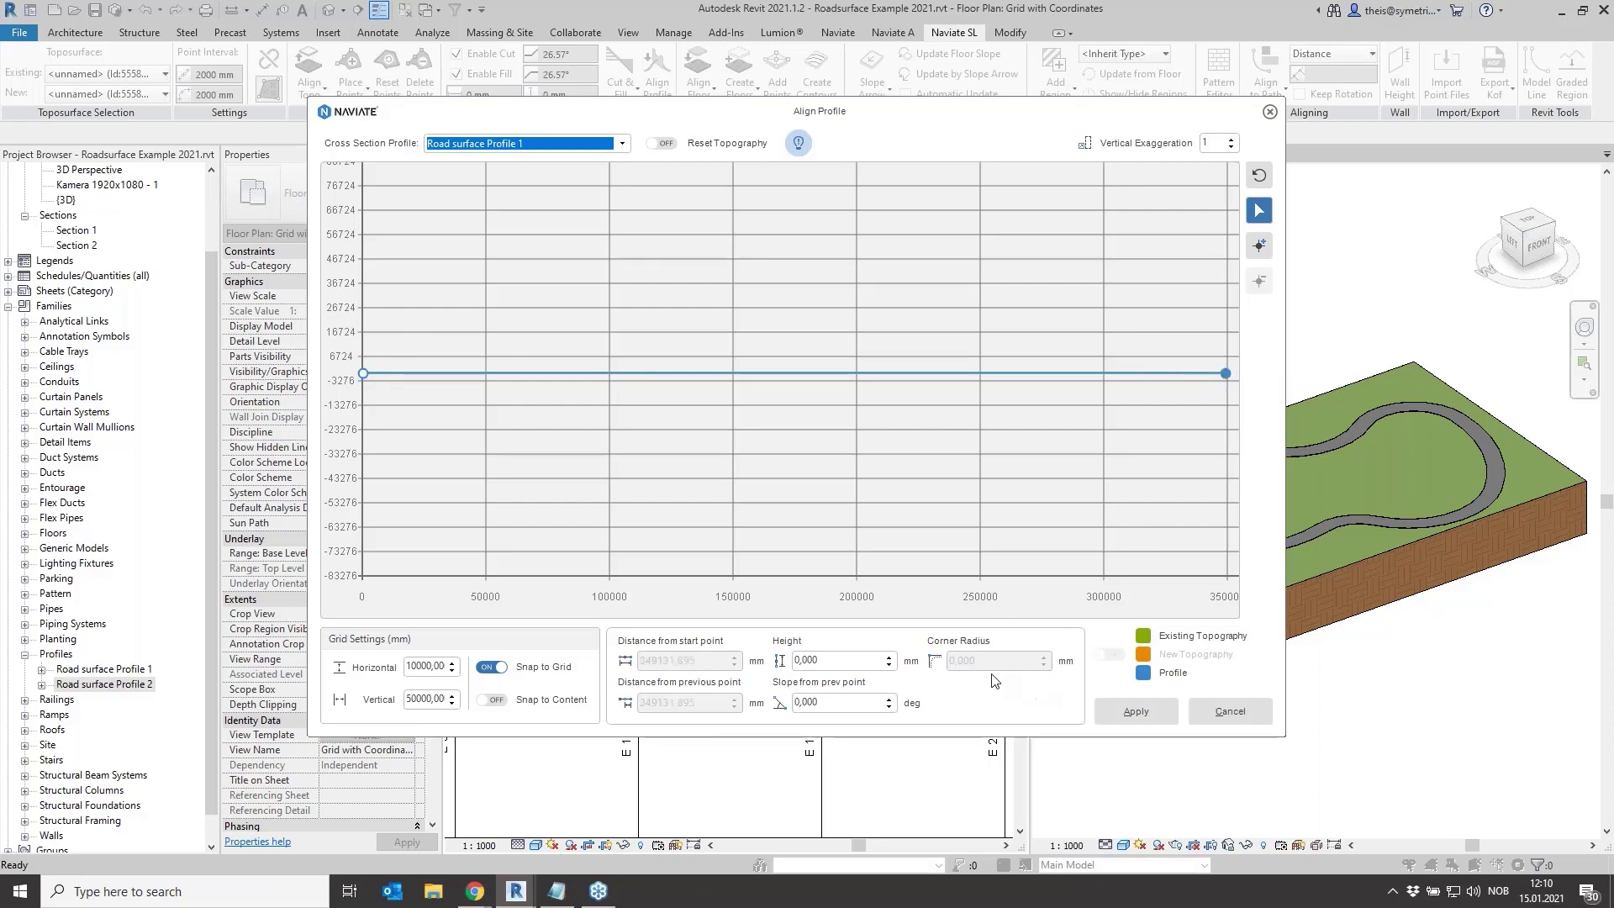
left_click(803, 661)
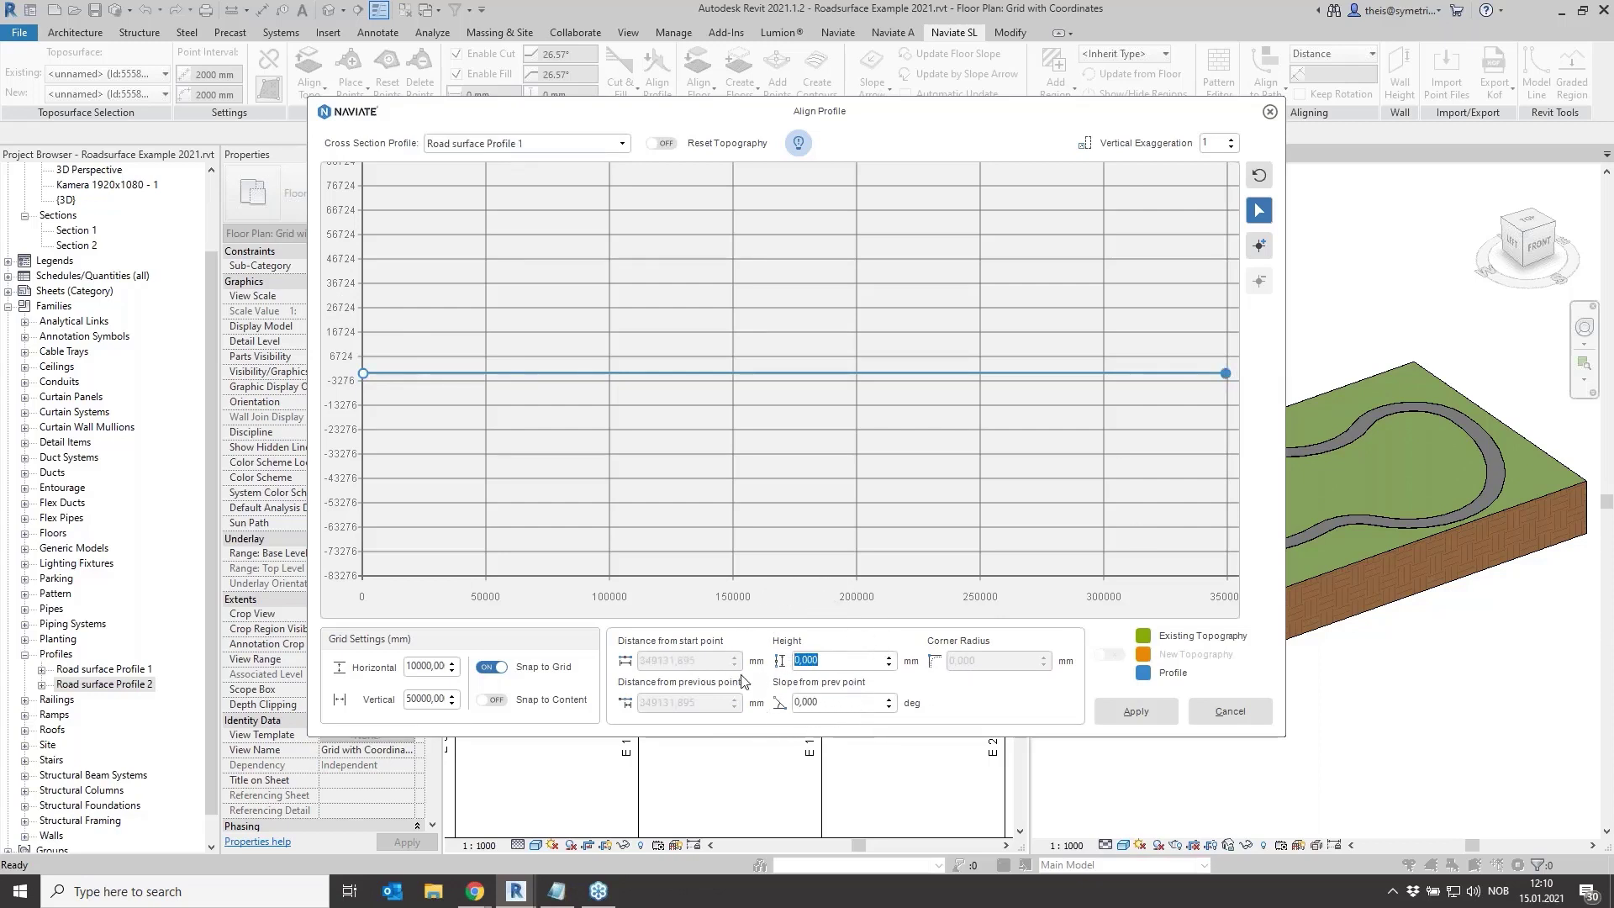
left_click(363, 373)
left_click_drag(363, 372, 368, 360)
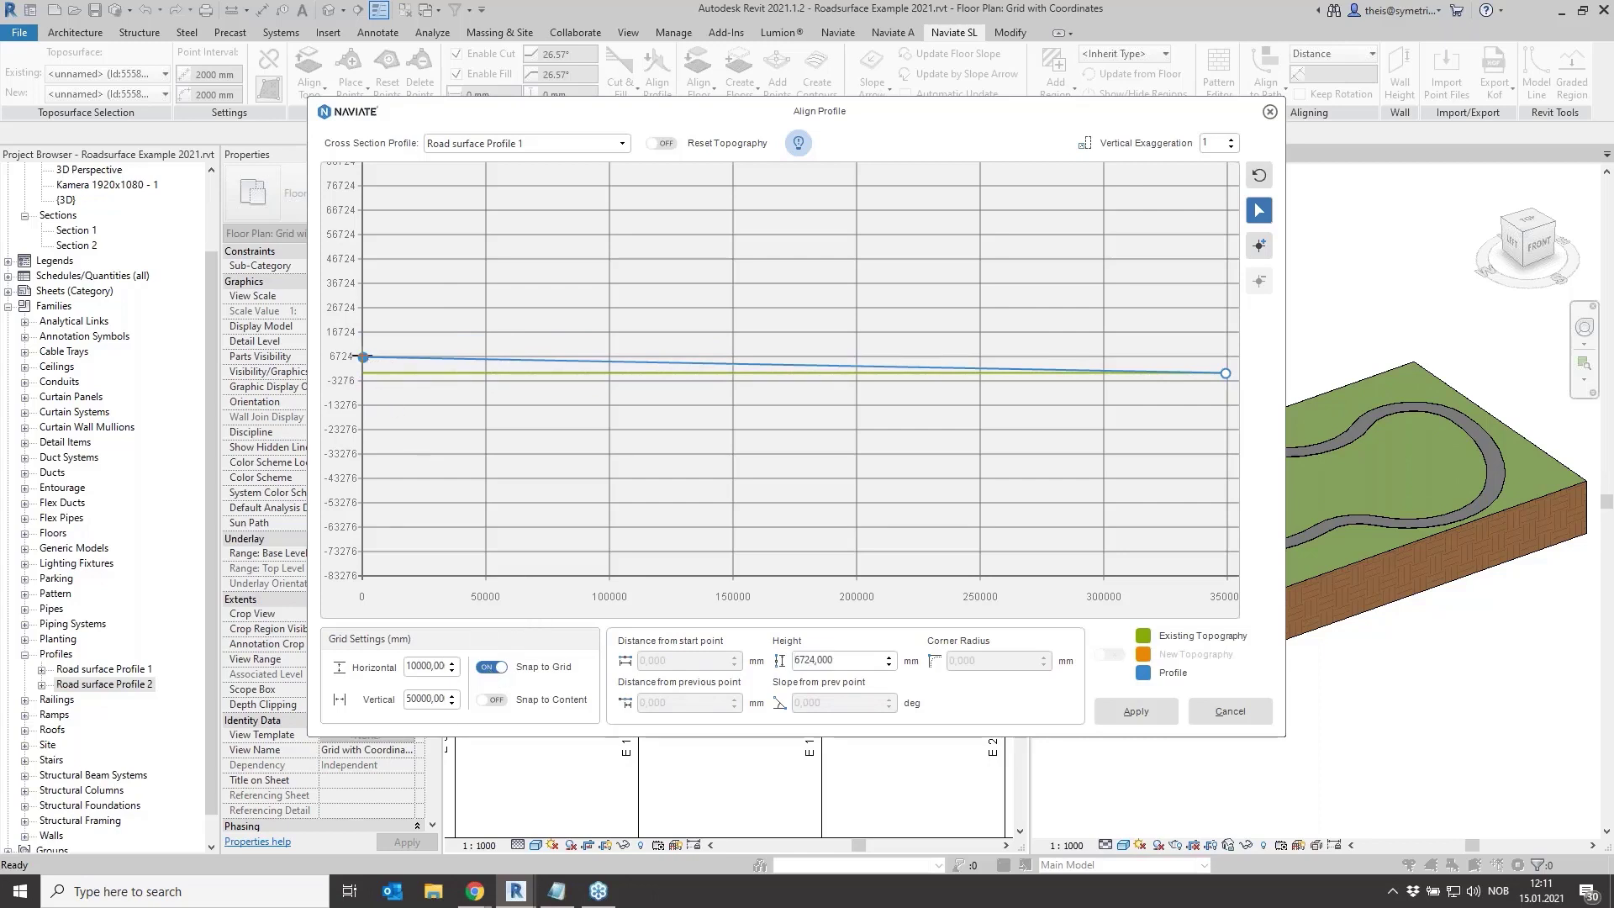
left_click_drag(365, 358, 434, 379)
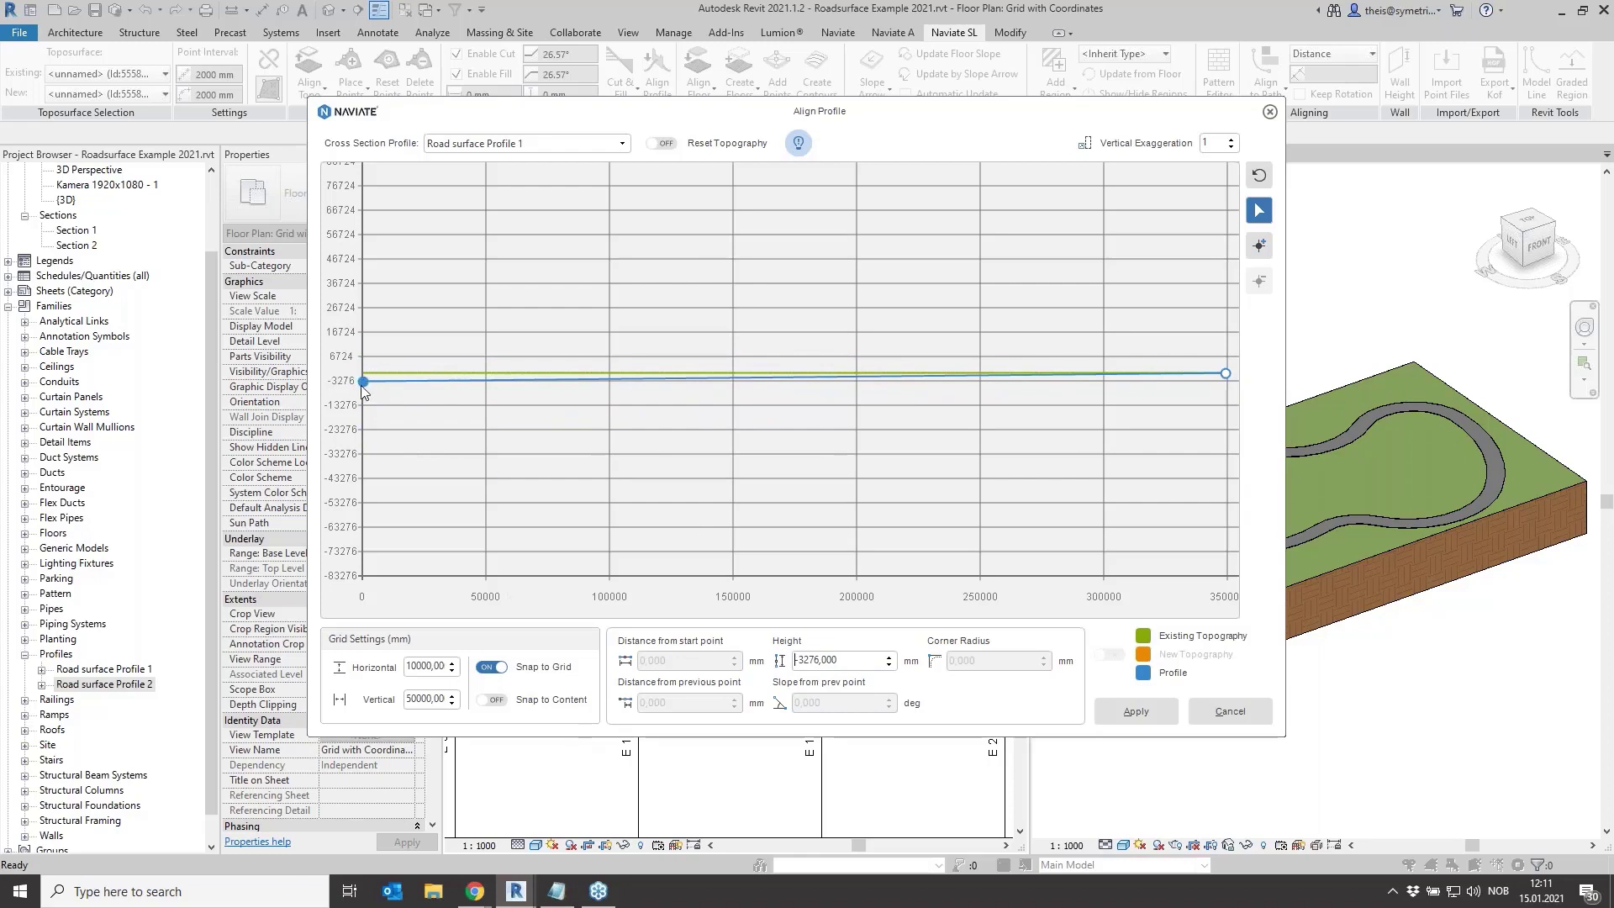
left_click_drag(363, 379, 363, 358)
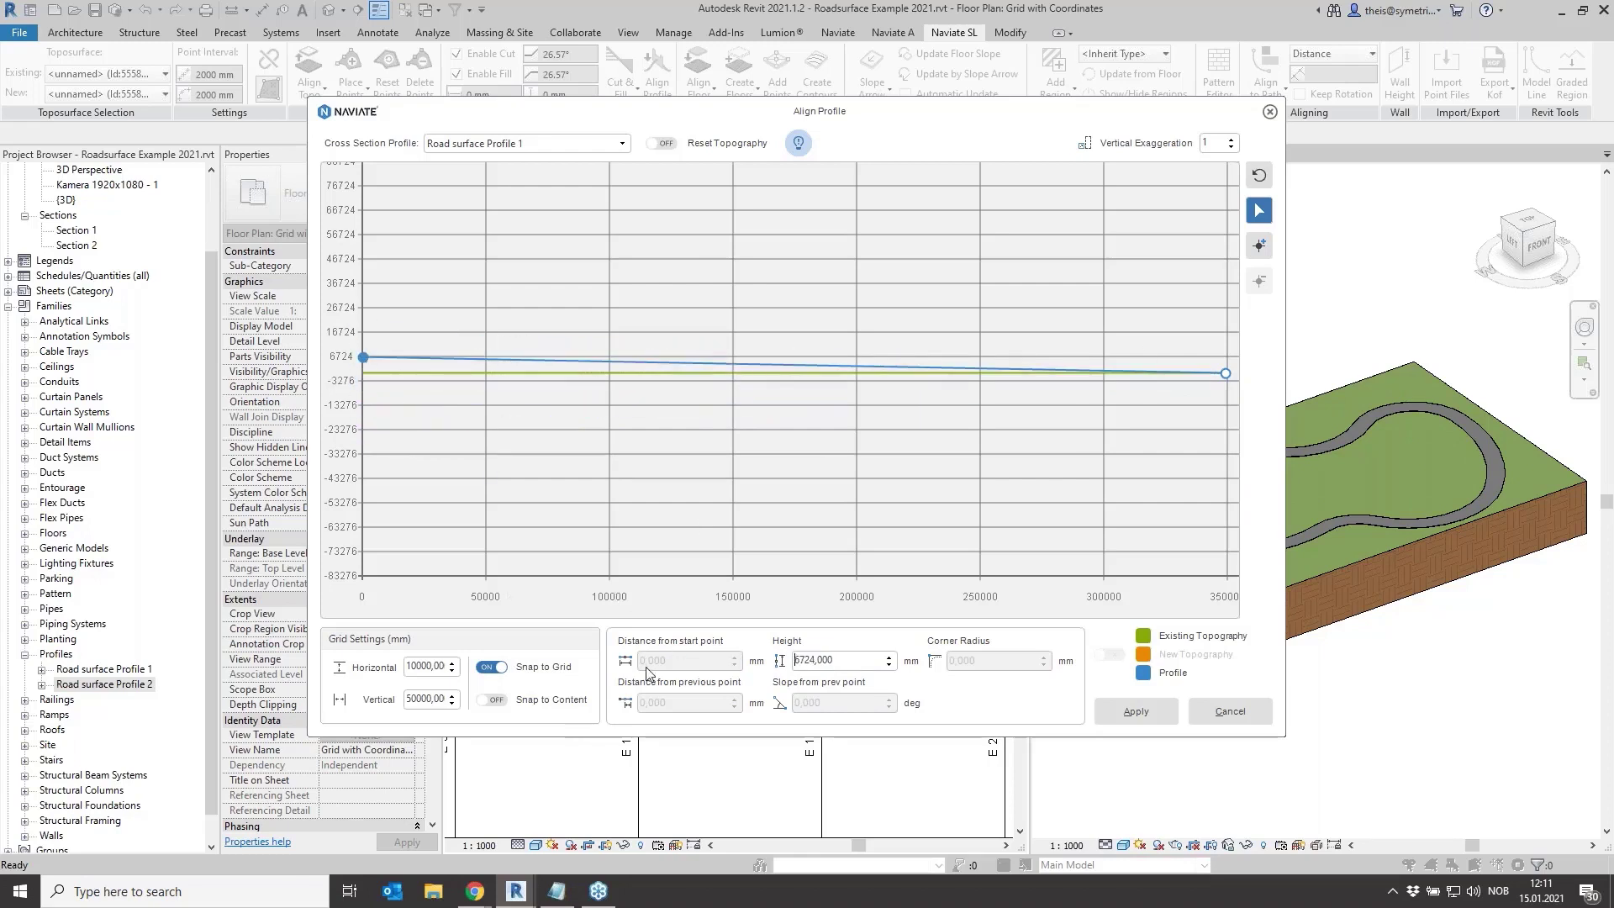
Switch to Snap to Content and move the profile's start point onto the existing topography line, at a height of about 172 mm
left_click(492, 700)
left_click_drag(363, 357, 363, 372)
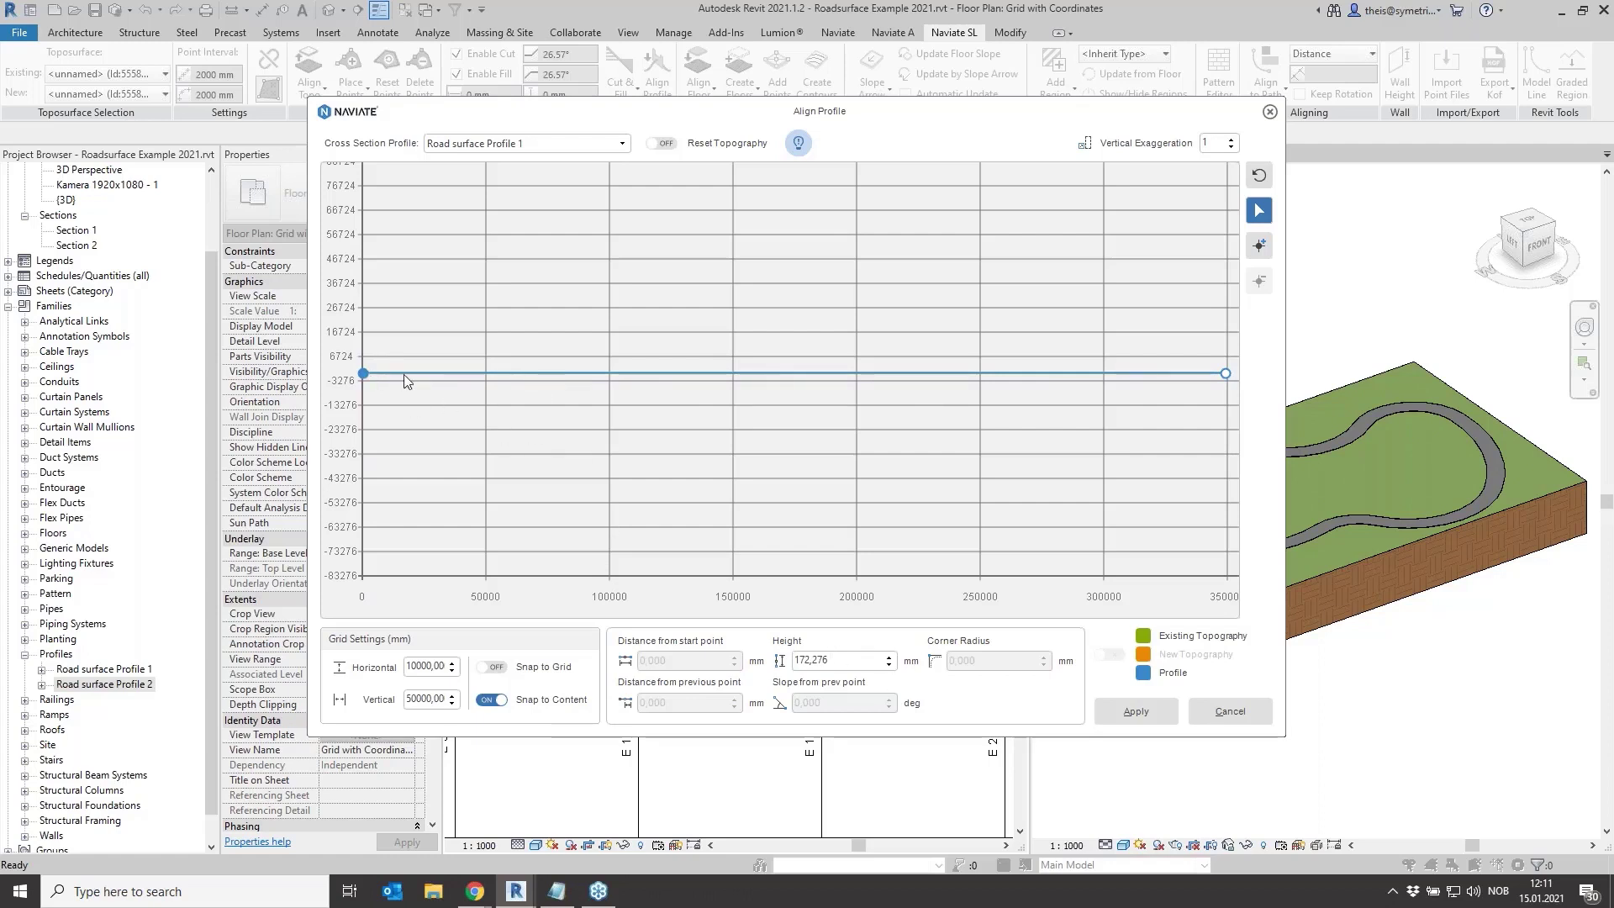
left_click(1226, 372)
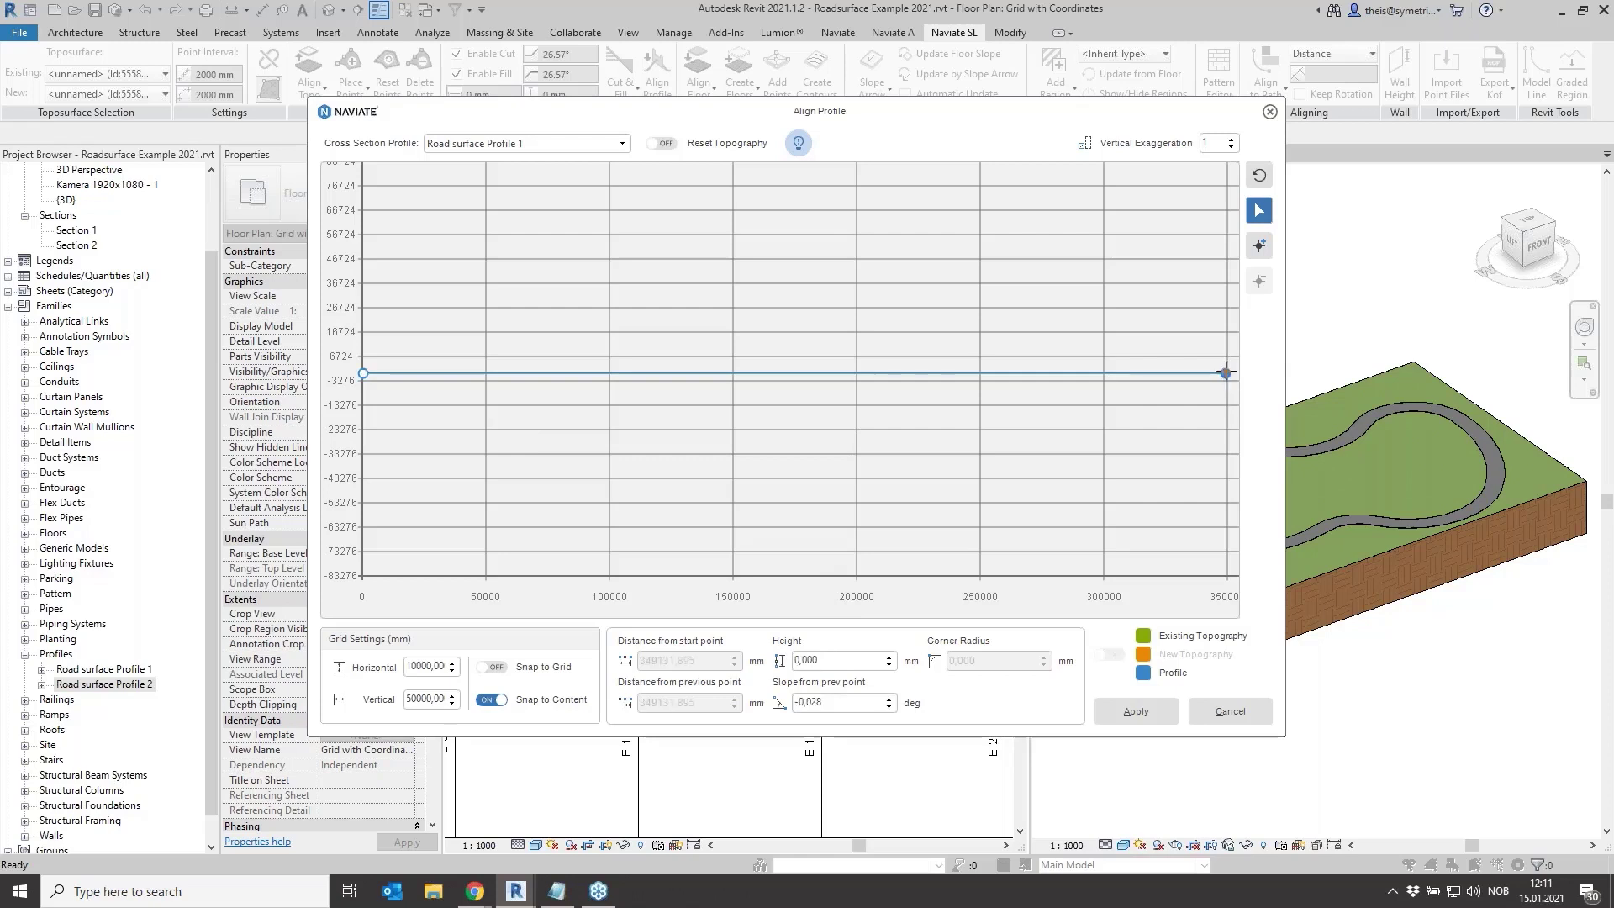
Add five intermediate profile points about 15.6, 69, 171, 251 and 332 m from the start, with only the 171 m one below the topography
left_click(1258, 245)
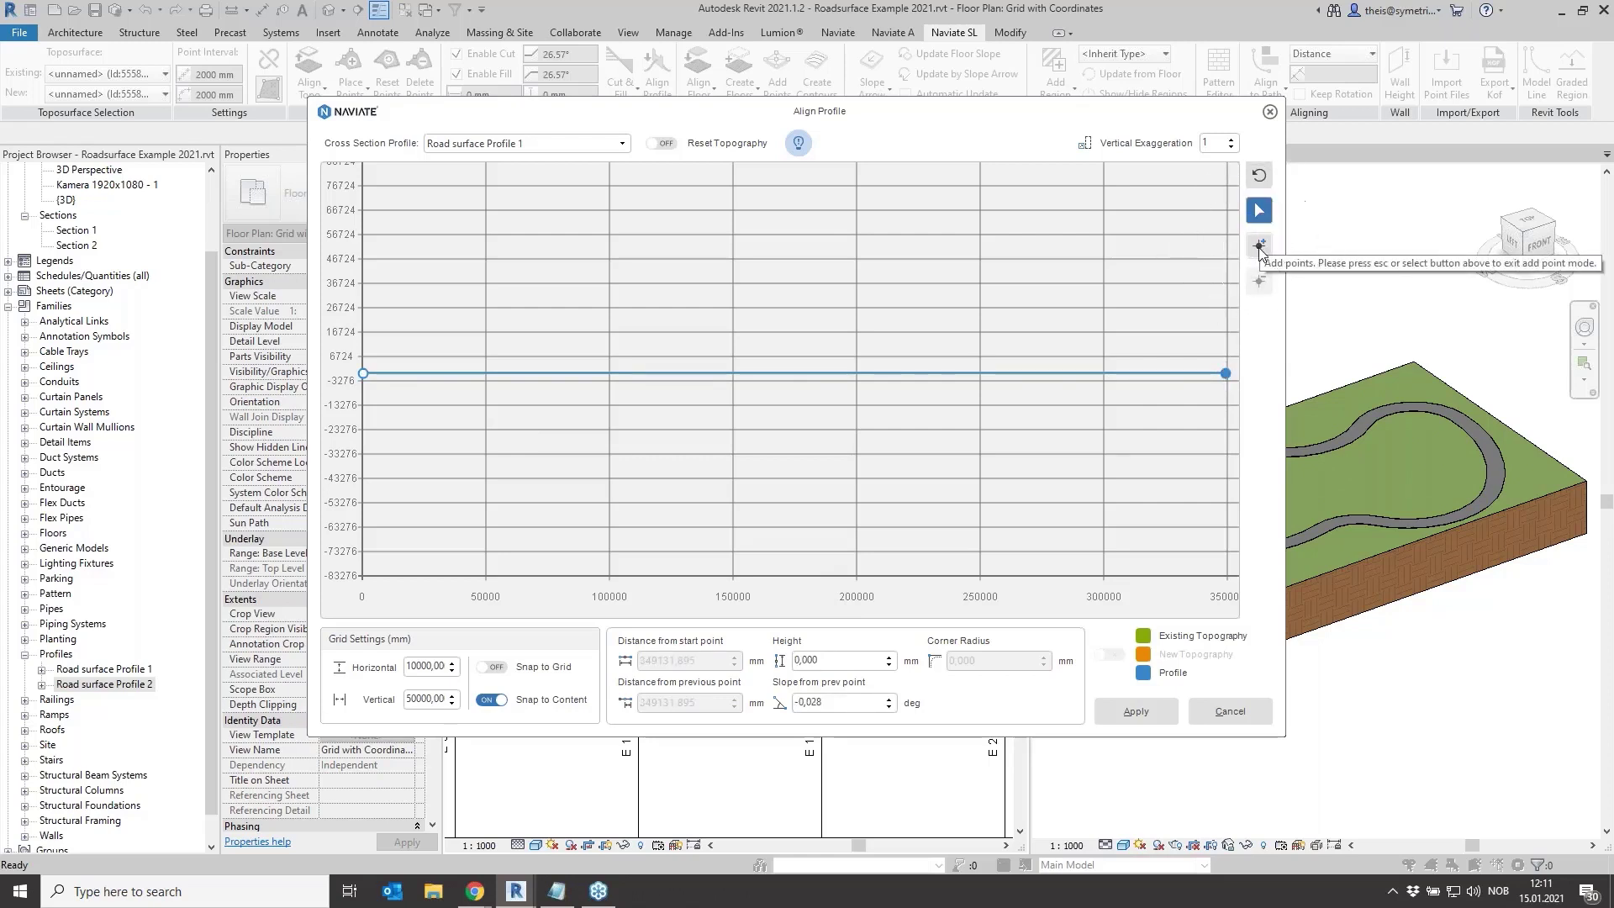
left_click(534, 342)
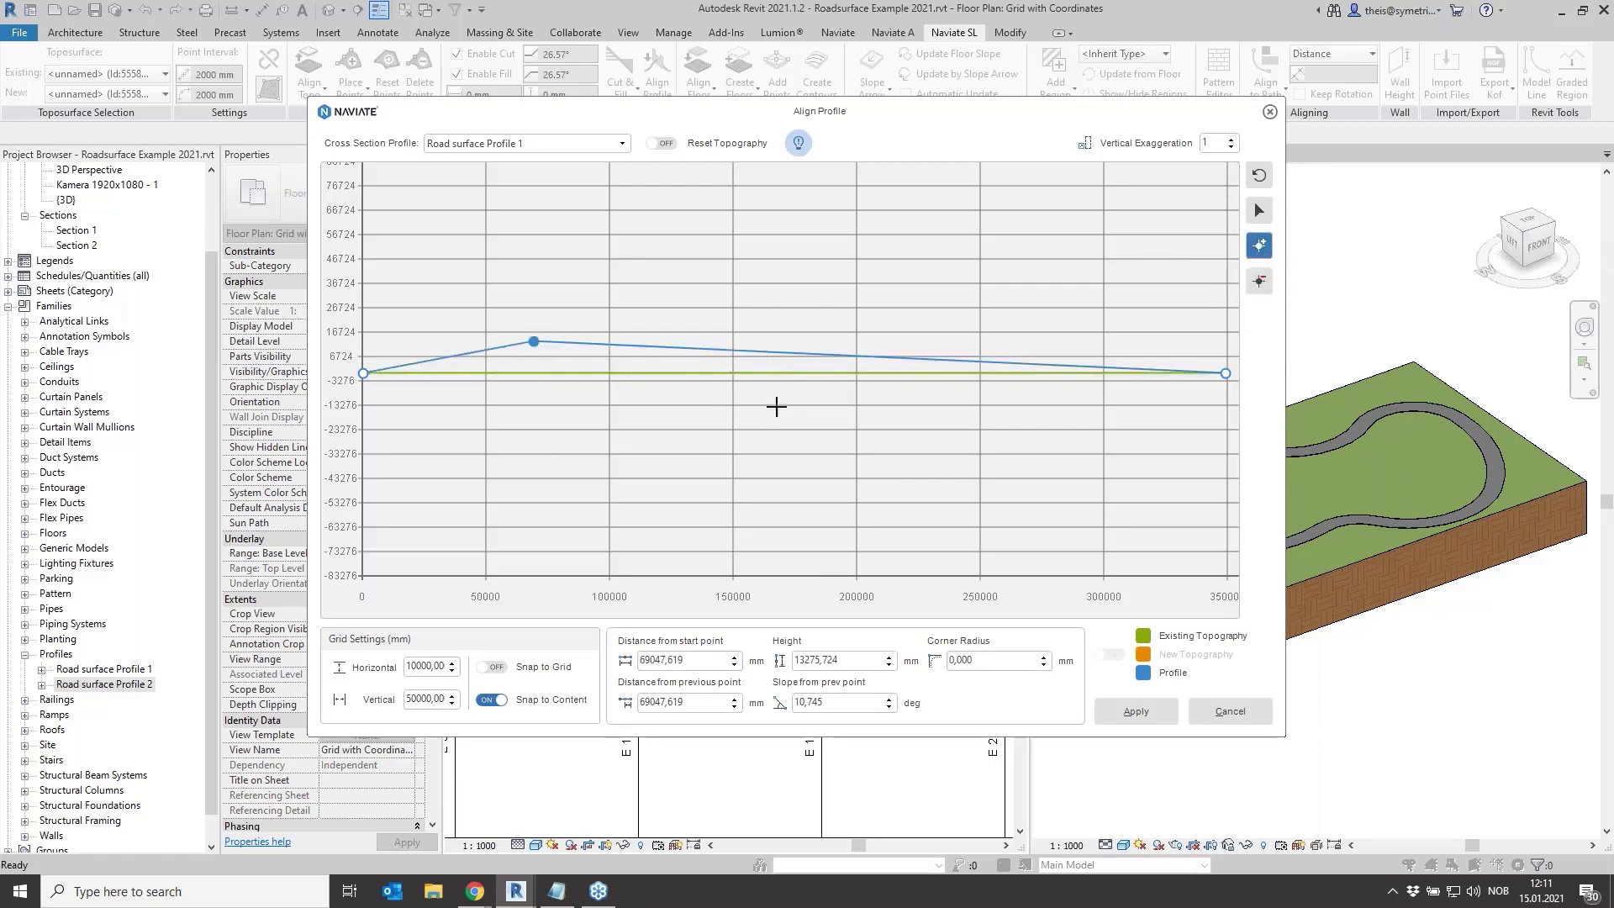
left_click(787, 401)
left_click(982, 336)
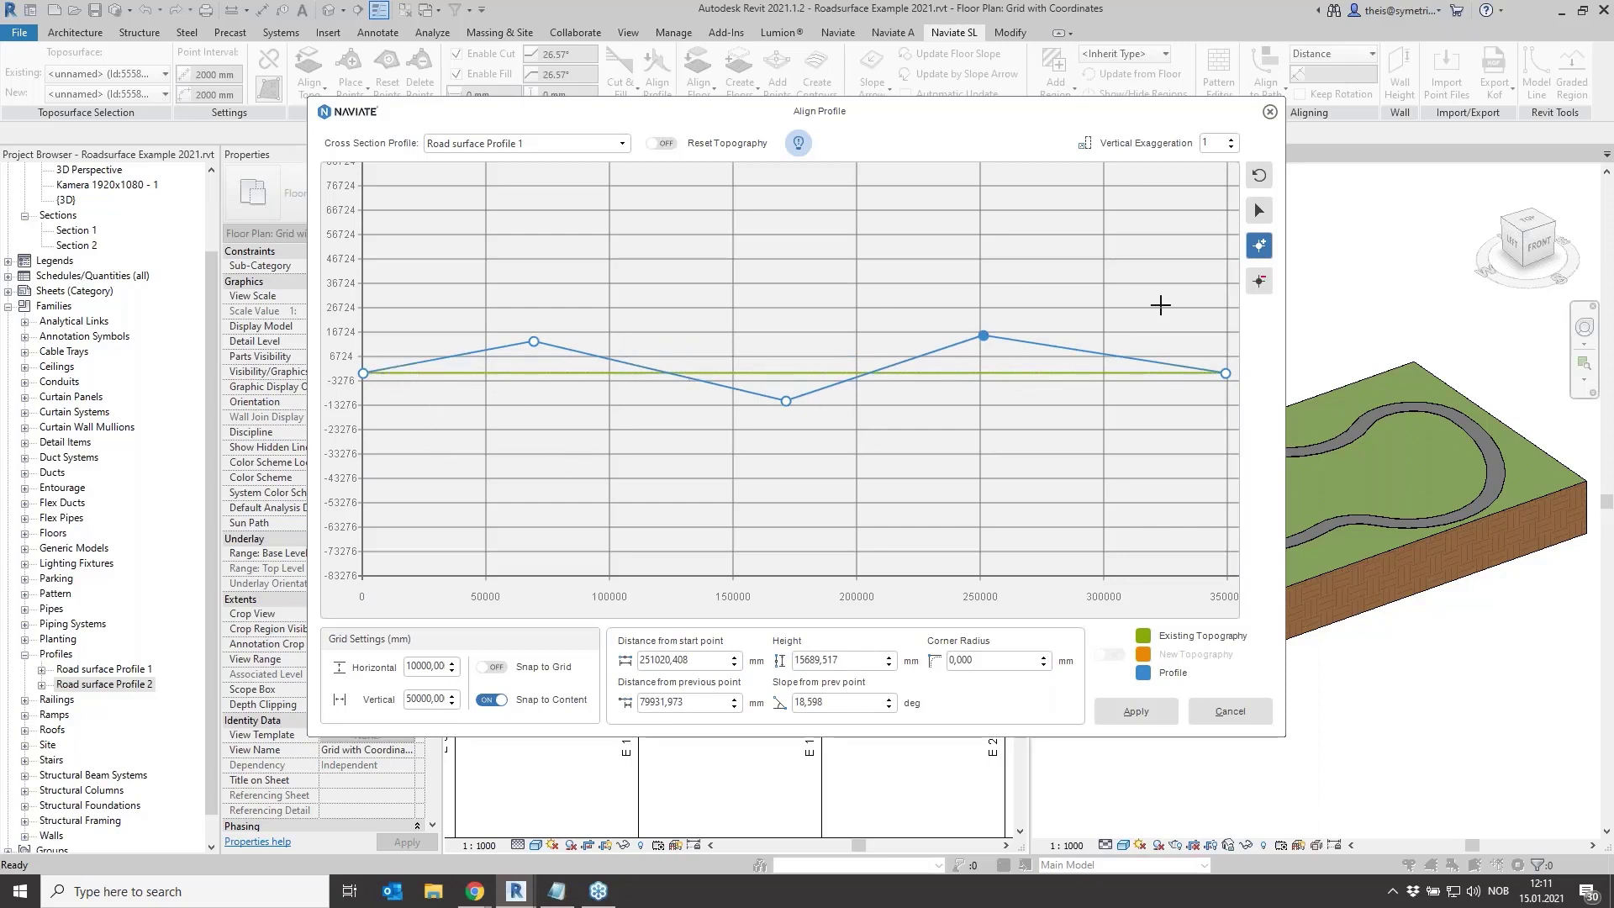
left_click(402, 356)
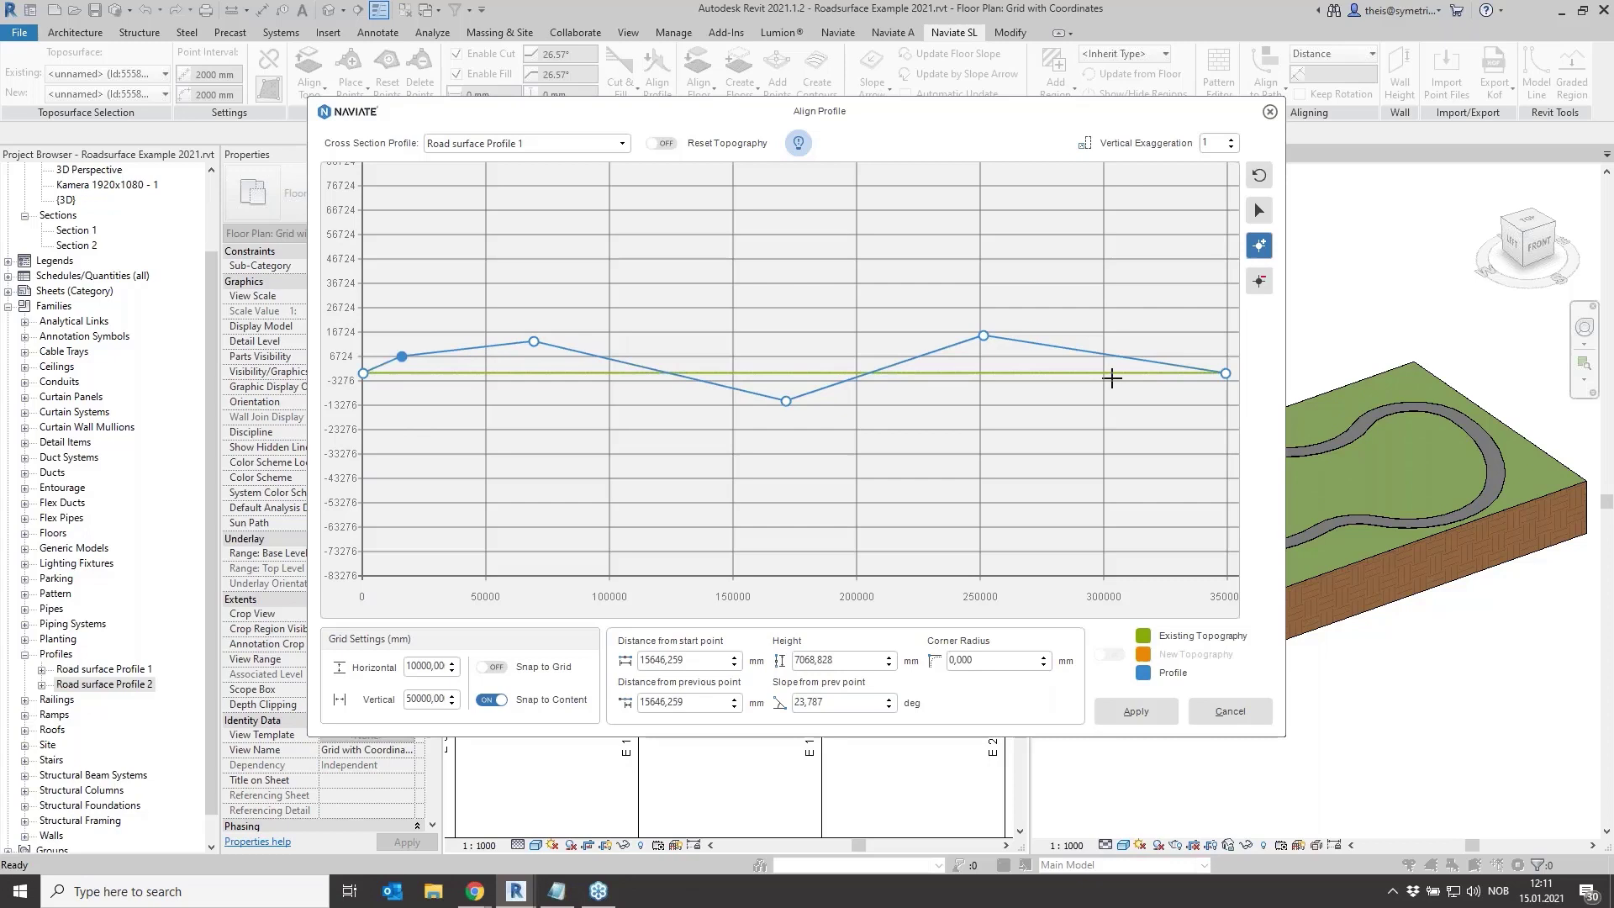
left_click(1185, 361)
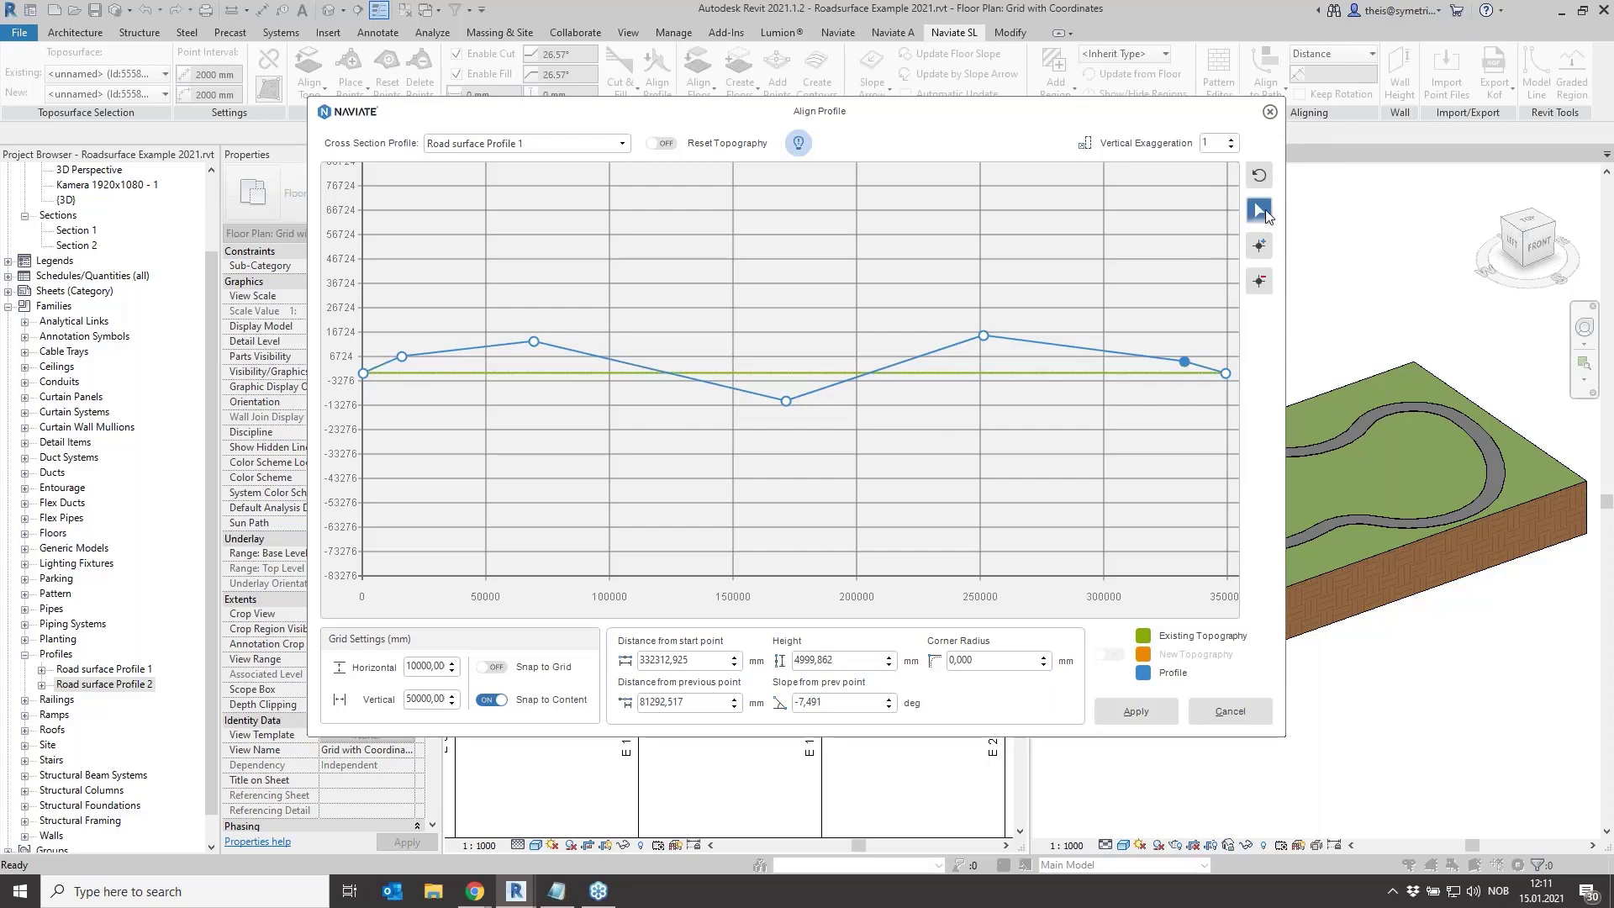
Move the first intermediate point to about 28571 mm from the start and 12931 mm high, and turn off Snap to Content
left_click(1261, 210)
left_click_drag(403, 358, 433, 342)
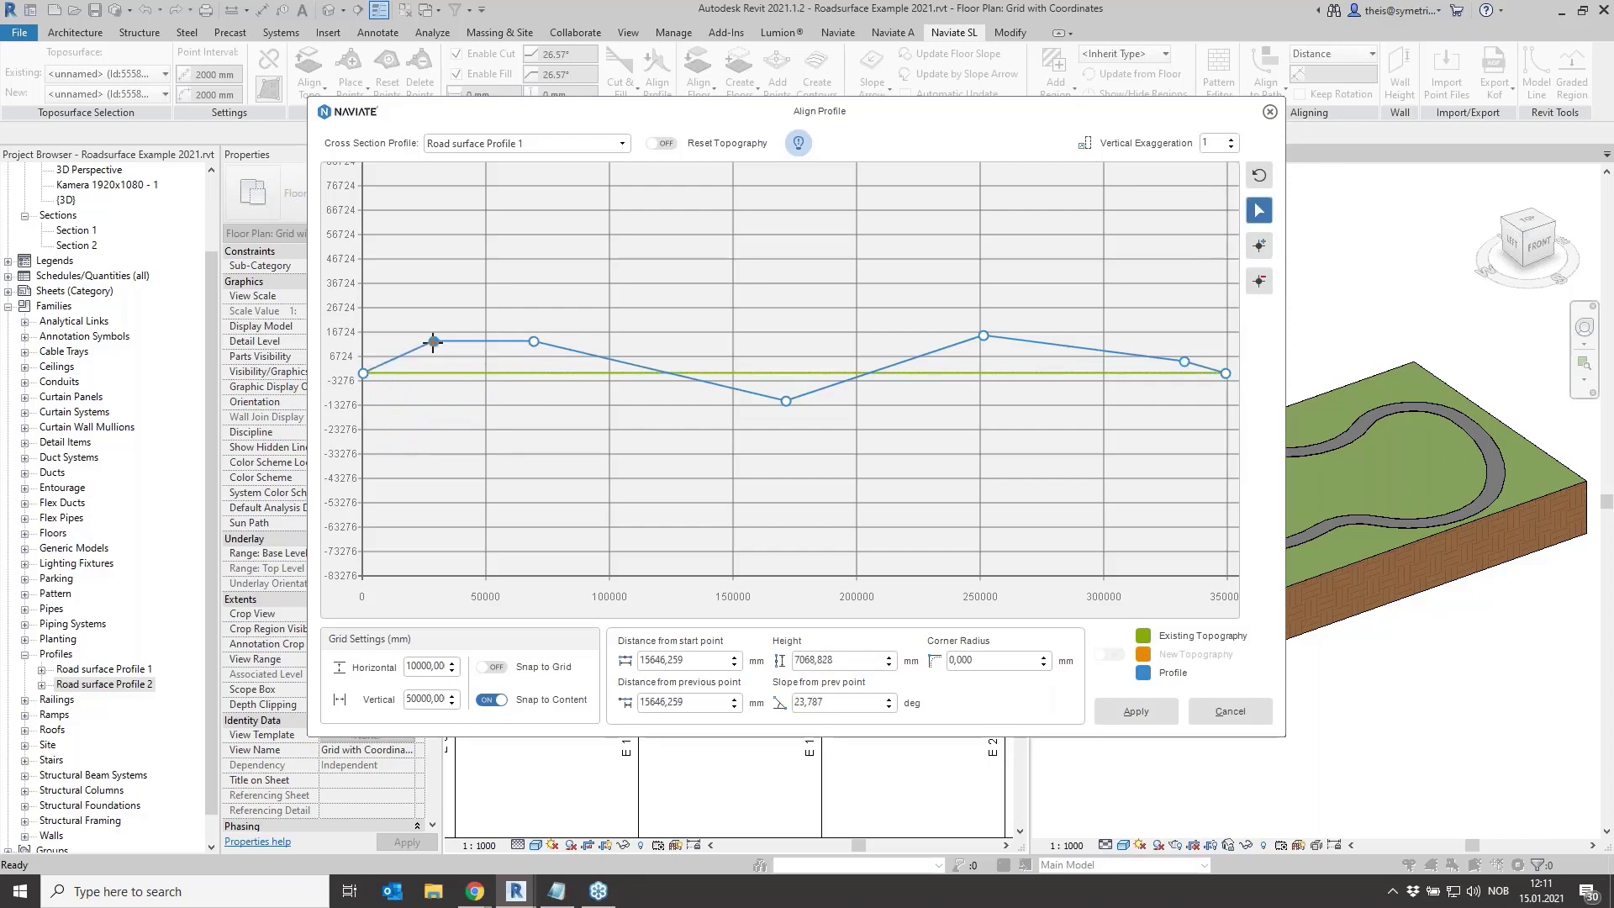
left_click(491, 700)
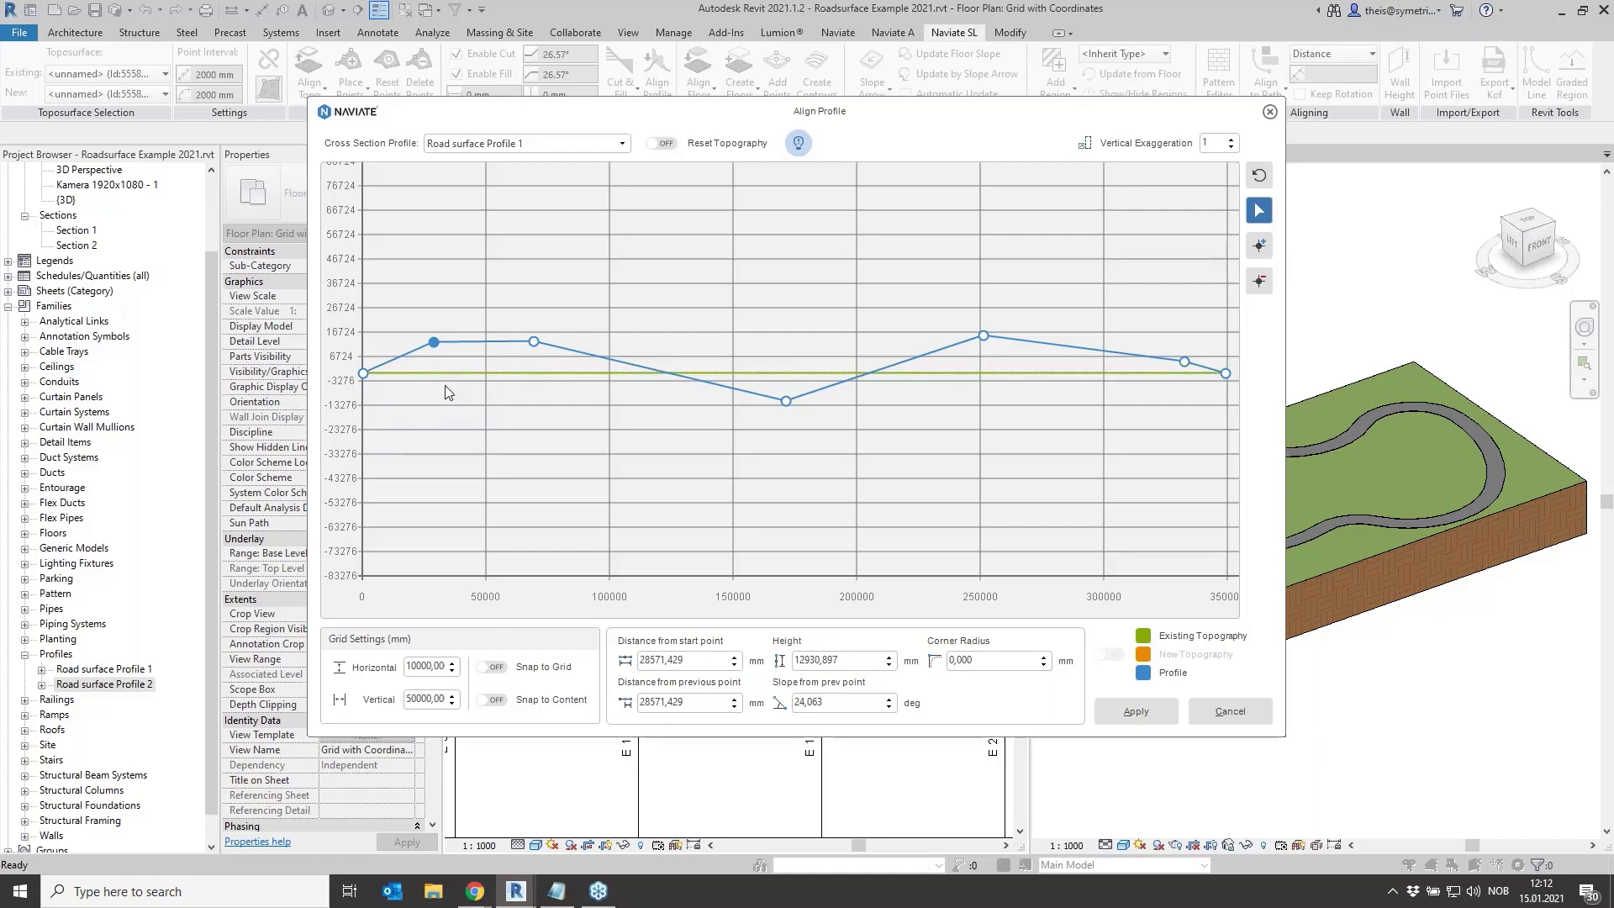
Move the first intermediate profile point to about 22449 mm from the start and 5000 mm high, and set the vertical grid spacing to 10000 mm
left_click_drag(433, 344, 484, 376)
left_click_drag(557, 391, 418, 361)
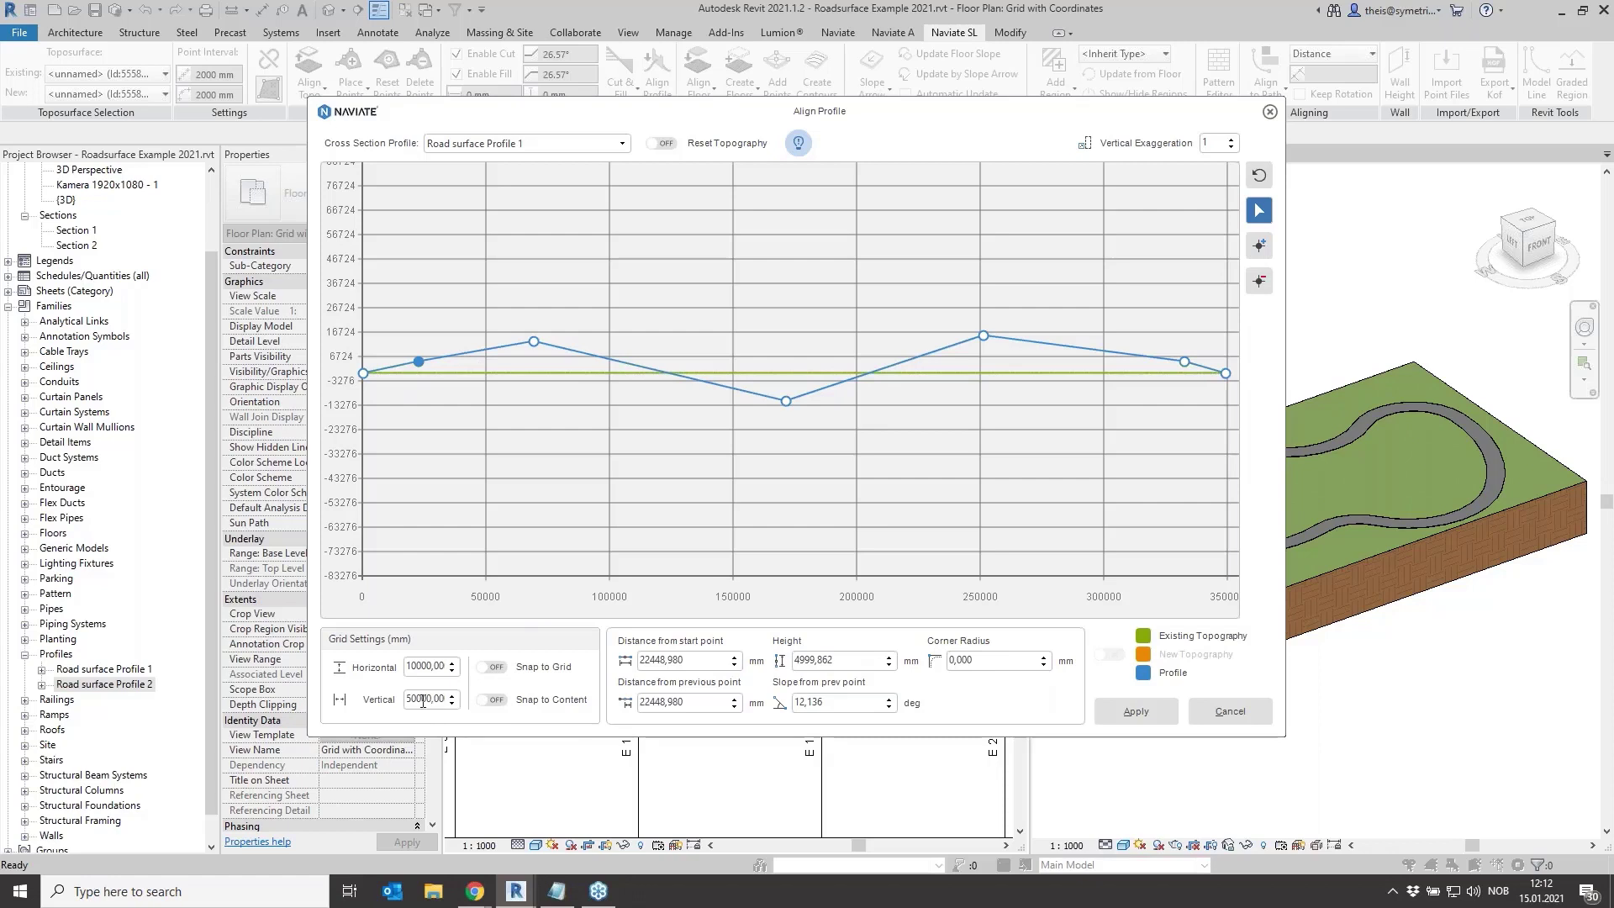
left_click_drag(407, 700, 413, 701)
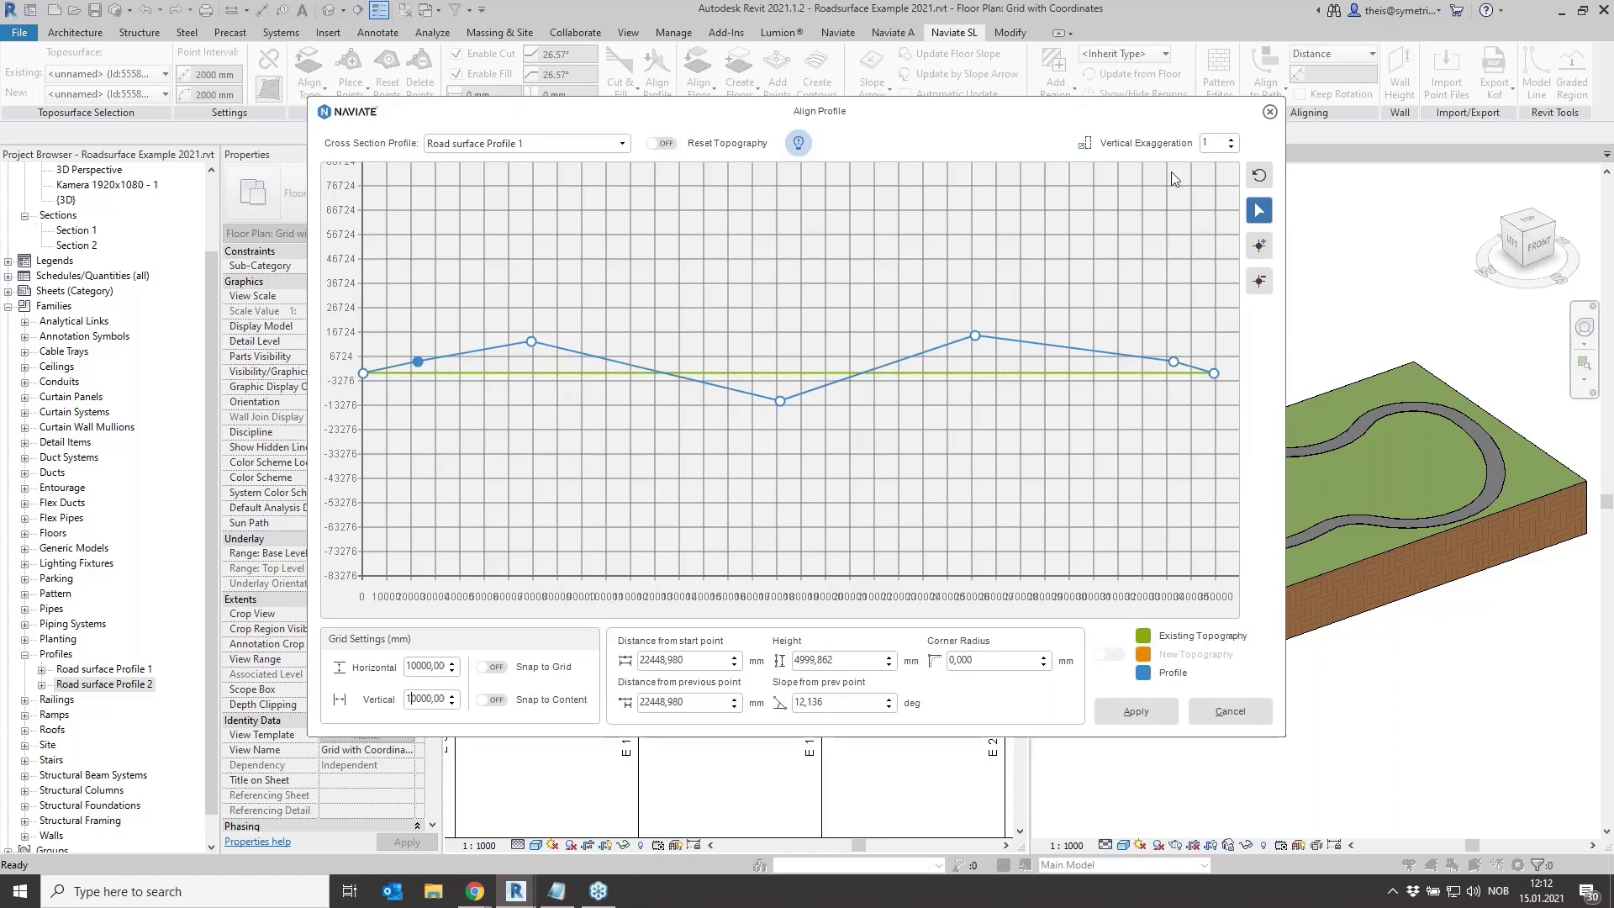
Try a vertical exaggeration of 2 for the profile graph and set it back to 1
left_click(1231, 142)
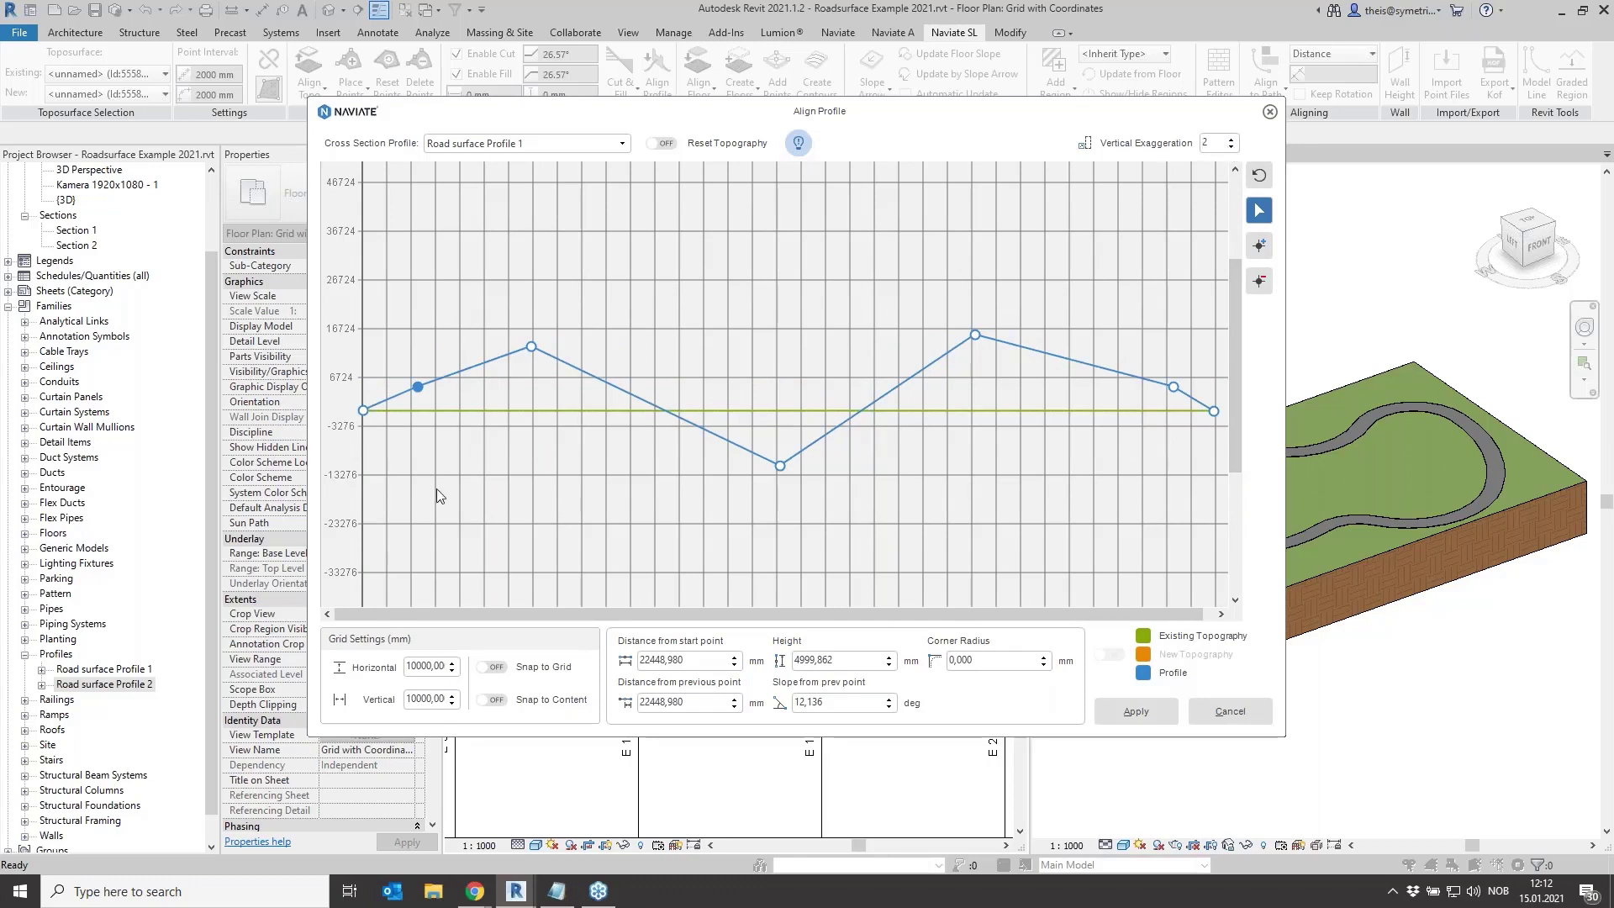
key("BackSpace")
type("1")
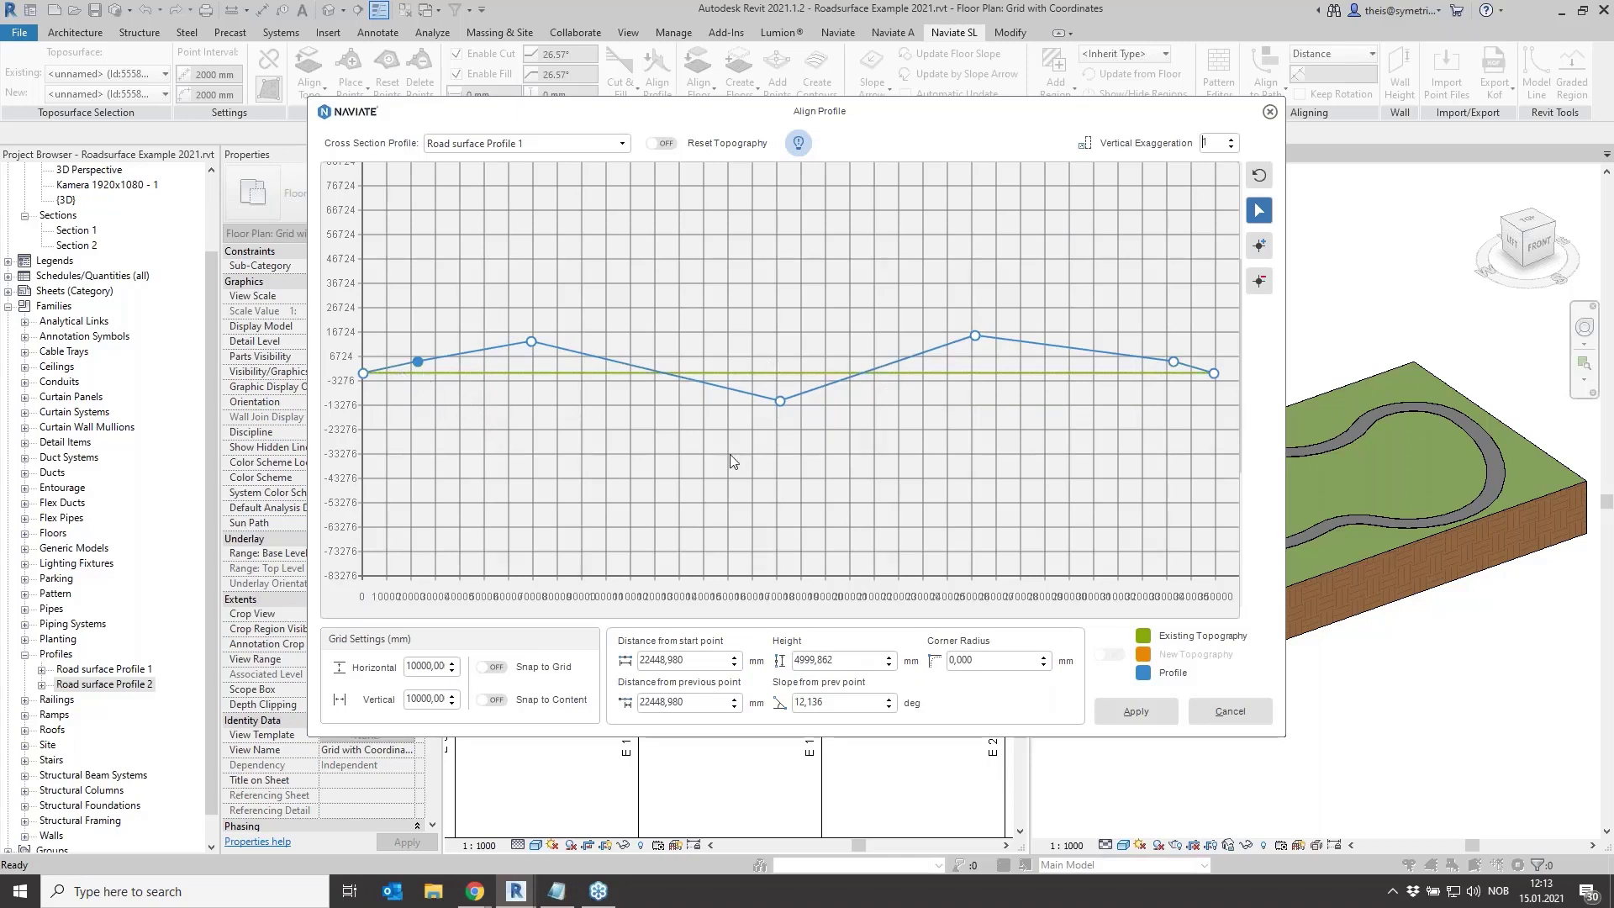
With Snap to Content on, move the first and last intermediate points onto the existing topography, about 11379 mm and 337241 mm from the start
left_click(496, 701)
mouse_move(417, 362)
left_mouse_down()
mouse_move(395, 373)
mouse_move(410, 373)
left_mouse_up()
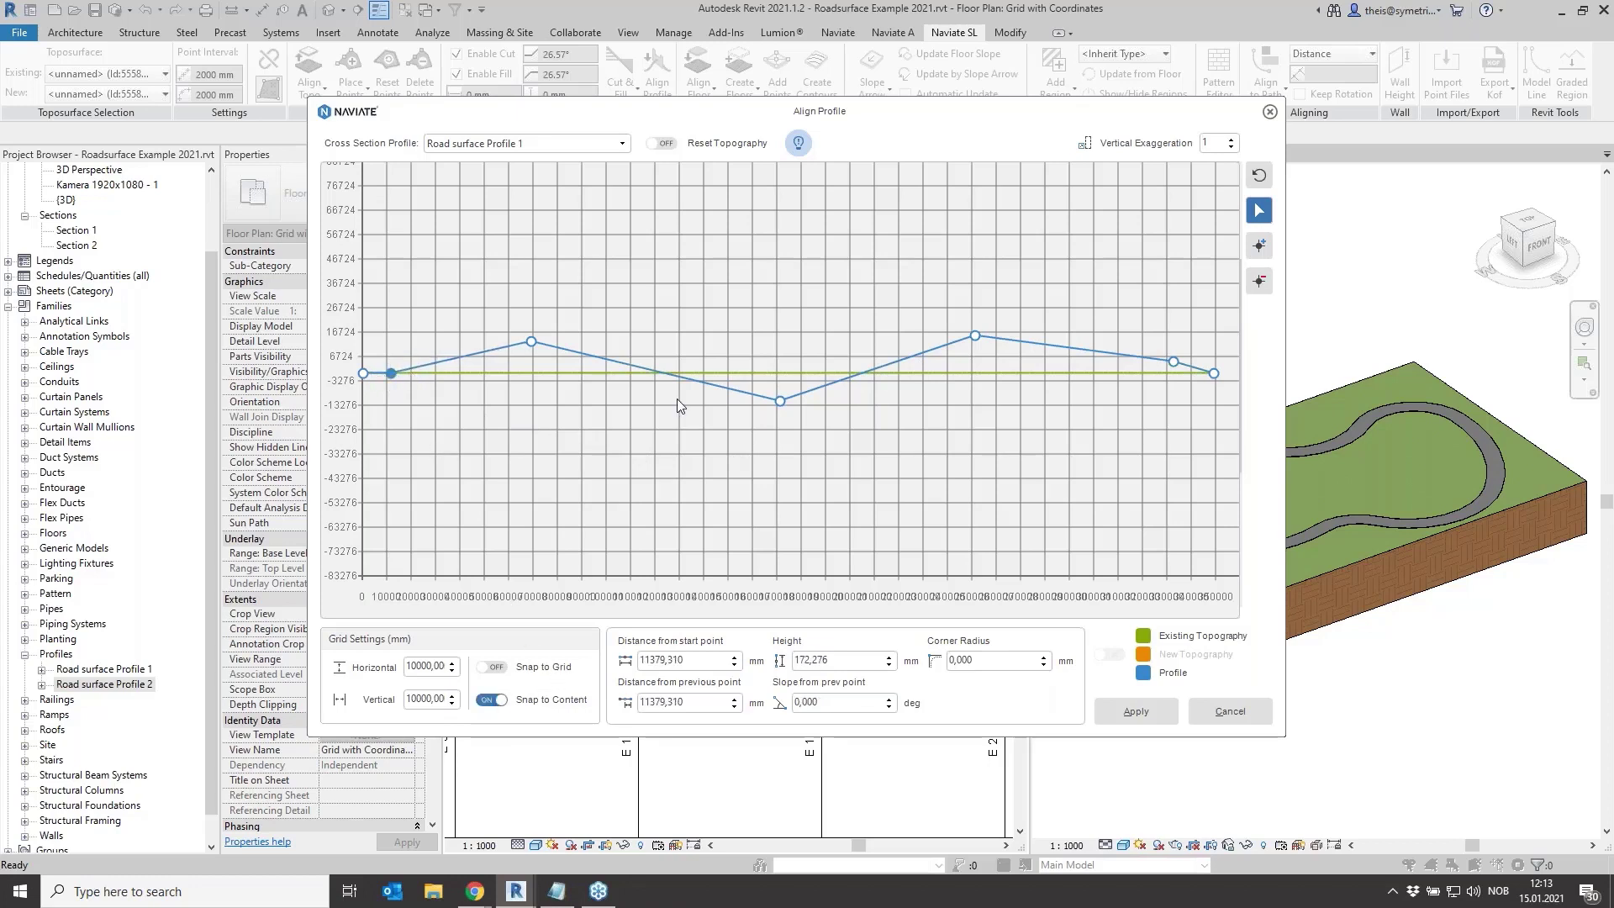
left_click_drag(1173, 361, 1186, 373)
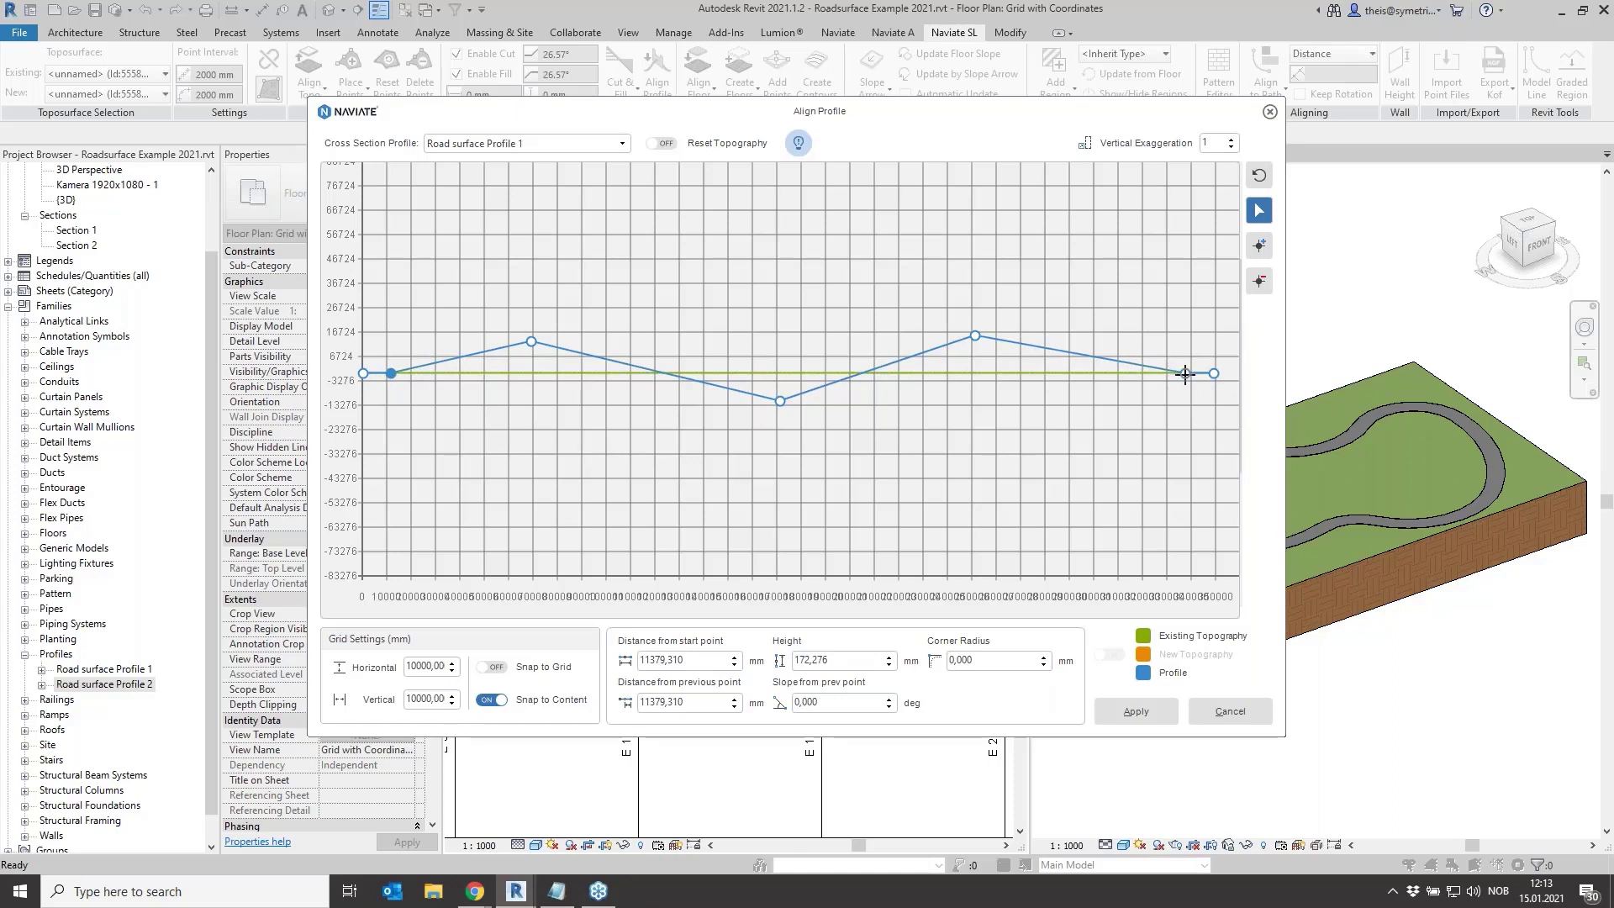
left_click(1186, 373)
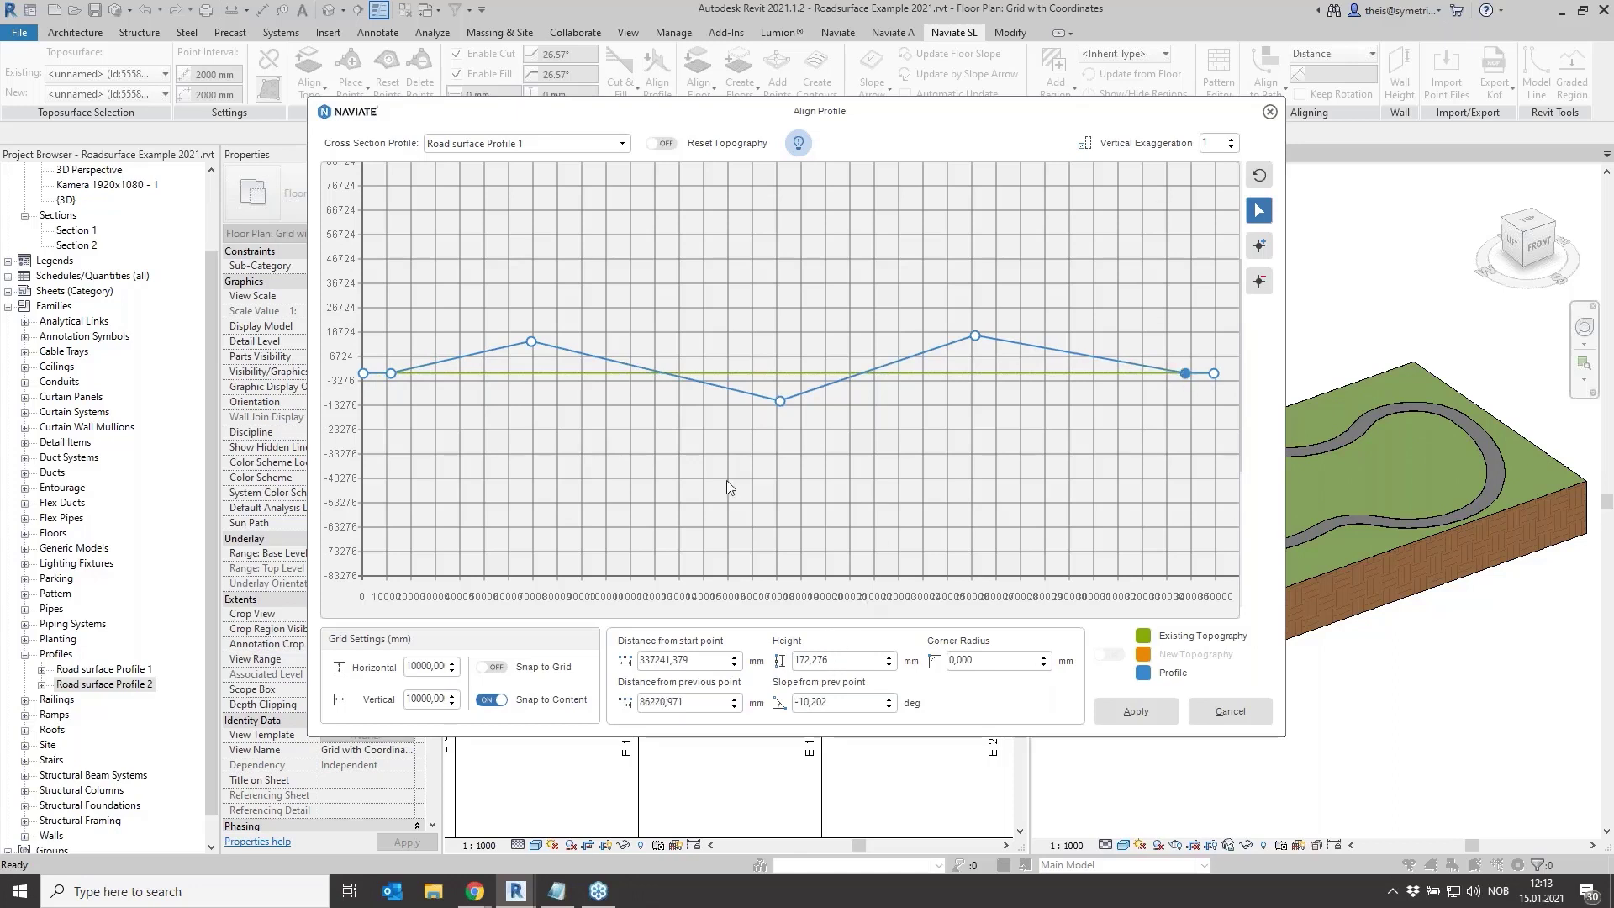
Set the height of the last and first intermediate profile points to 0, shifting the first one to about 13448 mm from the start
left_click_drag(828, 662, 795, 662)
key("BackSpace")
left_click(393, 373)
left_click_drag(794, 661, 828, 661)
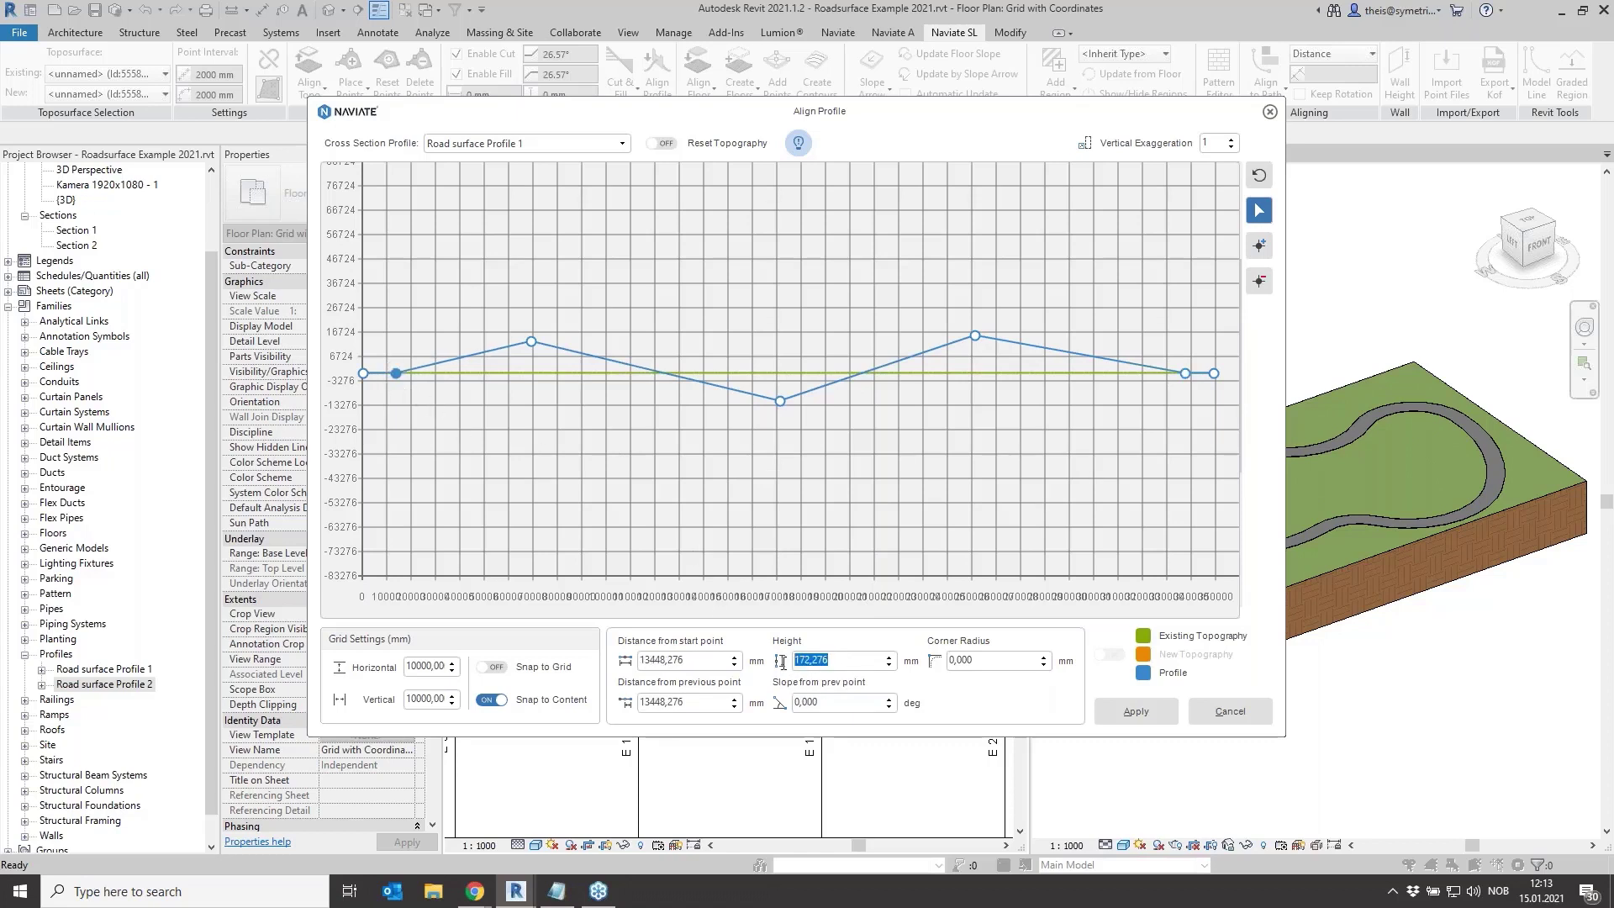
key("BackSpace")
With Snap to Grid on, move the three middle points to 70000, 180000 and 260000 mm, at heights of 6724, -13276 and 6724 mm
left_click(493, 667)
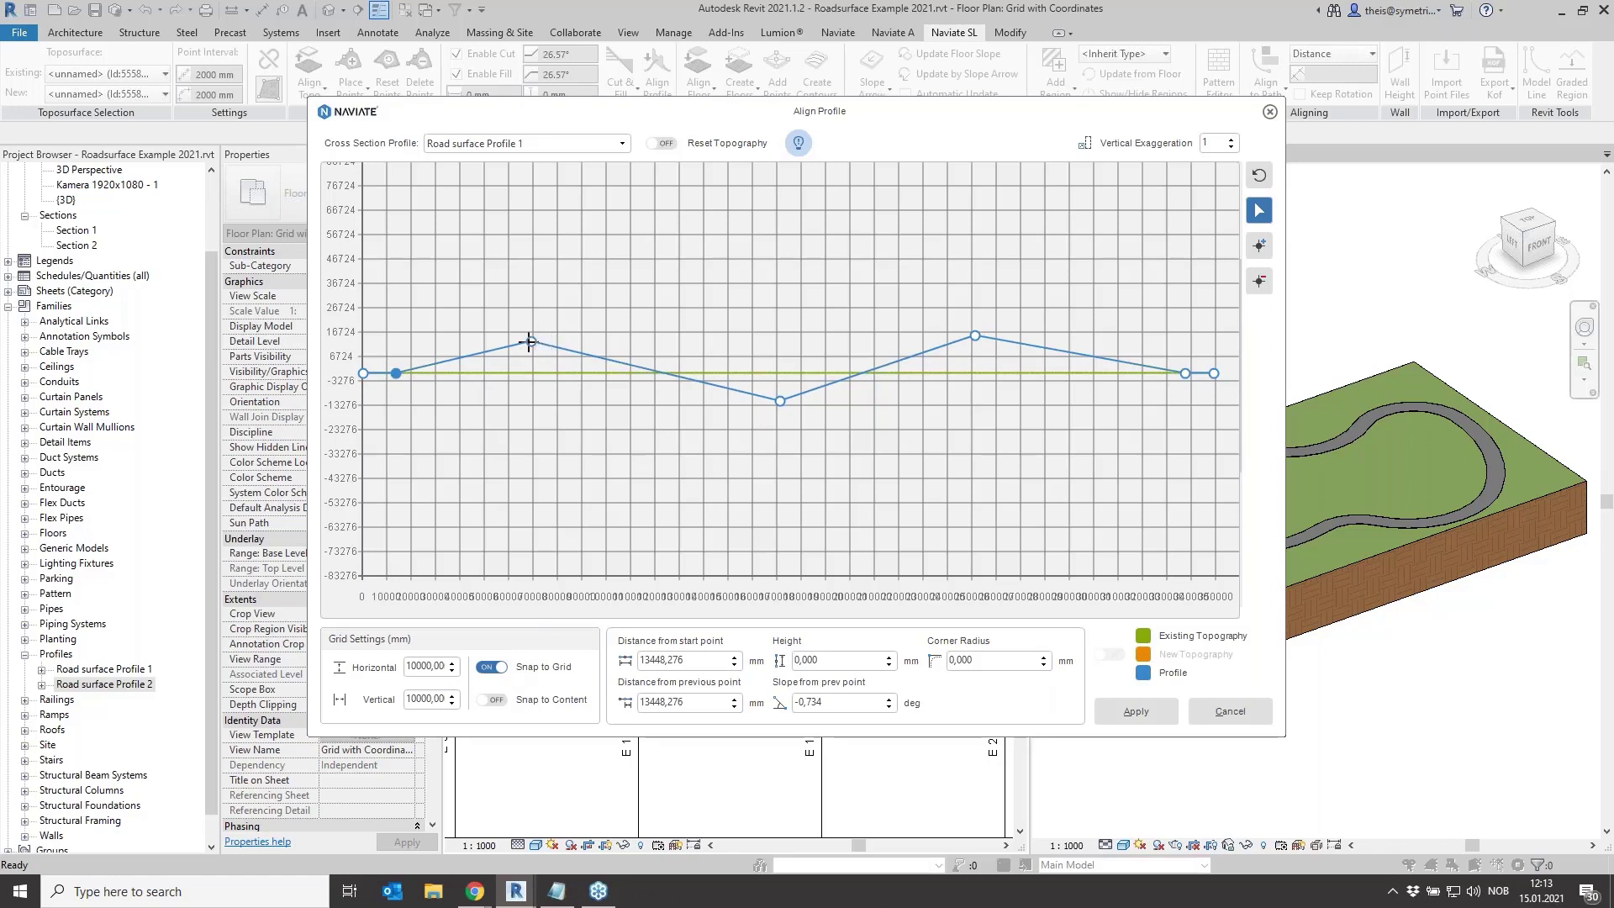
mouse_move(530, 341)
left_mouse_down()
mouse_move(551, 350)
mouse_move(534, 357)
left_mouse_up()
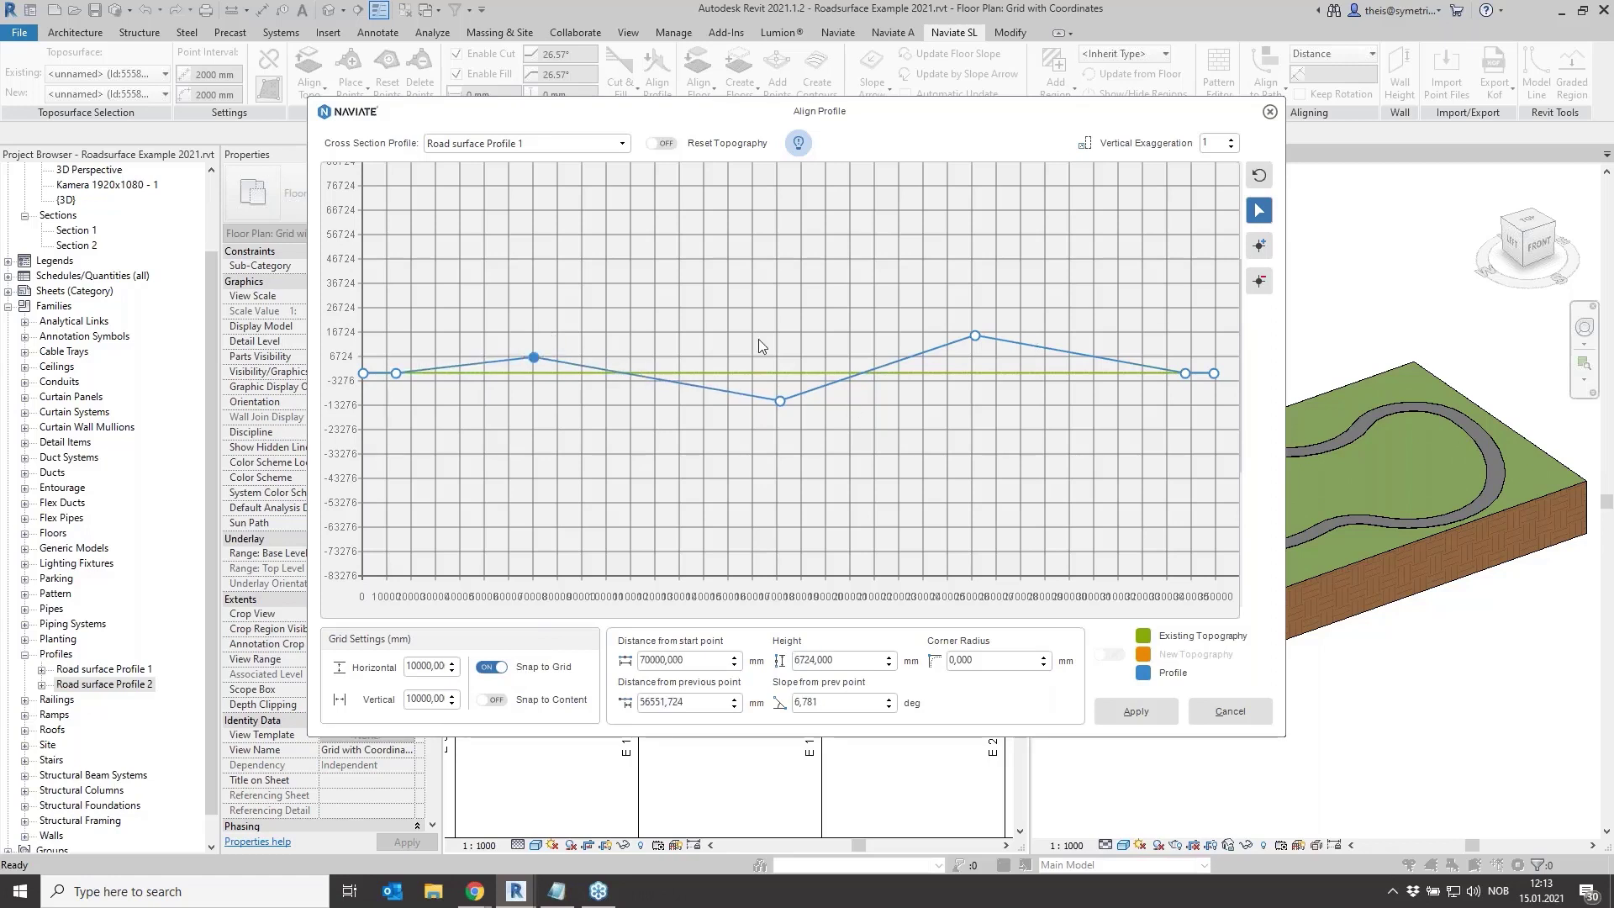
left_click_drag(774, 396, 803, 404)
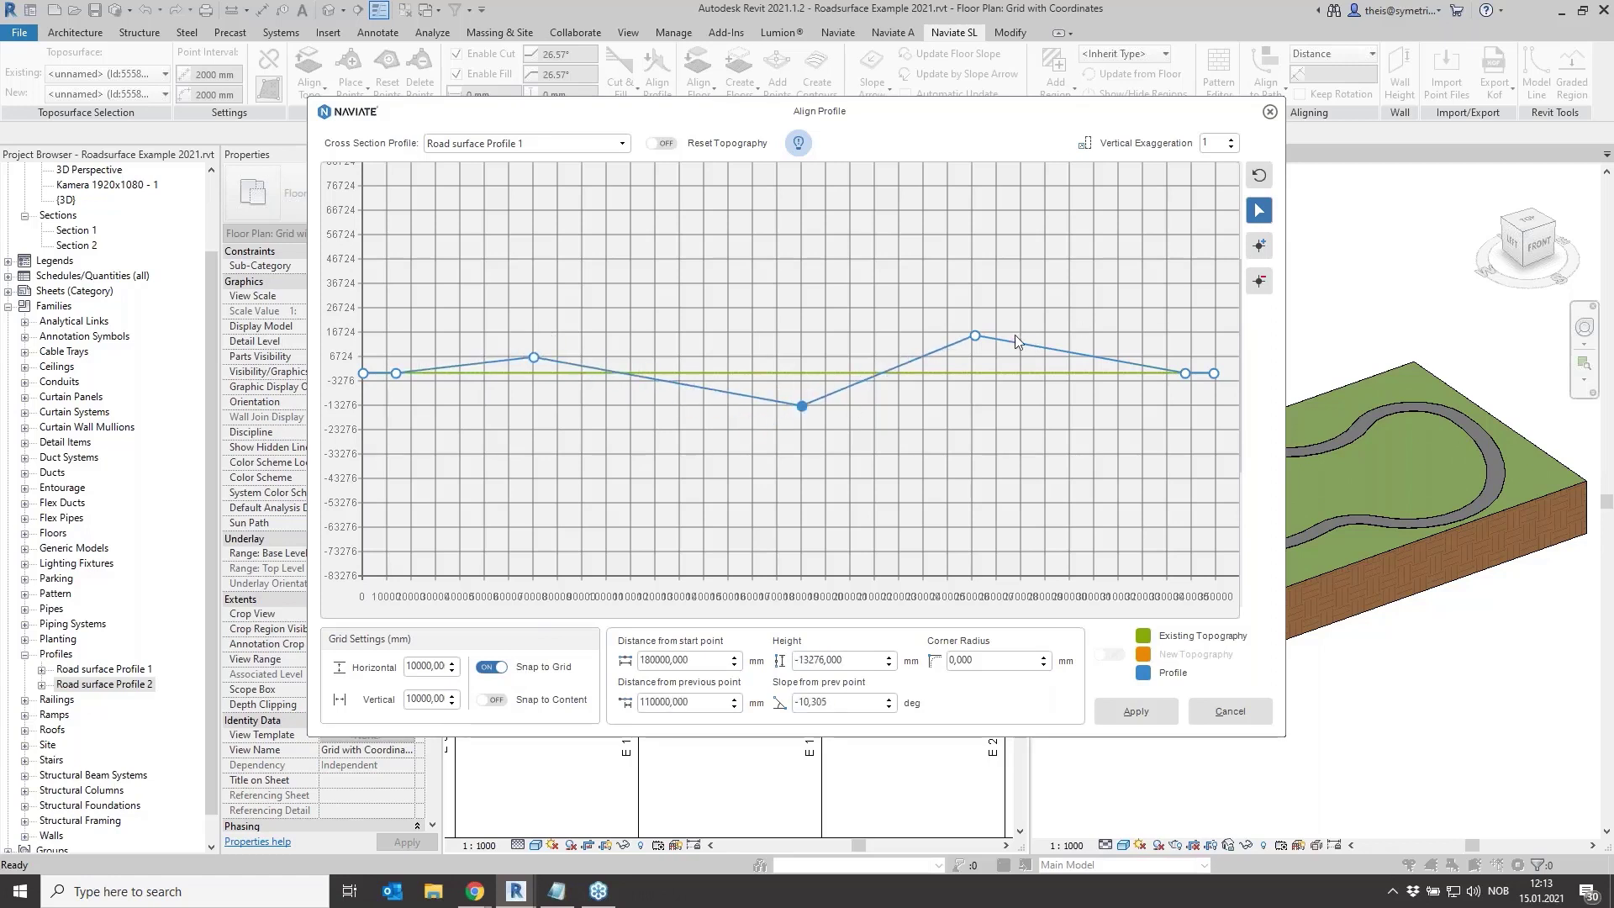
left_click_drag(976, 335, 997, 357)
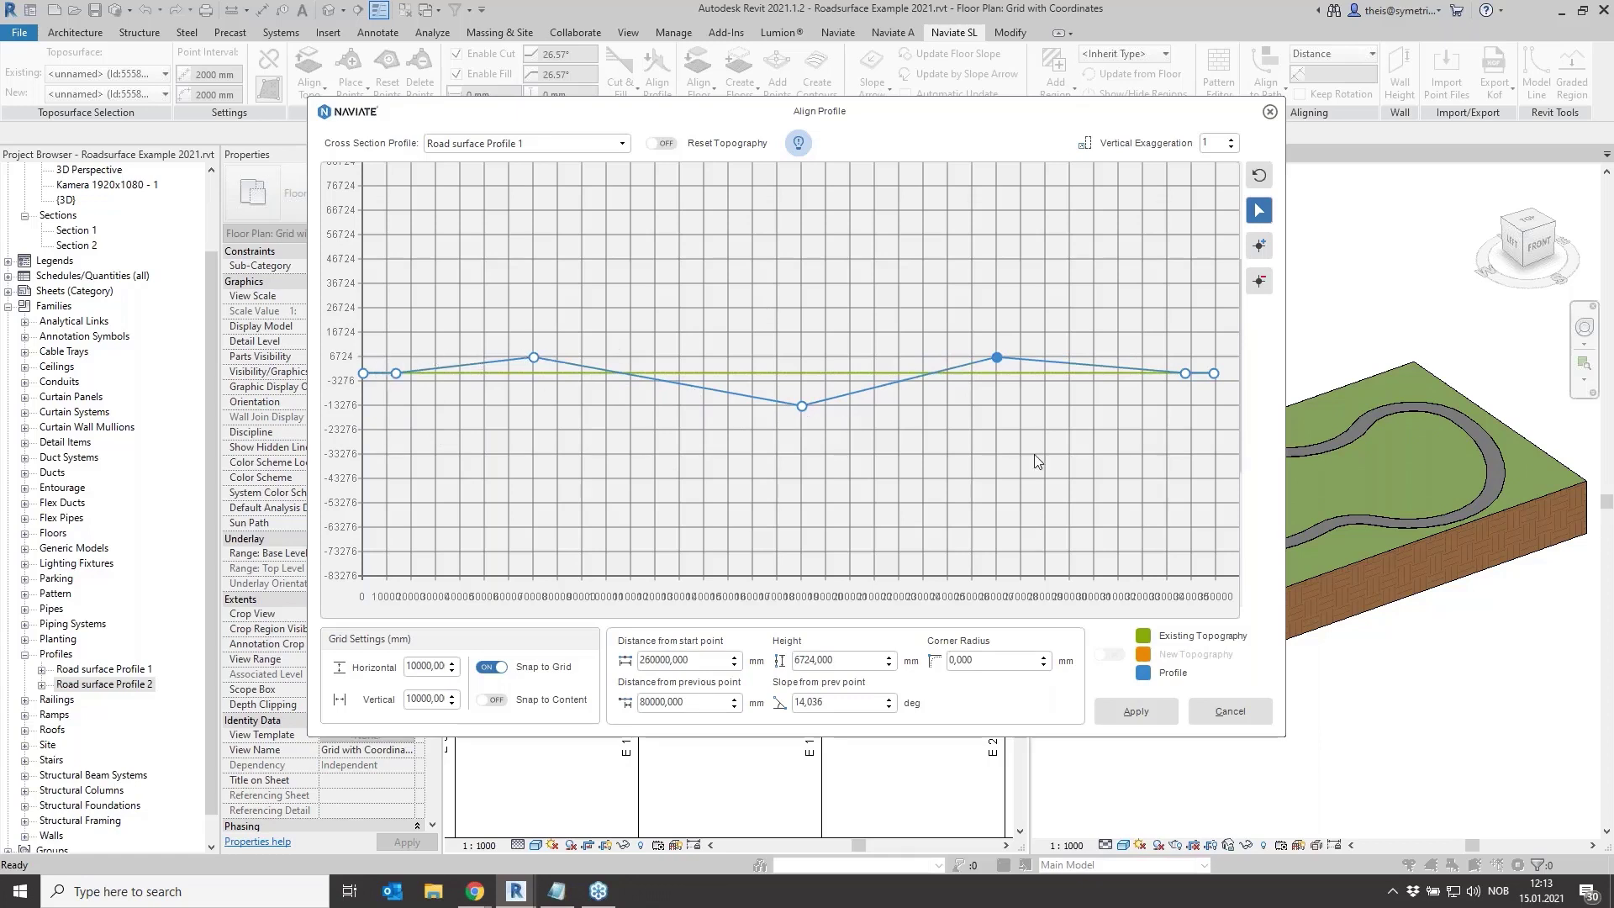
Set a 50000 mm corner radius on the 260000 mm profile point and copy it to the last intermediate point
left_click(961, 661)
type("5")
double_click(983, 662)
key("ctrl+c")
left_click(1186, 372)
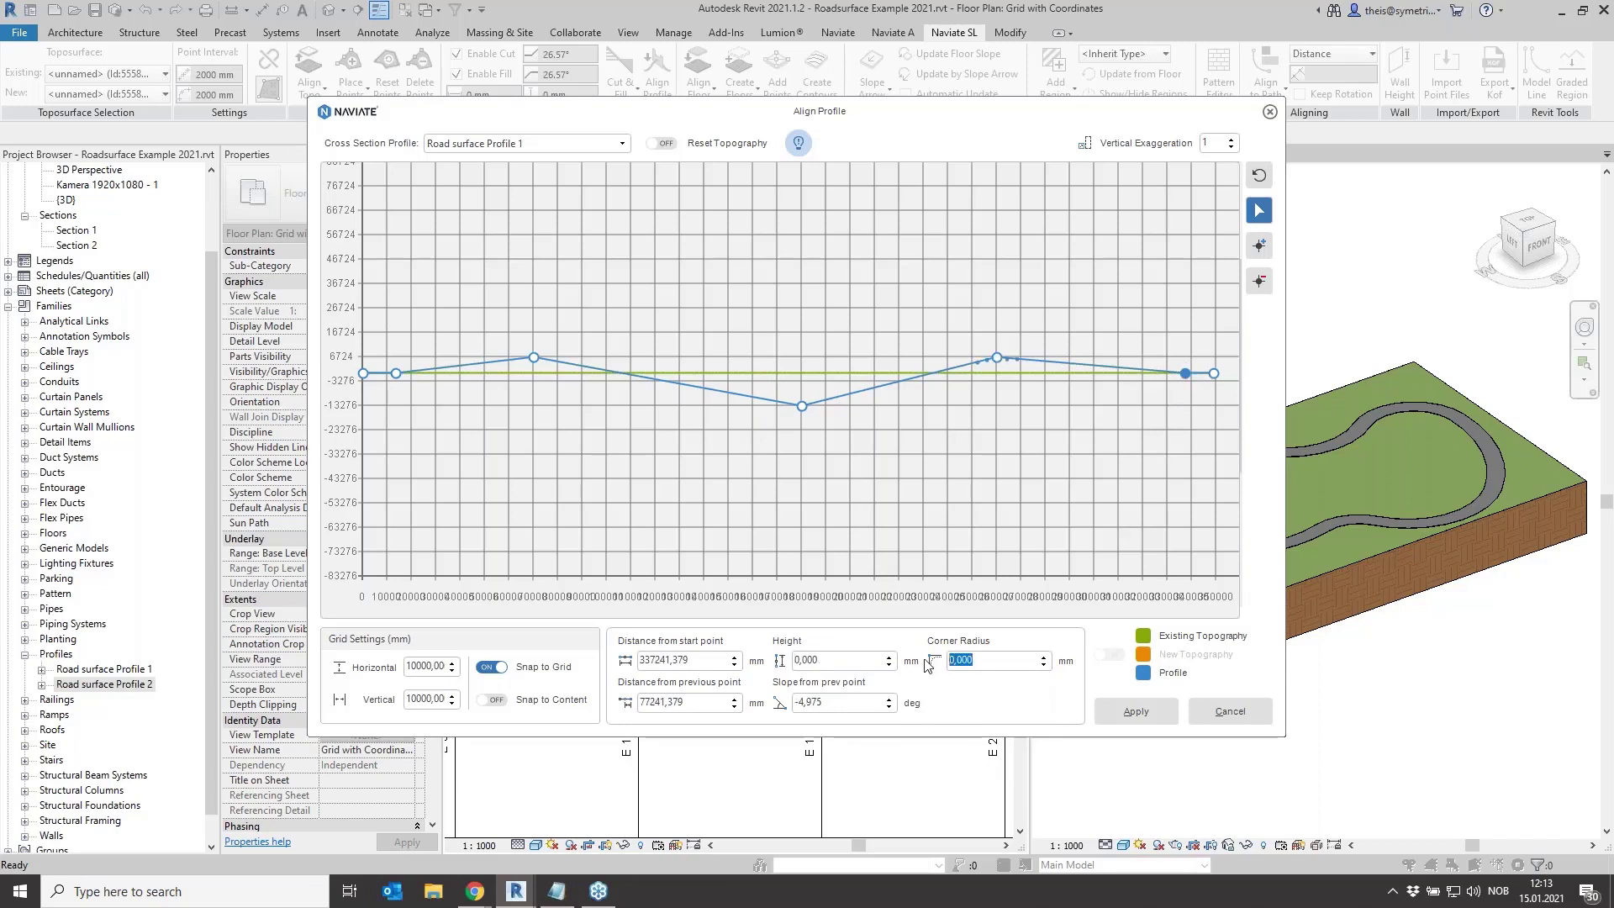
key("ctrl+v")
Set a 50000 mm corner radius on the 180000 mm low point, the 70000 mm high point and the first intermediate point
left_click(802, 406)
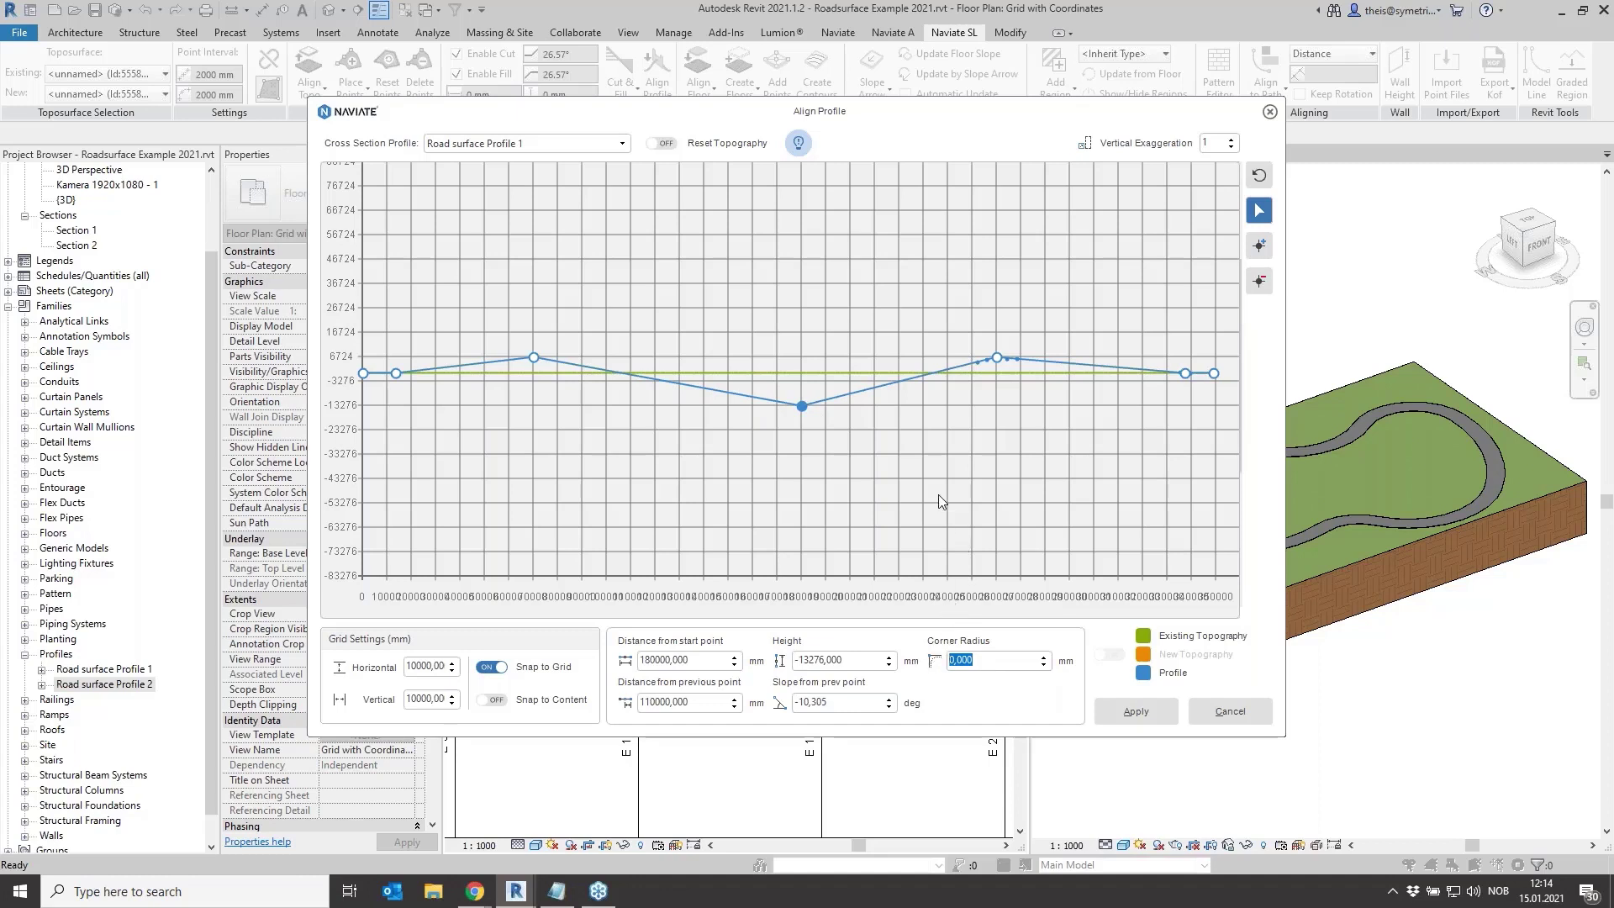
type("50000")
left_click(533, 357)
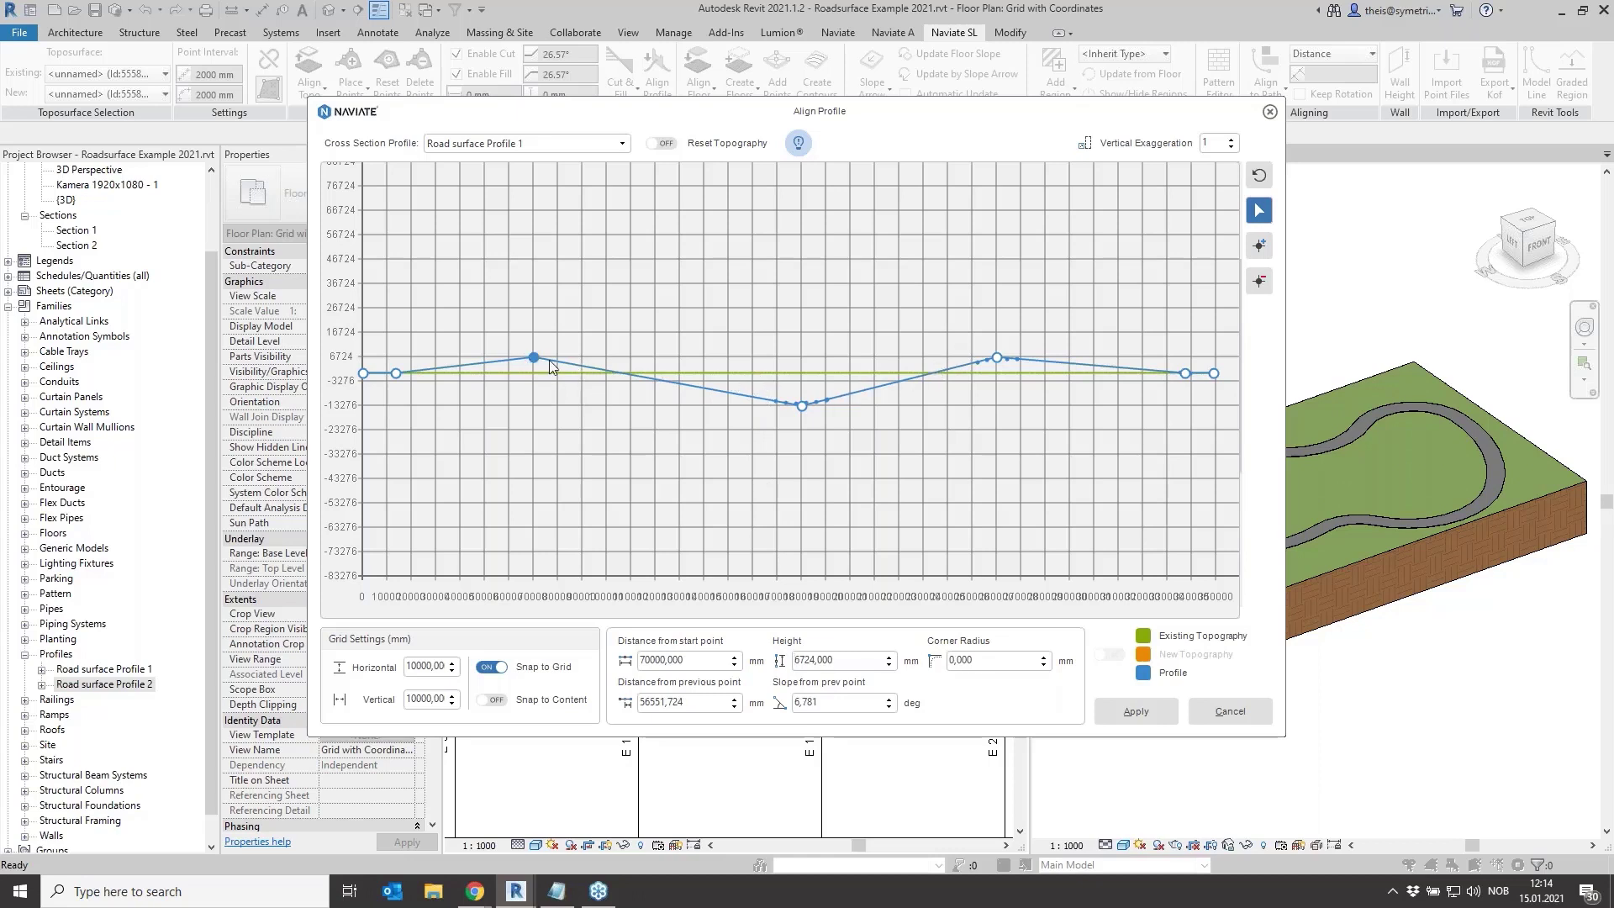
double_click(973, 660)
type("50000")
left_click(394, 373)
double_click(963, 660)
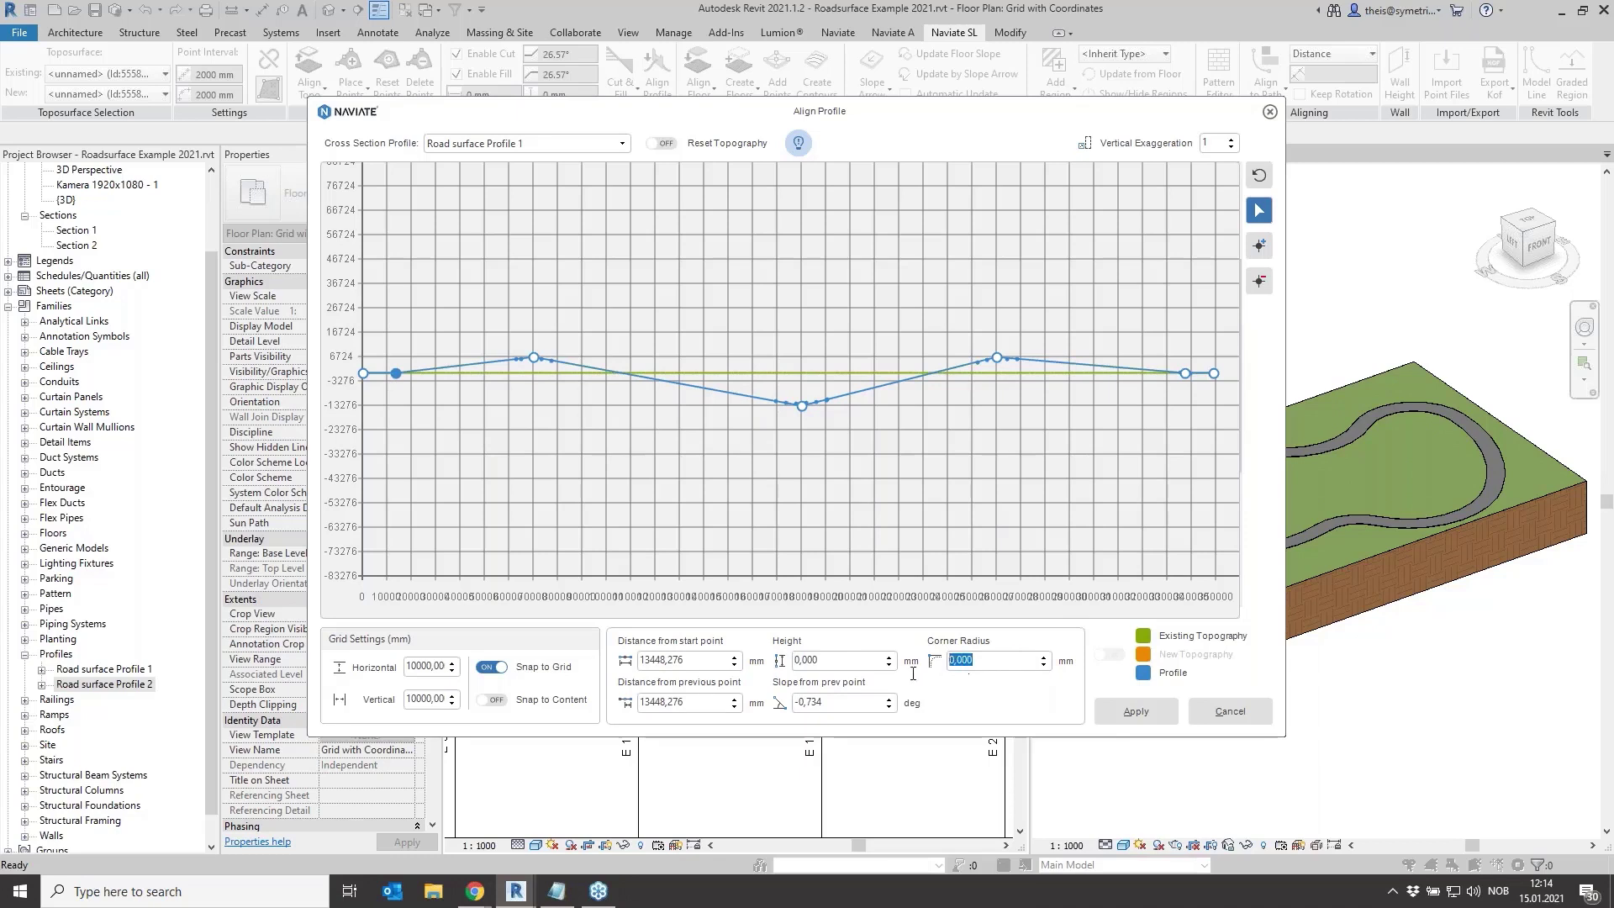
type("50000")
key("shift+Tab")
Check the slope from the previous point at the 70000 mm and 260000 mm profile points
left_click(533, 359)
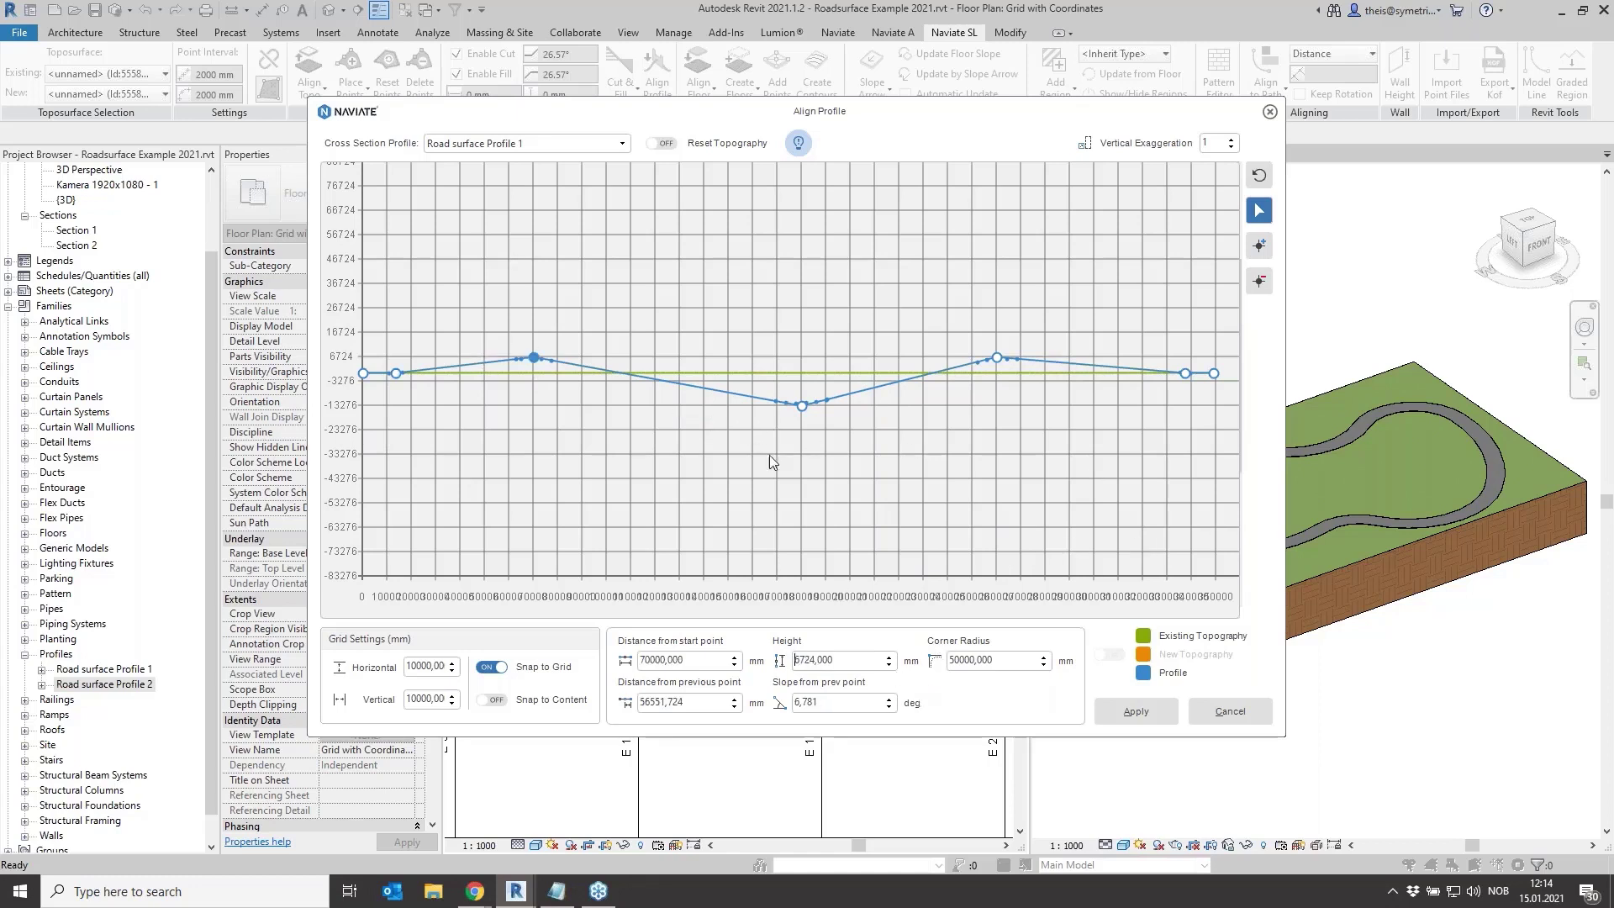
left_click_drag(820, 703, 793, 703)
left_click(996, 357)
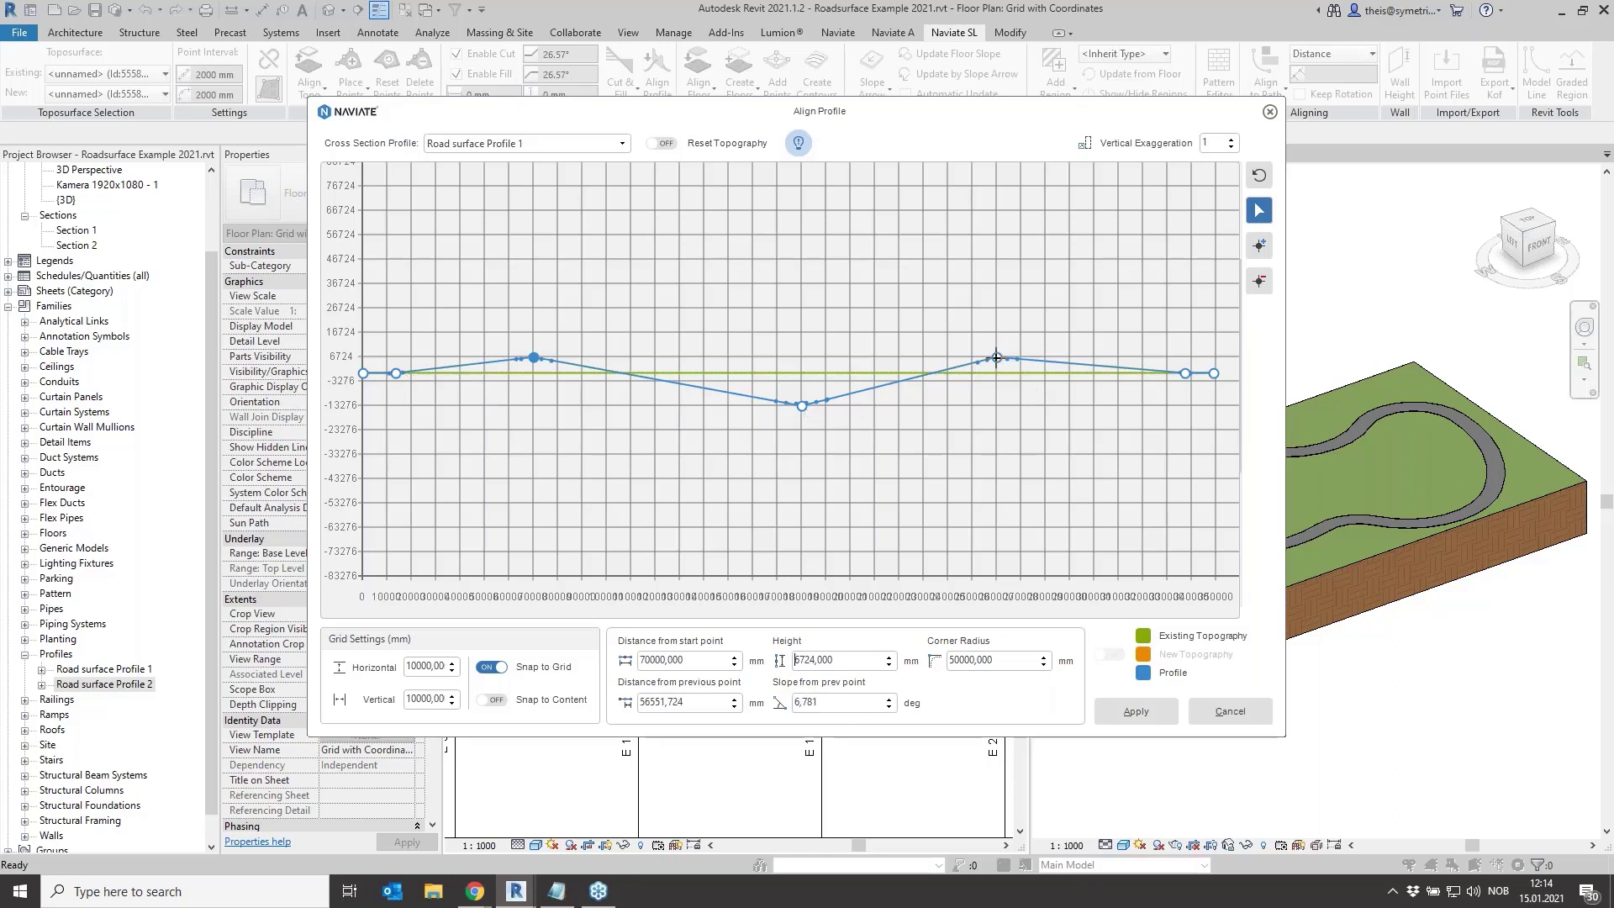
double_click(816, 703)
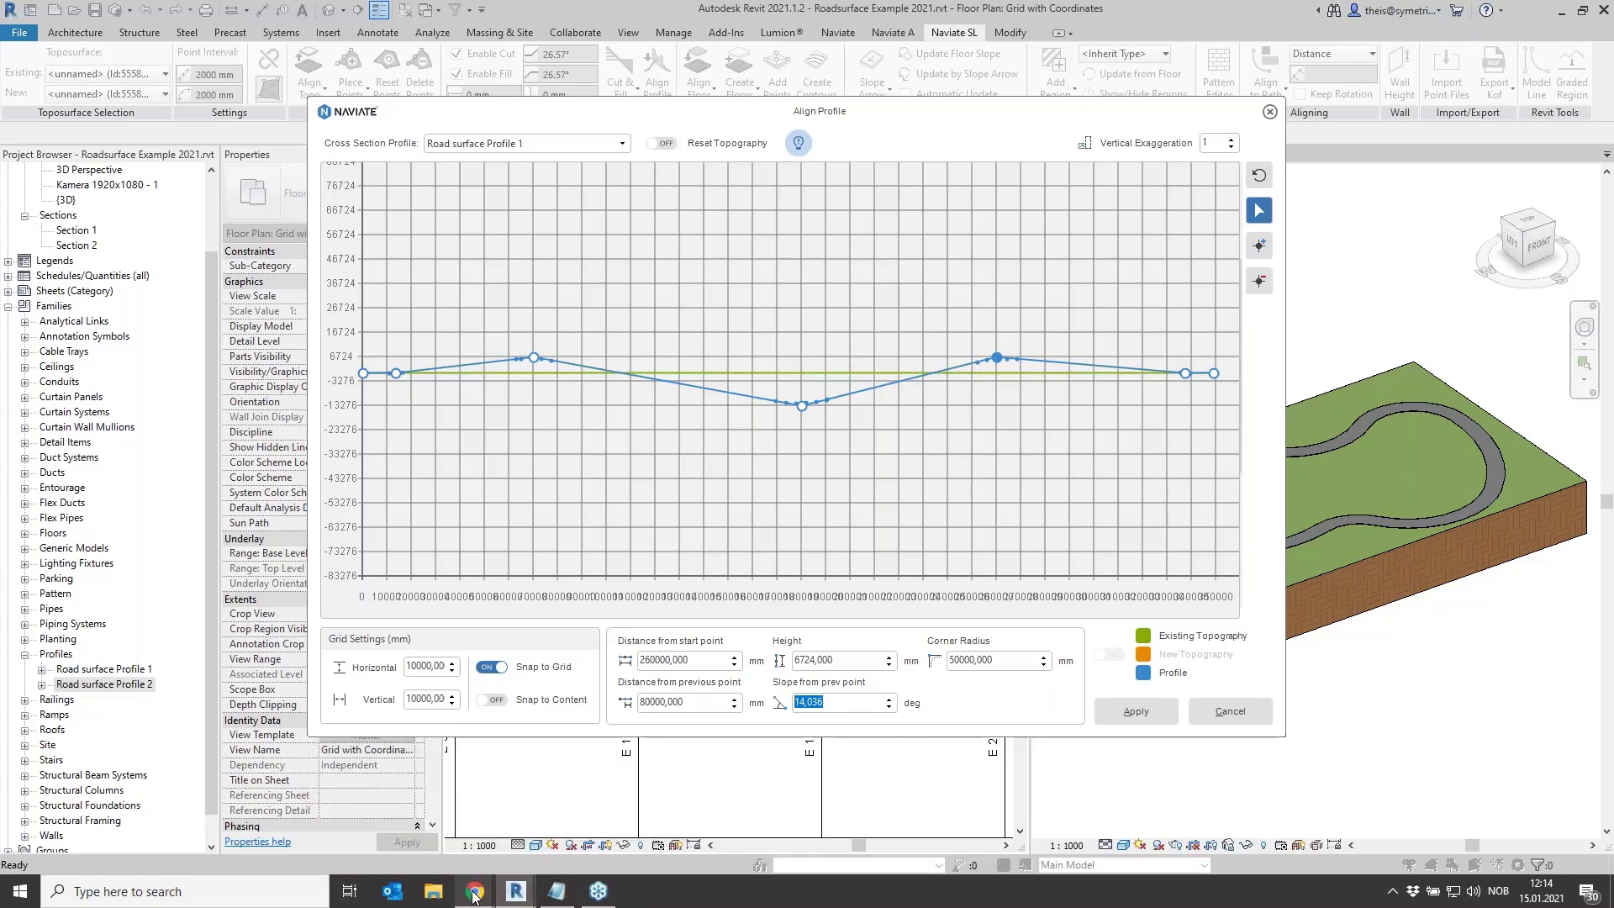
Switch to Chrome to view the Calcunation degrees-to-percent slope calculator and the neighbouring slope converter, and return to Revit
mouse_move(473, 896)
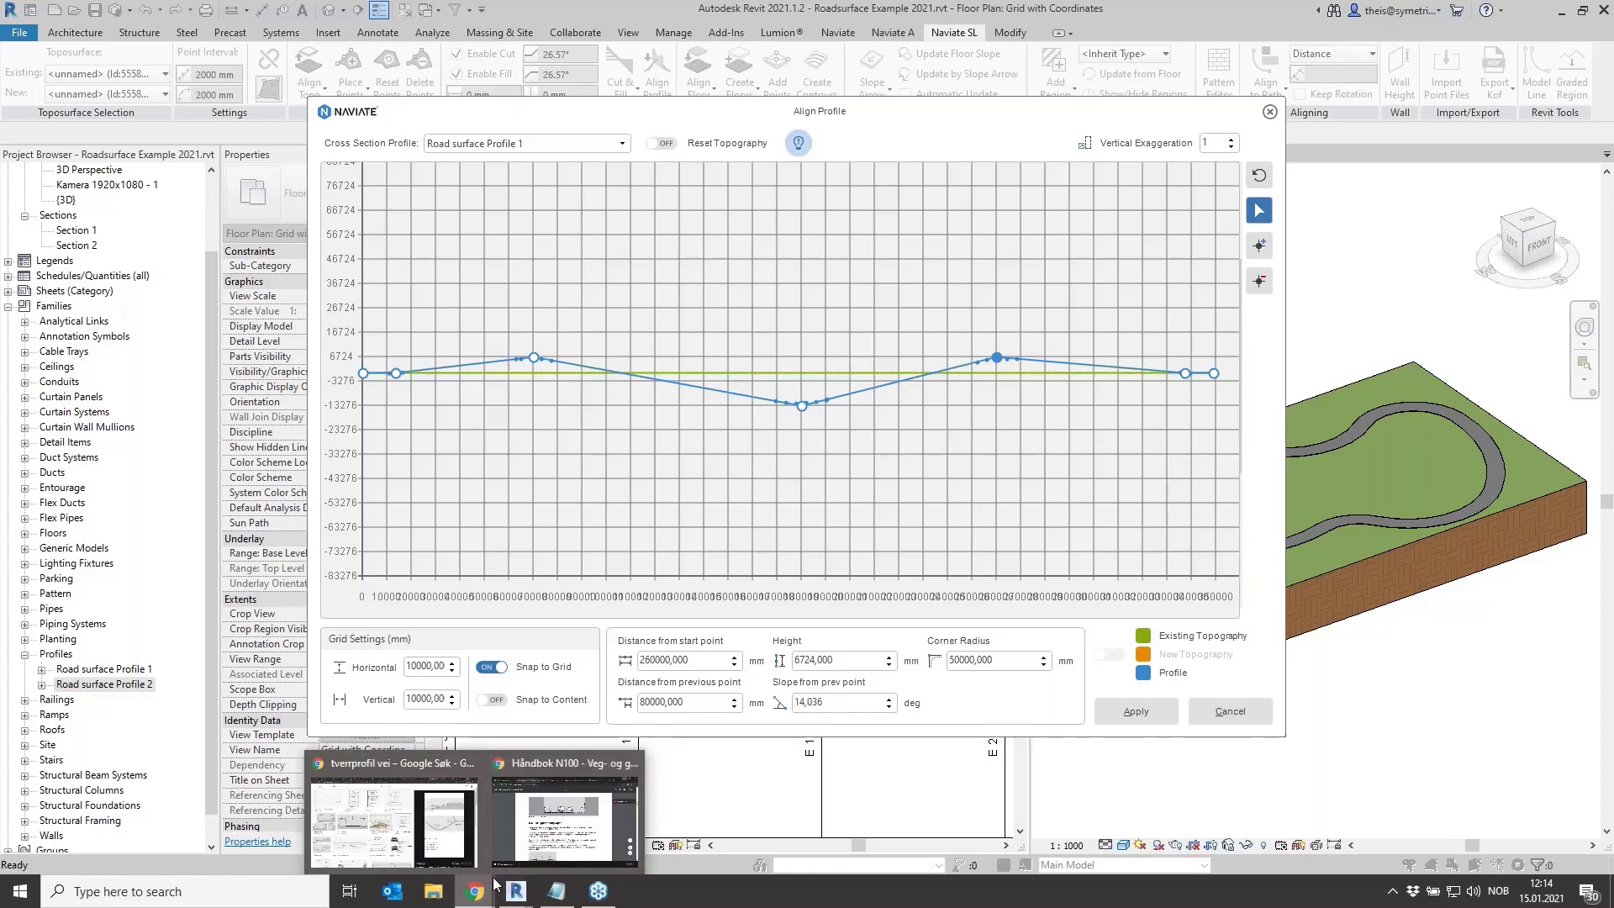
left_click(564, 820)
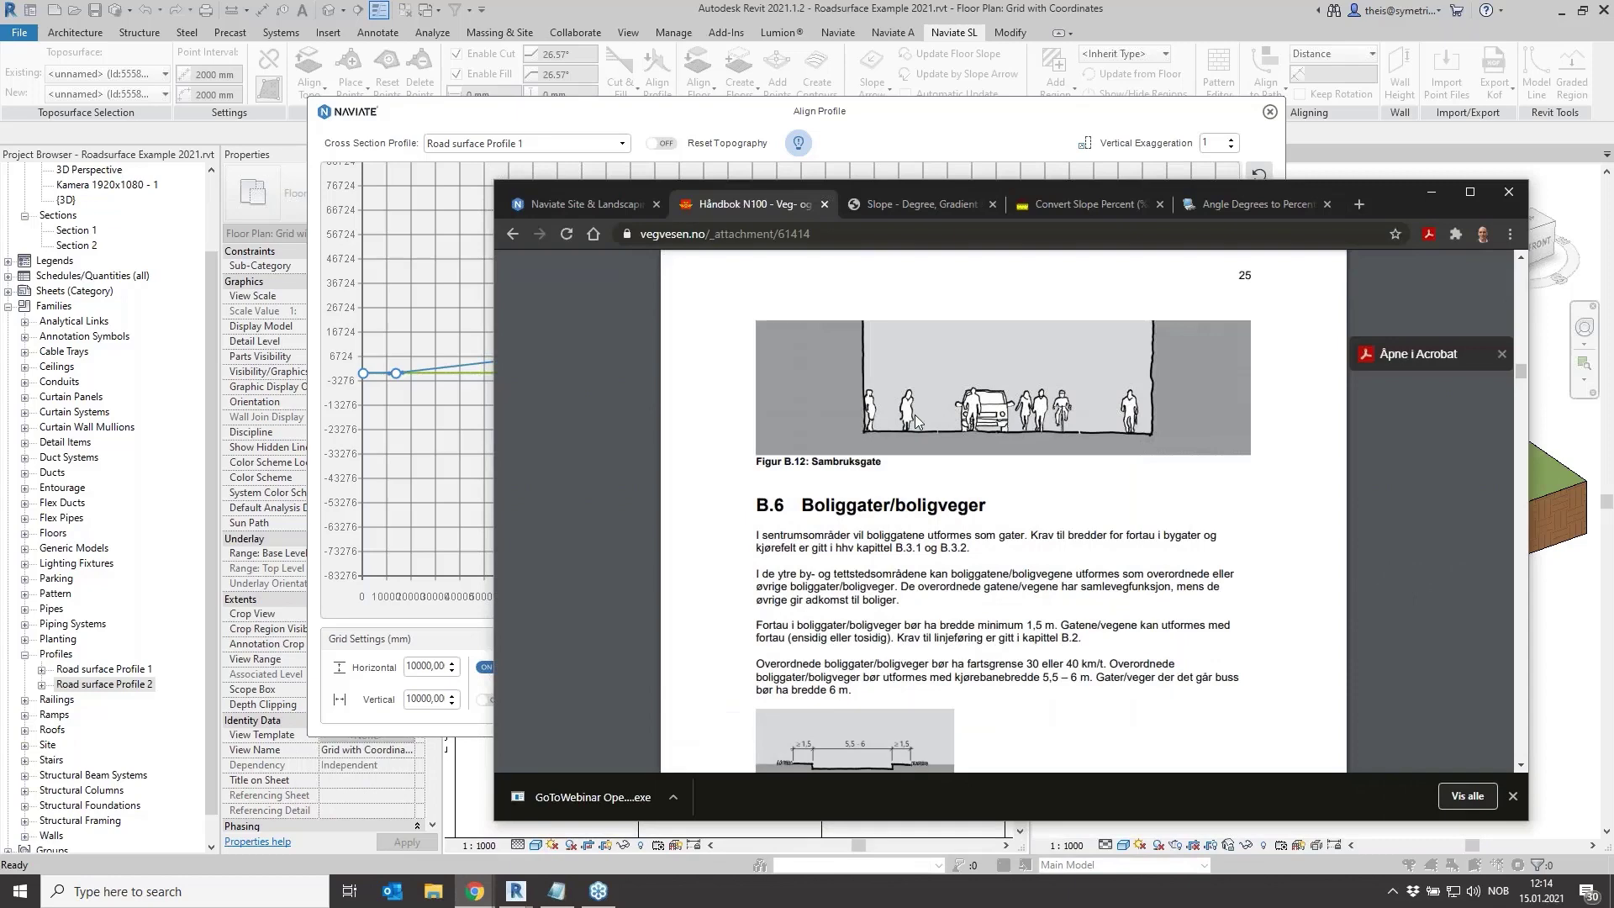
left_click(1244, 204)
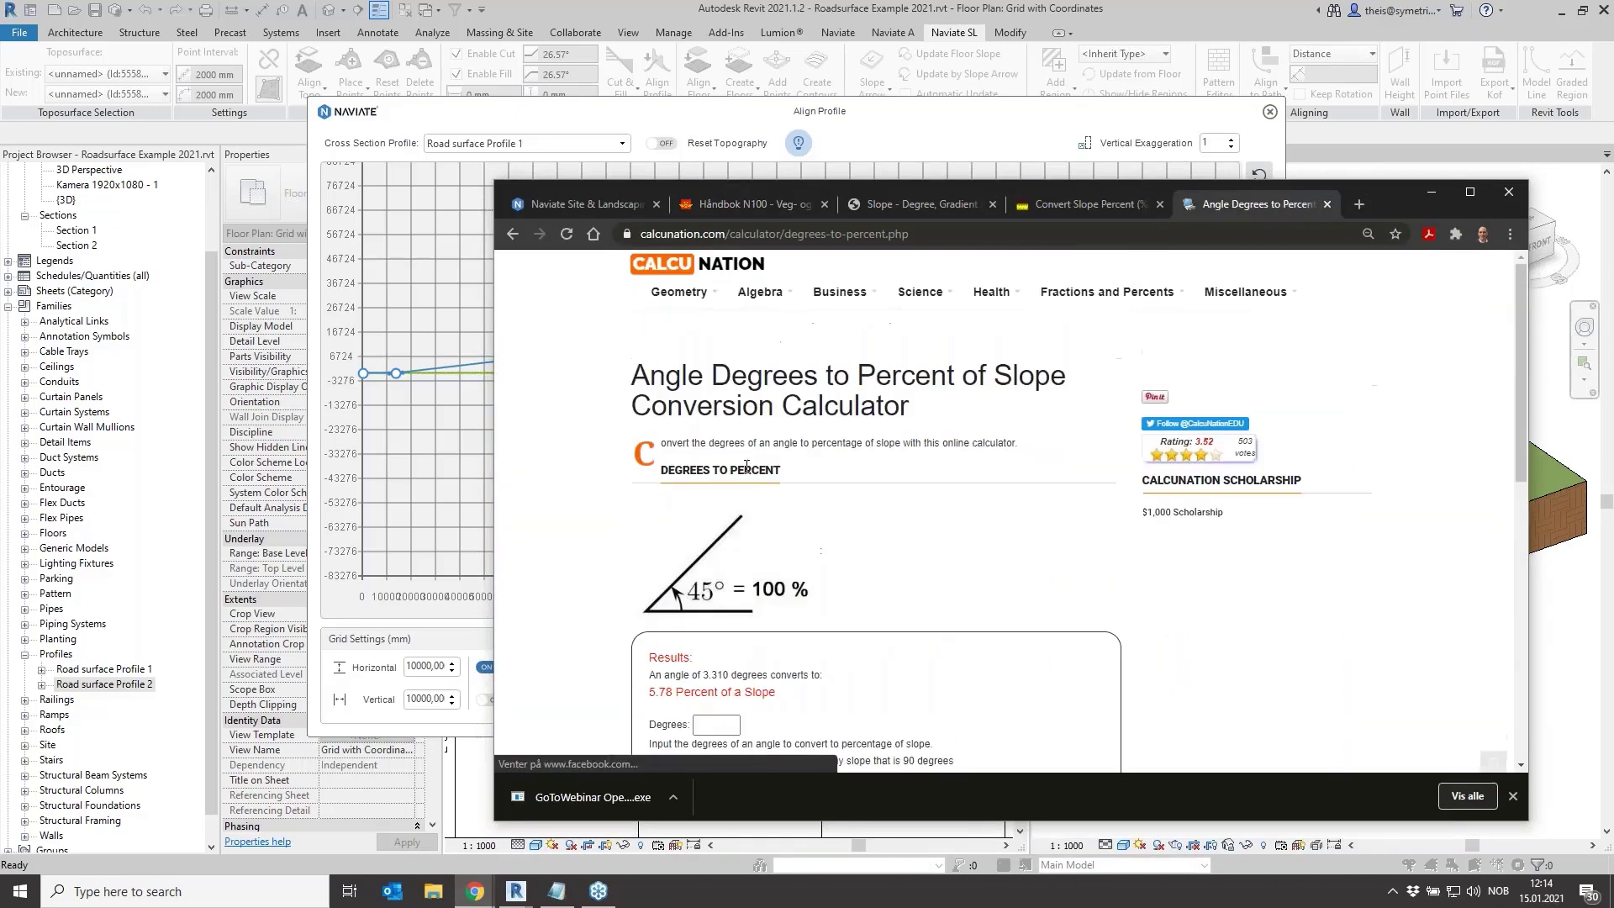
scroll(1110, 273, "down", 2)
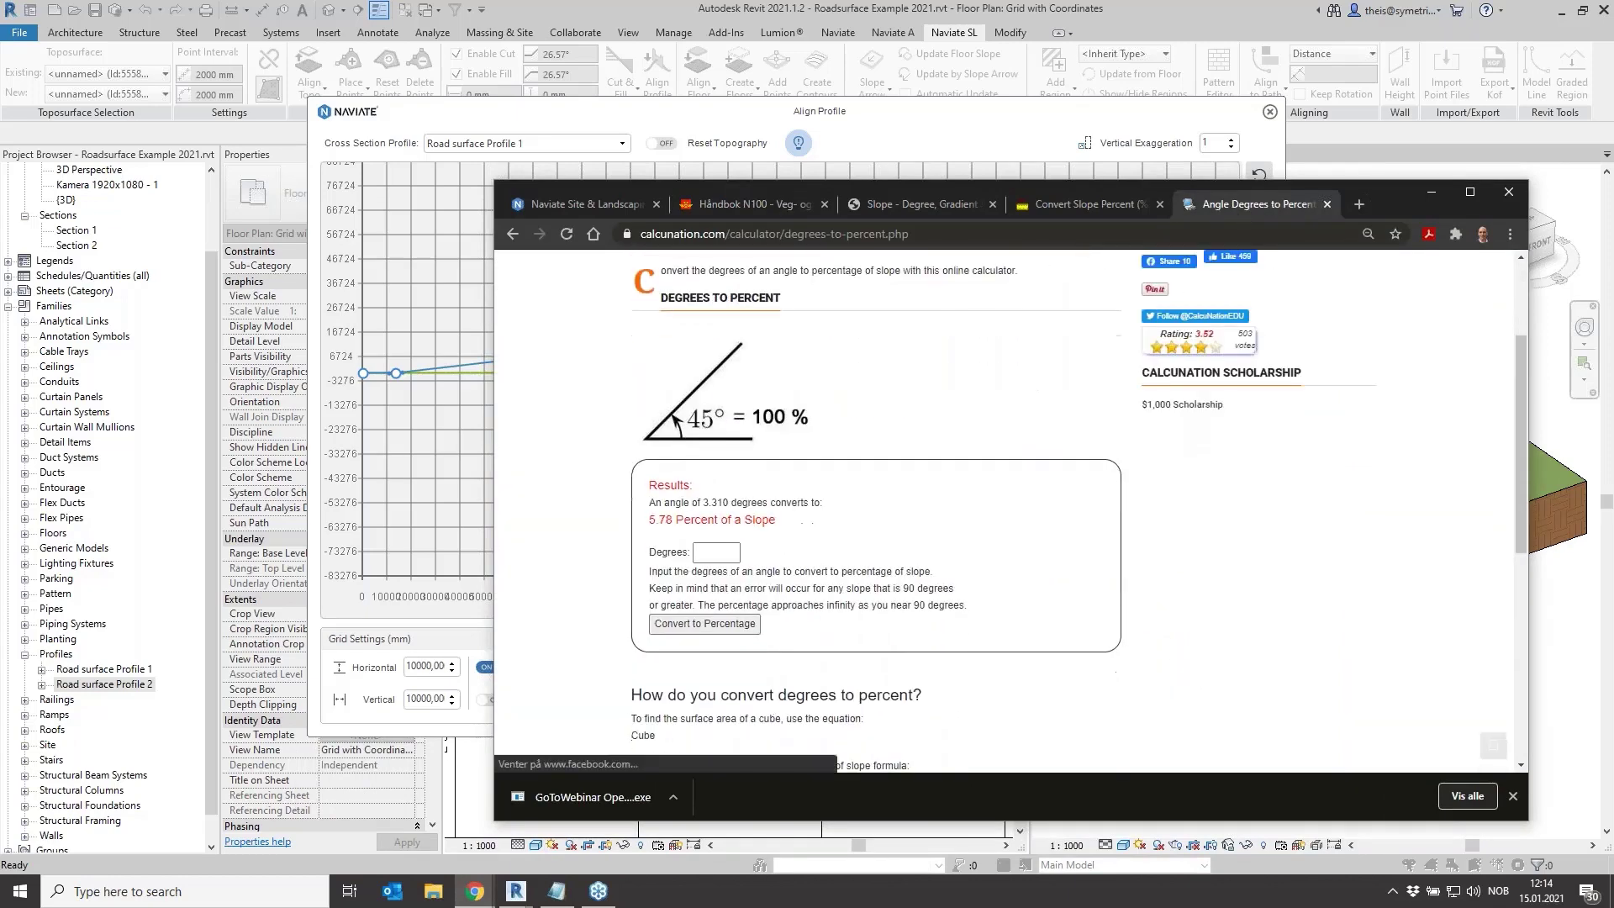
left_click(1093, 206)
left_click(1432, 192)
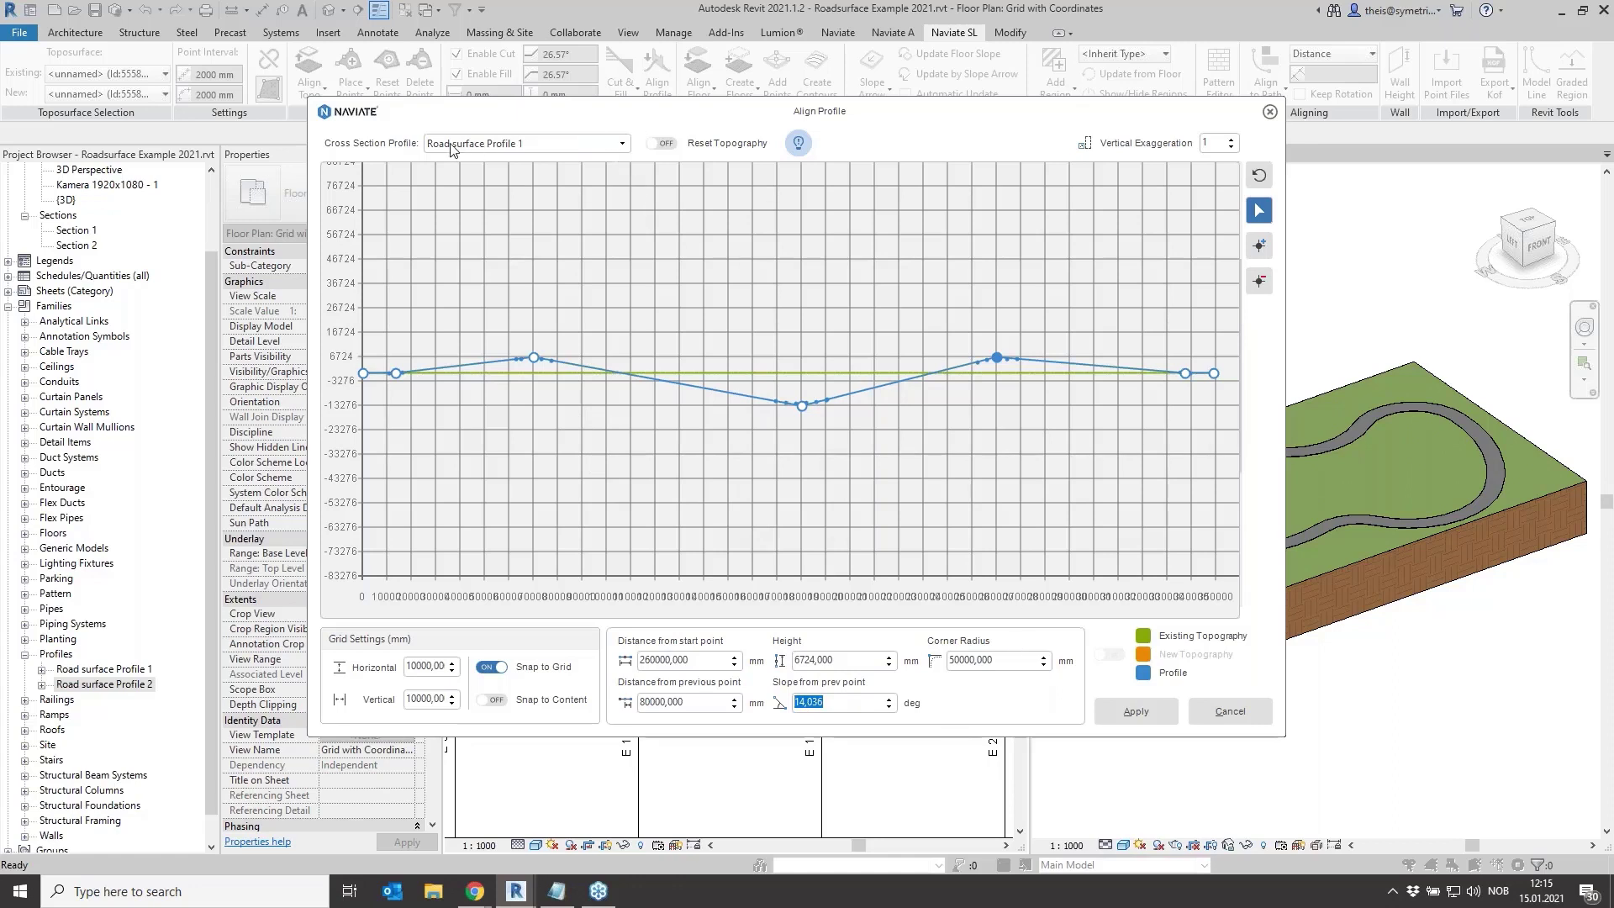
Change the cross section profile from Road surface Profile 1 to Road surface Profile 2 and apply the profile alignment
left_click(1136, 711)
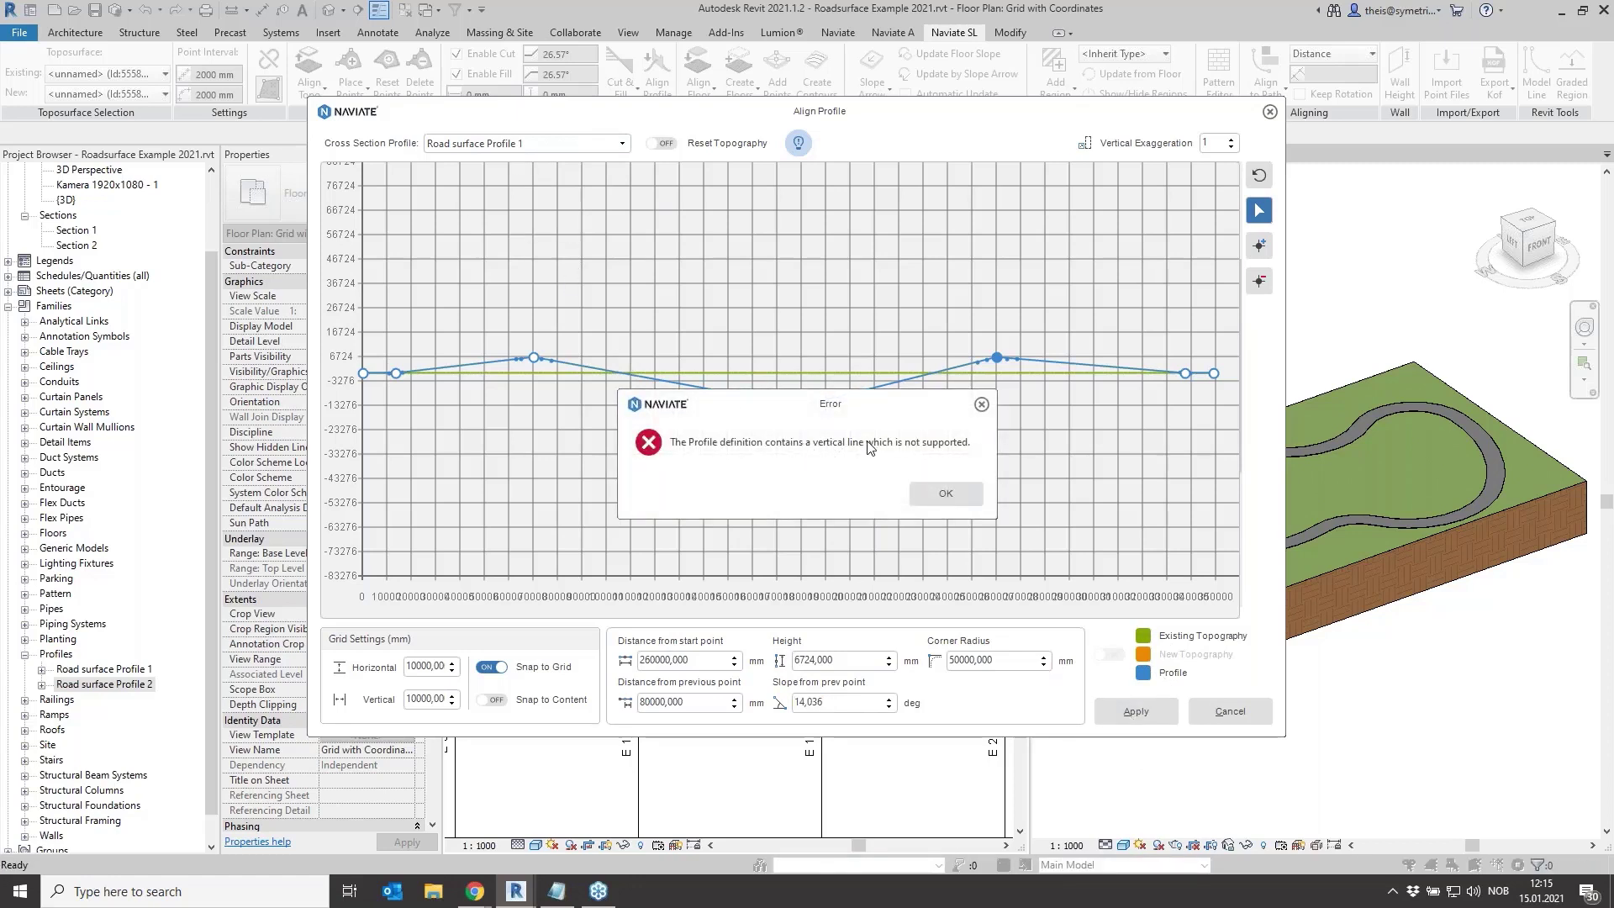
left_click(940, 494)
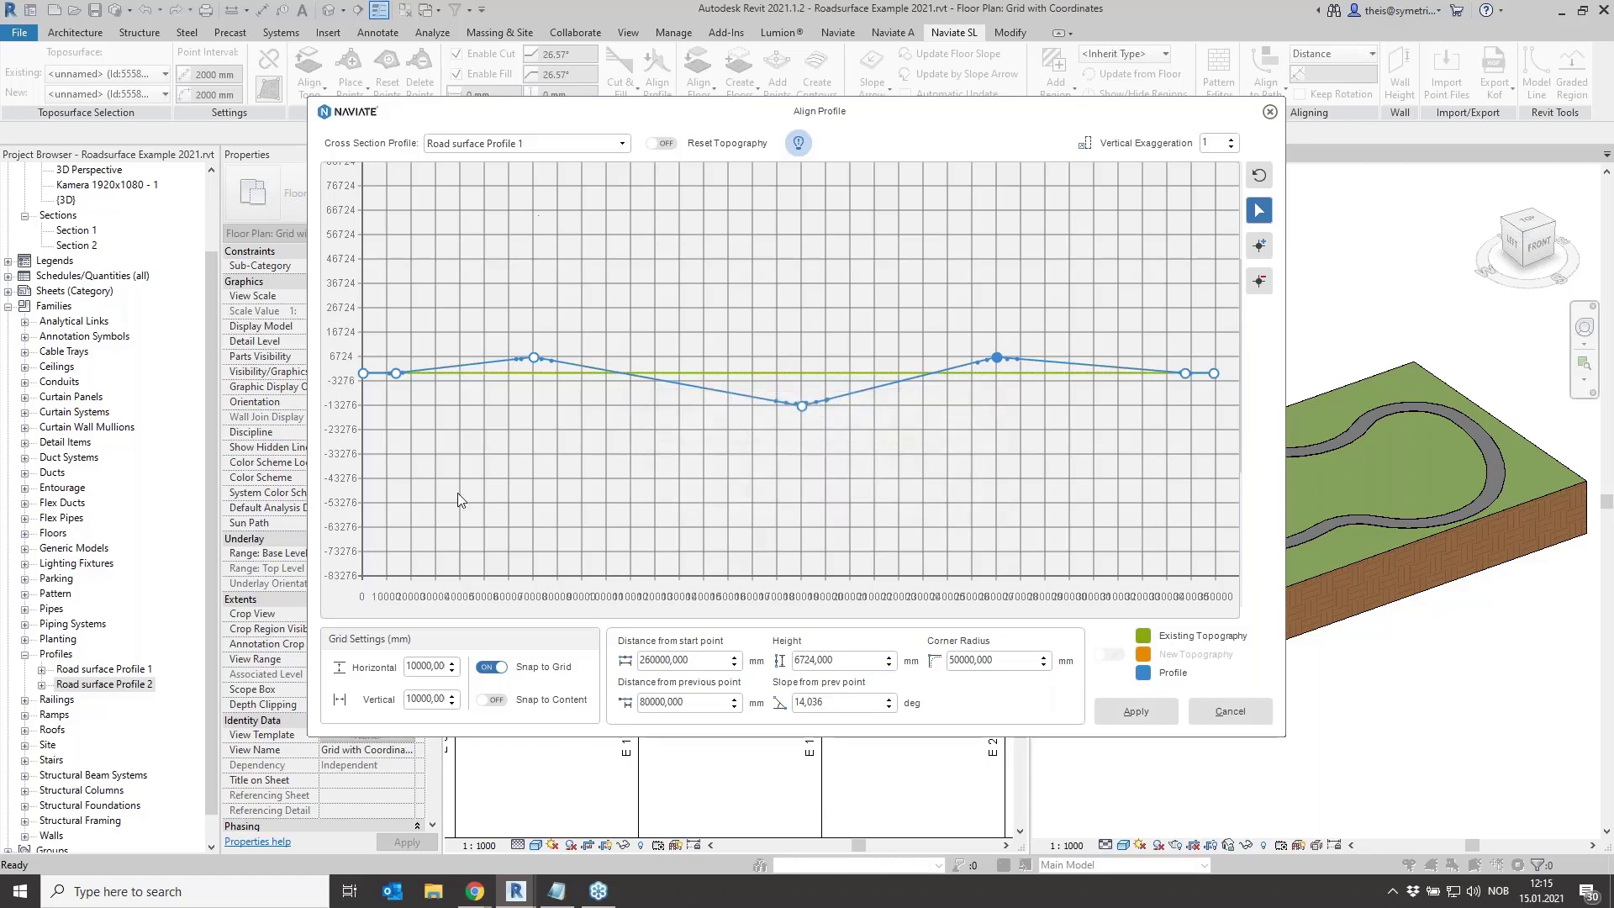
left_click(545, 145)
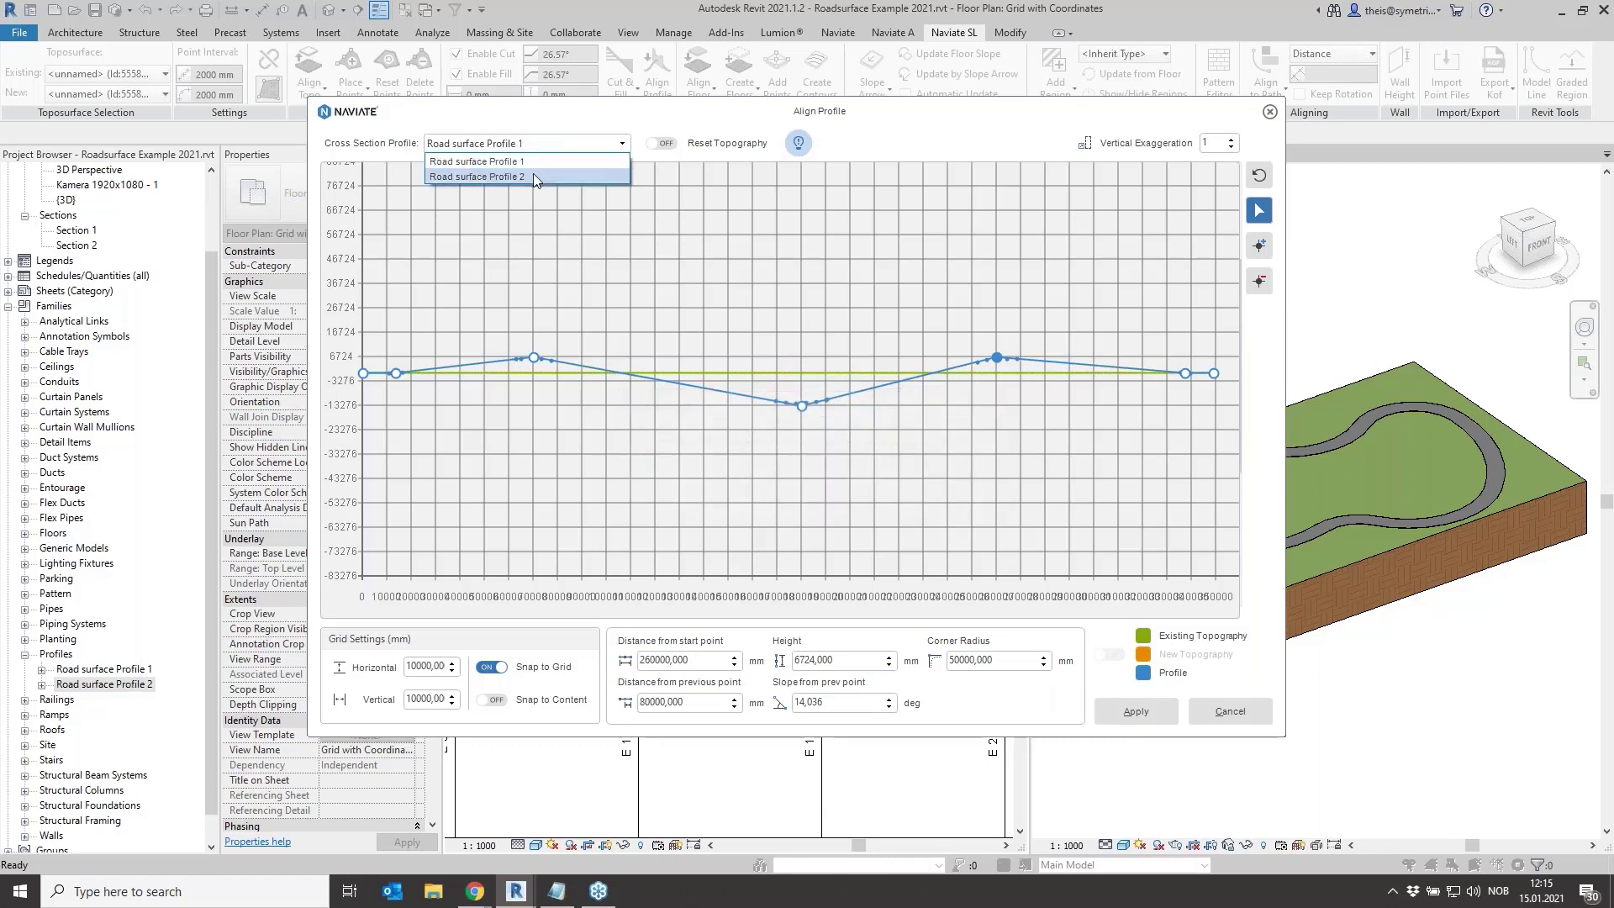
left_click(533, 173)
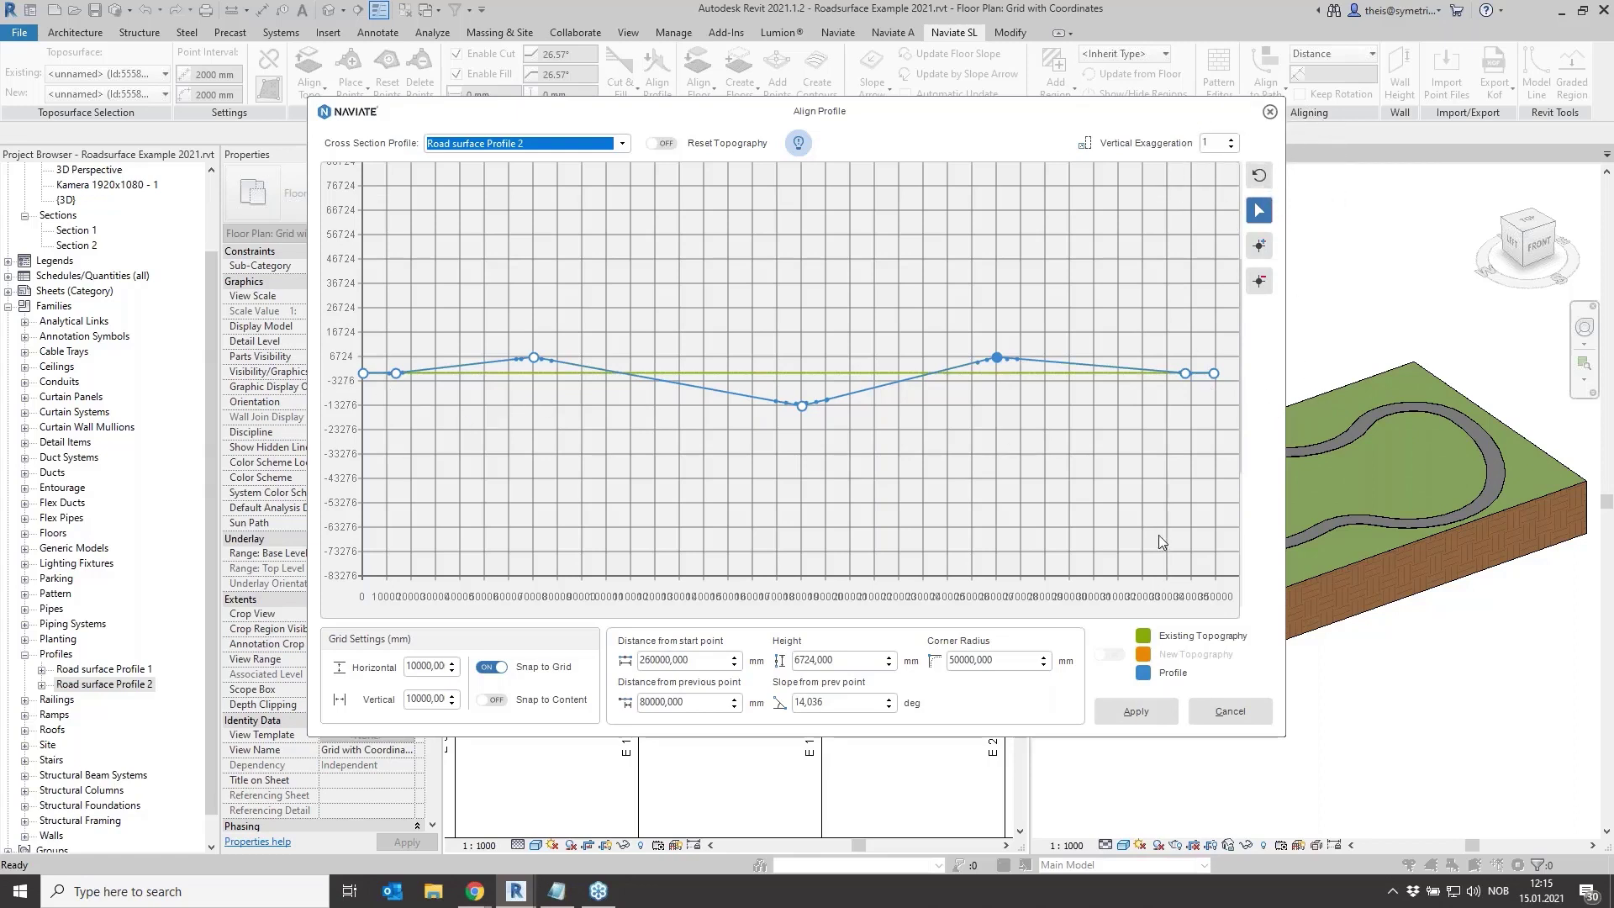
left_click(1143, 712)
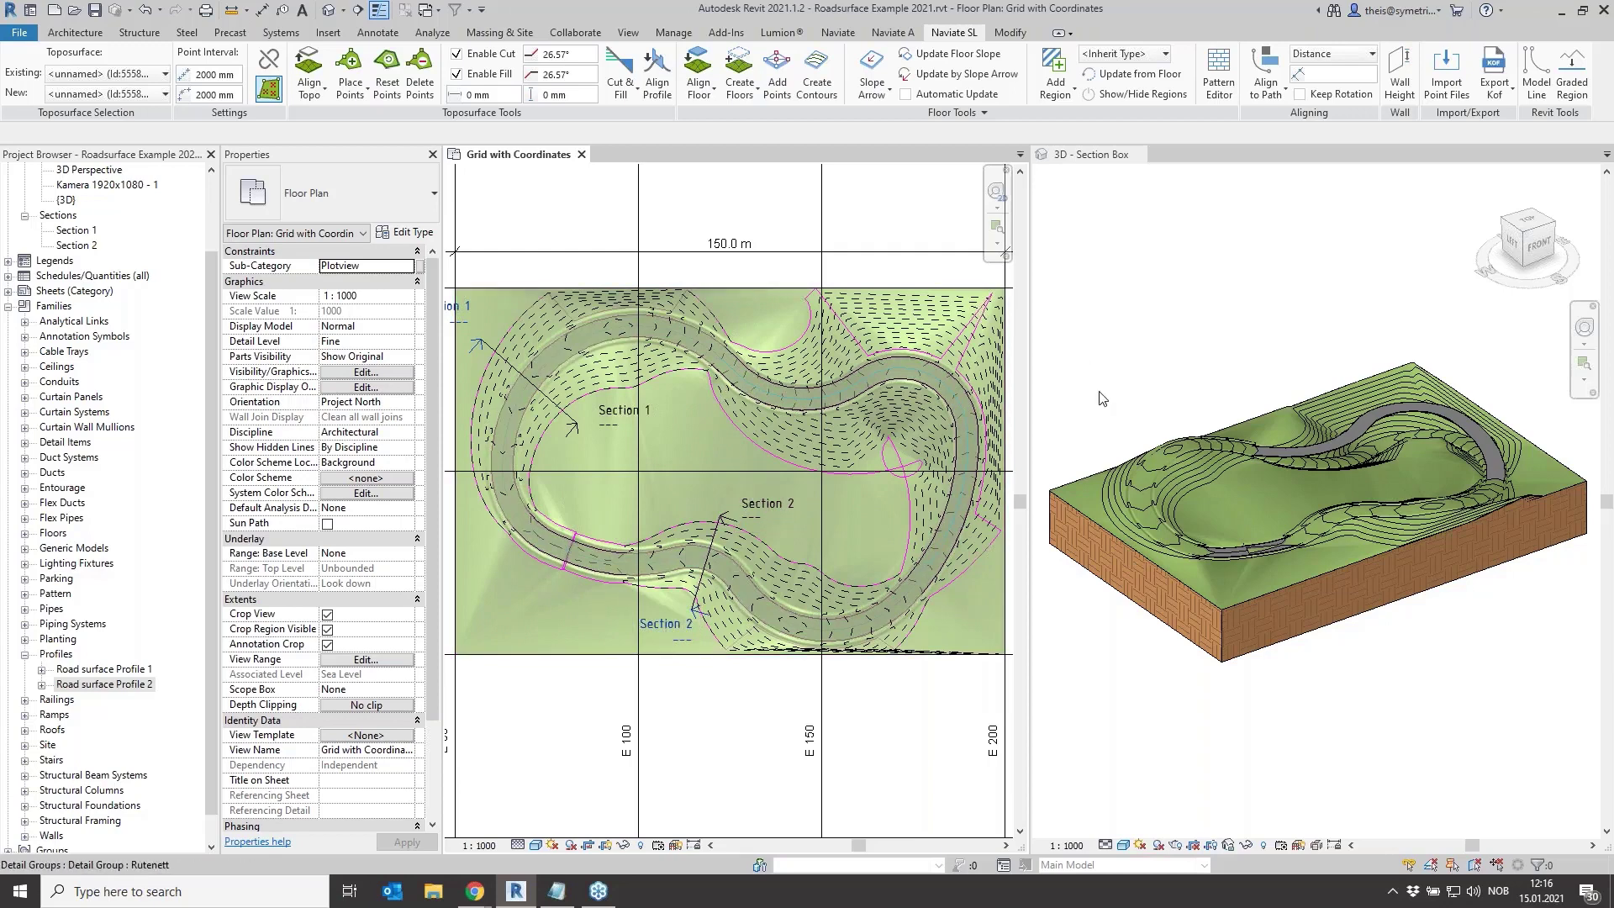
Align the asphalt road floor to the new toposurface with a 150 mm offset, leaving Perimeter points only off, and accept the thickness warning
left_click(701, 89)
left_click(723, 155)
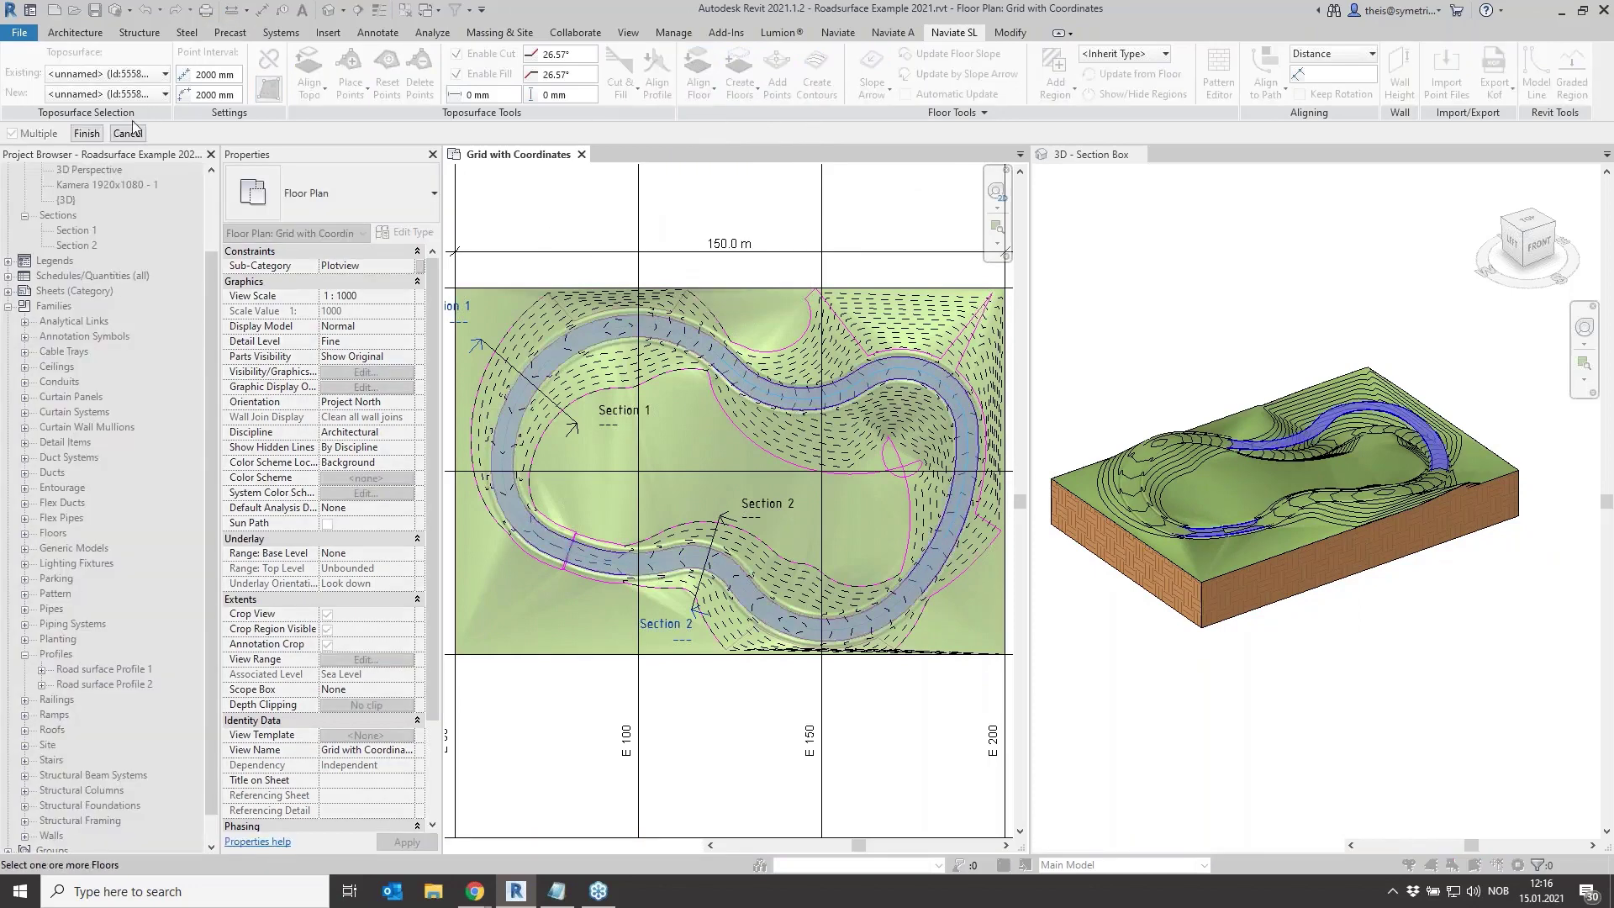
left_click(87, 133)
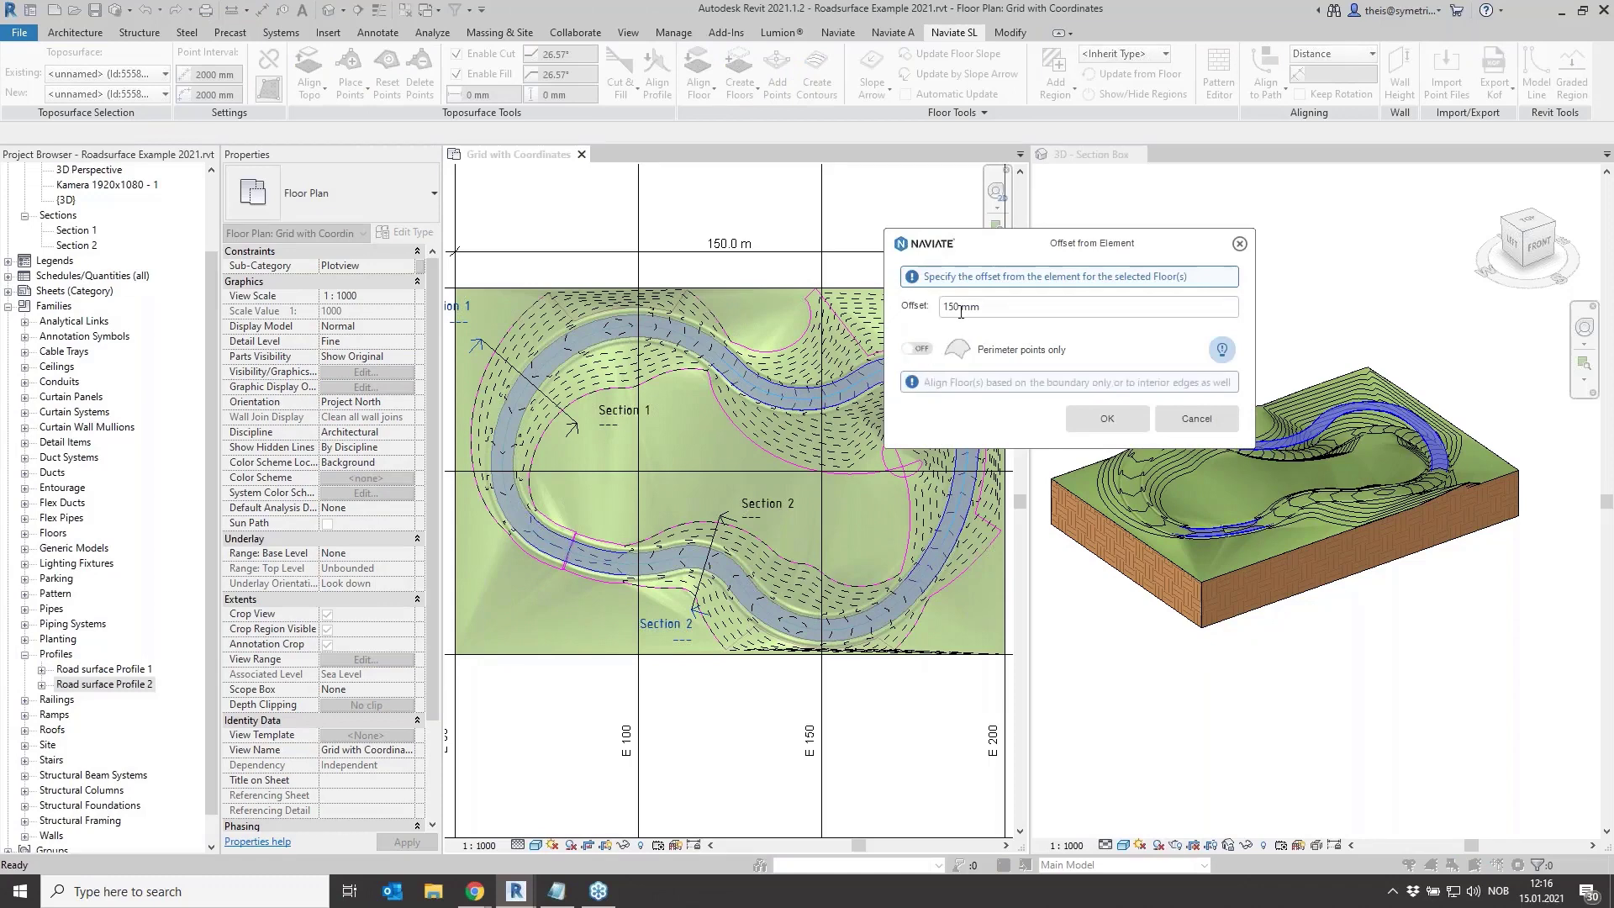
left_click(1107, 422)
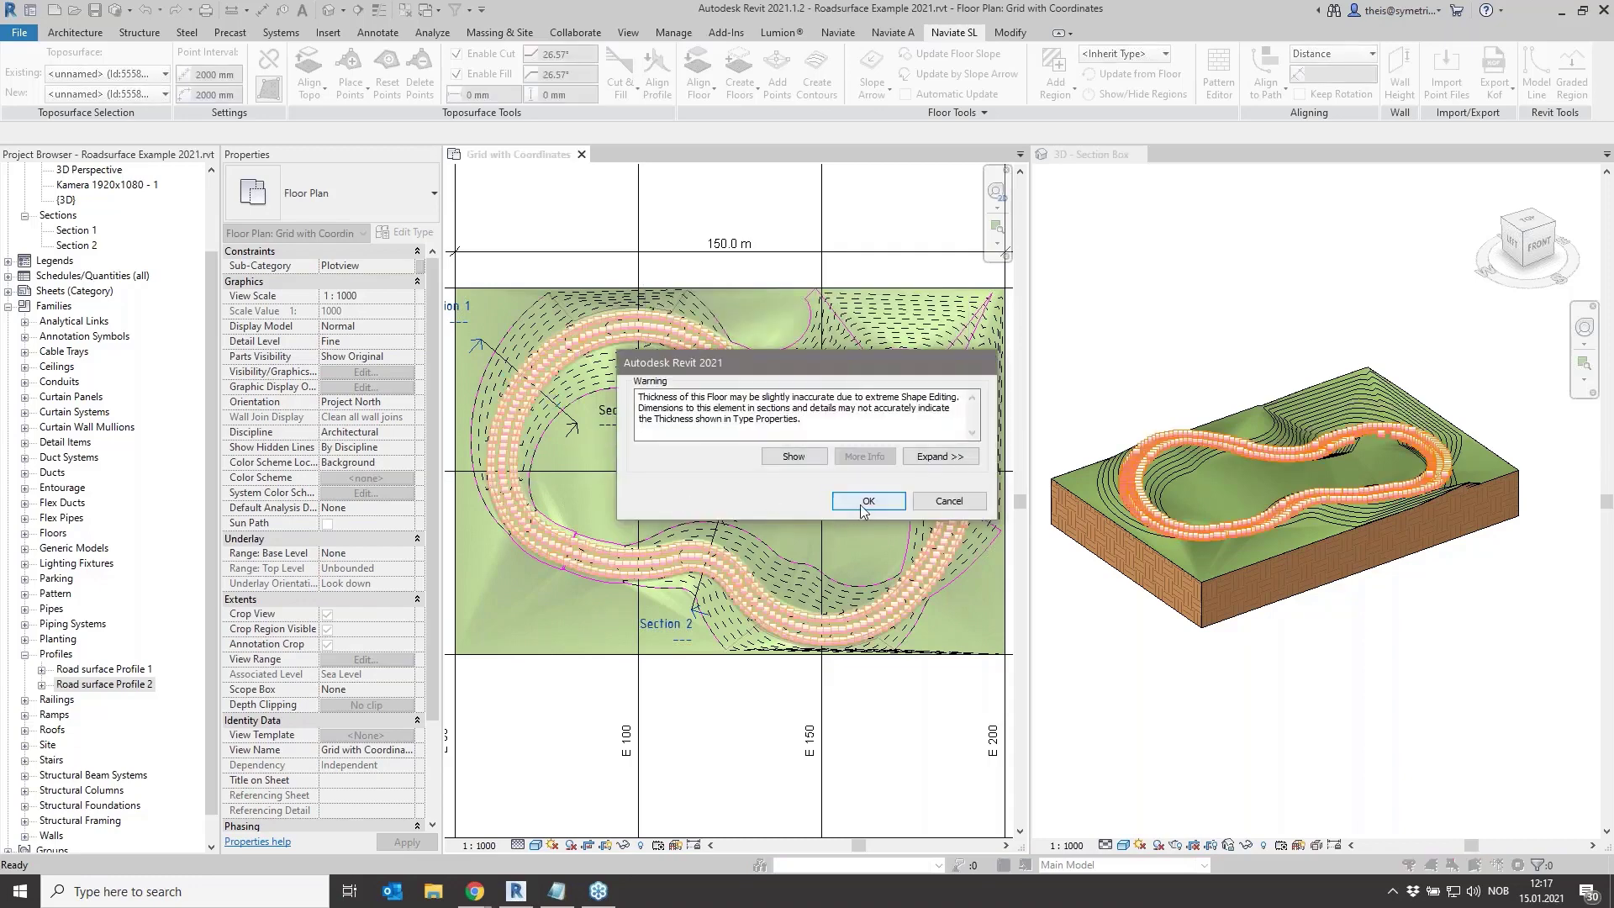
left_click(860, 502)
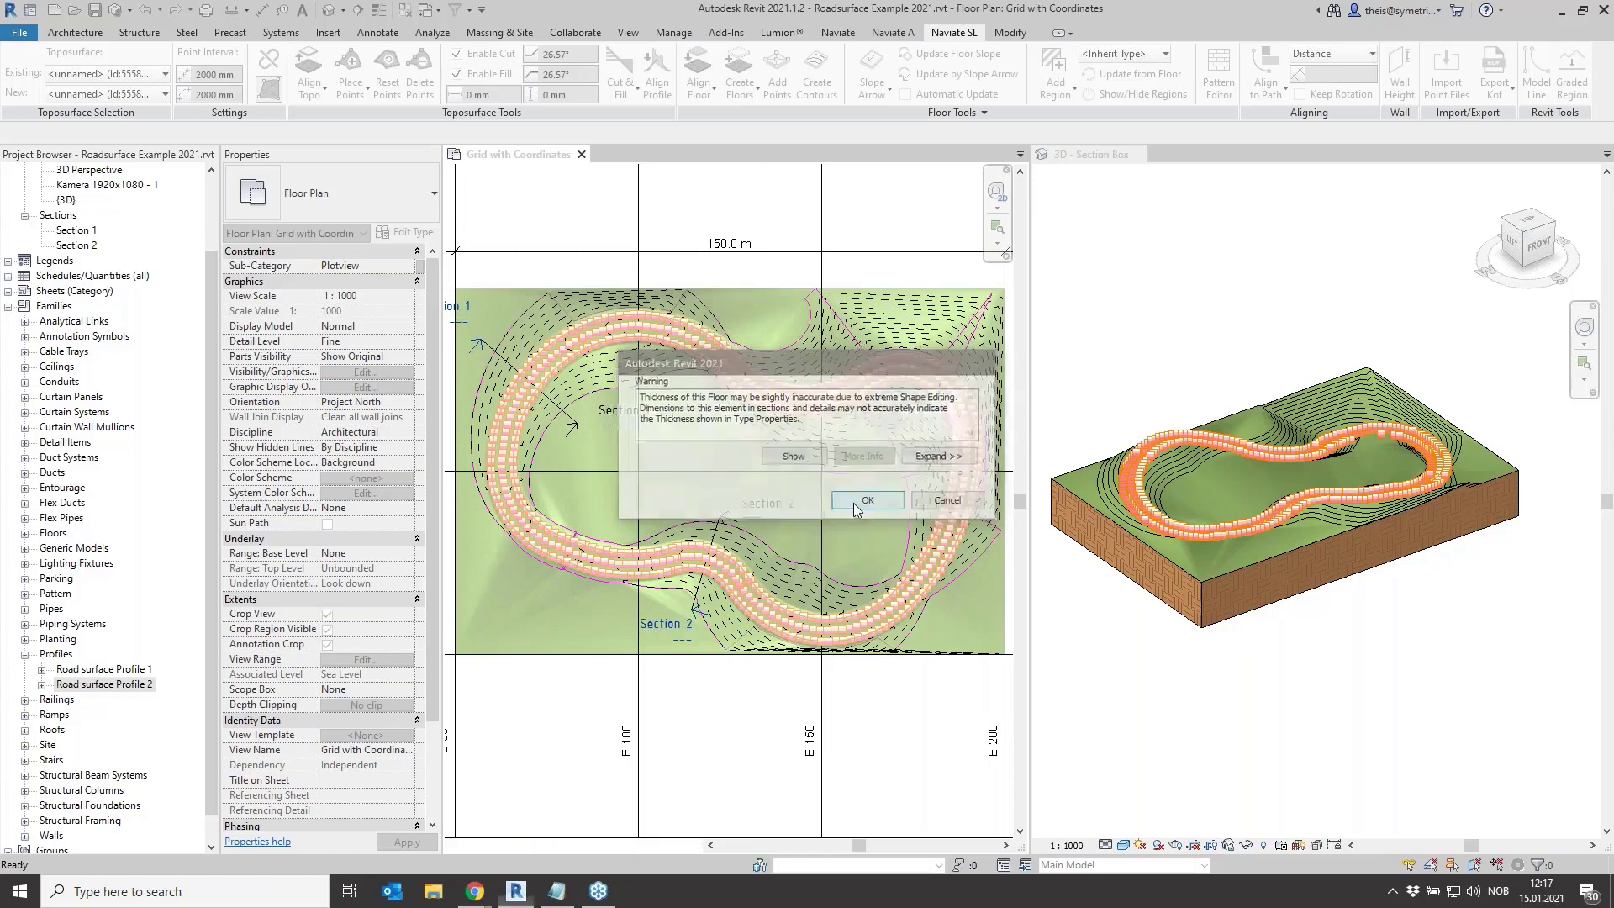
left_click(1183, 530)
scroll(1228, 548, "up", 3)
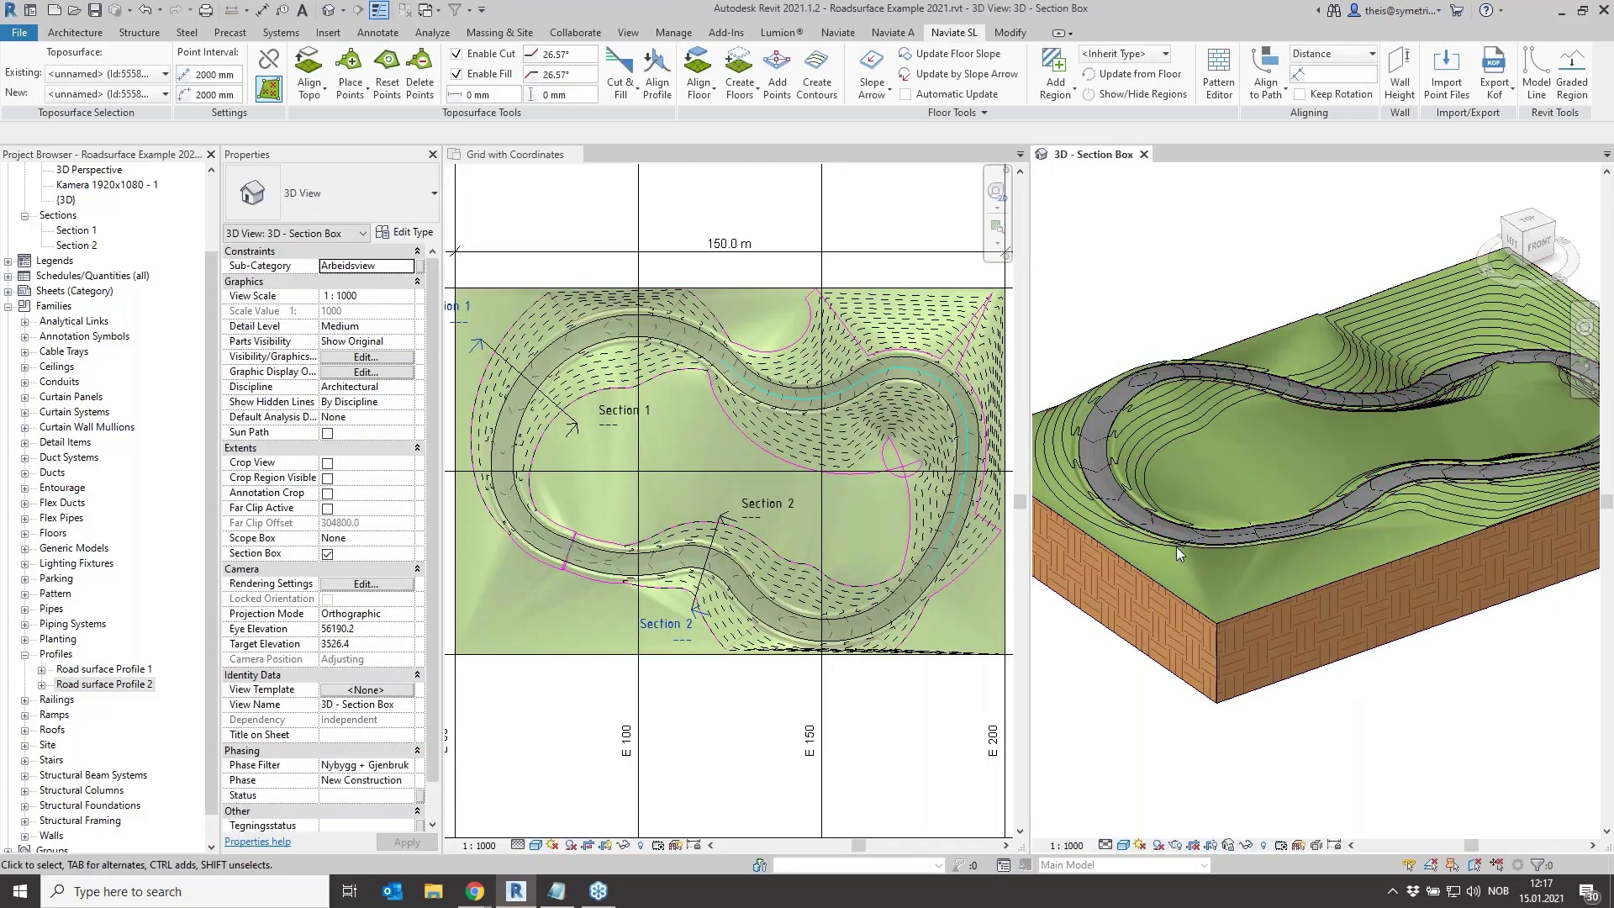
middle_click_drag(1170, 528, 1260, 405, "shift")
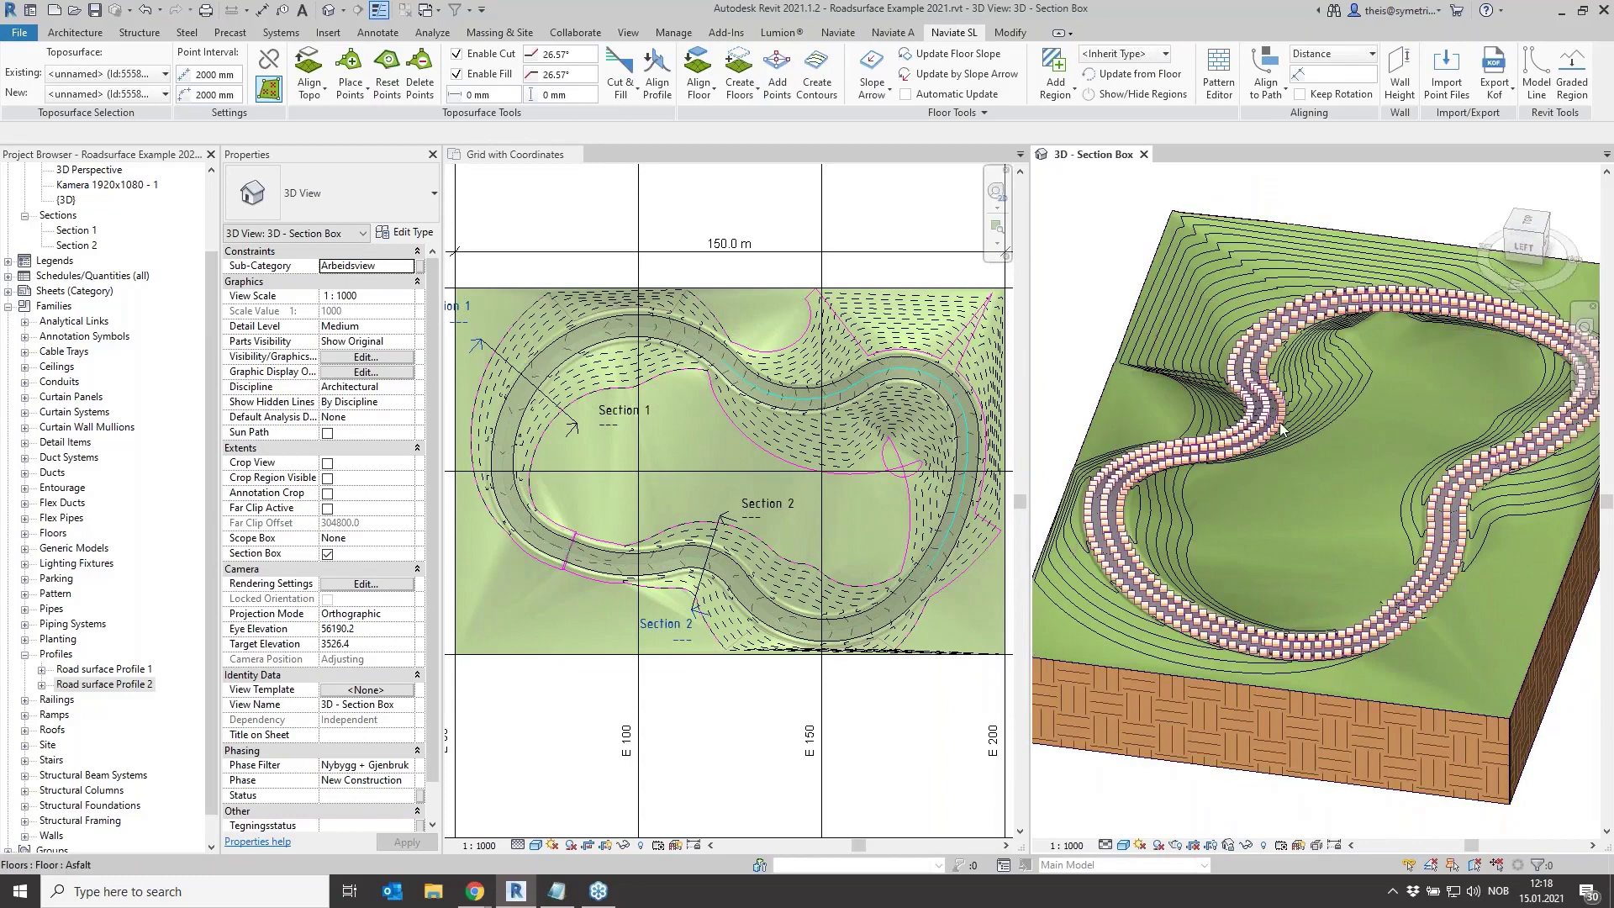
Examine the aligned road in the 3D view and its cross section in Section 1
scroll(1265, 426, "up", 5)
middle_click_drag(1265, 426, 1354, 504, "shift")
scroll(1384, 430, "down", 3)
left_click(546, 210)
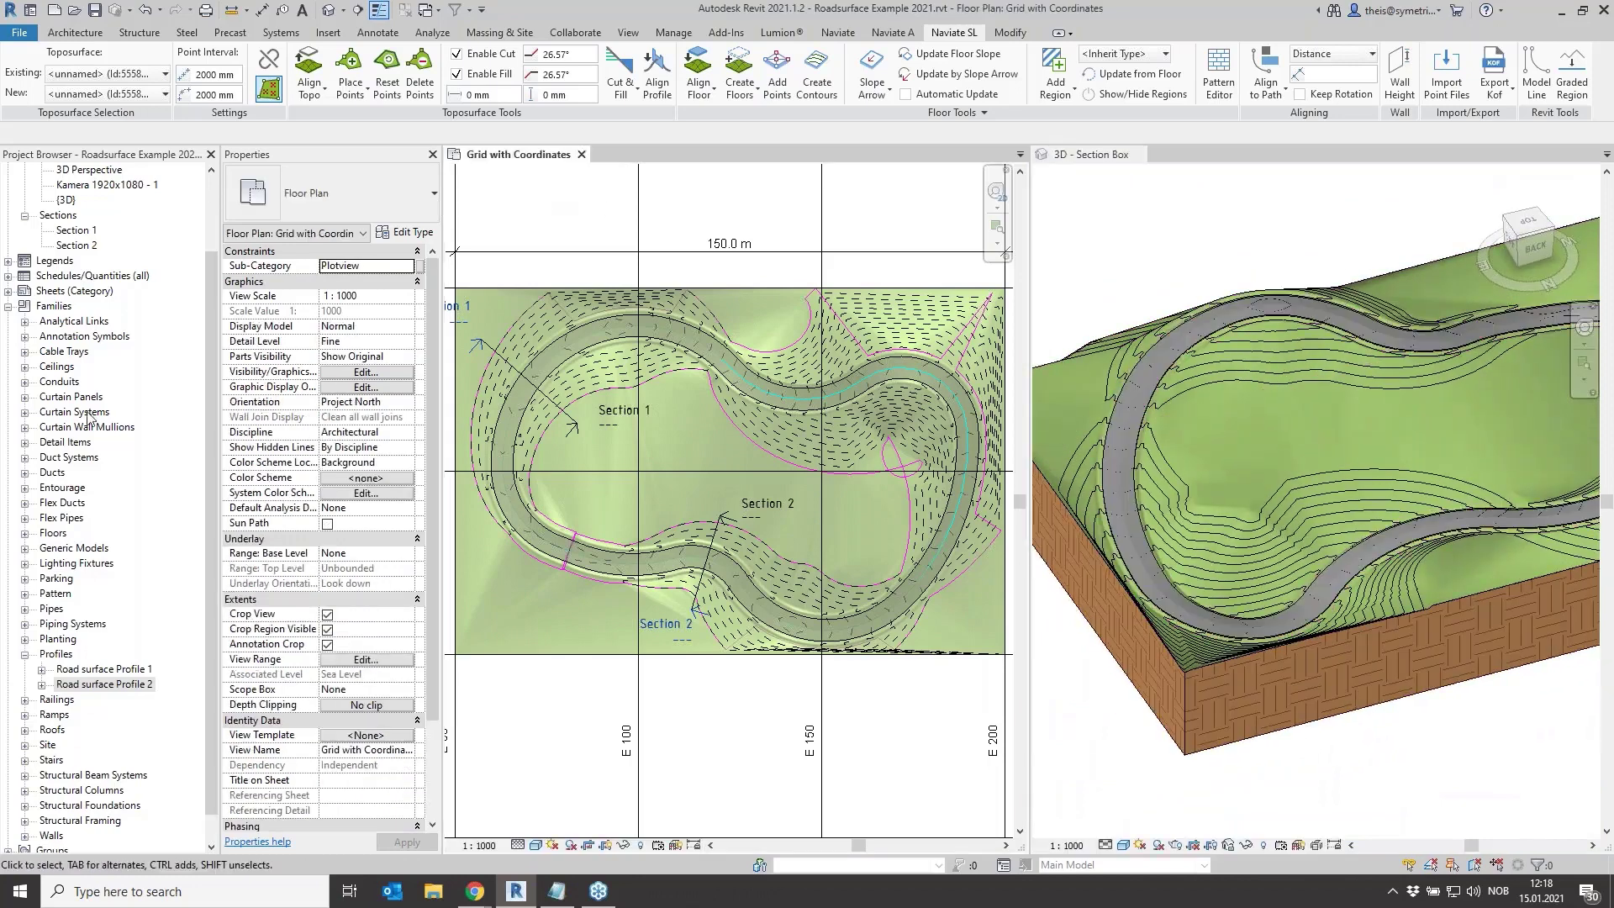
double_click(74, 230)
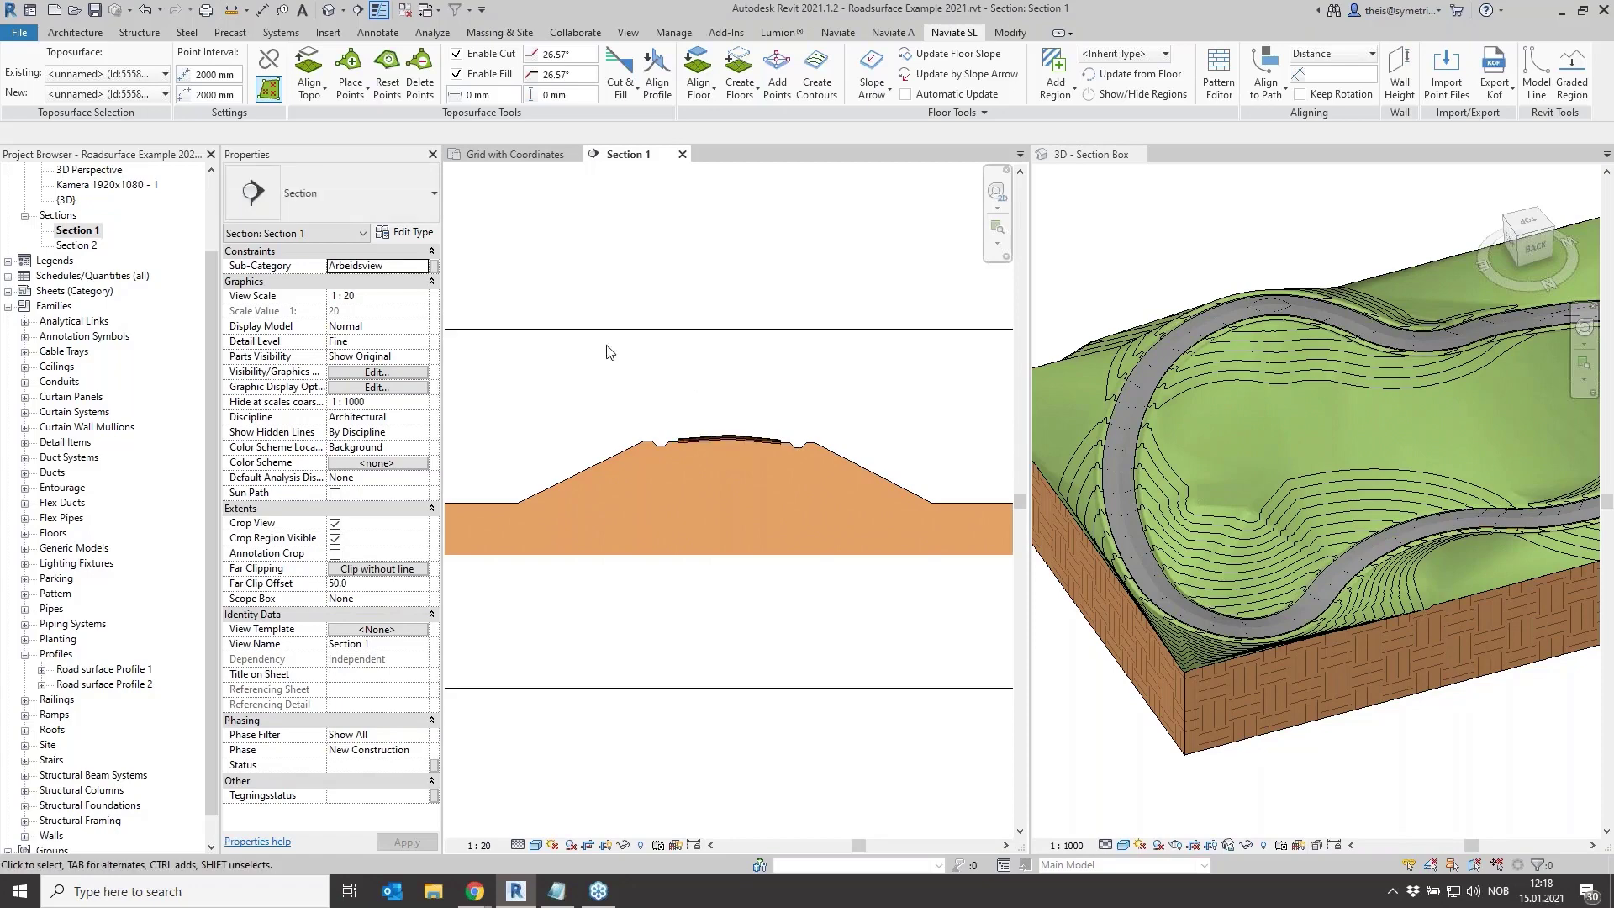
scroll(714, 421, "up", 2)
Tile the Grid with Coordinates and Section 1 views and inspect the road's cross section against the plan
left_click(517, 155)
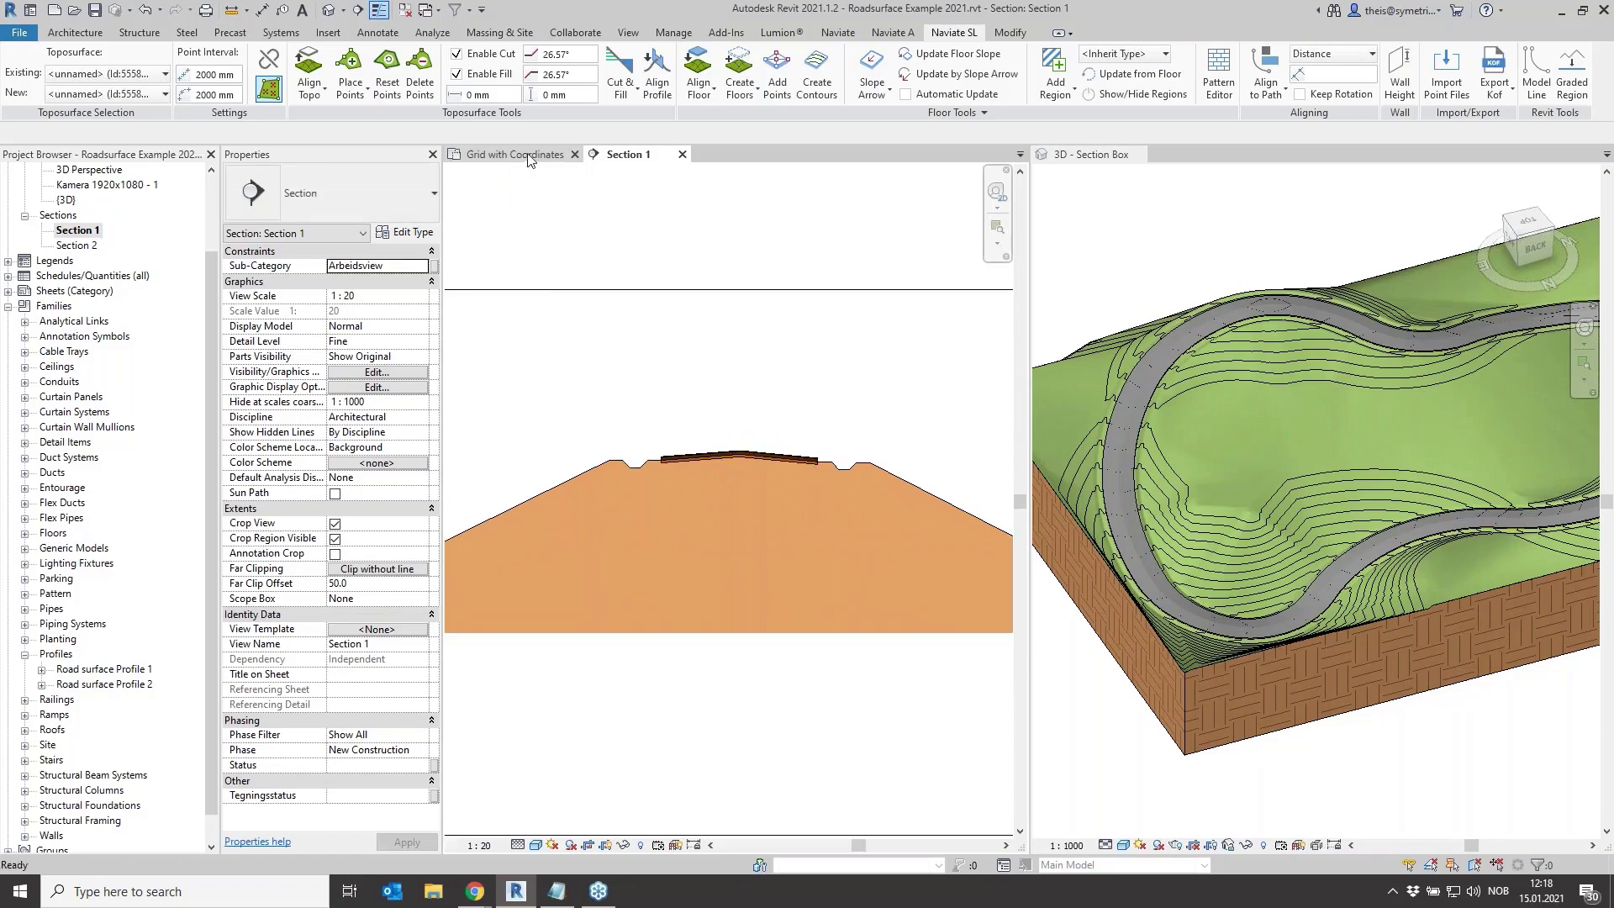
key("w")
key("t")
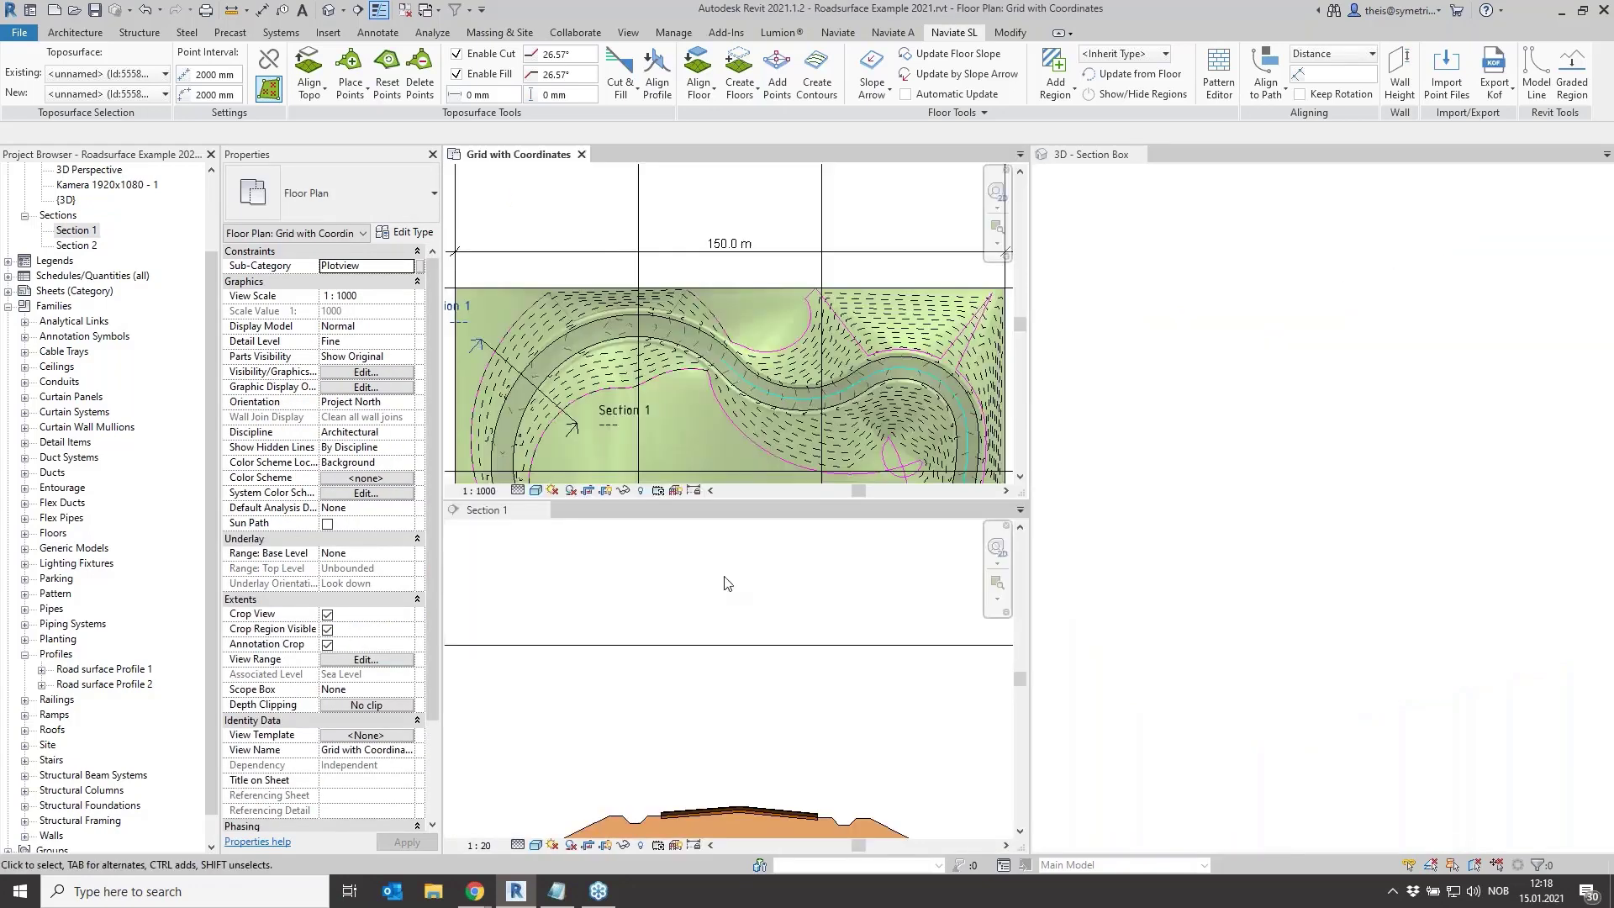
middle_click_drag(734, 357, 777, 230)
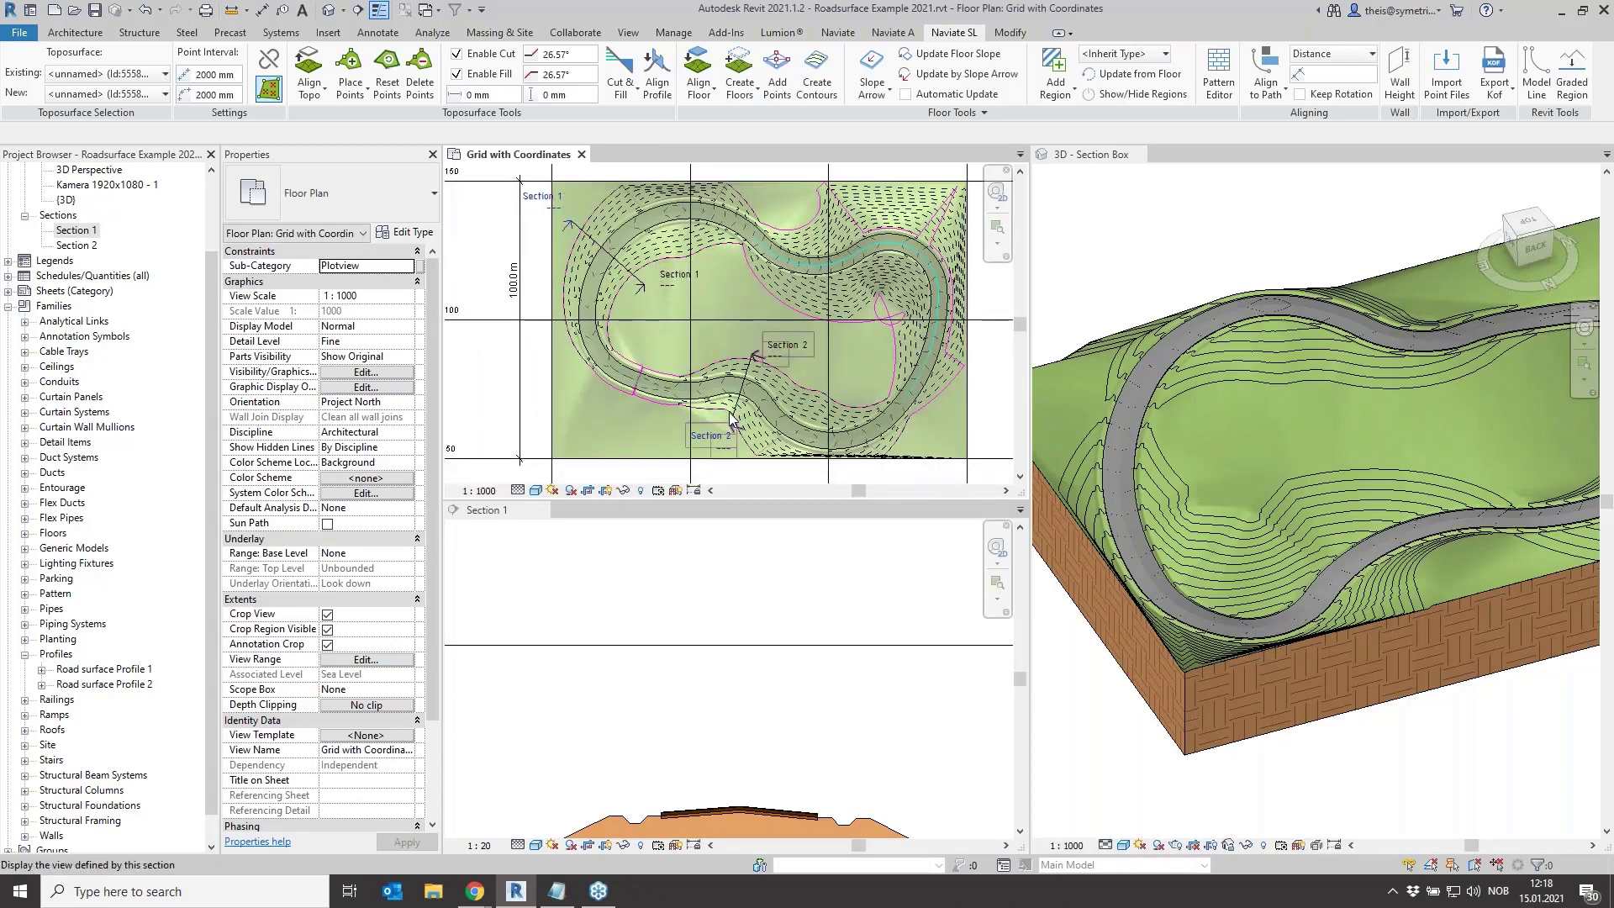
scroll(788, 706, "down", 2)
left_click(788, 706)
scroll(724, 639, "up", 4)
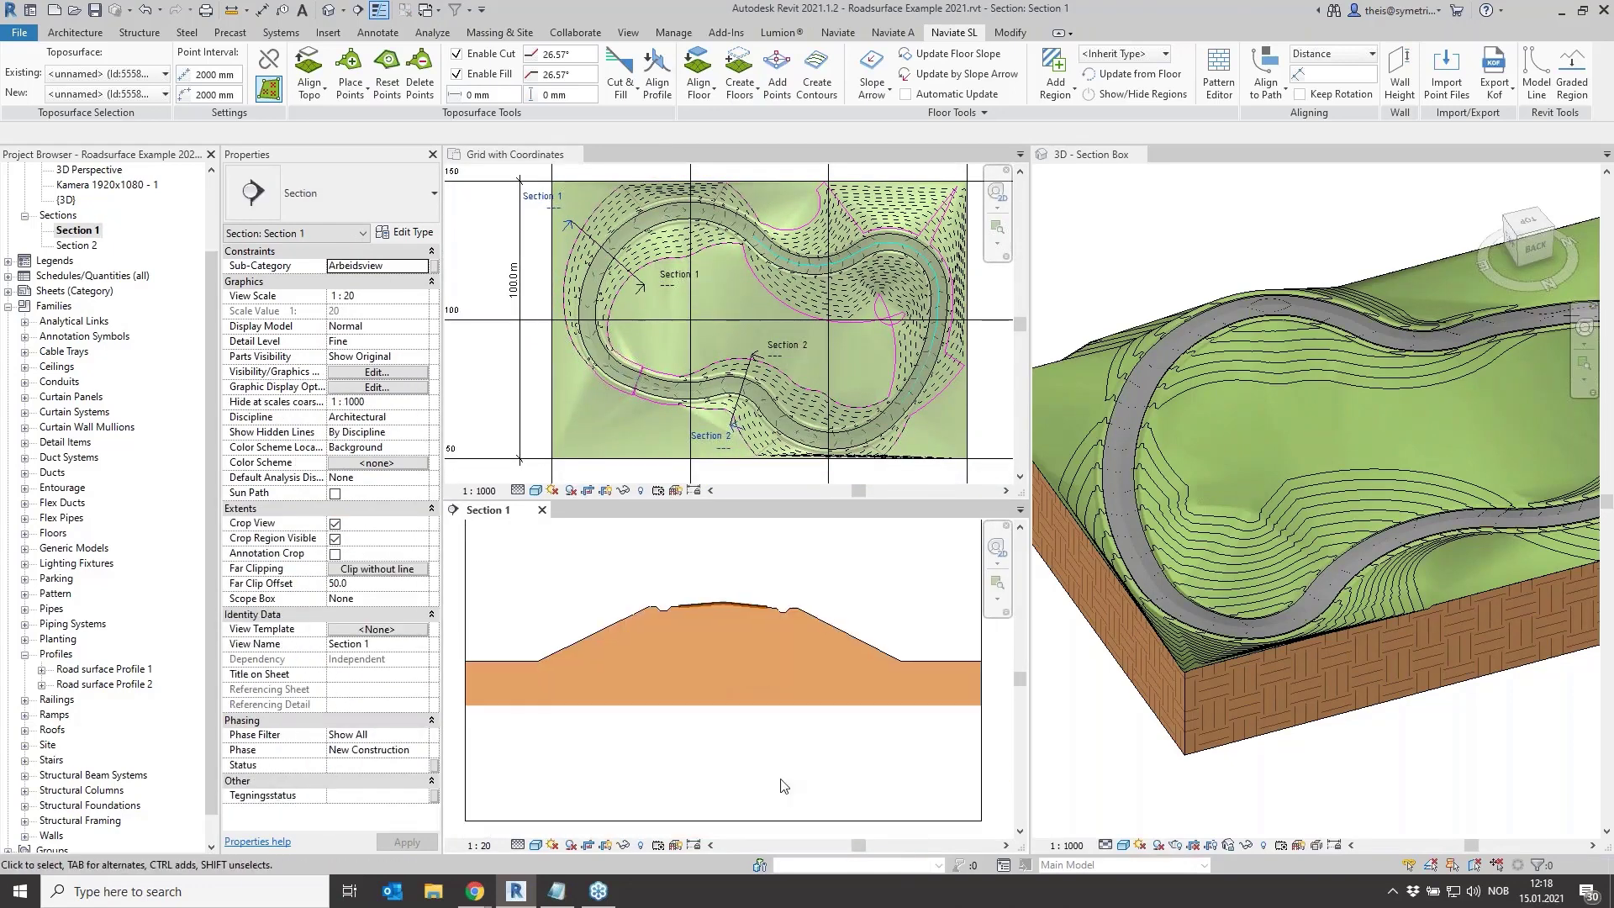
scroll(694, 658, "up", 1)
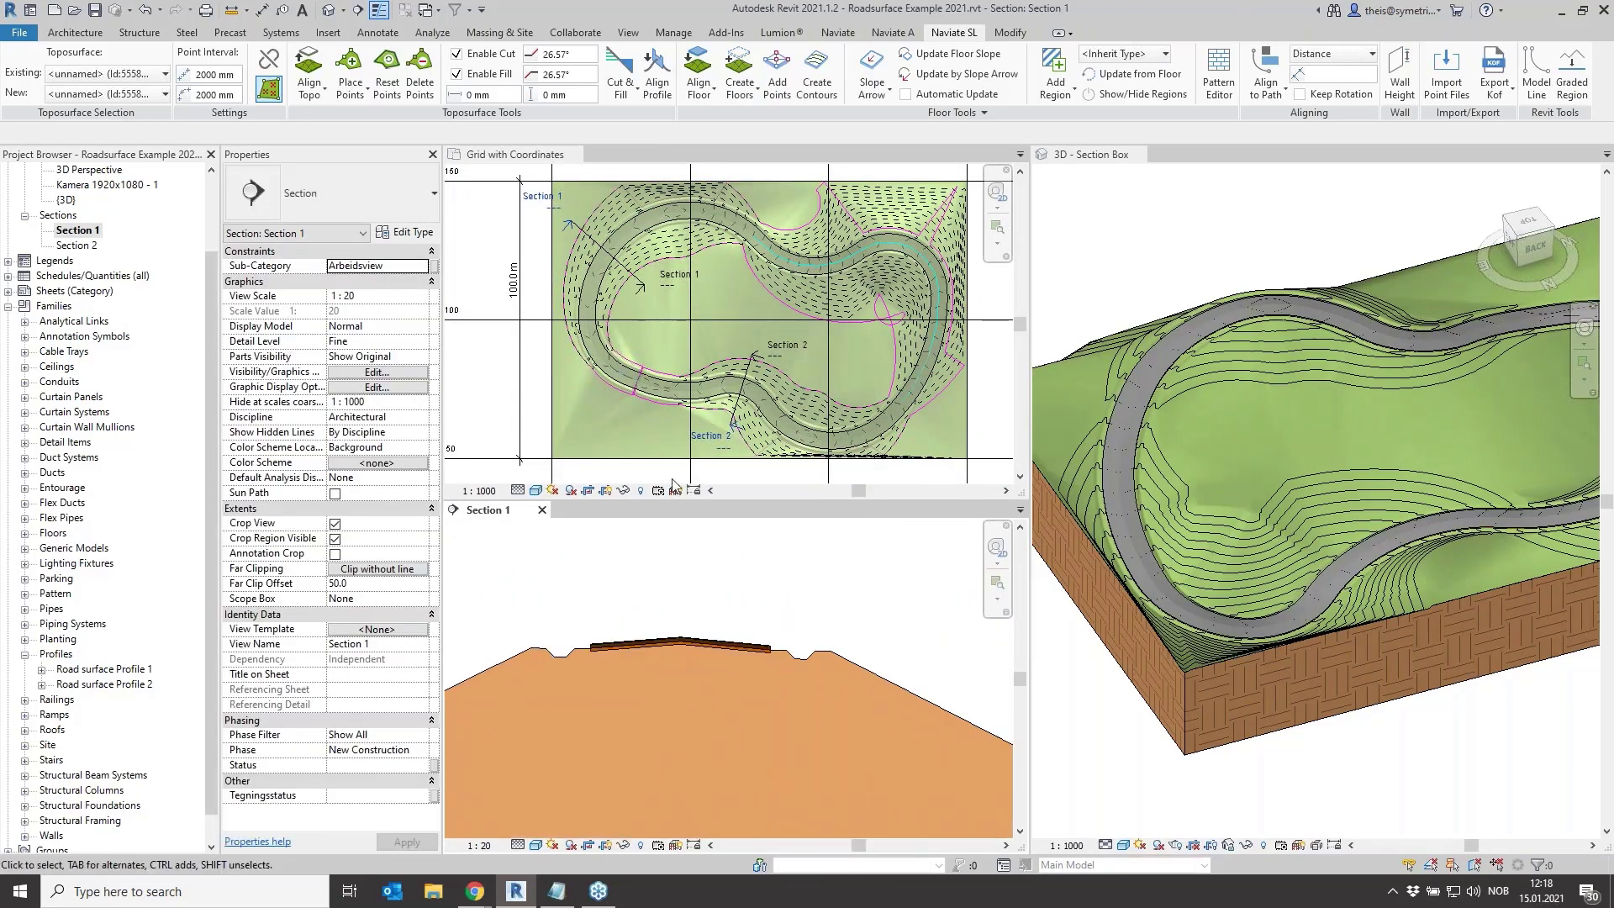
Open Section 2, inspect the road's cross section there, and close both section views
double_click(83, 246)
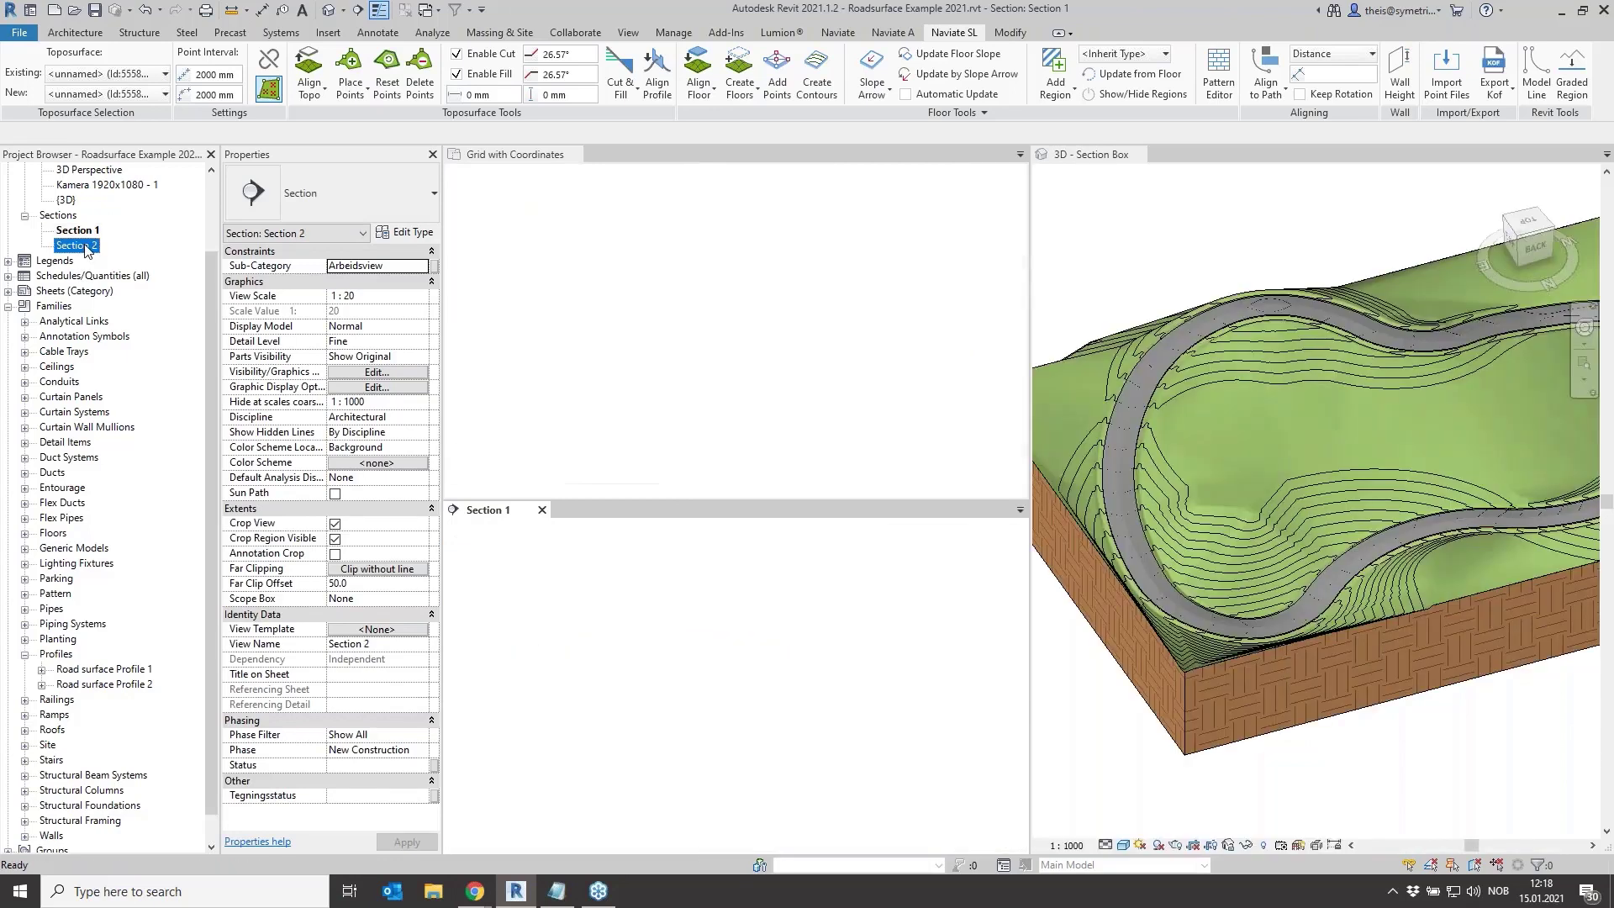
scroll(781, 647, "up", 2)
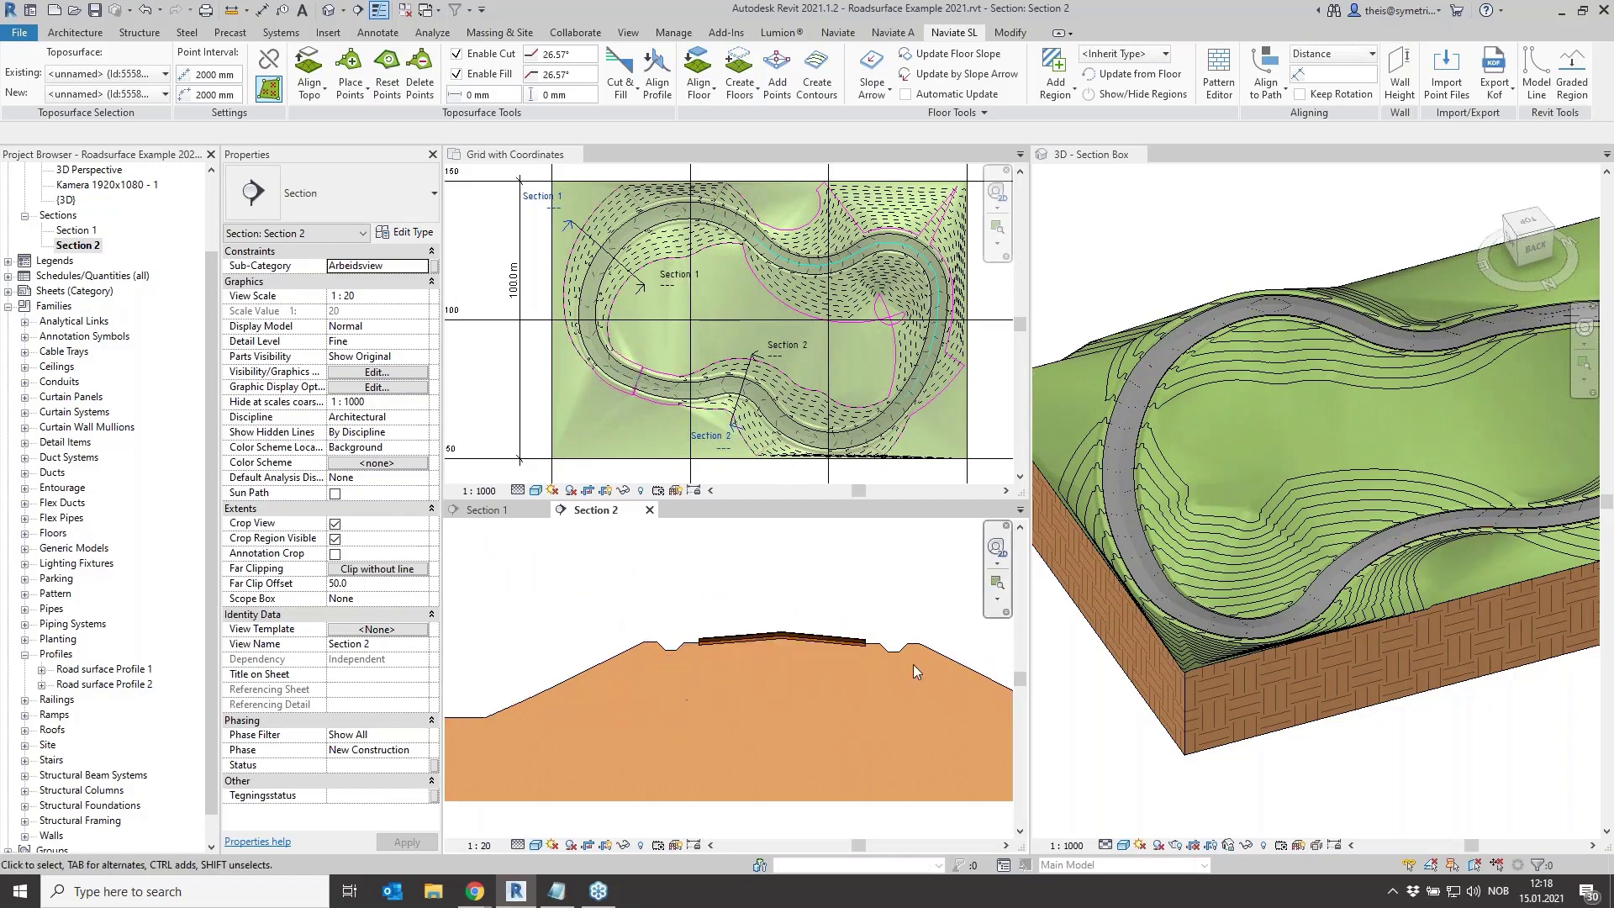
scroll(760, 667, "up", 2)
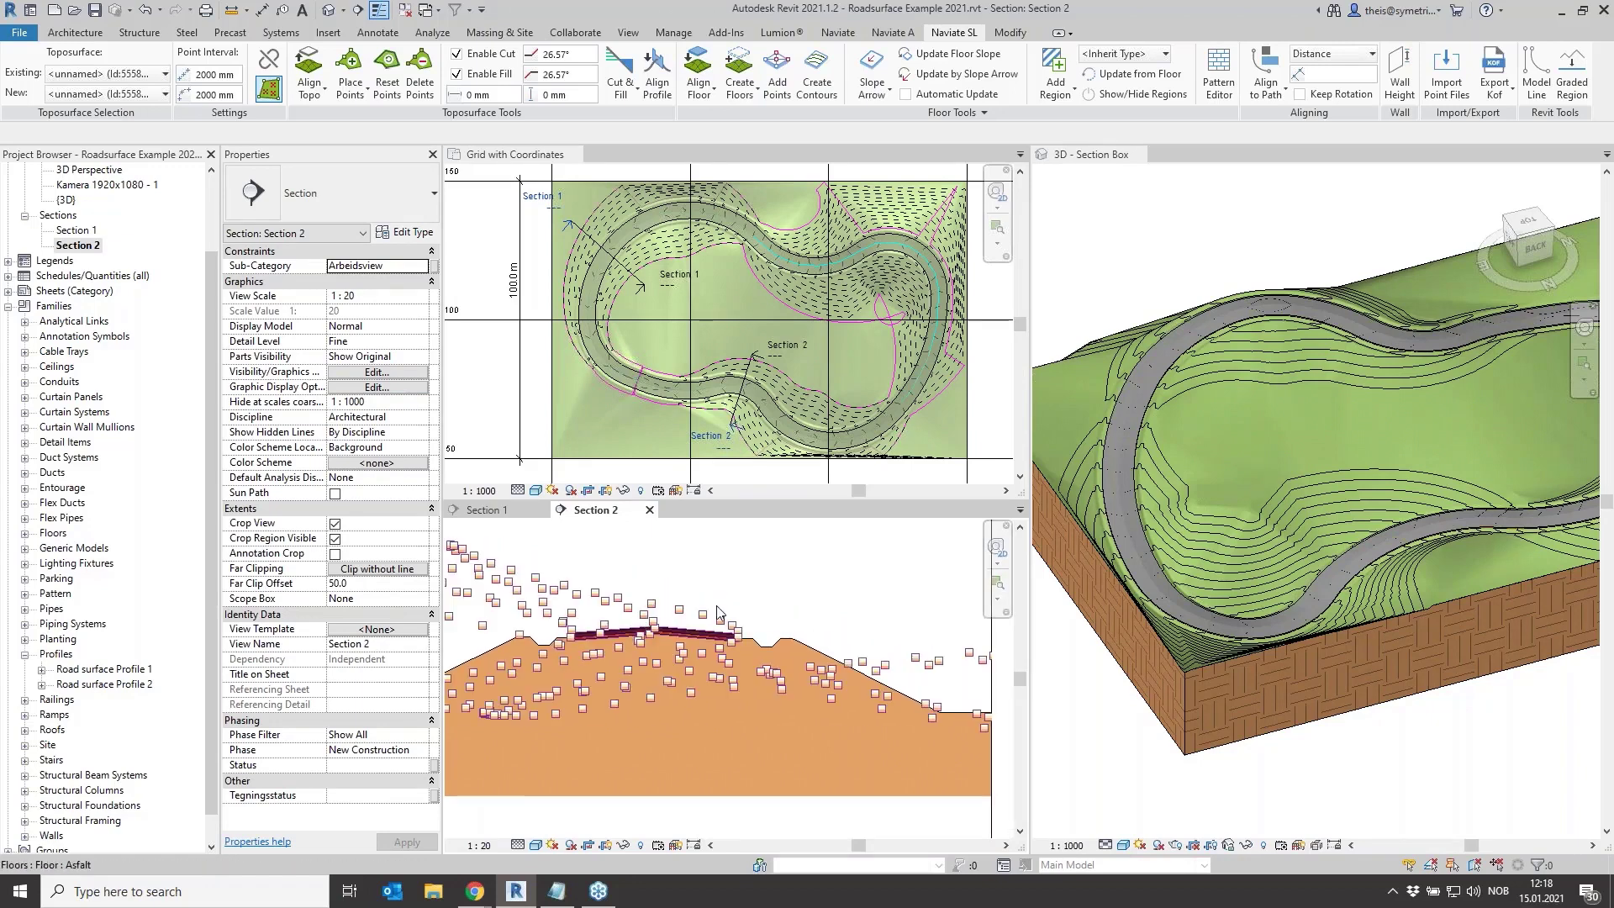
middle_click_drag(729, 643, 808, 618)
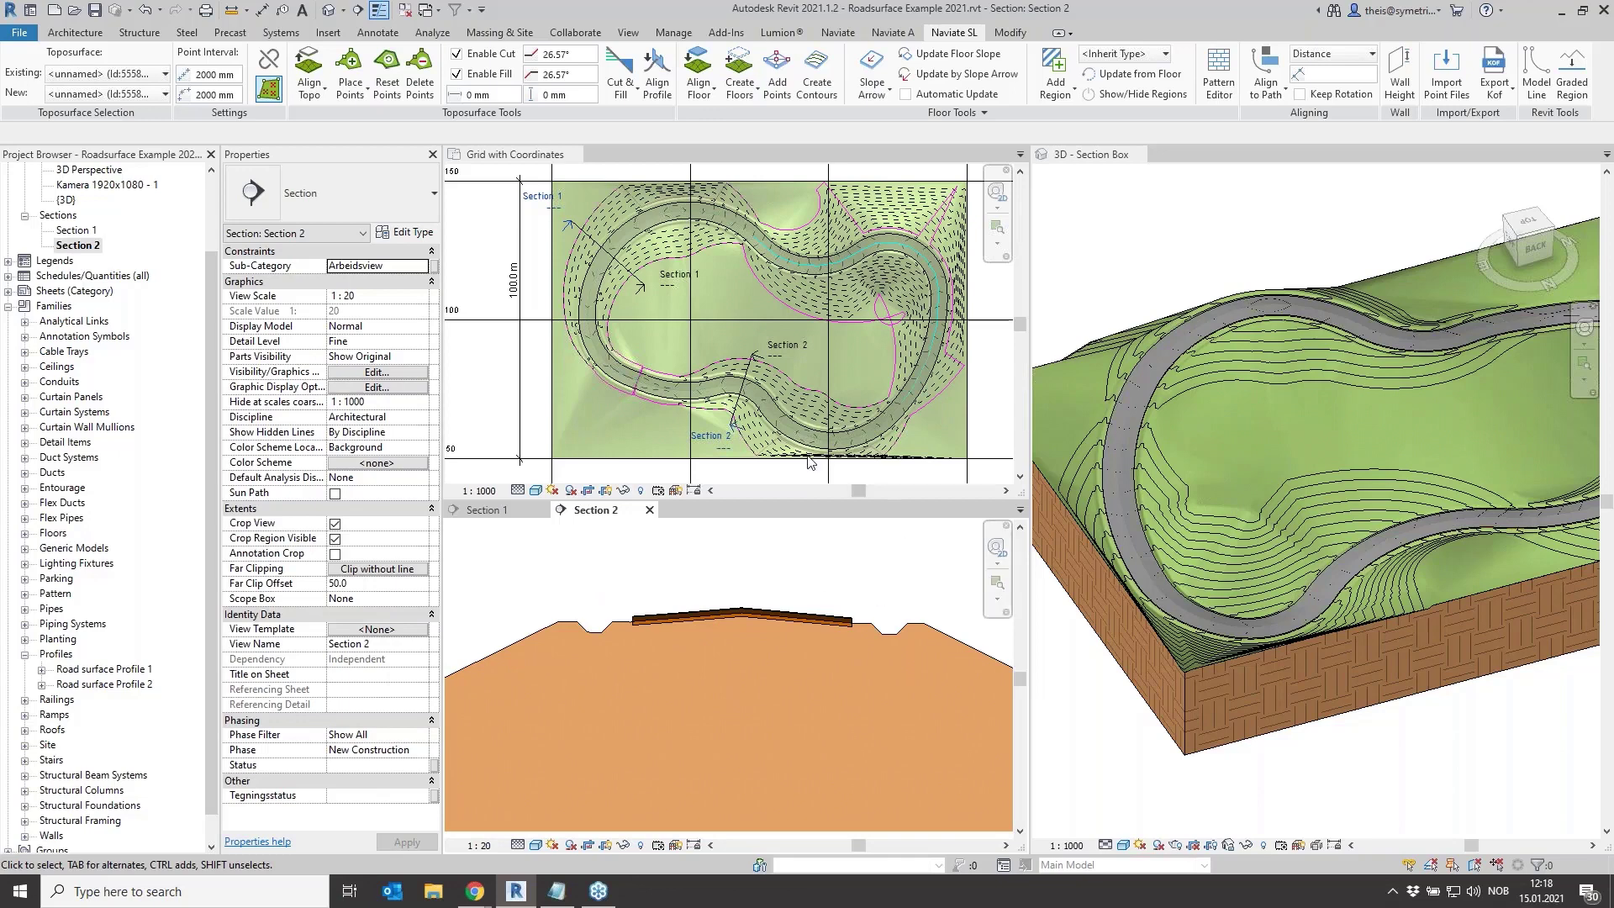
left_click(650, 510)
left_click(546, 510)
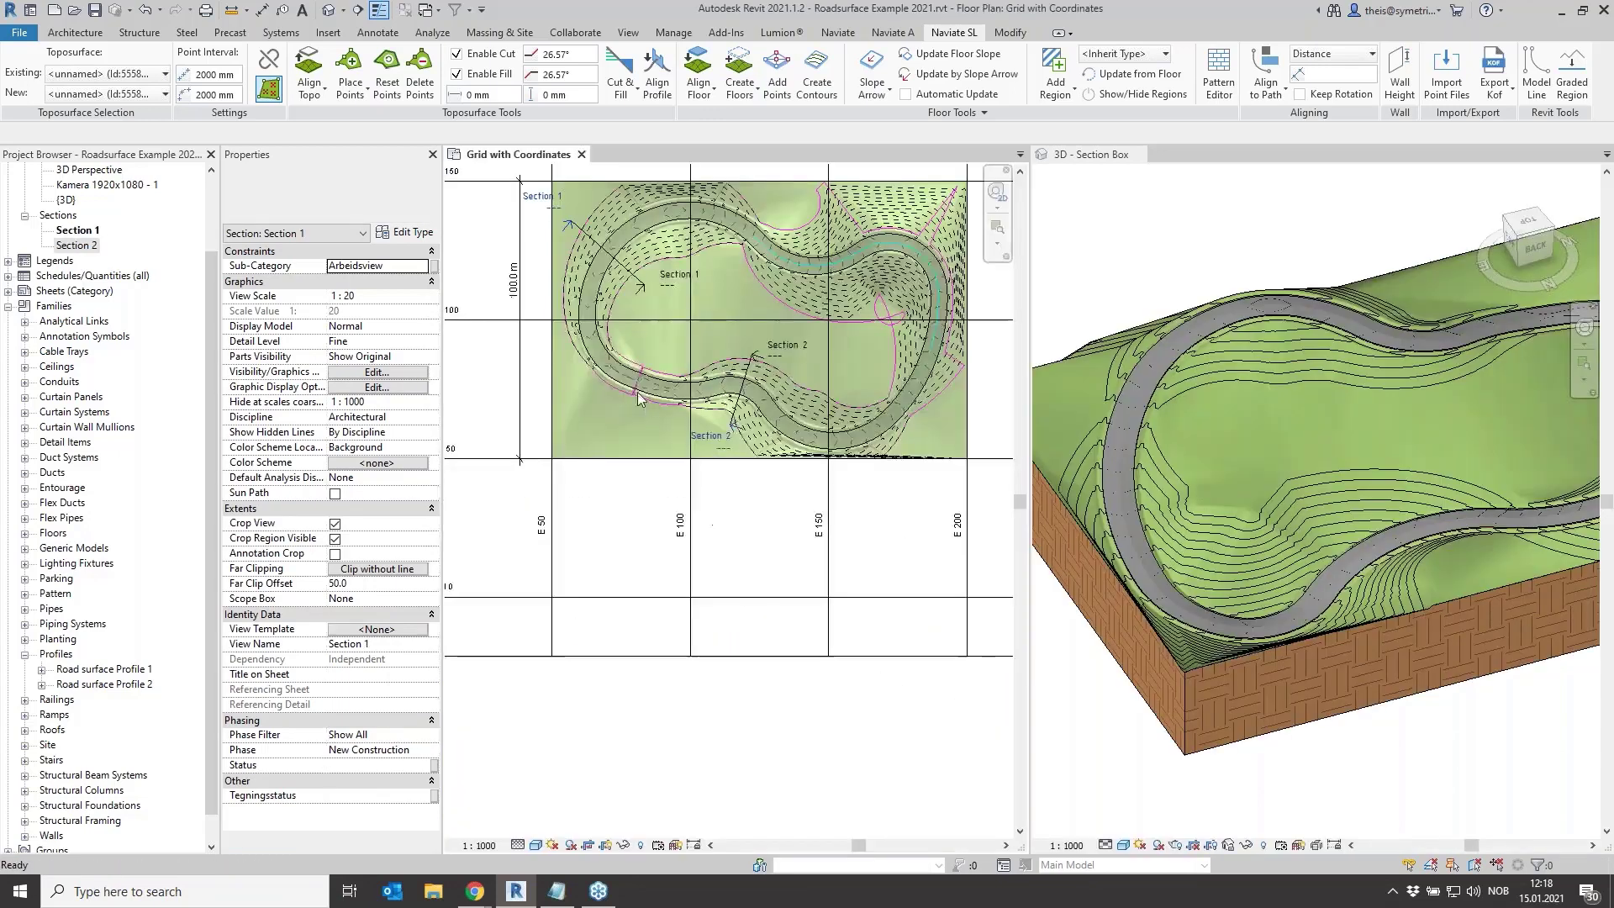
Reopen Align Profile on the road centerline, turn off Snap to Grid, and move the 70000 mm point to about 75510 mm at 12706 mm height
scroll(593, 448, "up", 4)
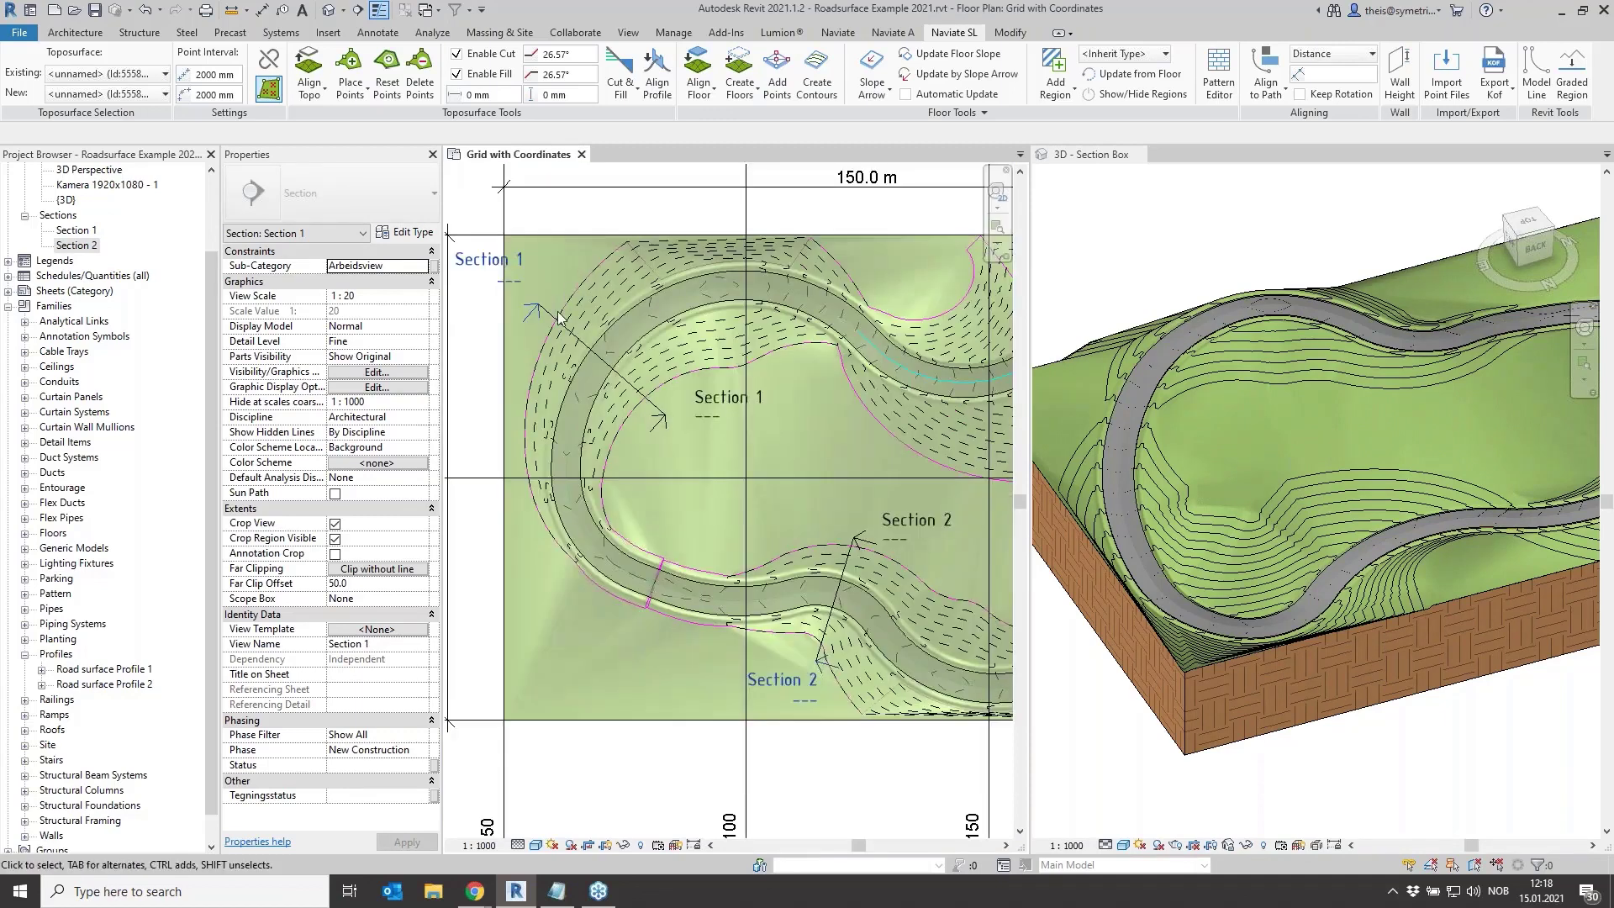
left_click(622, 382)
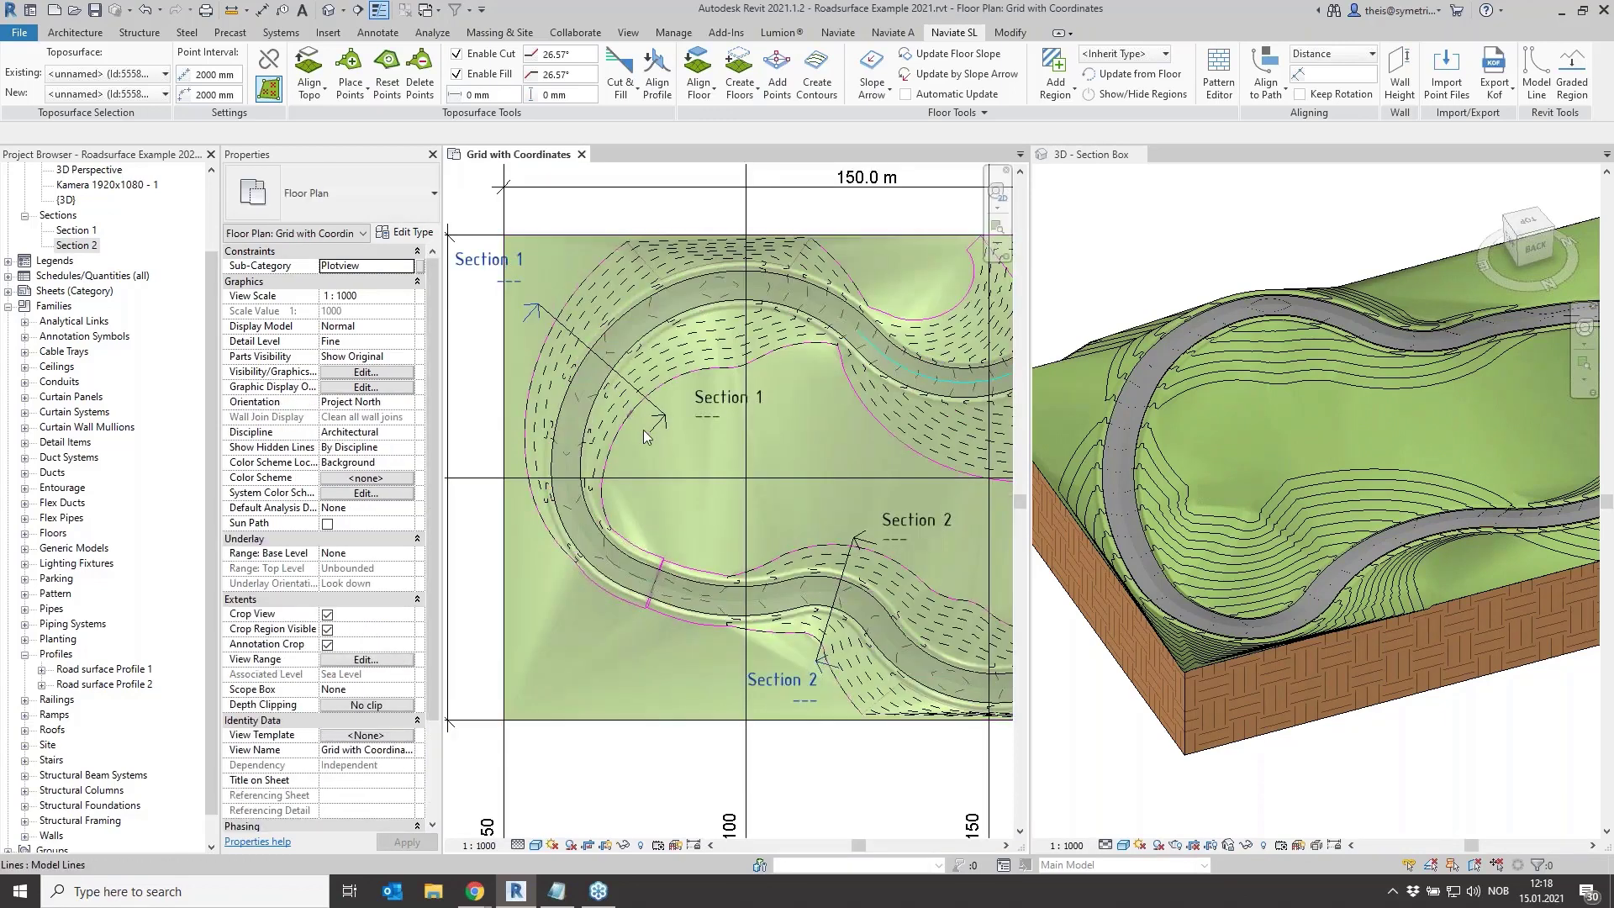
left_click(657, 75)
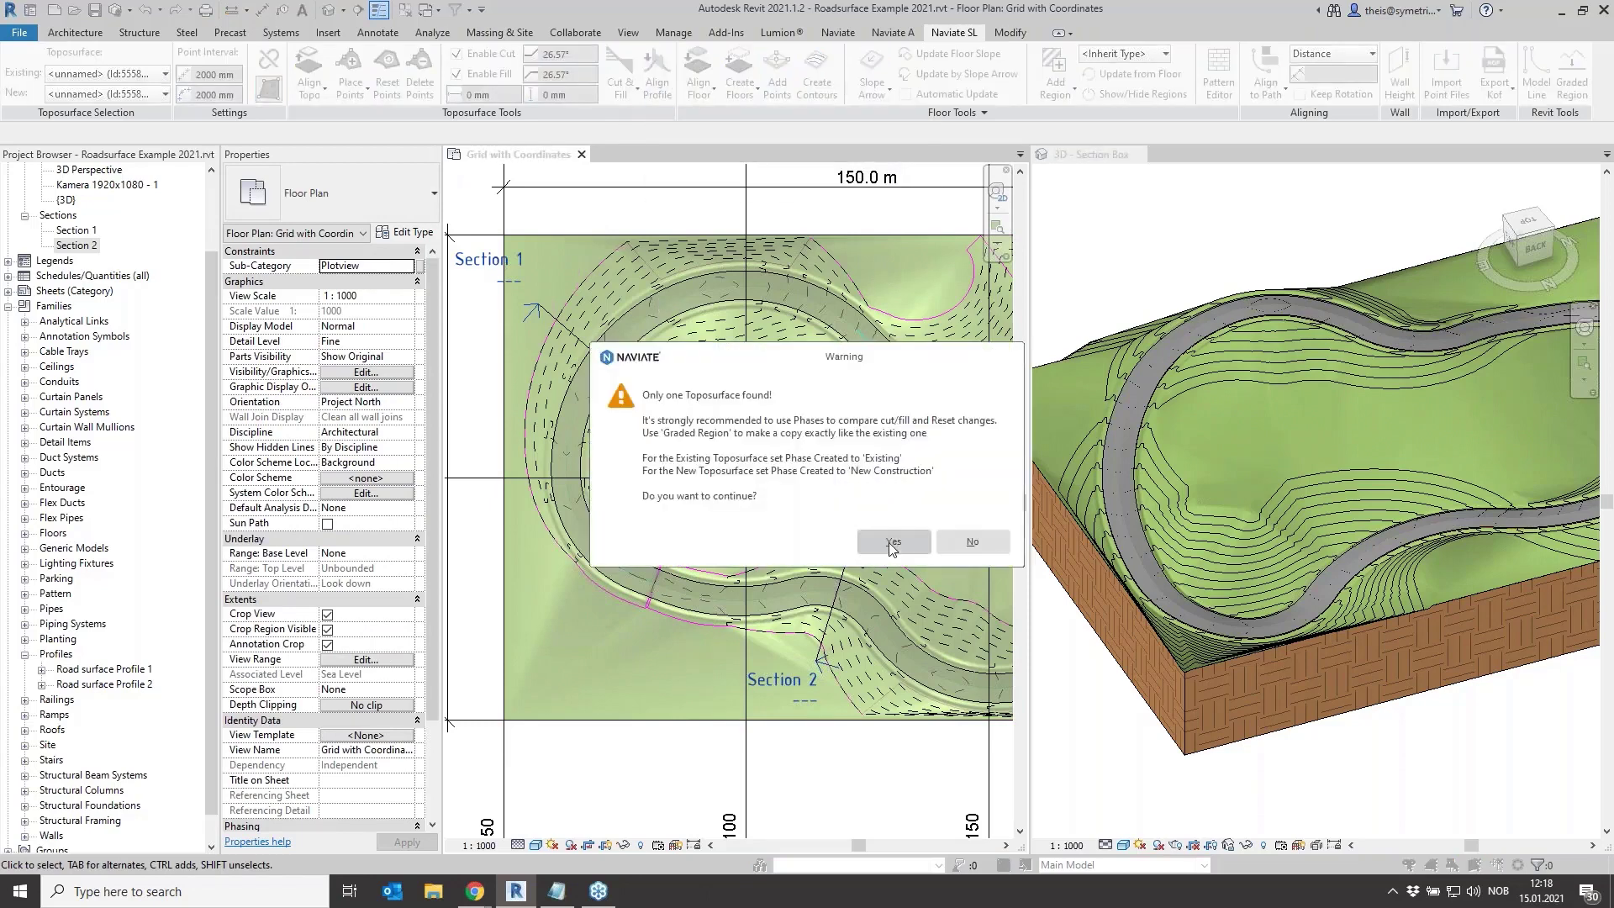
left_click(894, 541)
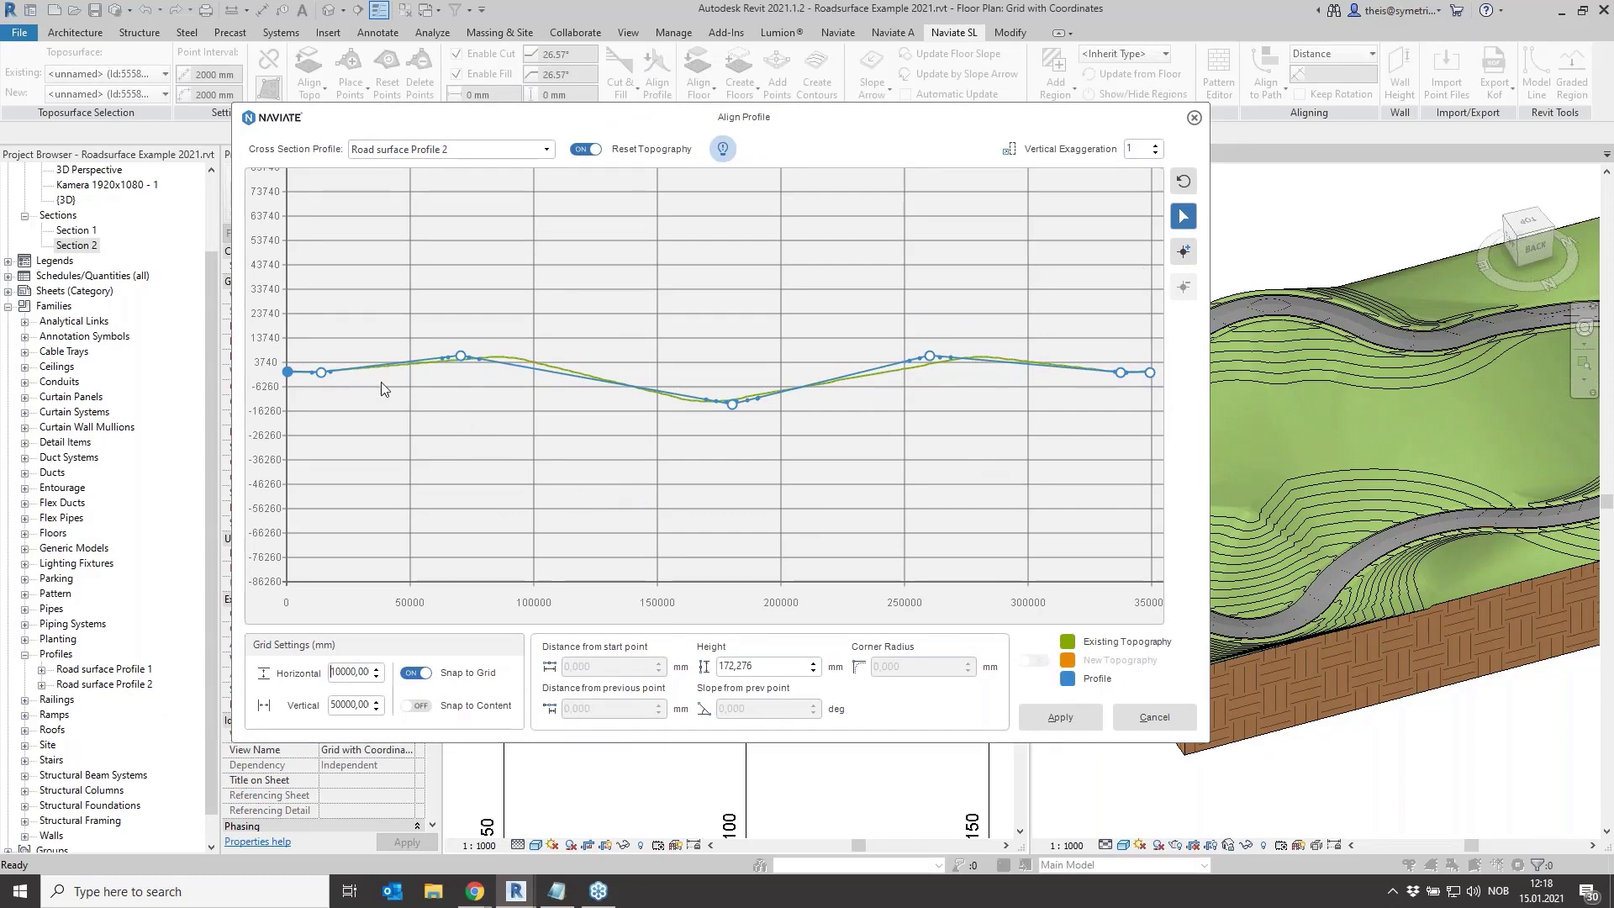
left_click(460, 354)
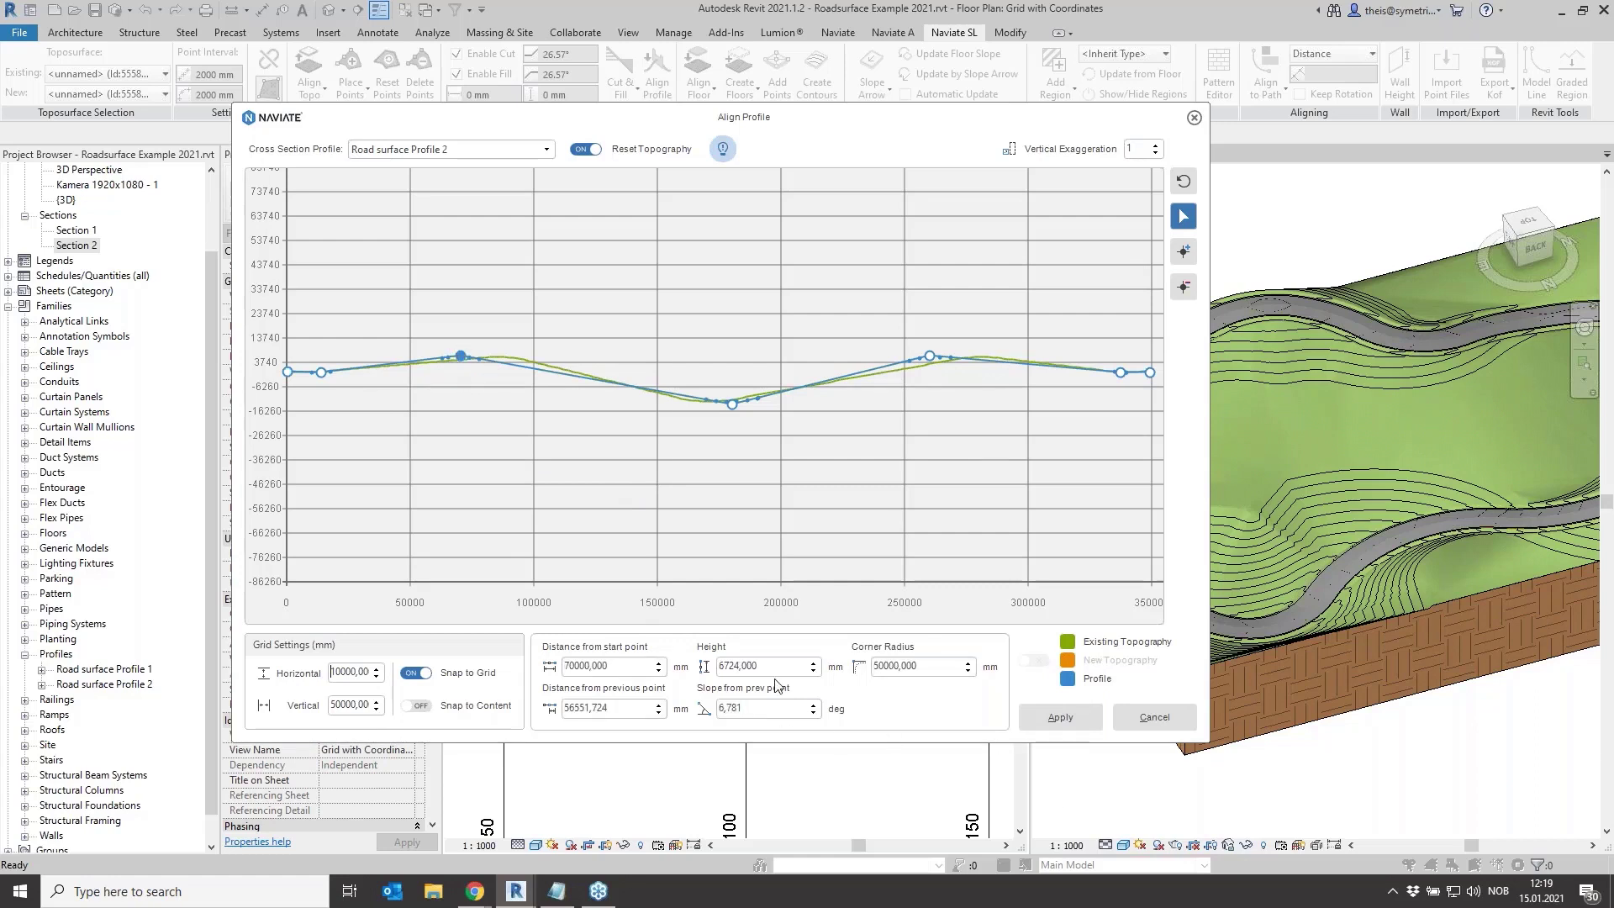
double_click(724, 665)
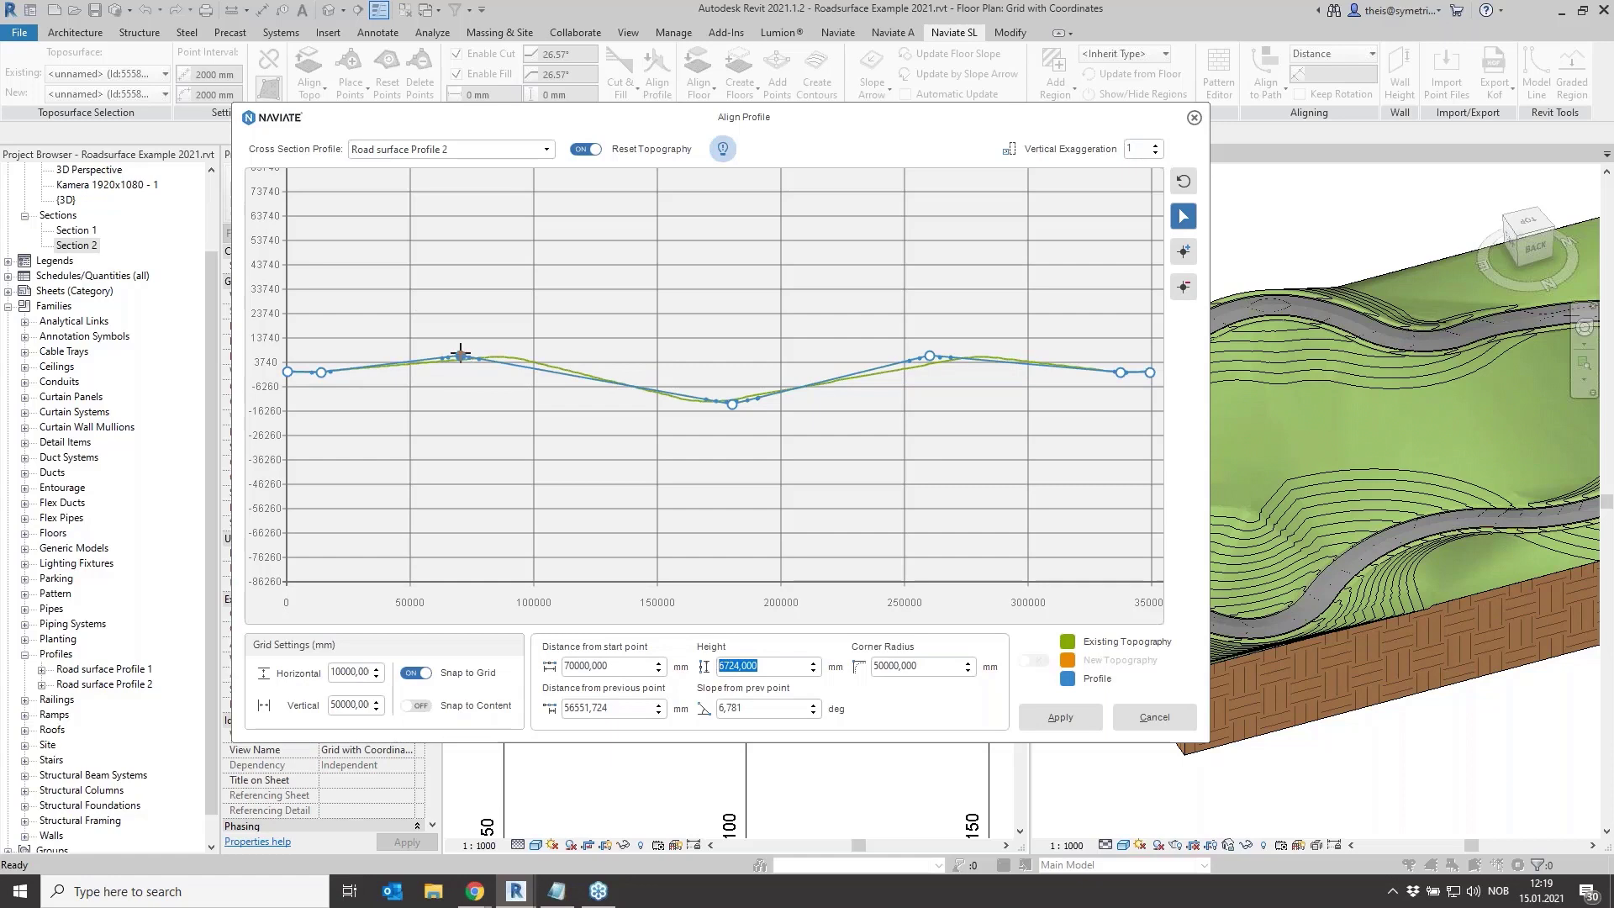
left_click_drag(460, 355, 411, 339)
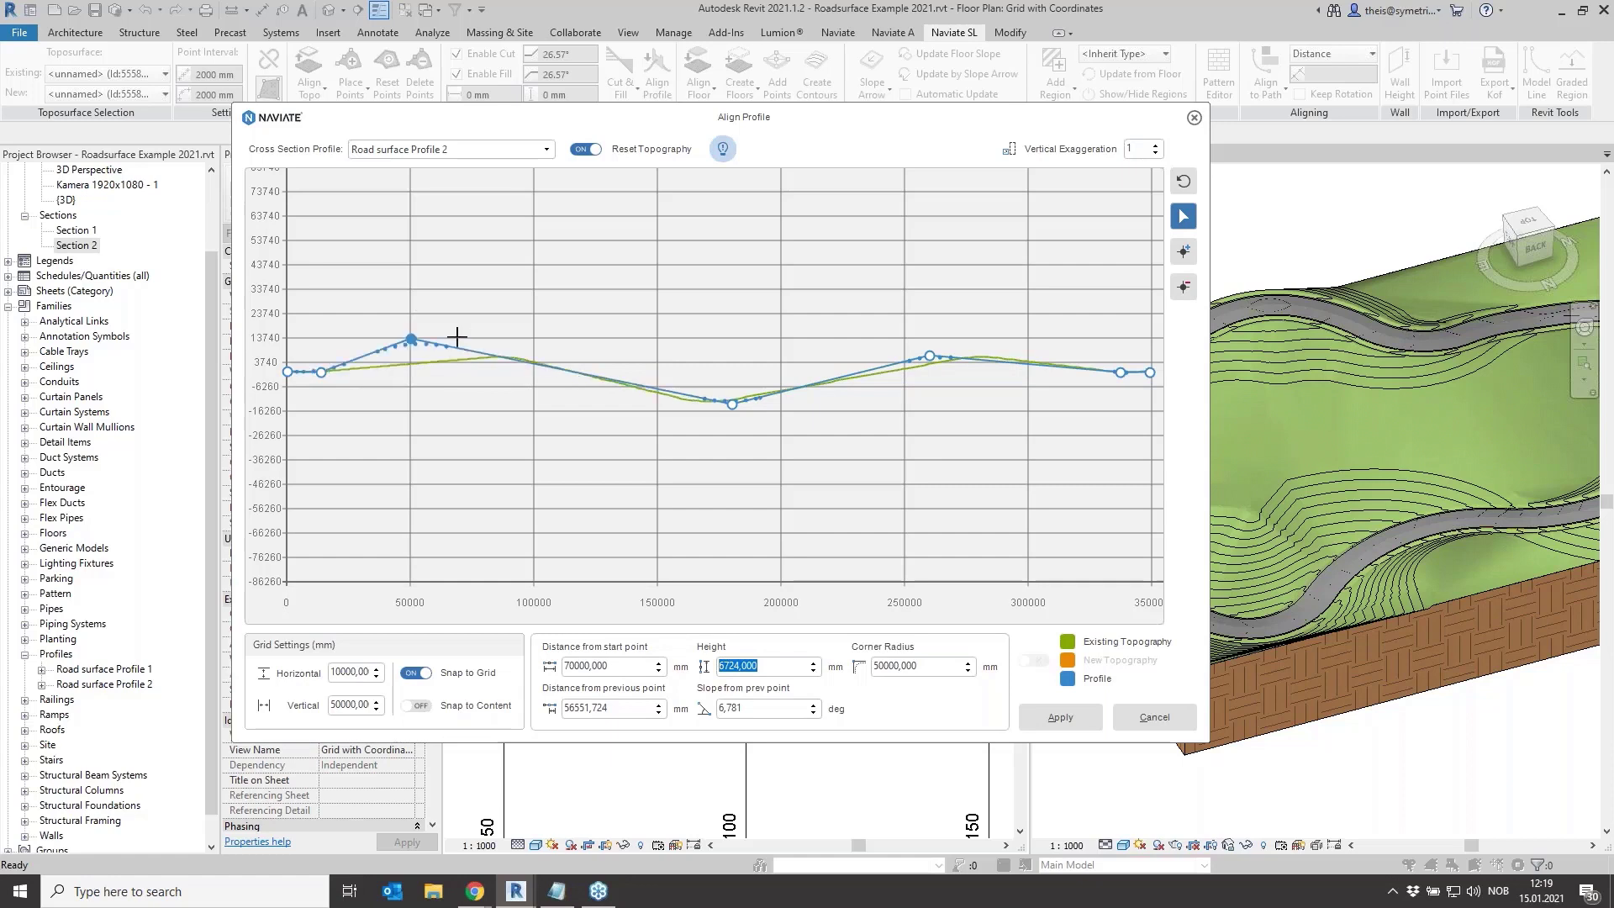
left_click(414, 676)
left_click_drag(412, 341, 464, 345)
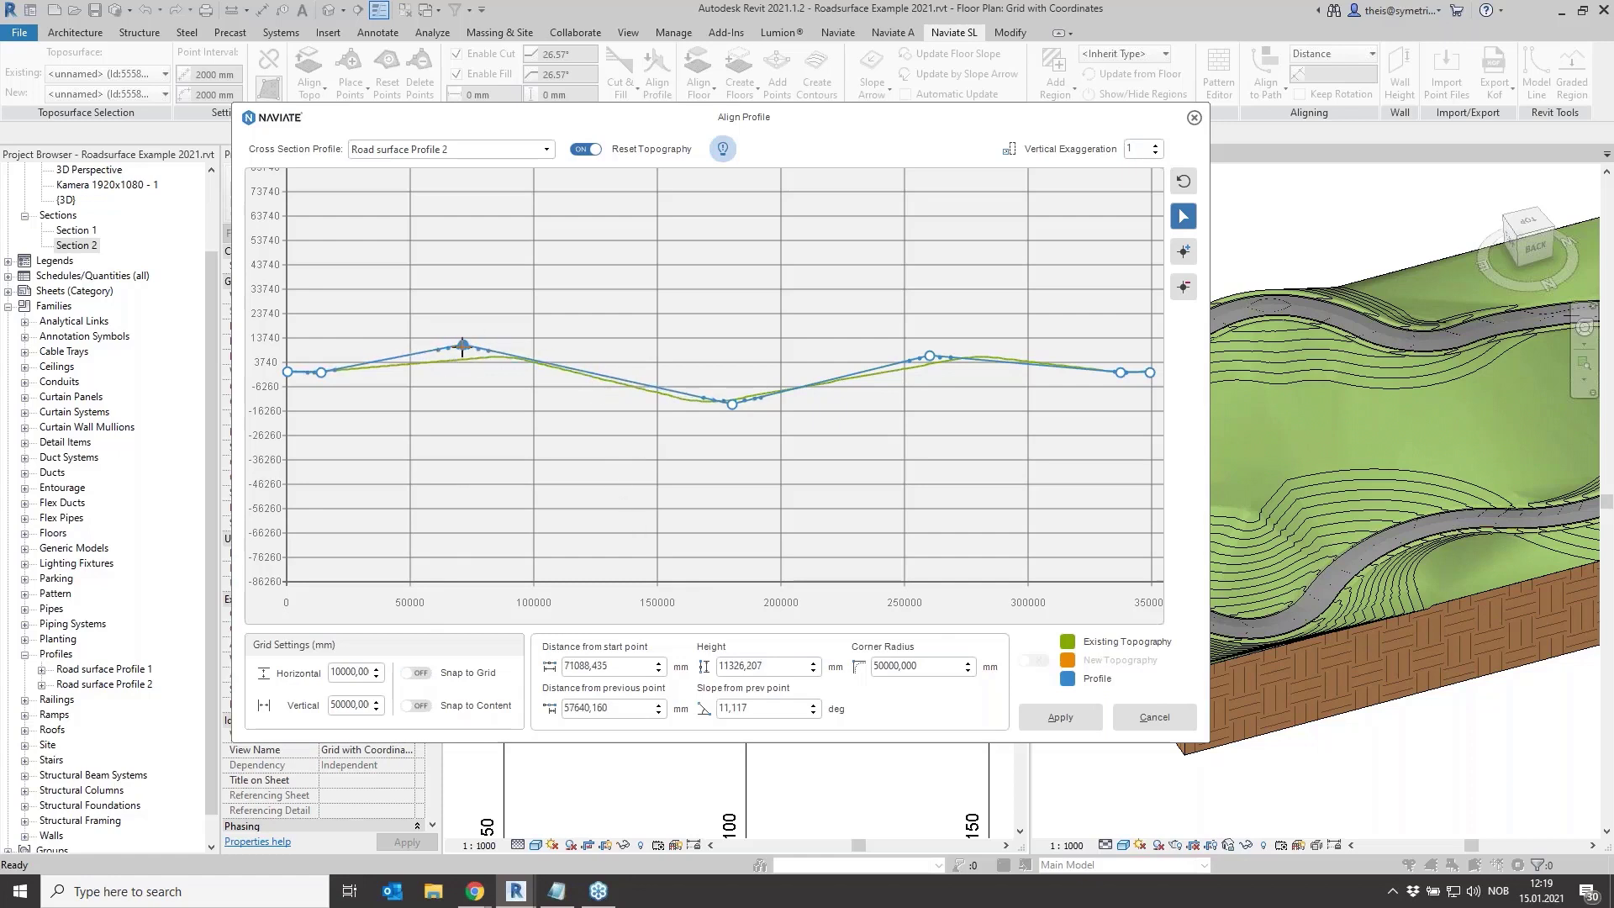
left_click_drag(462, 344, 475, 342)
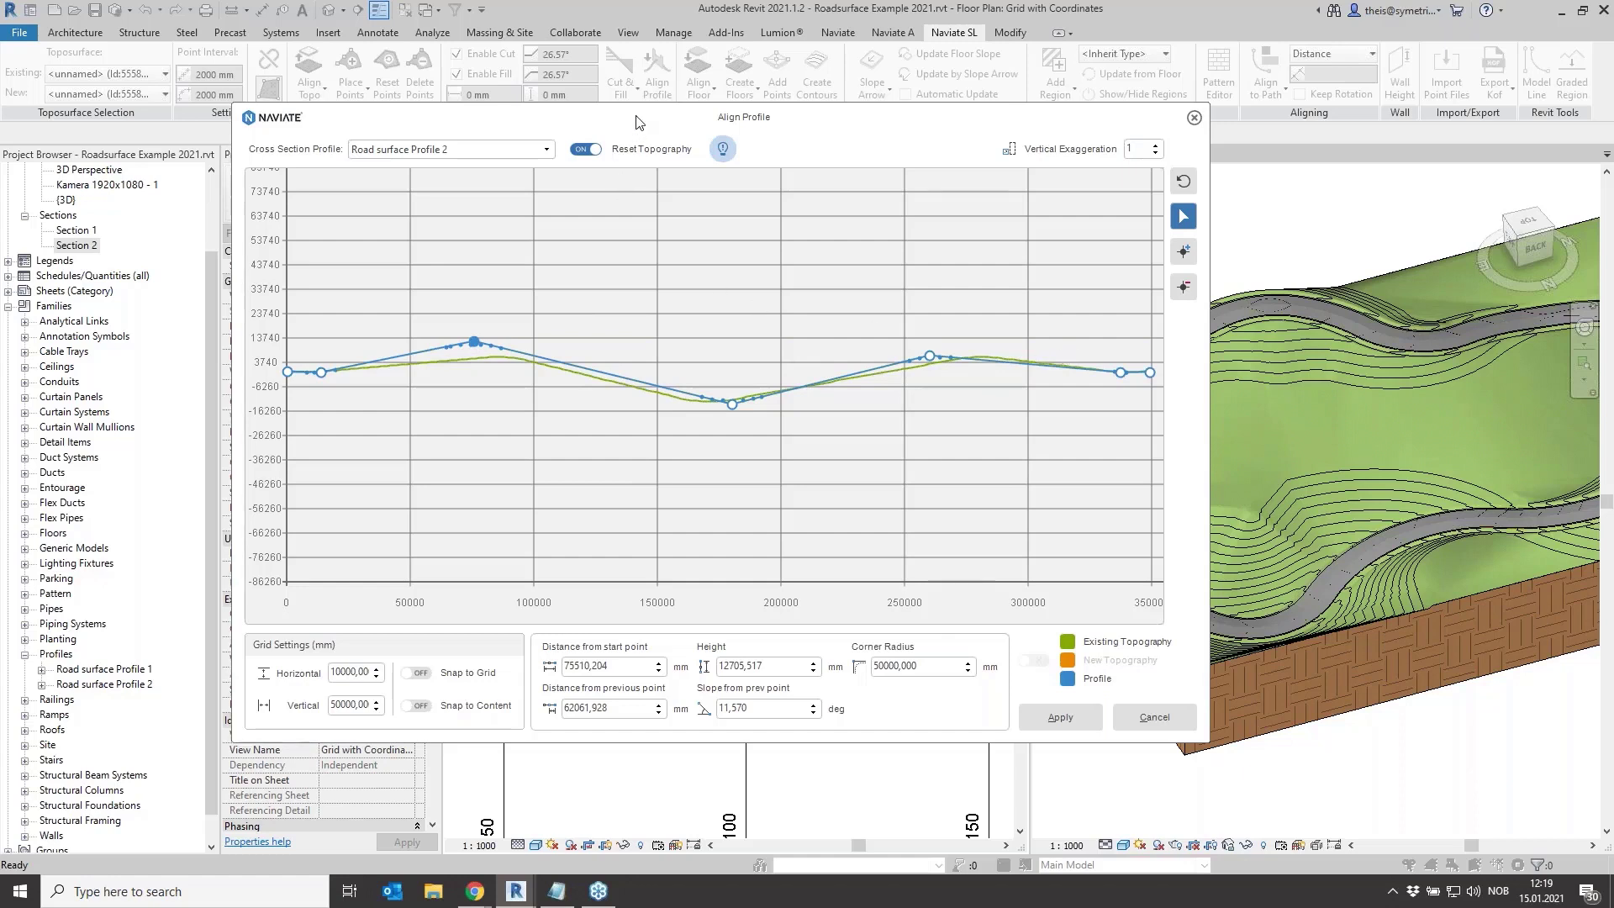
left_click_drag(639, 119, 998, 459)
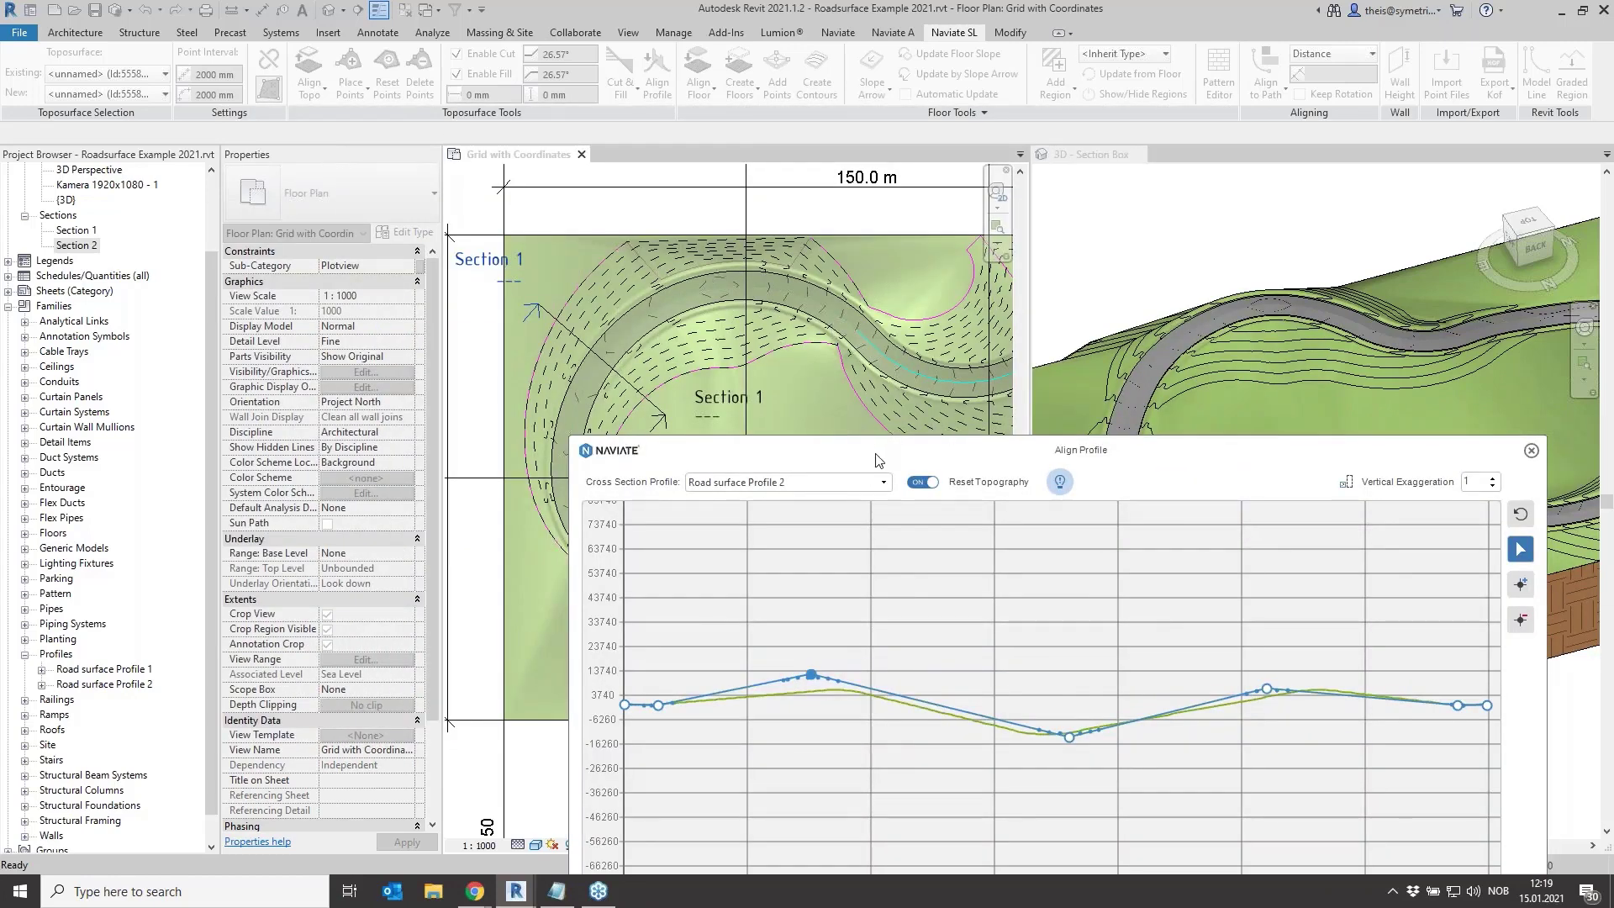
left_click_drag(876, 460, 664, 380)
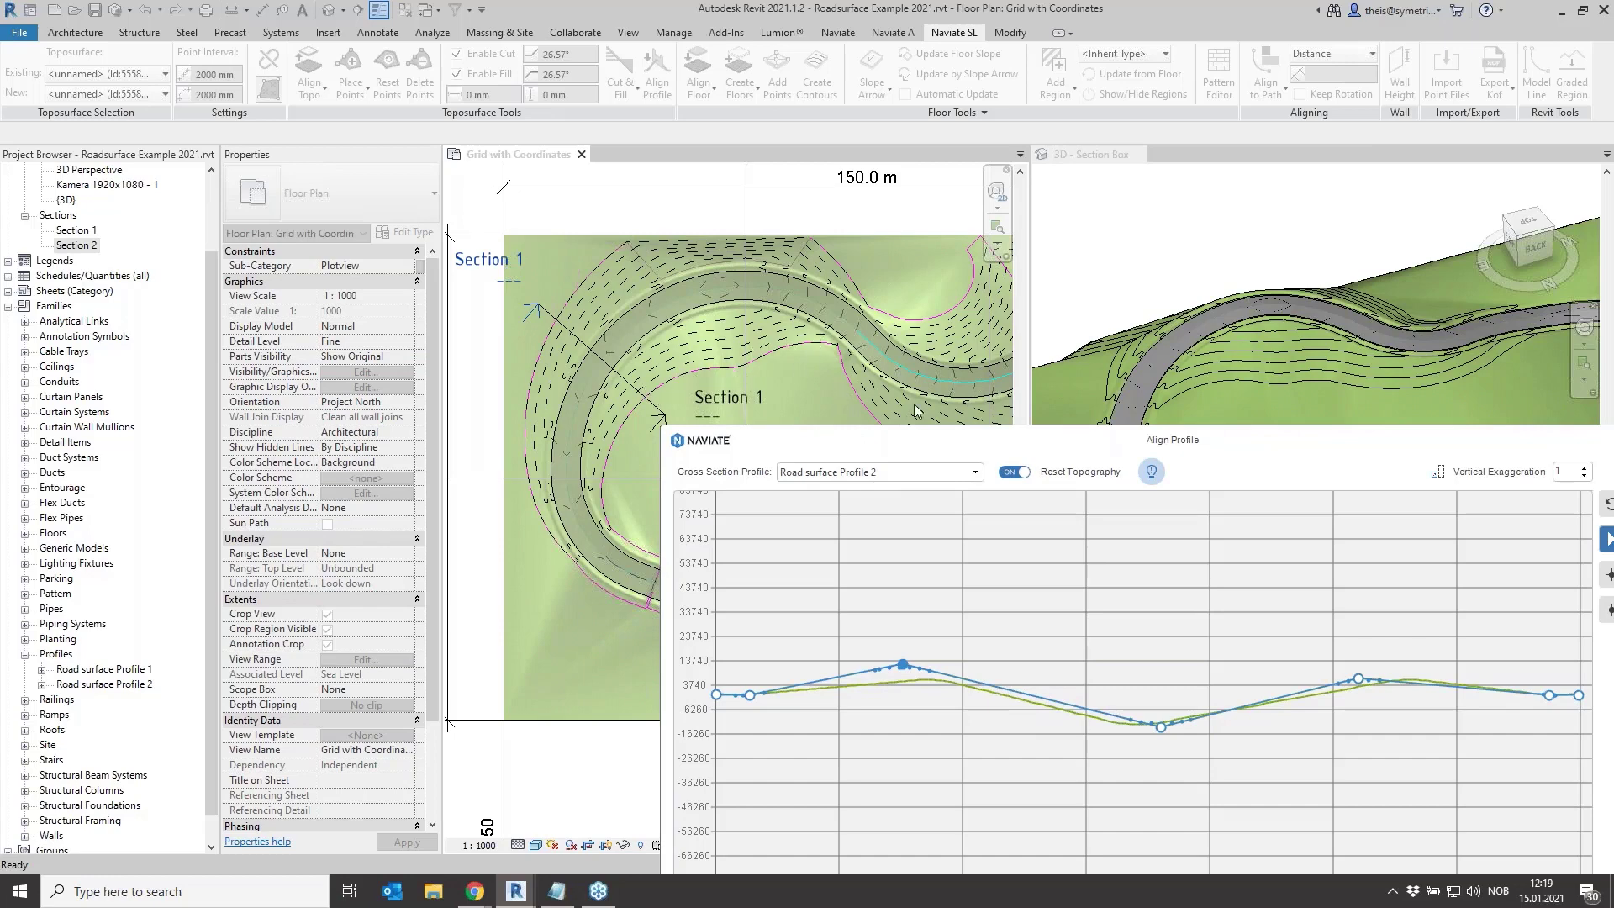
left_click_drag(915, 446, 603, 172)
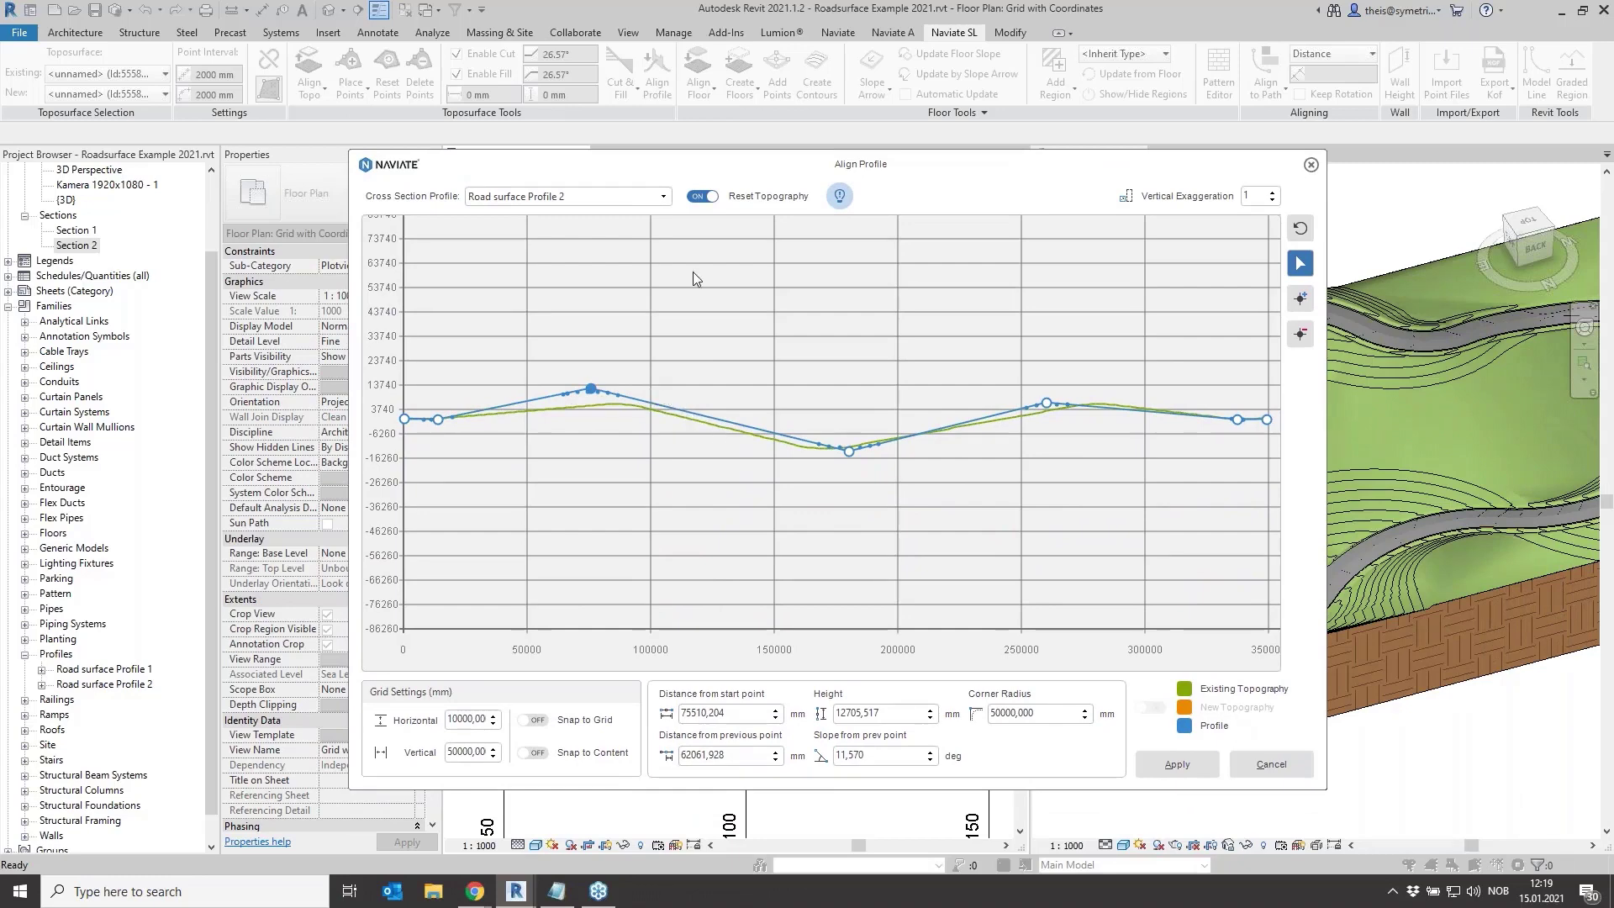
left_click_drag(680, 153, 617, 90)
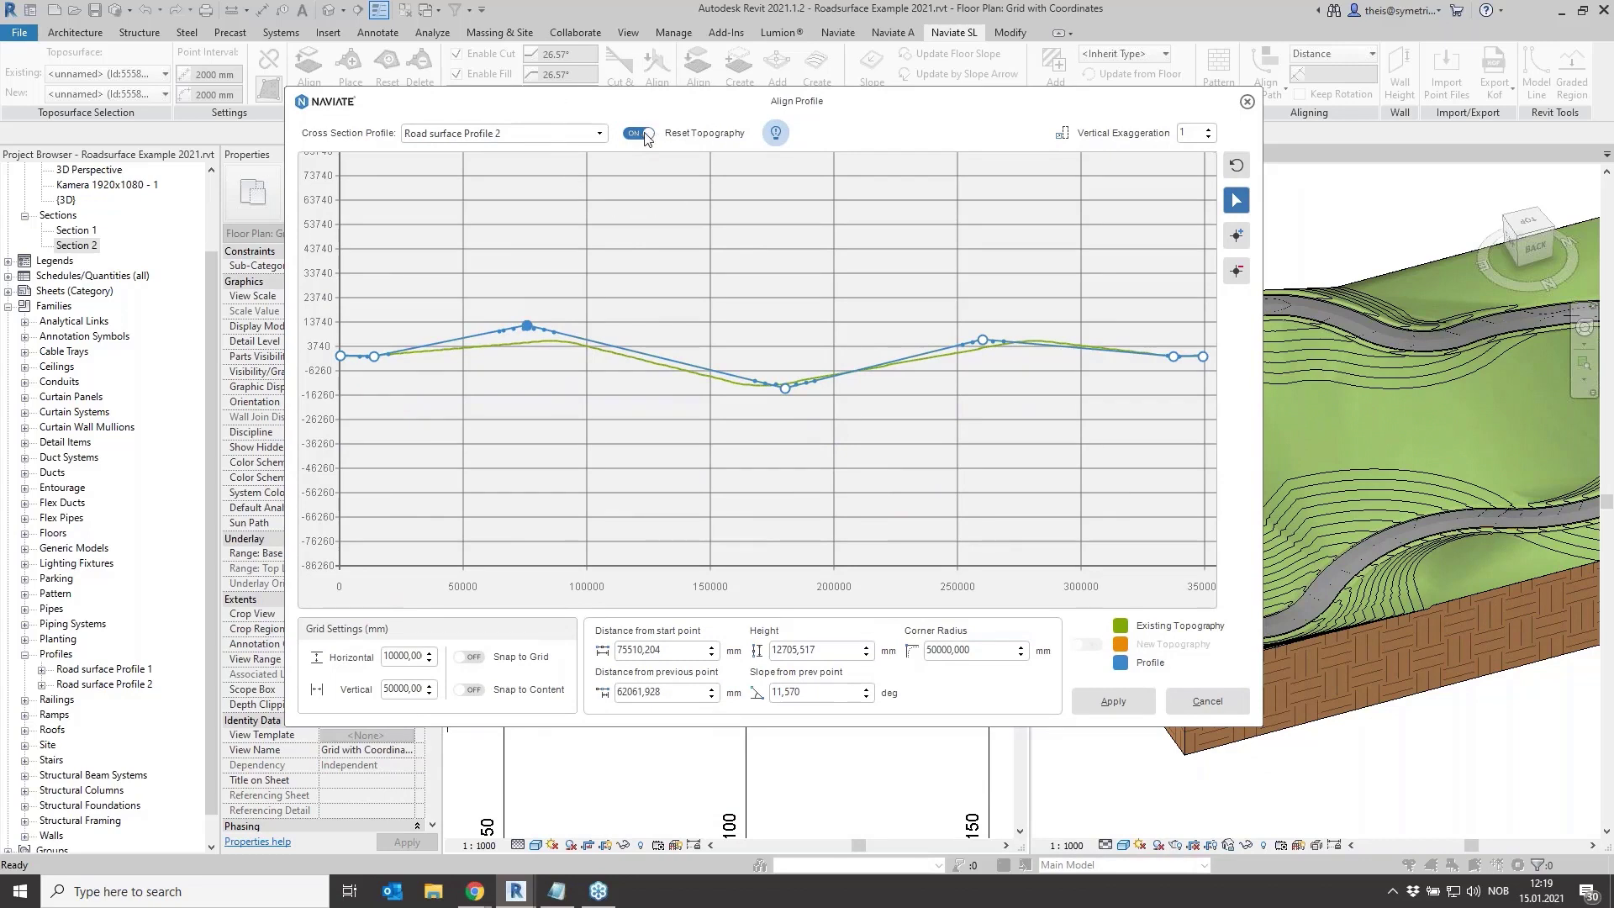
Apply the profile with Reset Topography on, accept Delete Points instead, and delete all points inside the loop along with the connected lines
mouse_move(778, 137)
left_click(1110, 698)
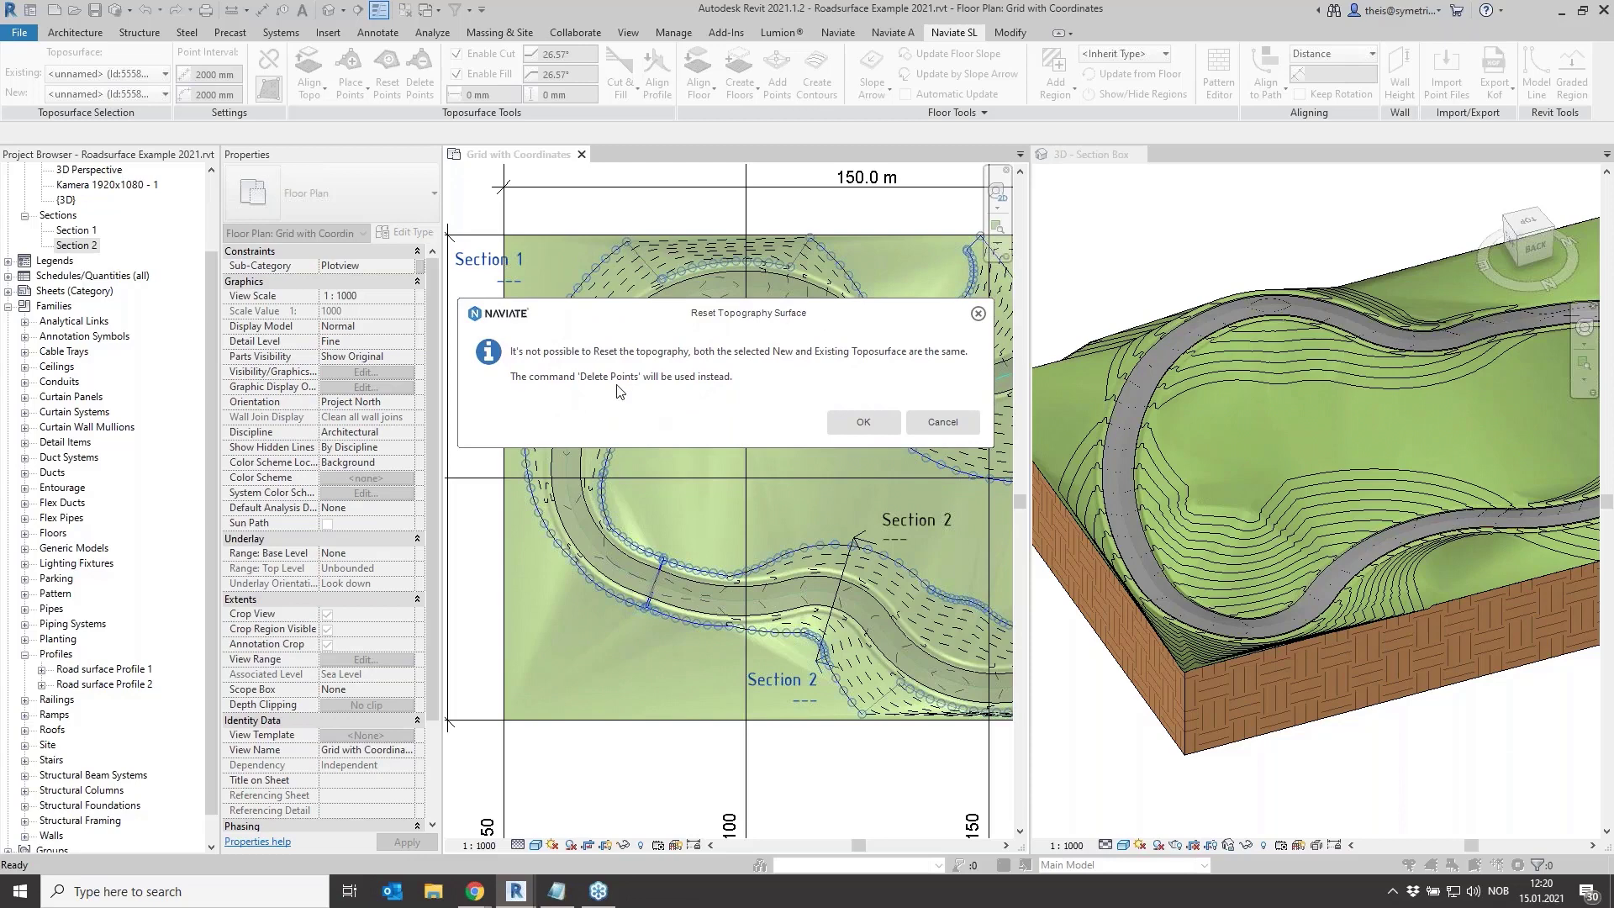
left_click(865, 420)
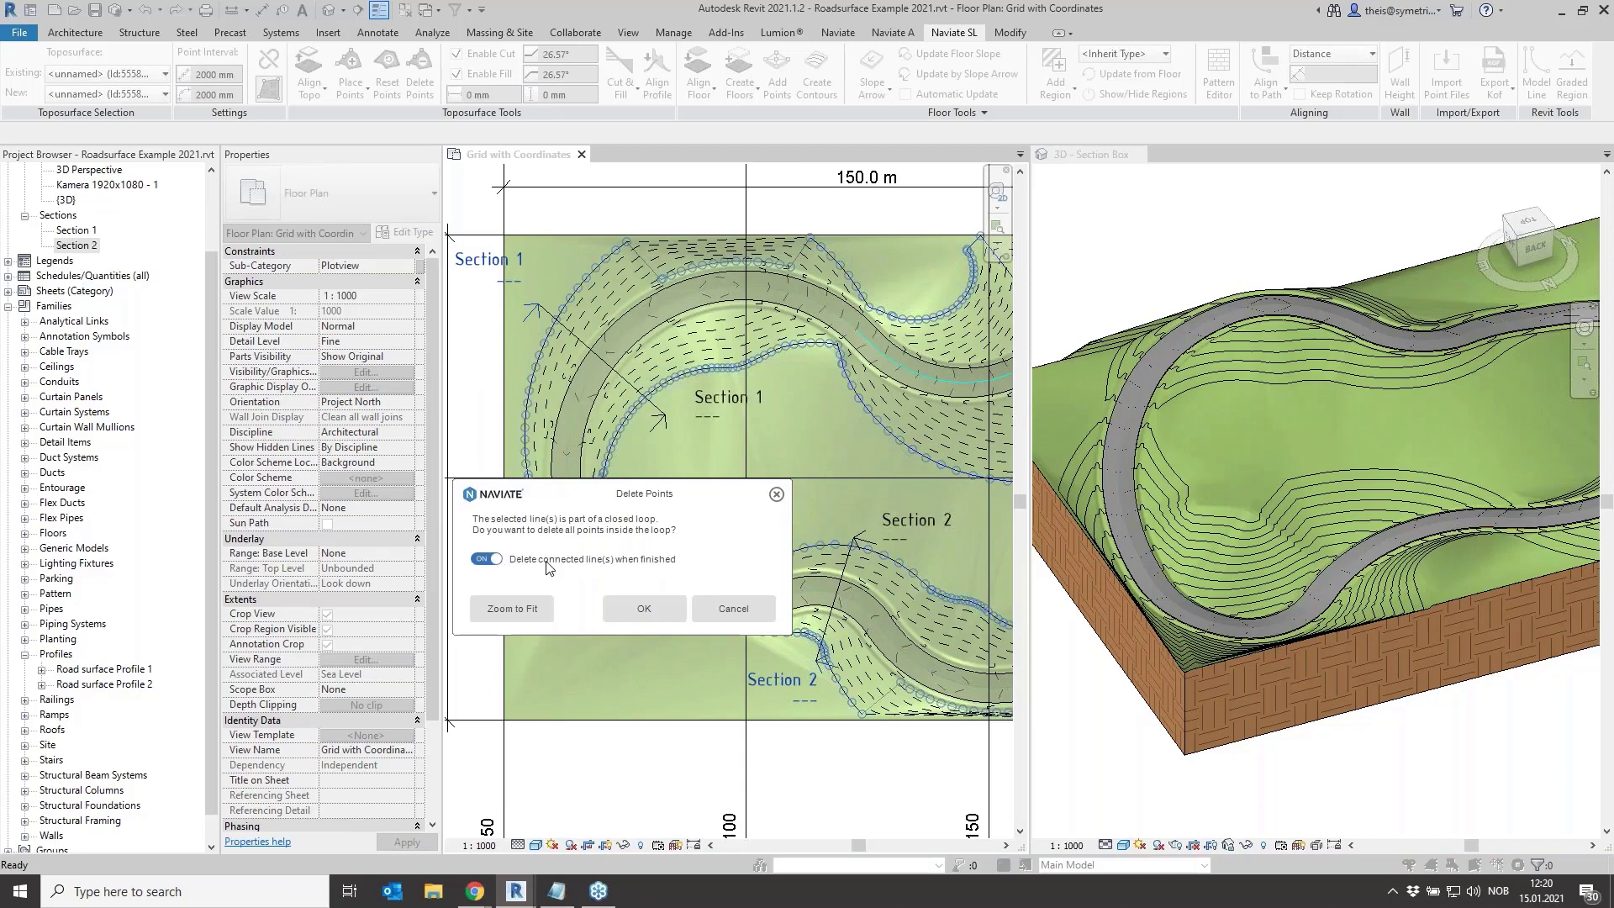
left_click(523, 609)
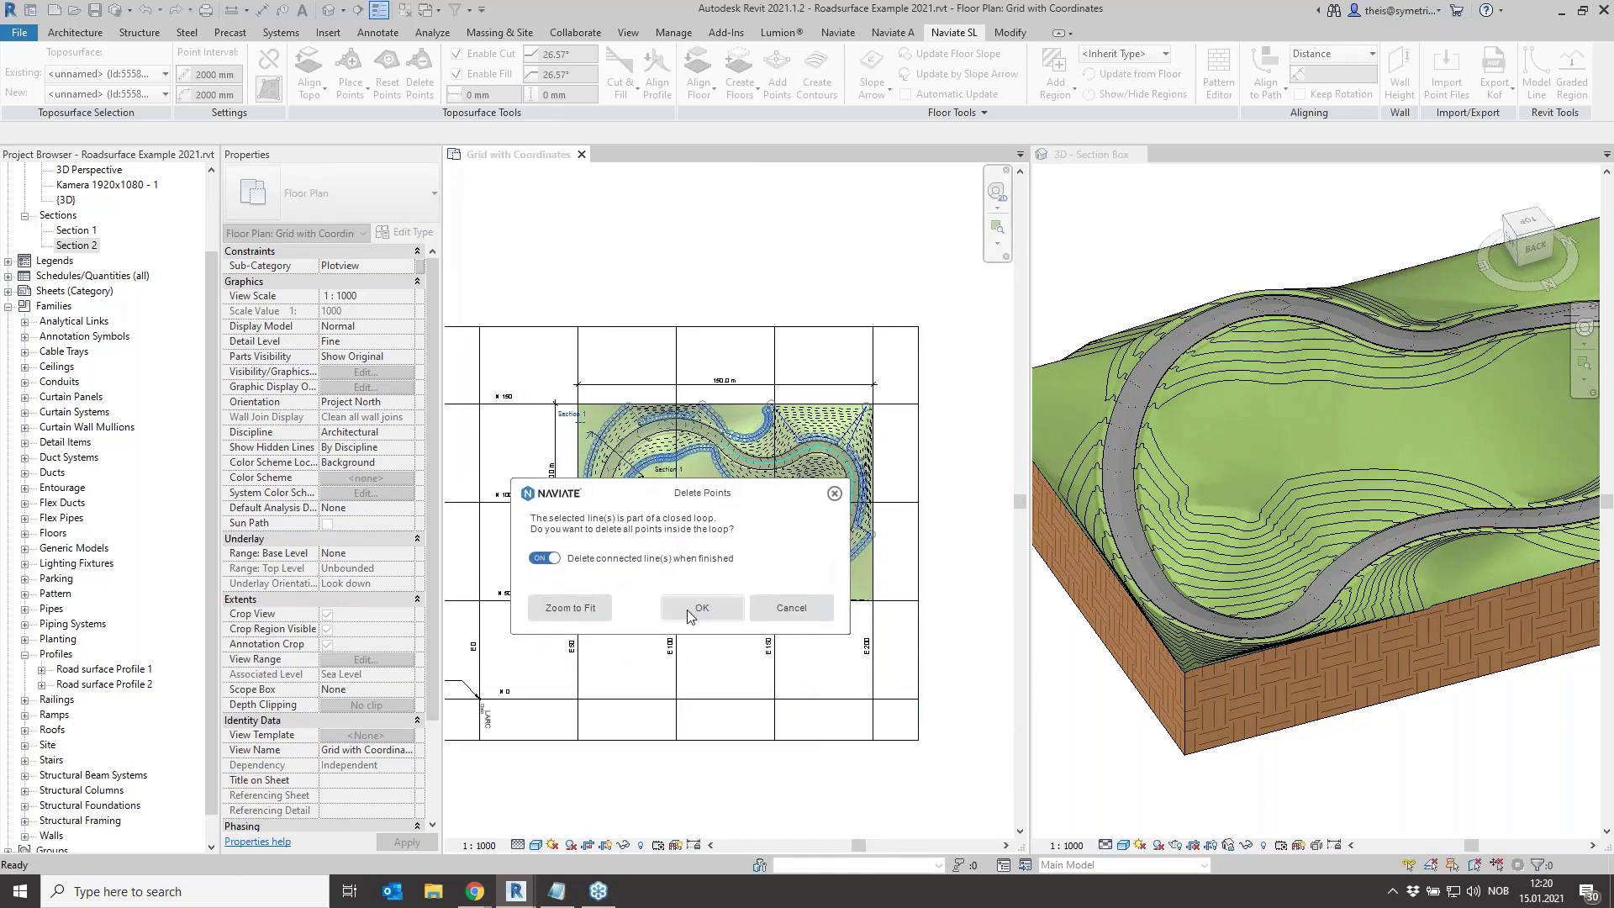
left_click(689, 611)
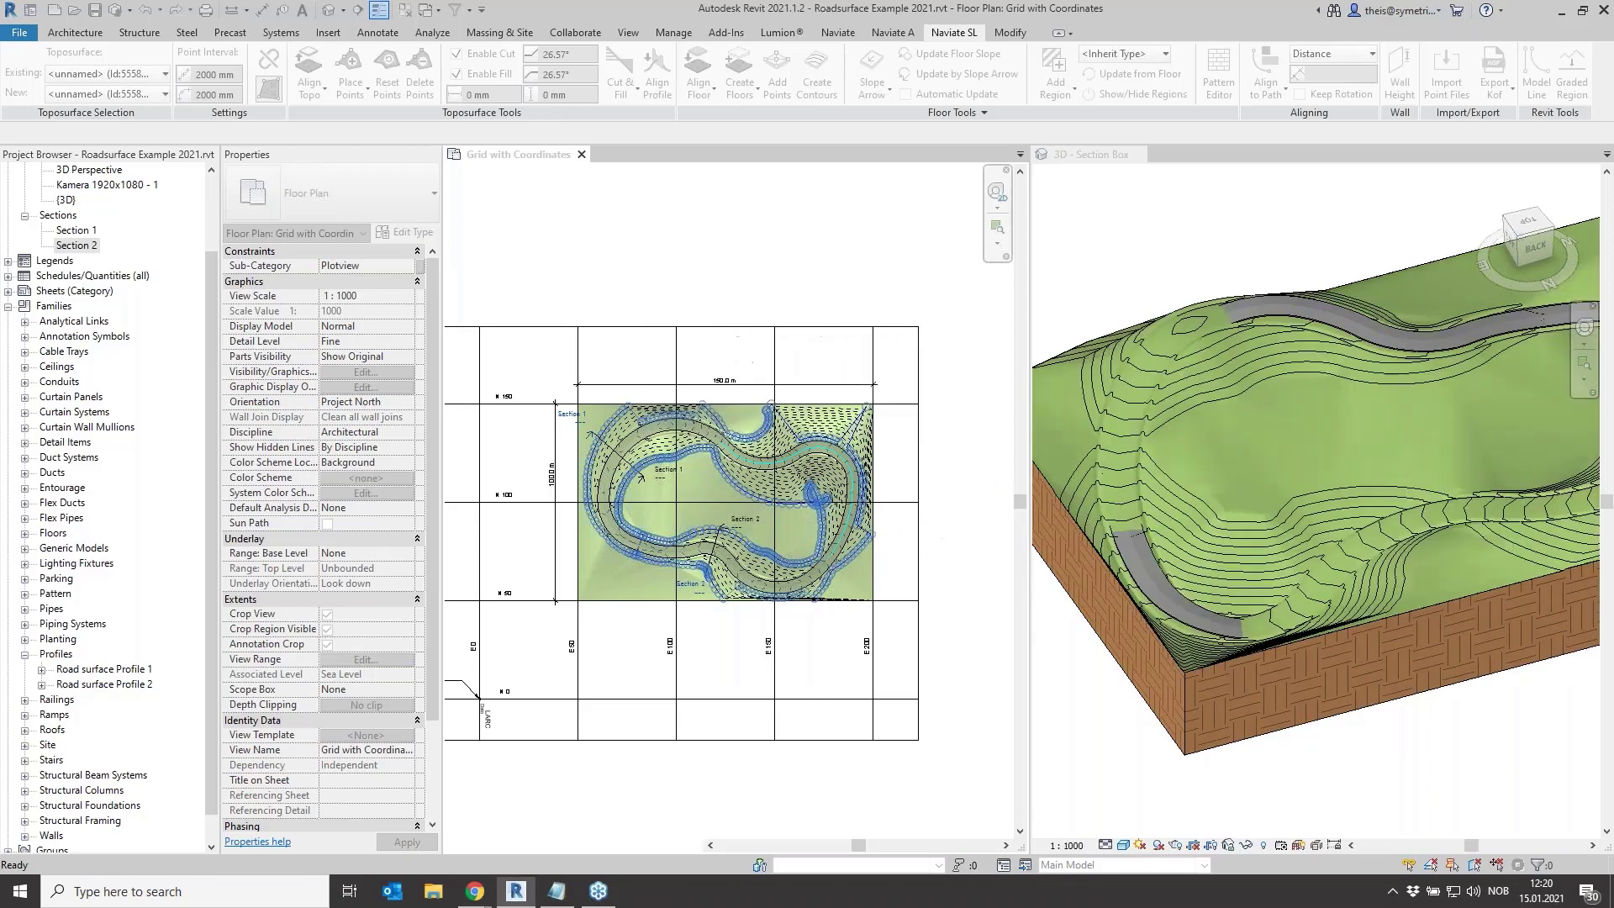
Examine the reworked toposurface and road loop in the 3D section box view
middle_click_drag(1207, 474, 1290, 523)
scroll(1290, 524, "down", 2)
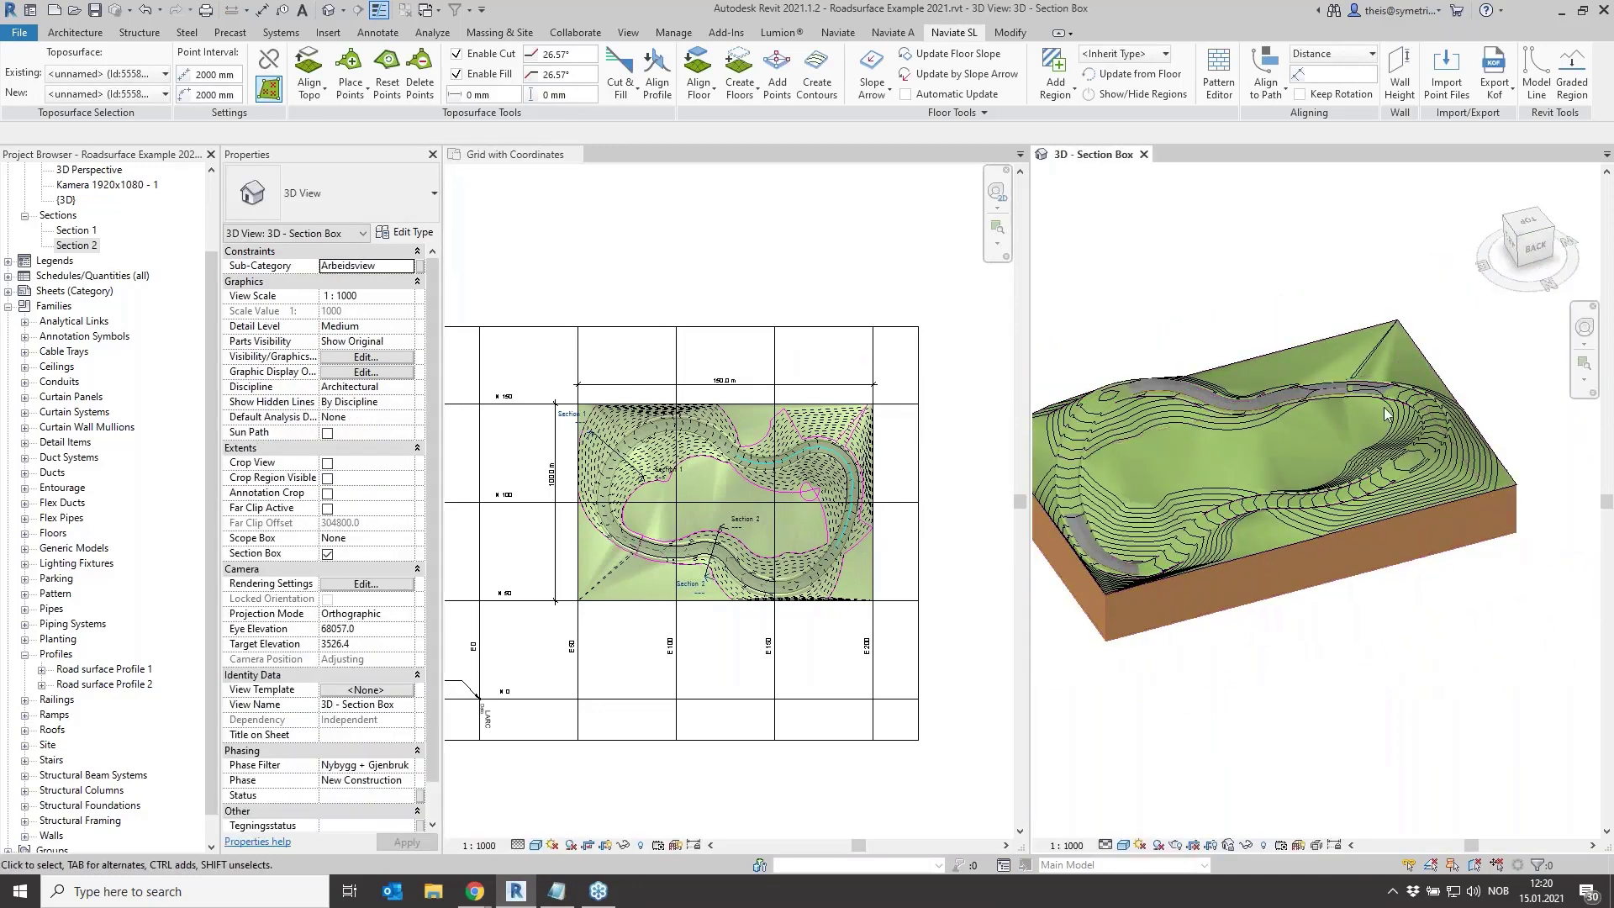
middle_click_drag(1217, 434, 1314, 424)
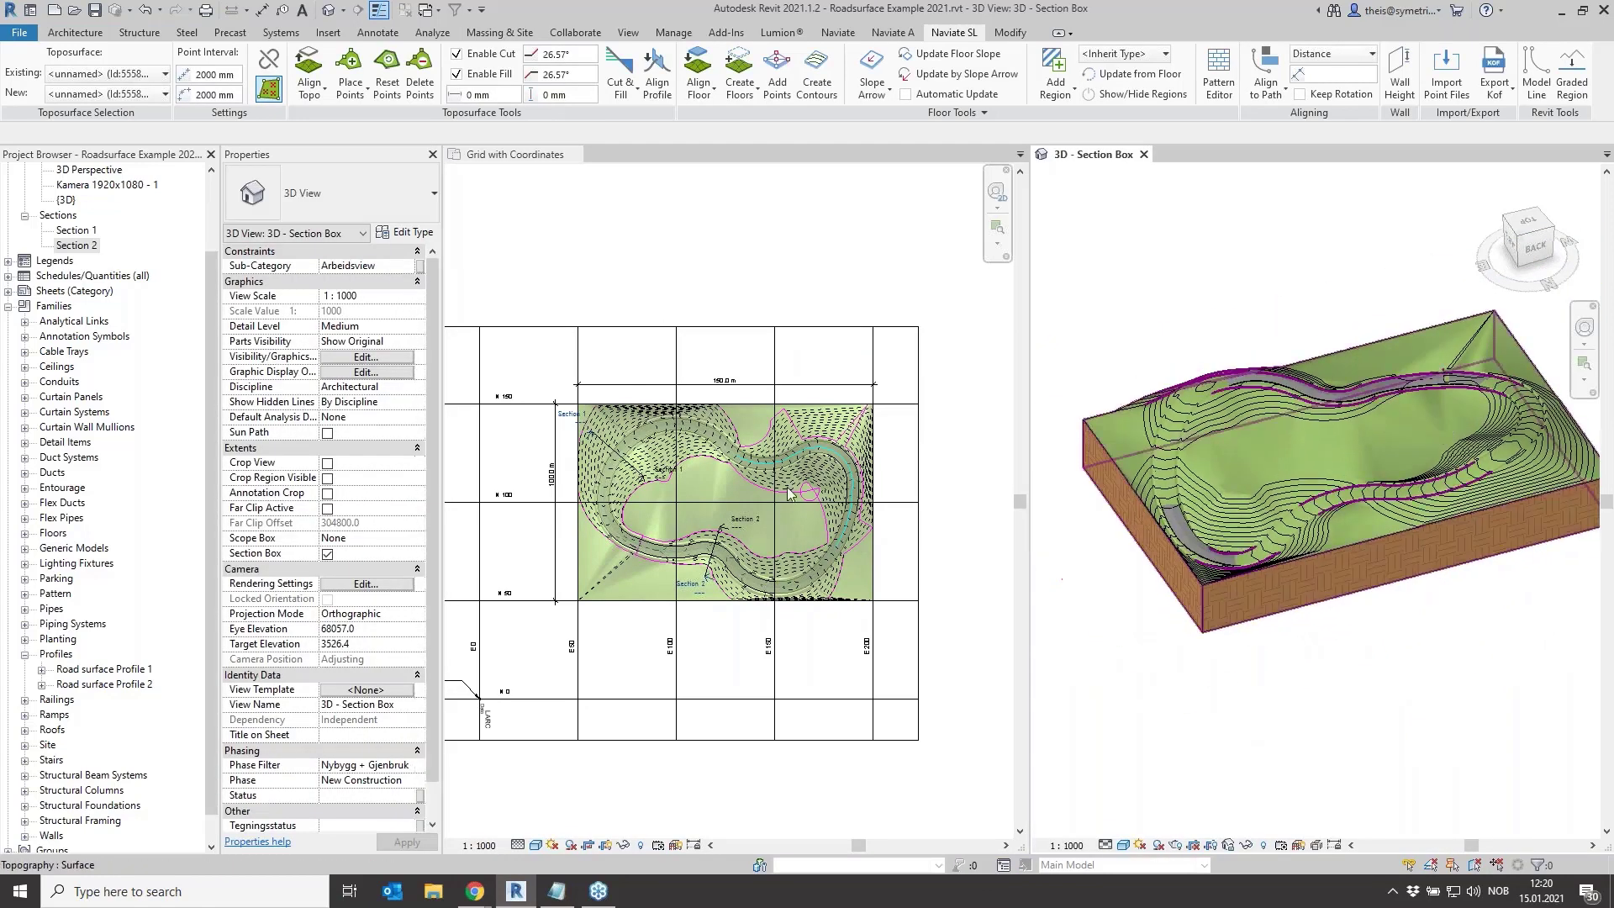
Try to run Reset Points on the toposurface from the Grid with Coordinates plan
scroll(684, 503, "up", 3)
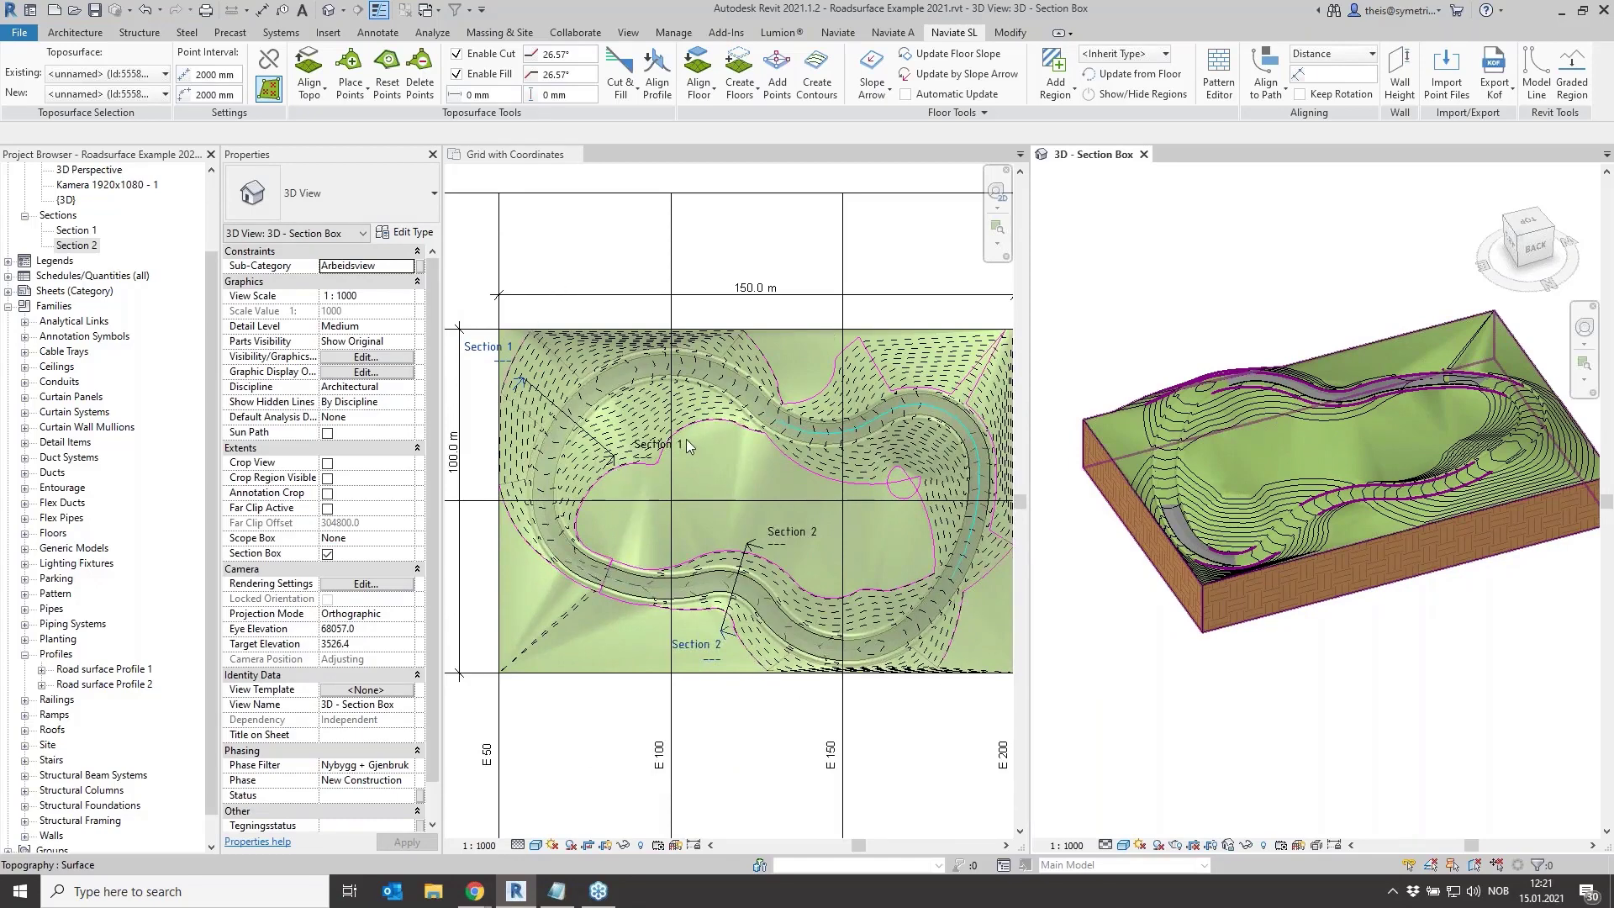
left_click(633, 227)
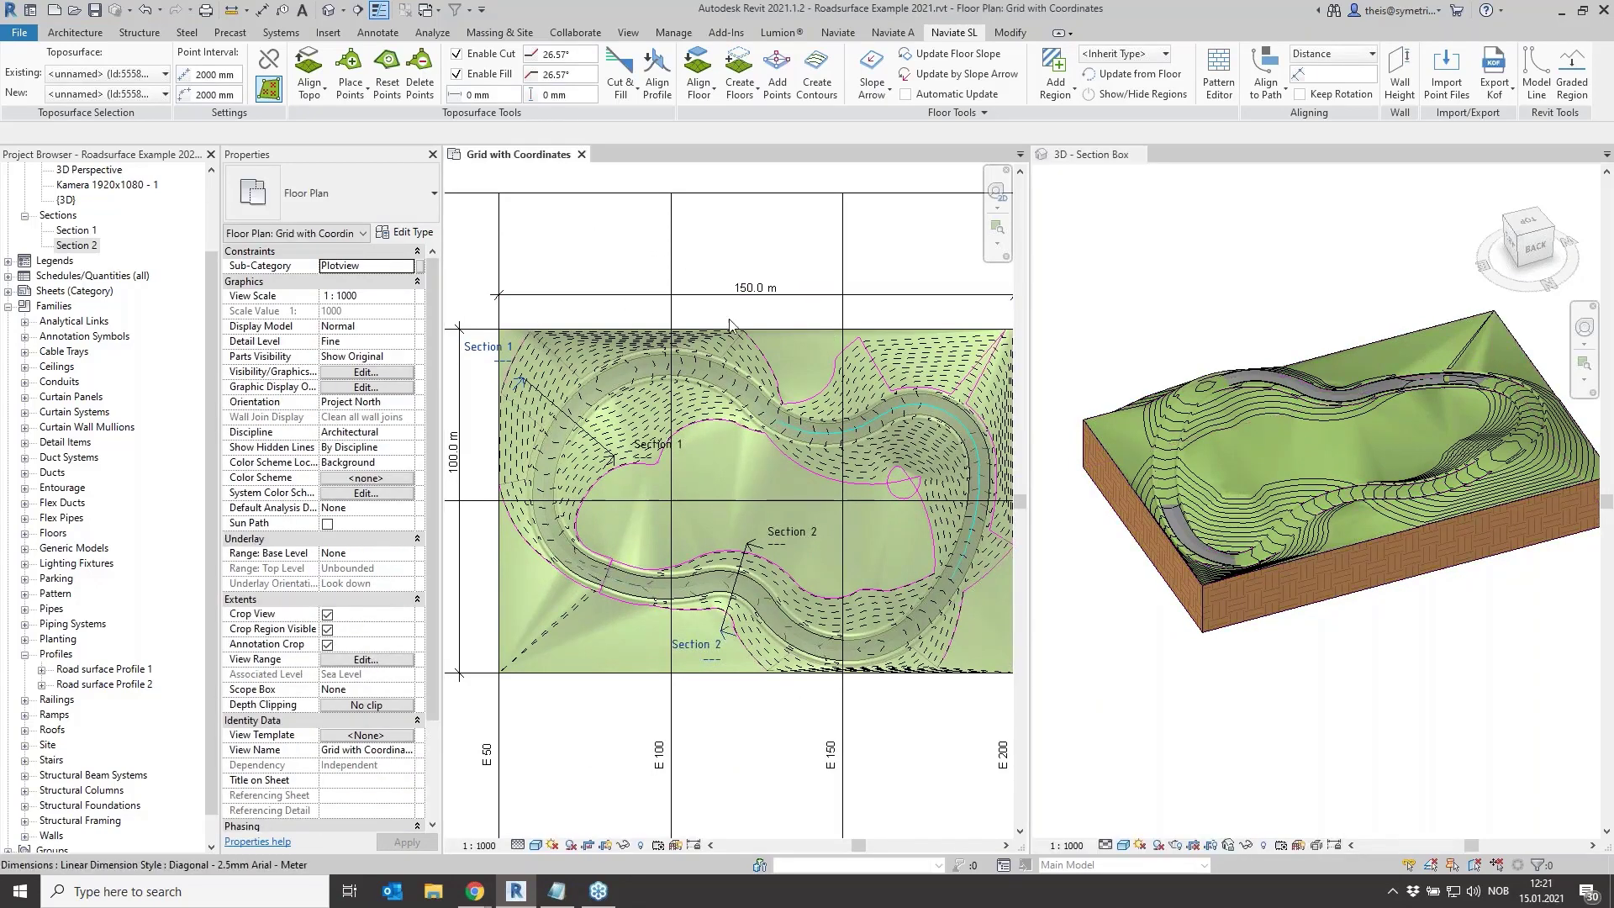
scroll(762, 441, "down", 2)
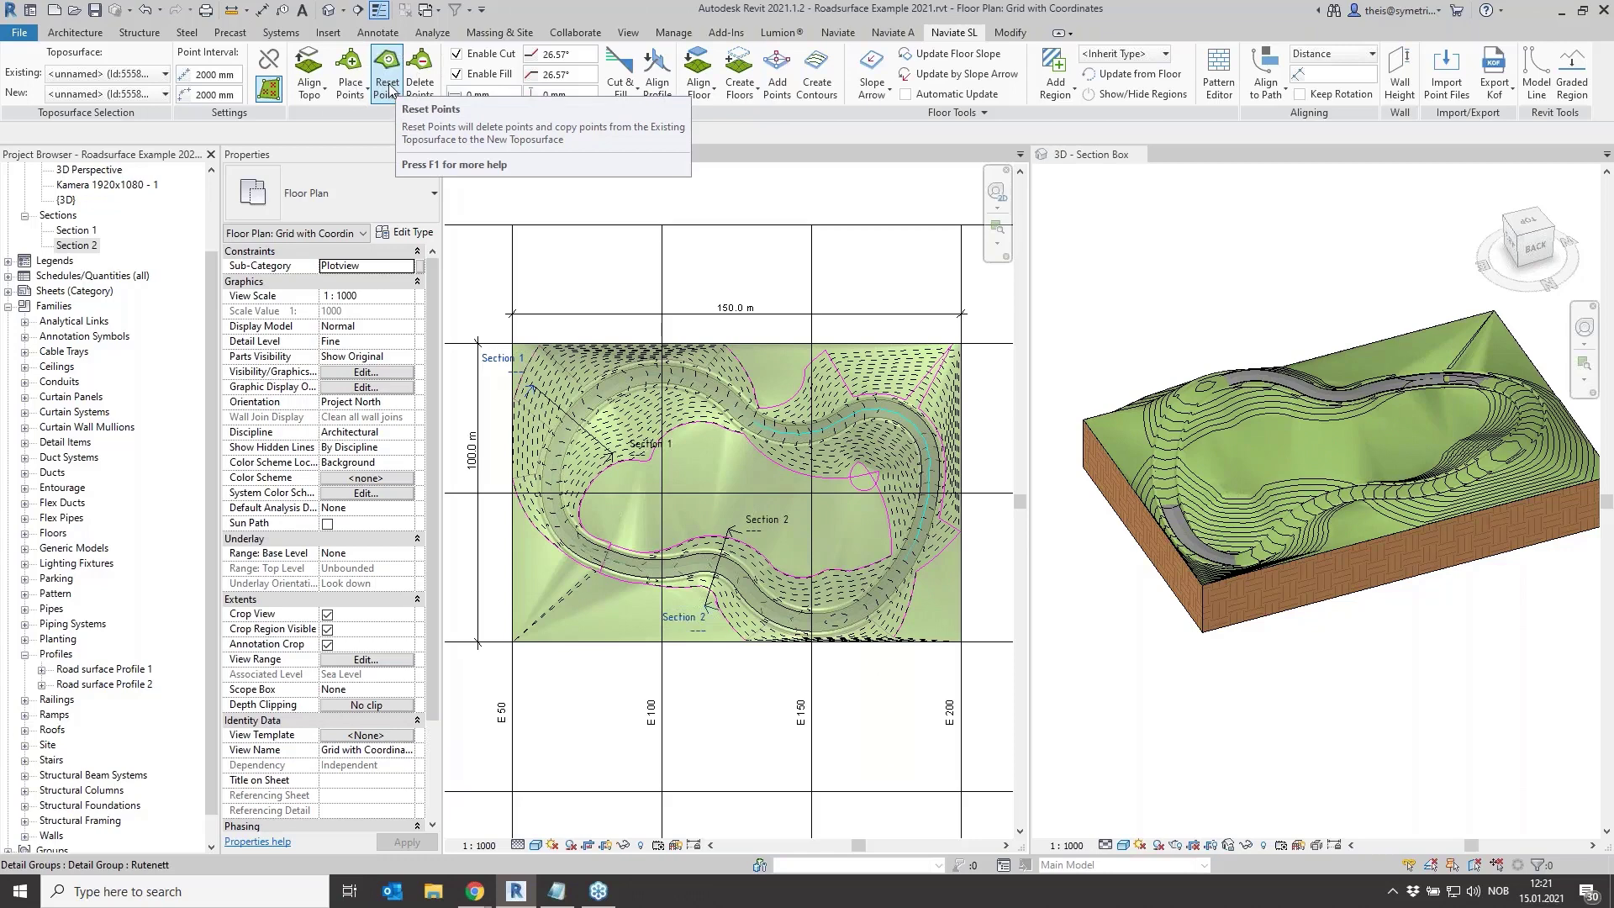
left_click(388, 87)
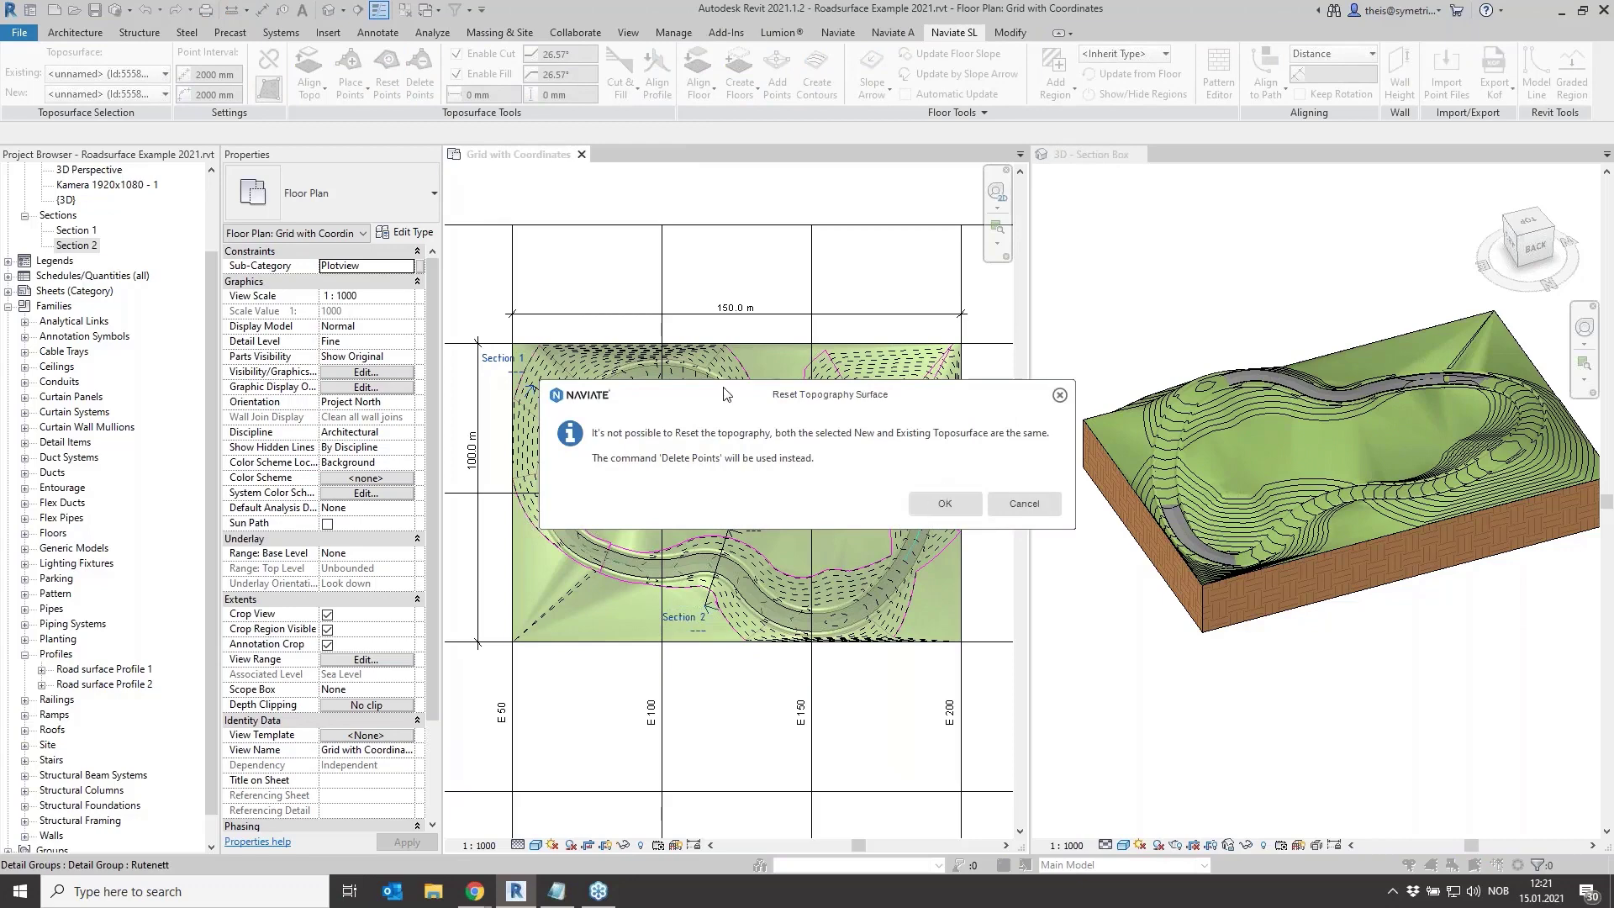
left_click(1024, 504)
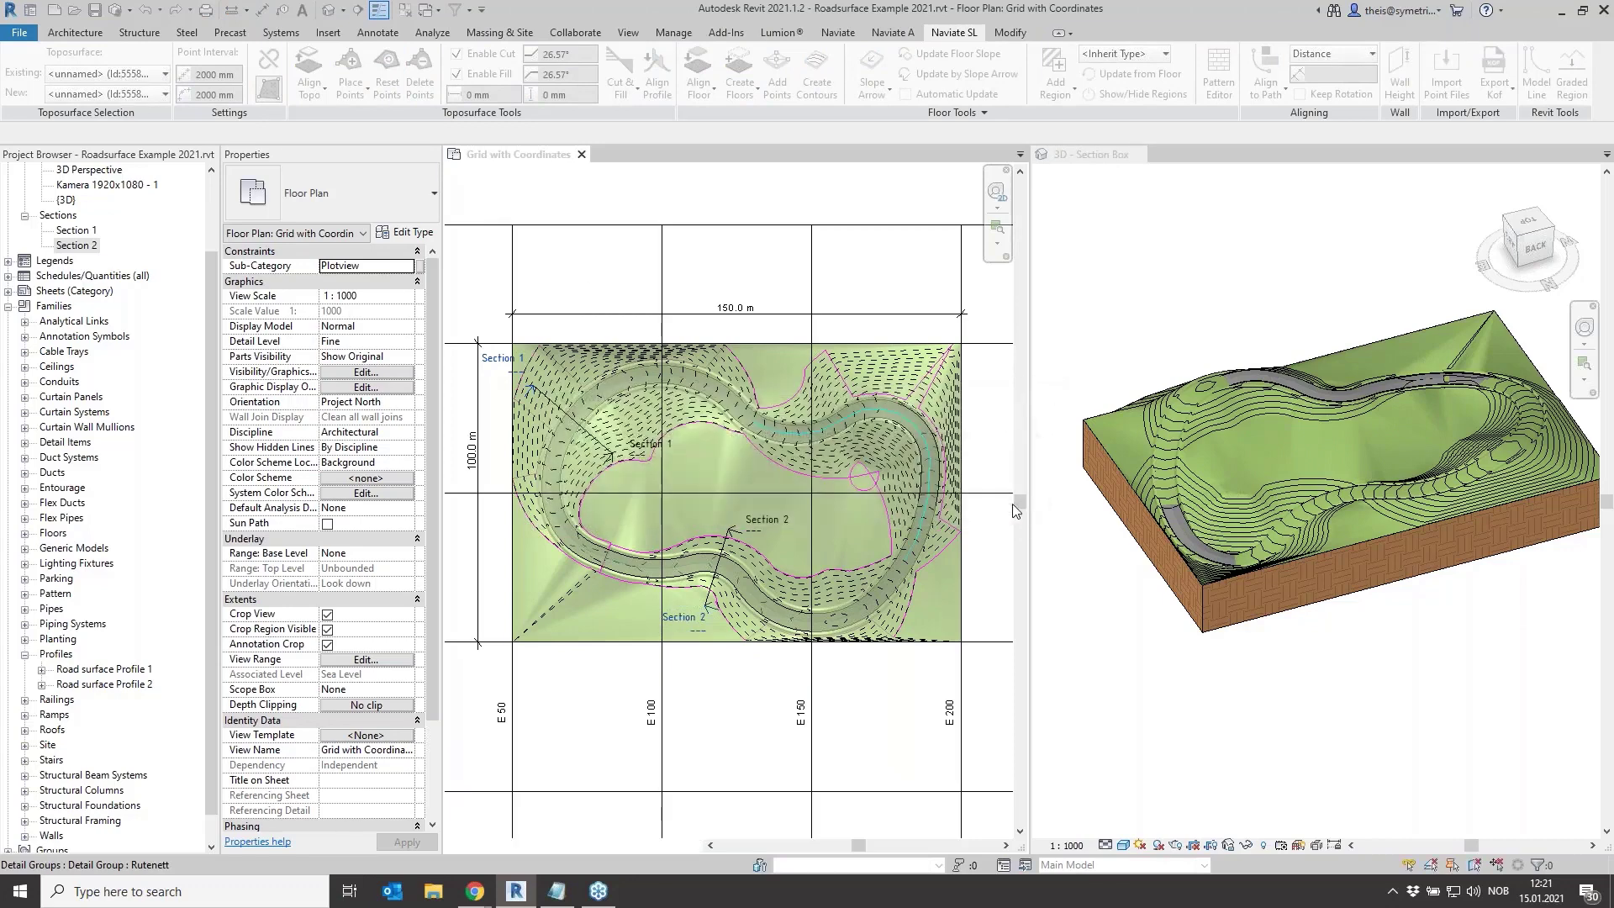
Close the Grid with Coordinates view, open the Align Profile.rvt project, and close Roadsurface Example 2021.rvt without saving changes
left_click(581, 154)
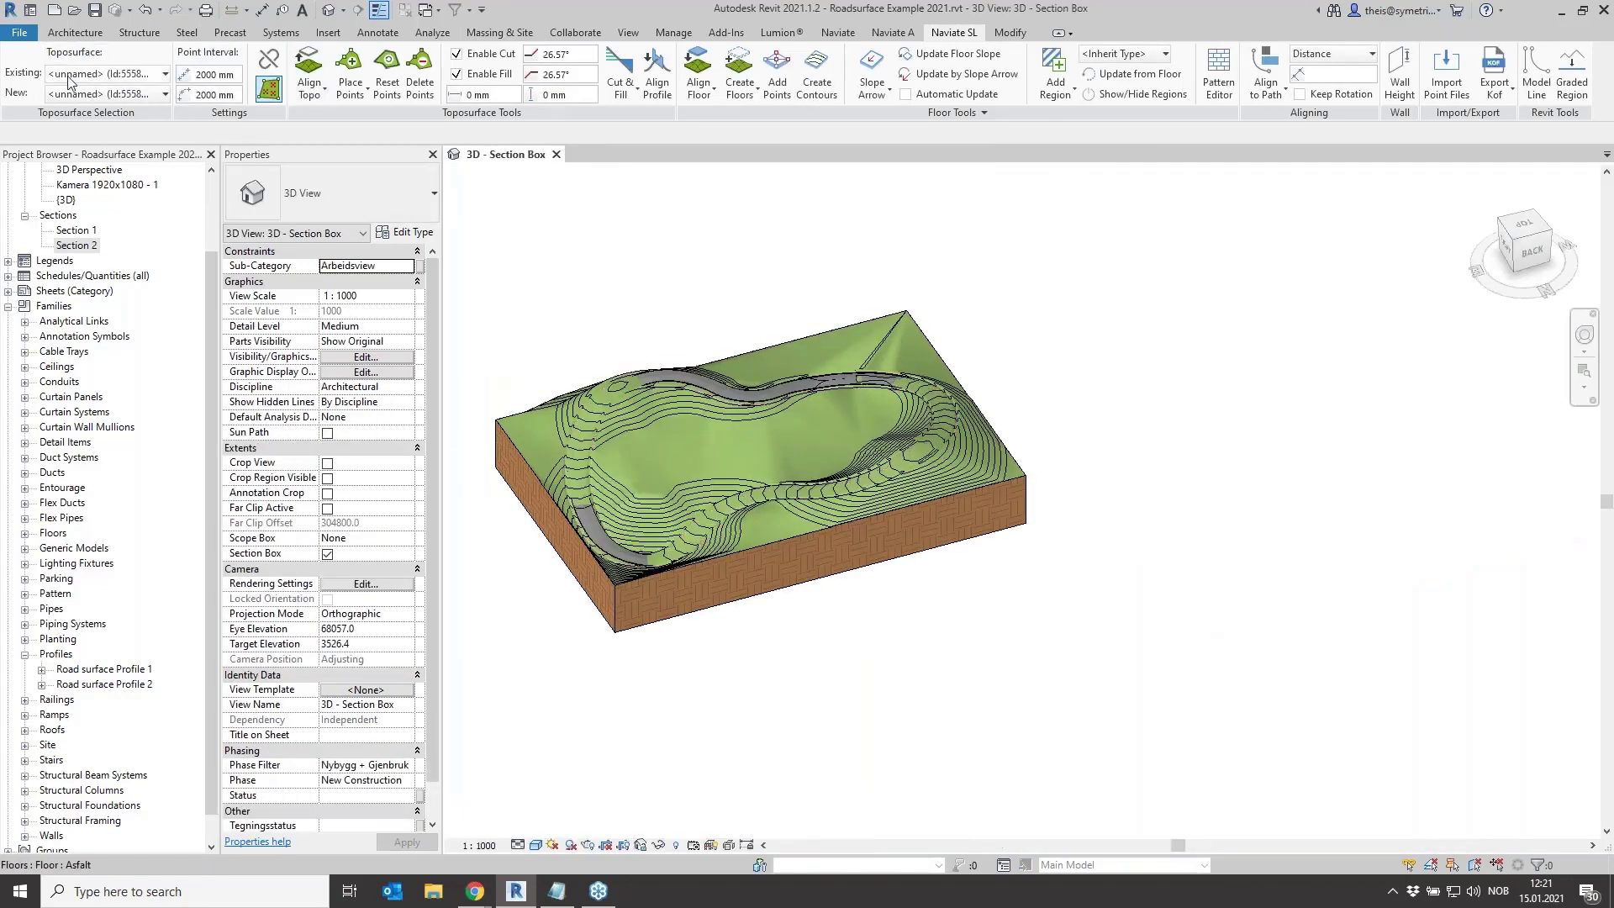
left_click(25, 35)
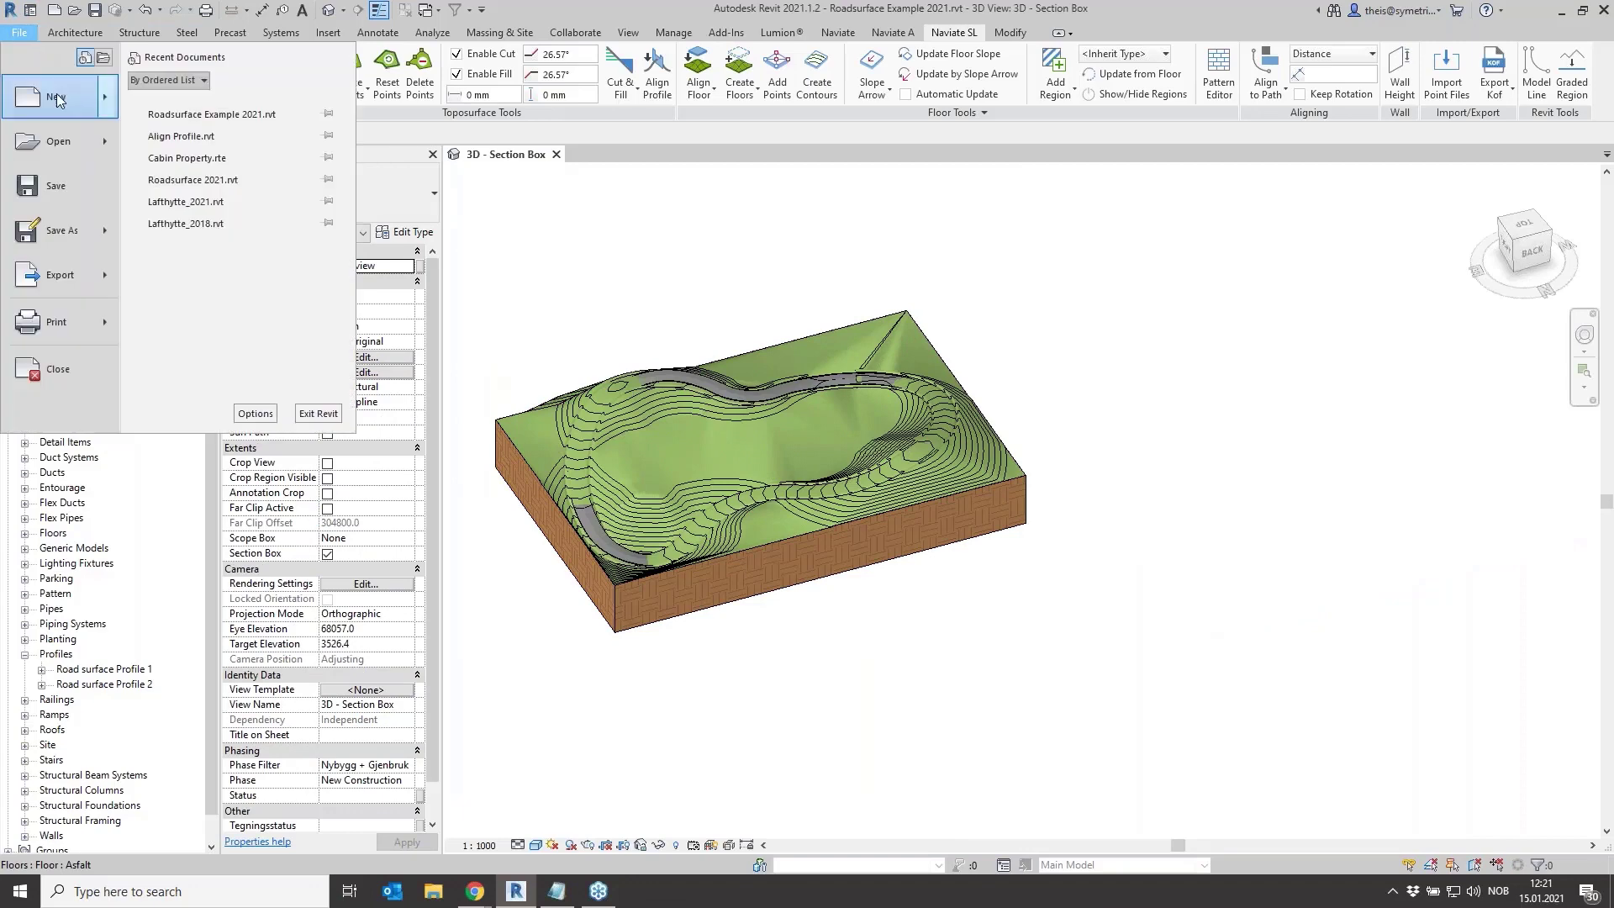
key("Escape")
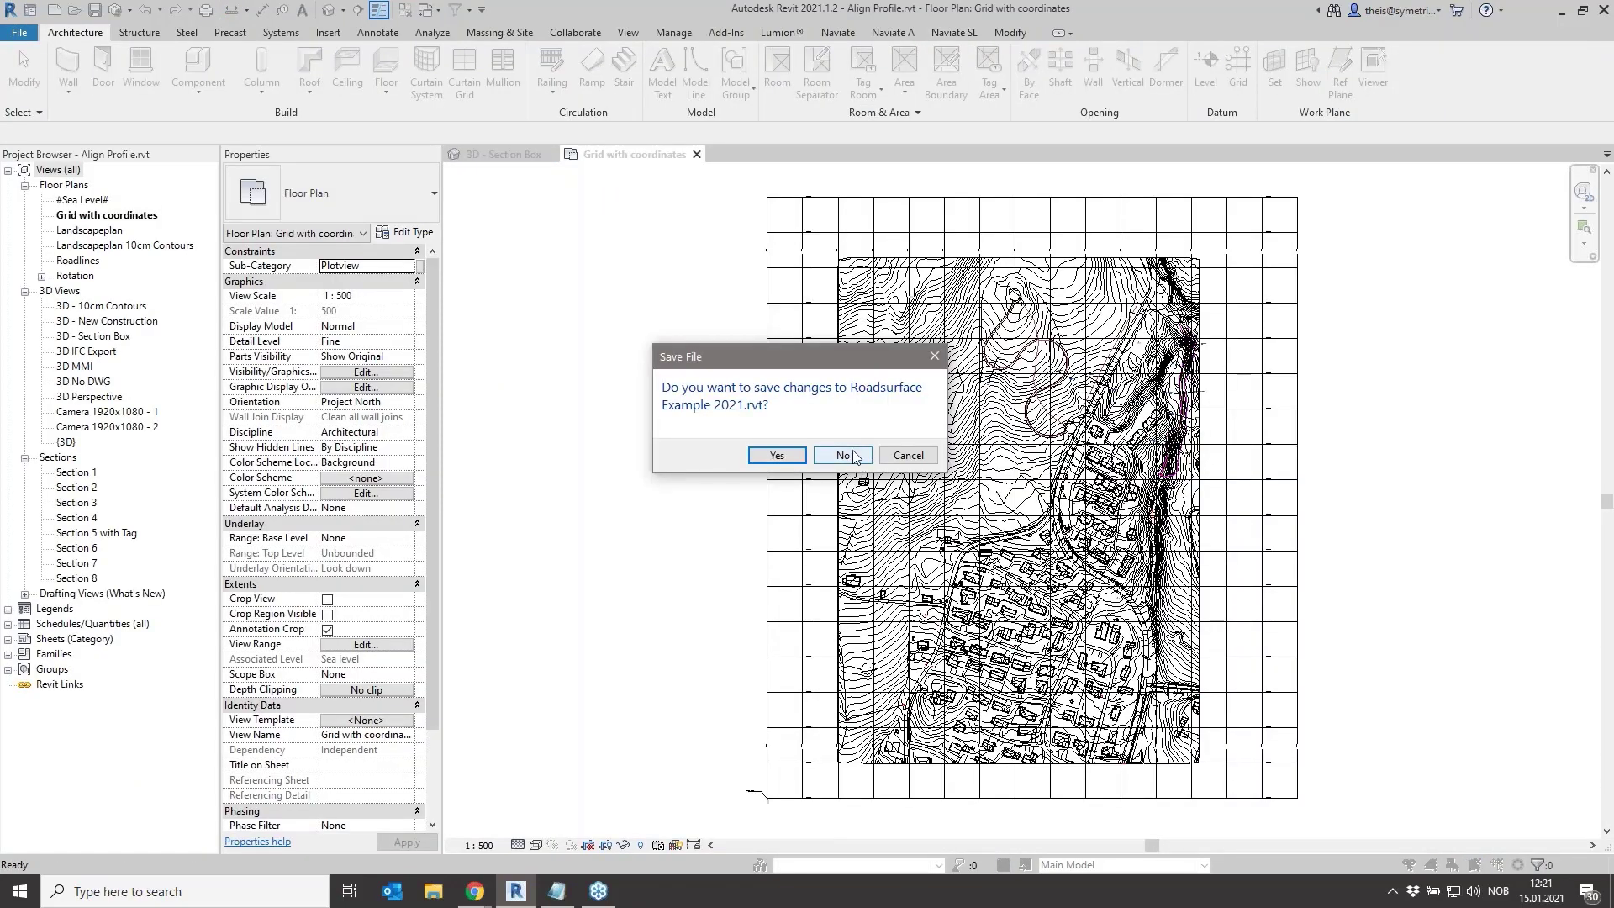
left_click(845, 457)
Open the default 3D view and tile it with the Grid with coordinates plan
scroll(1136, 530, "up", 2)
middle_click_drag(1093, 504, 849, 622)
scroll(1056, 577, "up", 1)
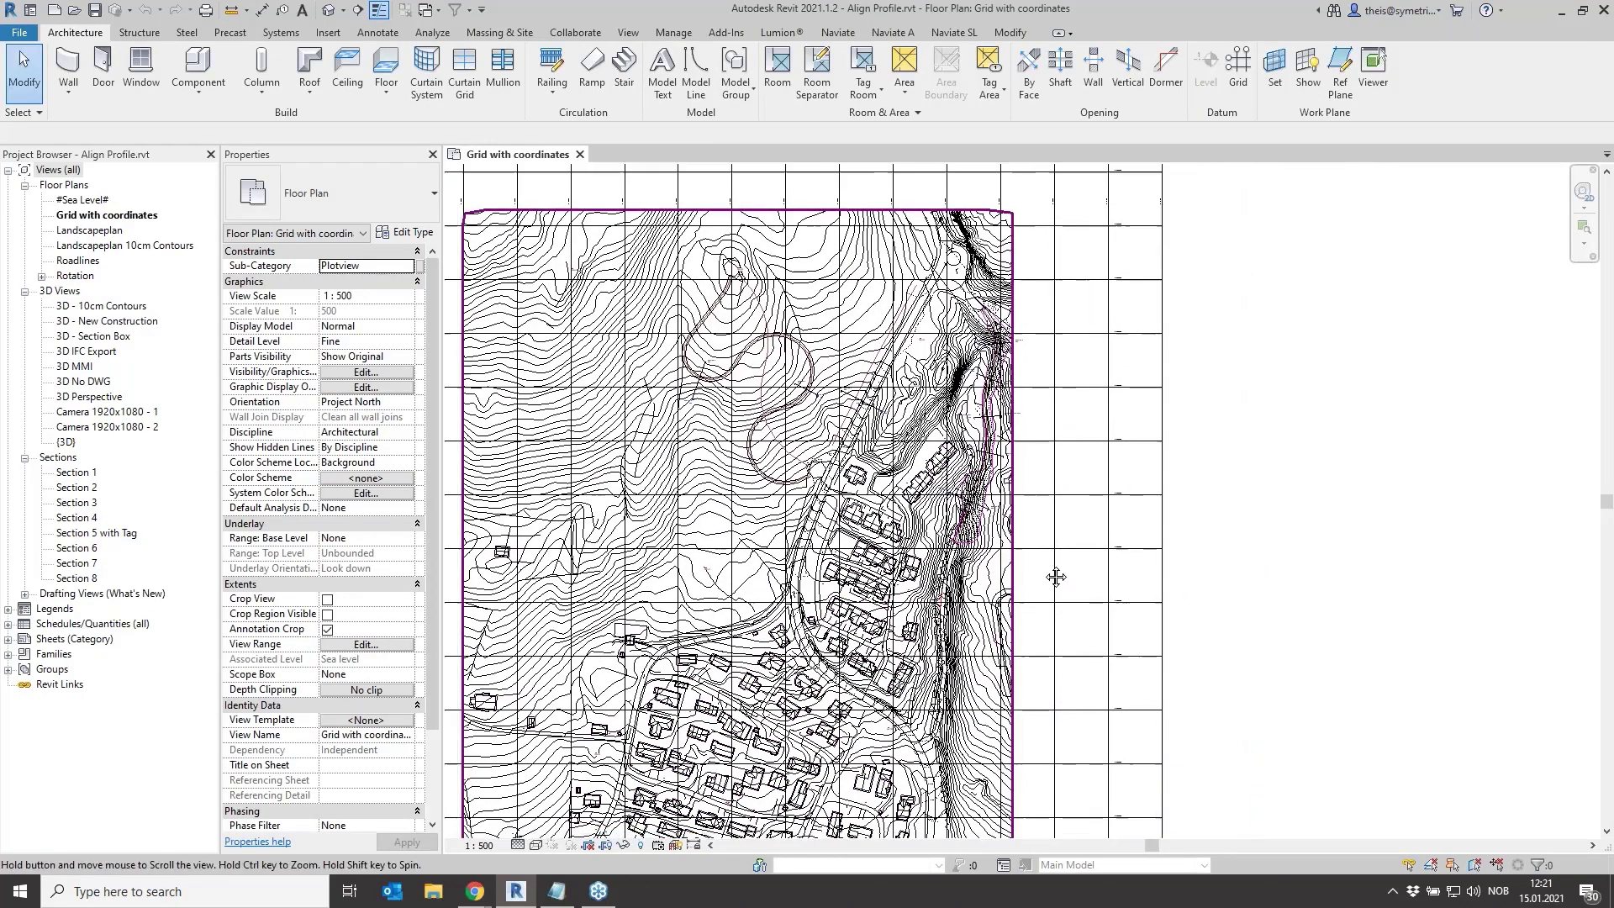
middle_click_drag(1056, 577, 1071, 569)
scroll(1071, 569, "up", 1)
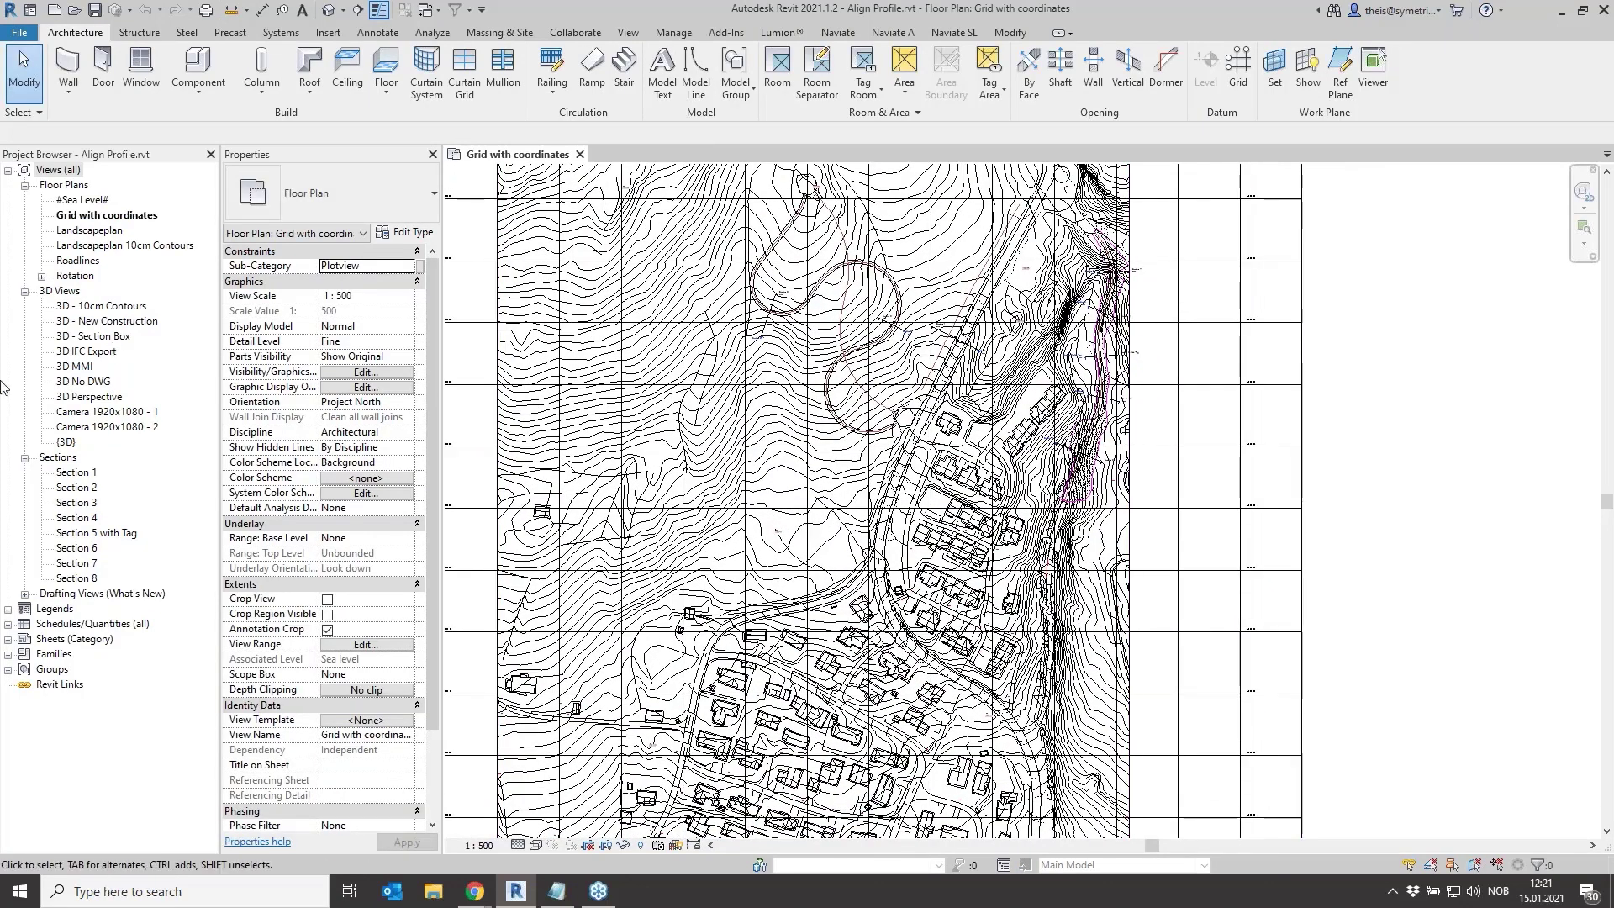
left_click(328, 10)
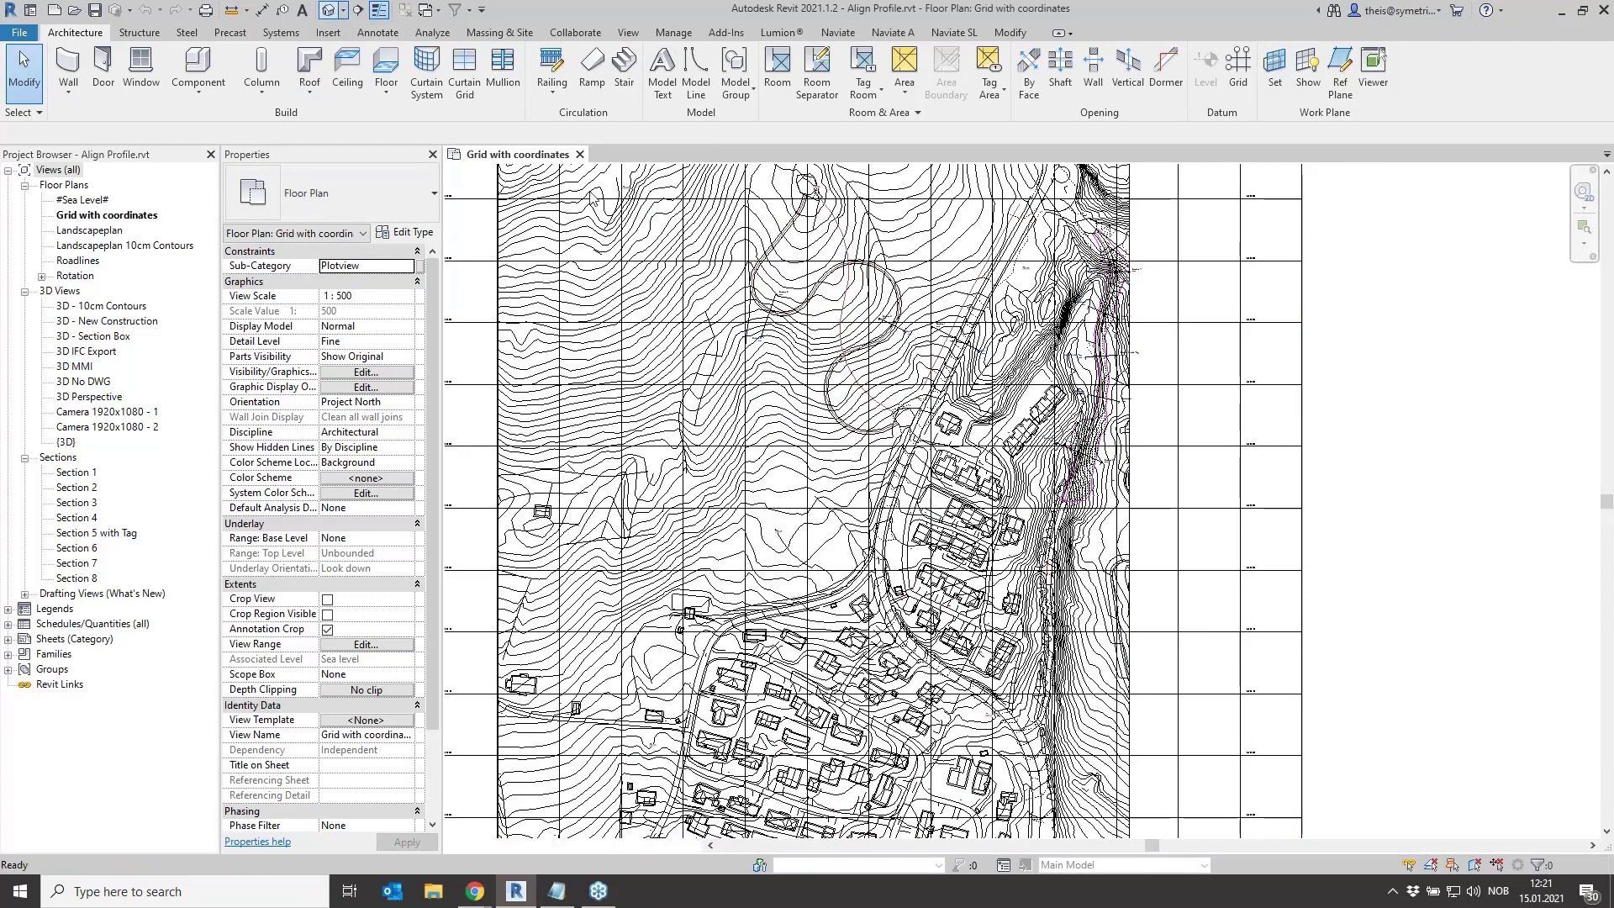
left_click(514, 154)
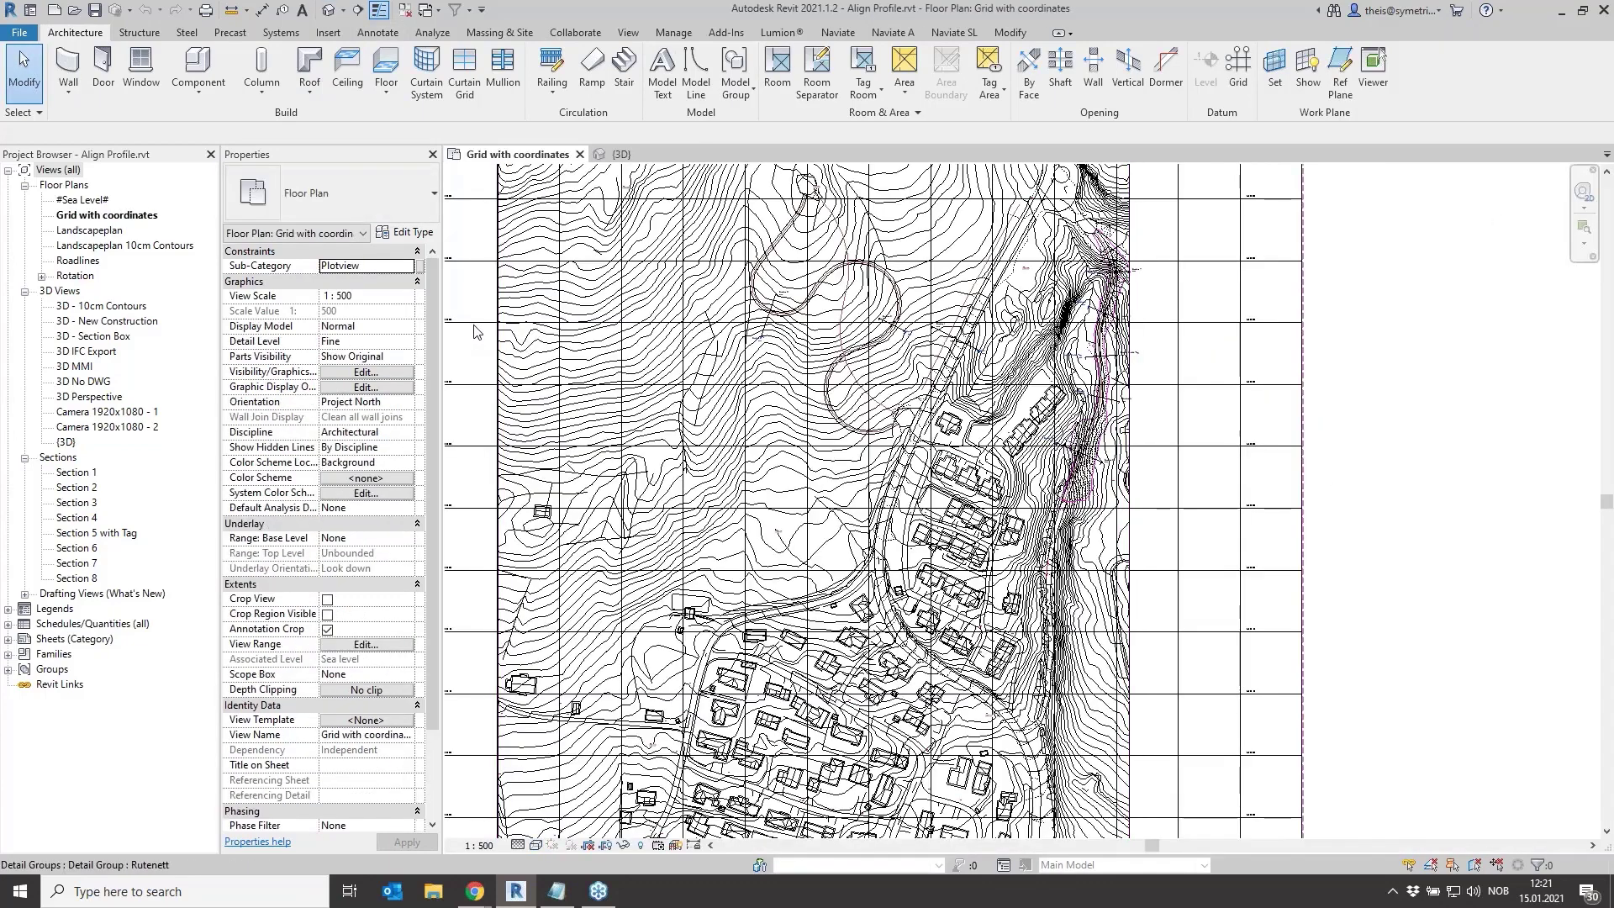
left_click(479, 347)
key("w")
key("t")
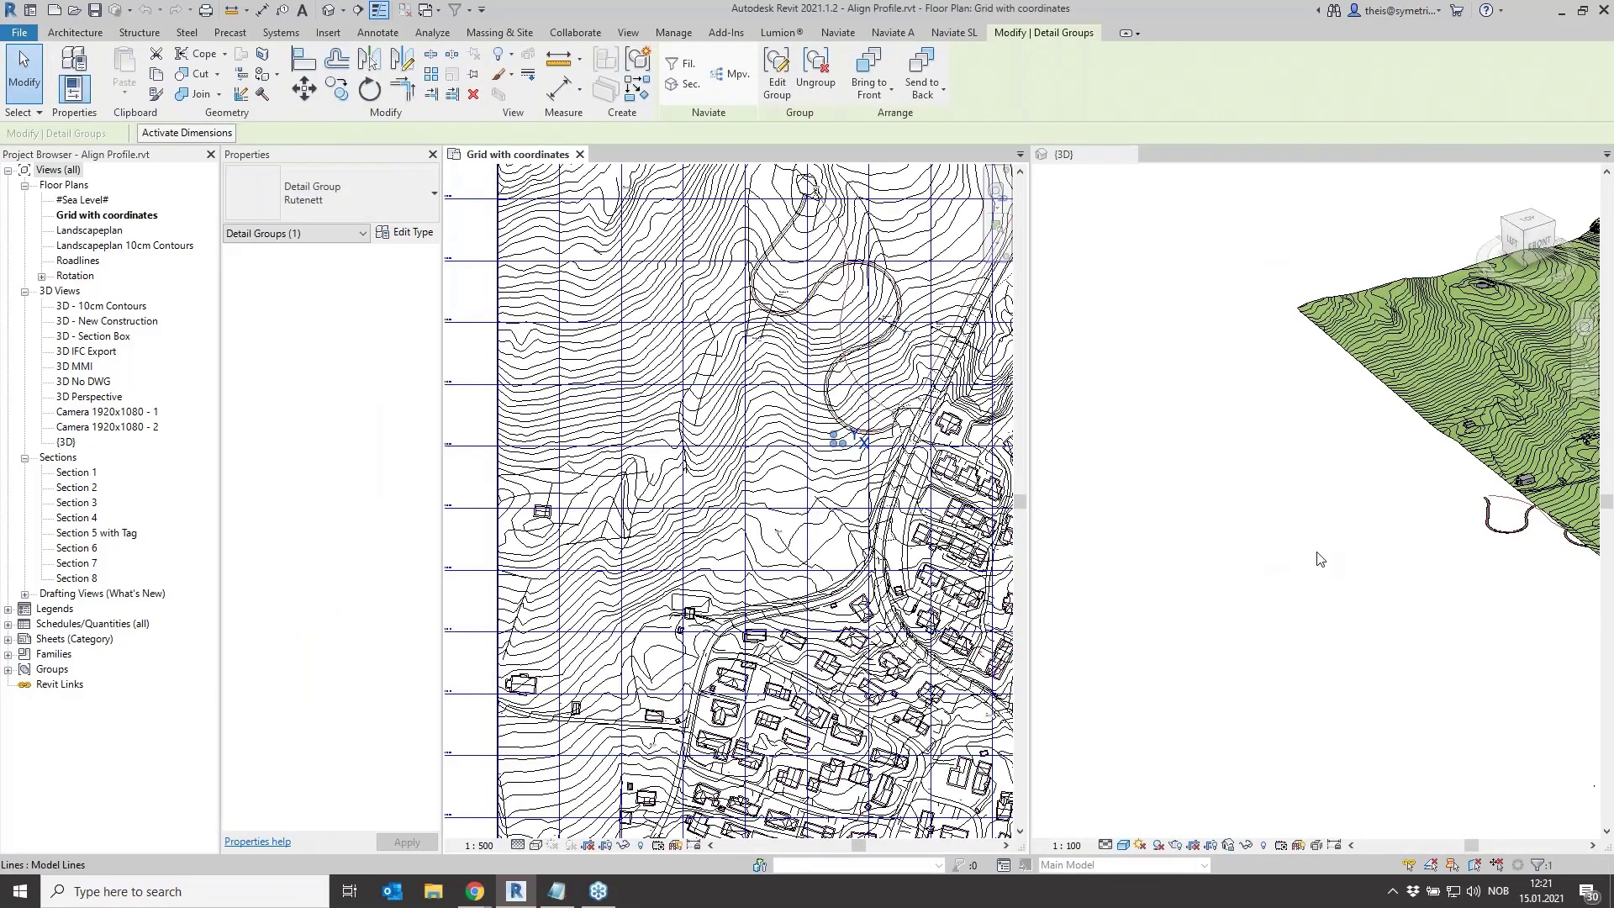
Examine the terrain, roads and buildings in the 3D view from above, compare them with the plan, and clear the grid selection
middle_click_drag(1197, 645, 1305, 455, "shift")
scroll(1251, 555, "up", 5)
scroll(1305, 455, "up", 4)
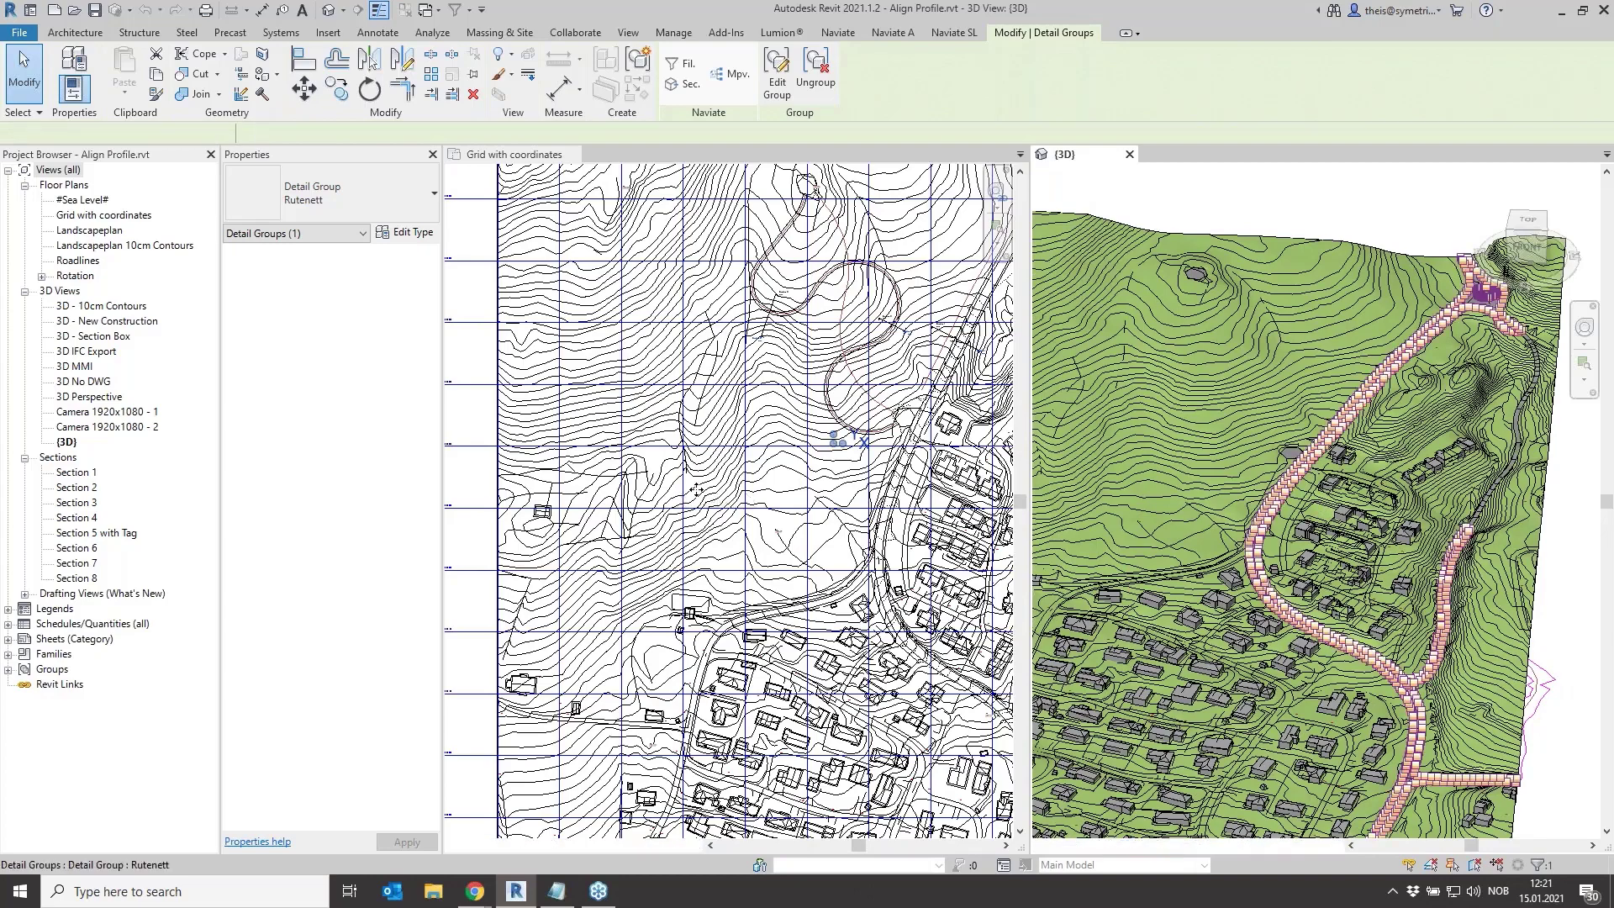
scroll(689, 502, "down", 3)
scroll(813, 455, "down", 2)
key("Escape")
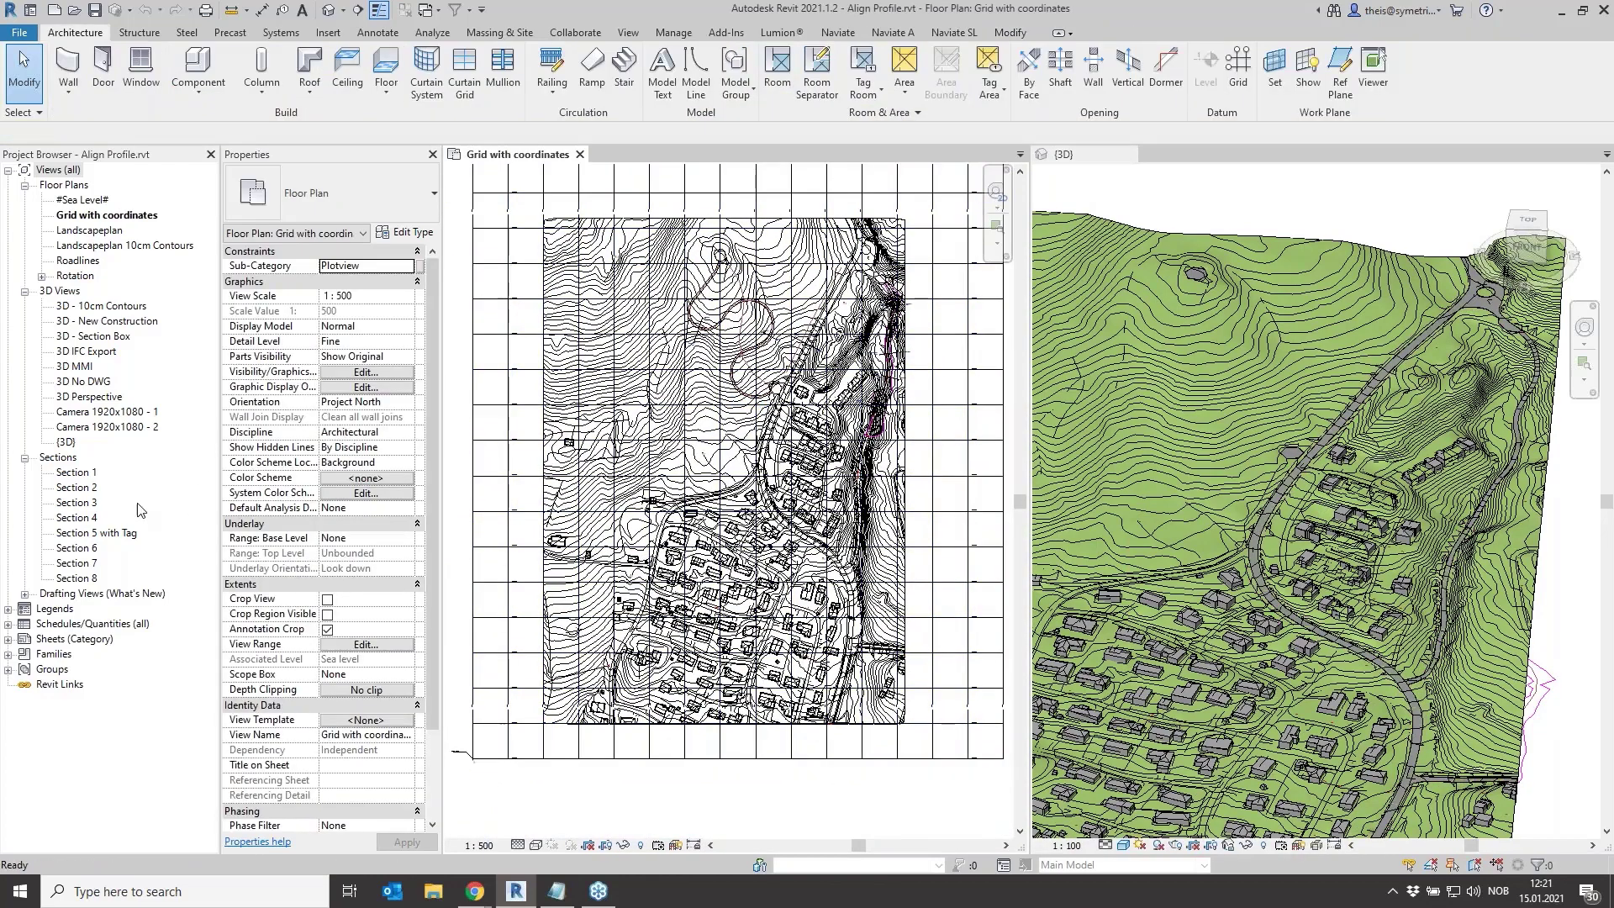
Select the chain of NV AlignProfile model lines beside the straight main road in the plan to inspect the height profile, and deselect it
scroll(659, 624, "up", 6)
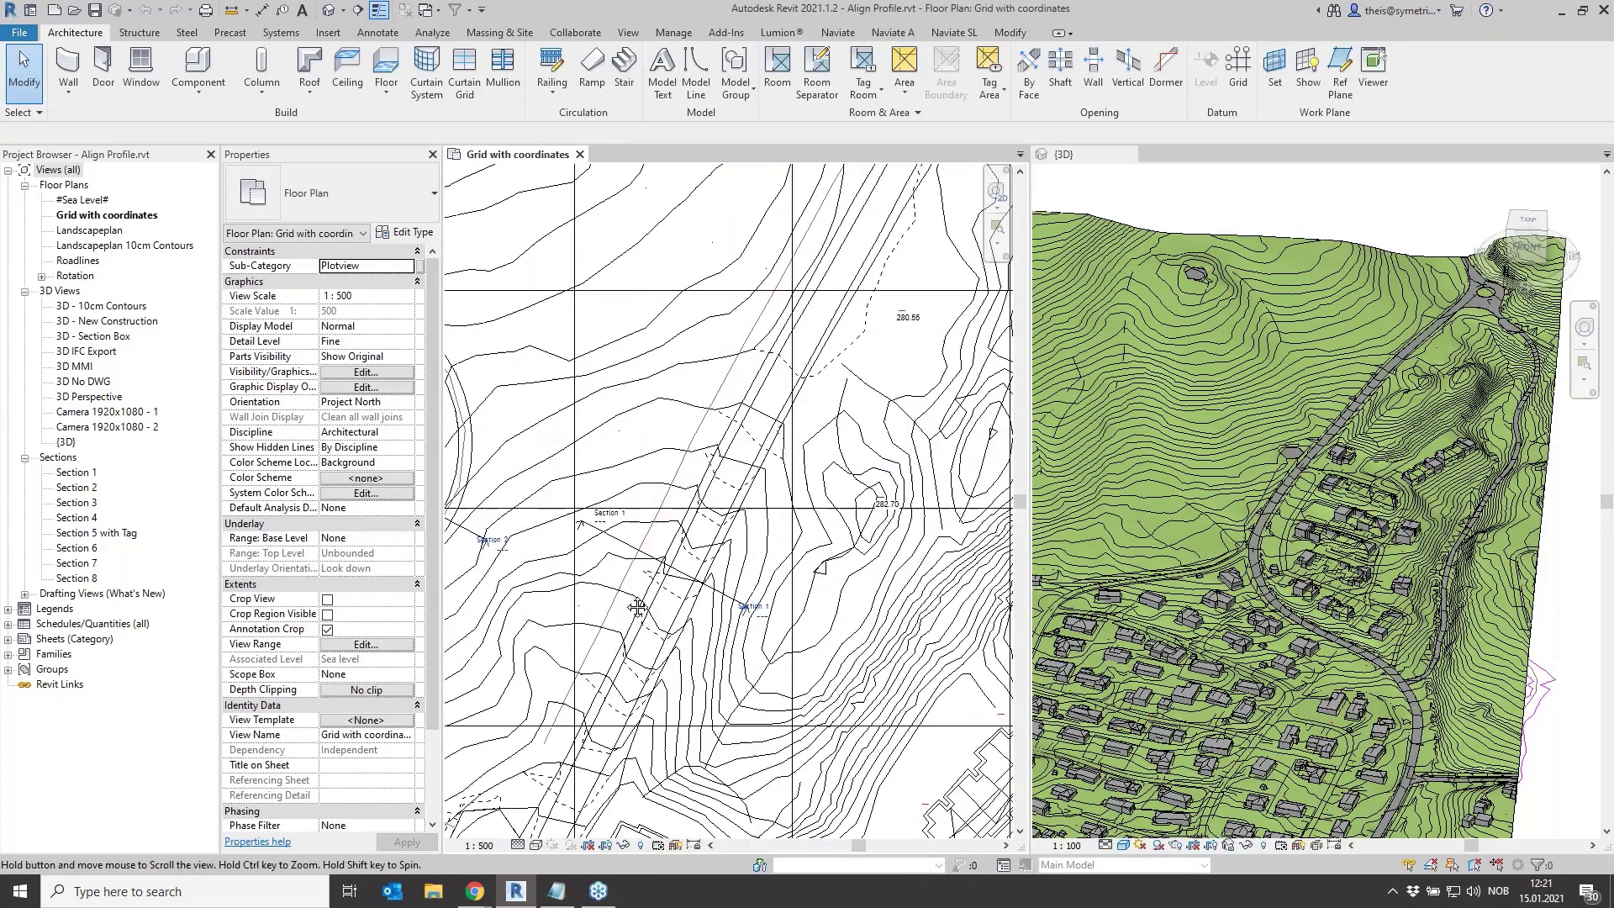
scroll(616, 629, "down", 1)
scroll(592, 717, "down", 1)
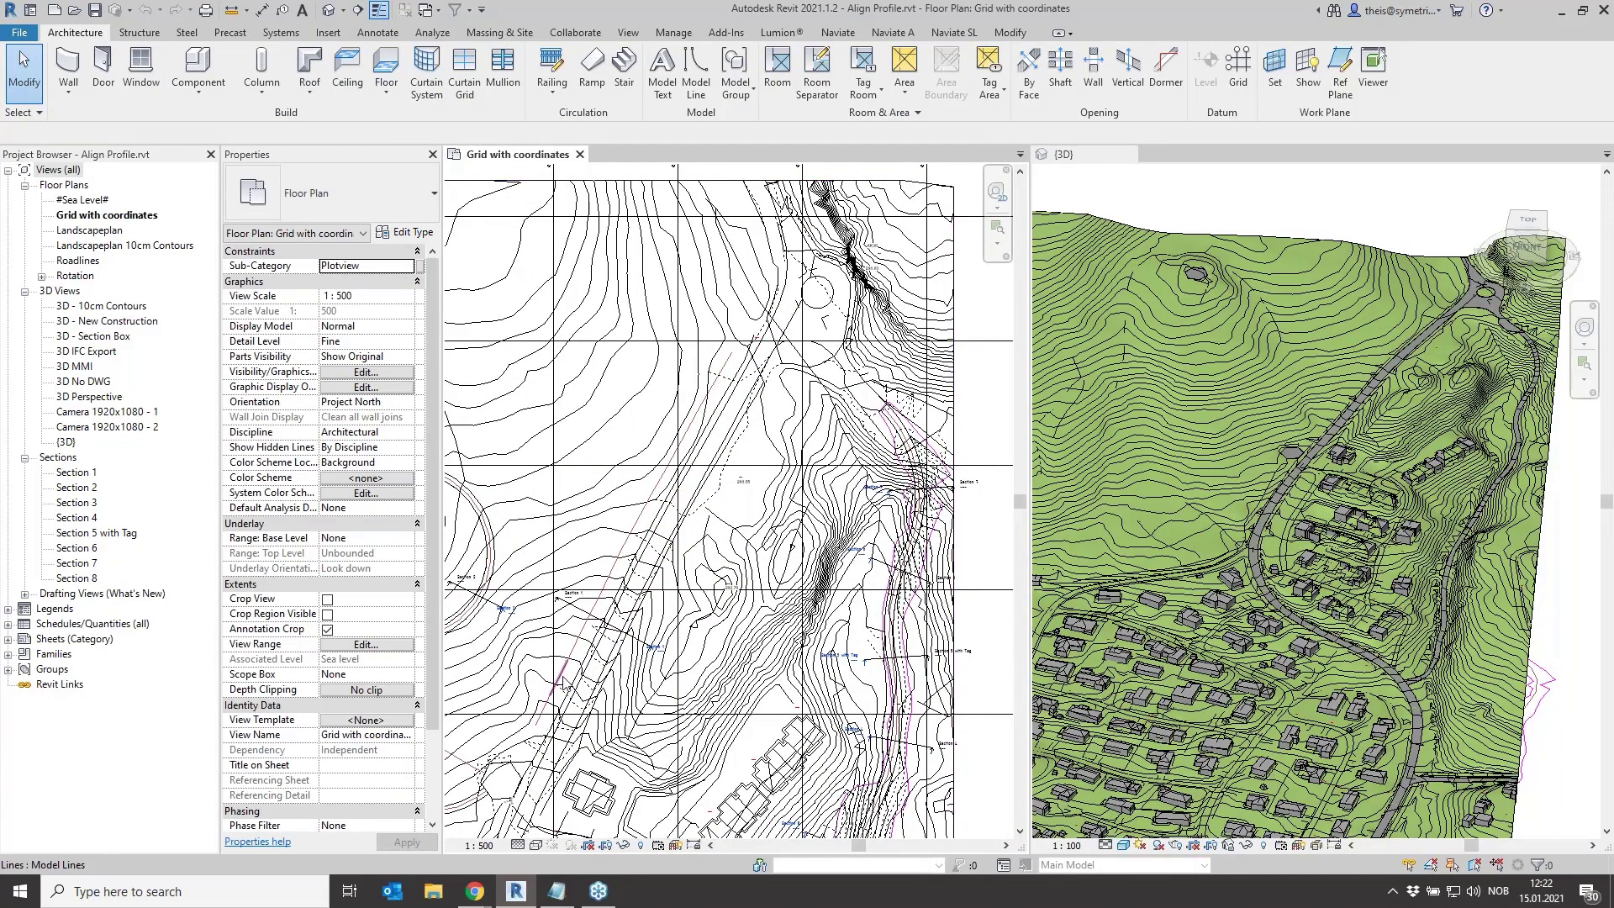
key("Tab")
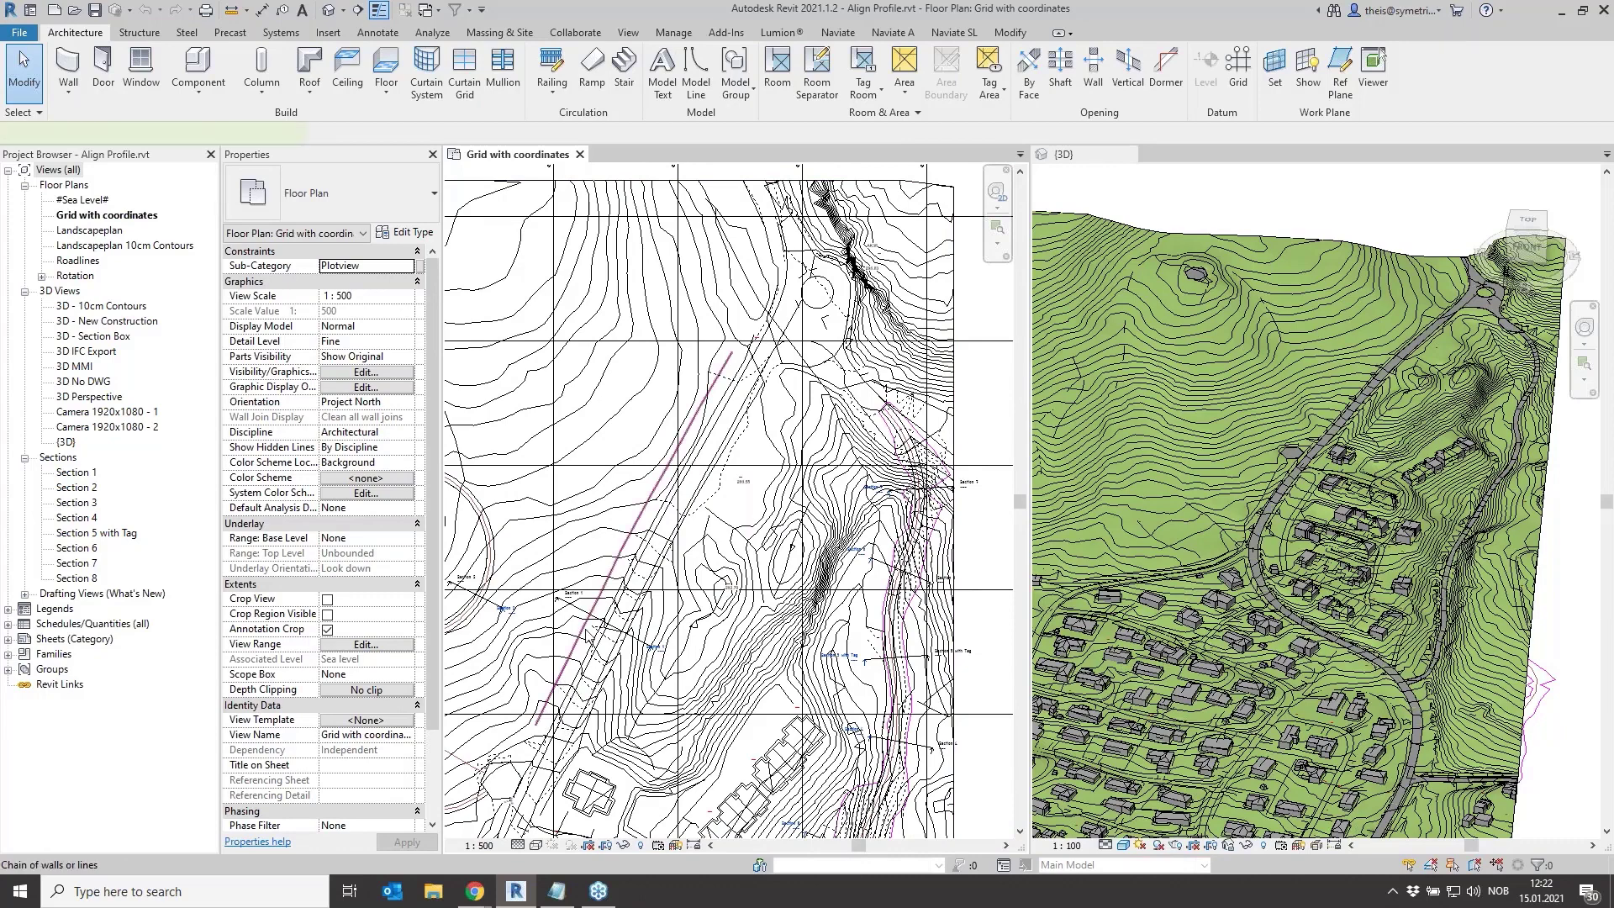
left_click(694, 461)
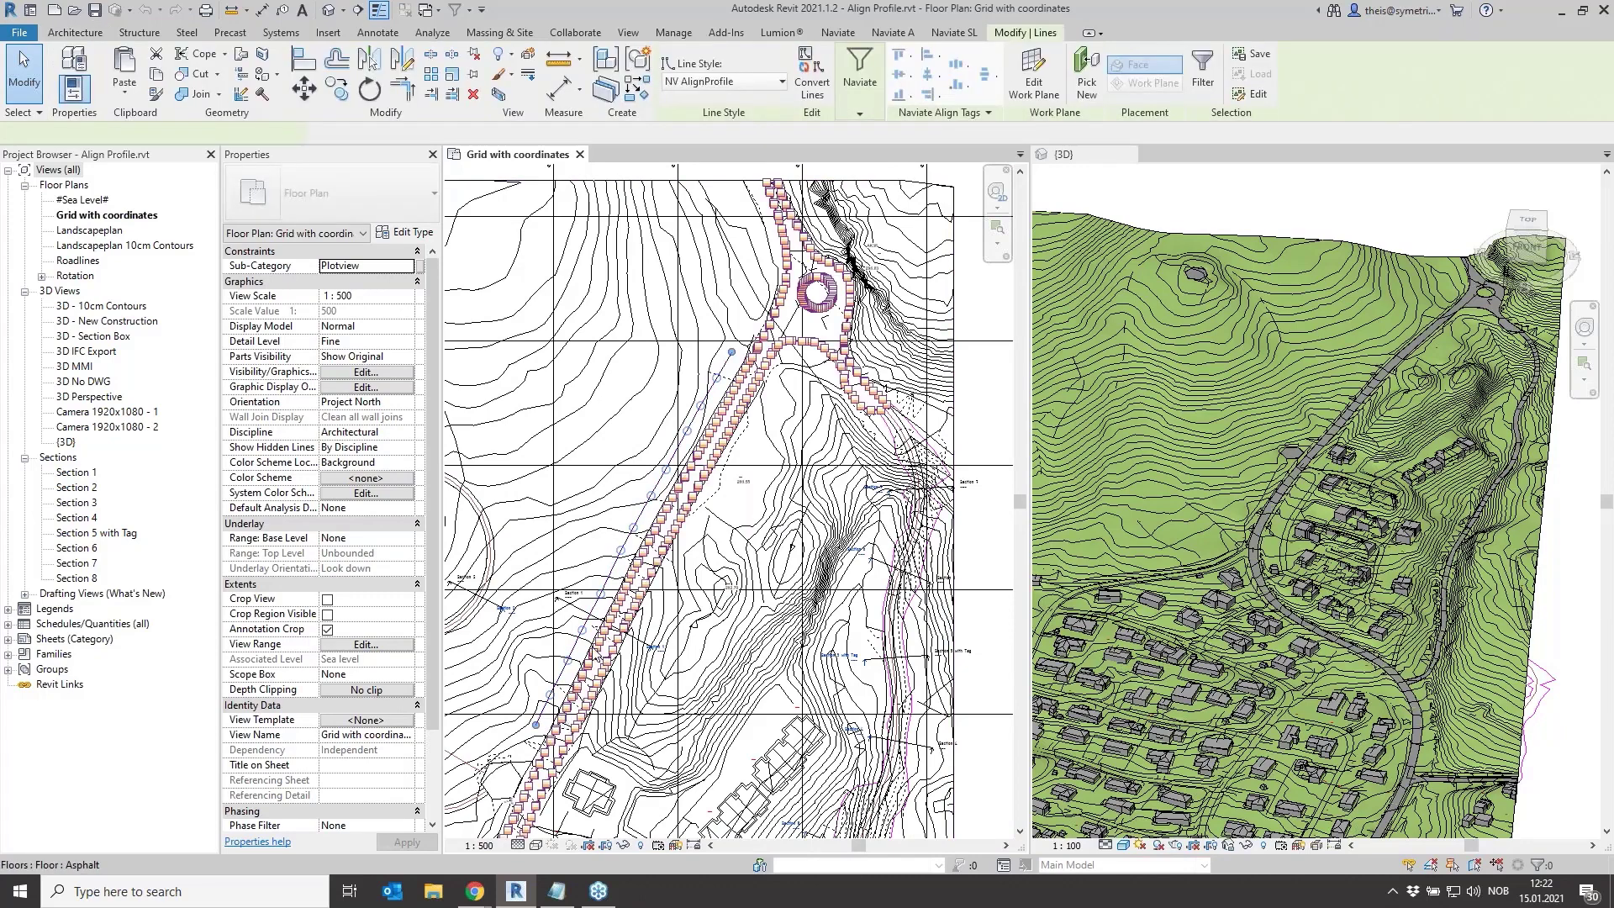
scroll(739, 259, "down", 2)
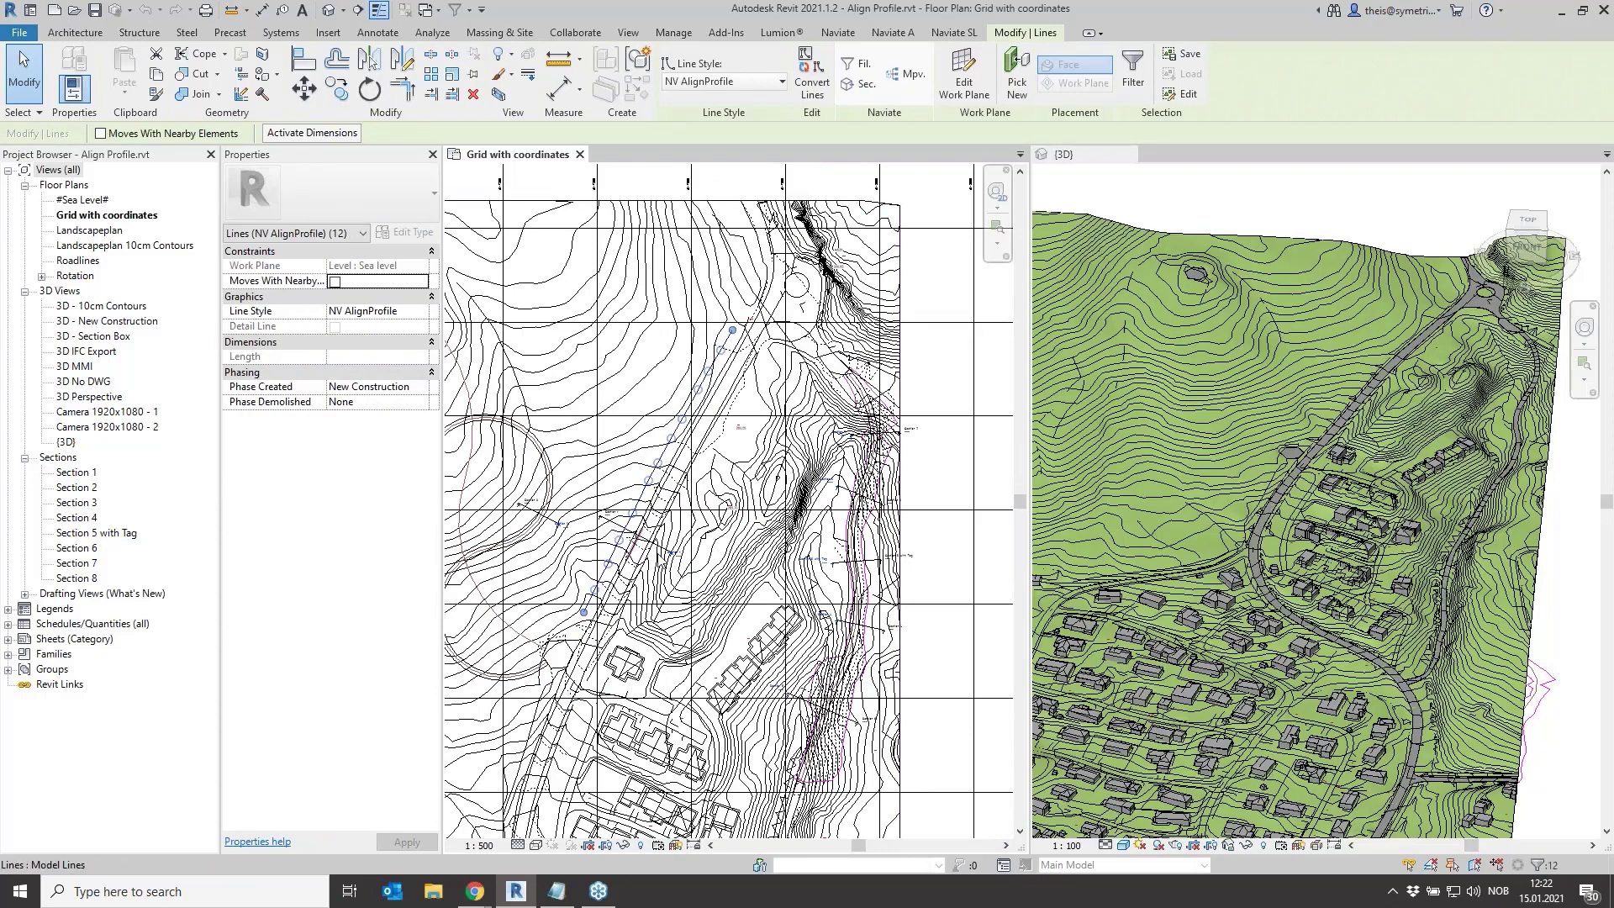
key("Escape")
Open Section 1 from its marker on the plan, dock it below the plan, and frame the road's cross section
scroll(664, 553, "up", 1)
double_click(679, 555)
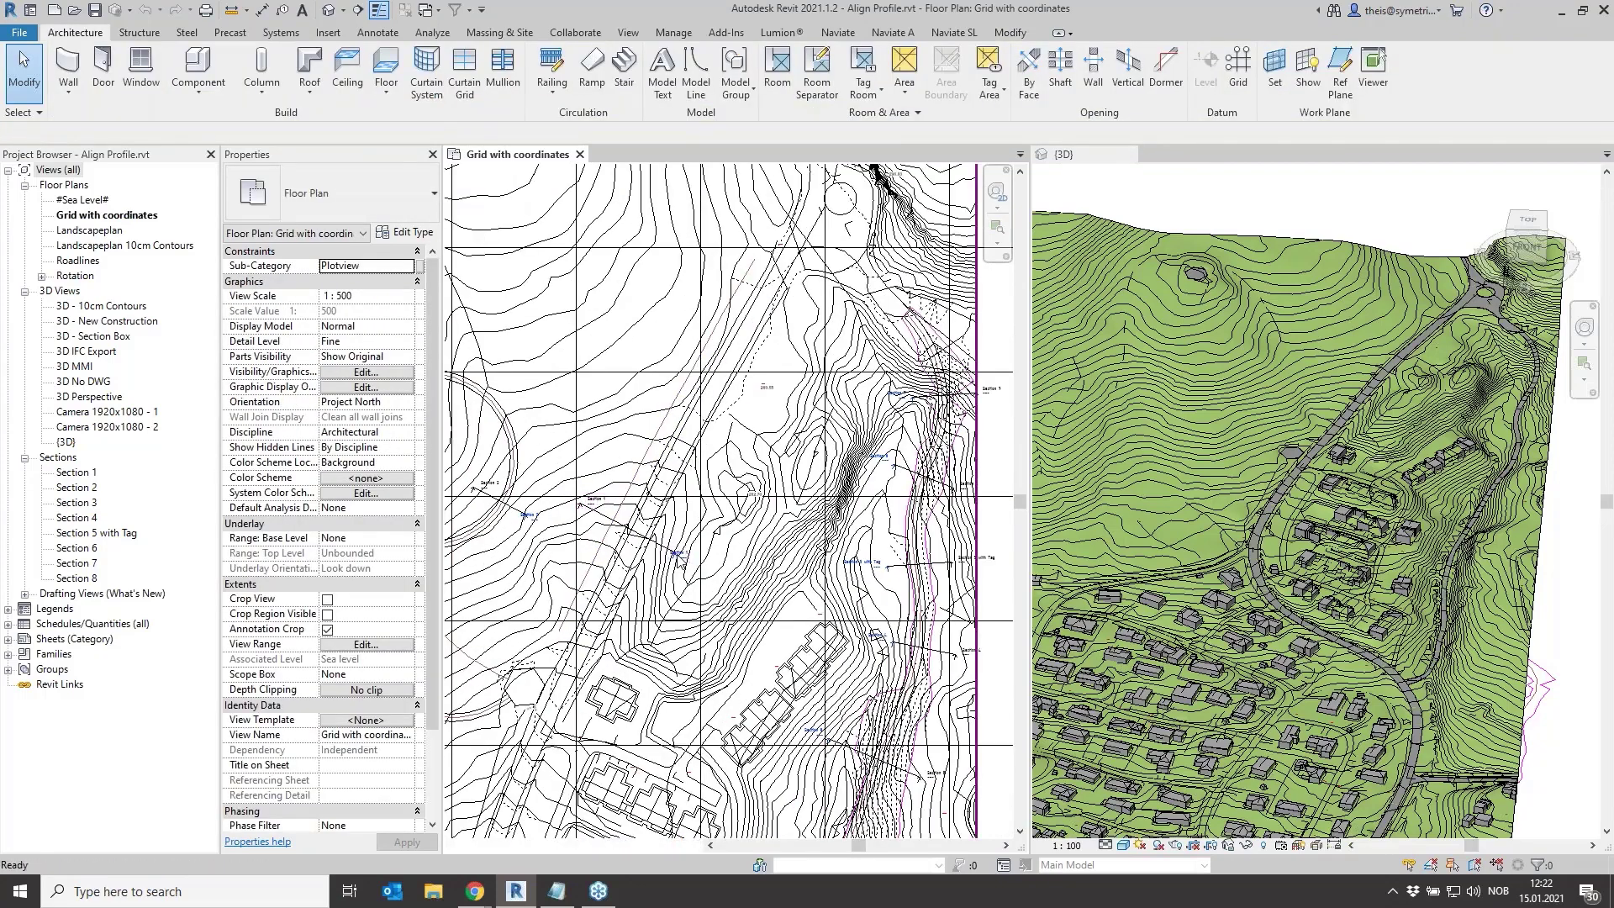
left_click(517, 154)
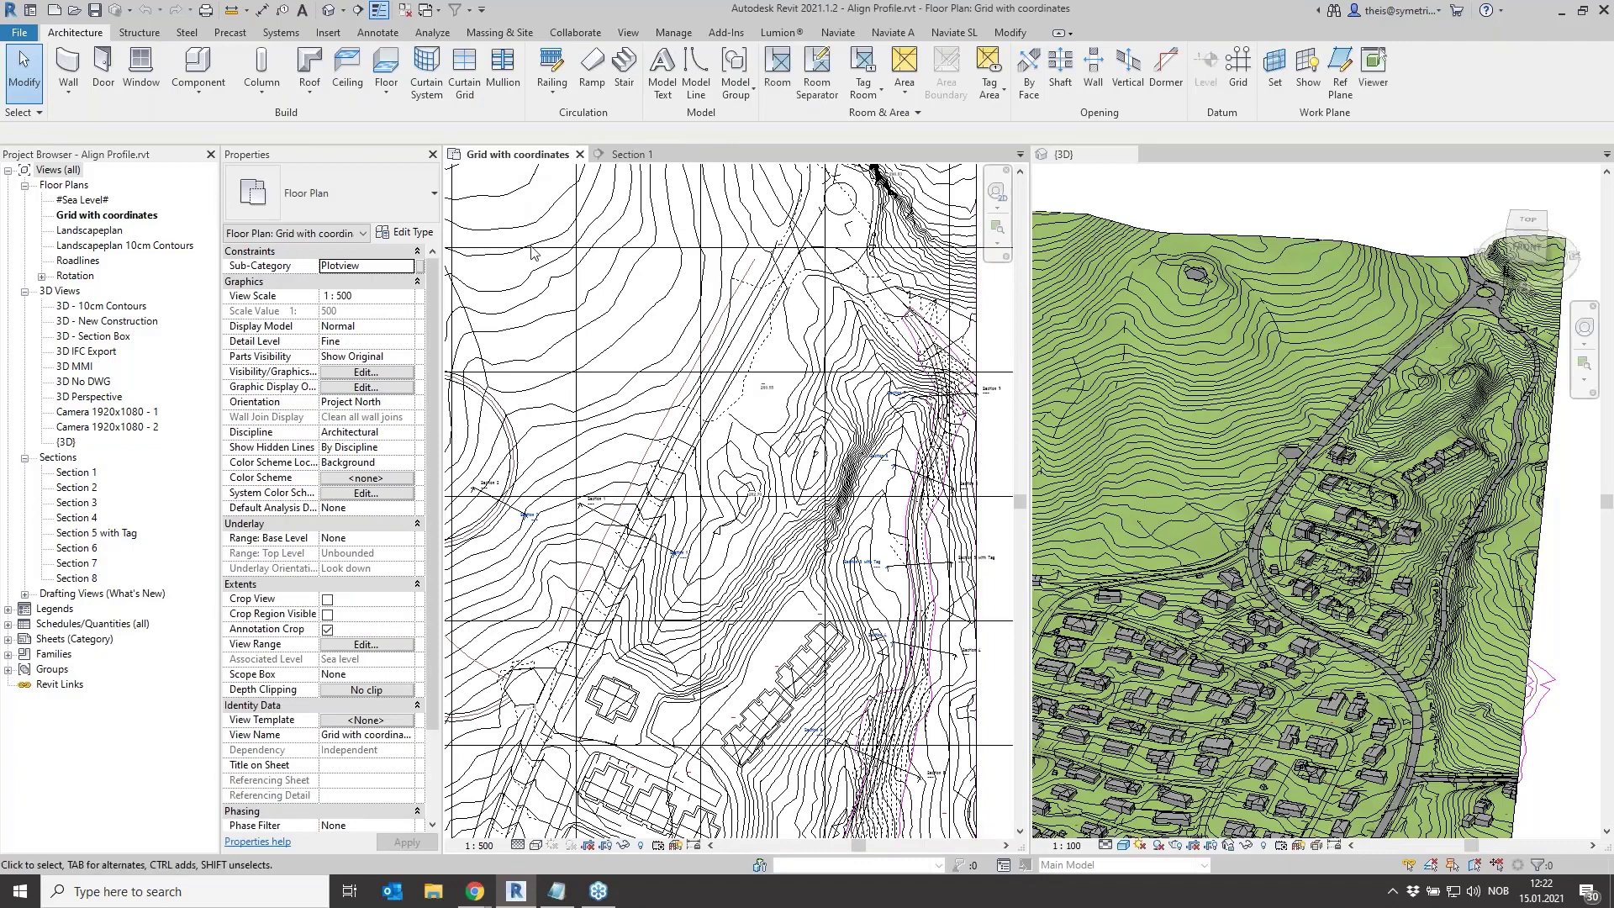
left_click(537, 273)
left_click_drag(631, 154, 774, 576)
left_click(775, 576)
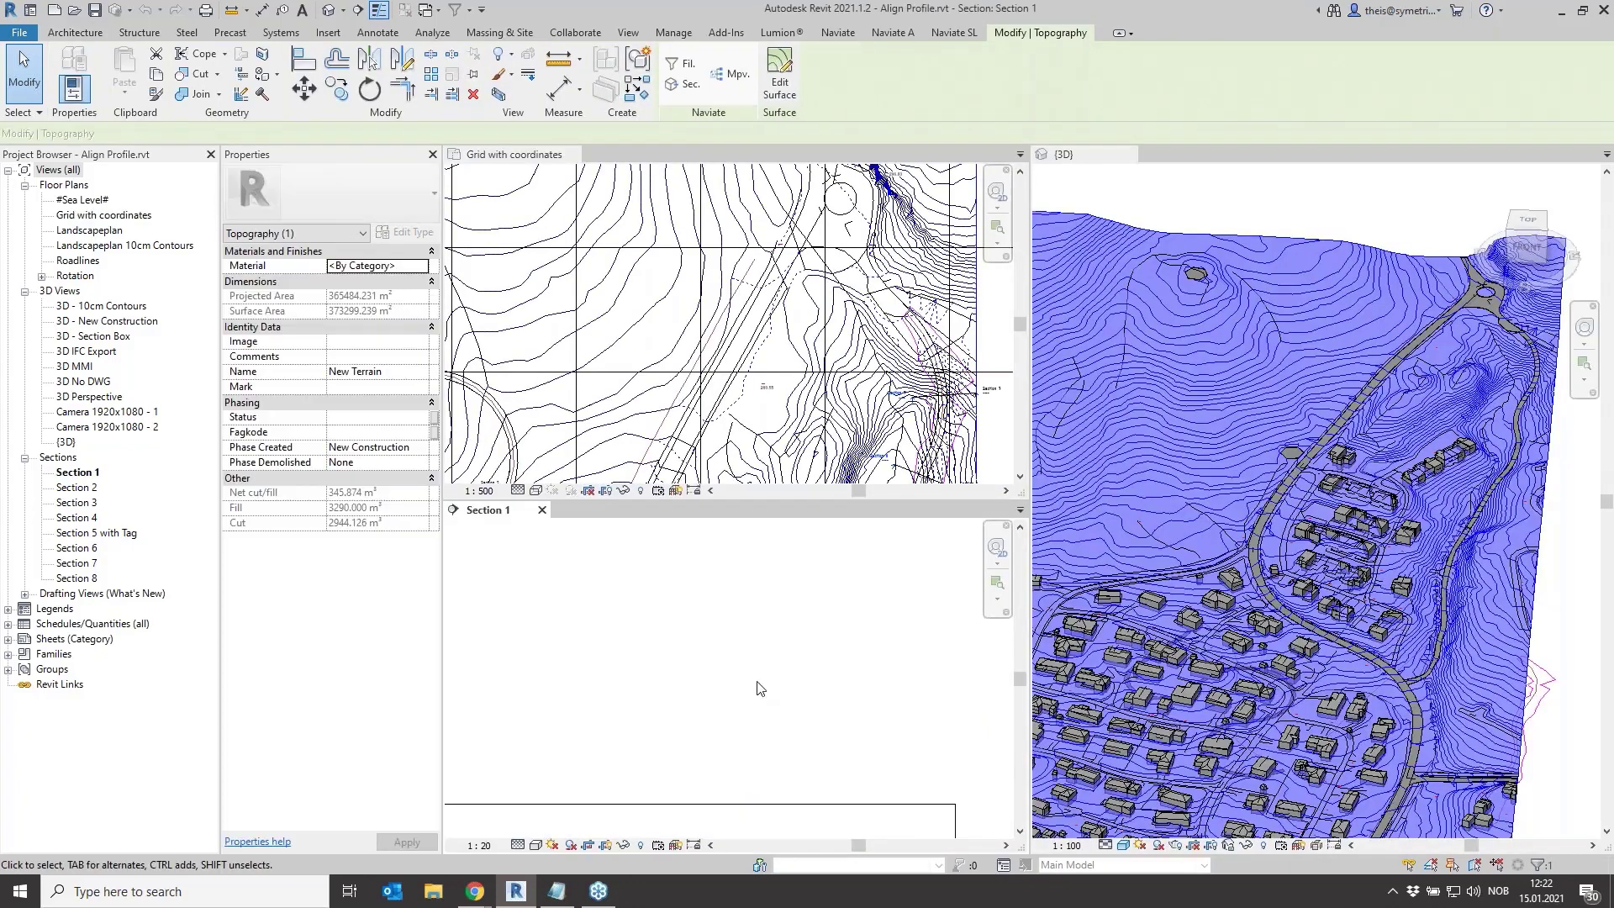
scroll(760, 589, "up", 5)
left_click(951, 336)
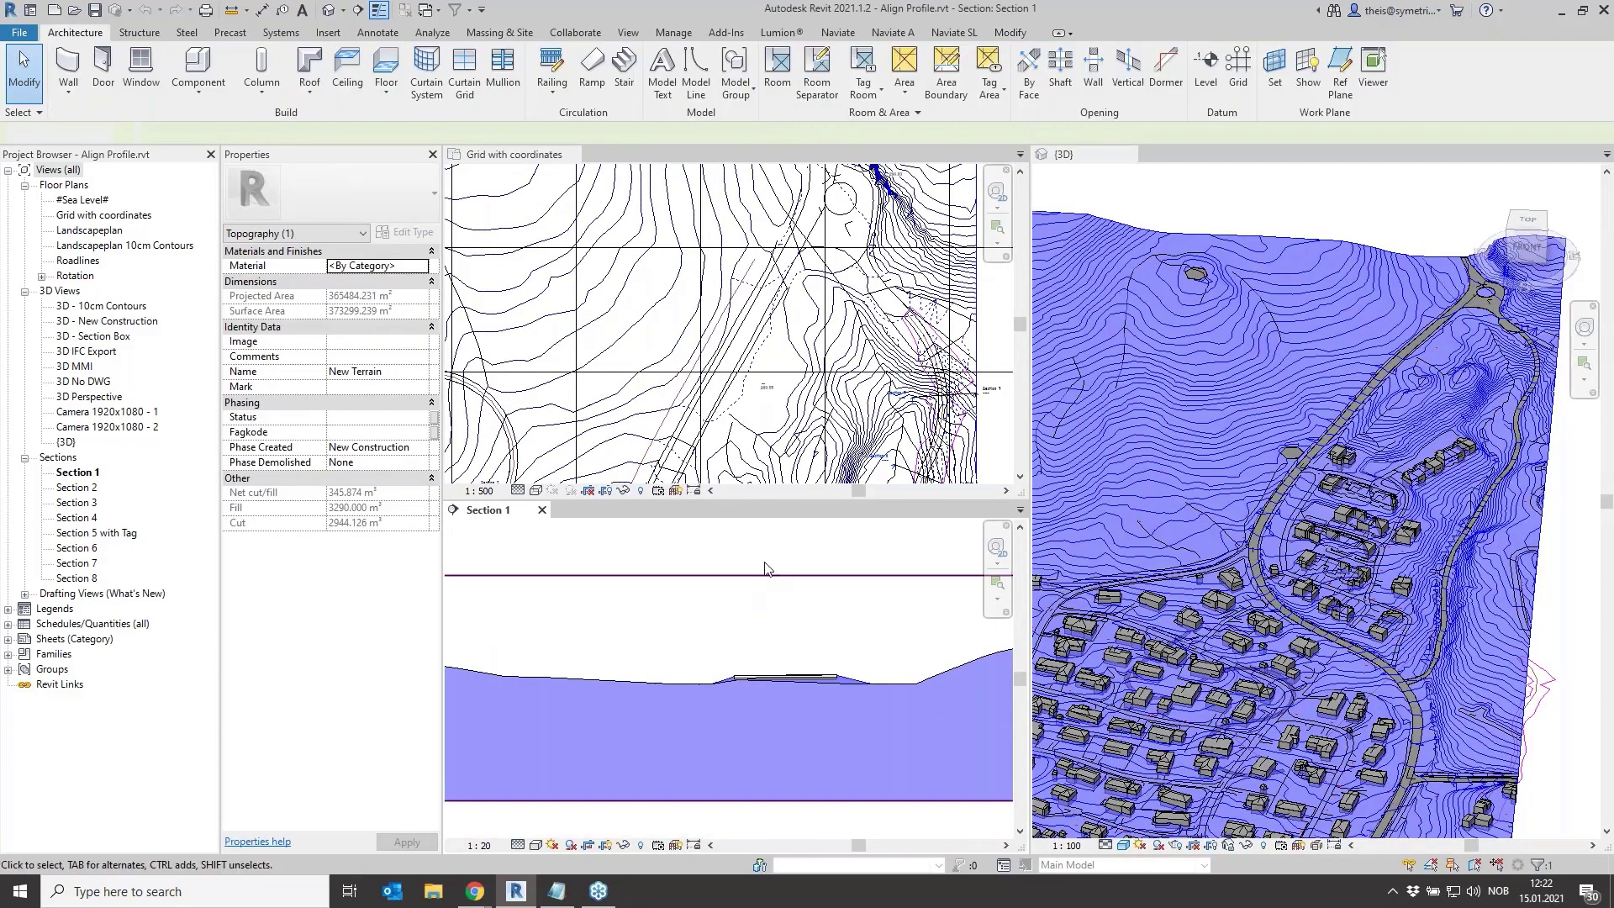
left_click(951, 336)
Examine the winding road and the main road with their section markers in the plan
scroll(951, 336, "down", 2)
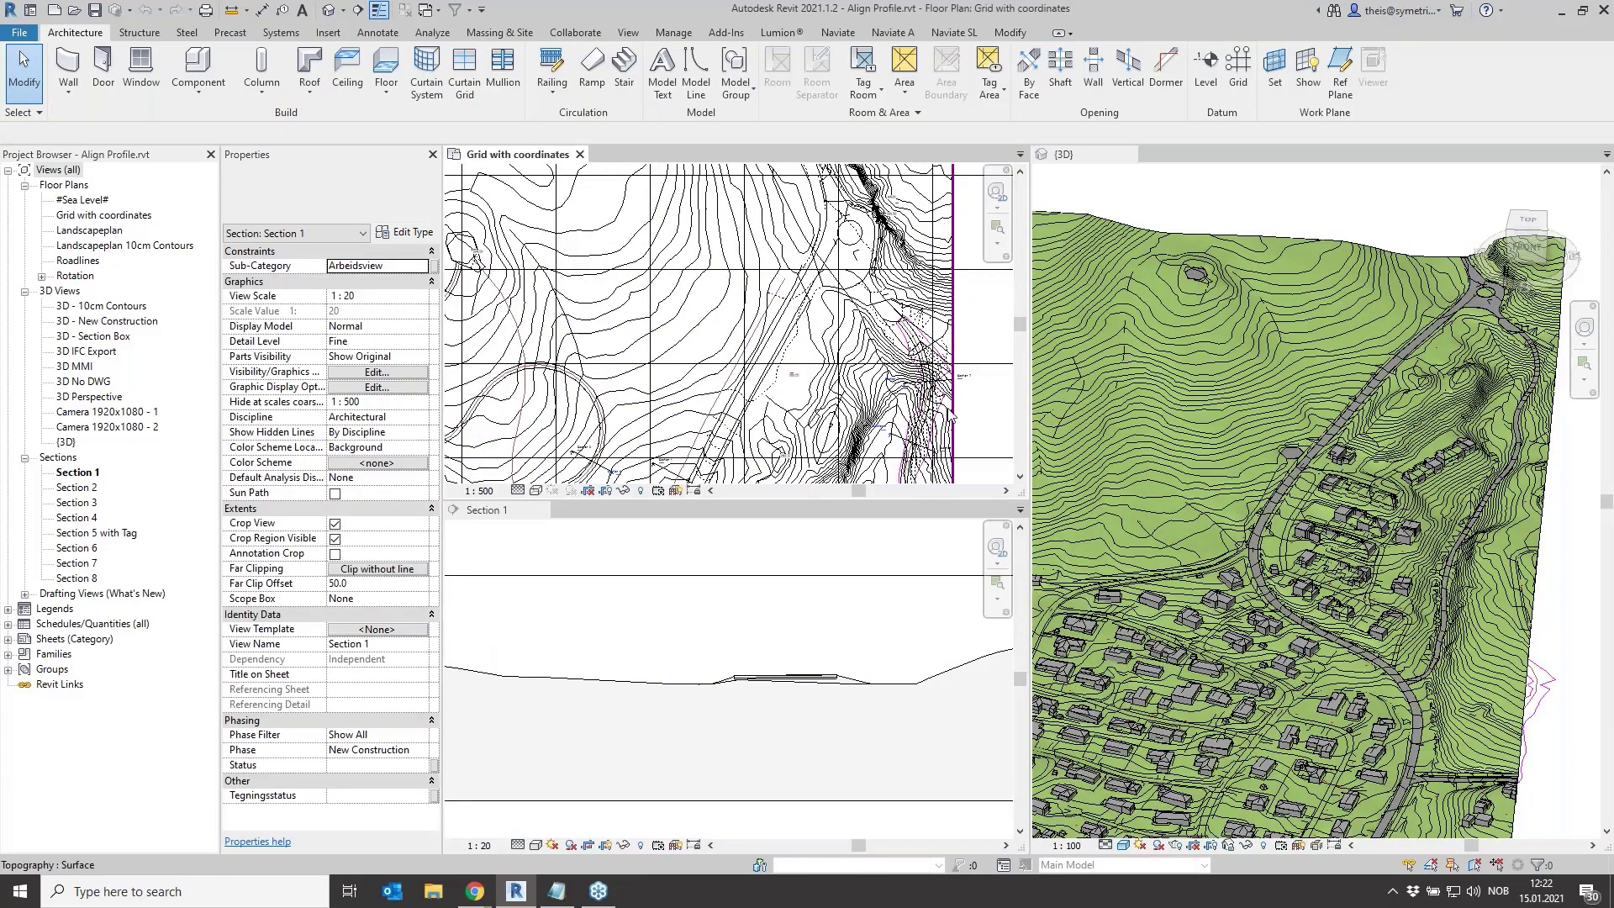
key("Escape")
middle_click_drag(951, 336, 906, 160)
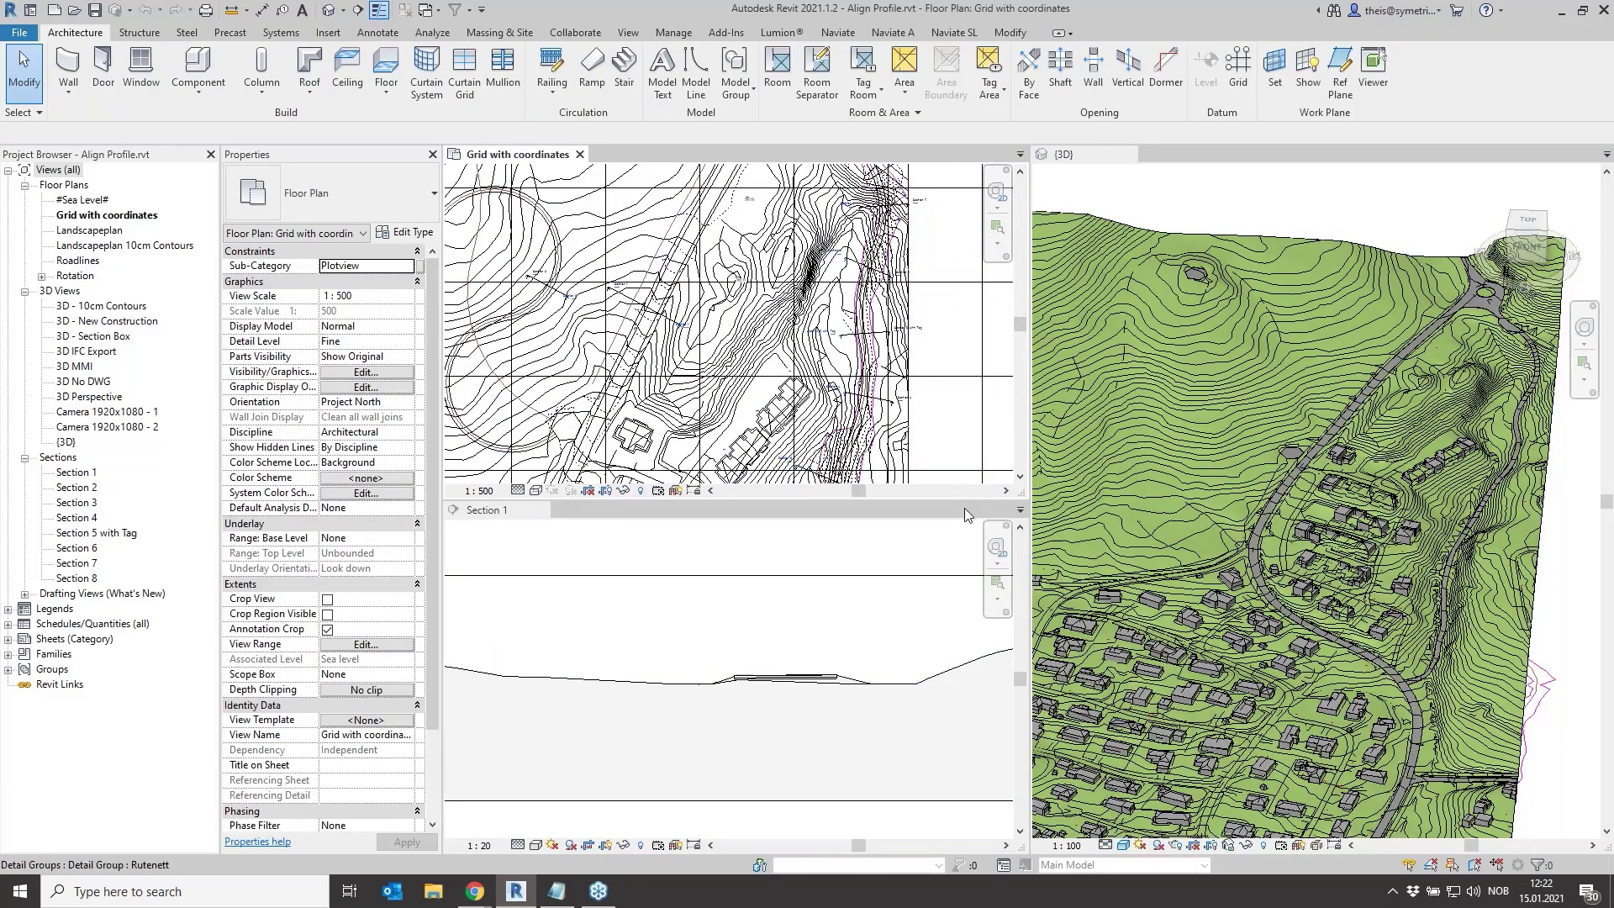
scroll(933, 383, "down", 2)
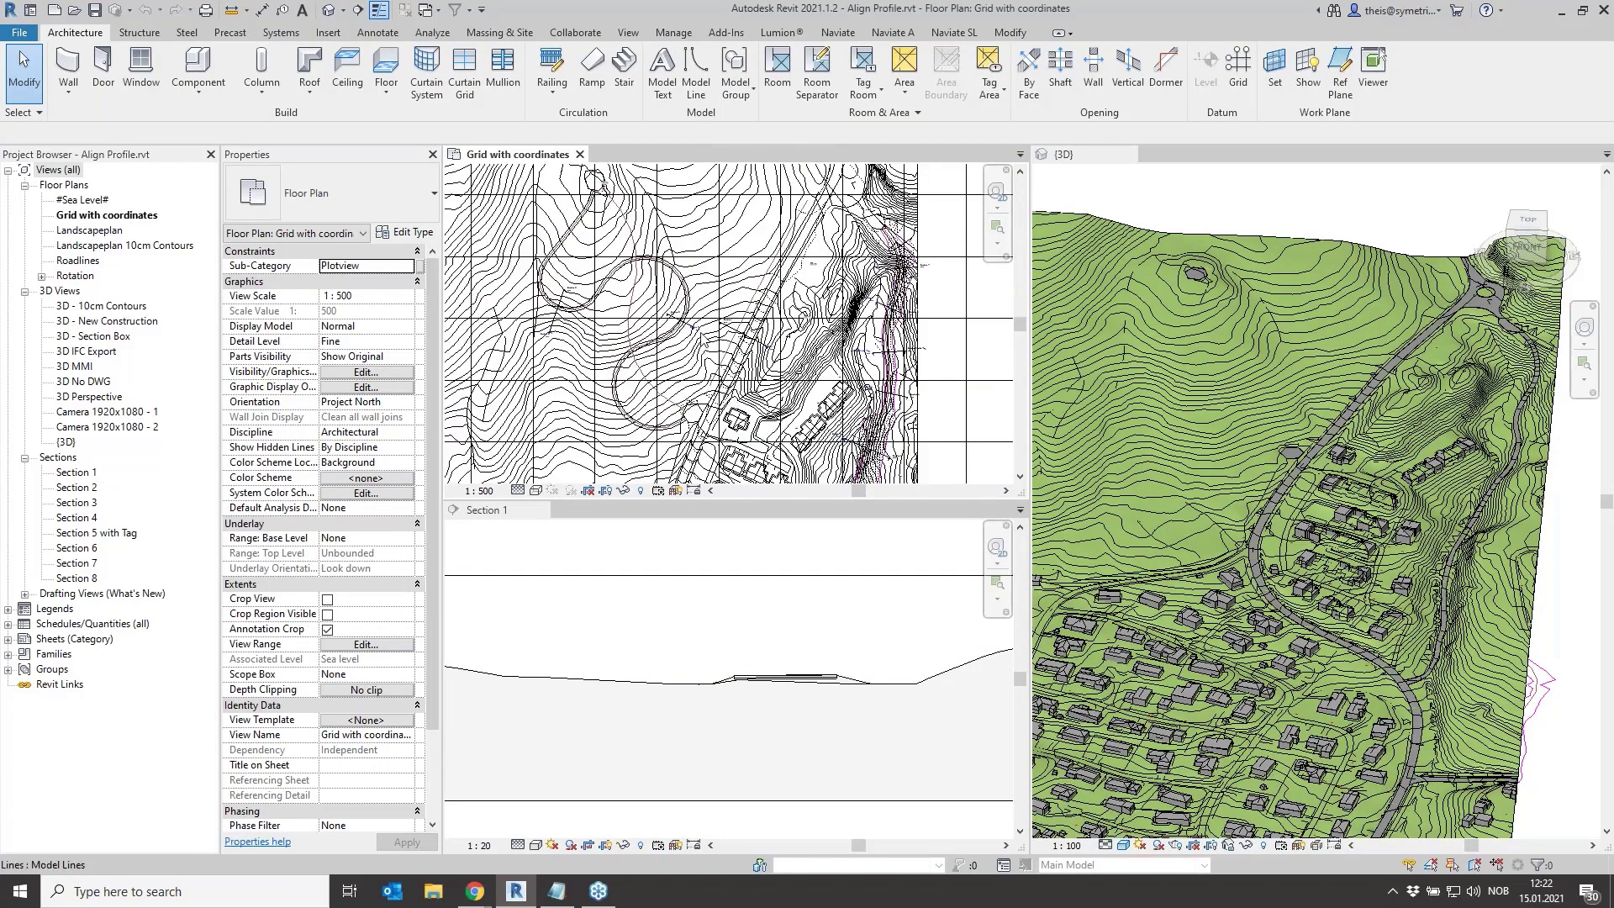
scroll(767, 341, "down", 2)
middle_click_drag(1015, 352, 1011, 339)
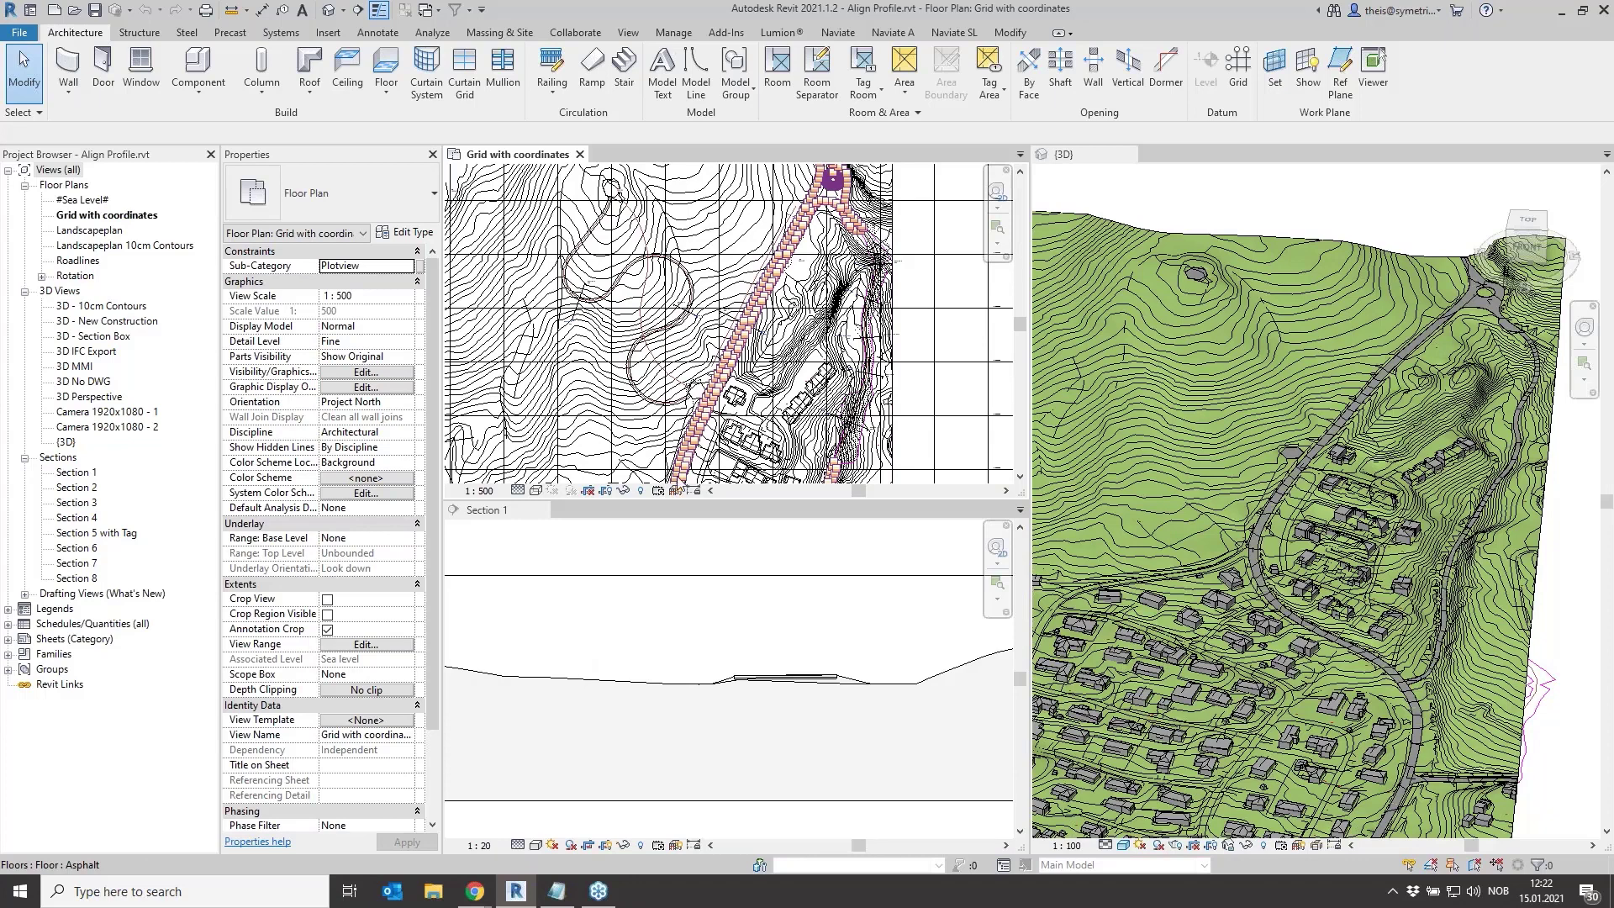
scroll(726, 354, "up", 3)
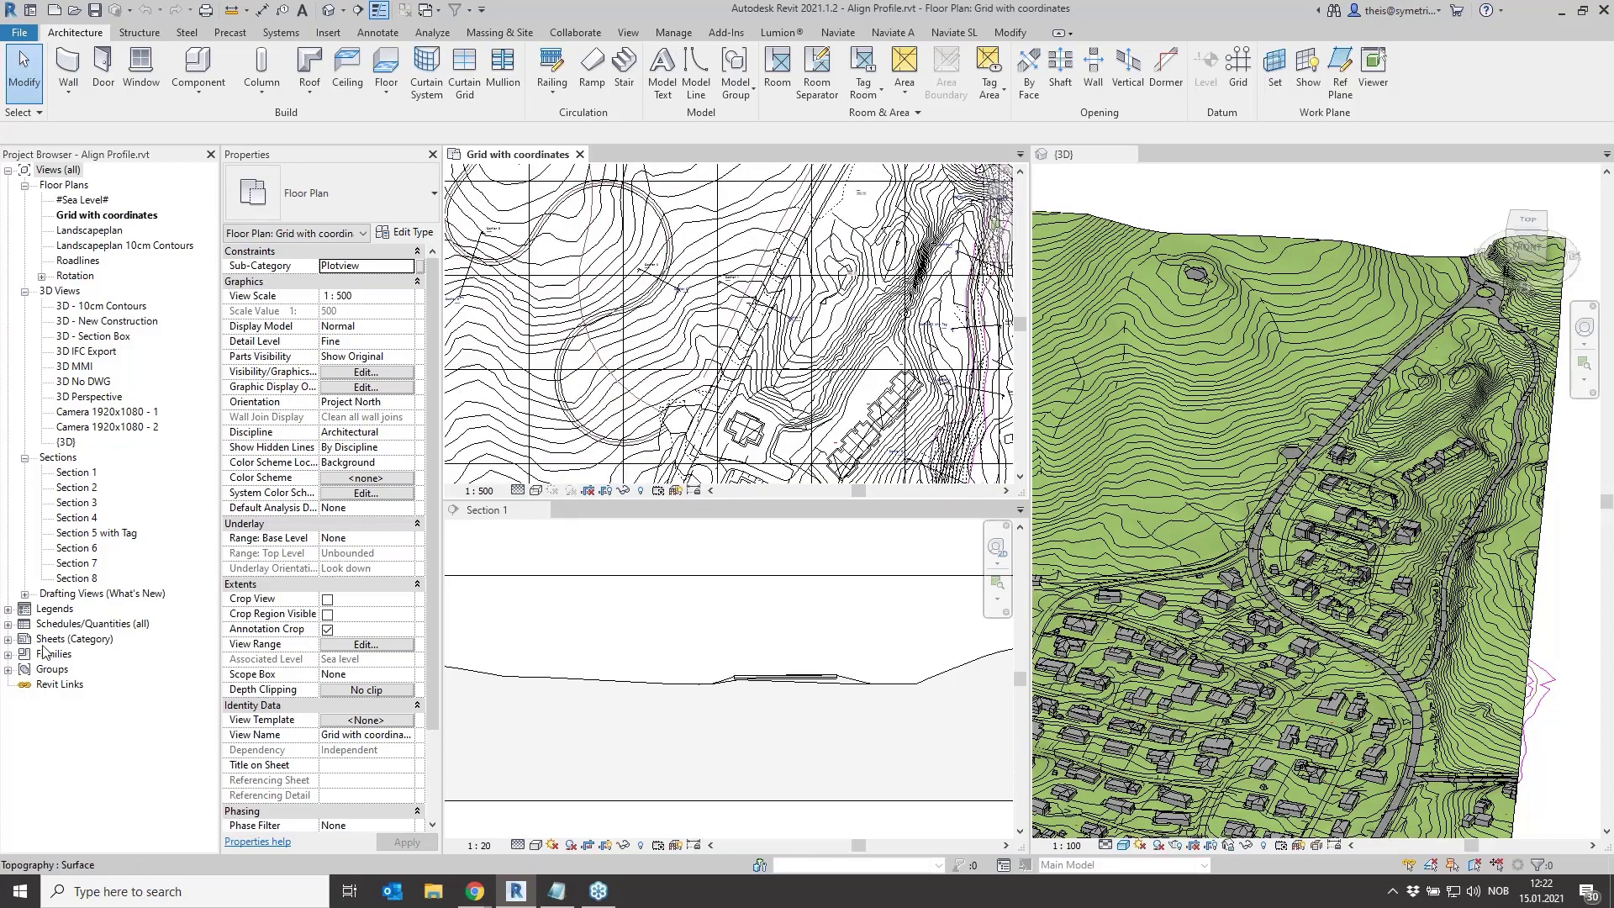
Open the Swale profile family of the project for editing
left_click(8, 655)
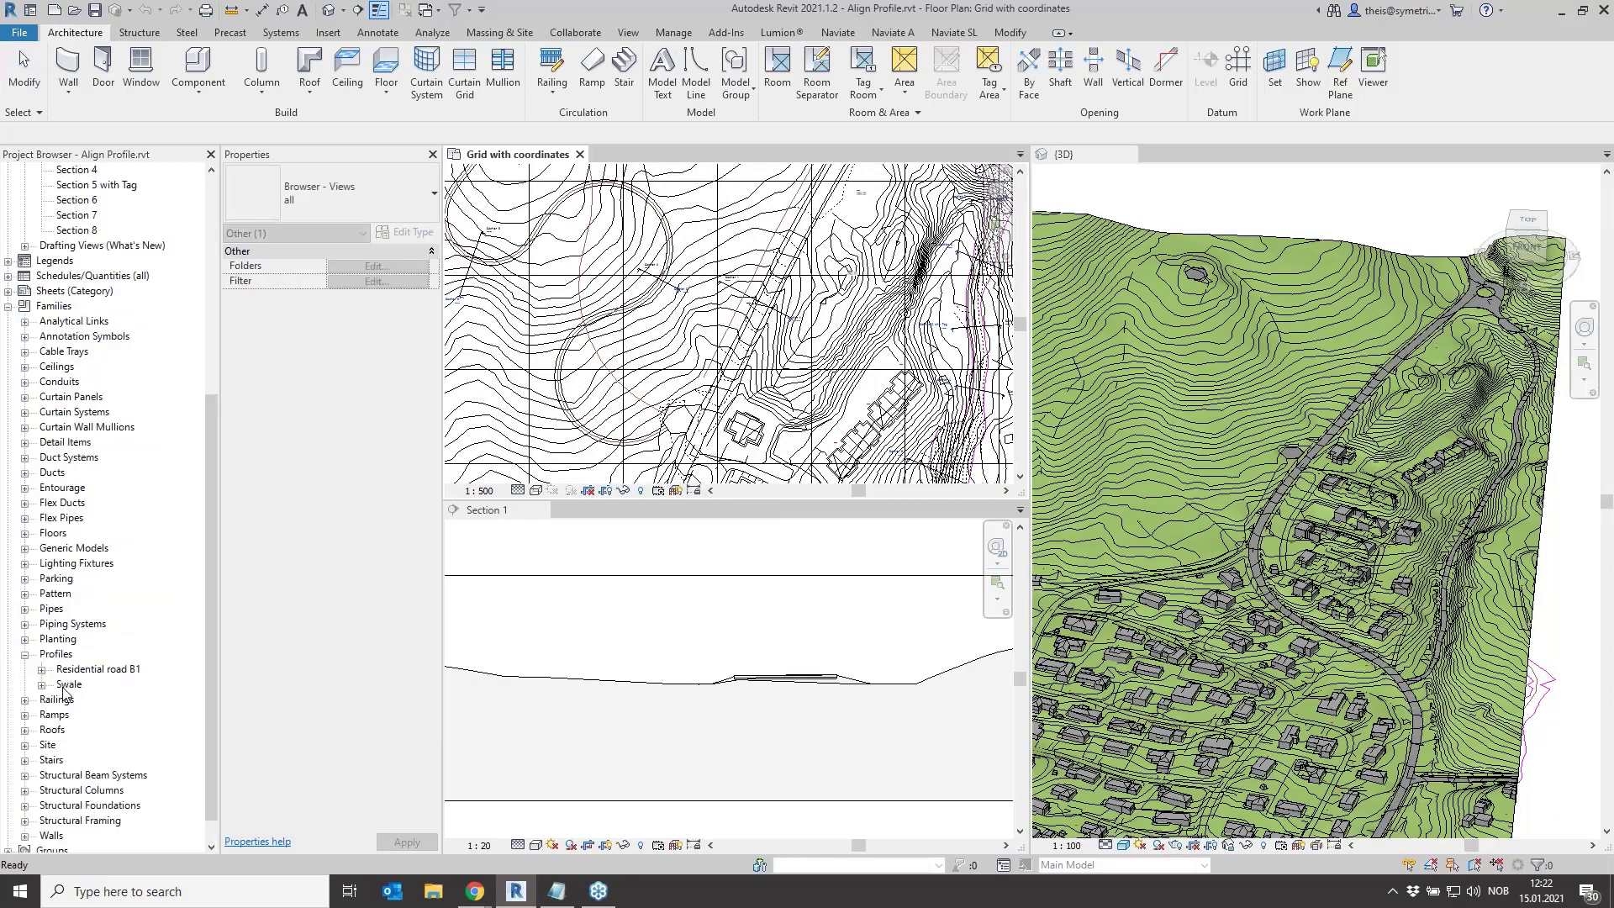
left_click(66, 685)
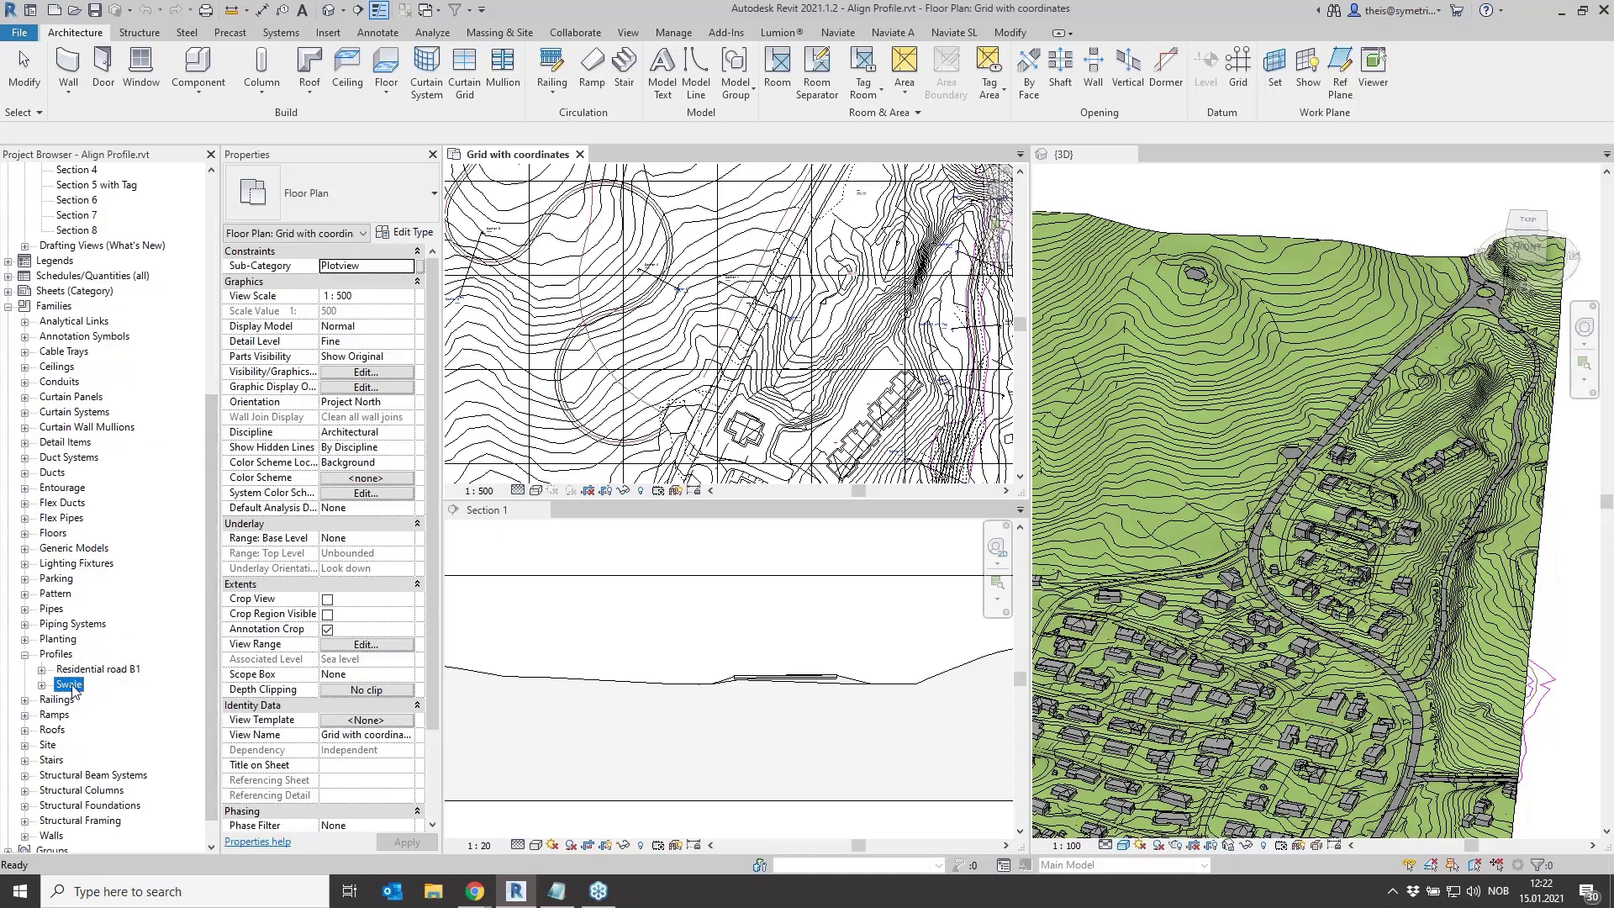
left_click(69, 685)
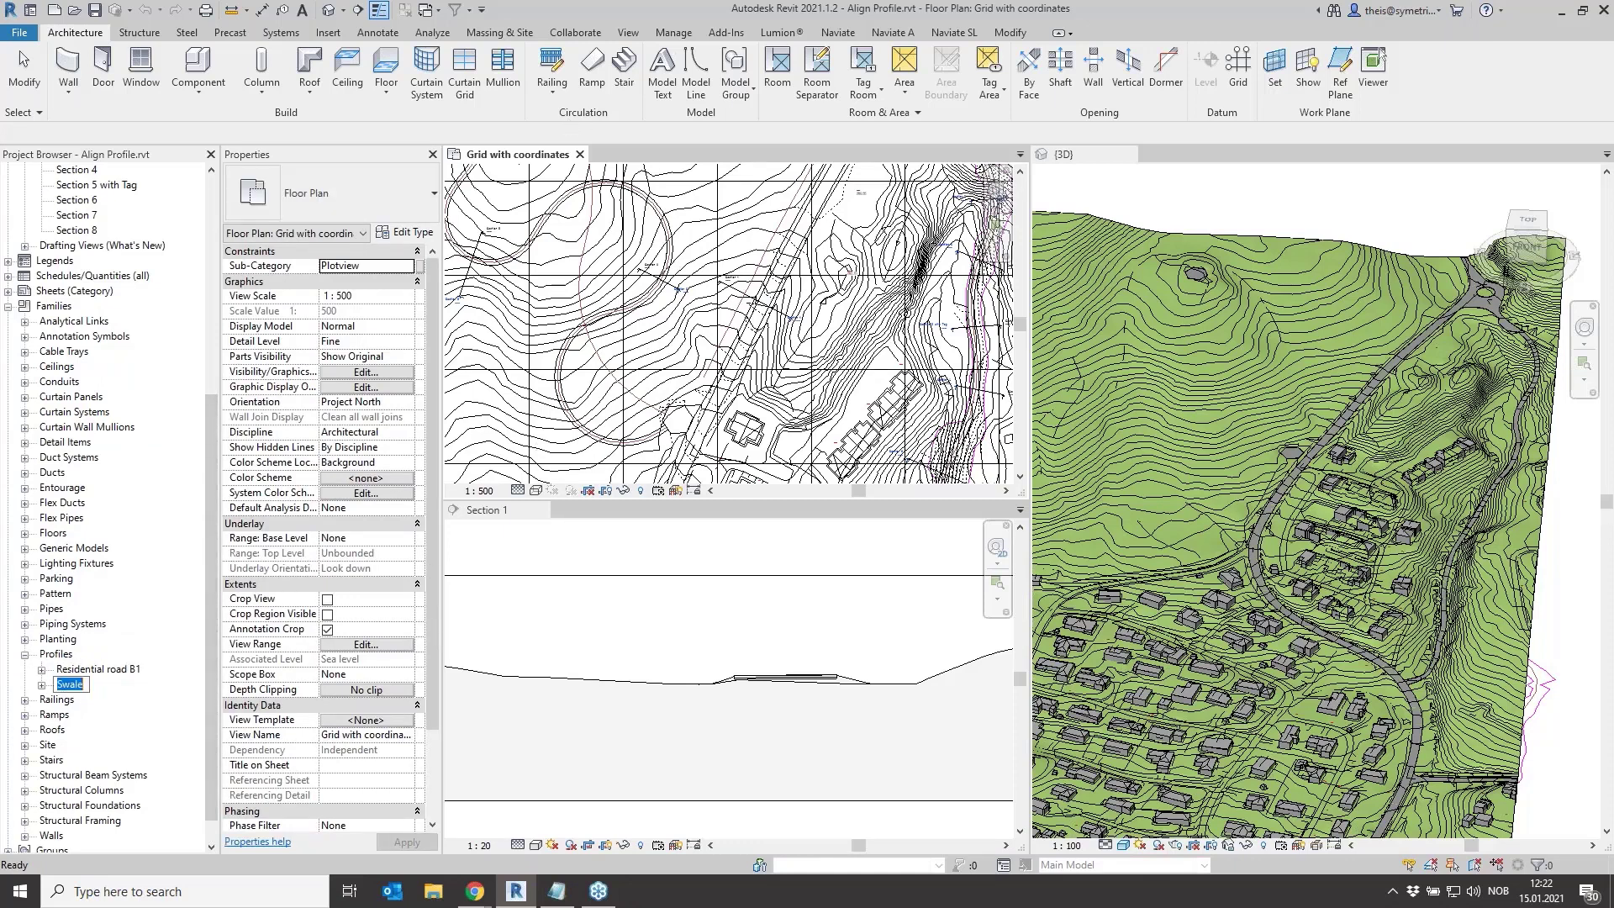
key("Escape")
right_click(67, 687)
key("Escape")
right_click(66, 687)
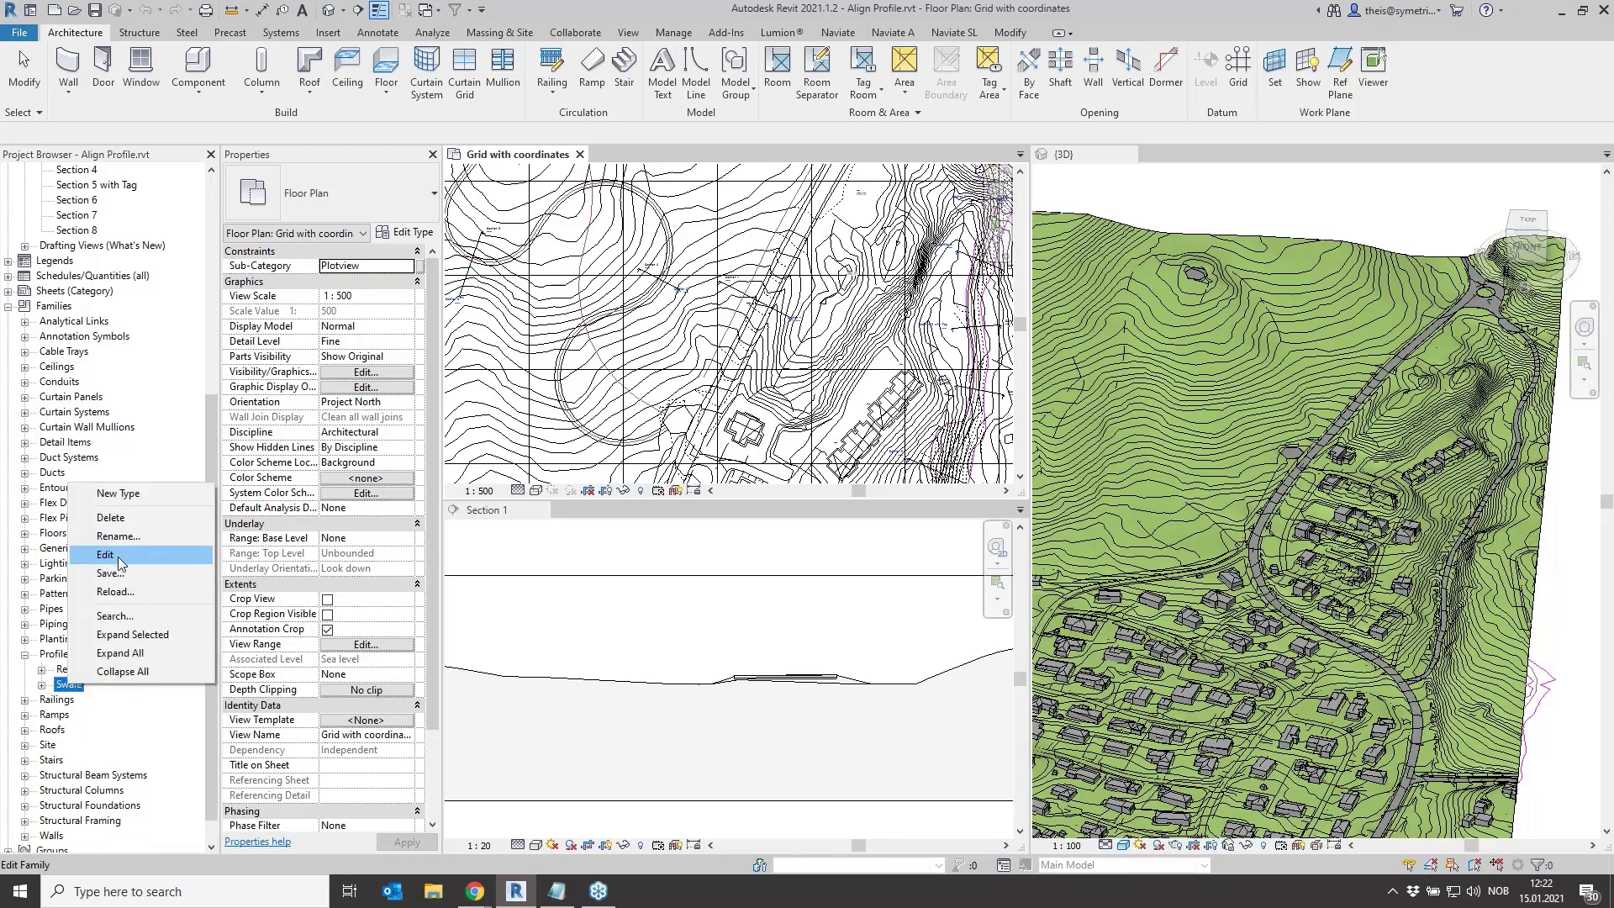
left_click(107, 555)
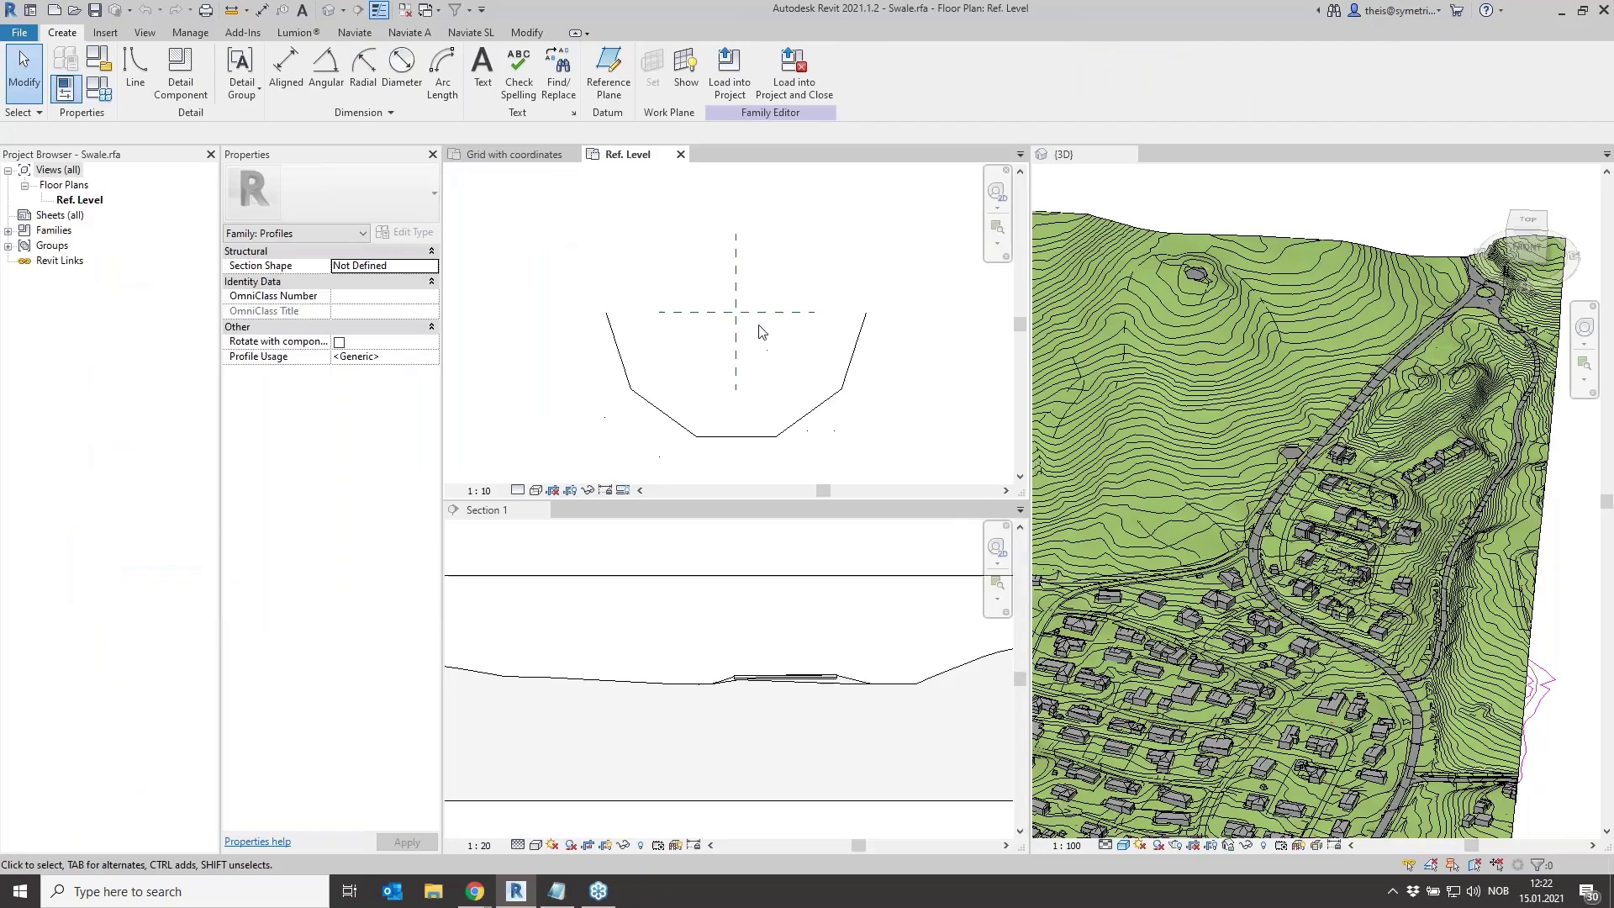
Examine the Swale profile's line segments around the reference planes and close the family without saving
scroll(759, 331, "down", 1)
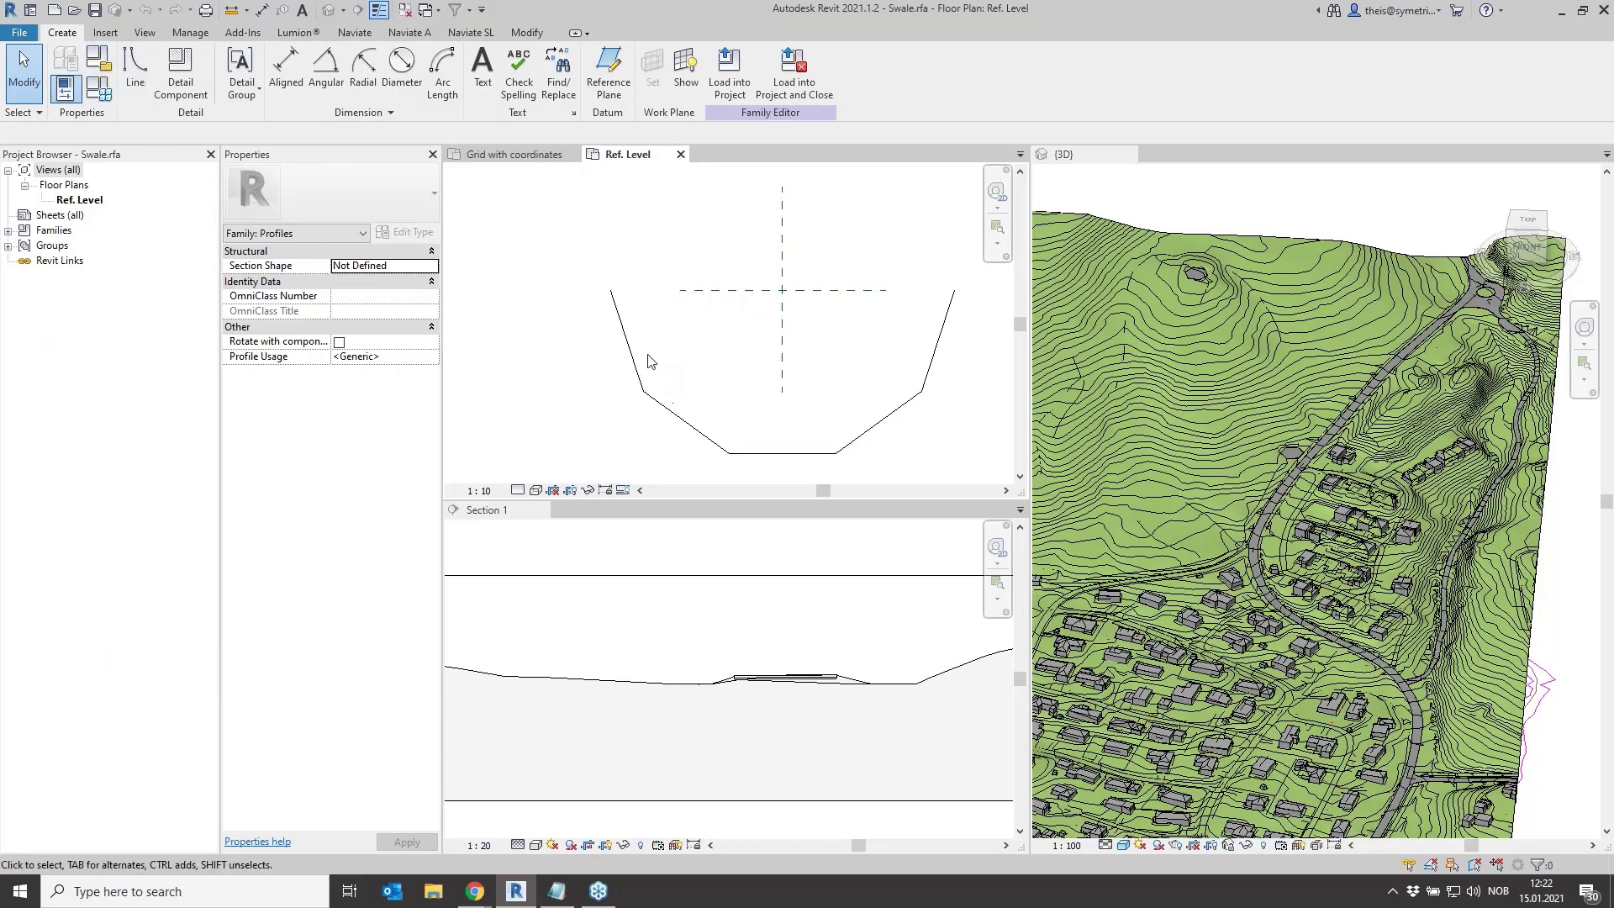
scroll(631, 320, "up", 2)
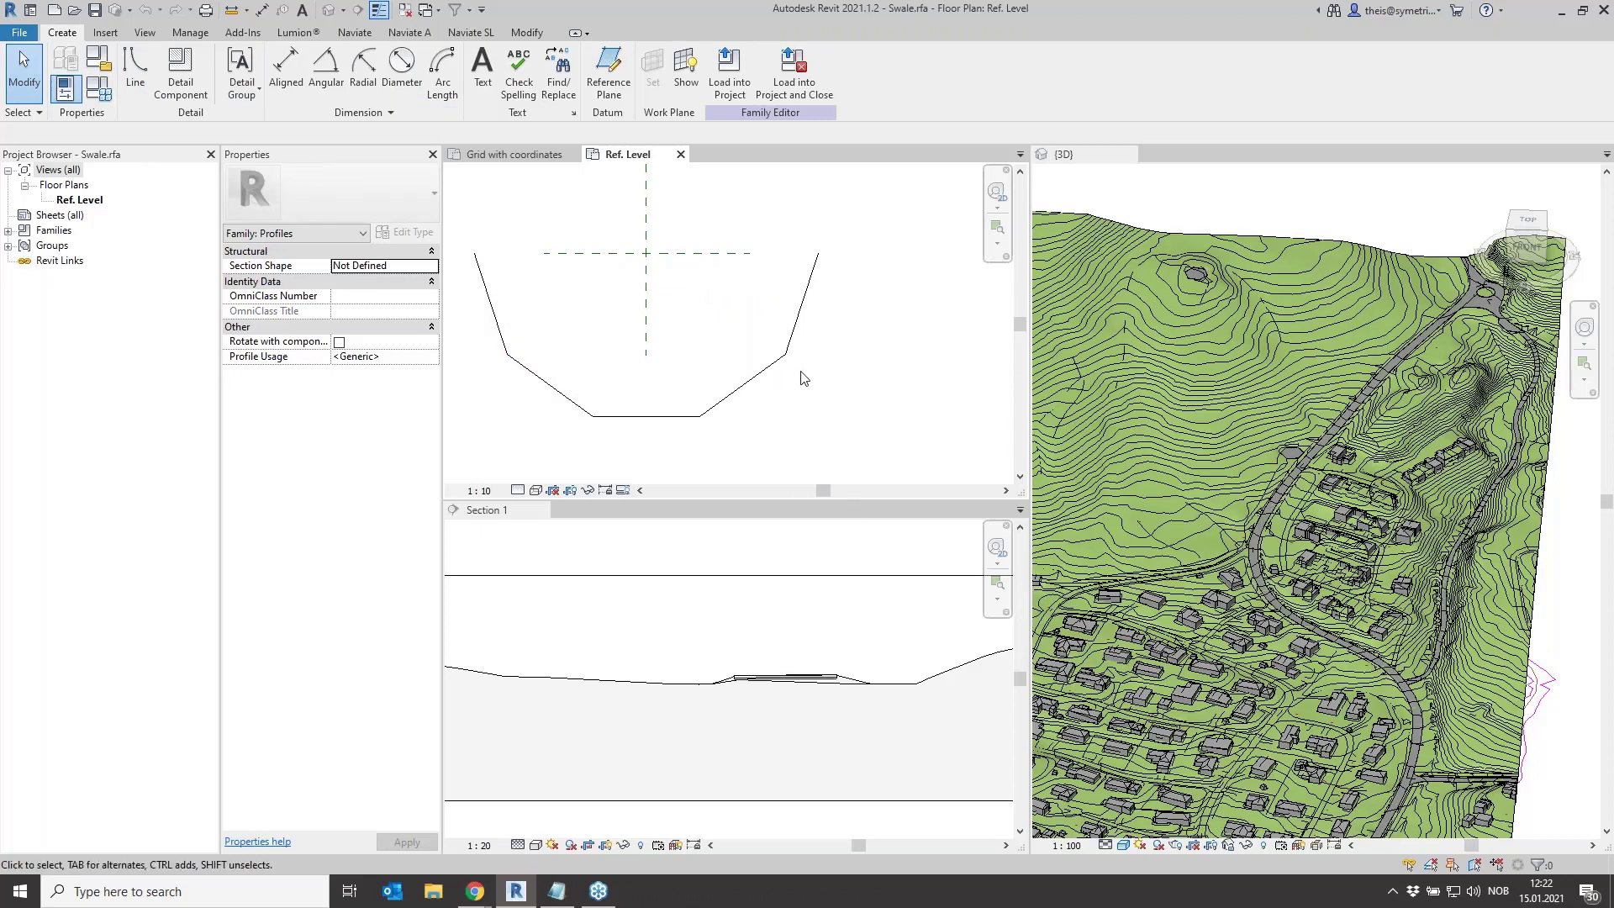
scroll(806, 336, "down", 2)
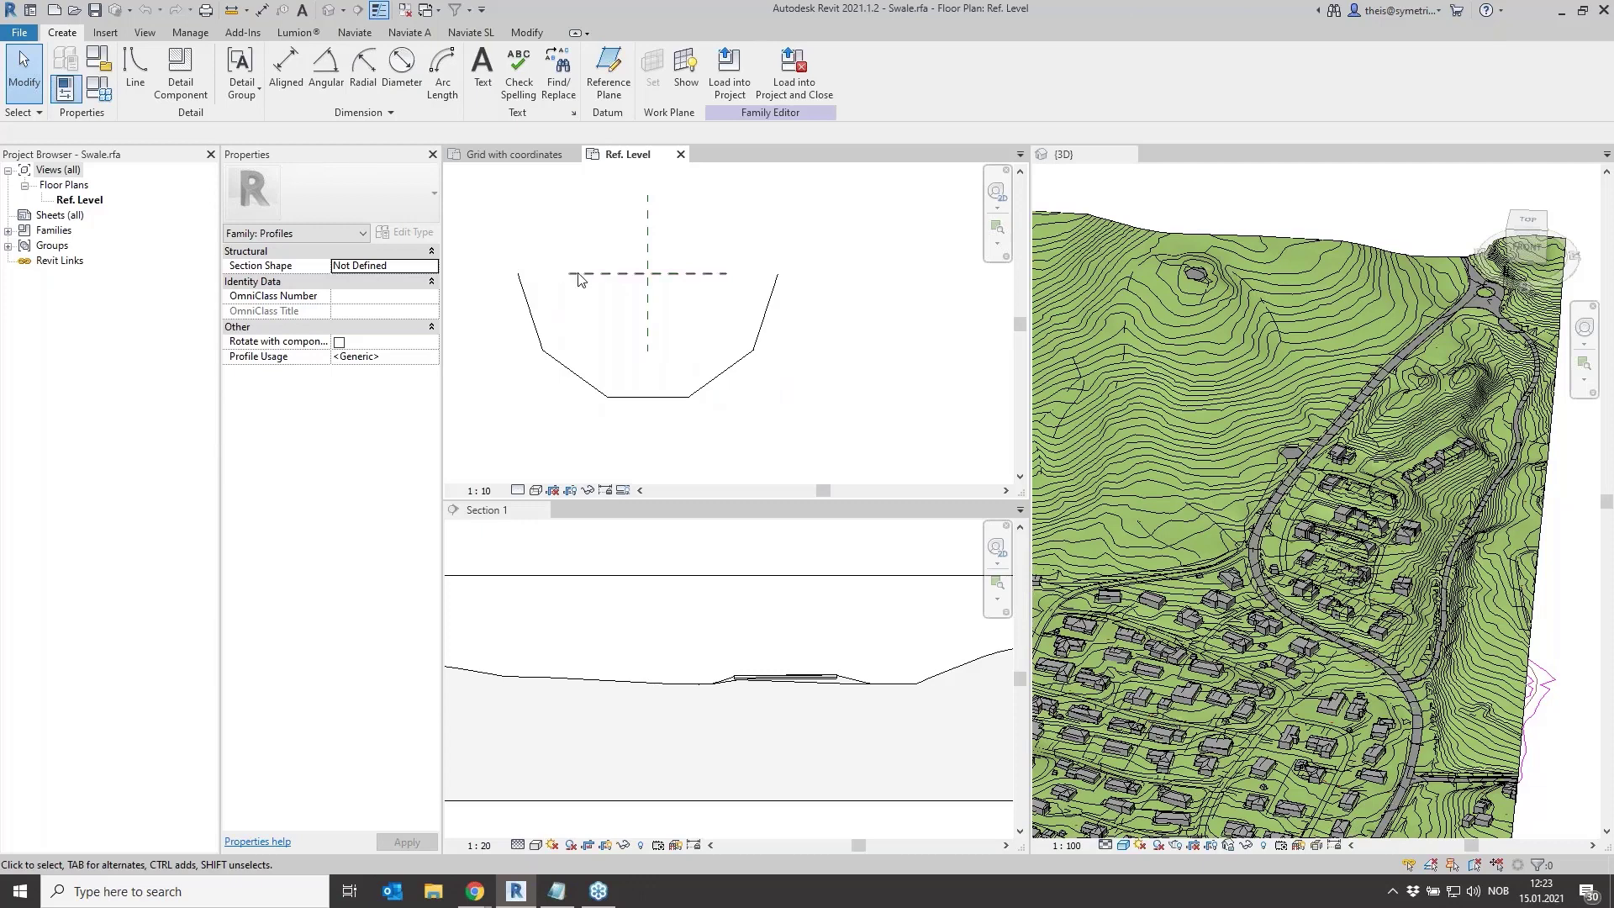
scroll(586, 278, "down", 1)
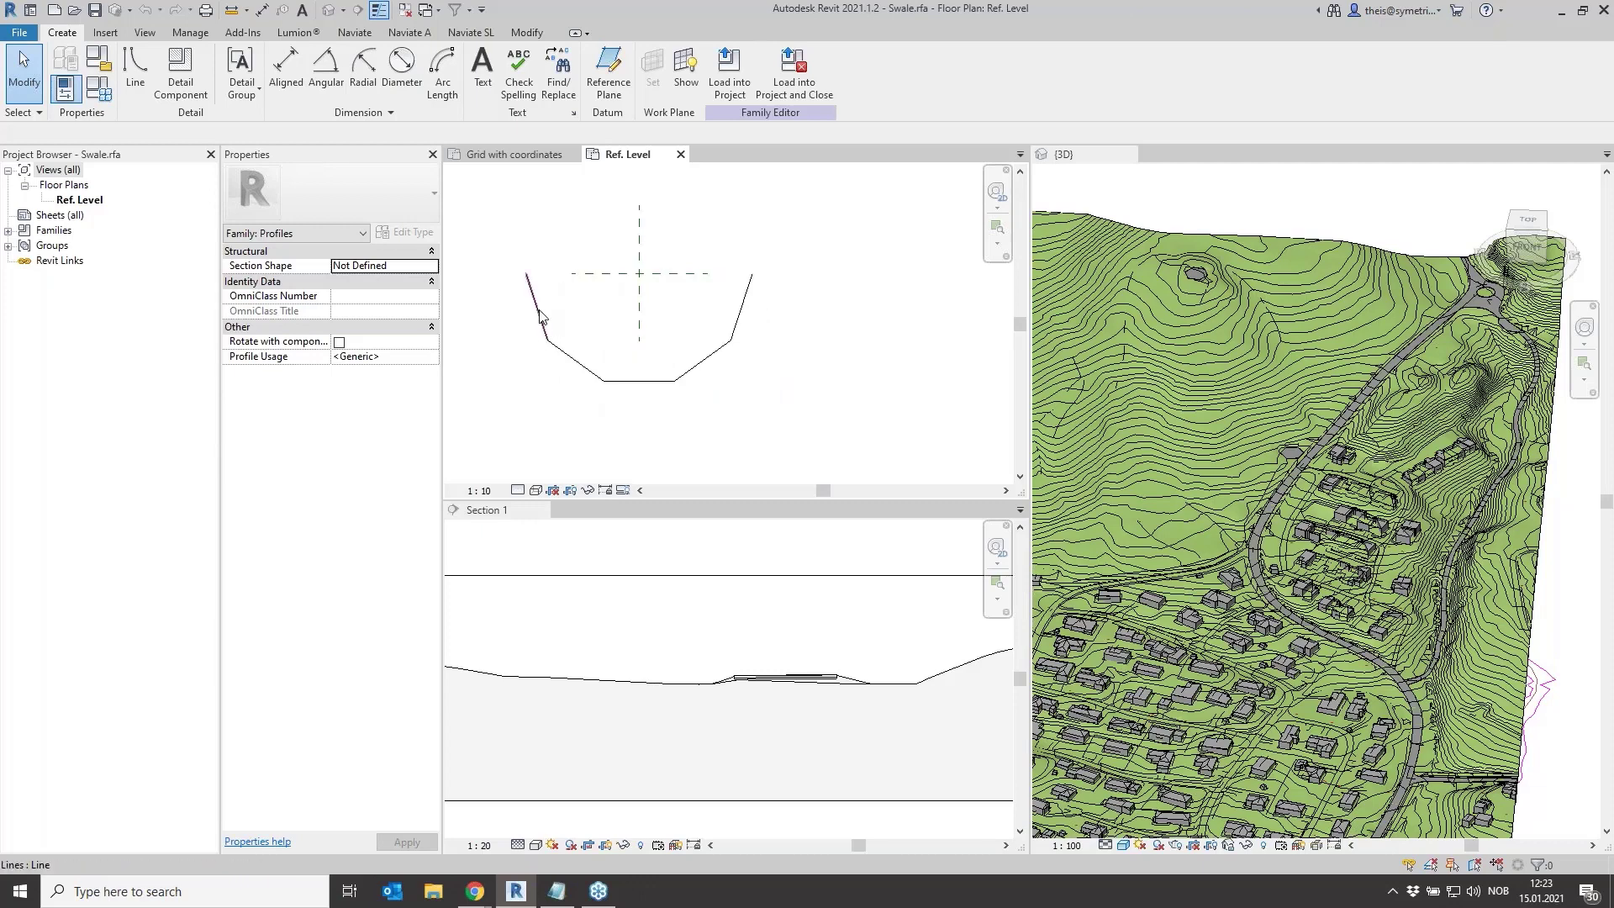
middle_click_drag(607, 337, 653, 337)
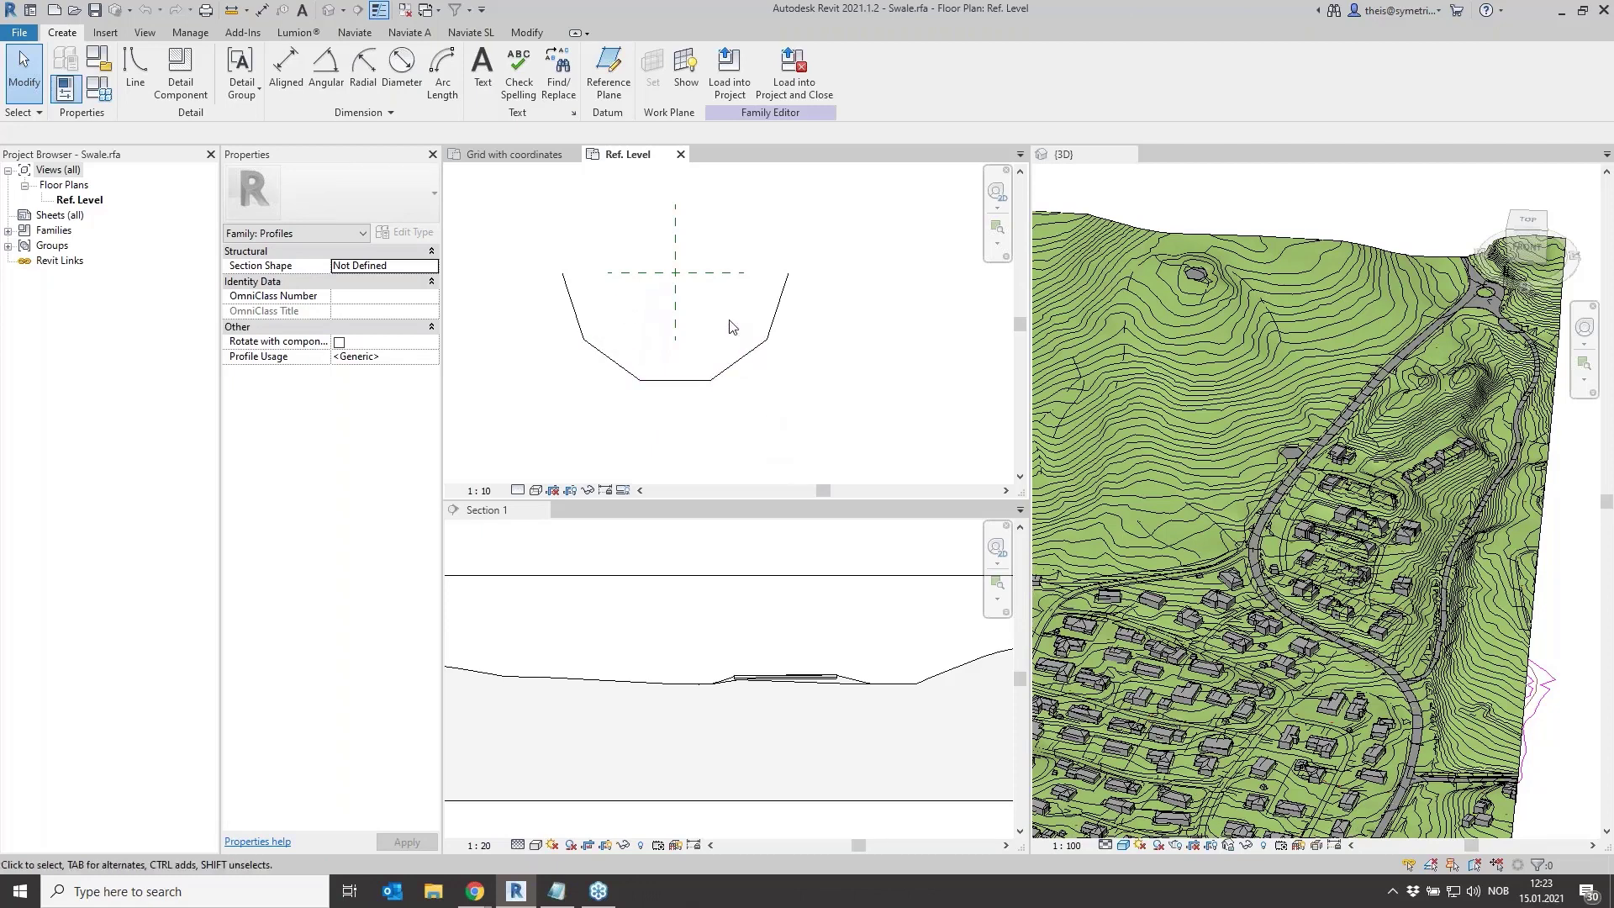
left_click(681, 155)
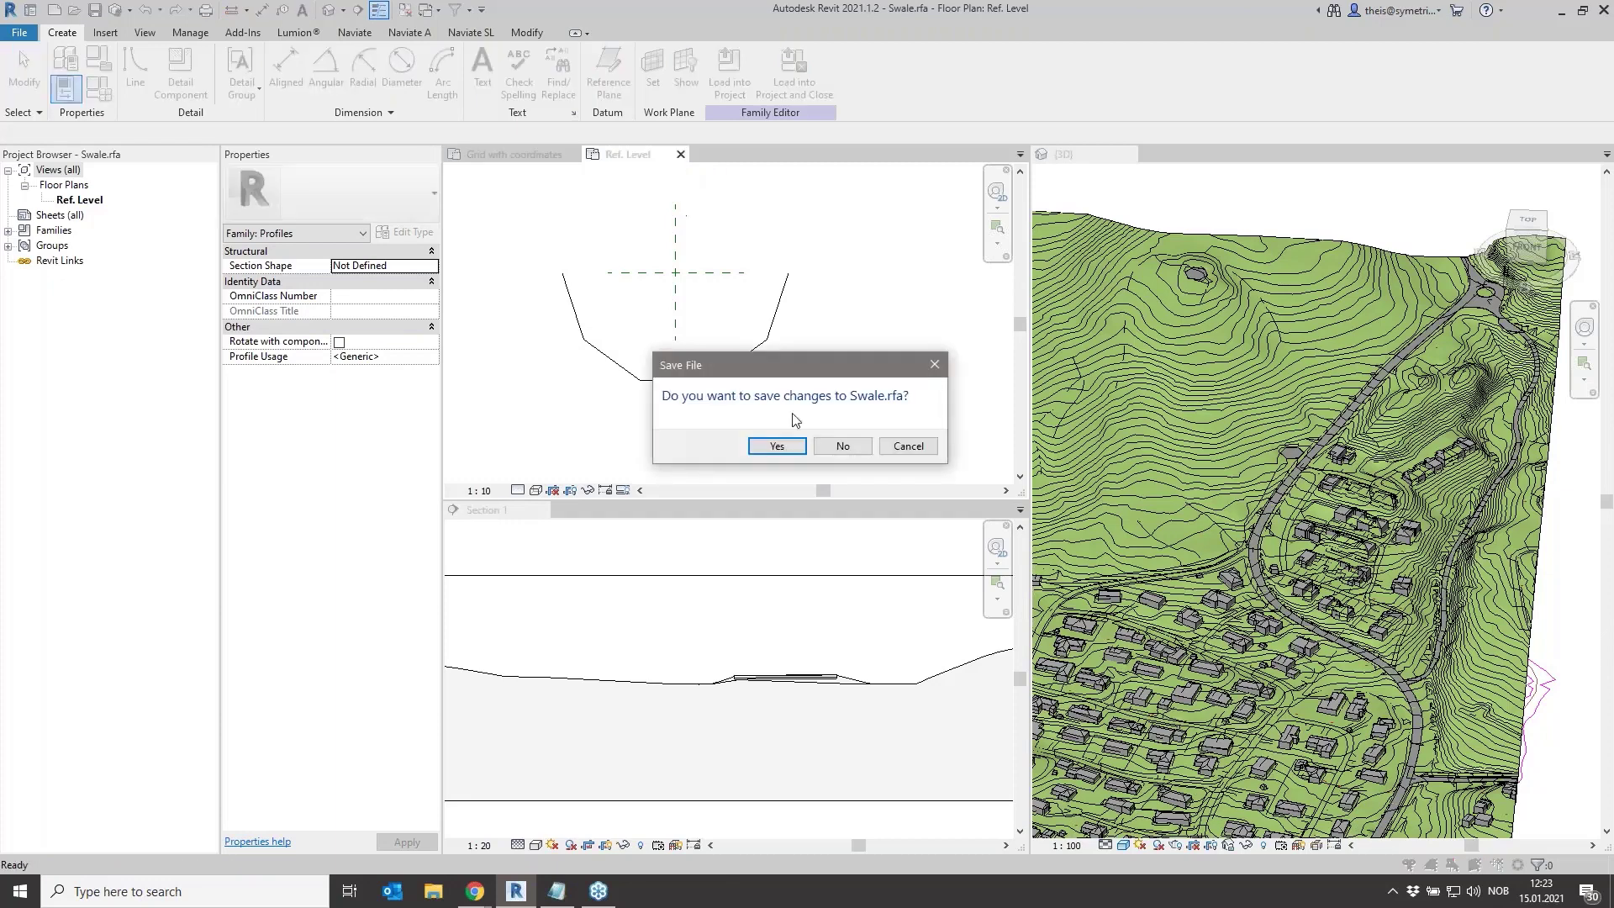
left_click(843, 448)
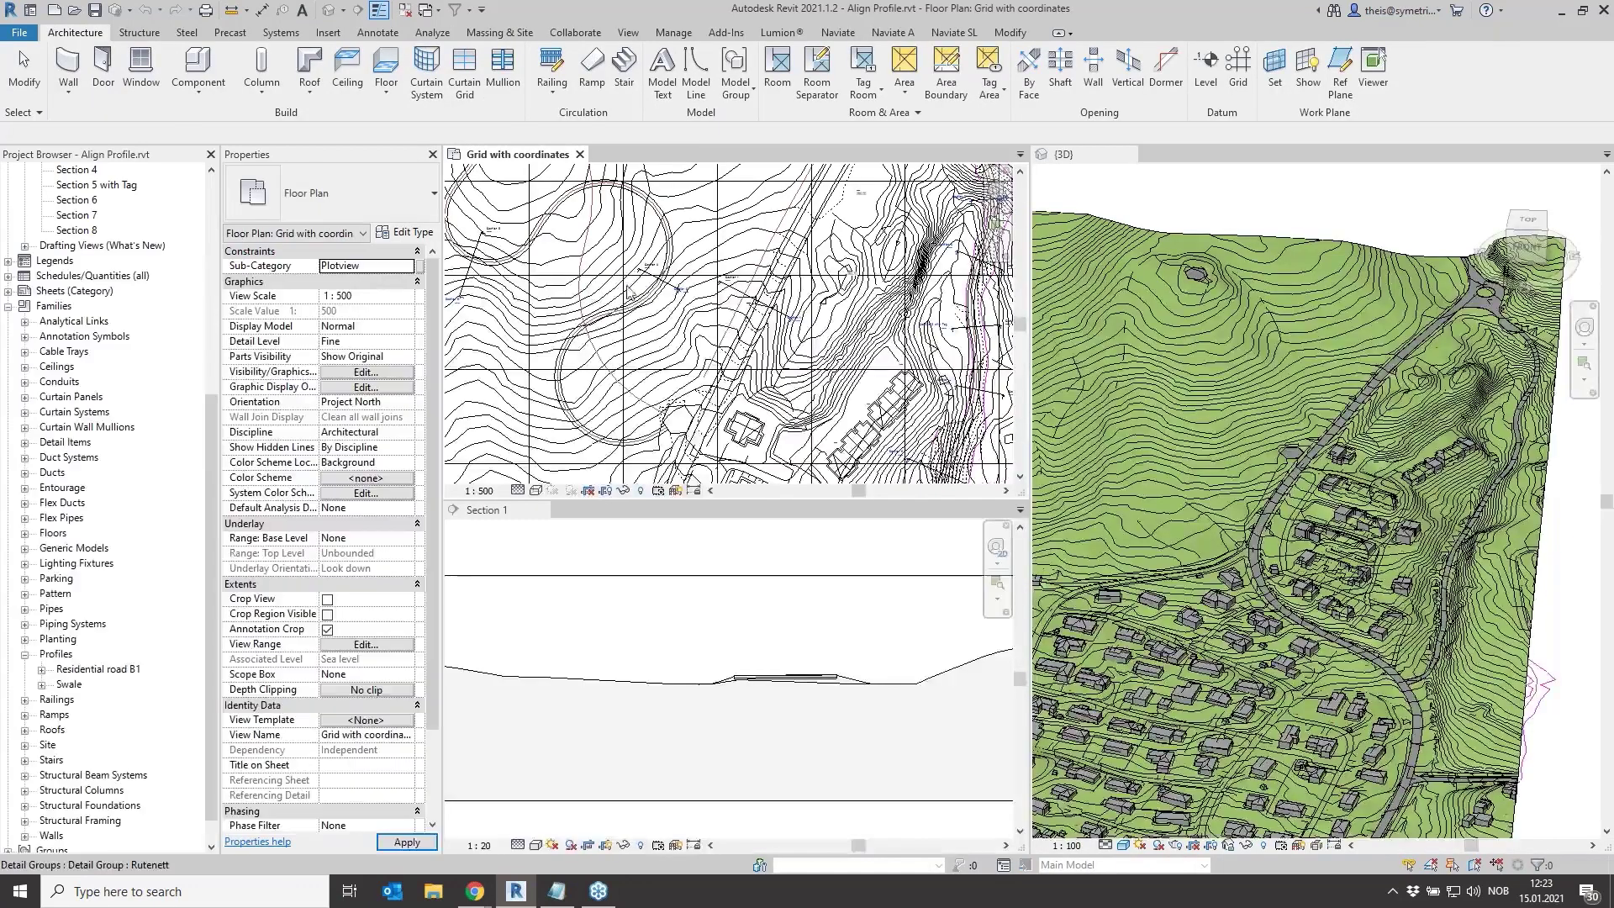
Create a new family from the Metric Profile.rft template
left_click(20, 32)
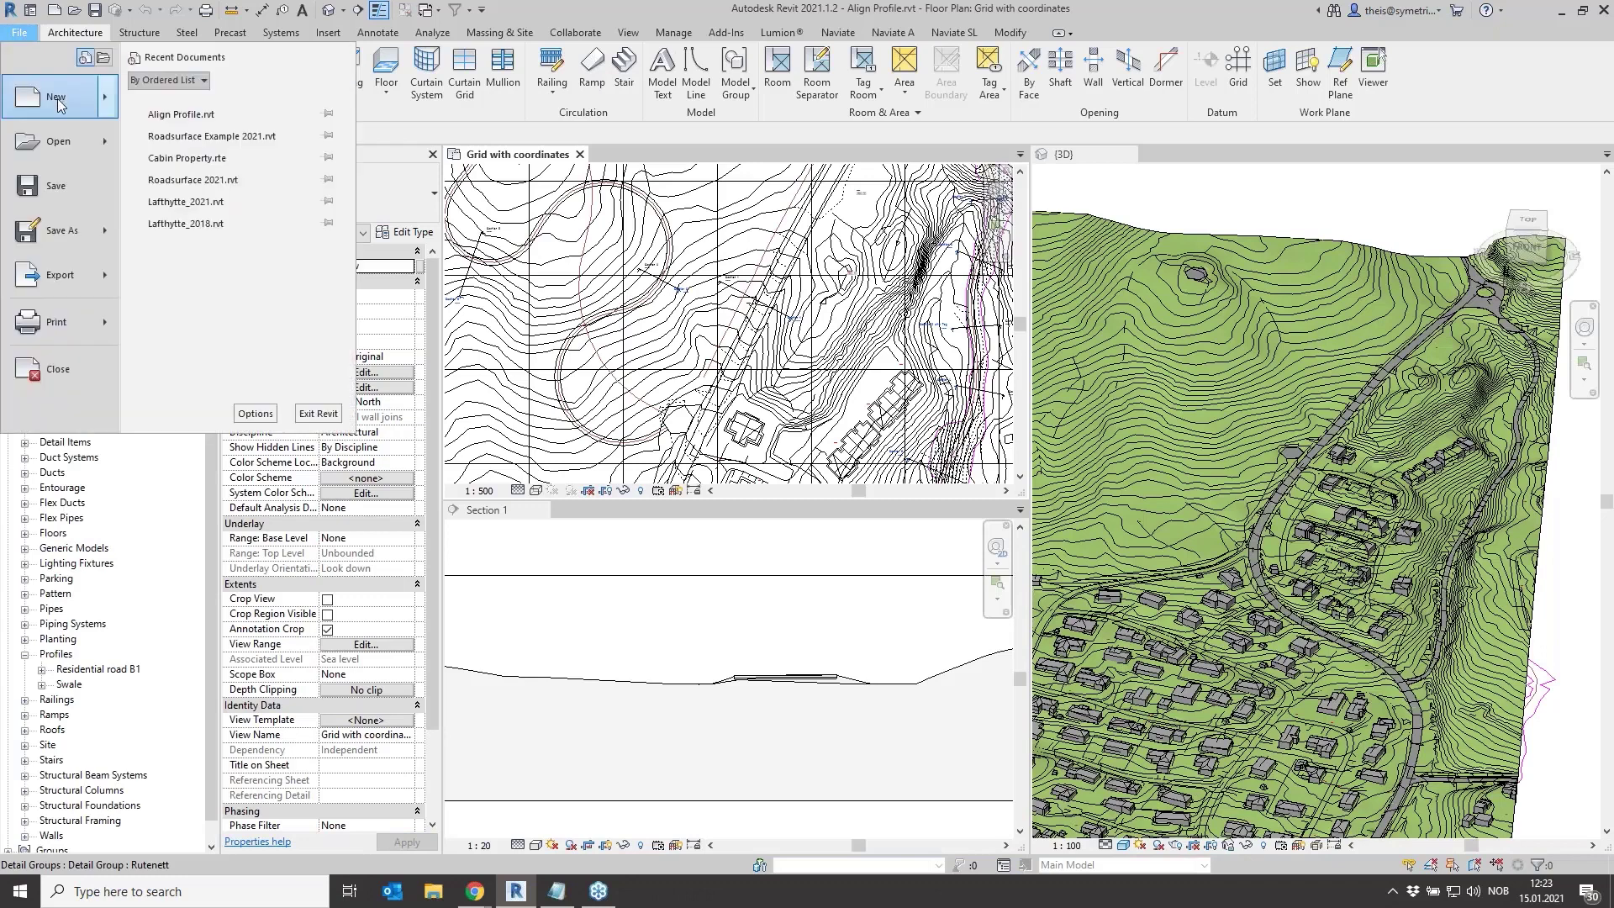
mouse_move(59, 105)
left_click(202, 138)
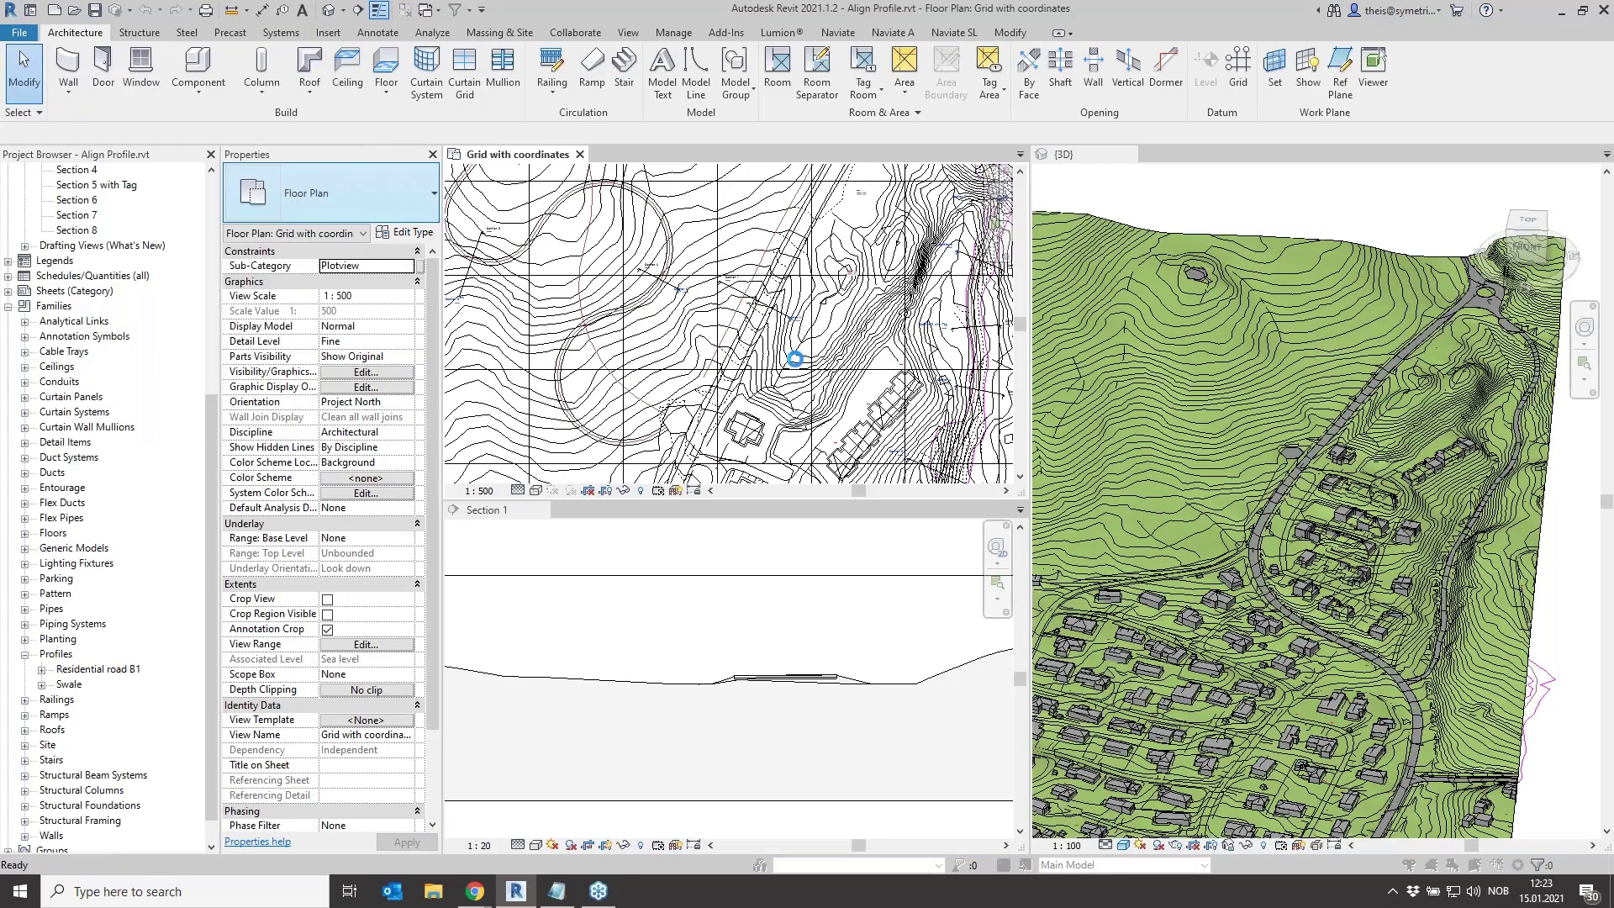
scroll(368, 754, "down", 5)
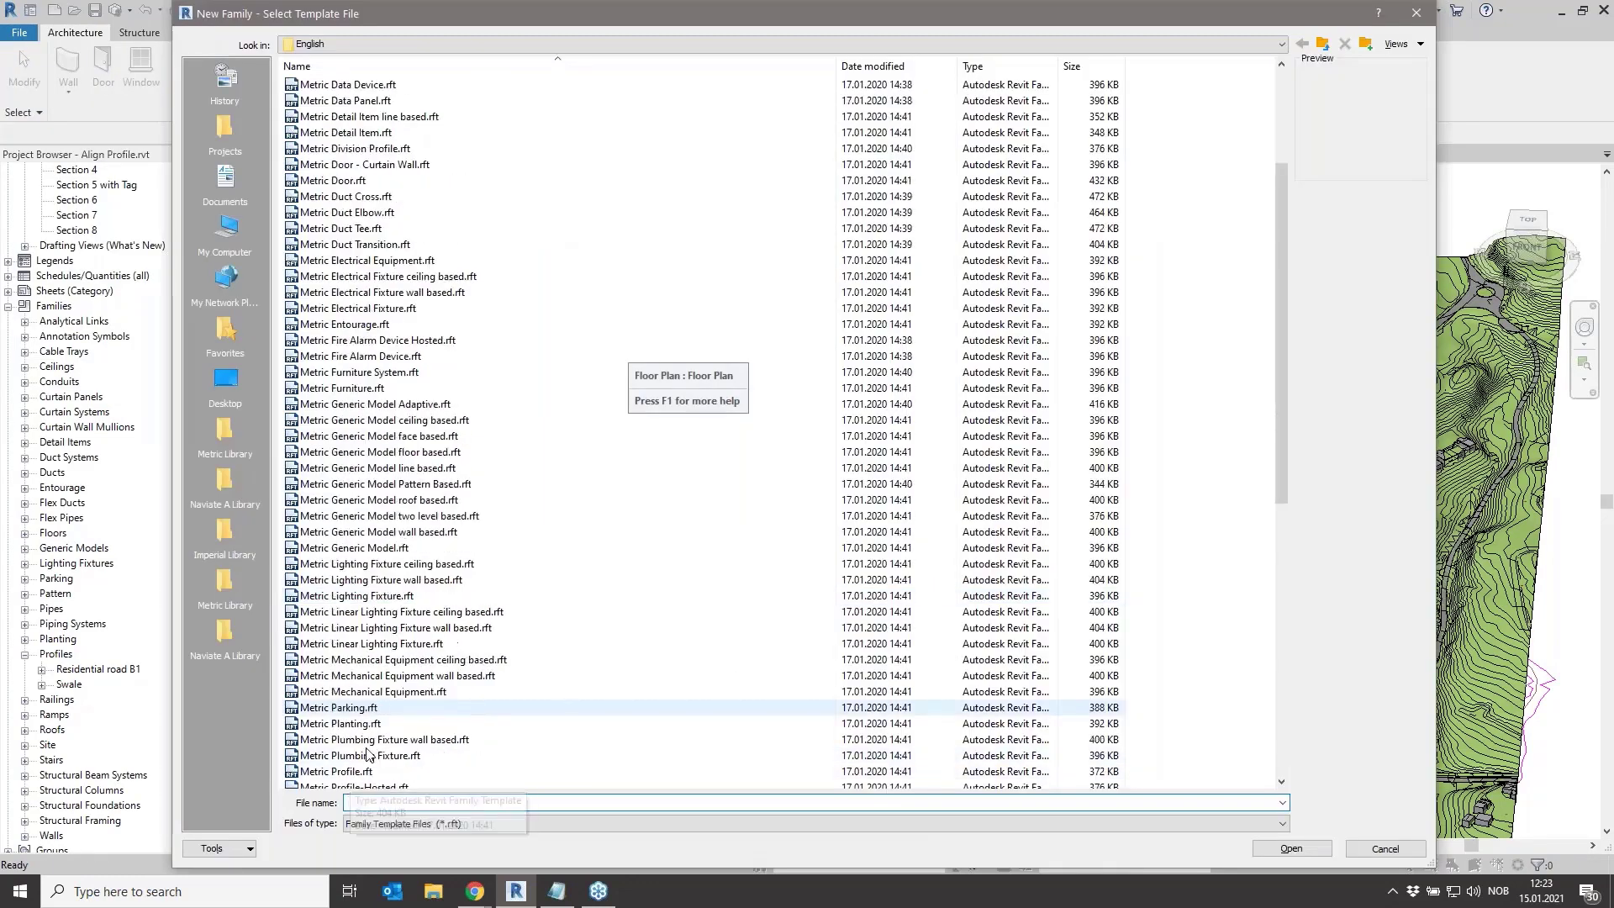
scroll(368, 754, "down", 1)
left_click(344, 724)
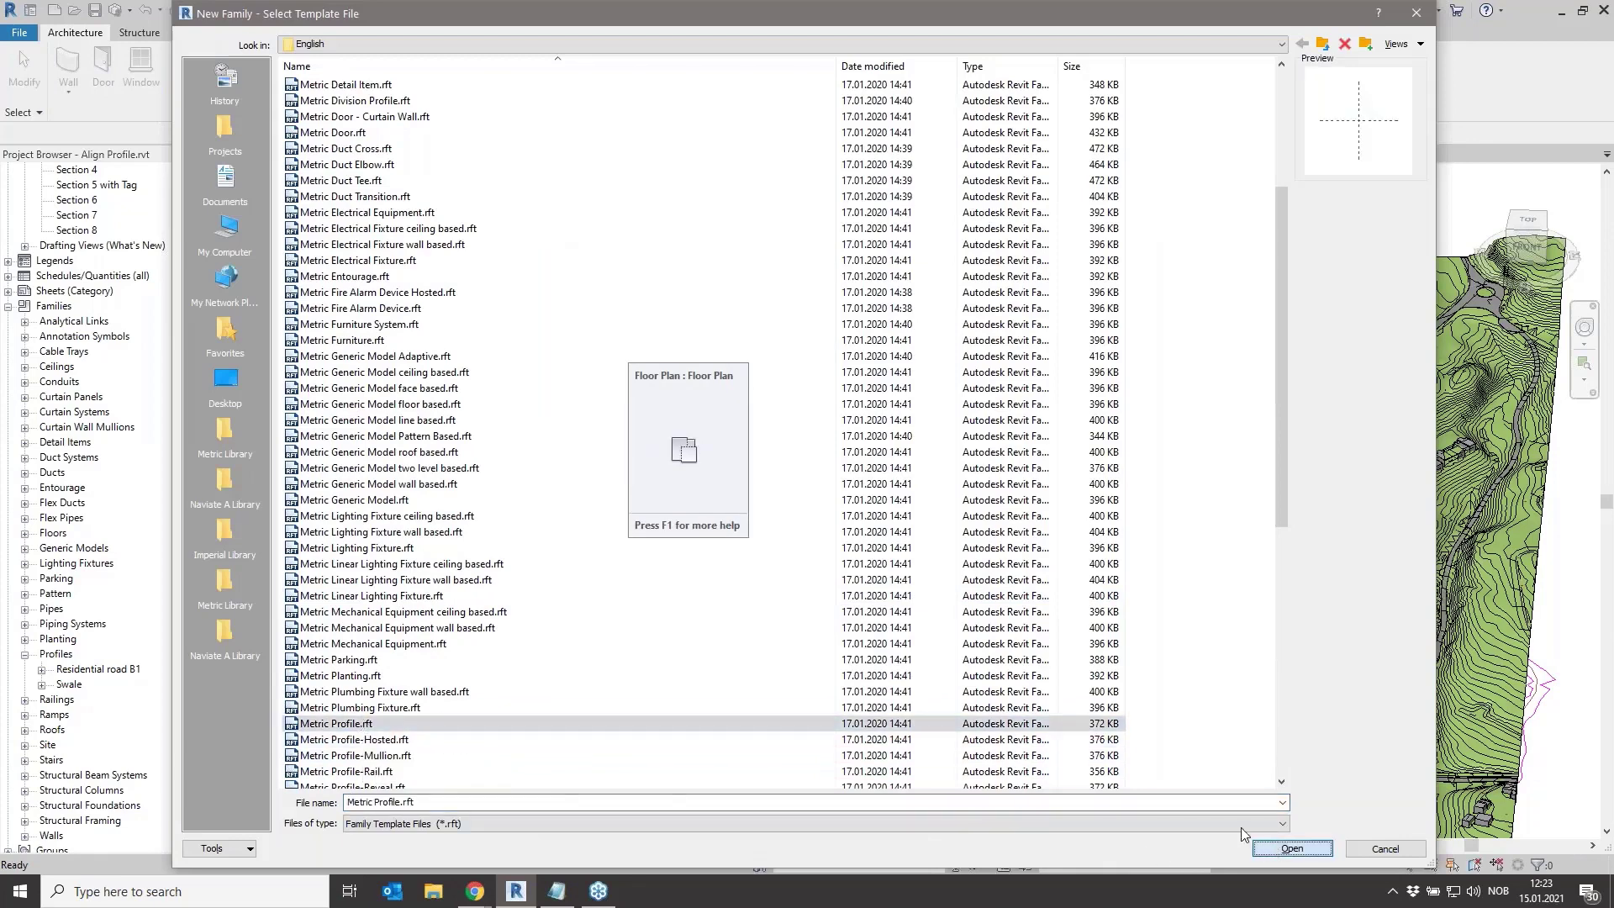
key("Return")
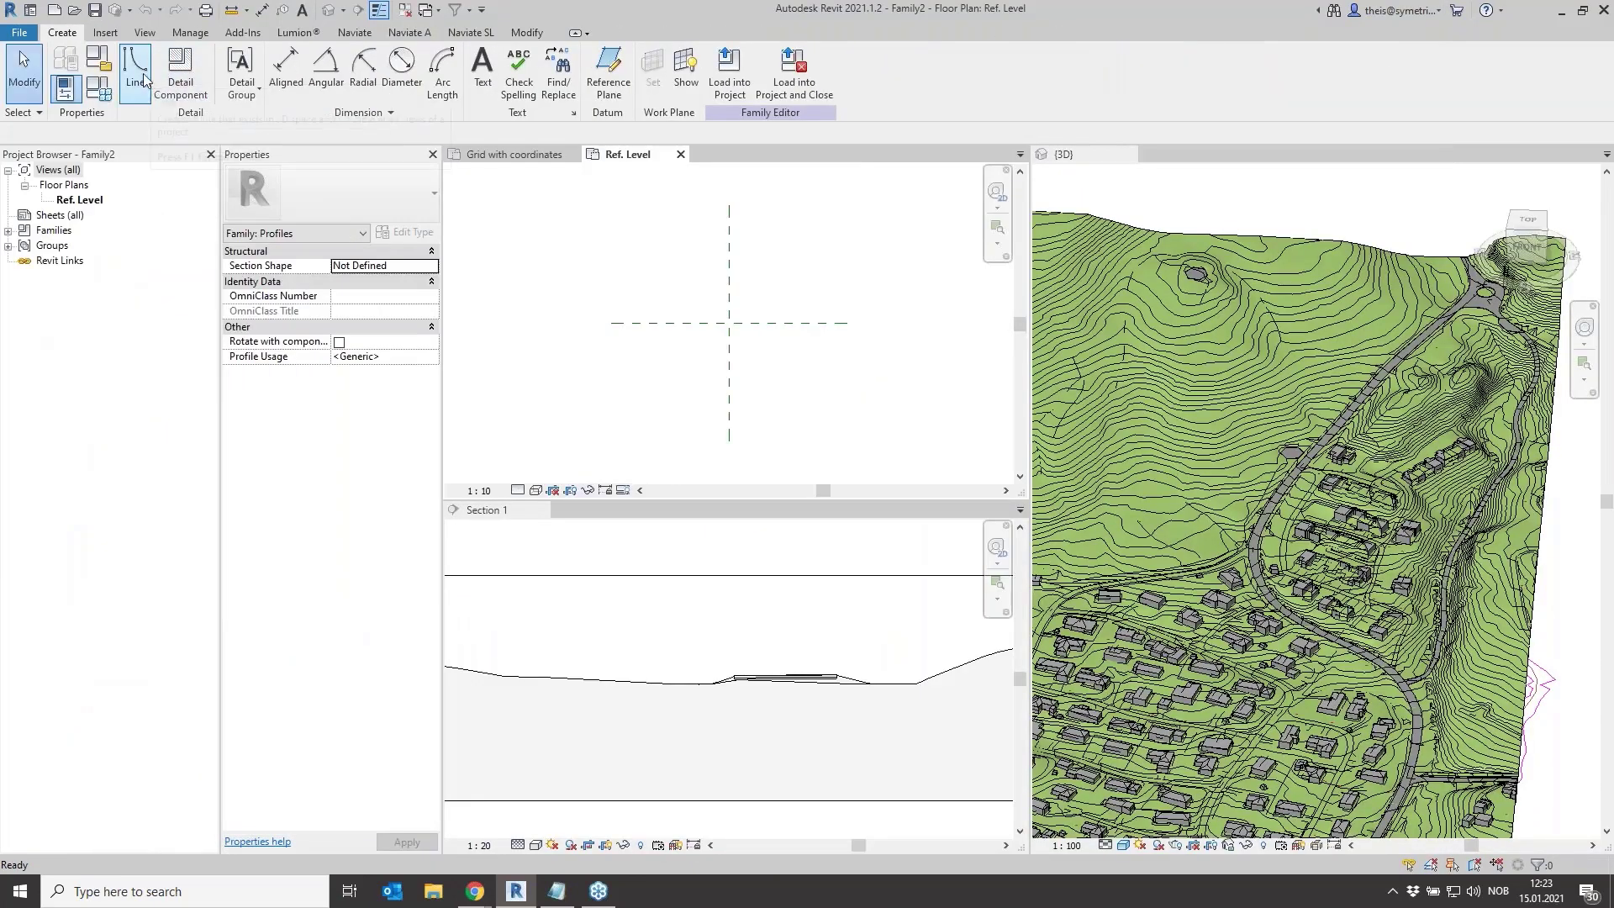
Sketch an open, irregular ditch profile of six connected lines below the horizontal reference plane, and close the family without saving
left_click(591, 323)
left_click(643, 397)
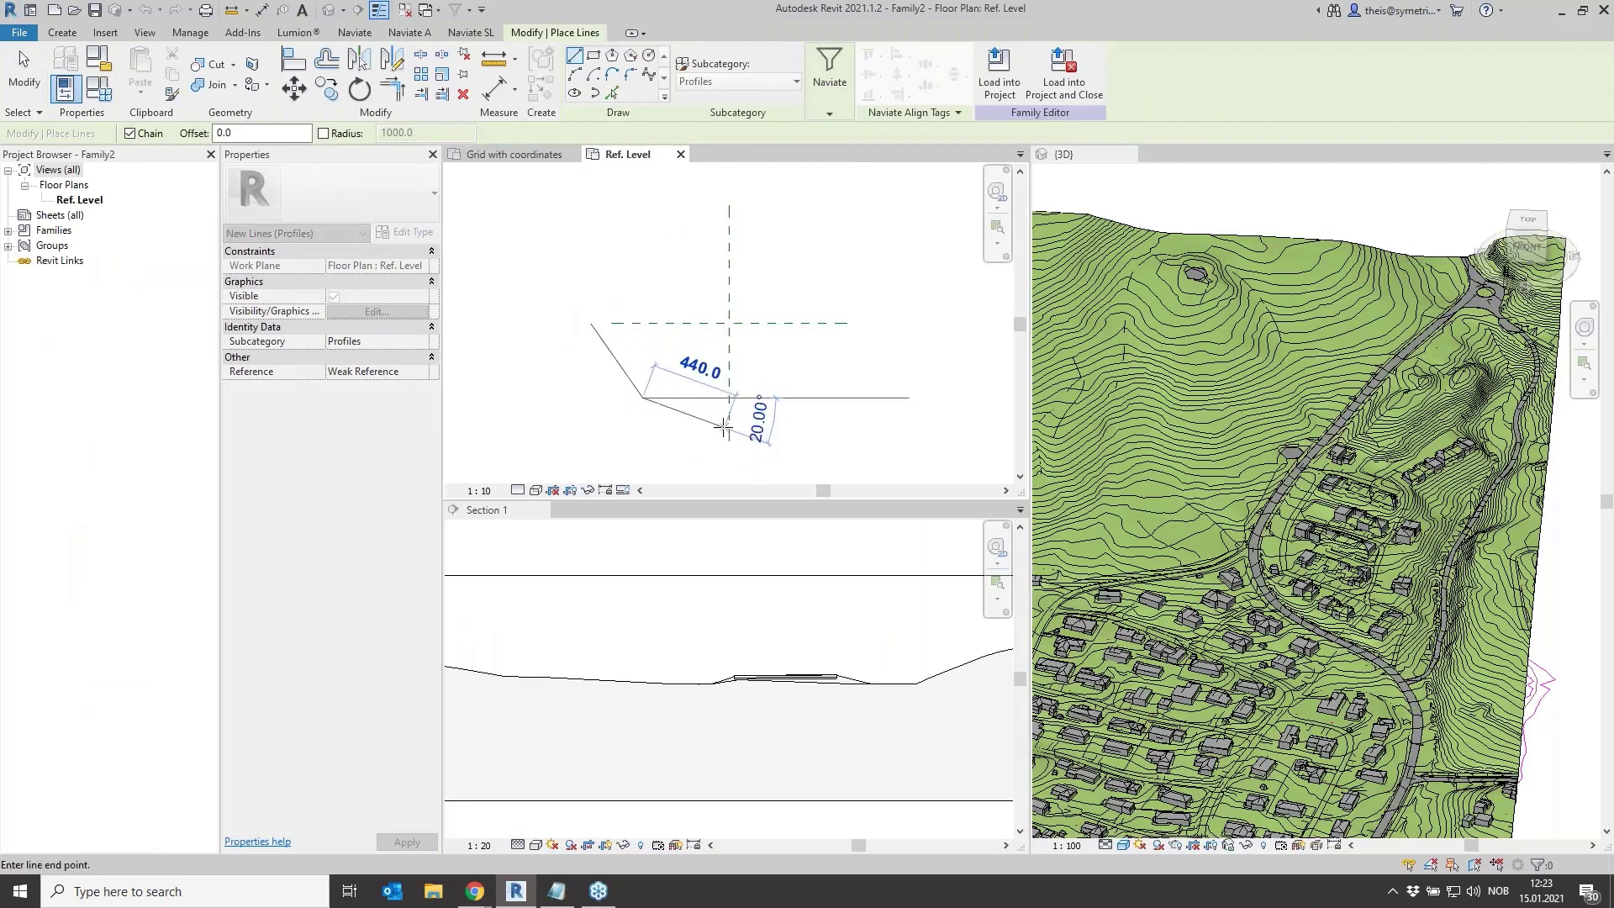
left_click(718, 439)
left_click(755, 406)
left_click(789, 423)
left_click(824, 363)
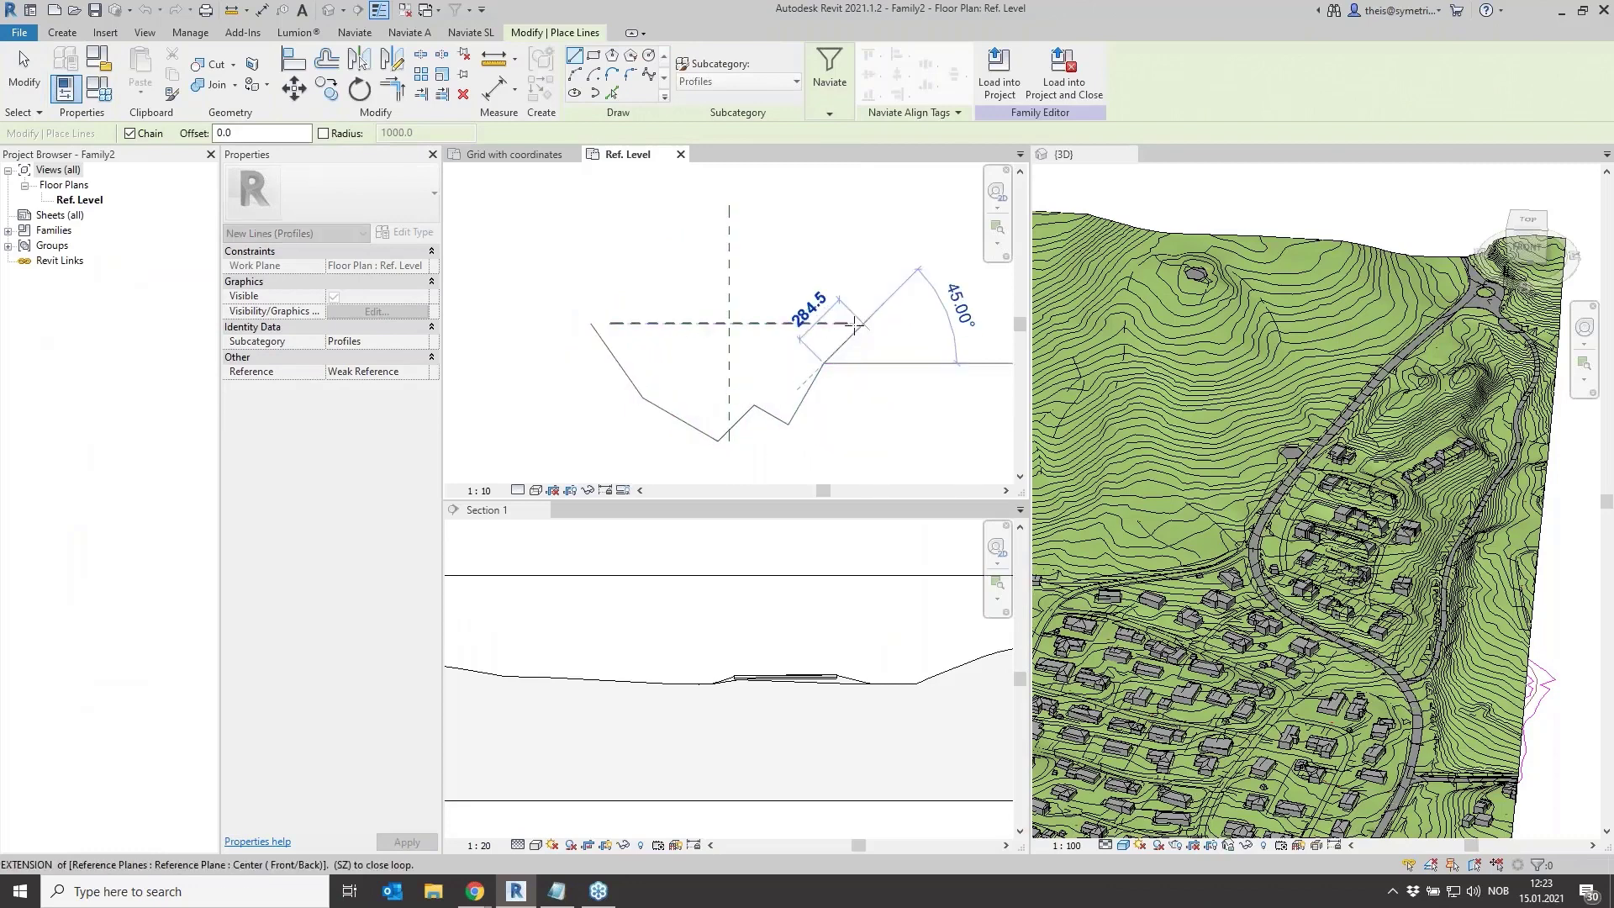
left_click(864, 323)
key("Escape")
key("Escape")
scroll(558, 234, "up", 2)
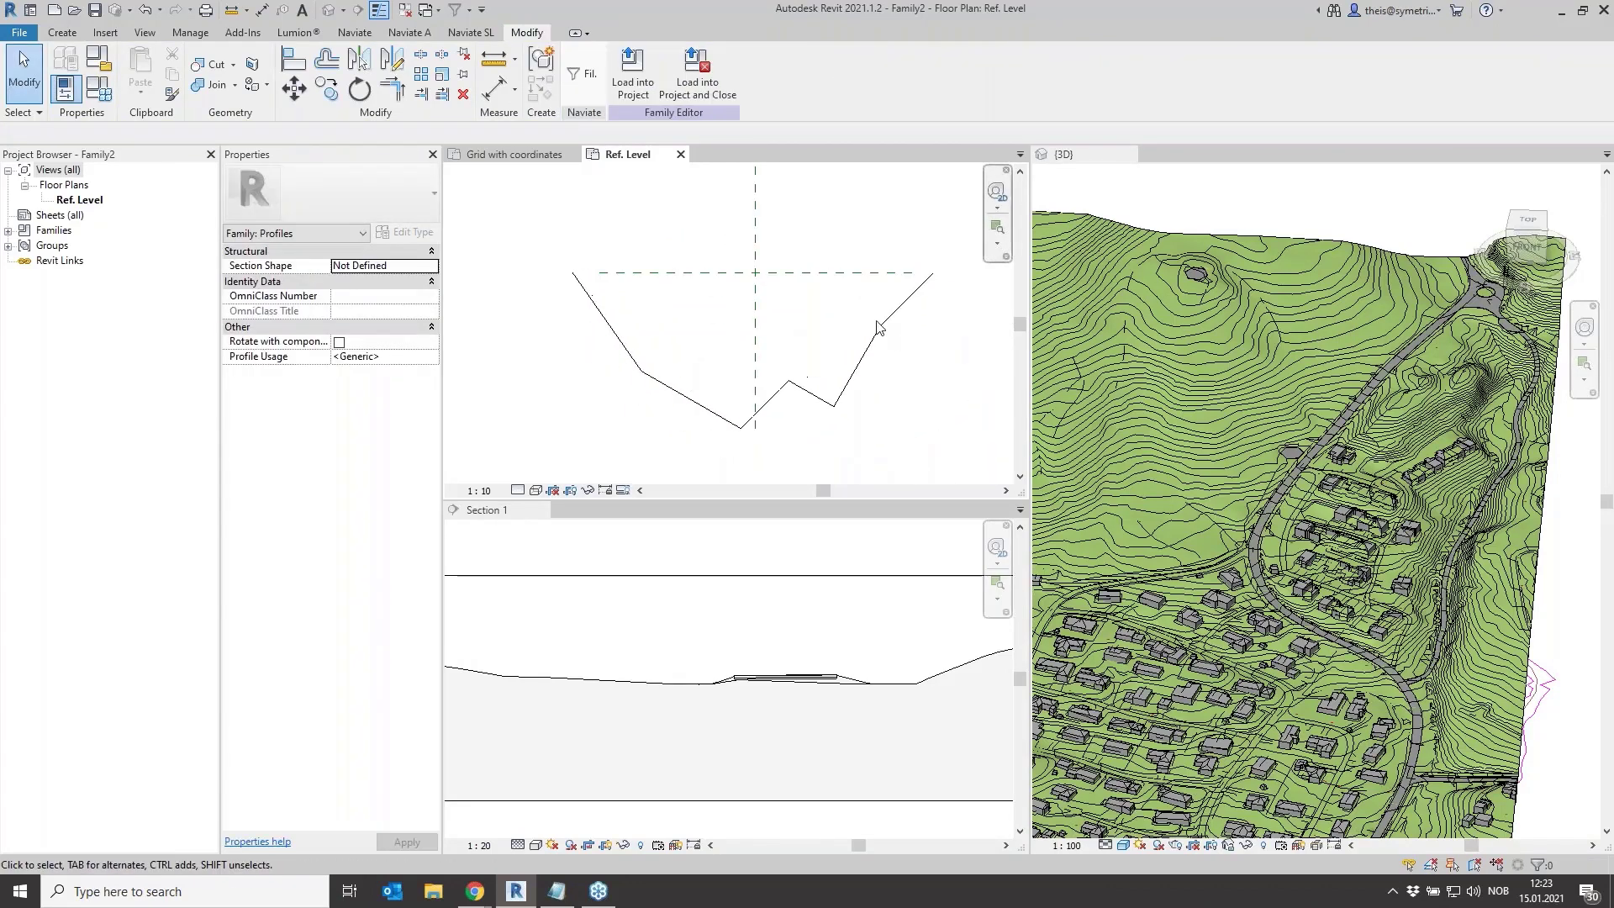
left_click(681, 154)
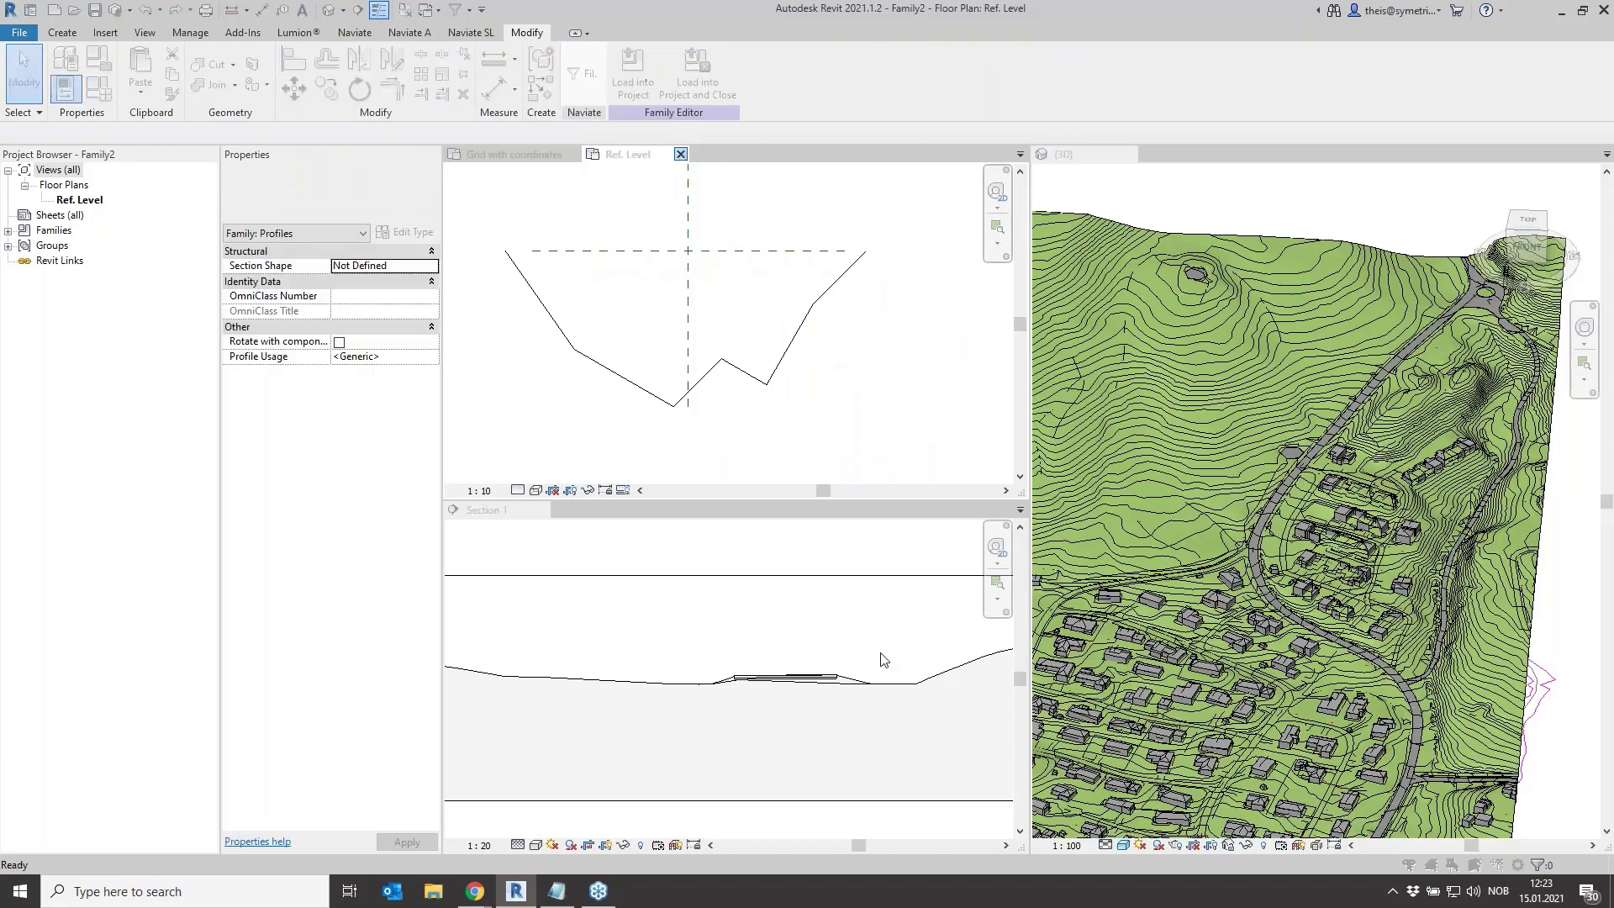
left_click(844, 446)
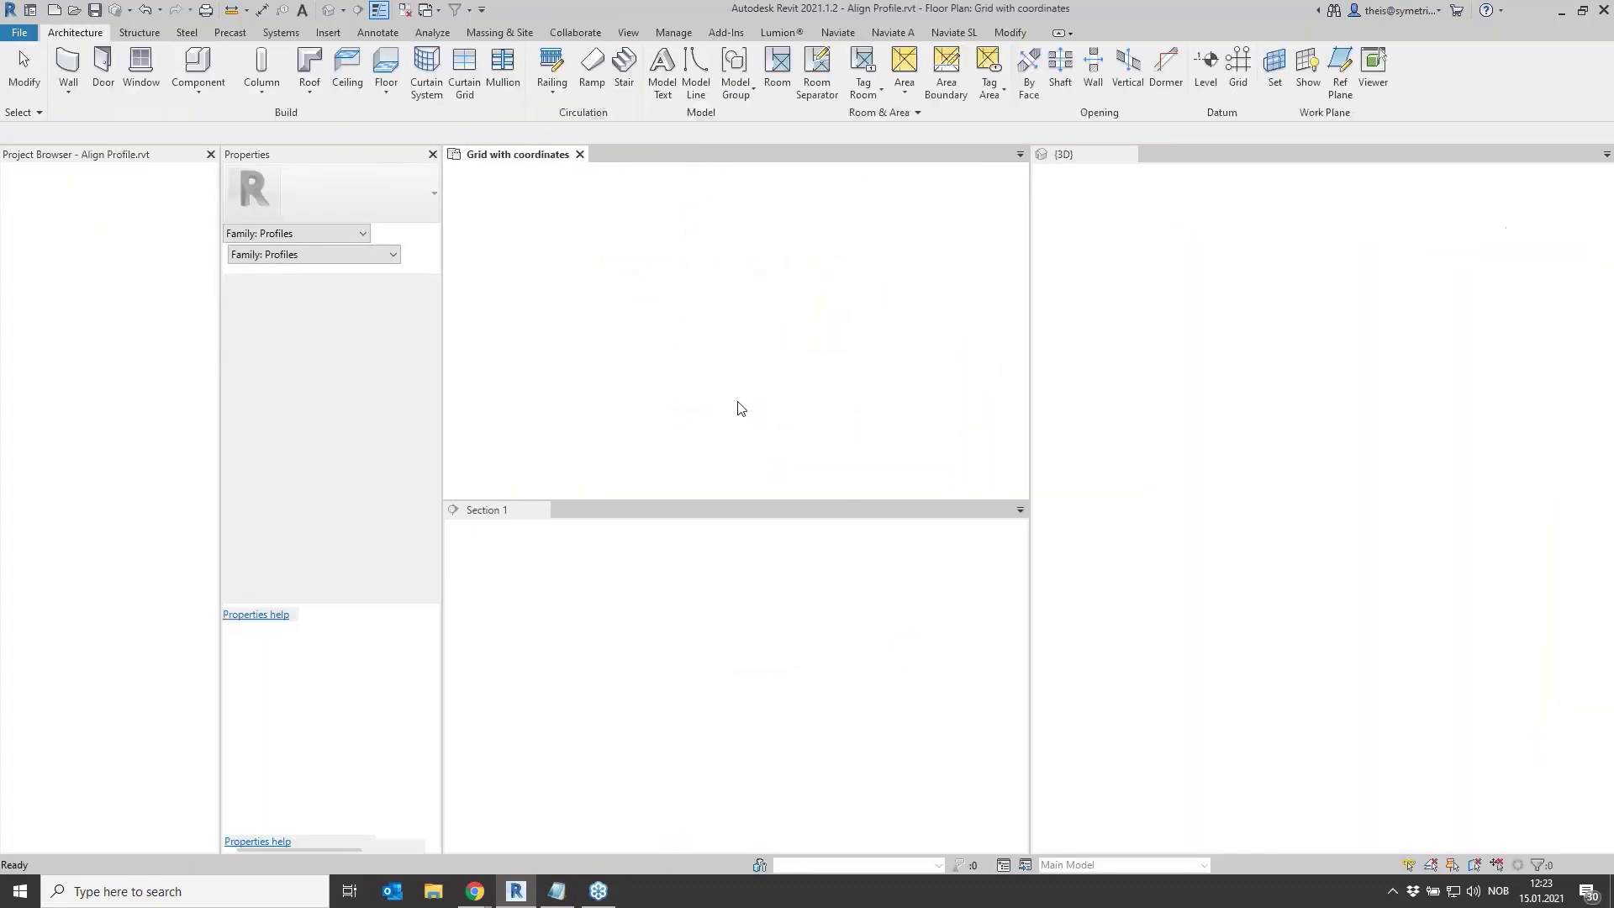
Set the second Point Interval of the Naviate SL toposurface settings to 2000 mm, keeping the cut angle as it is
scroll(683, 390, "up", 1)
scroll(699, 348, "up", 1)
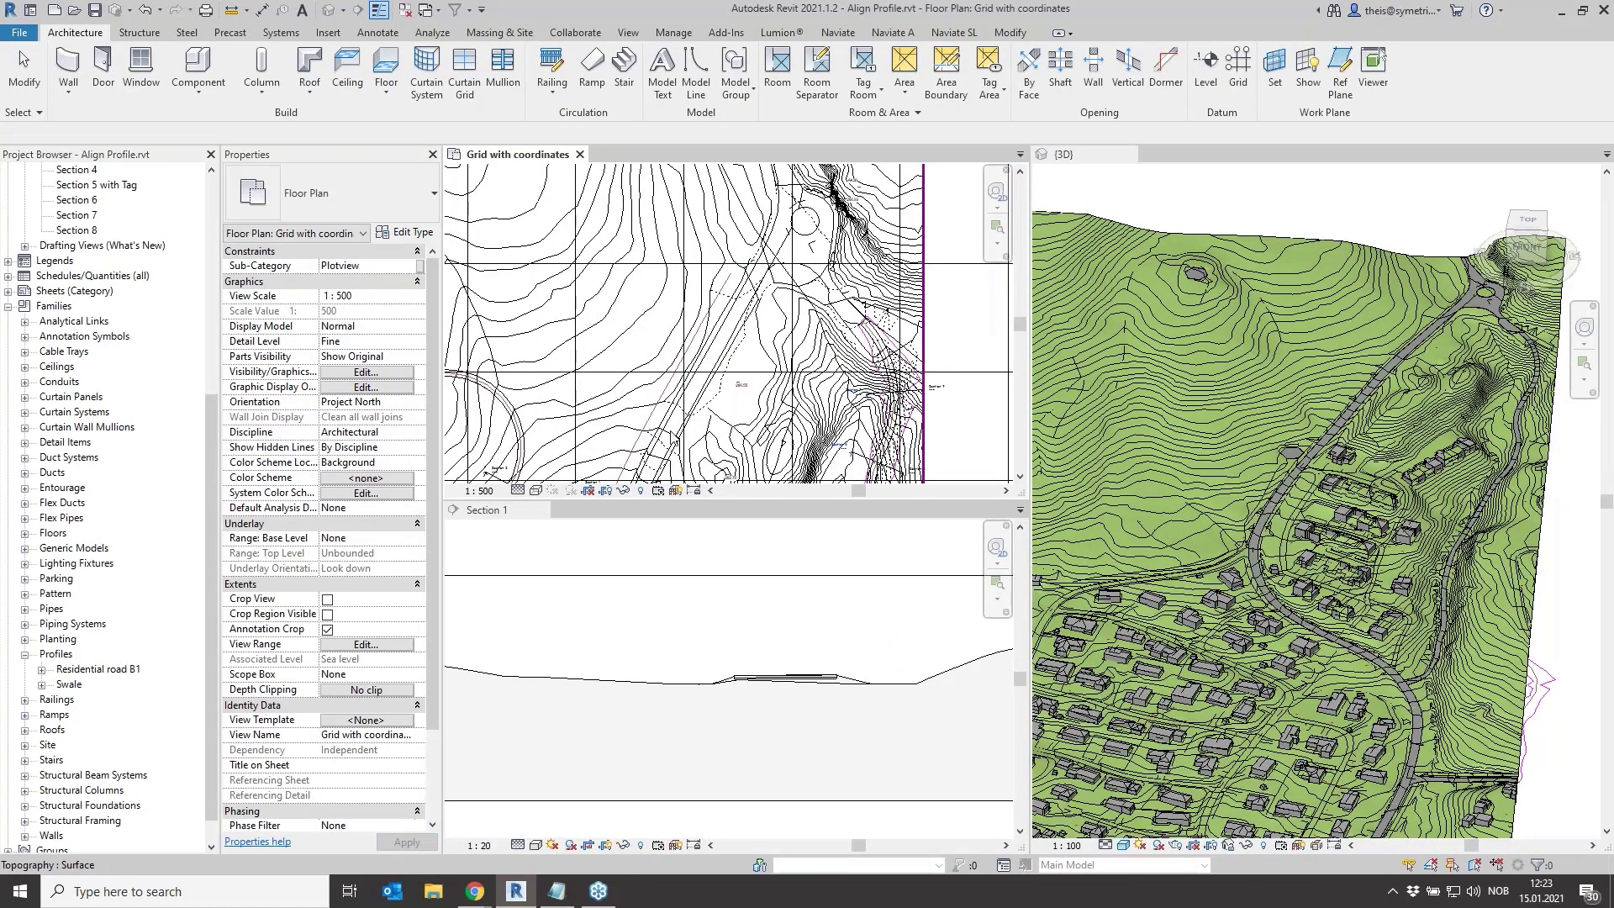
middle_click_drag(698, 347, 734, 262)
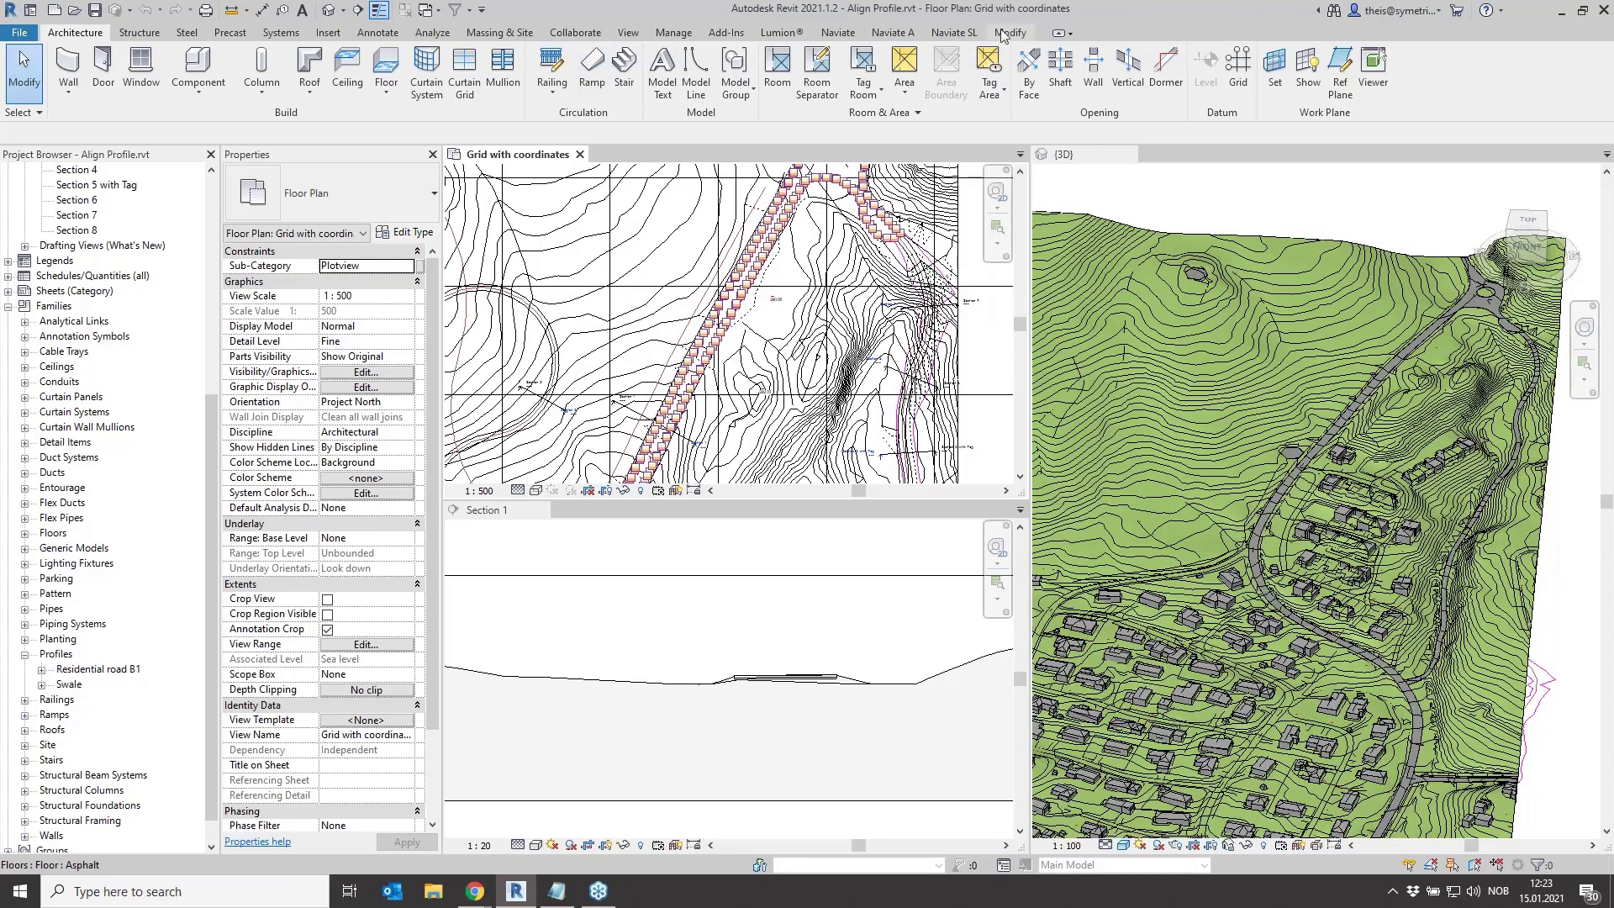
left_click(954, 32)
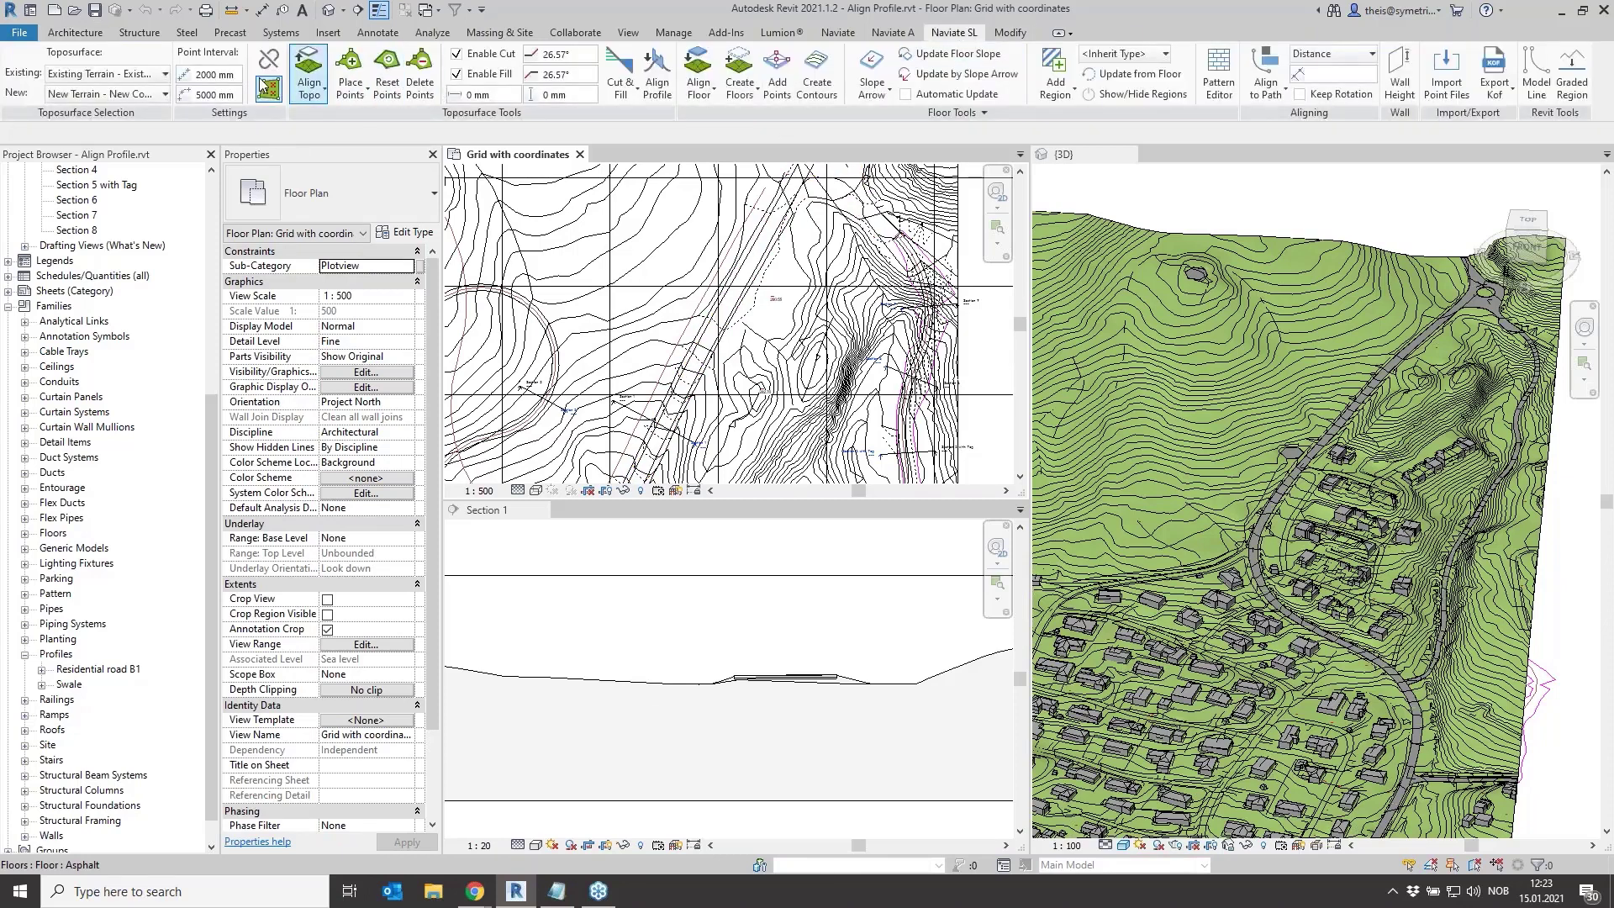
left_click(214, 93)
type("2000")
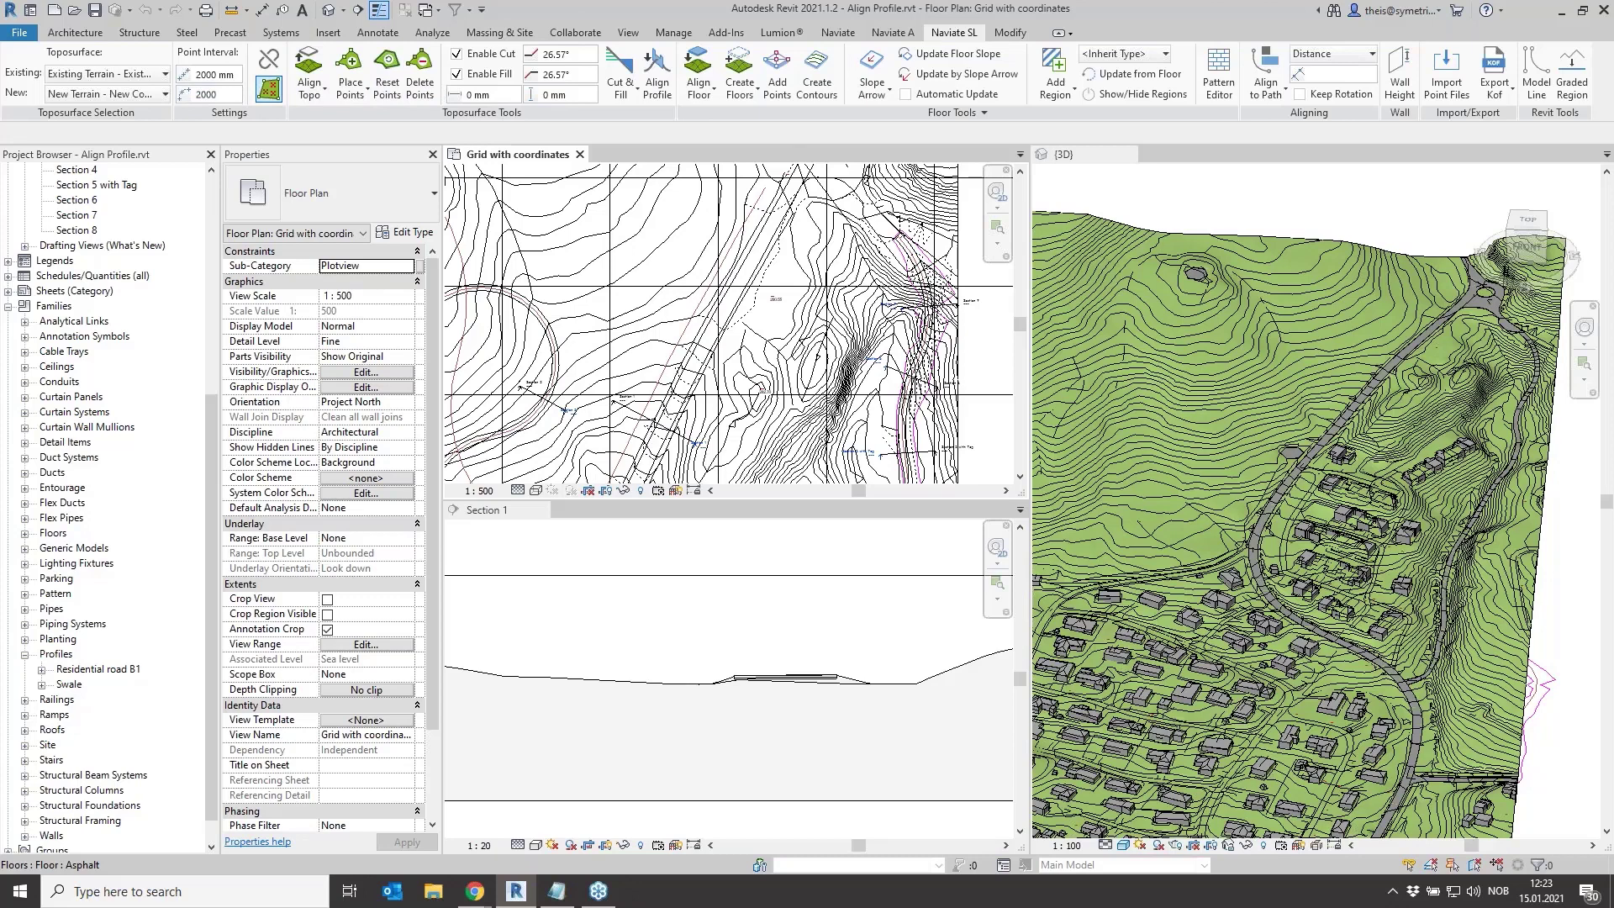
key("Return")
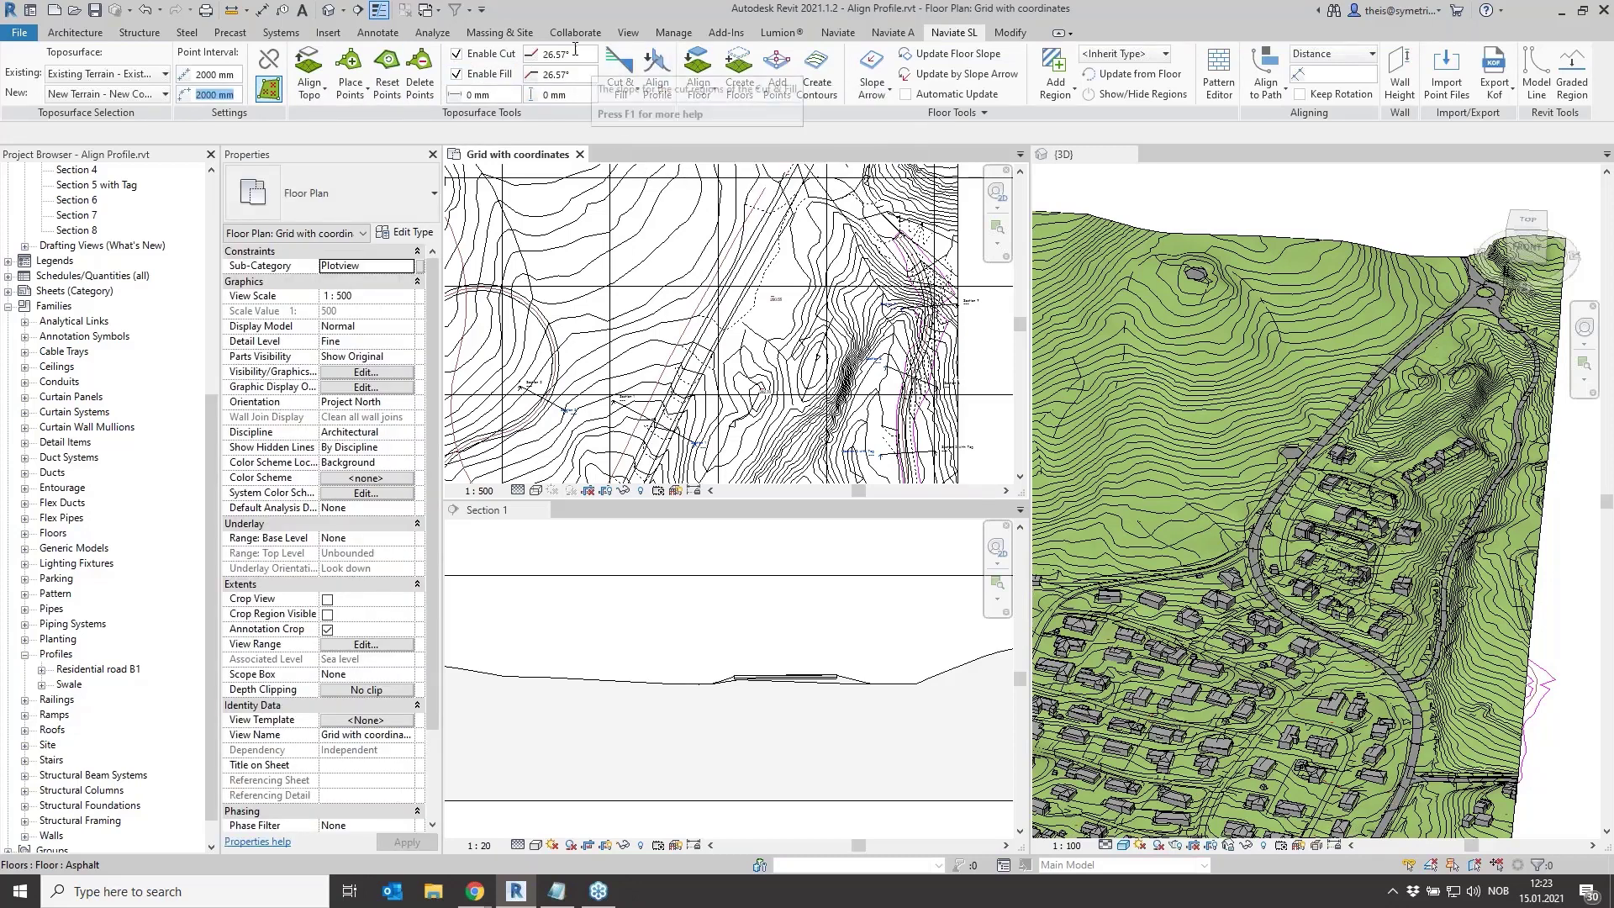
left_click(537, 55)
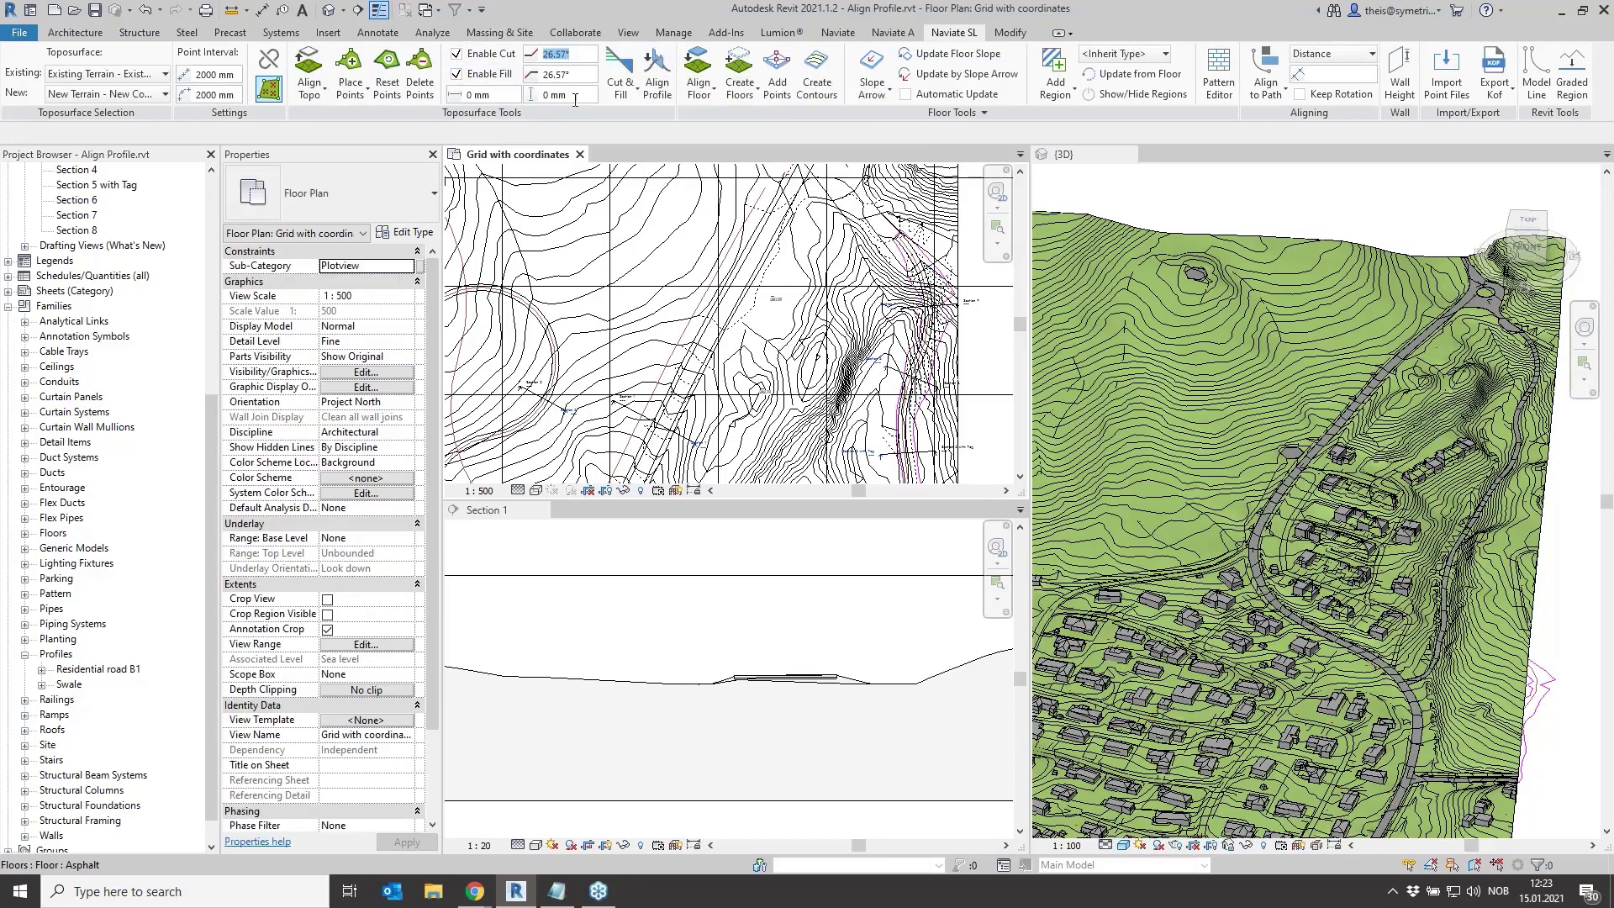
key("Tab")
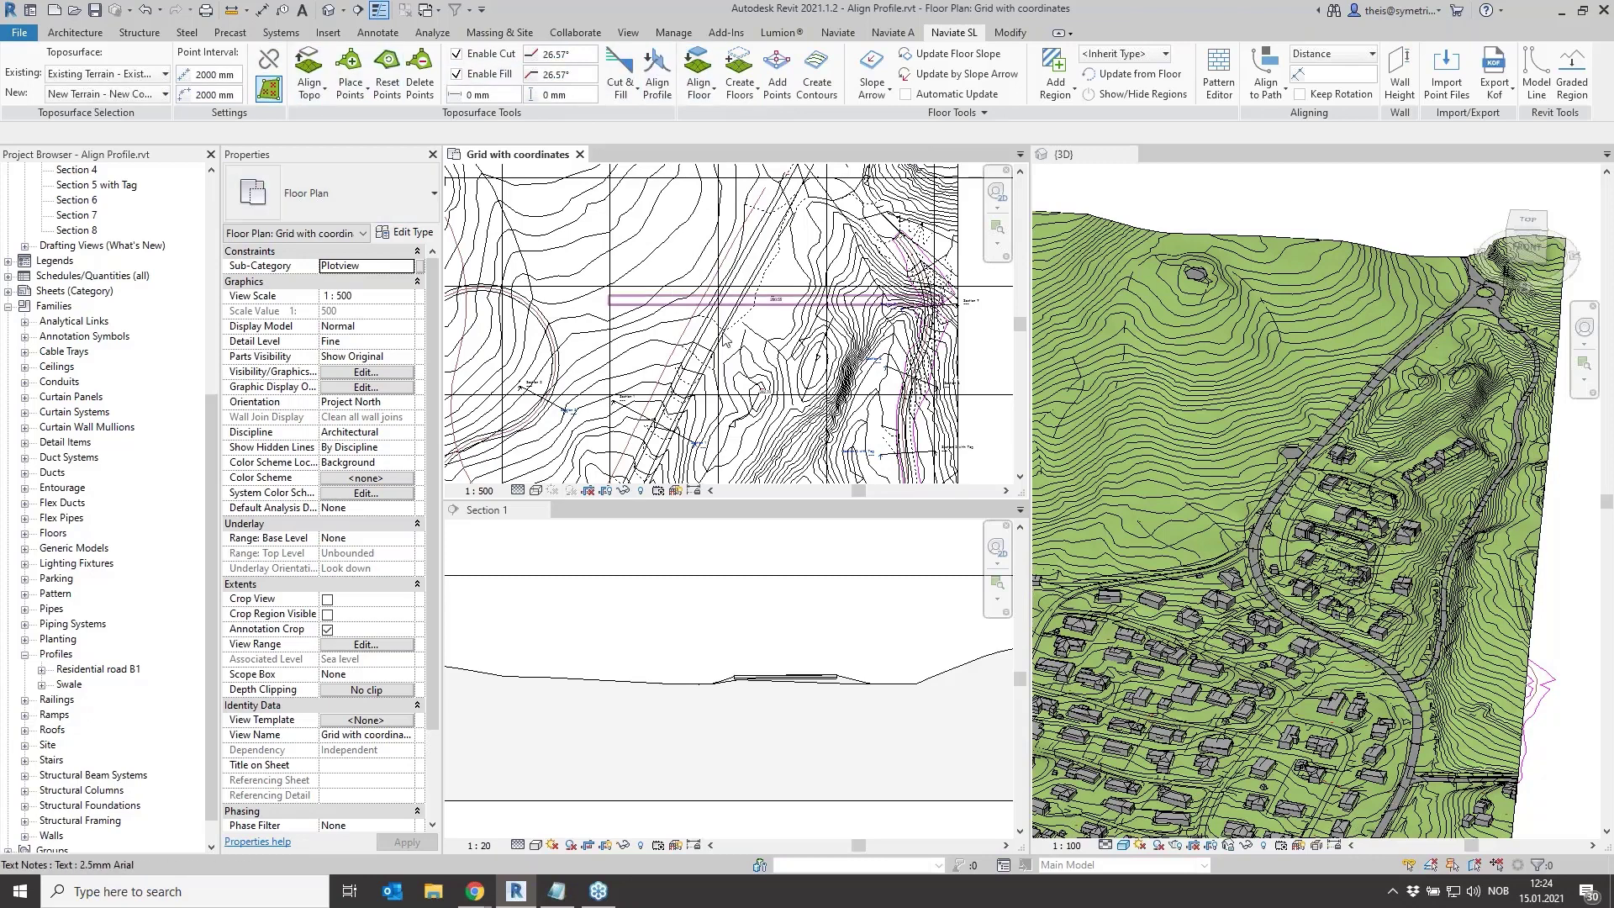
Start Align Profile on a chain of model lines in the plan and choose Swale as the cross section profile
scroll(723, 338, "down", 2)
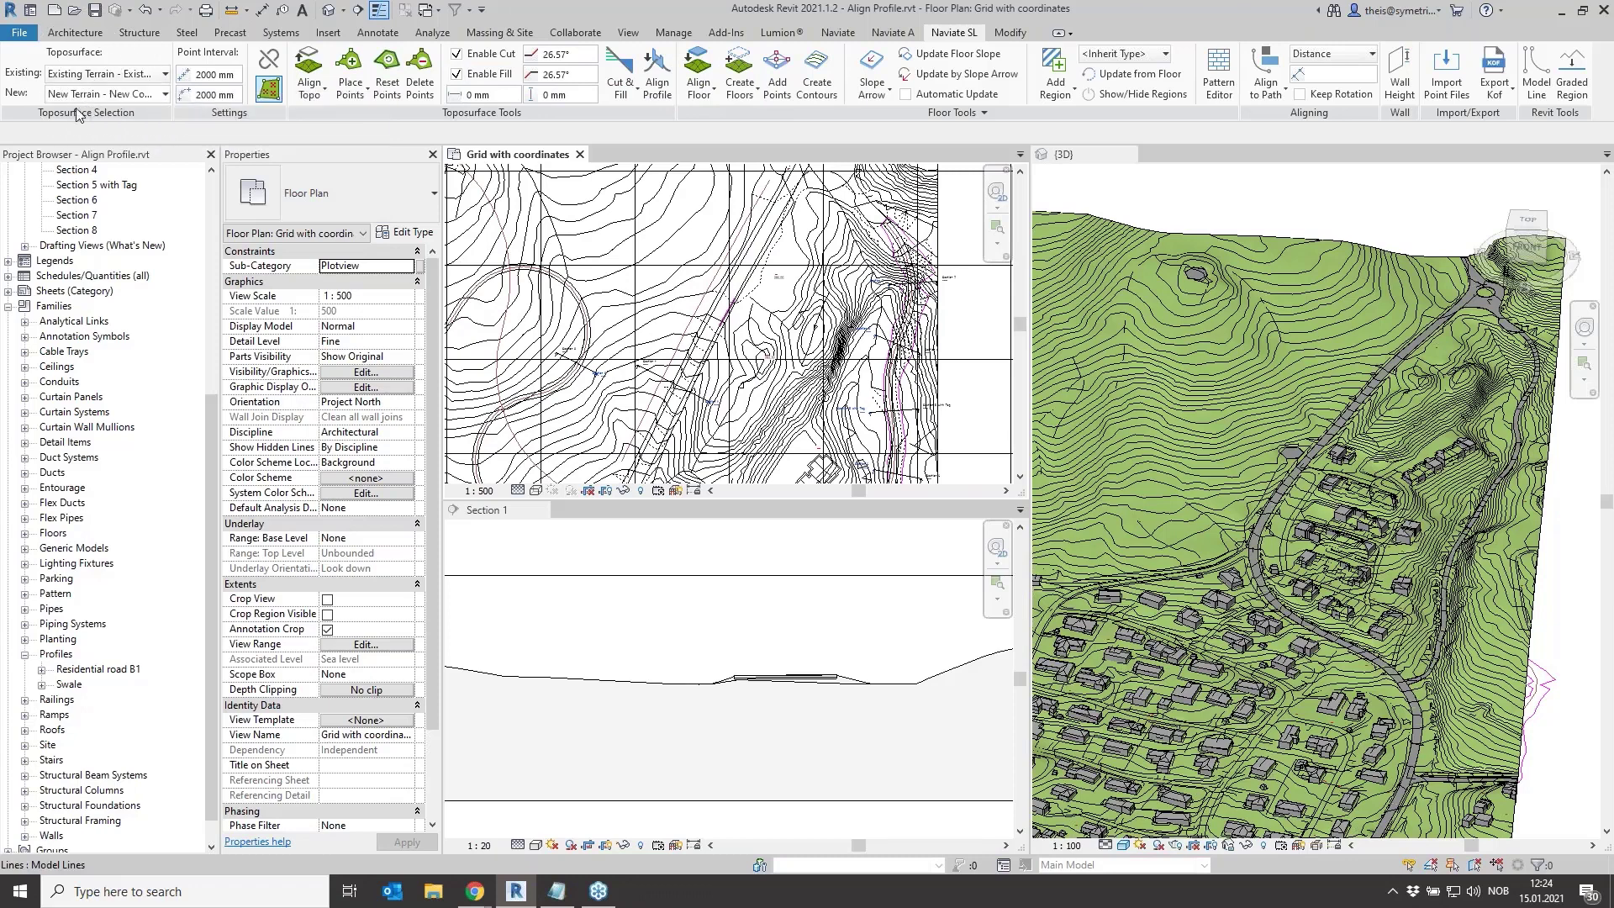
left_click(657, 67)
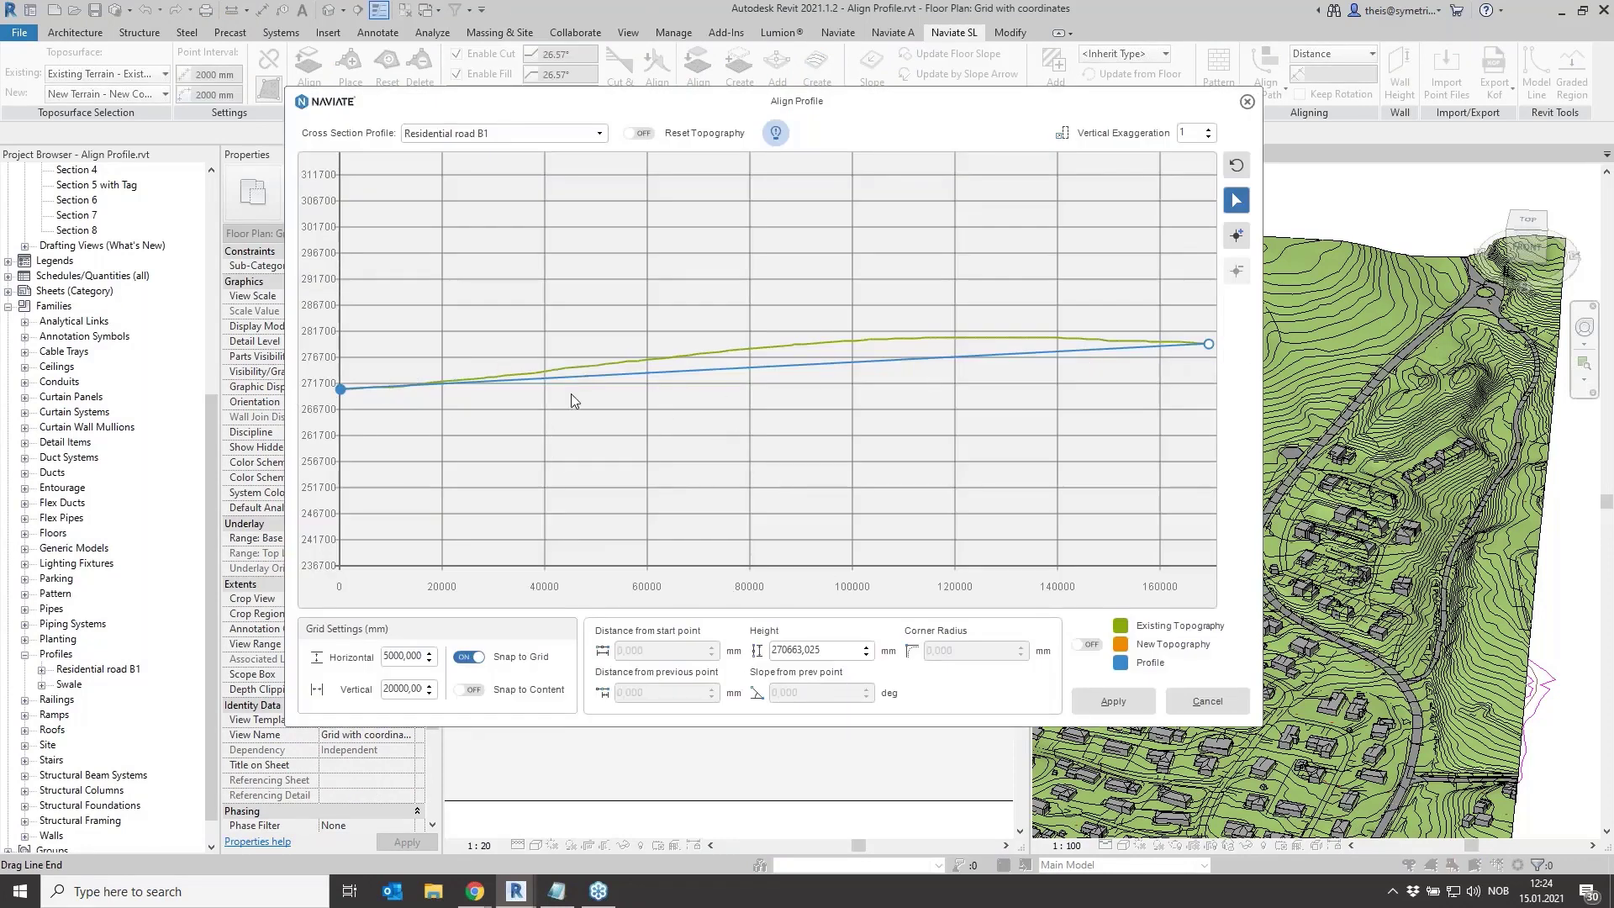
left_click(536, 139)
left_click(493, 162)
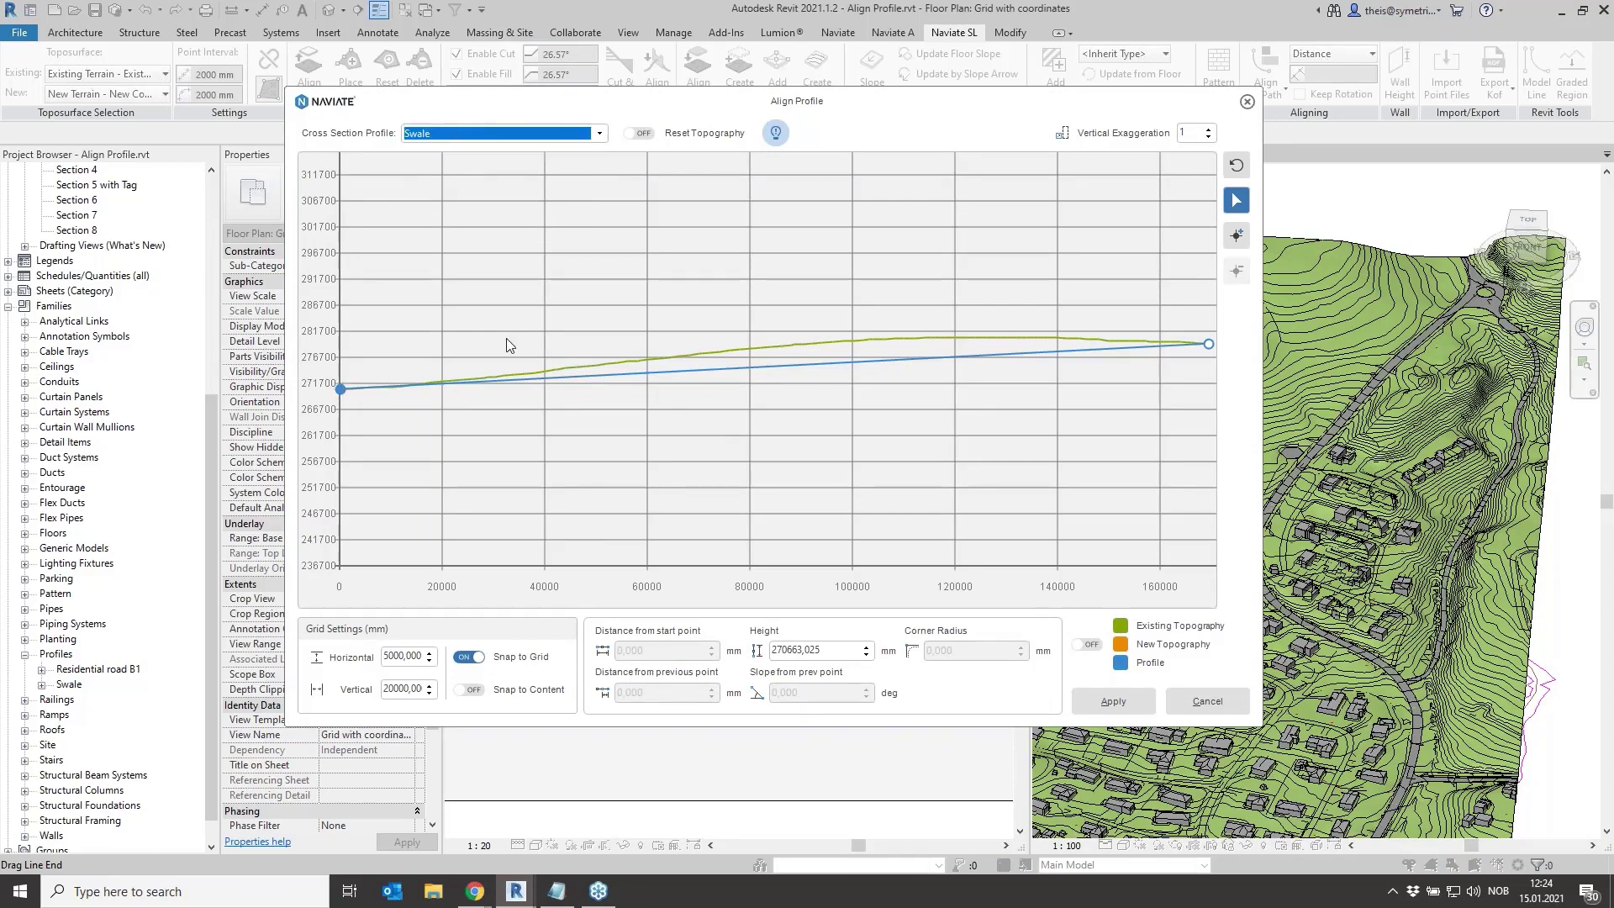
Add three points to the height profile at about 41,000, 76,000 and 105,000 mm, following the existing topography, and return to point selection
left_click(1237, 236)
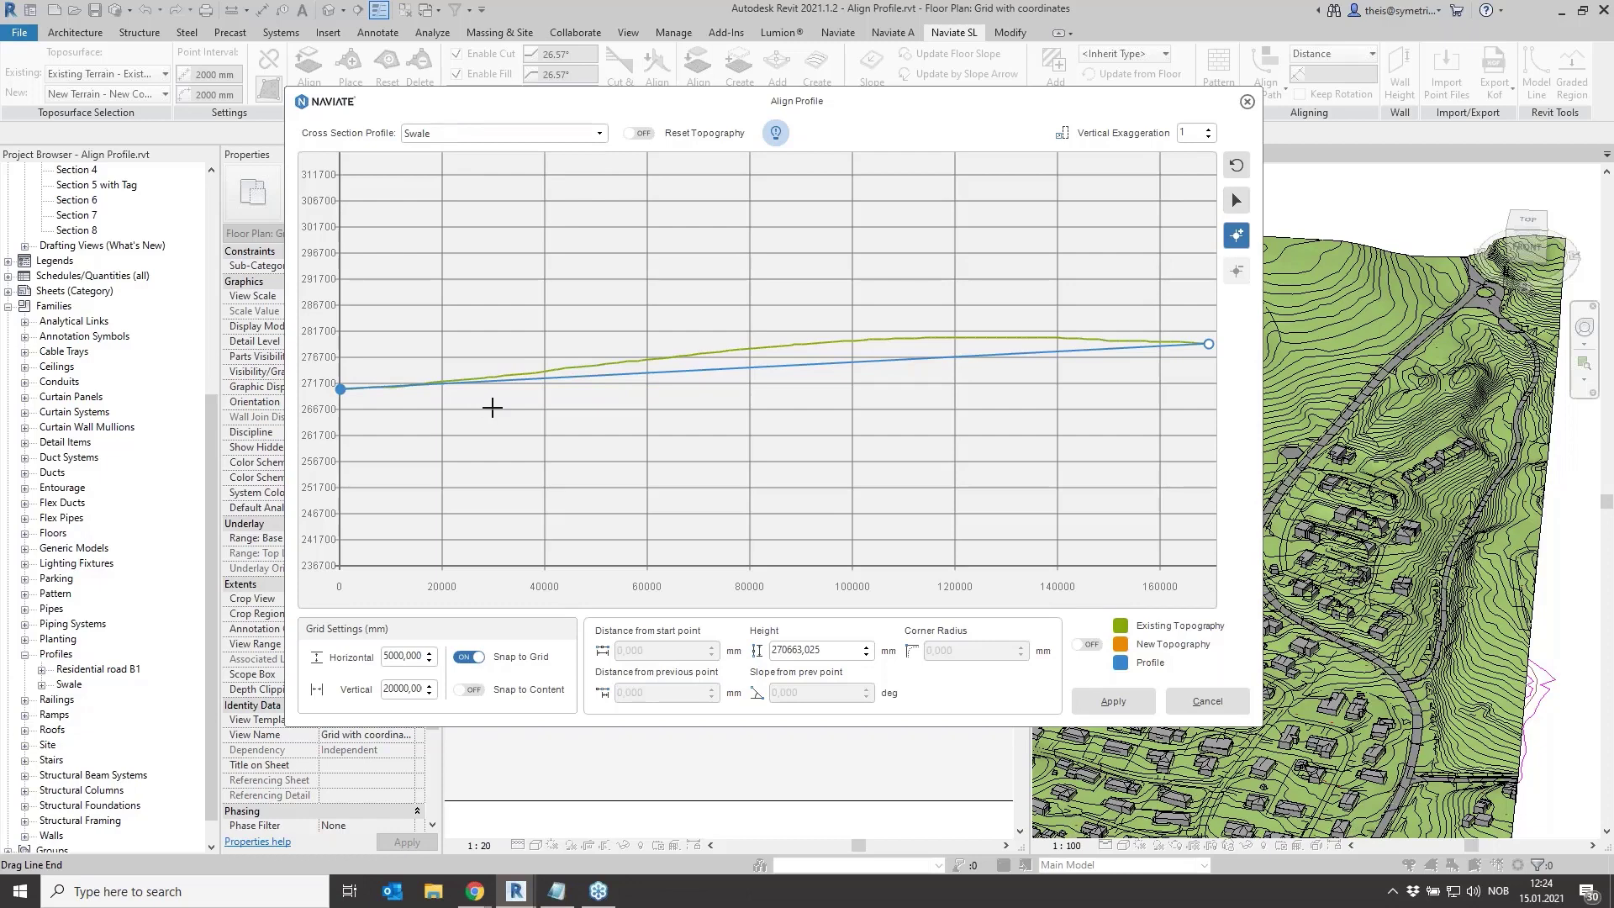
left_click(550, 370)
left_click(732, 349)
left_click(877, 336)
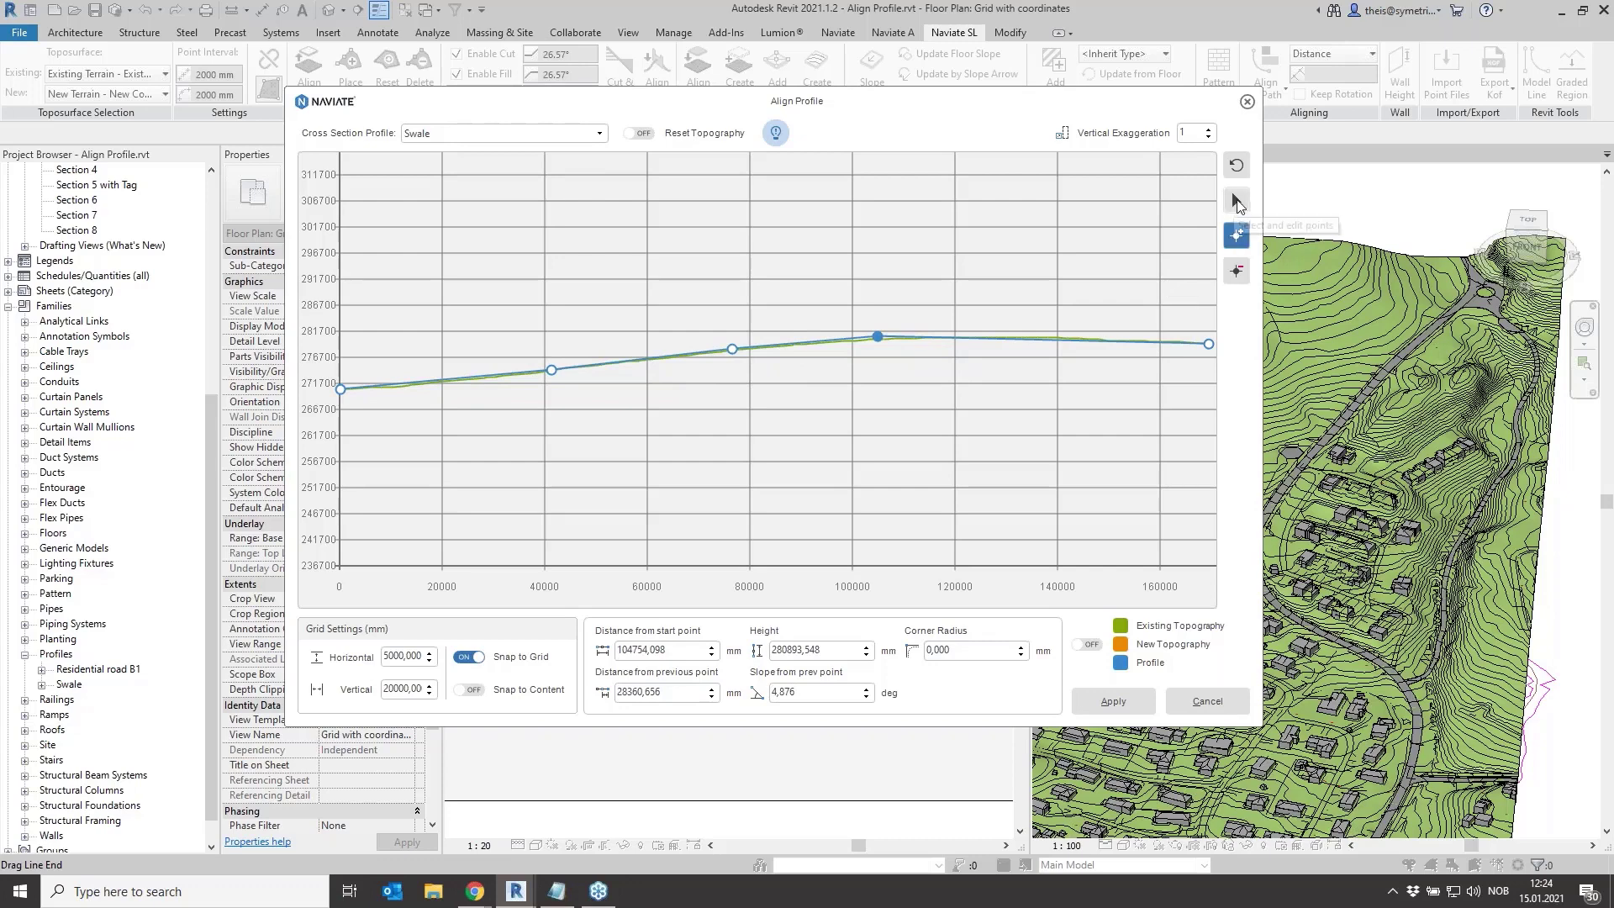
left_click(1236, 201)
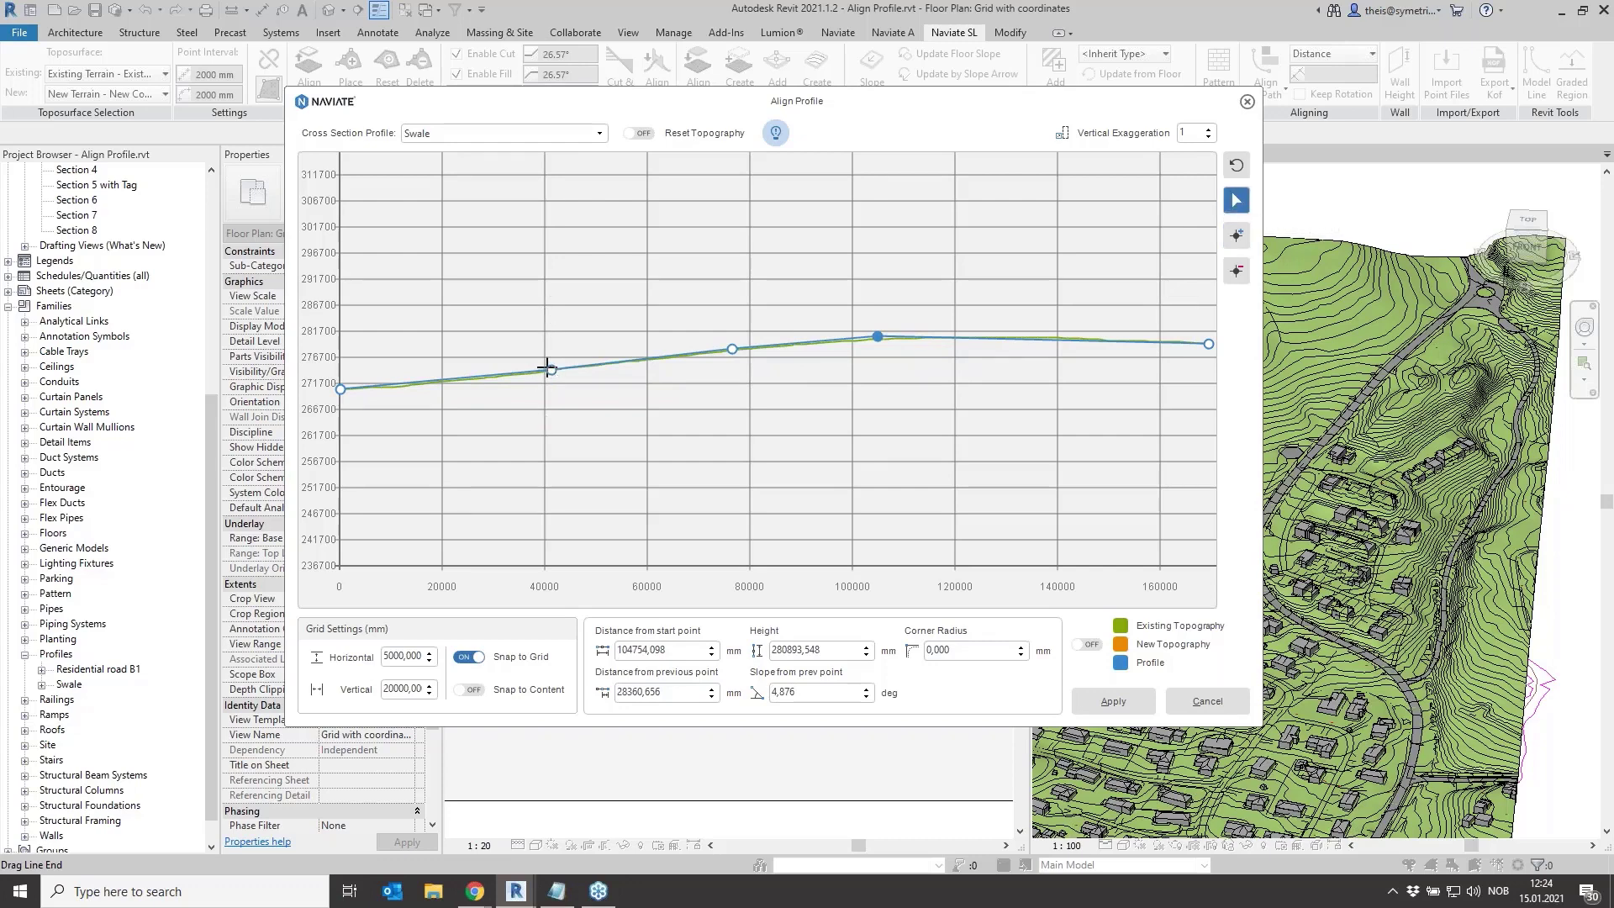
Turn on Snap to Content and move the three intermediate profile points onto the existing topography at about 38,200, 76,900 and 112,800 mm
mouse_move(548, 368)
left_mouse_down()
mouse_move(545, 332)
mouse_move(527, 385)
mouse_move(591, 364)
mouse_move(563, 368)
left_mouse_up()
left_click(471, 690)
mouse_move(732, 350)
left_mouse_down()
mouse_move(739, 375)
mouse_move(735, 351)
left_mouse_up()
left_click_drag(568, 370, 543, 376)
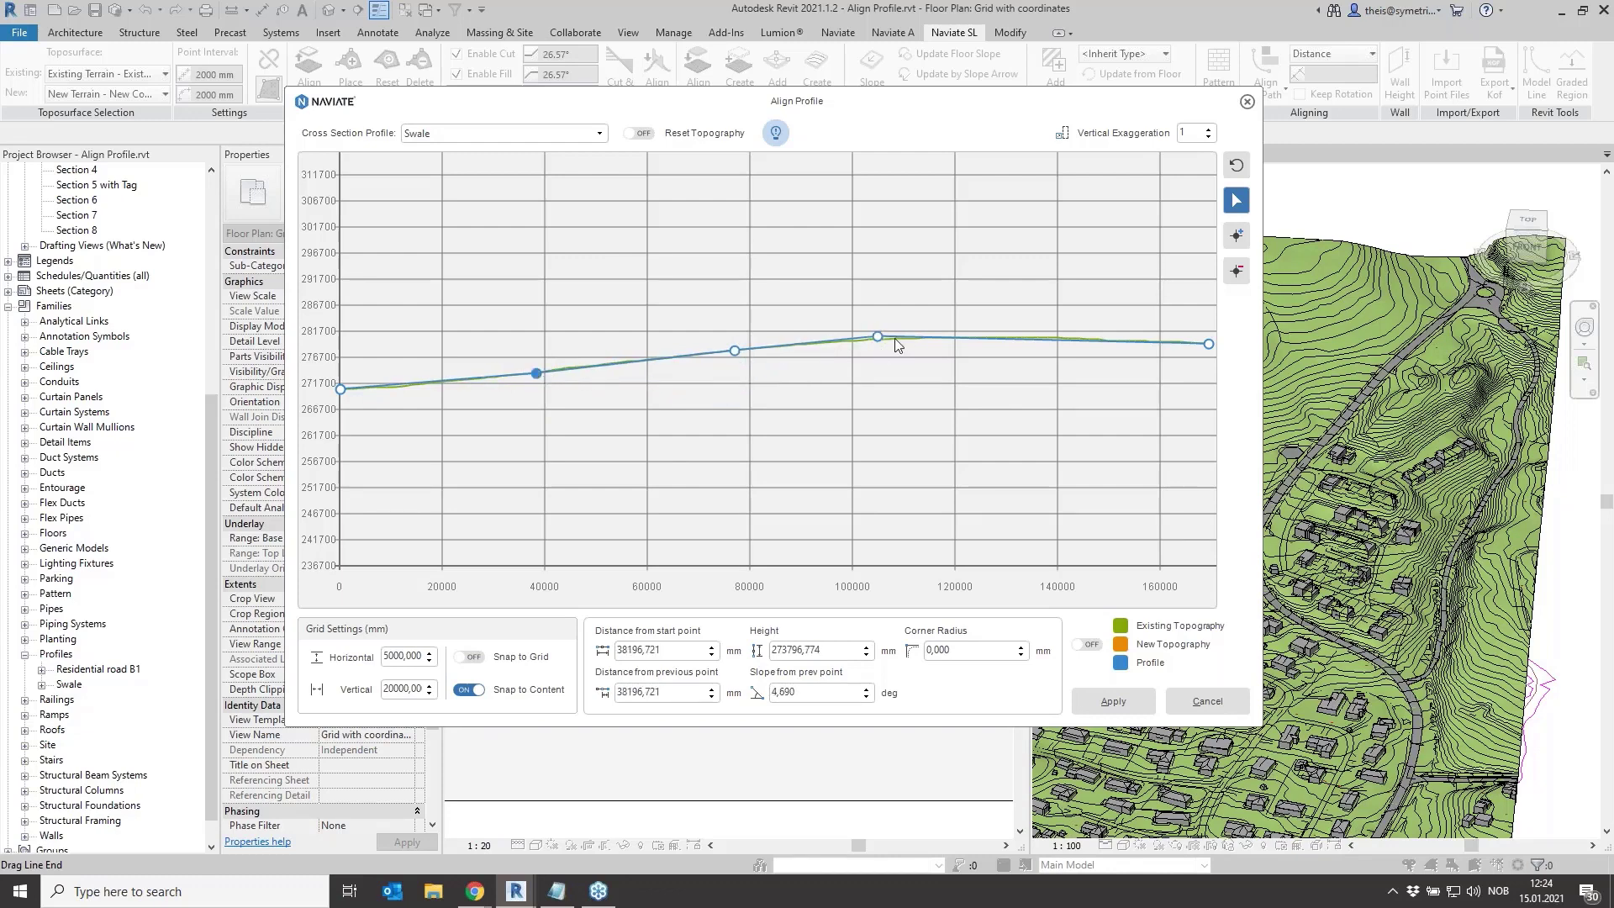
left_click_drag(874, 336, 919, 339)
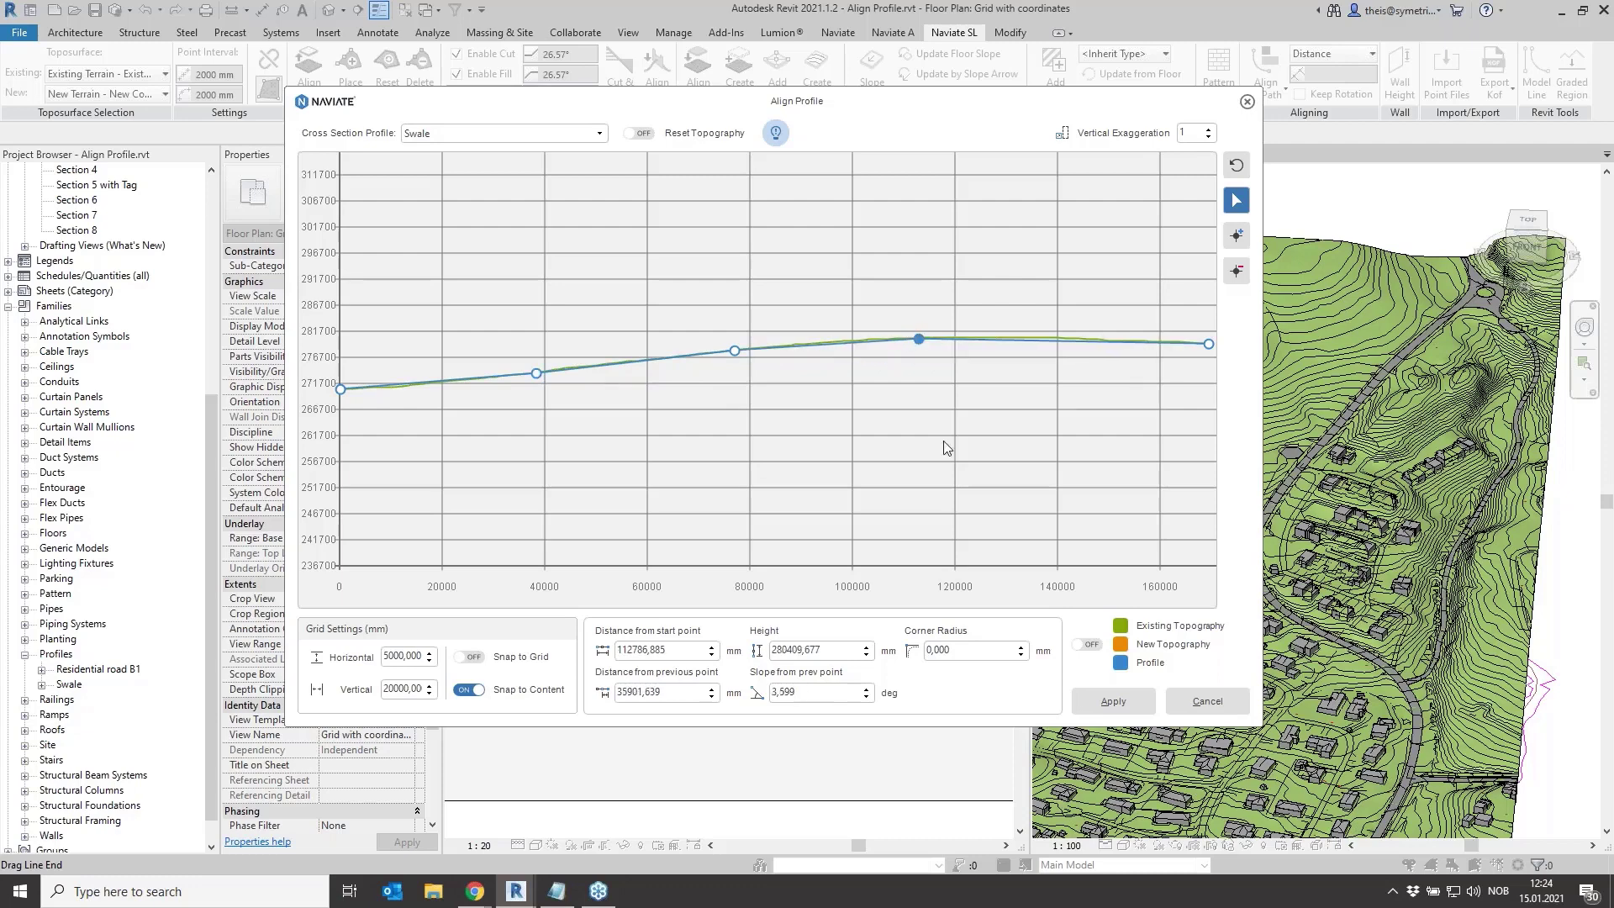
Toggle the New Topography preview in the height profile, leaving it switched off
left_click(1091, 647)
left_click(1091, 649)
left_click(1093, 644)
Set the corner radius of each of the three intermediate profile points to 50000 mm
left_click(536, 374)
left_click(978, 654)
type("5")
double_click(959, 653)
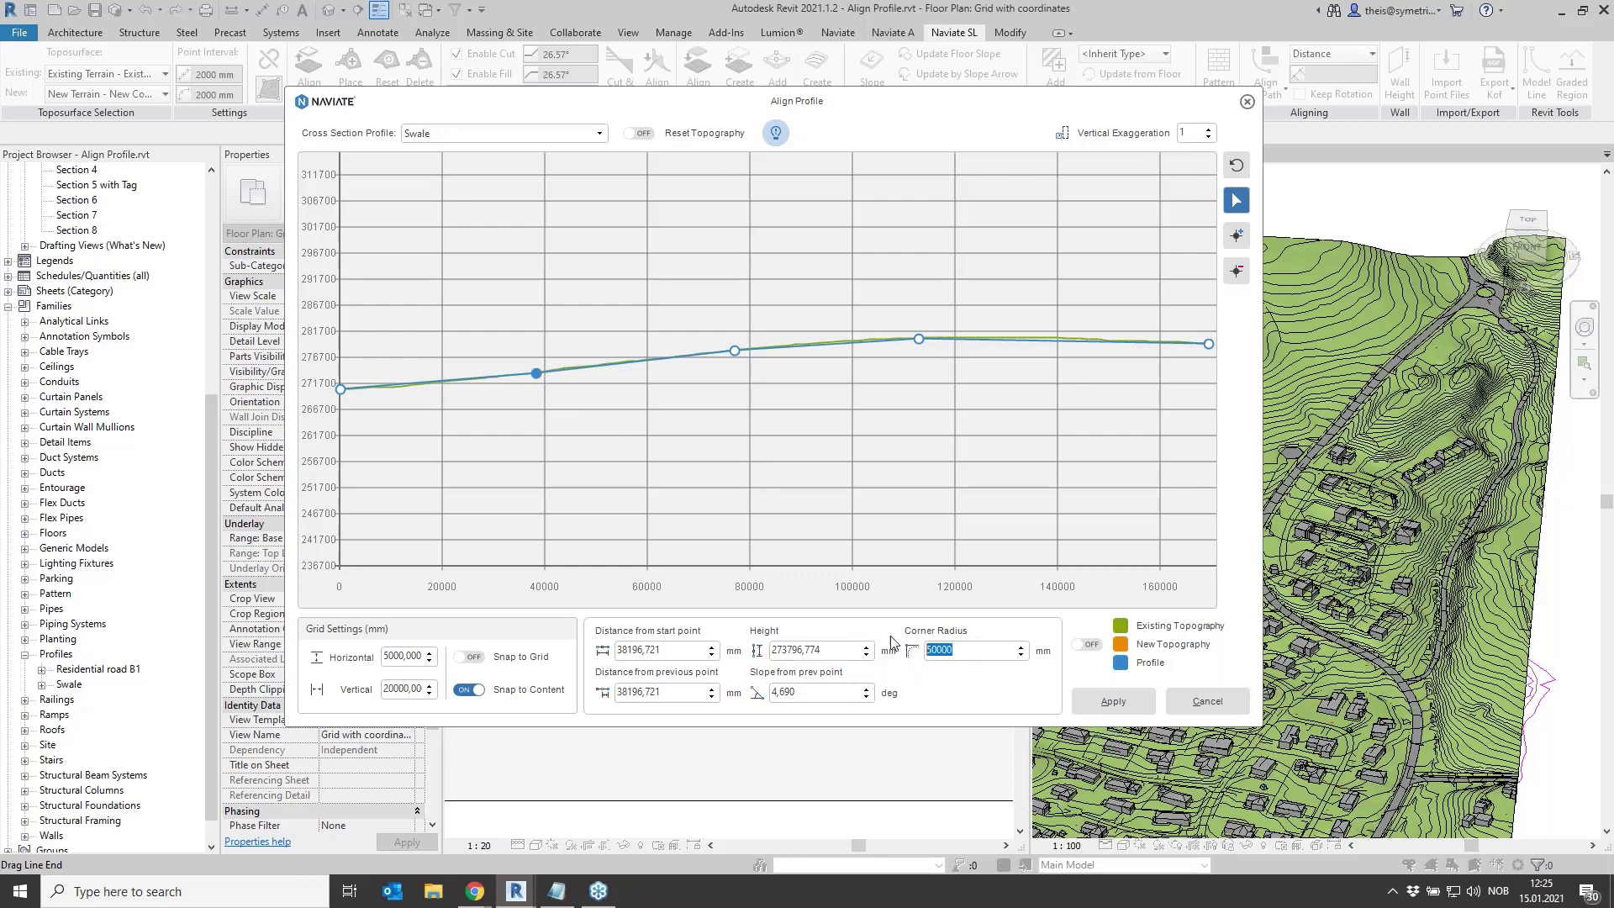
left_click(735, 352)
double_click(940, 651)
type("50000")
left_click(919, 341)
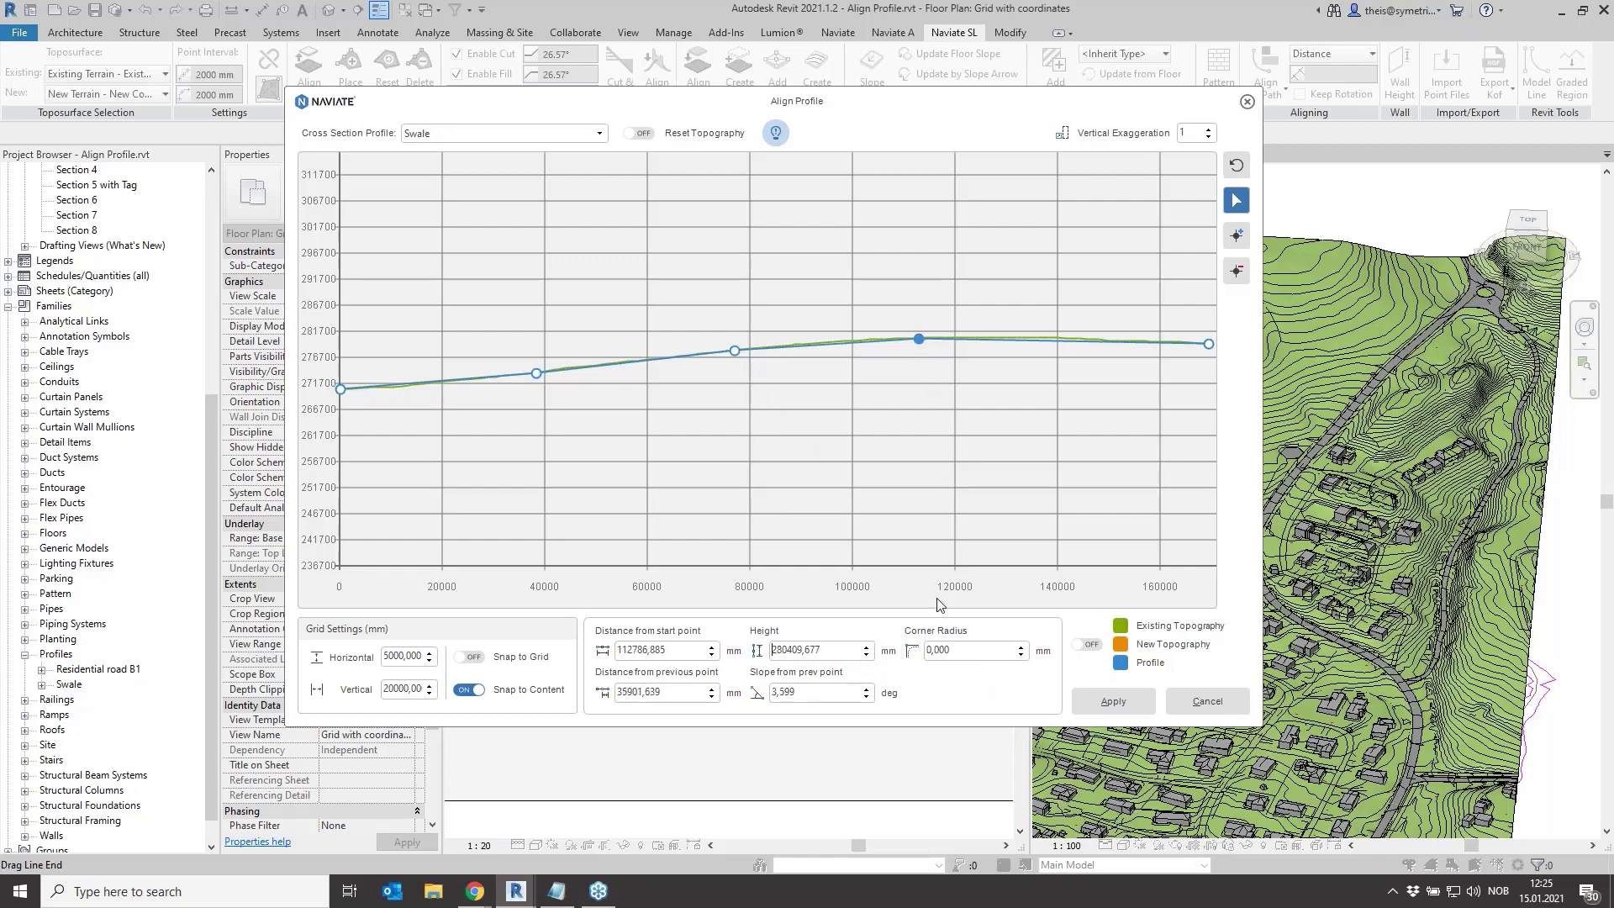
double_click(959, 649)
type("50000")
Apply the swale profile to the toposurface and move the progress window clear of the plan
left_click(1095, 703)
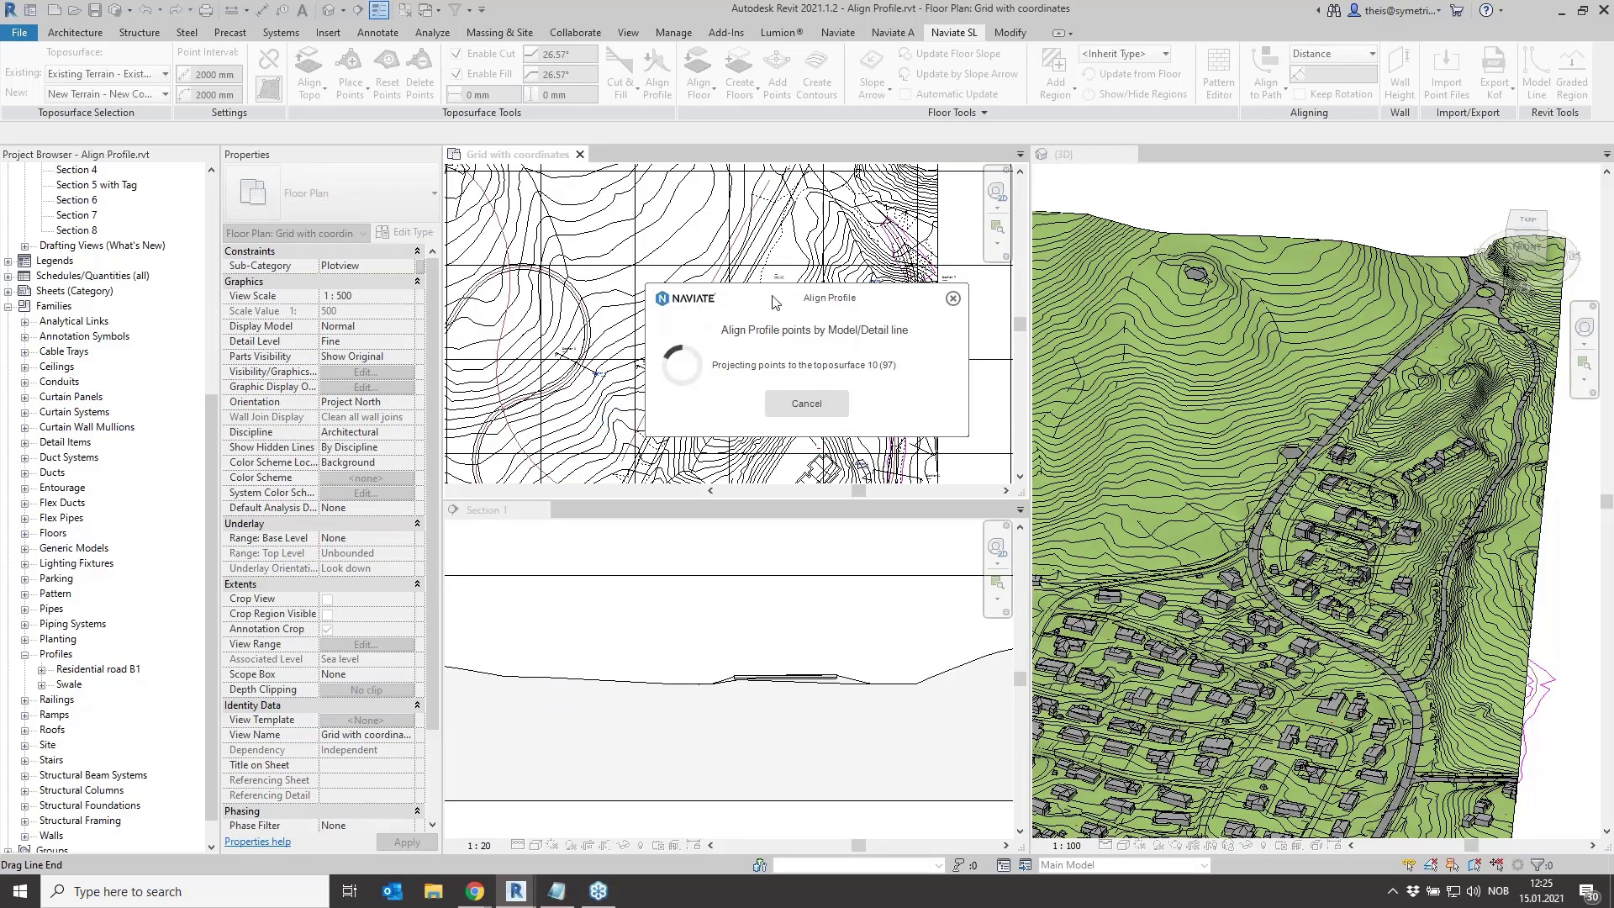
left_click_drag(773, 301, 641, 433)
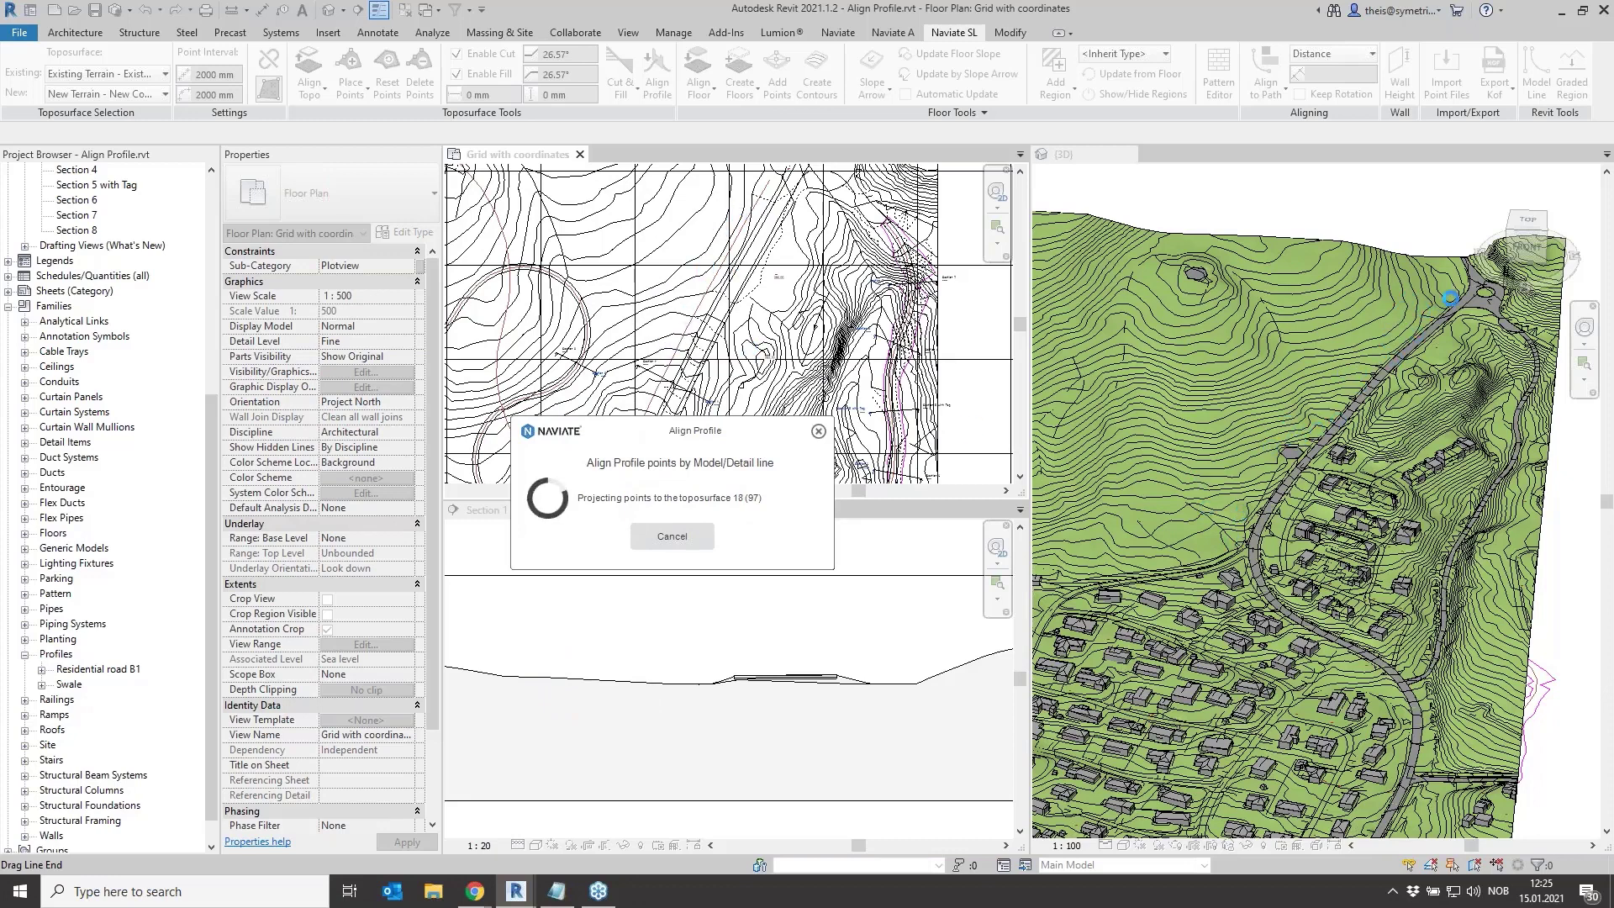
left_click_drag(711, 433, 837, 337)
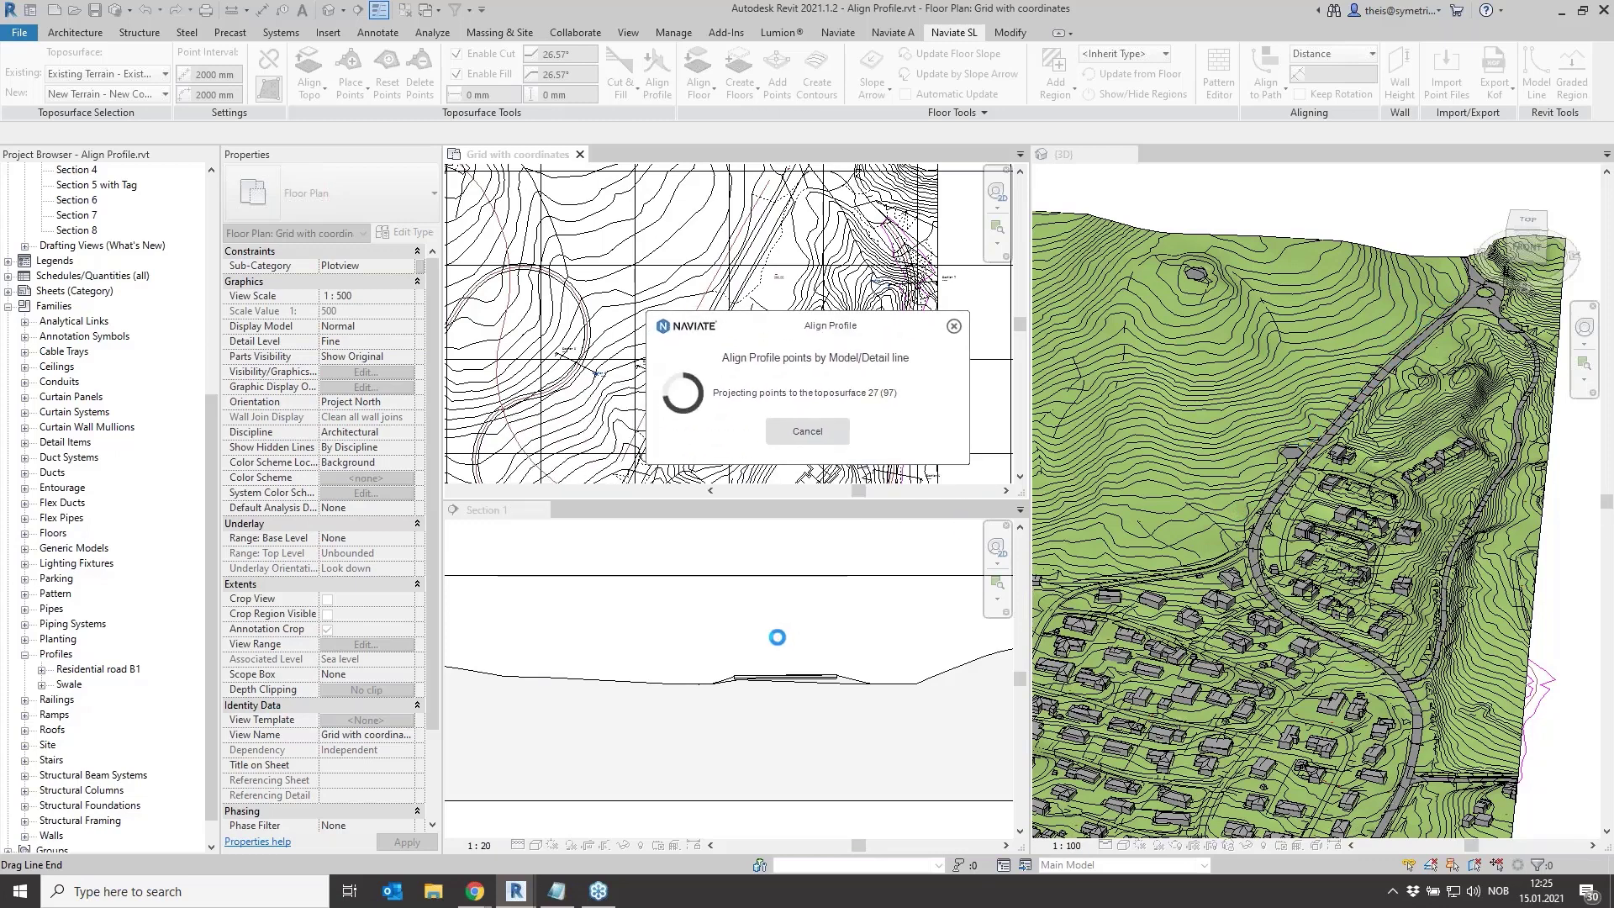
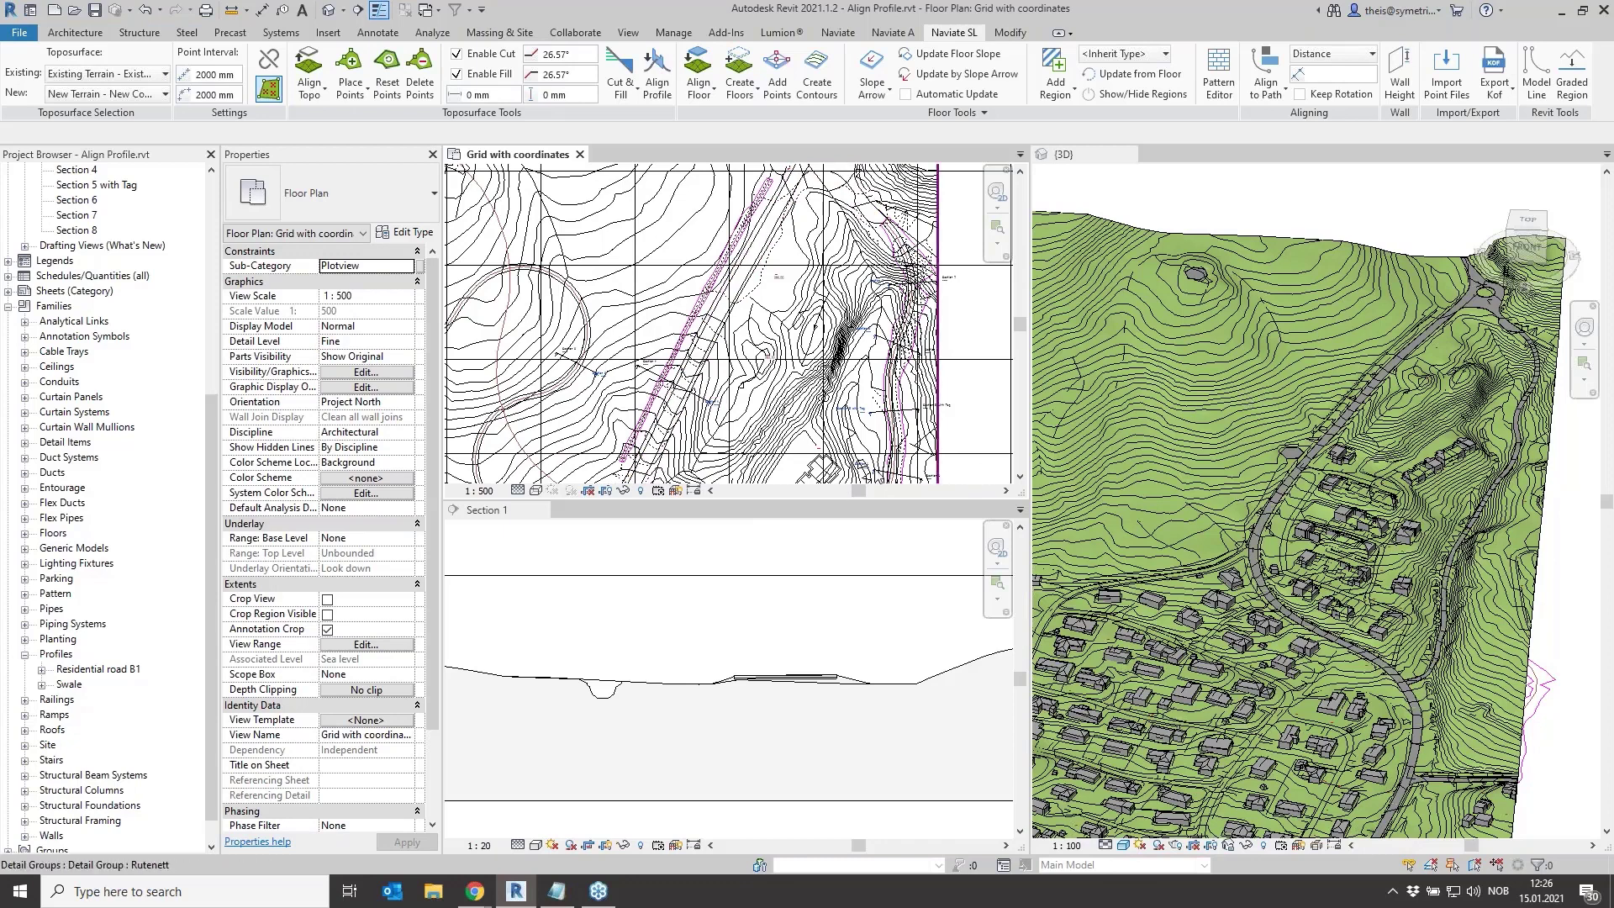
Examine the new swale alongside the road in the plan, in Section 1 and in the 3D view
scroll(644, 430, "up", 2)
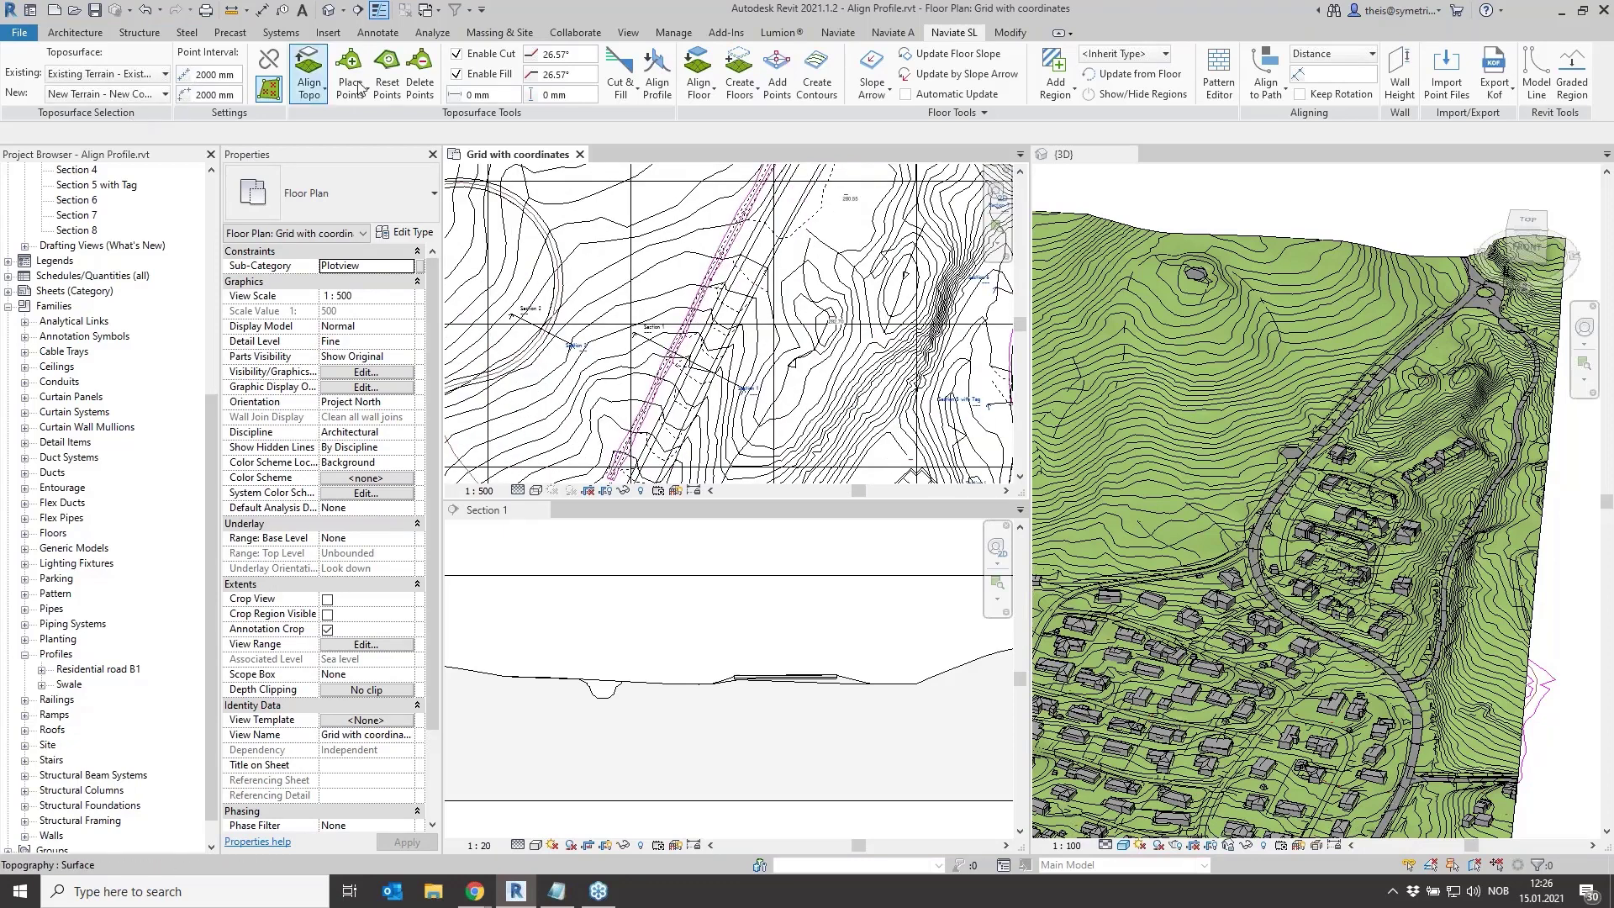
scroll(609, 478, "up", 4)
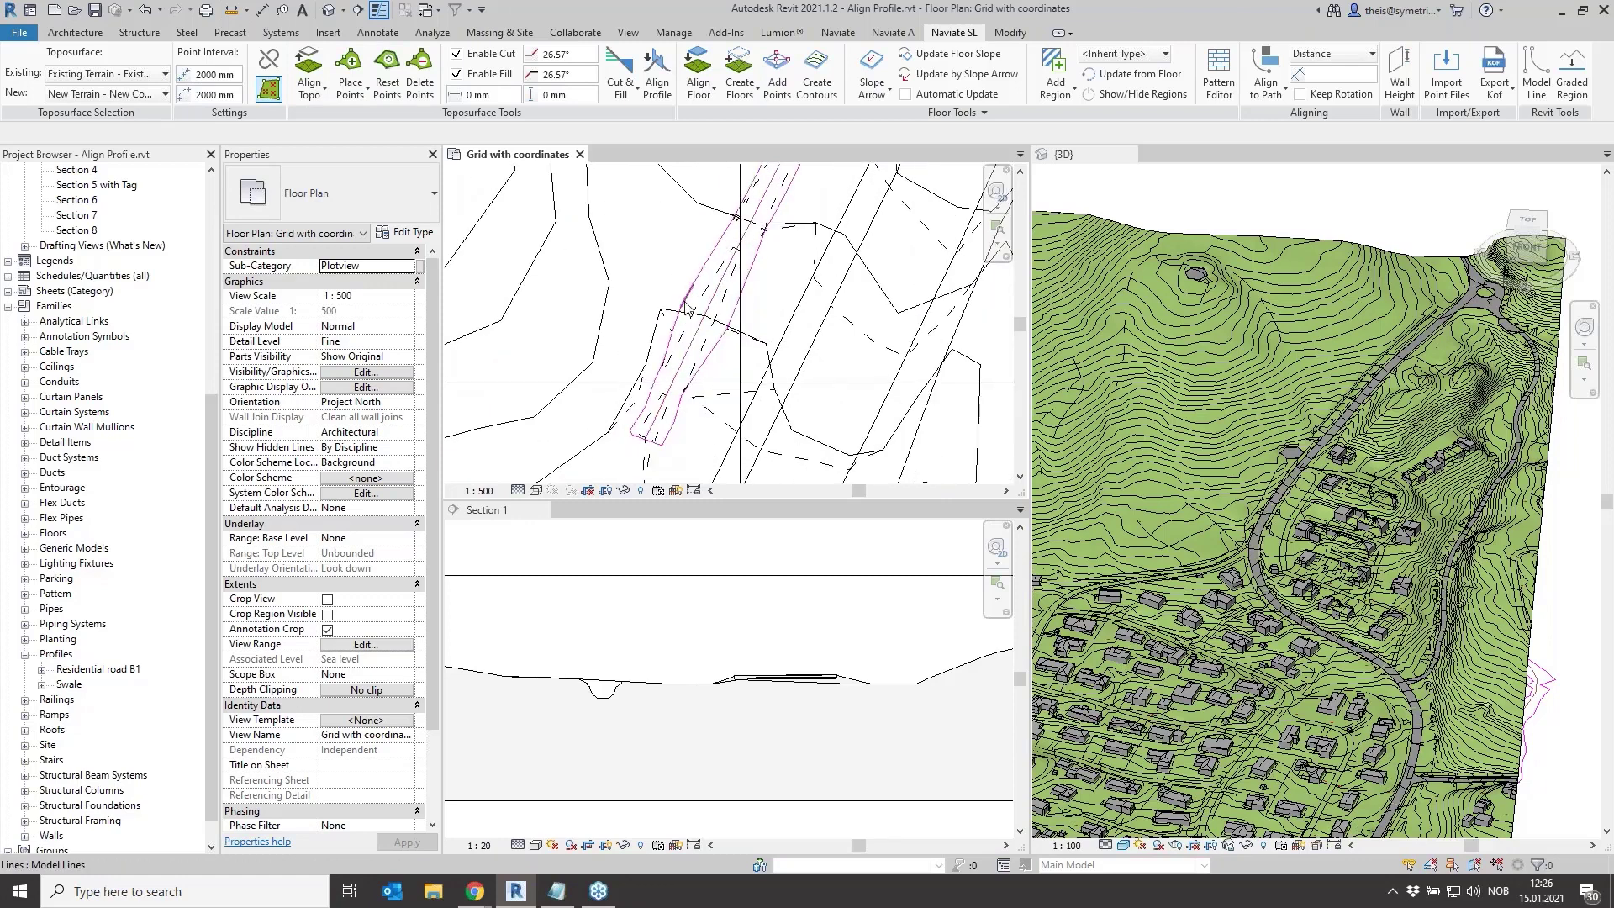
scroll(580, 672, "up", 2)
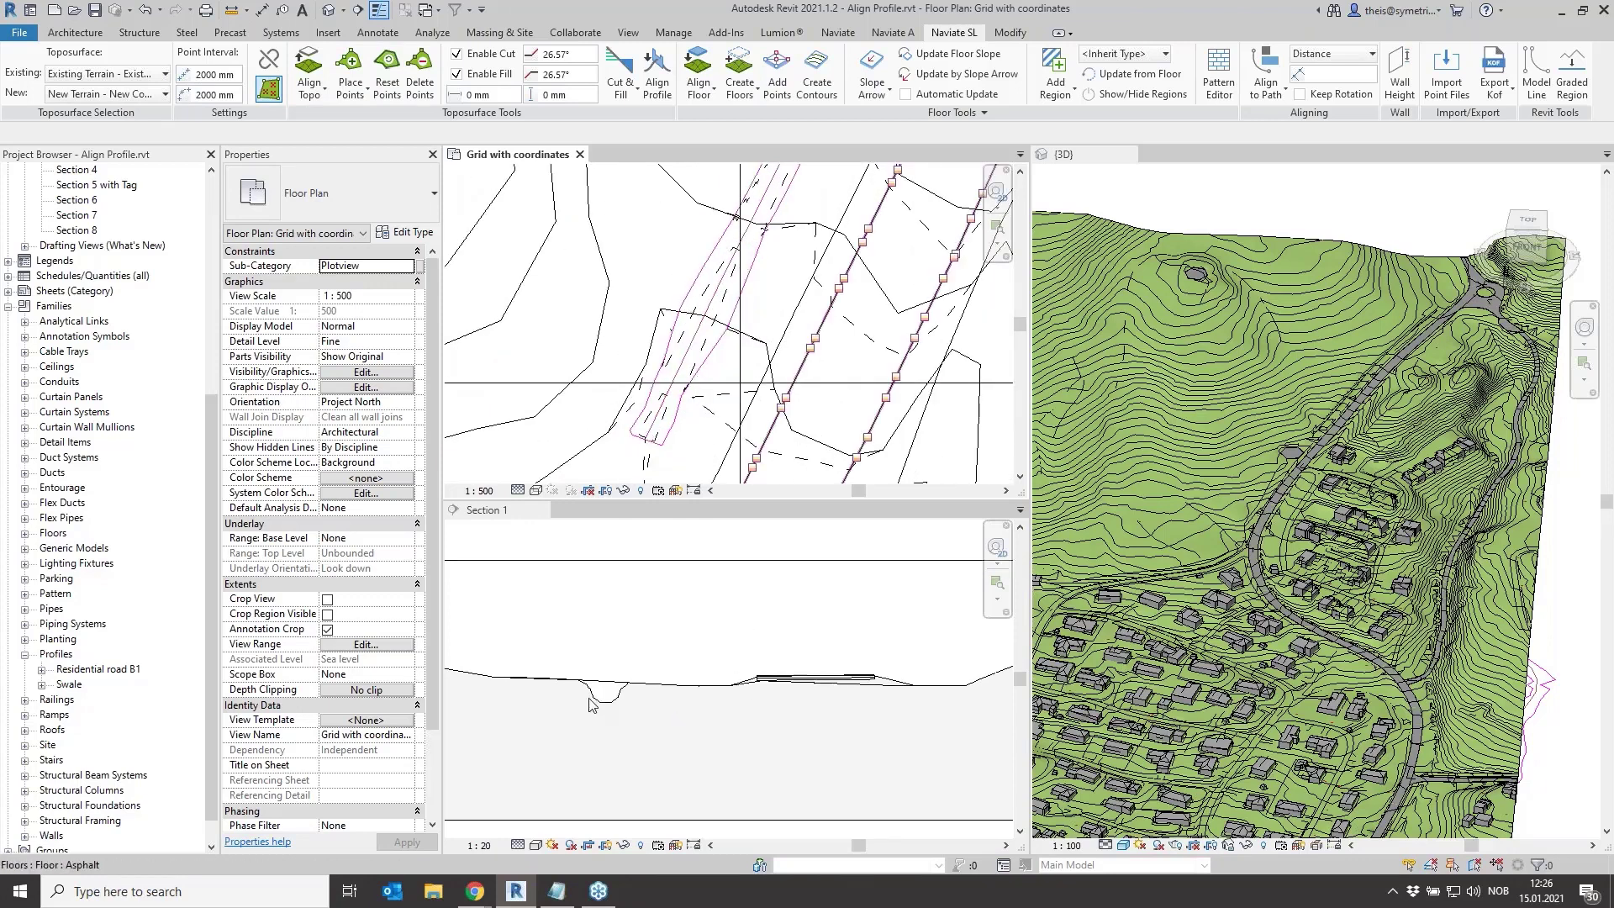
left_click(598, 713)
scroll(601, 710, "up", 2)
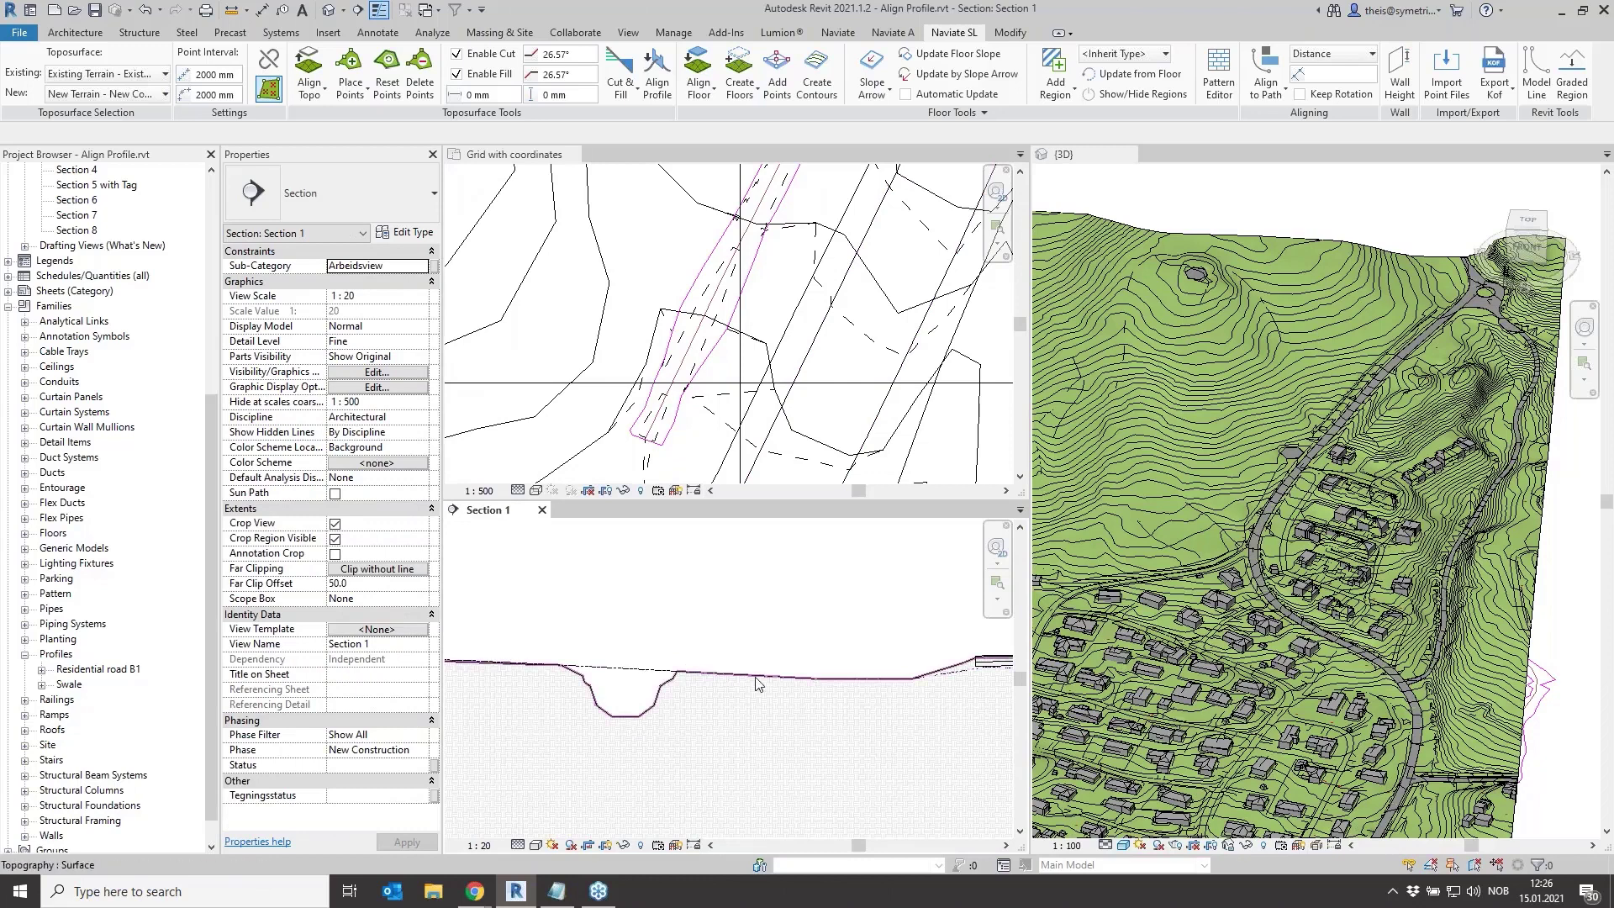
scroll(610, 704, "up", 4)
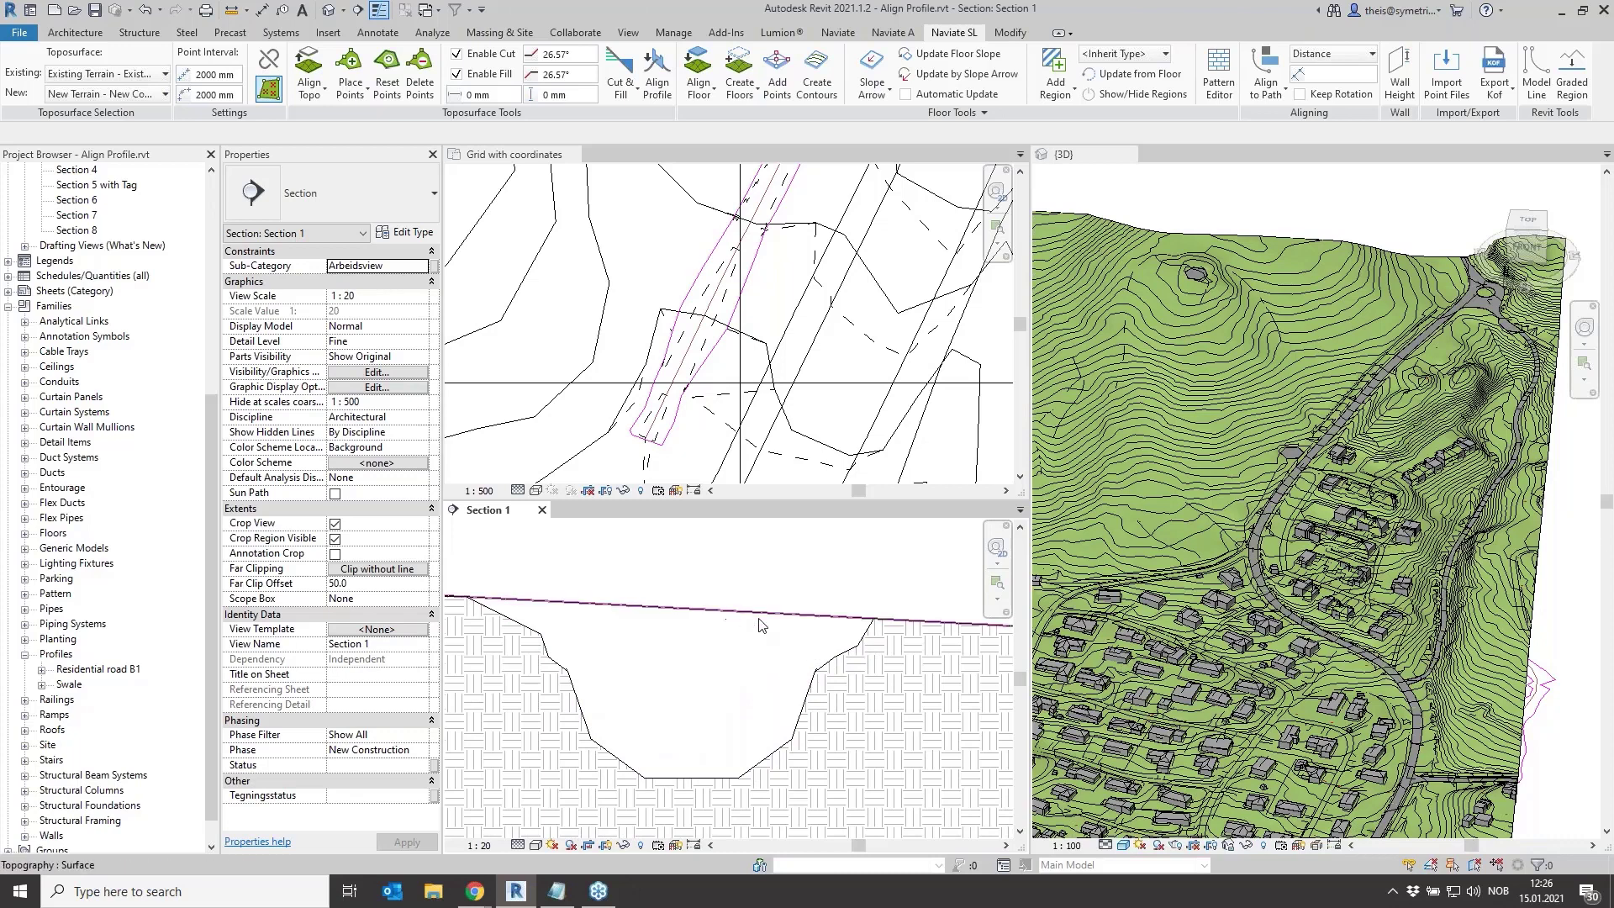
middle_click_drag(763, 626, 587, 713)
scroll(587, 712, "down", 3)
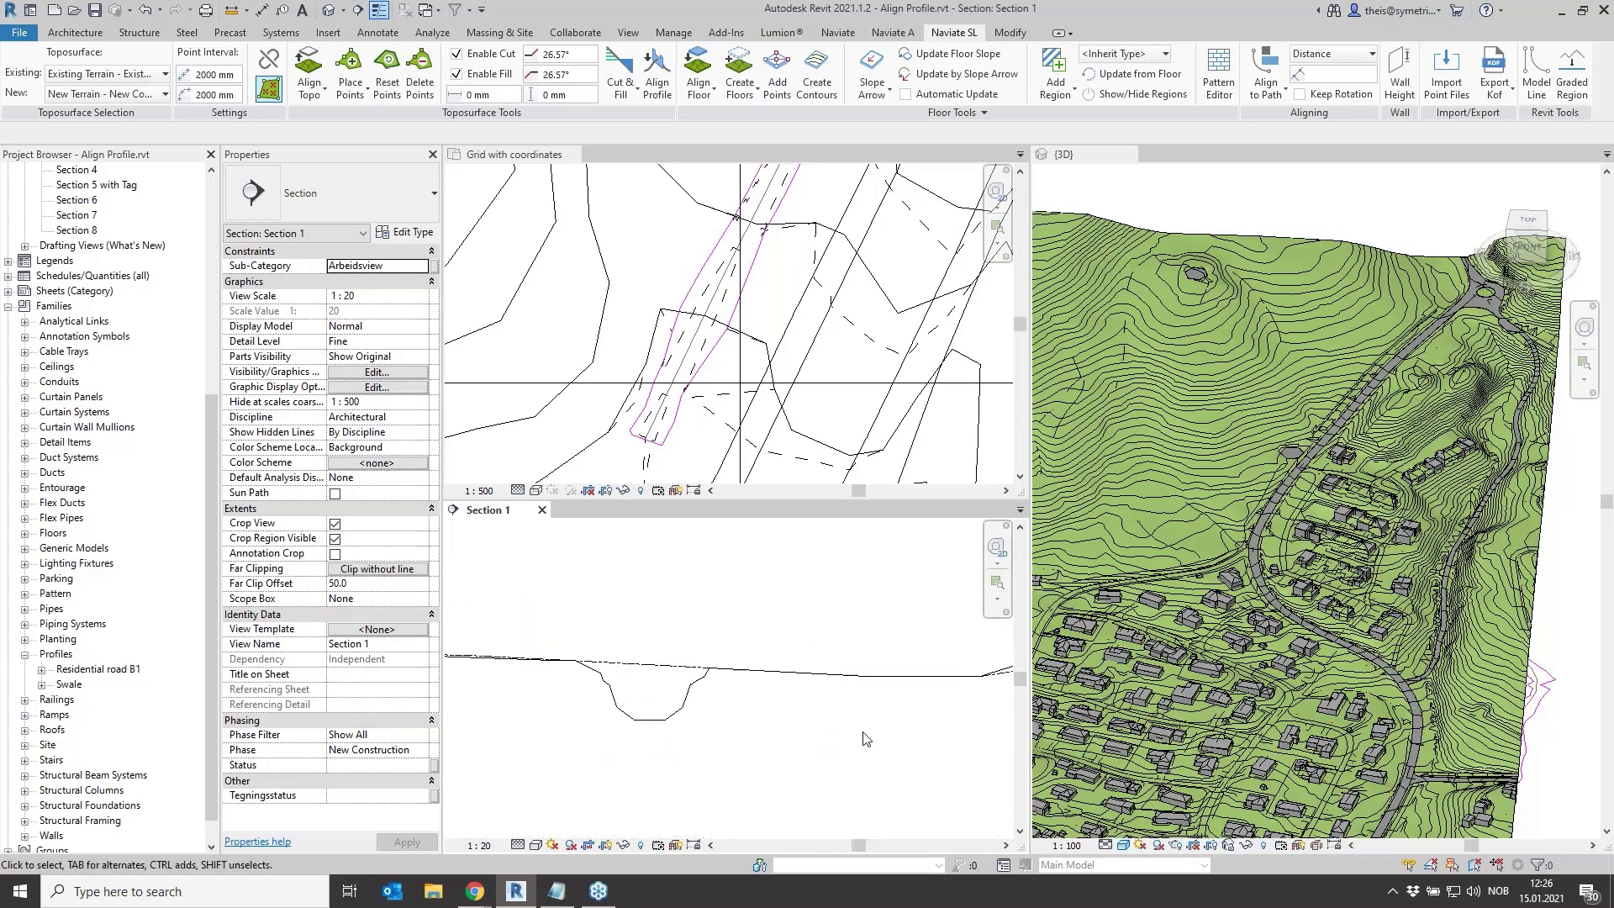
scroll(1345, 412, "up", 5)
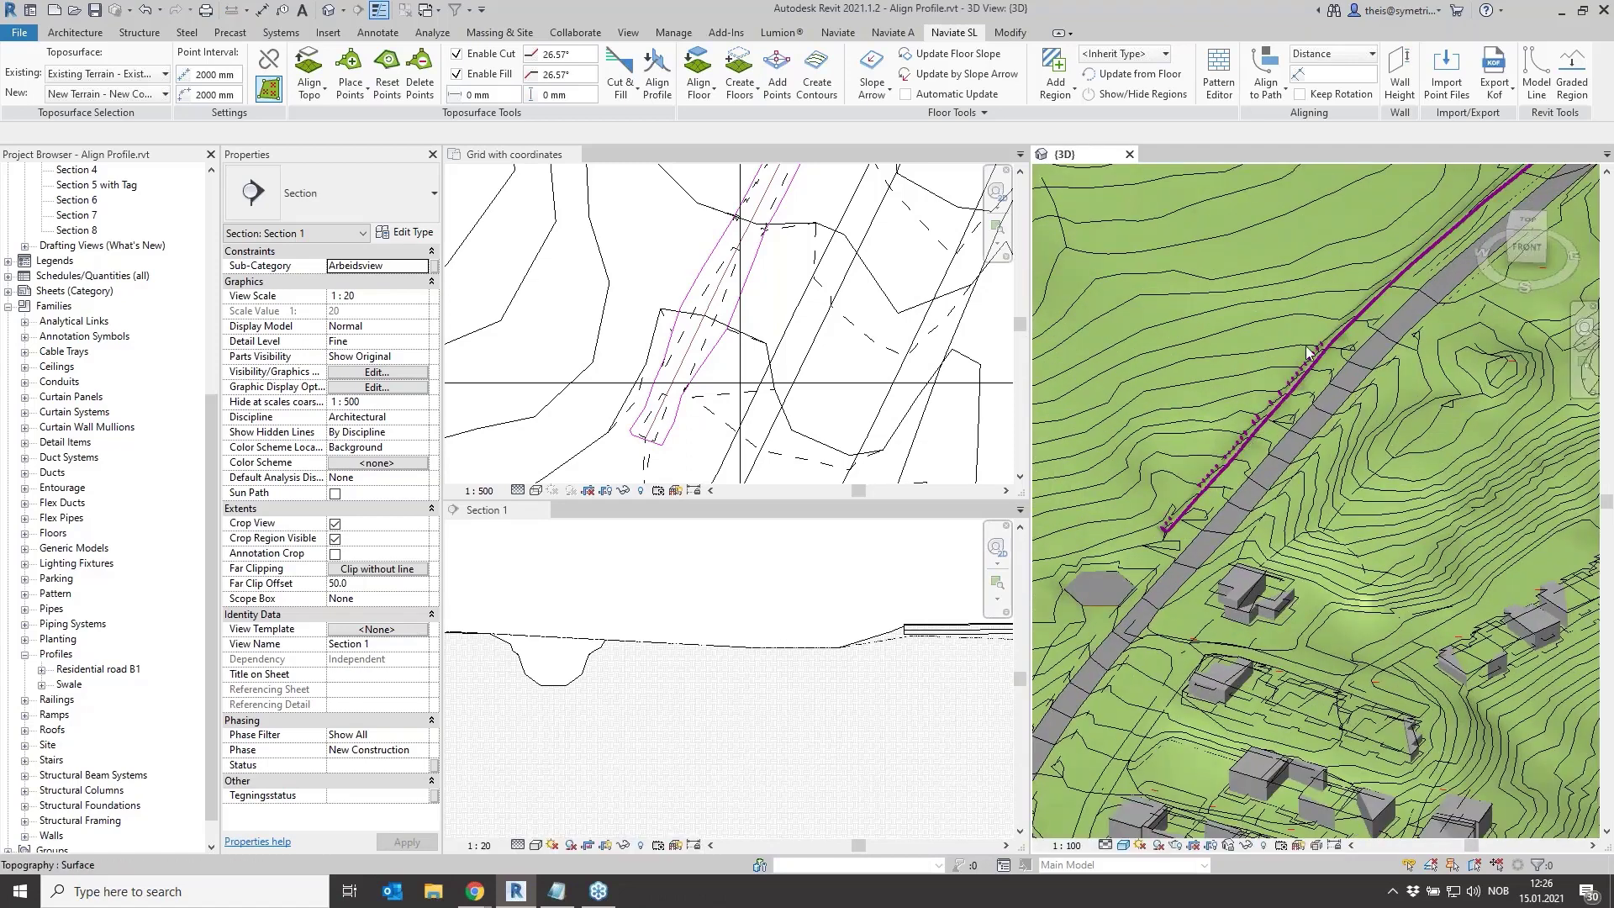
scroll(1274, 408, "up", 2)
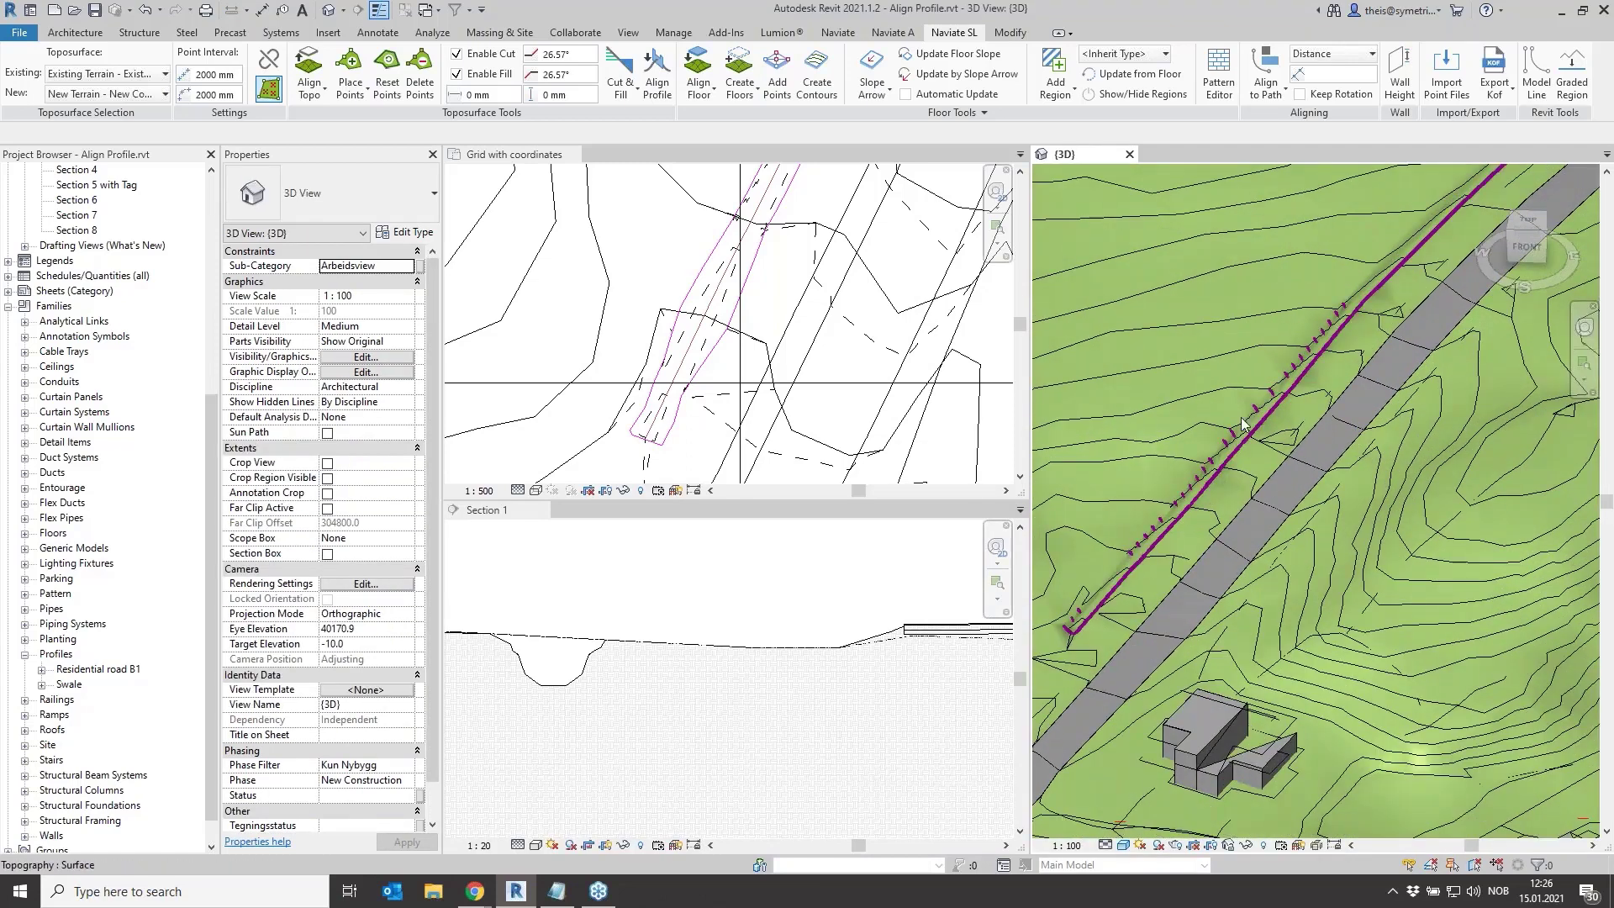
scroll(1269, 372, "down", 5)
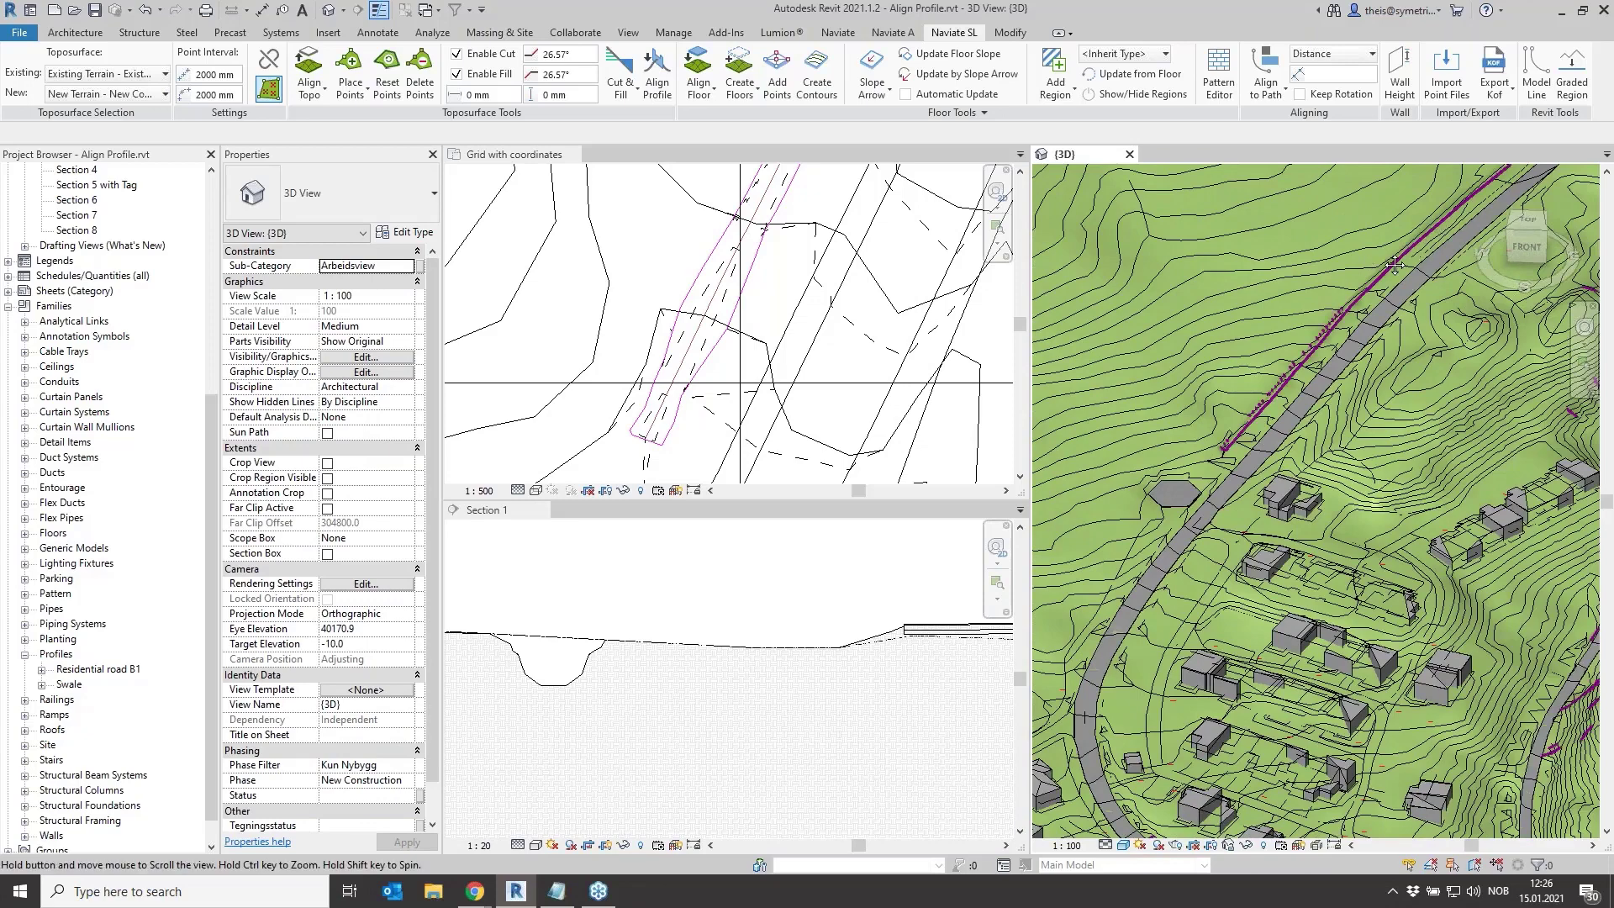
middle_click_drag(1394, 266, 1392, 503)
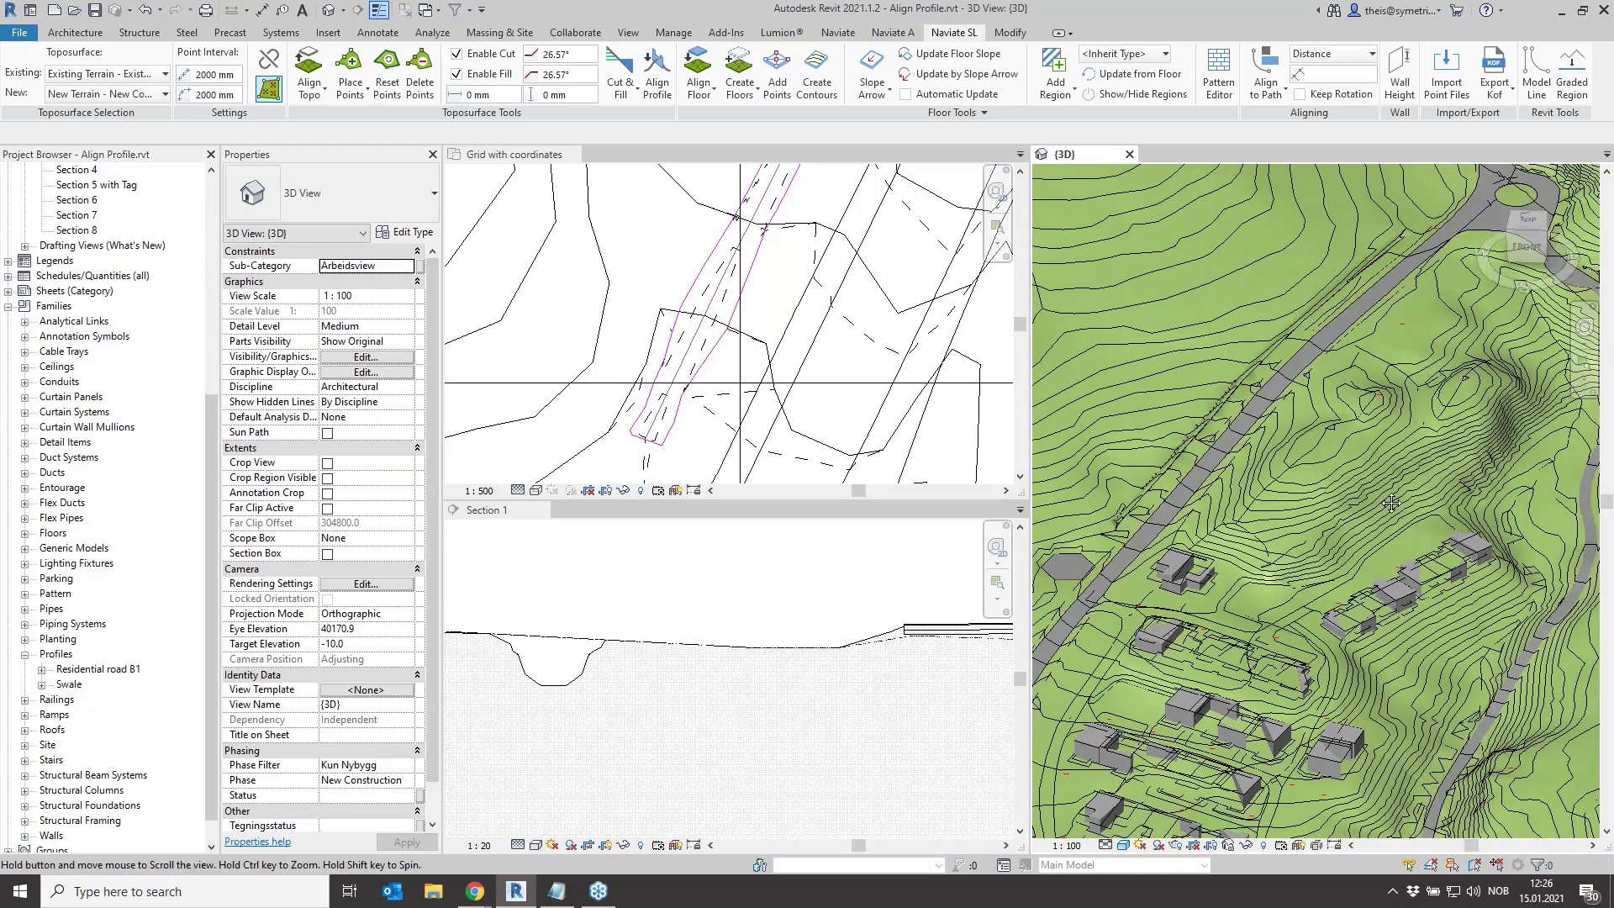
scroll(1362, 545, "up", 4)
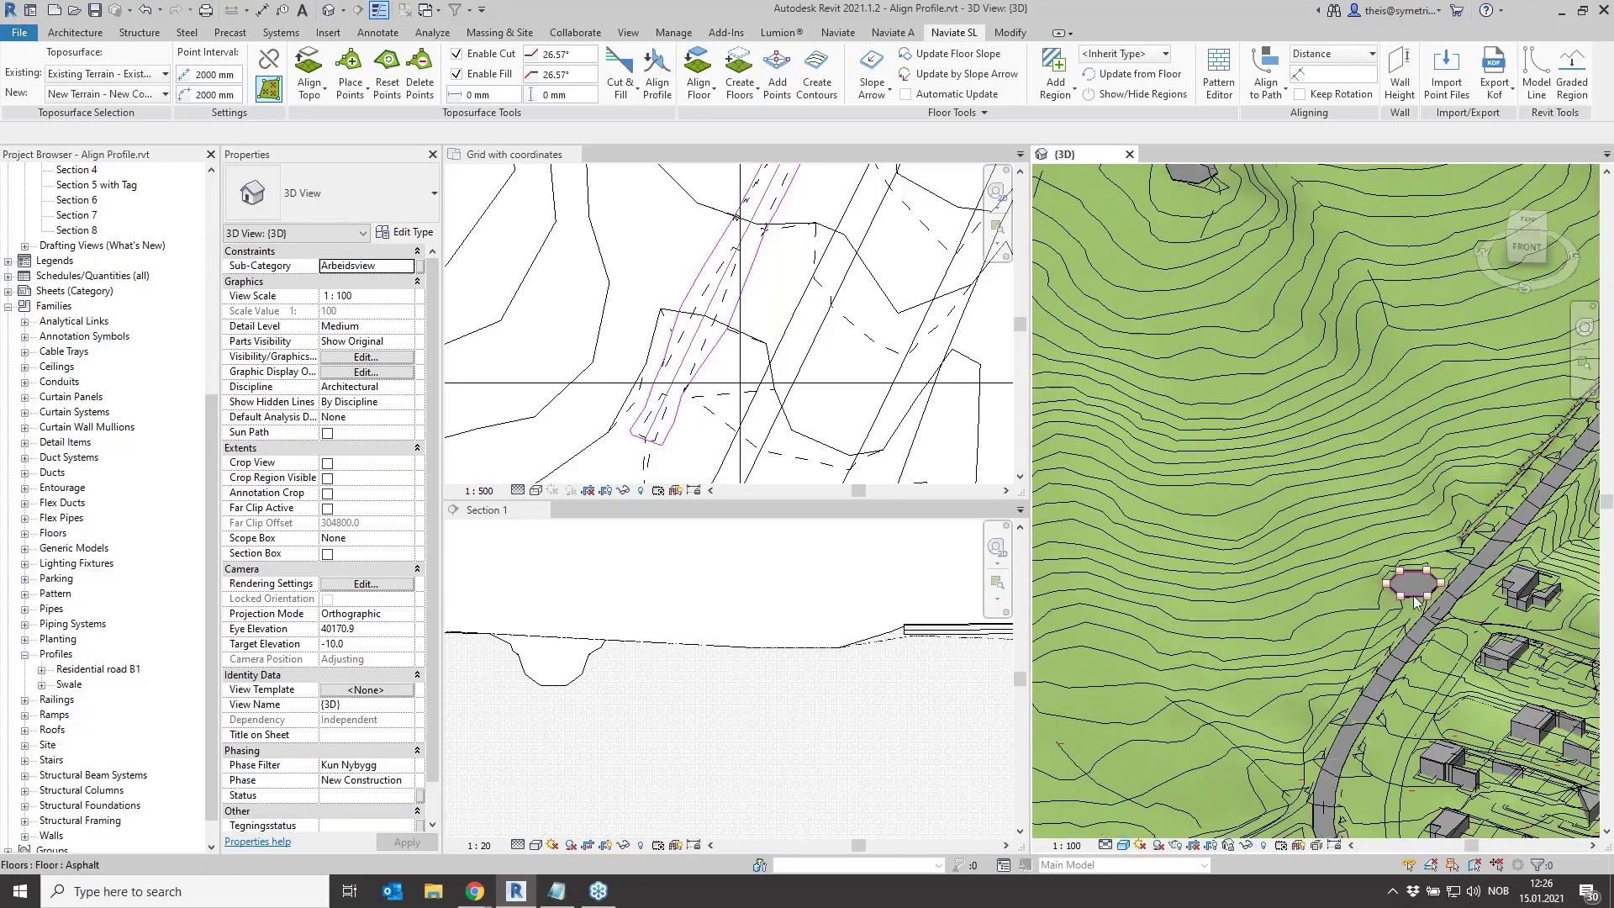
Inspect the asphalt floors beside the road and on the hilltop in the 3D view
left_click(1414, 598)
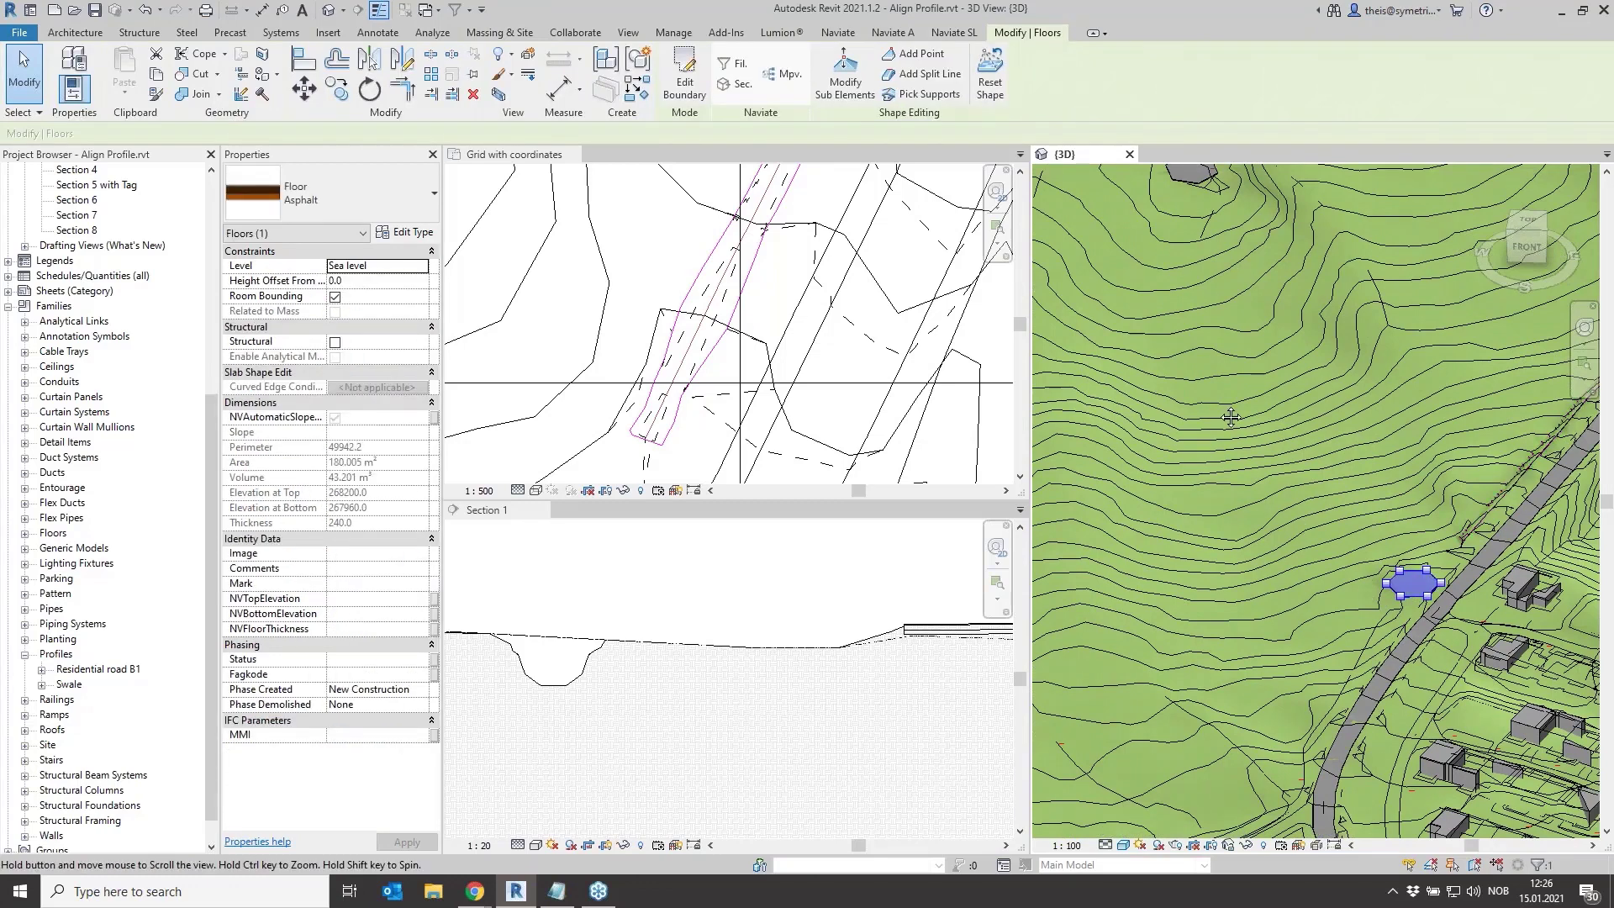
middle_click_drag(1231, 417, 996, 80)
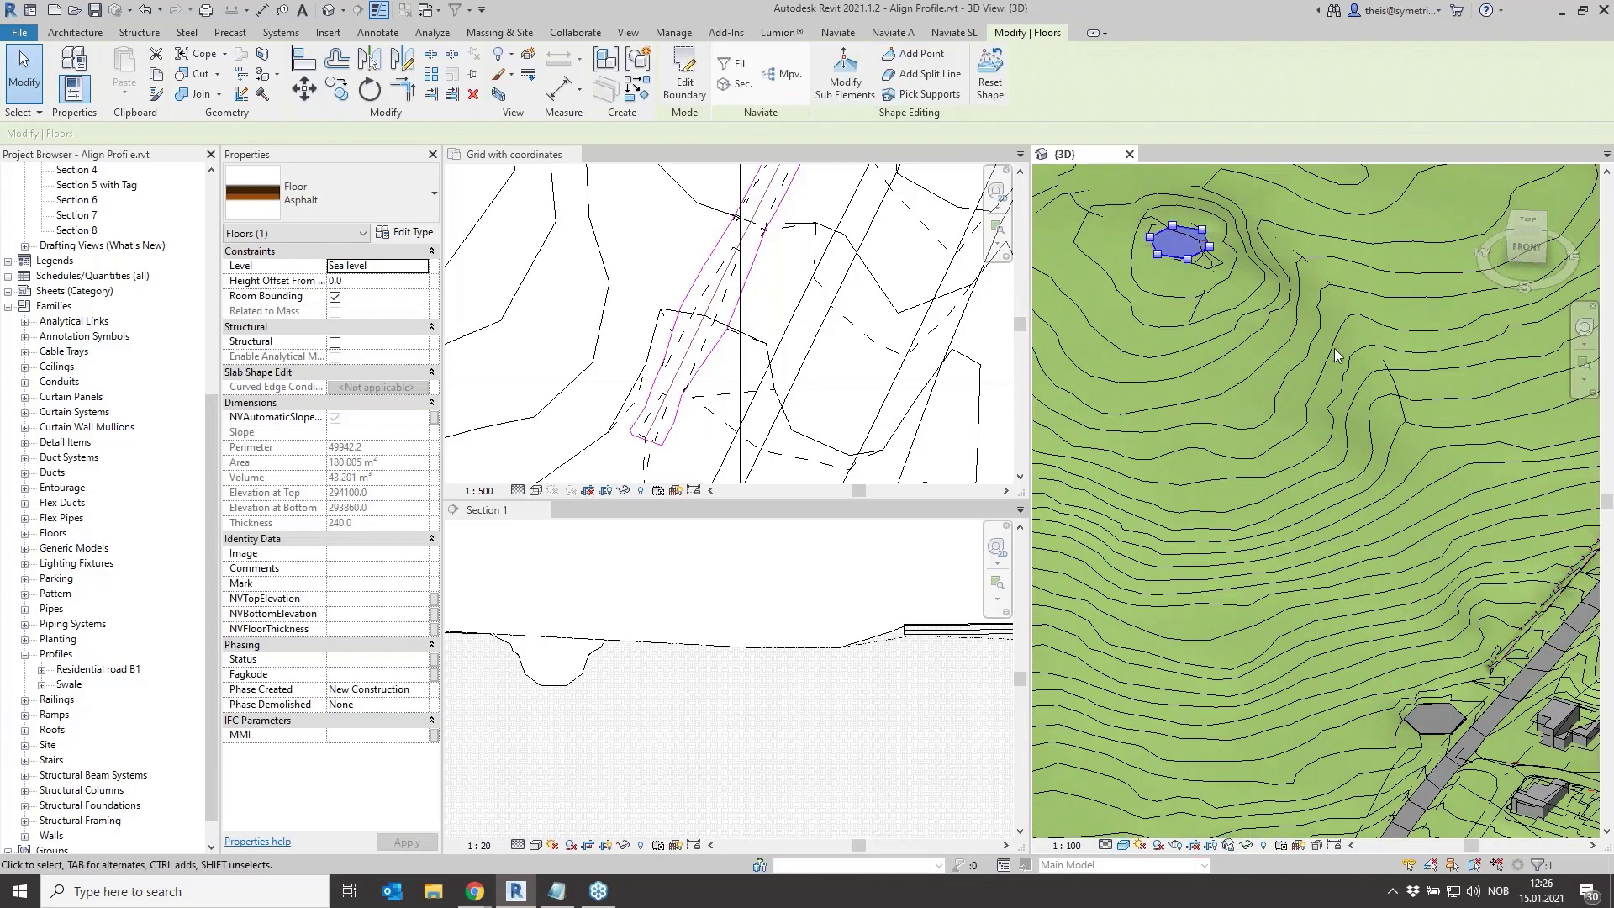
middle_click_drag(1334, 349, 1188, 360, "shift")
scroll(672, 354, "down", 2)
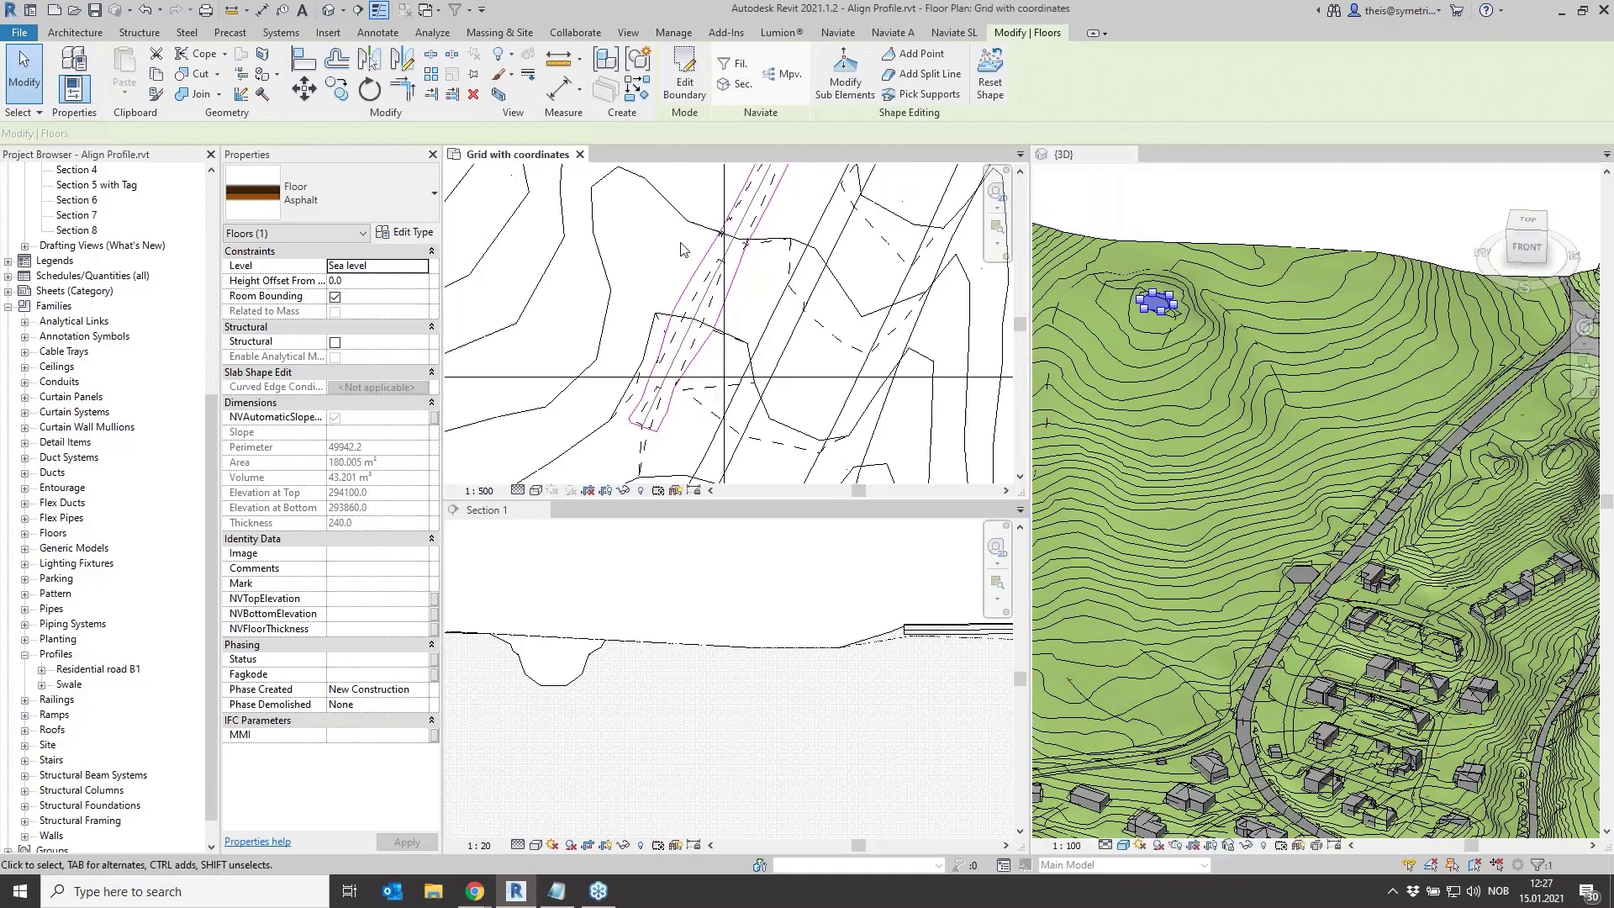
Examine the direct curved and the winding model line routes between the two asphalt floors in the plan by selecting them
scroll(672, 353, "down", 5)
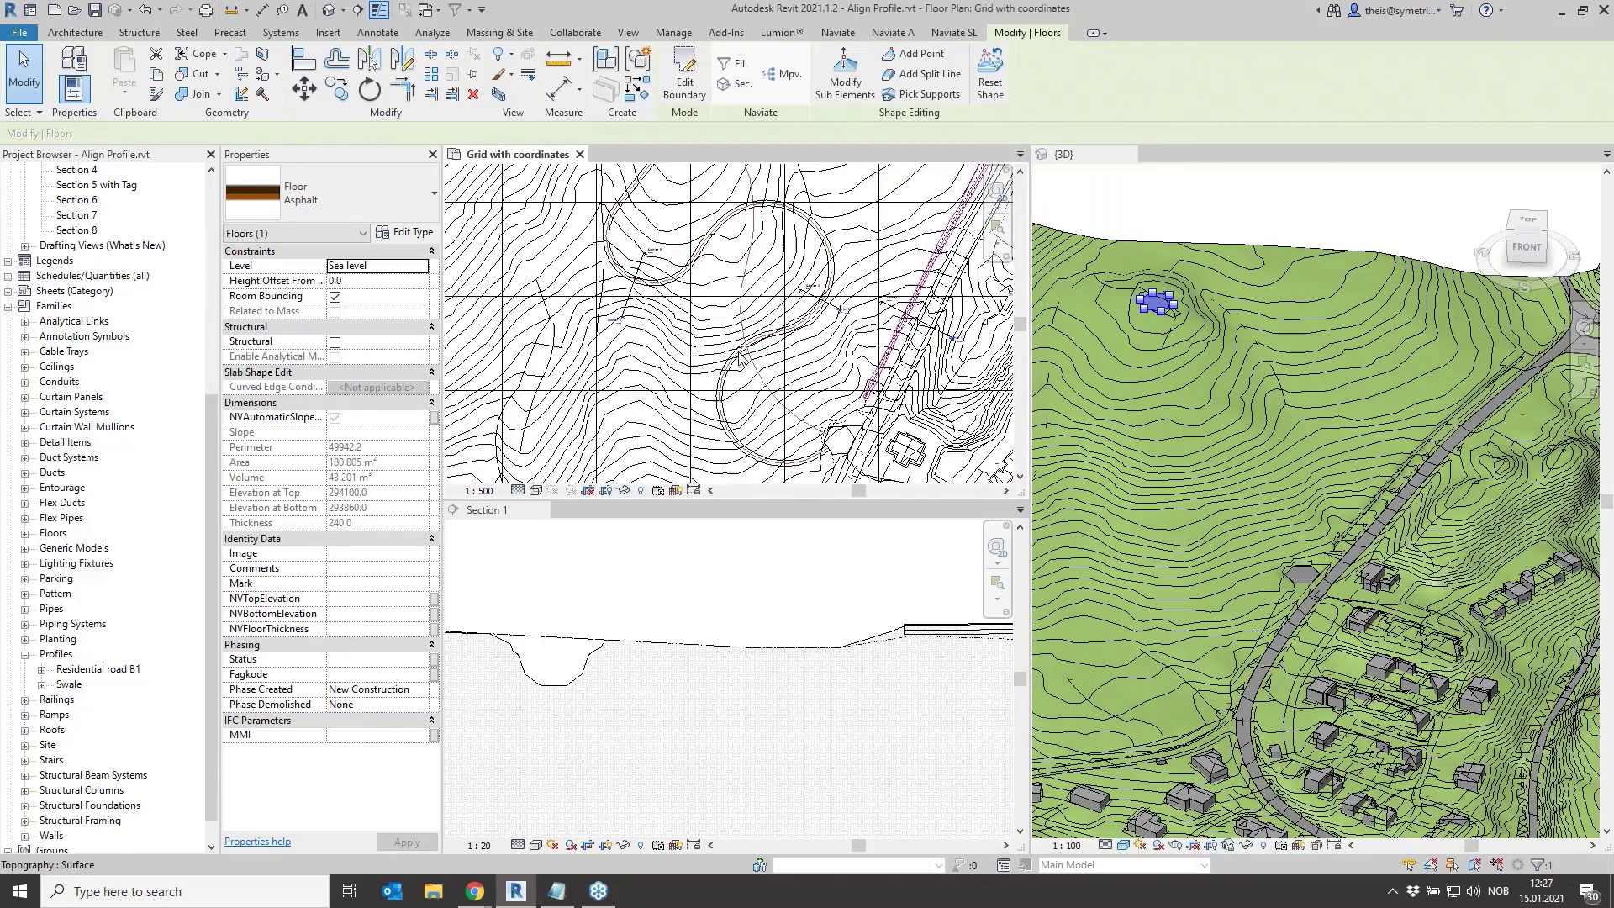
mouse_move(743, 363)
middle_mouse_down()
mouse_move(751, 429)
mouse_move(770, 379)
middle_mouse_up()
scroll(776, 347, "up", 2)
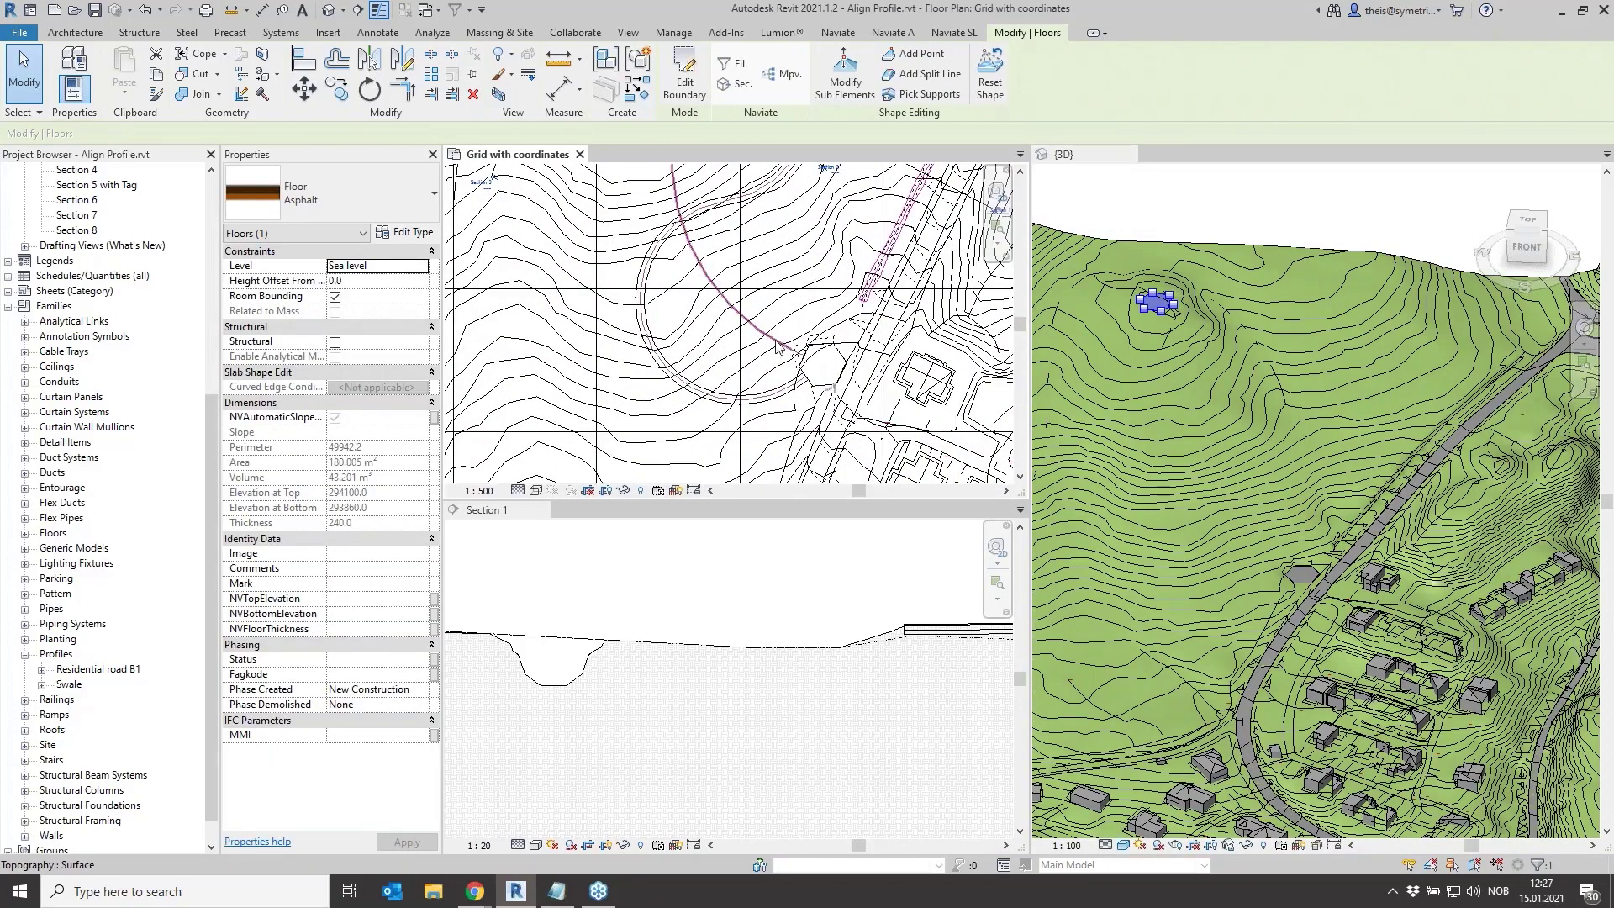
left_click(778, 347)
scroll(794, 454, "down", 2)
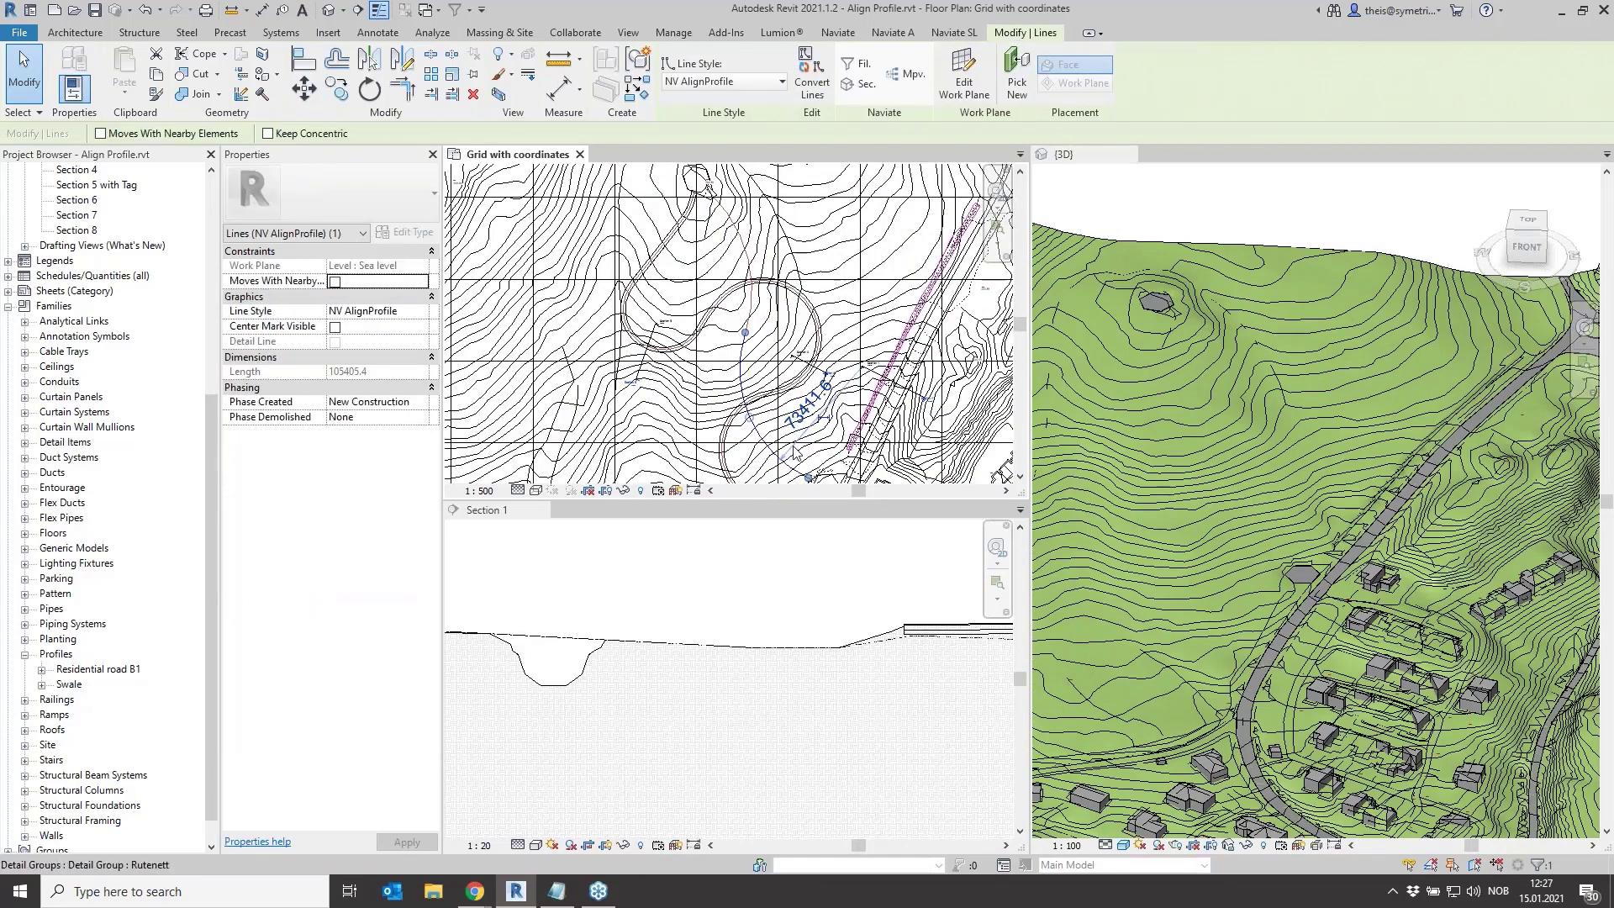
scroll(739, 374, "up", 2)
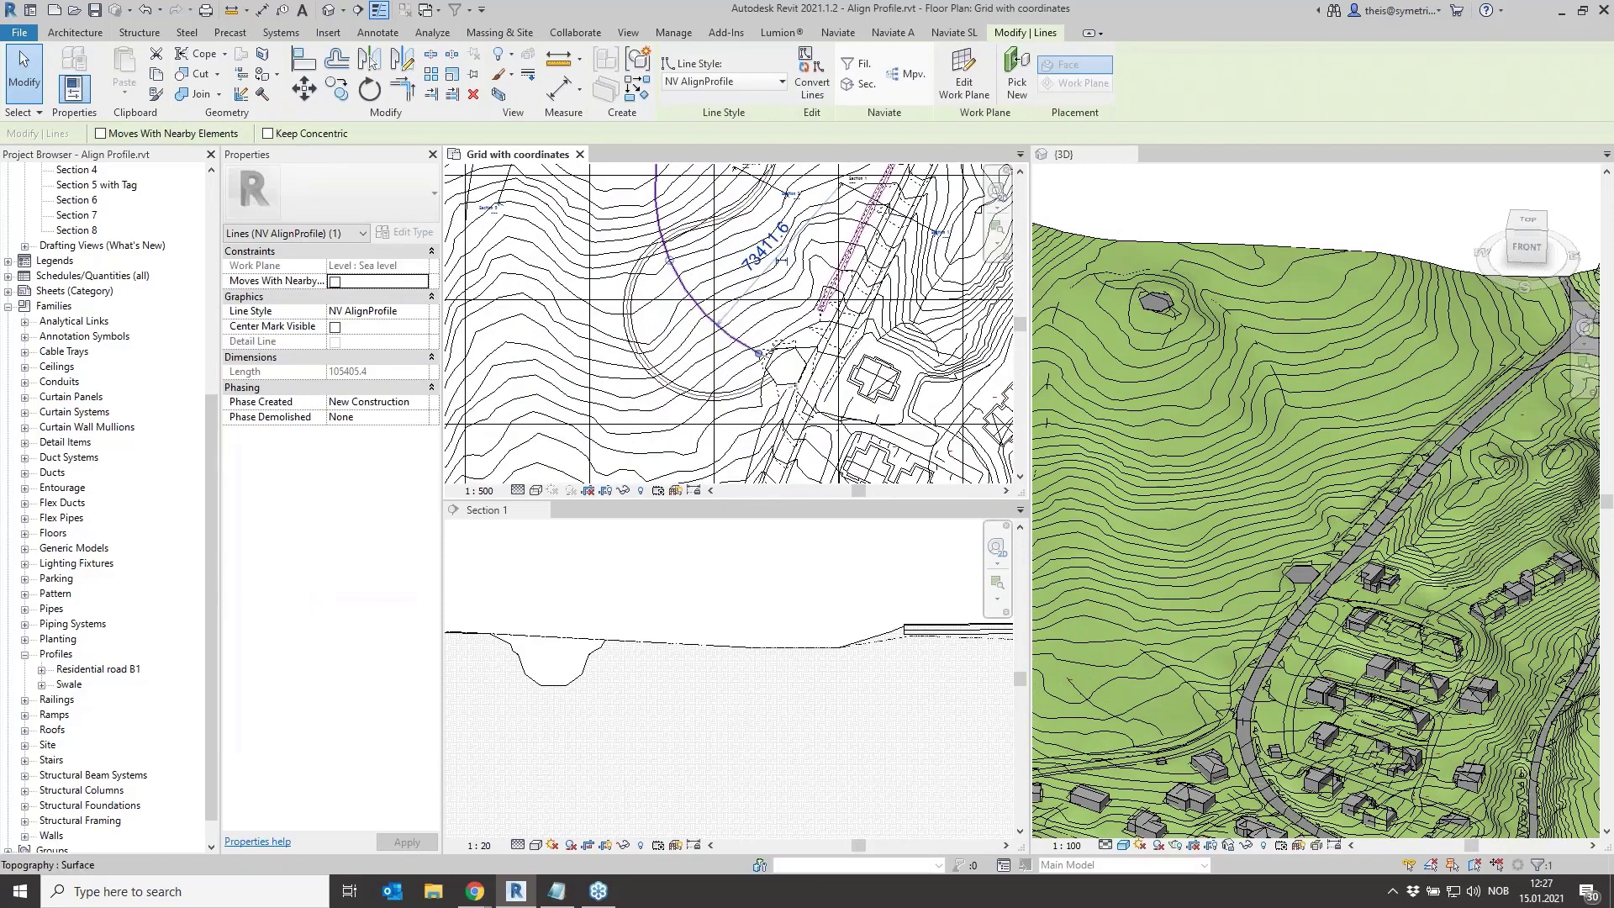
left_click(743, 345)
scroll(731, 336, "down", 3)
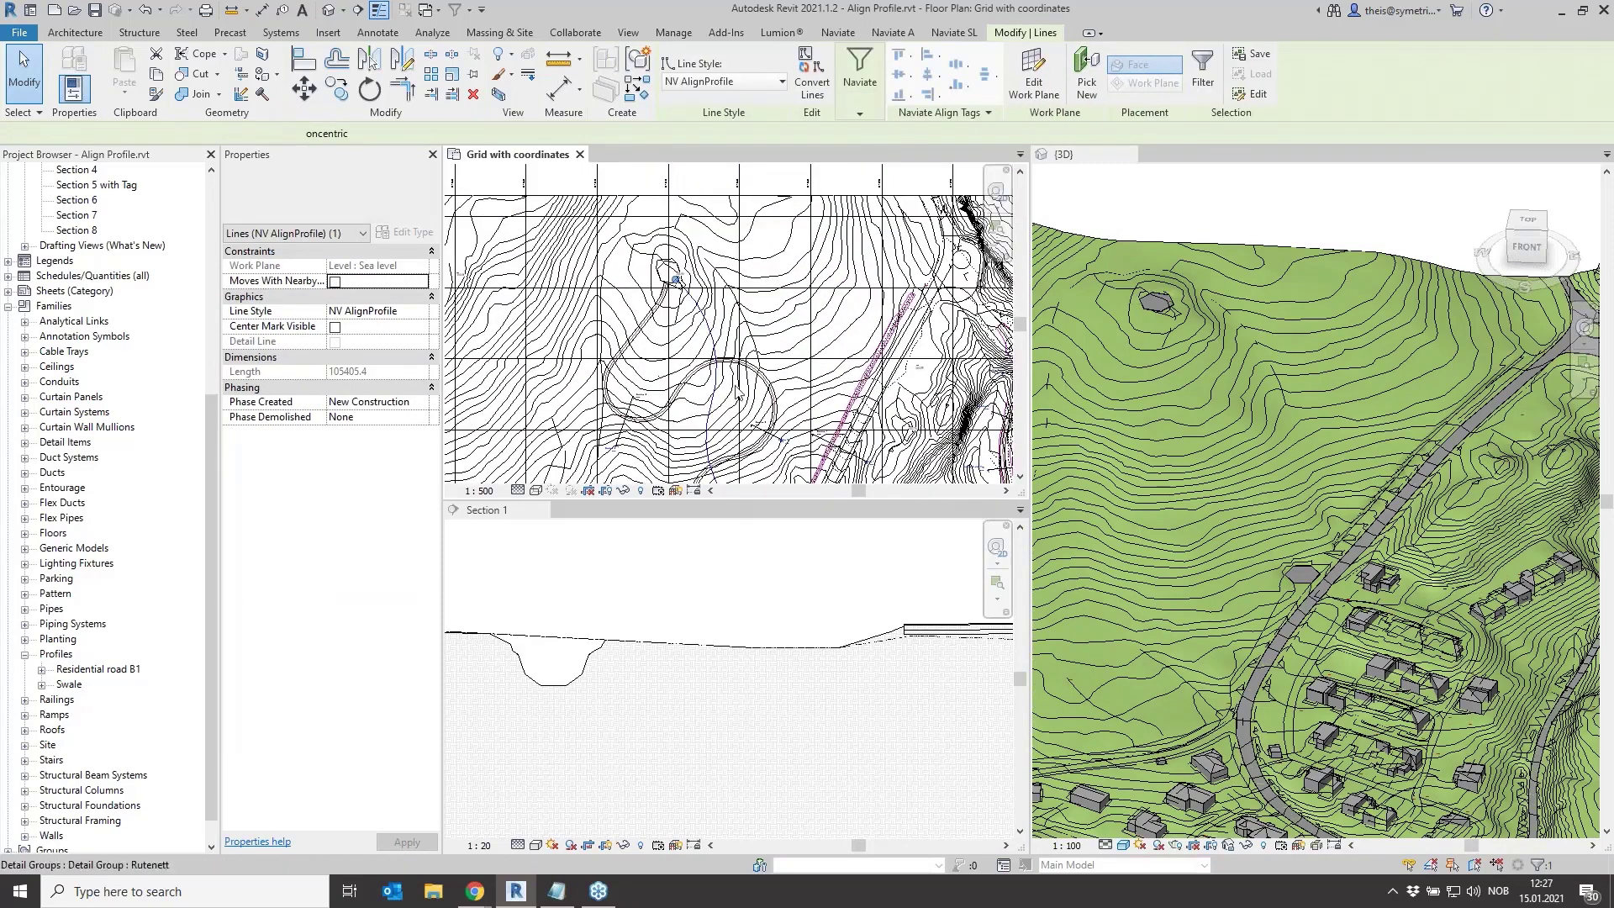
middle_click_drag(698, 357, 680, 305)
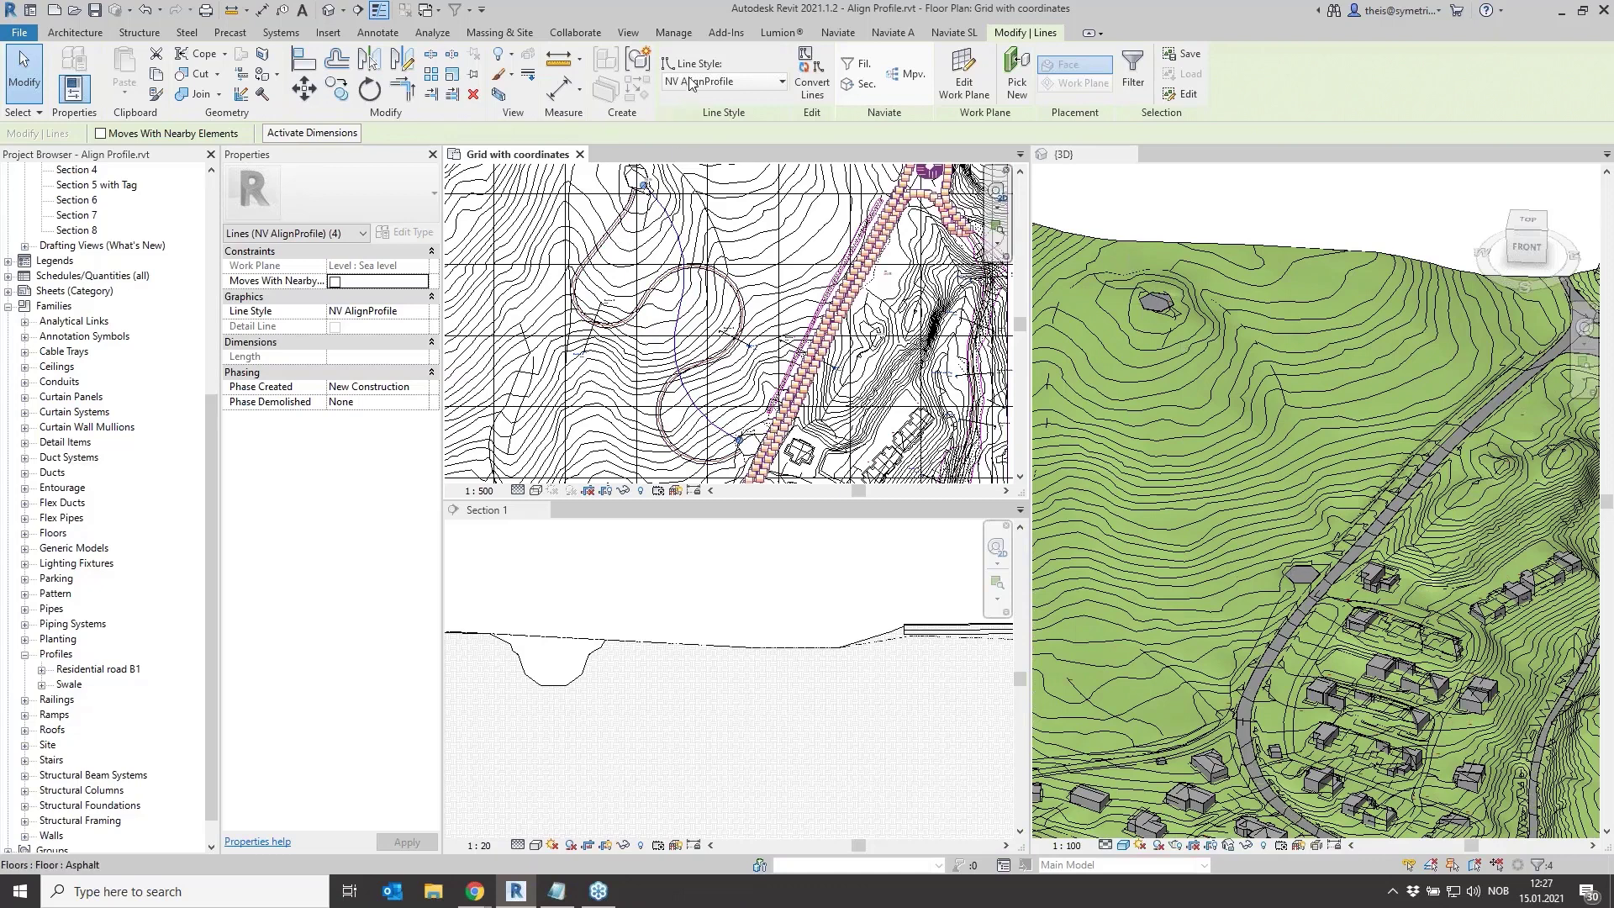
Close the Section 1 view and start Align Profile on the direct curved model lines between the two asphalt floors
left_click(954, 32)
left_click(817, 63)
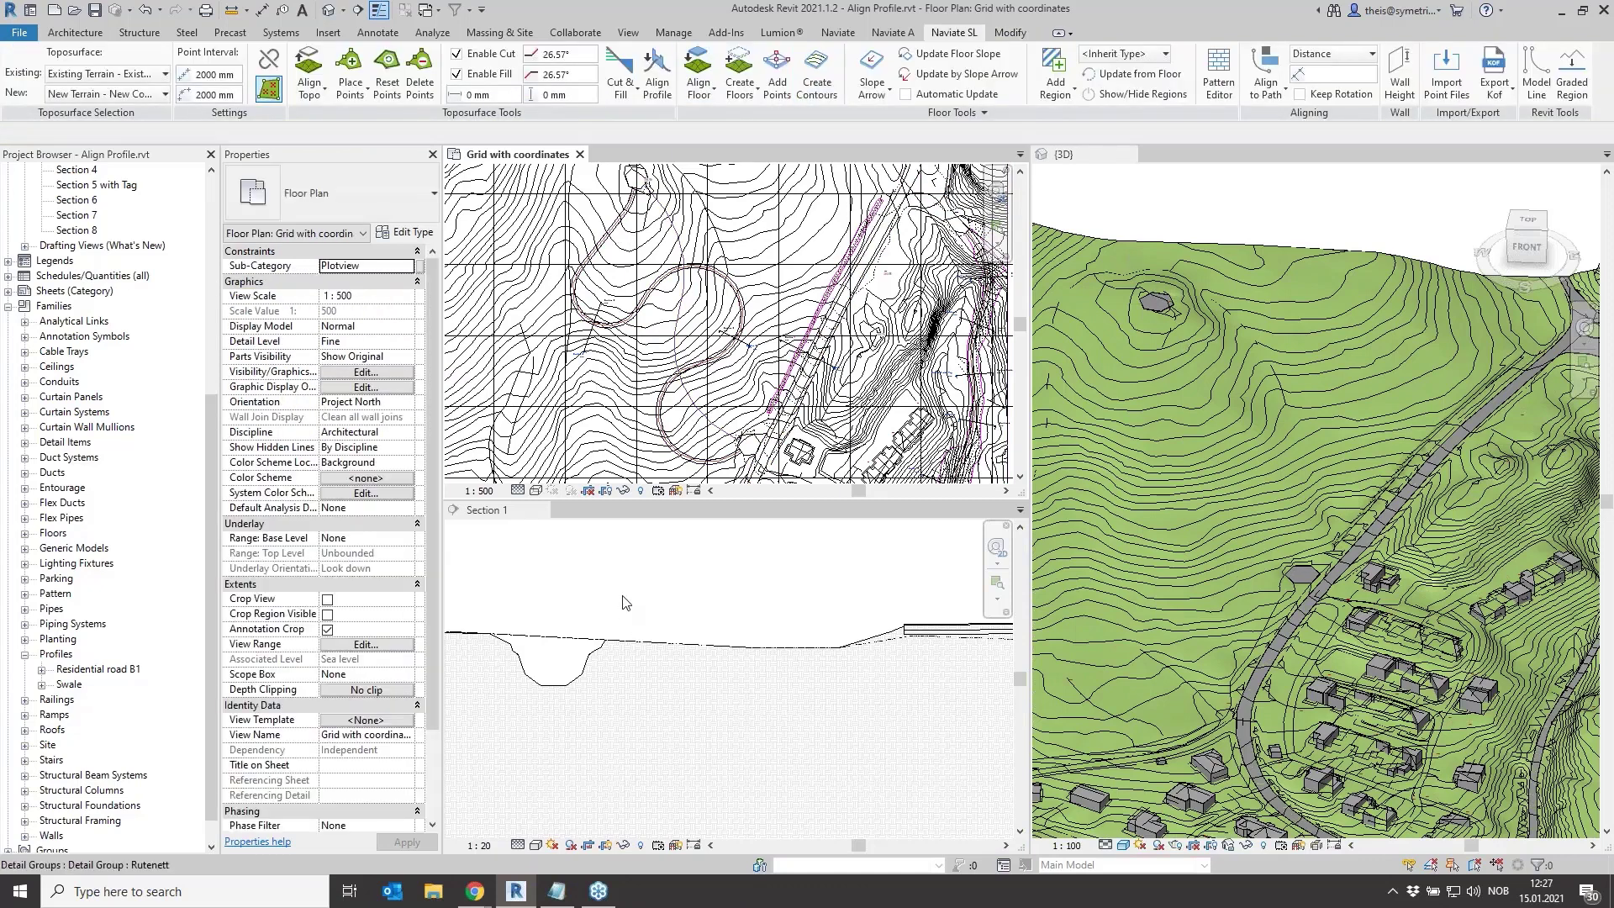
scroll(768, 335, "up", 4)
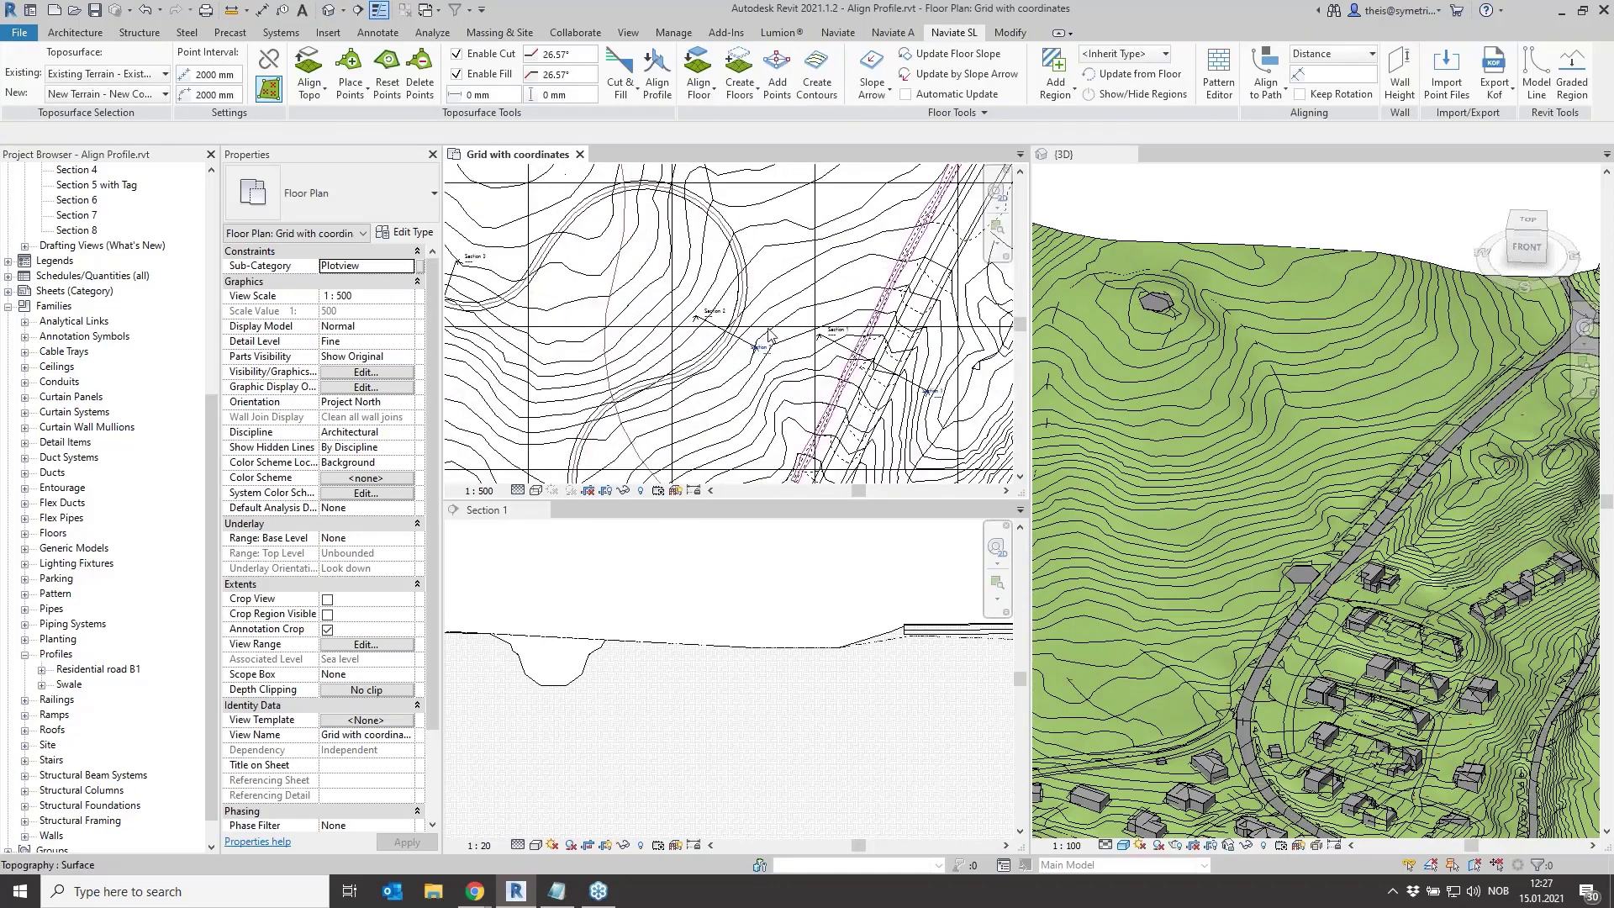
scroll(767, 334, "up", 2)
scroll(672, 361, "up", 3)
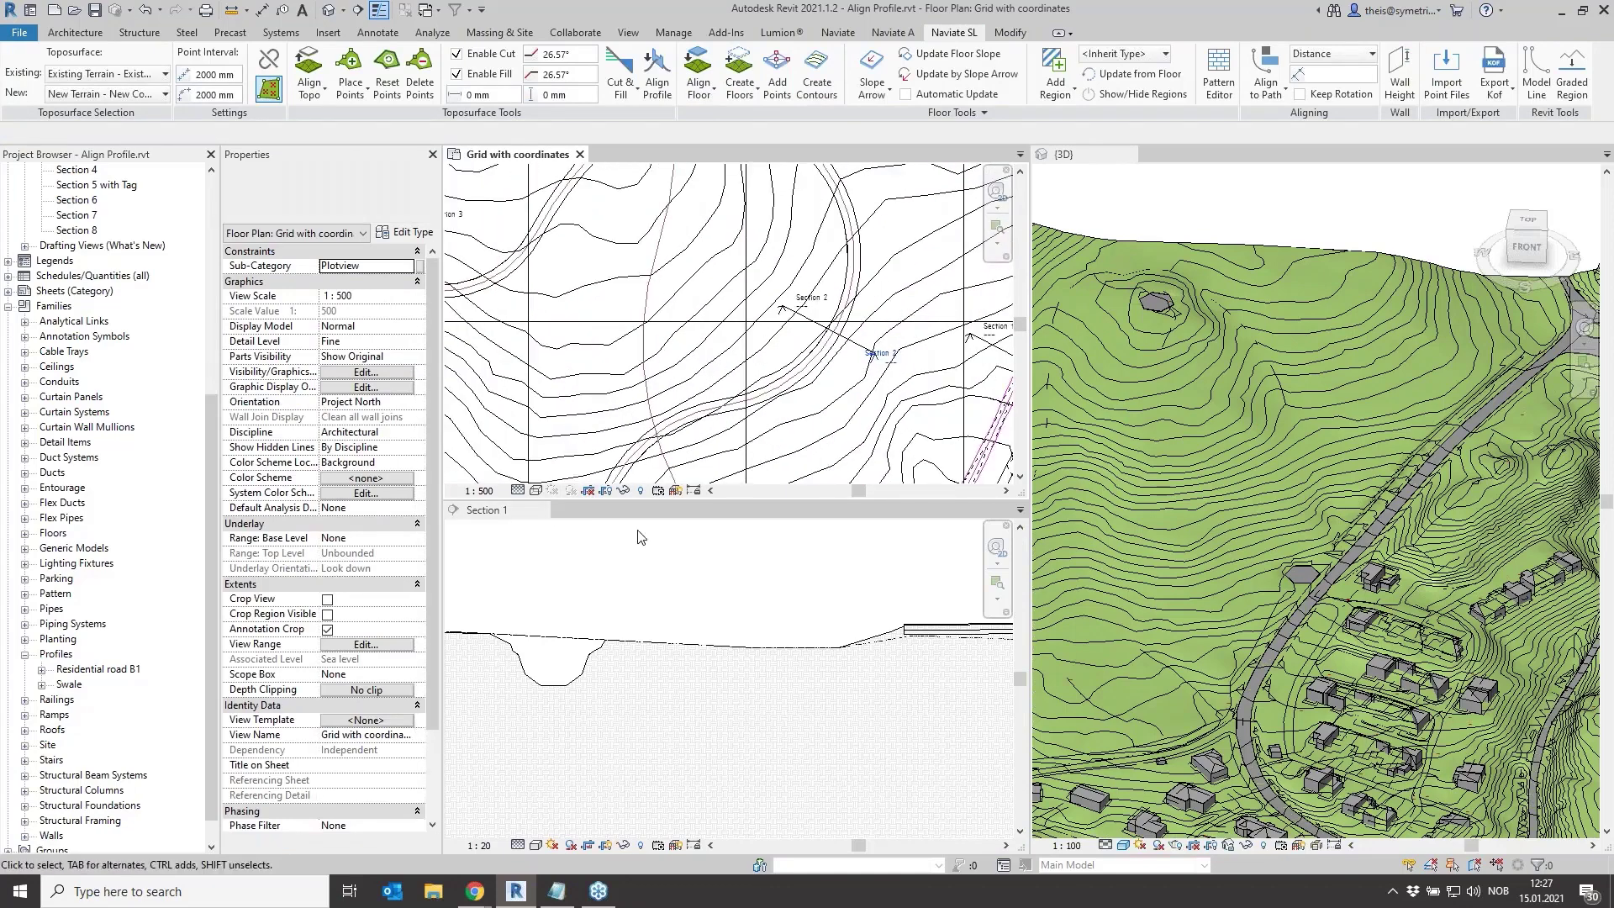
scroll(562, 327, "down", 4)
scroll(607, 264, "down", 1)
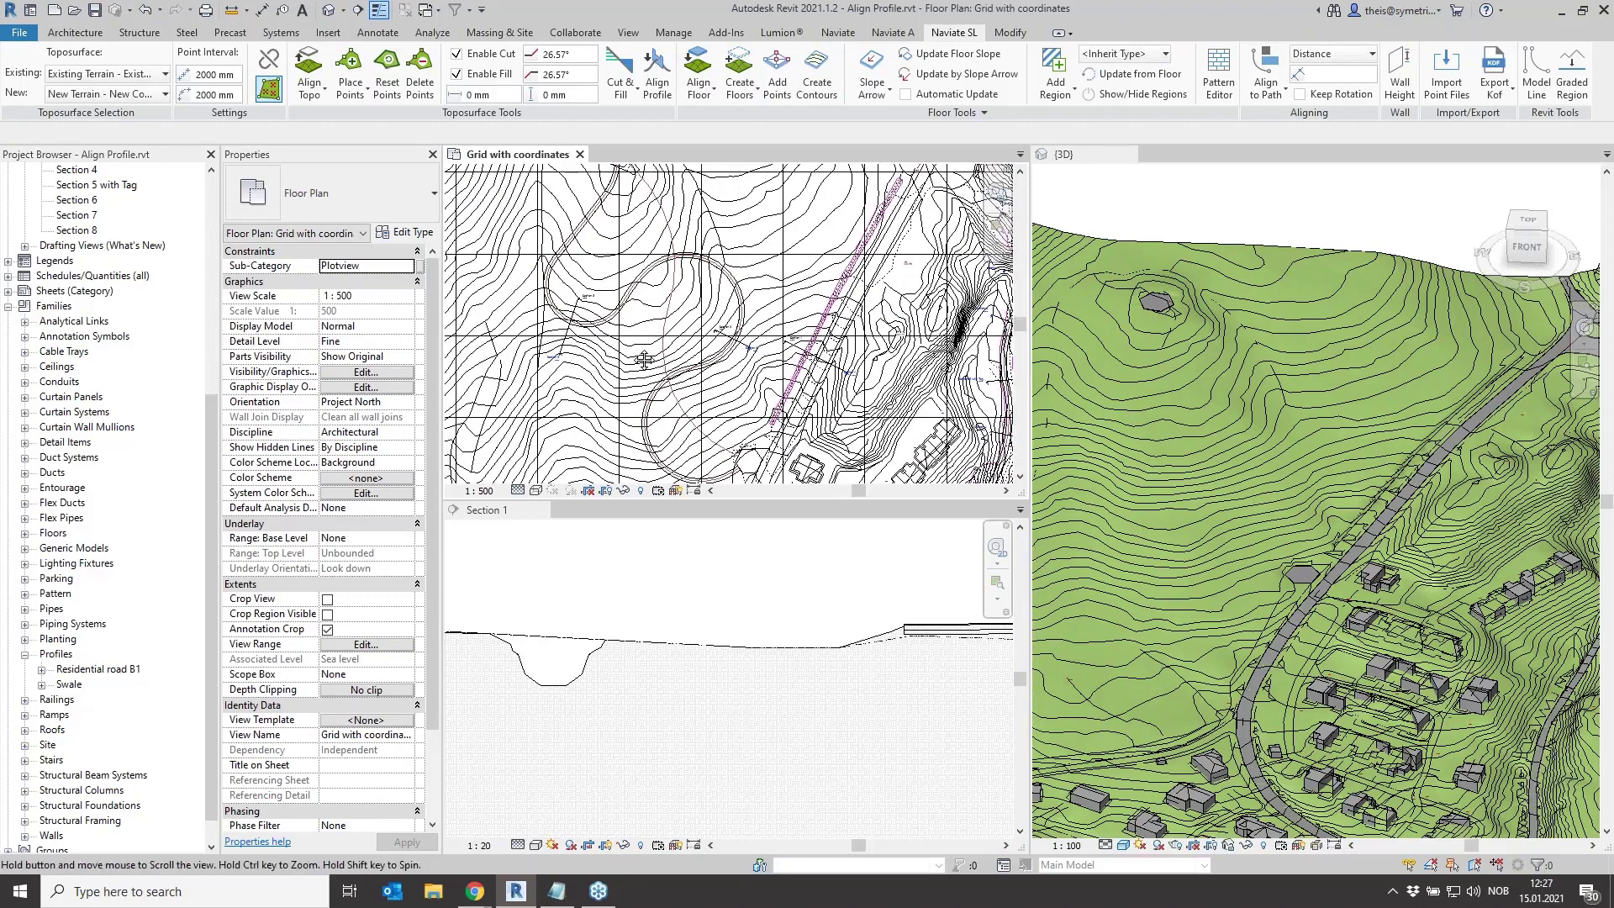
middle_click_drag(591, 220, 555, 255)
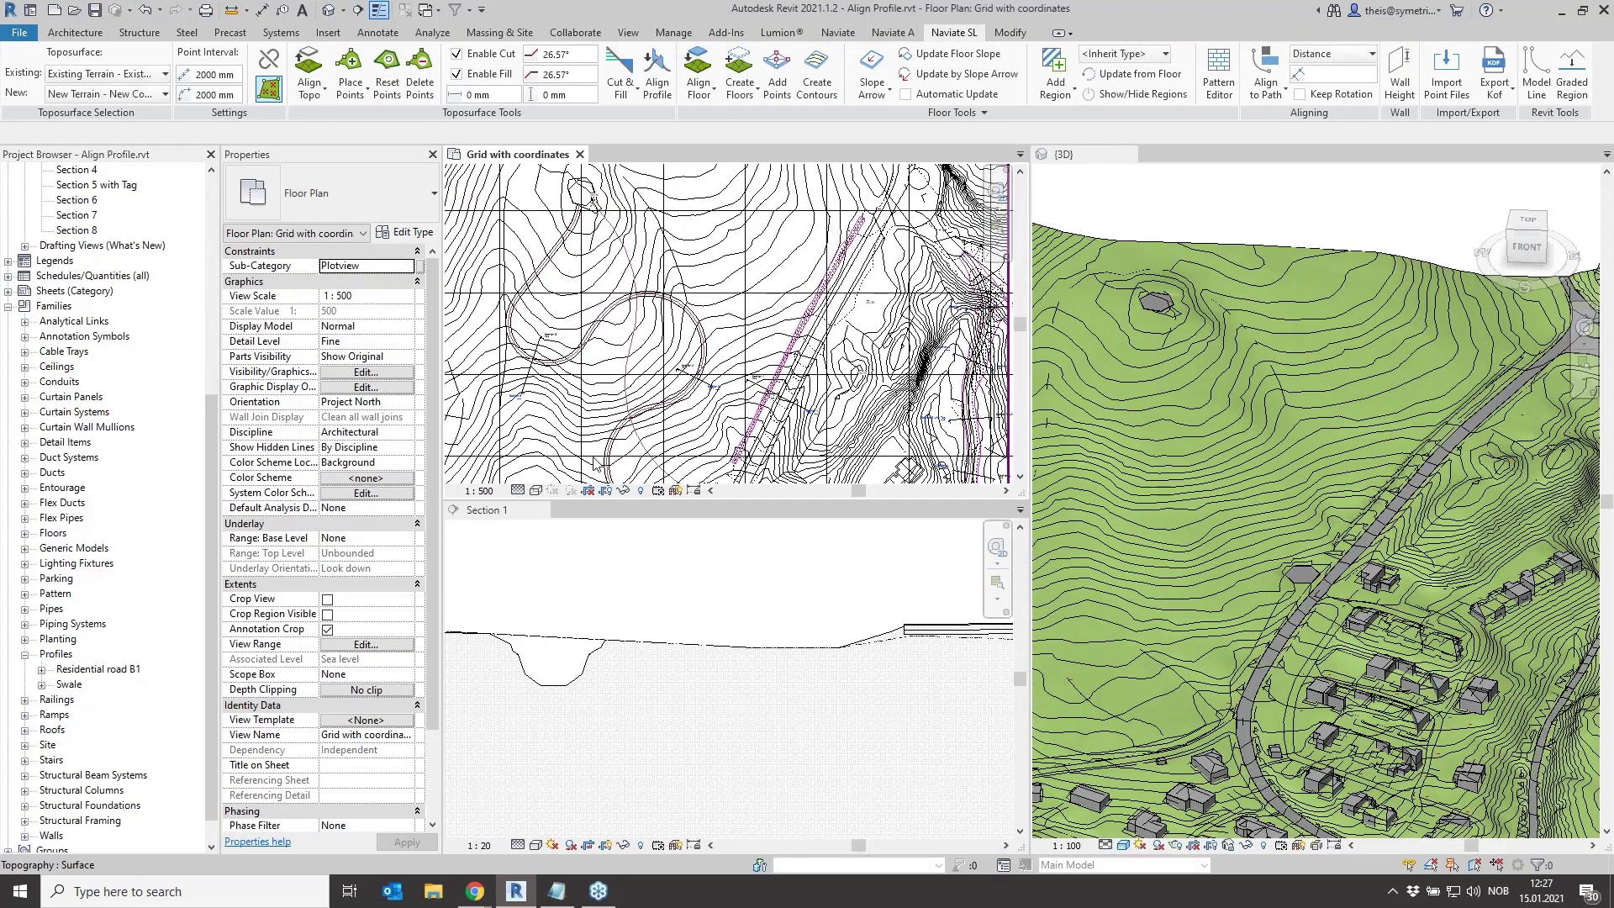
left_click(540, 510)
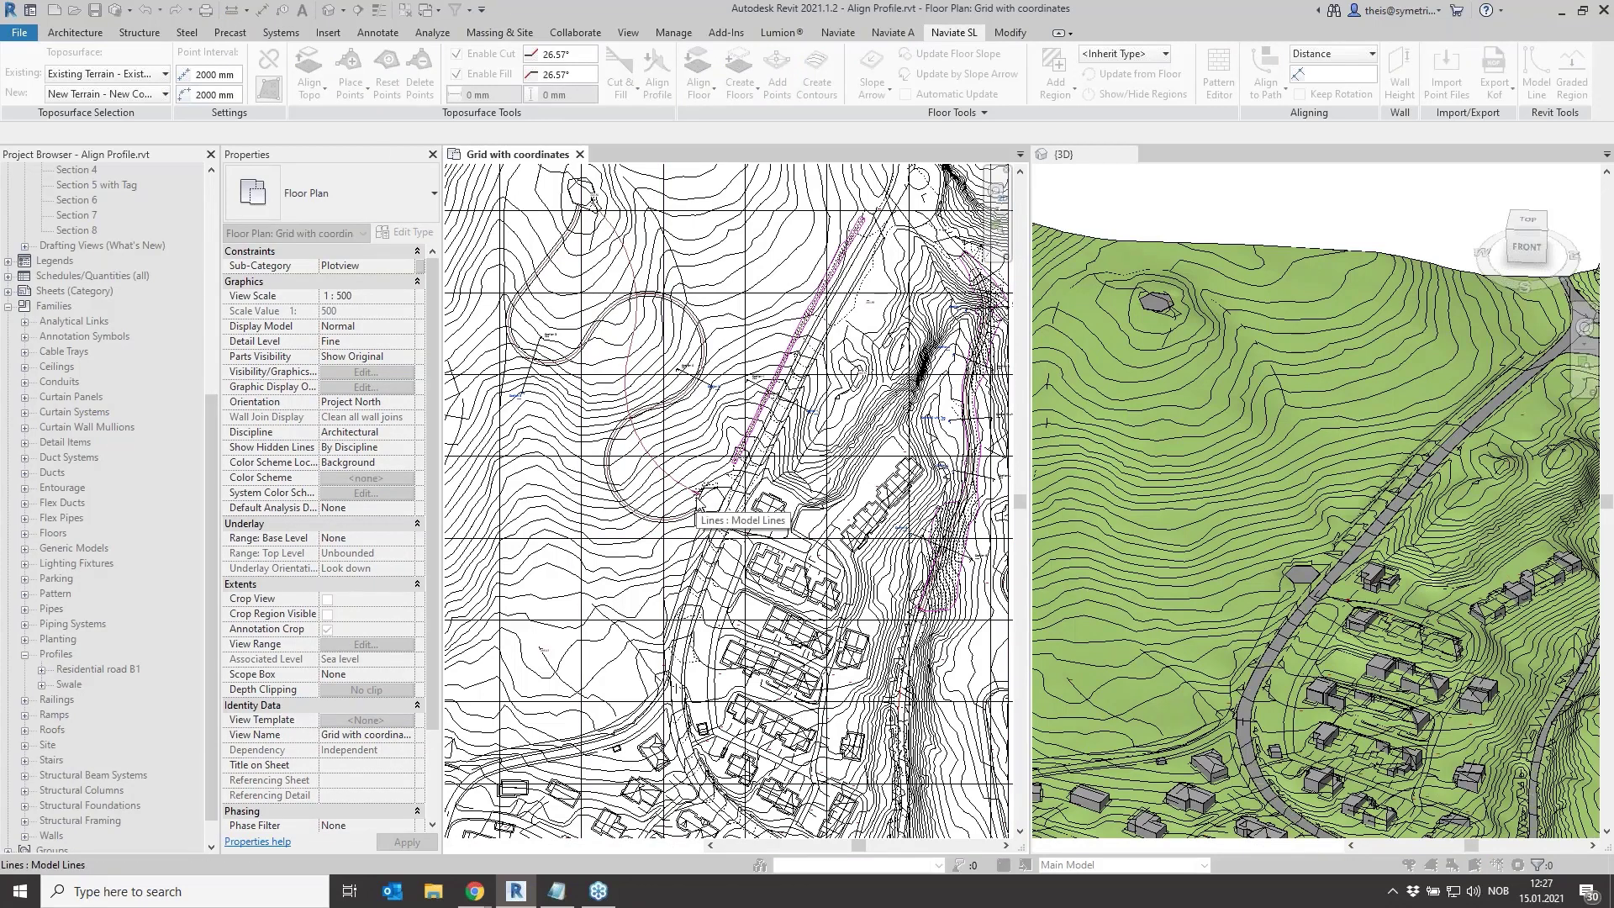
left_click(641, 455)
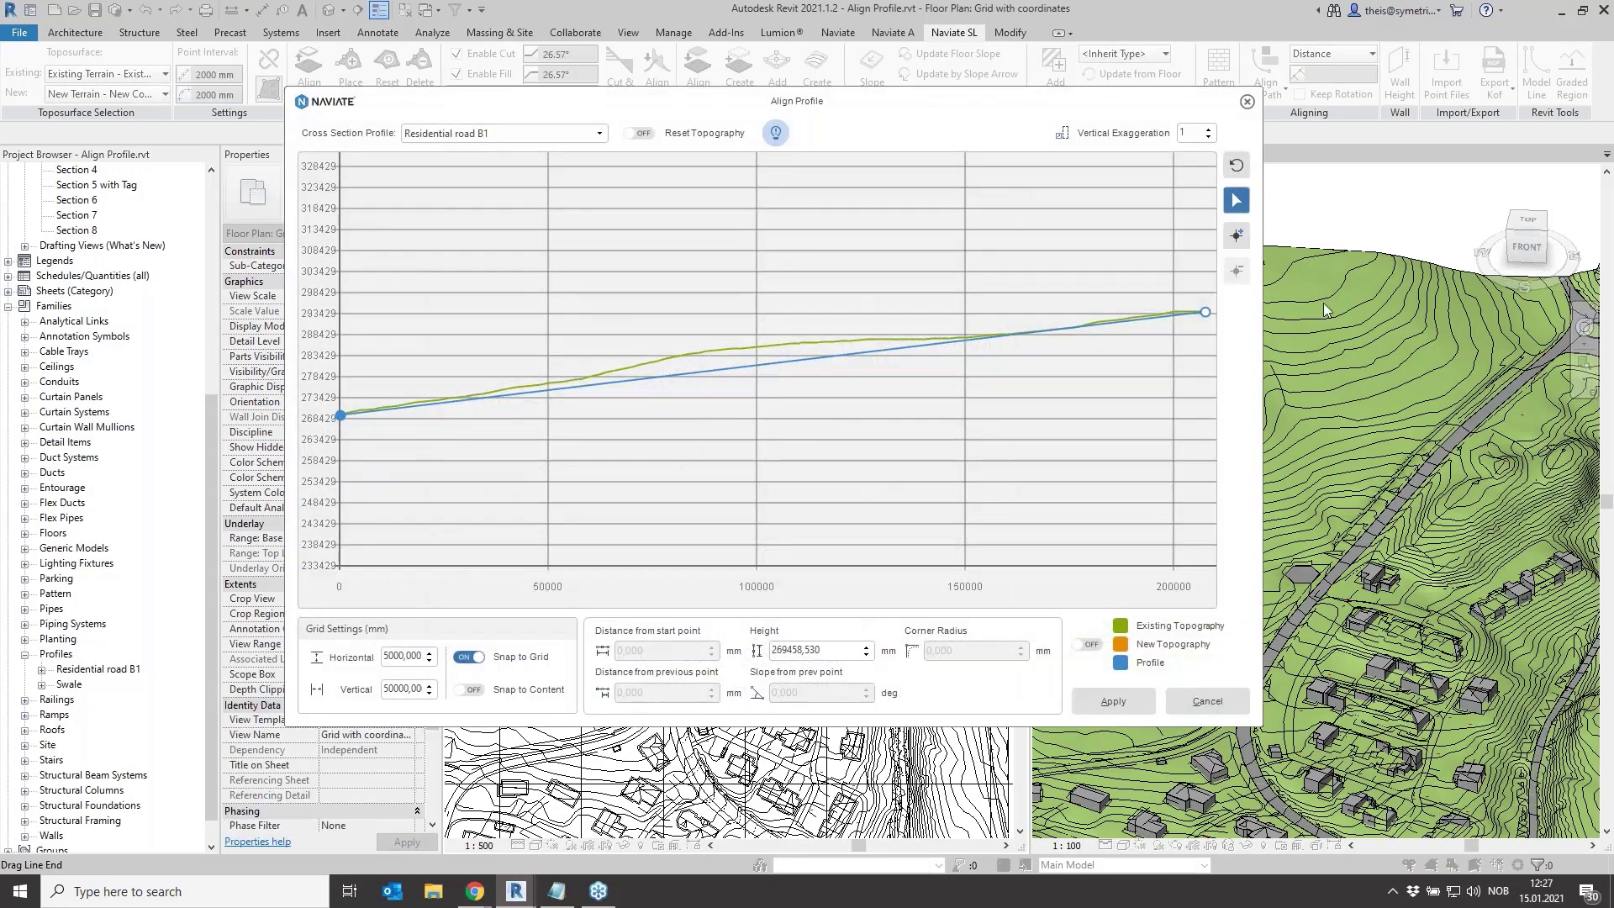
Convert the direct route's end-point slope of 6.75 degrees to percent with the browser's Degrees to Percent calculator and cancel Align Profile
left_click(1204, 312)
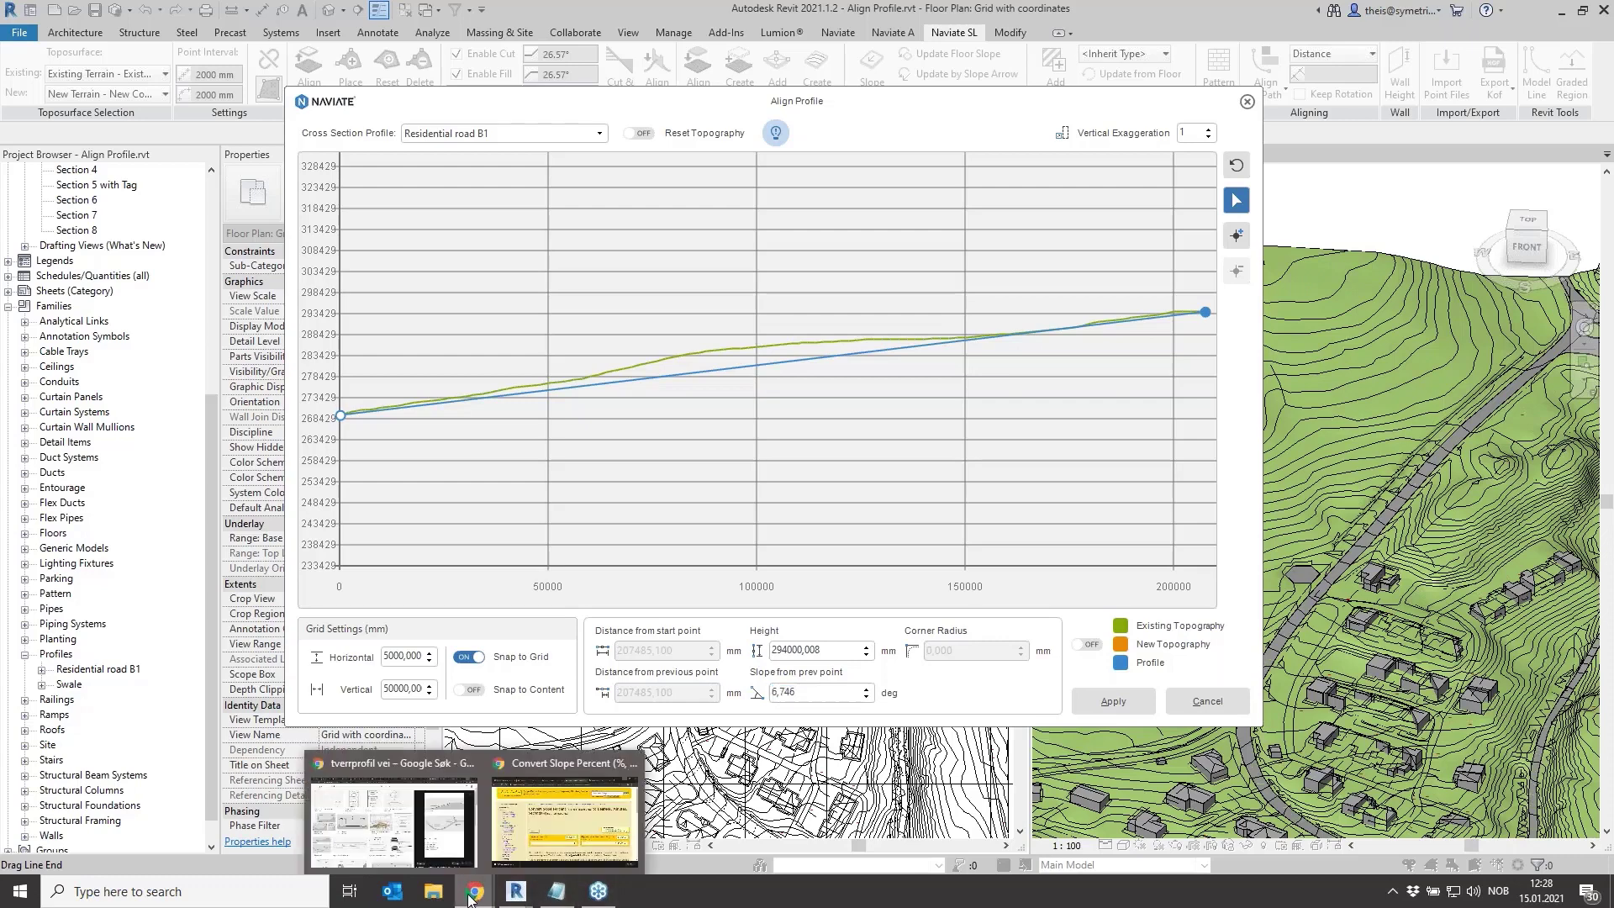
mouse_move(475, 896)
left_click(586, 807)
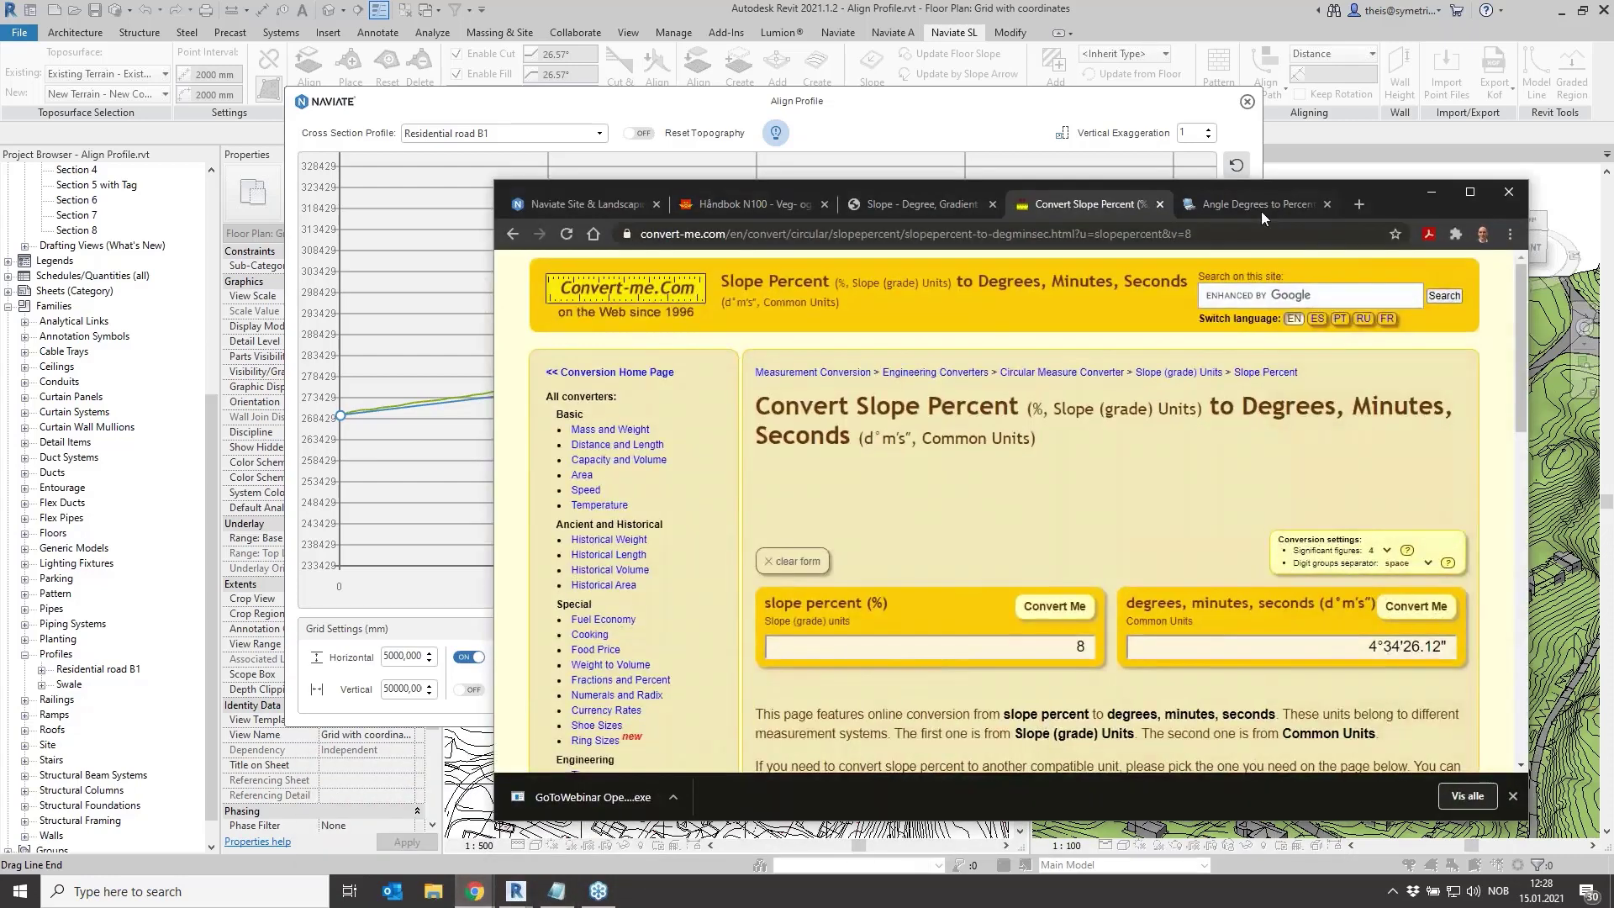
left_click(1259, 204)
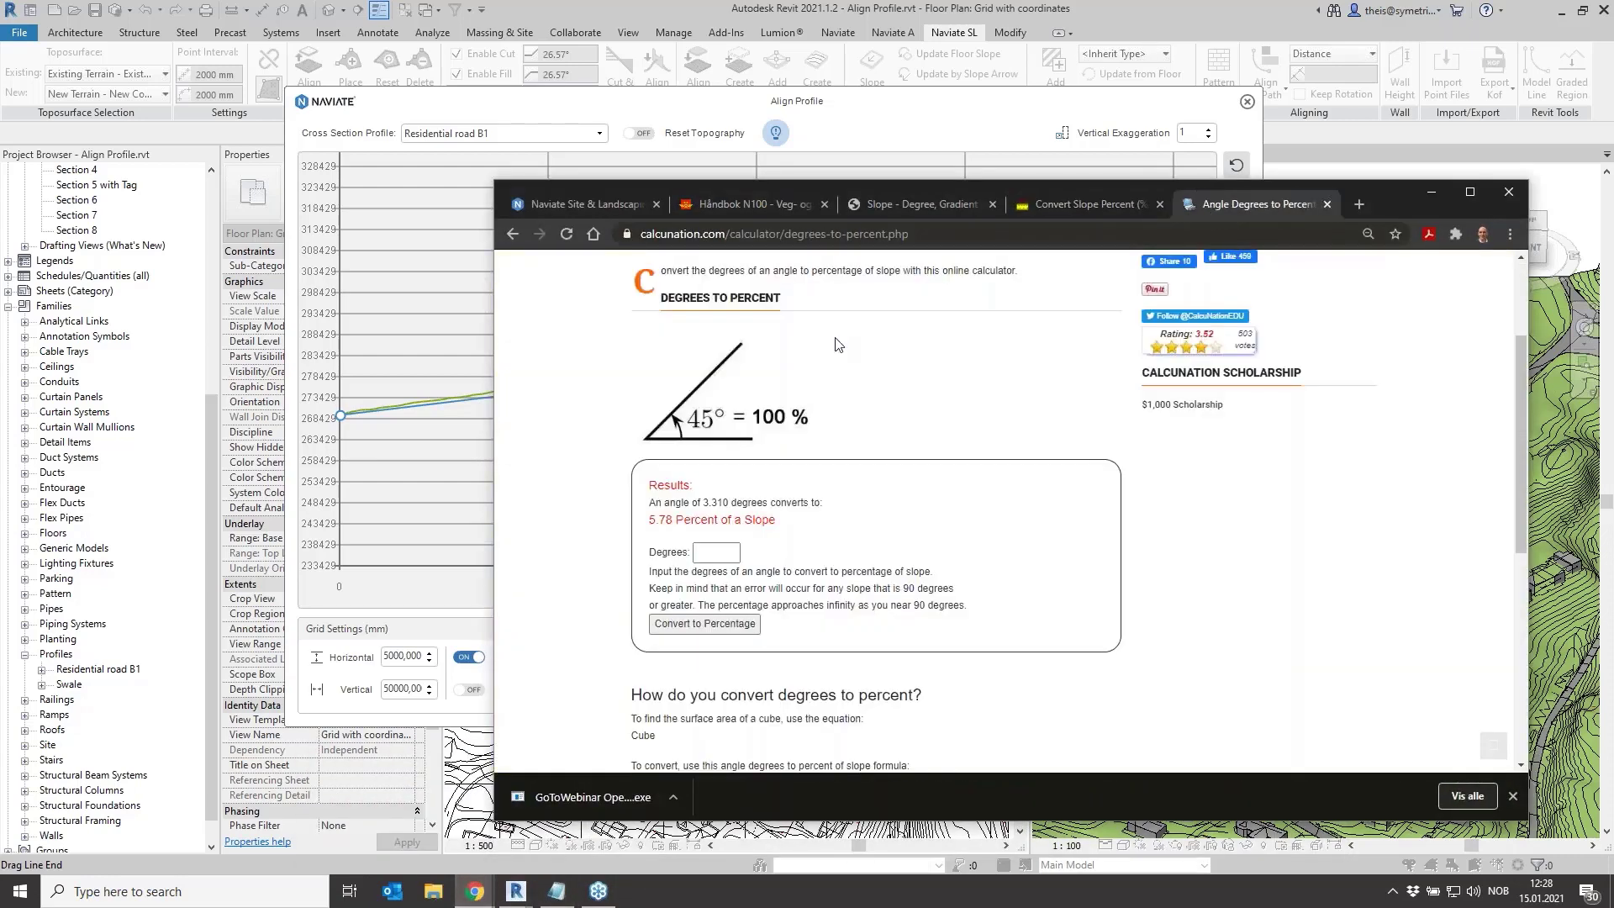
left_click(715, 553)
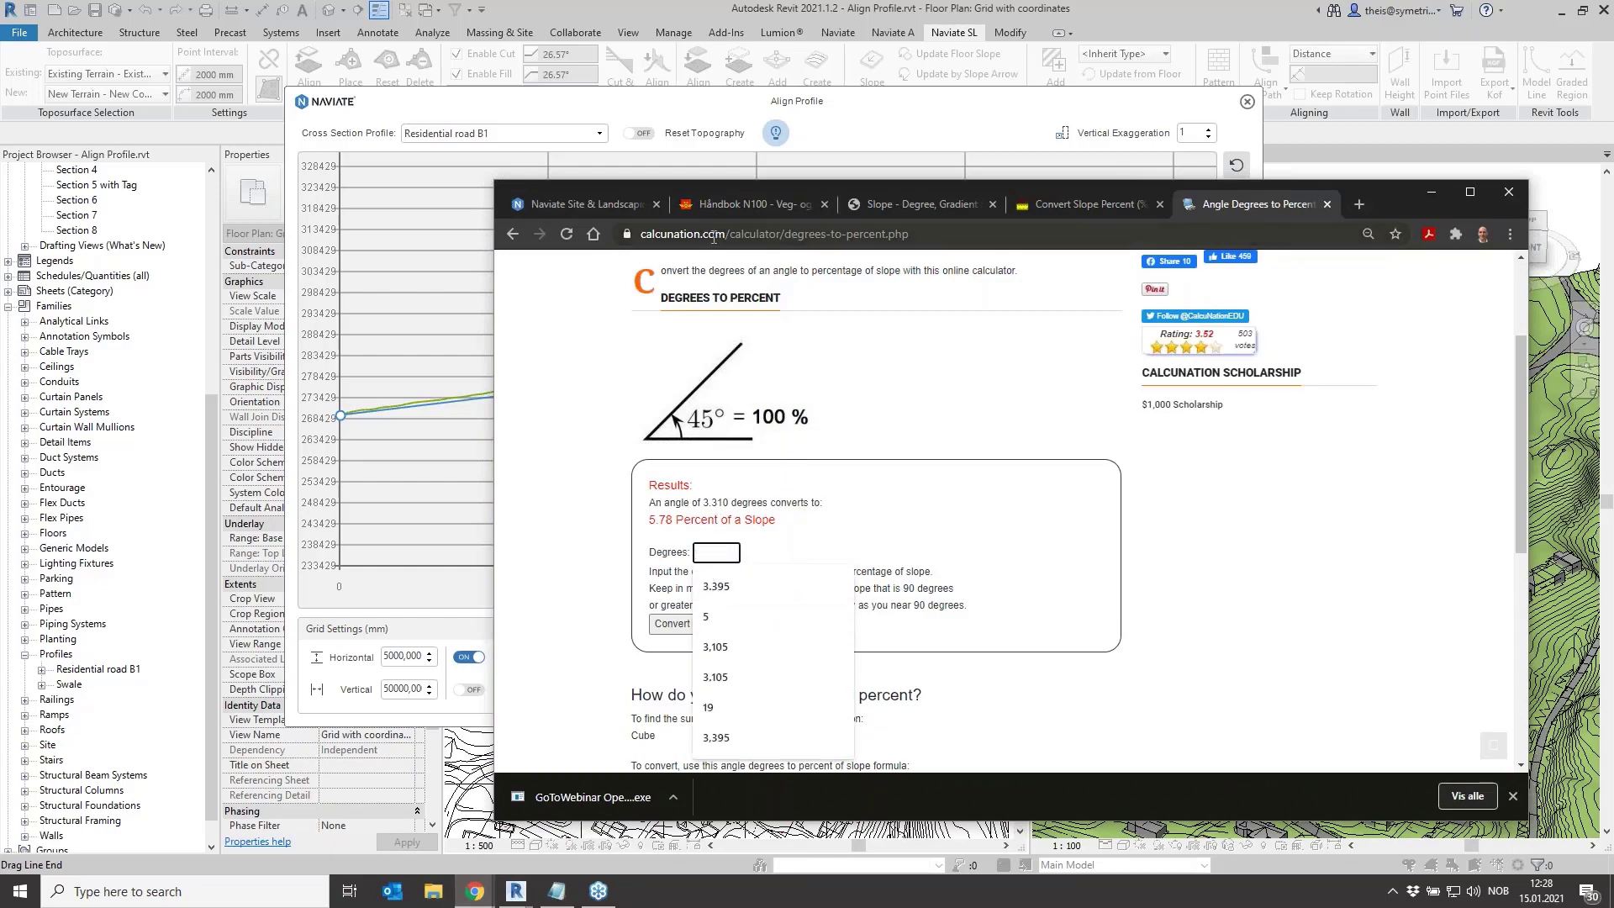
type("6.75")
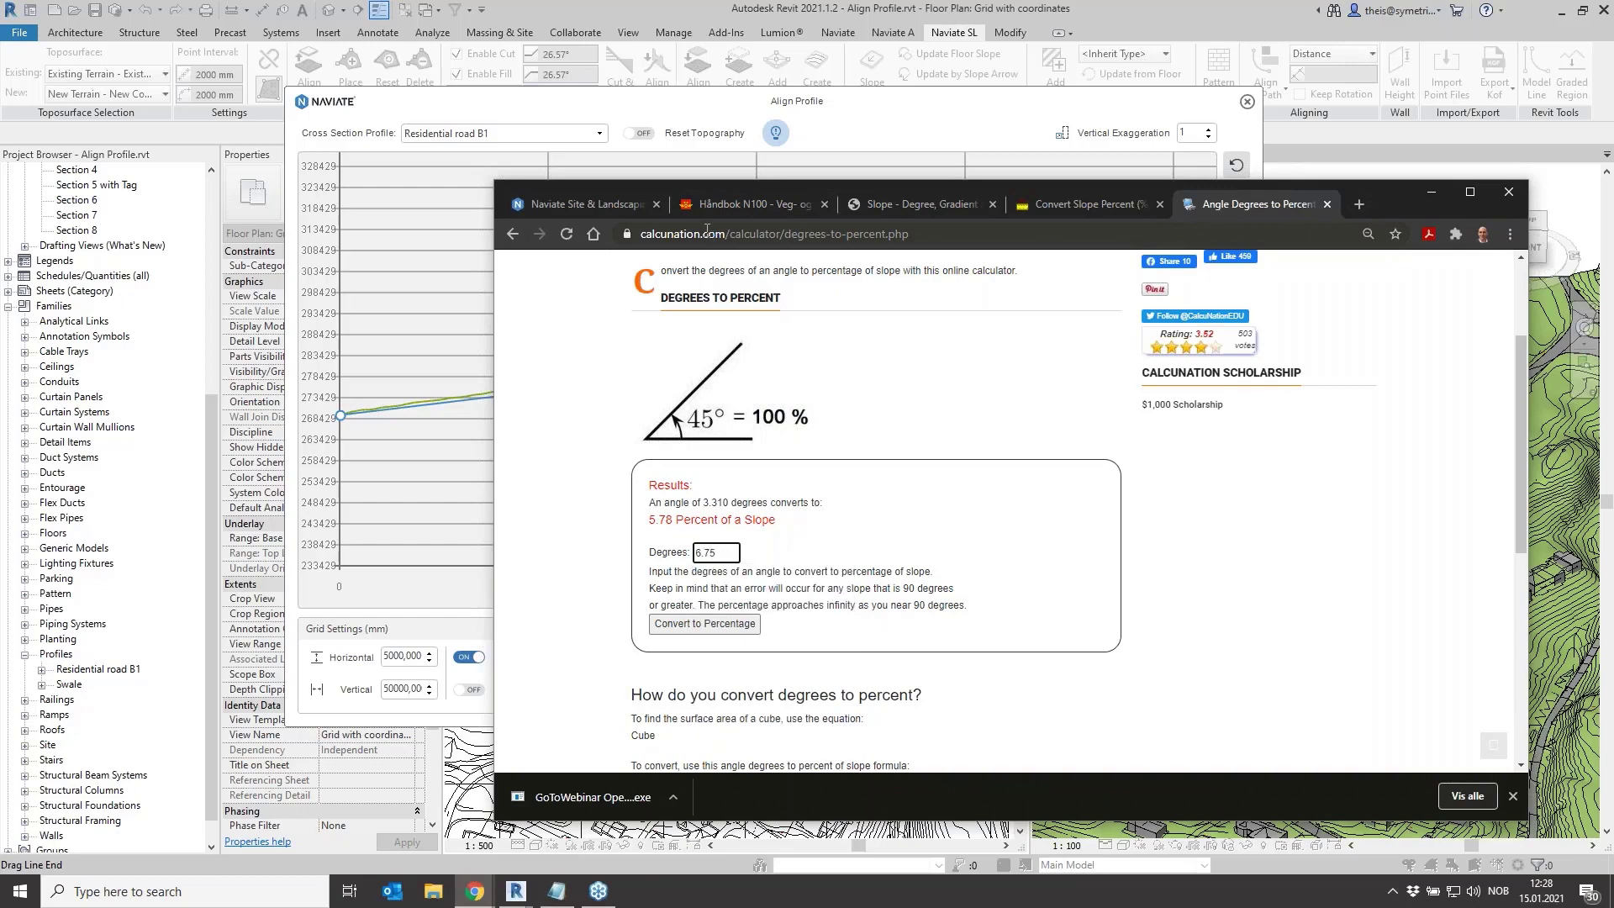
left_click(686, 627)
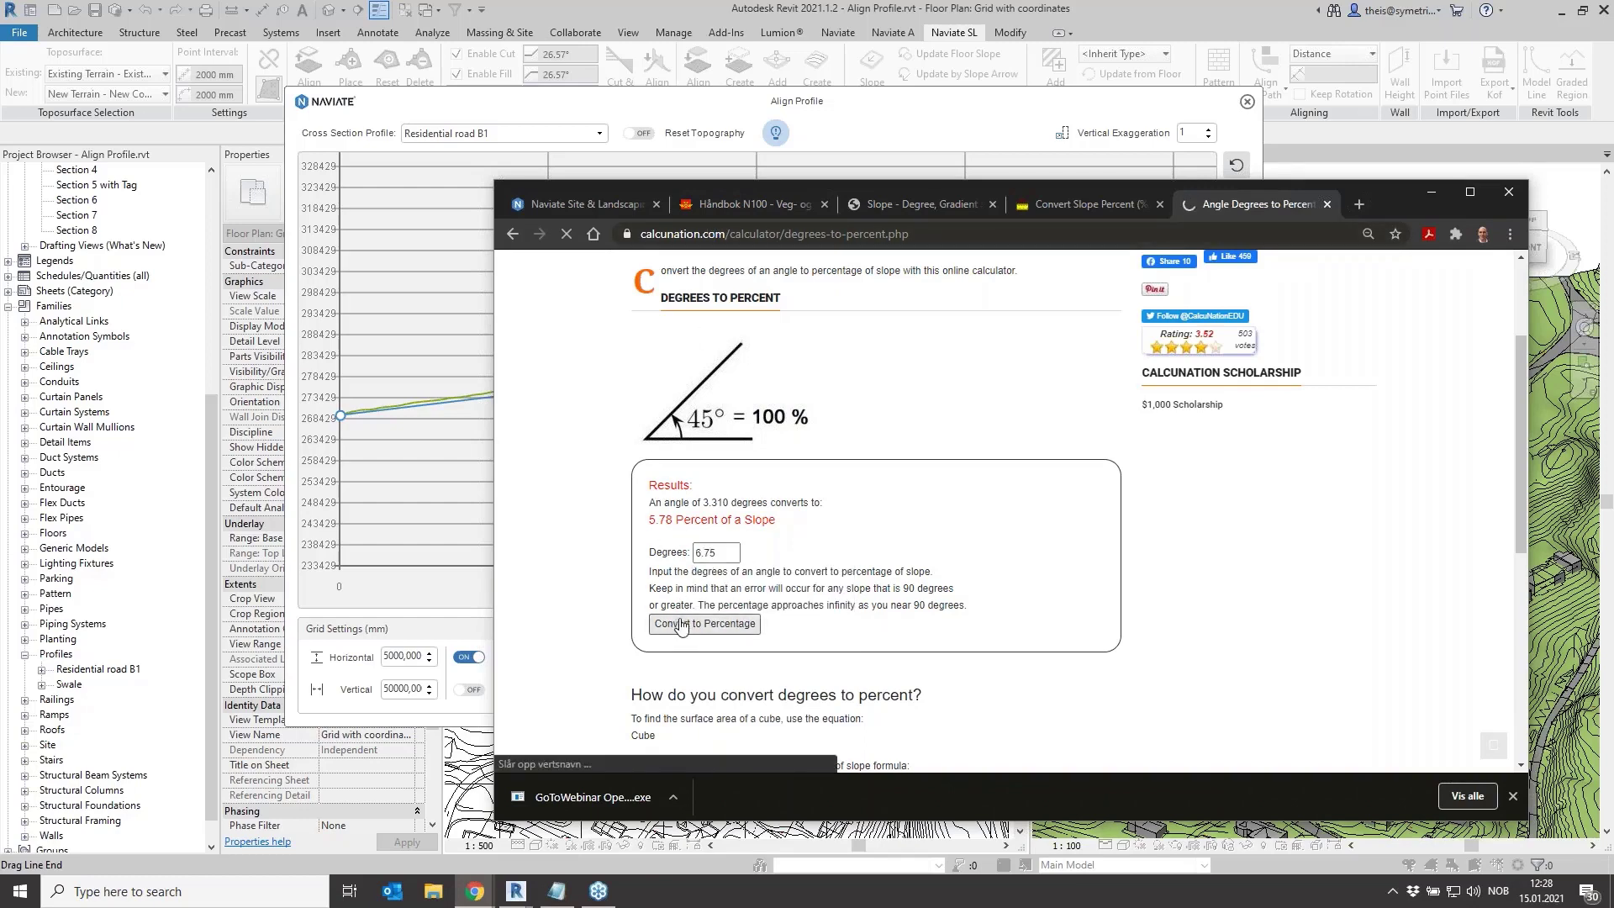
scroll(698, 412, "down", 3)
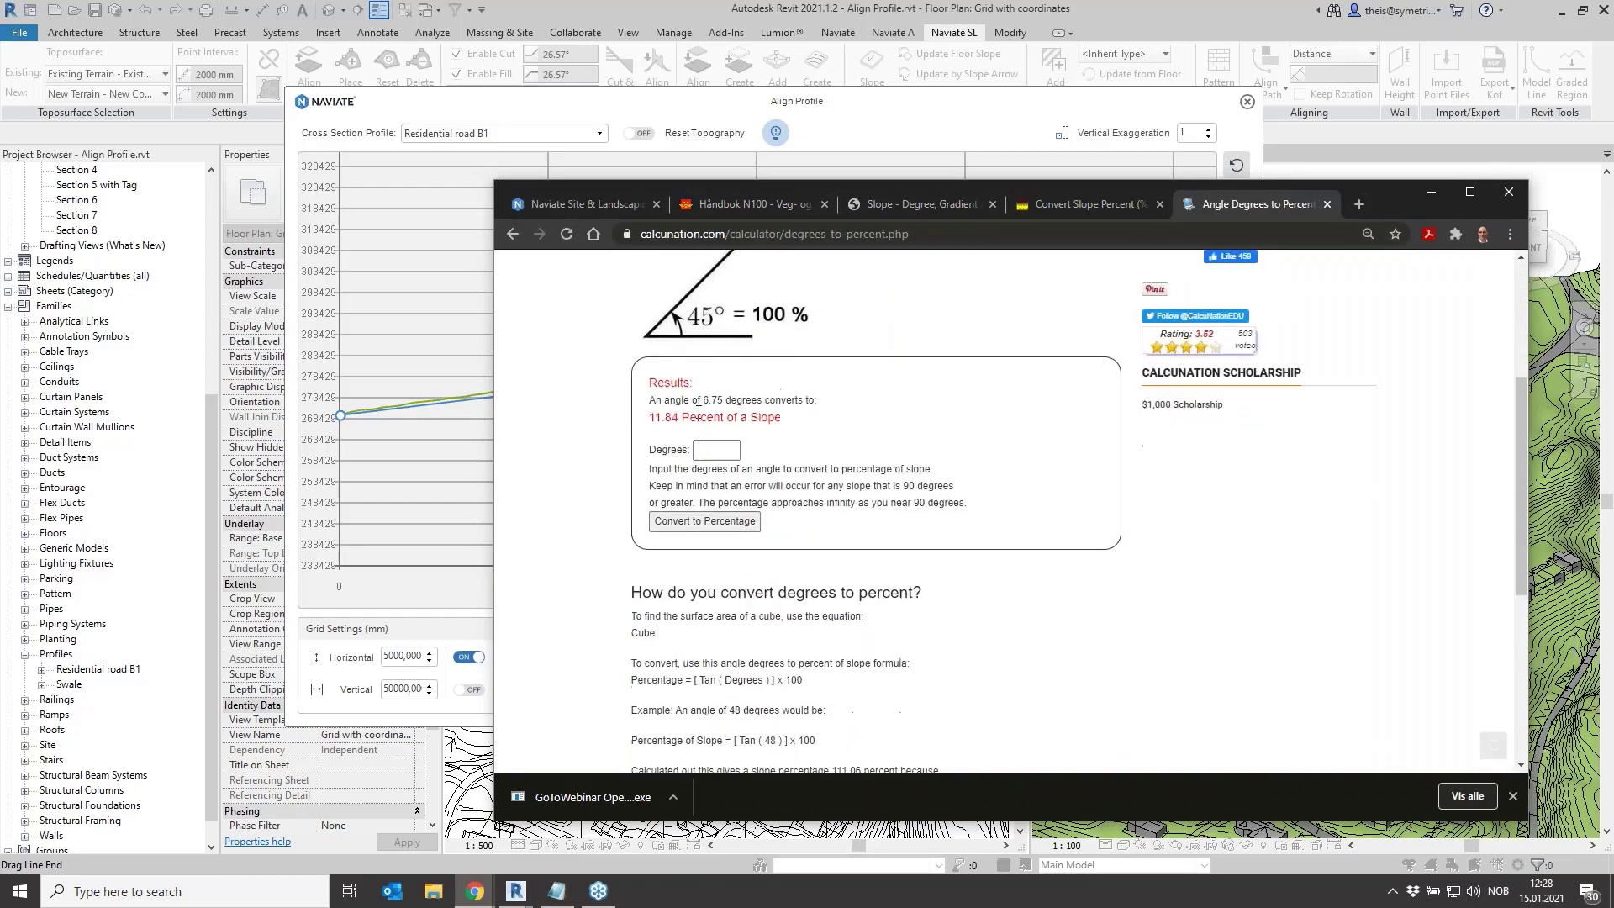
left_click(1432, 194)
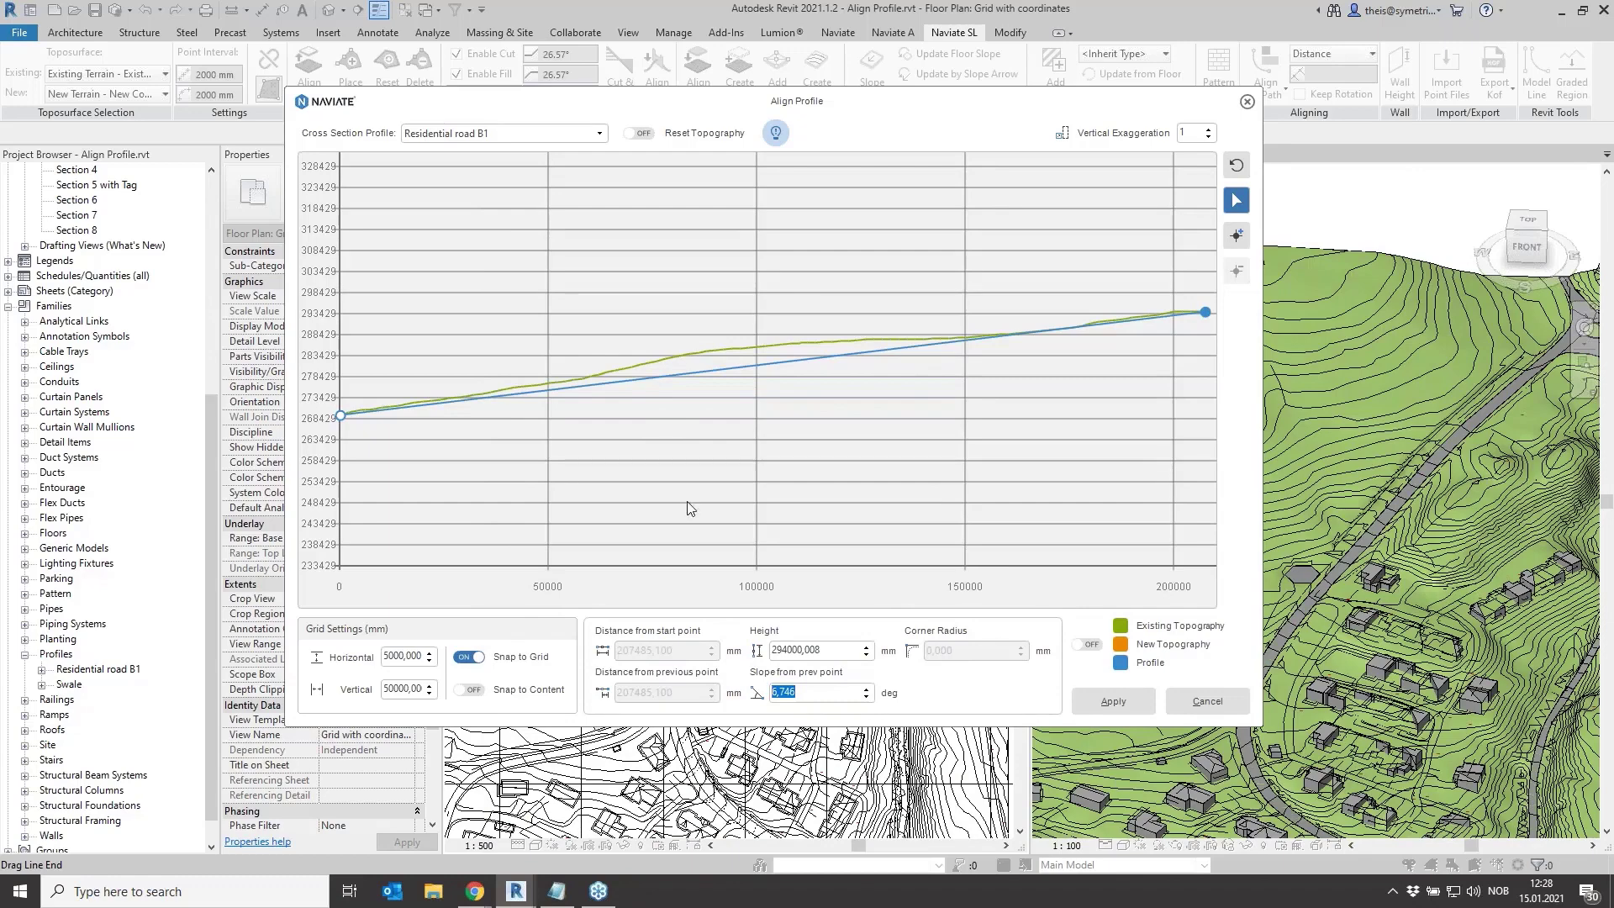
left_click(1208, 708)
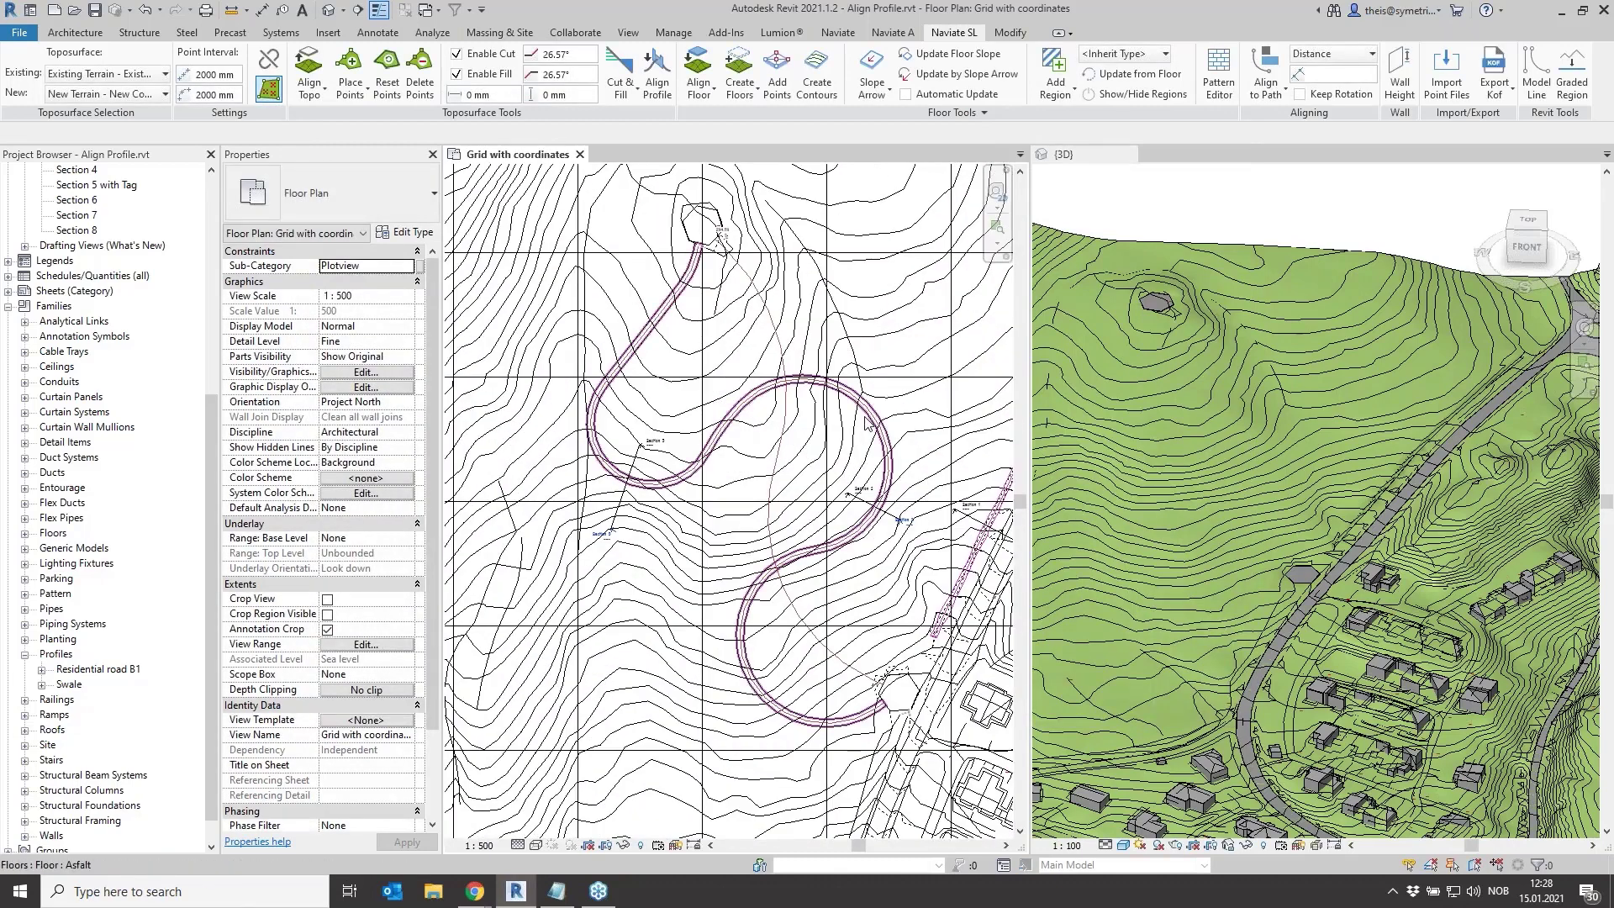
Check the curve radius of the winding route's large middle bend in the plan without changing it
scroll(828, 414, "up", 2)
left_click(739, 473)
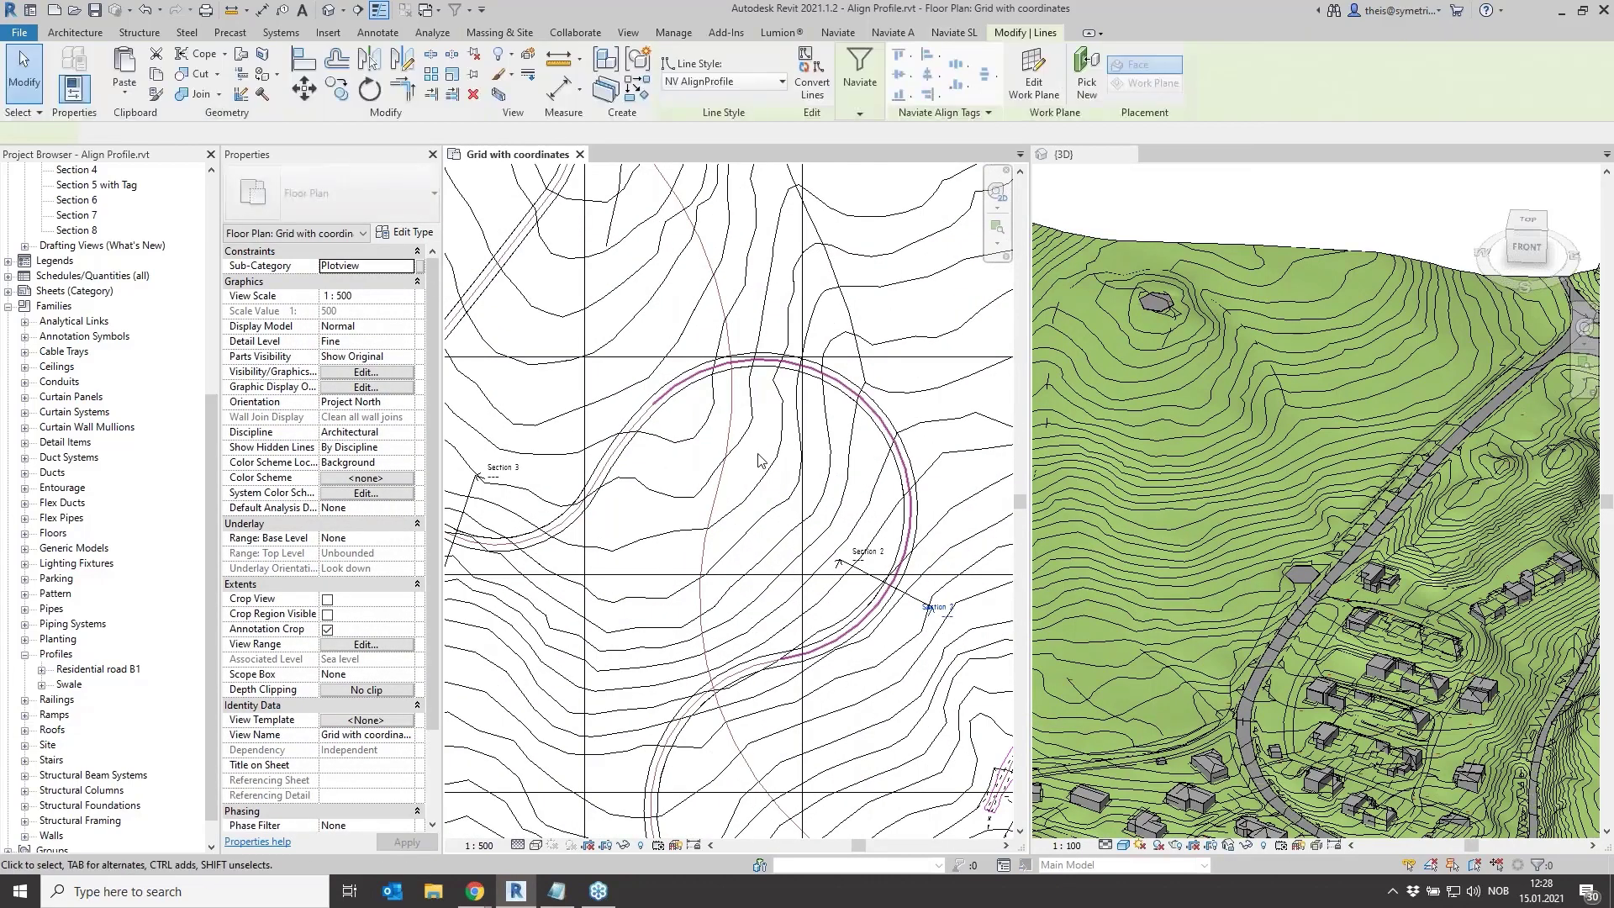
left_click(829, 545)
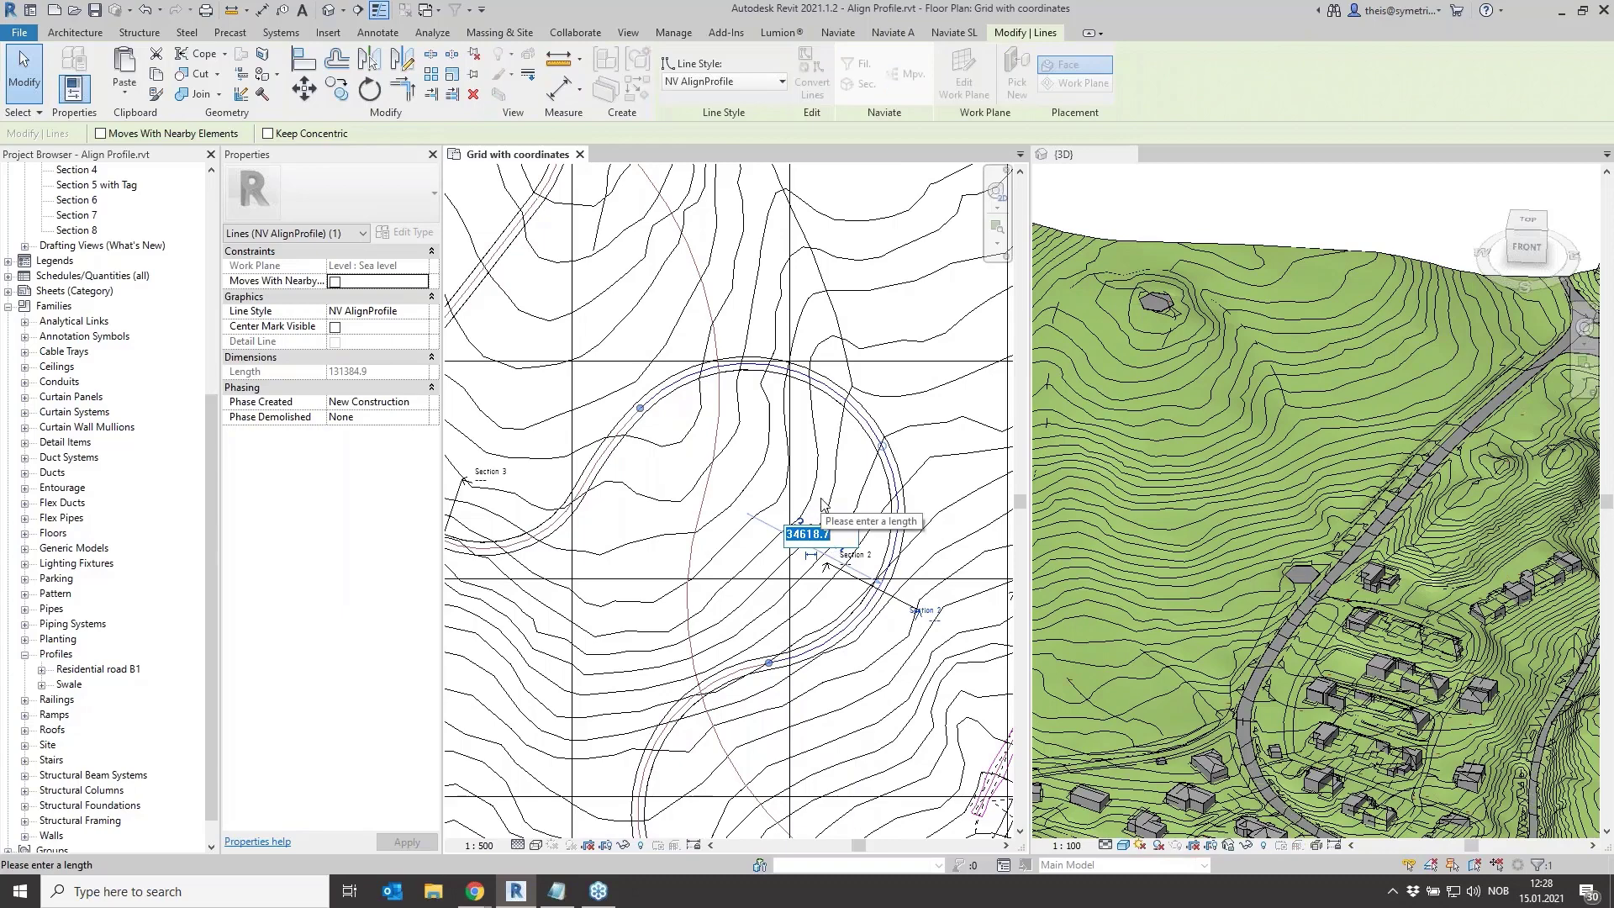
key("Escape")
scroll(749, 455, "down", 3)
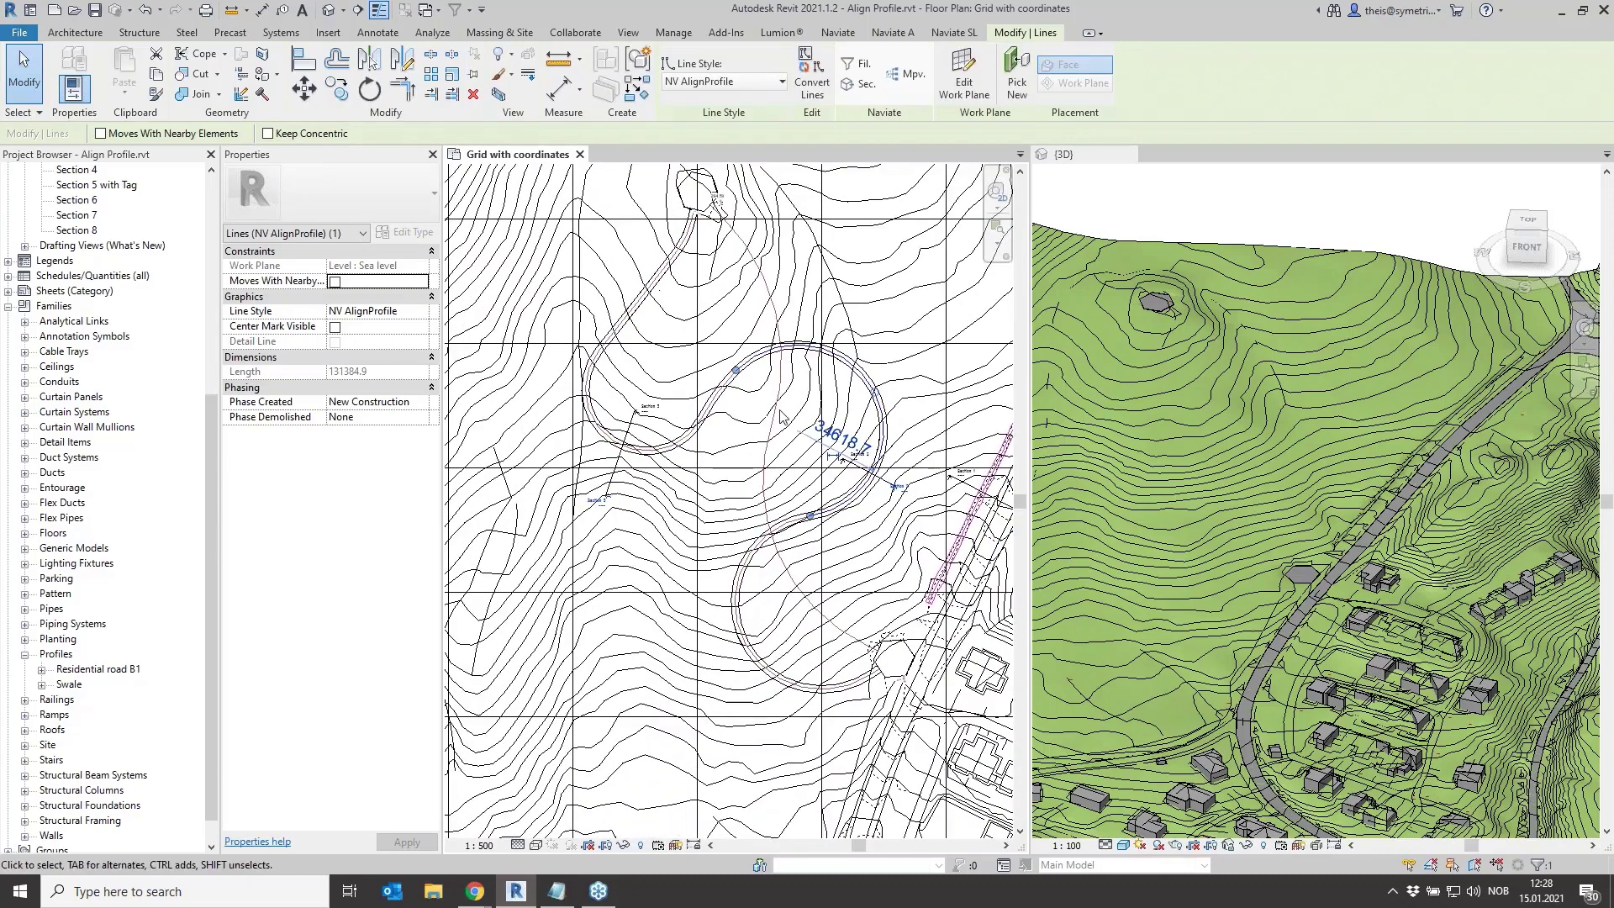
key("Escape")
scroll(811, 528, "down", 2)
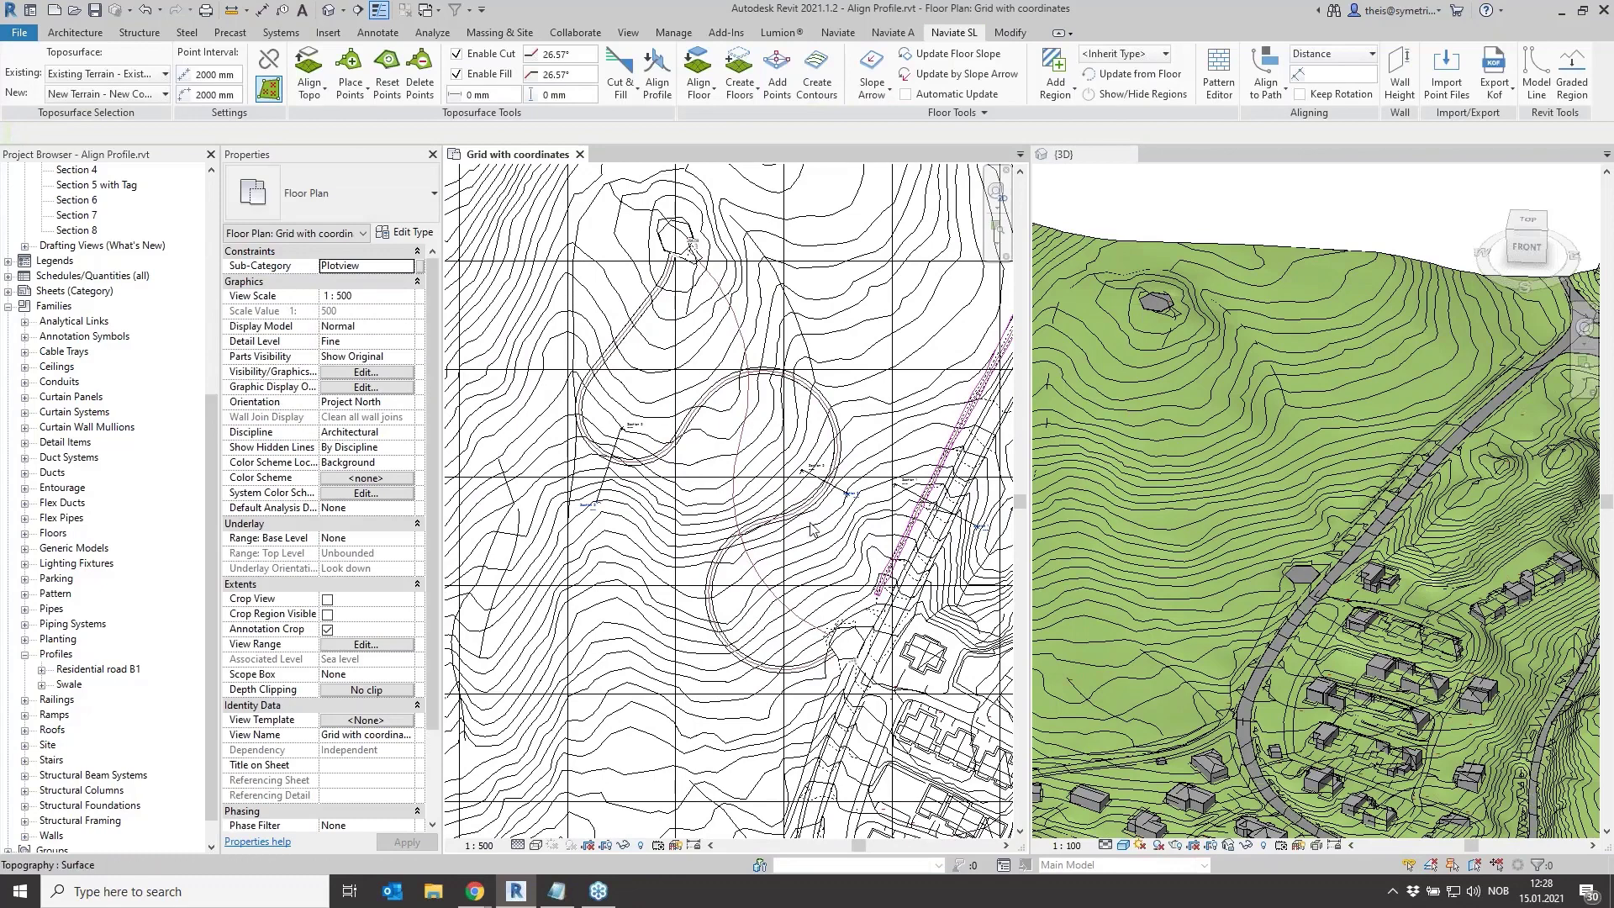
Open the Section 2 view across the winding route and tile it with the plan, fitting the section in its view
scroll(823, 484, "up", 3)
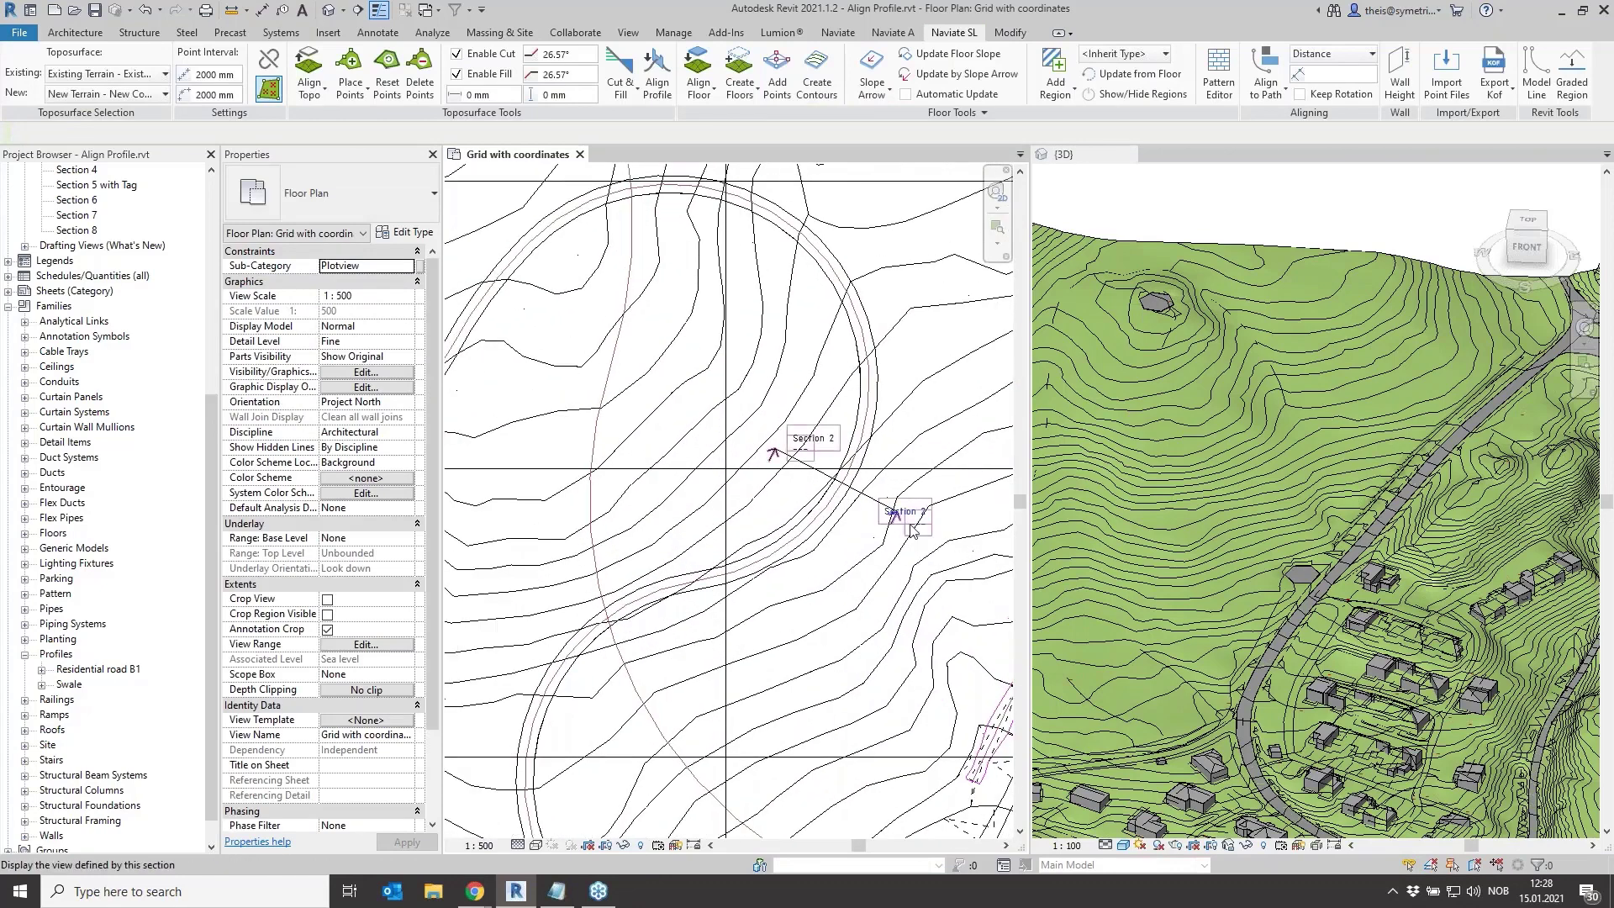
double_click(908, 521)
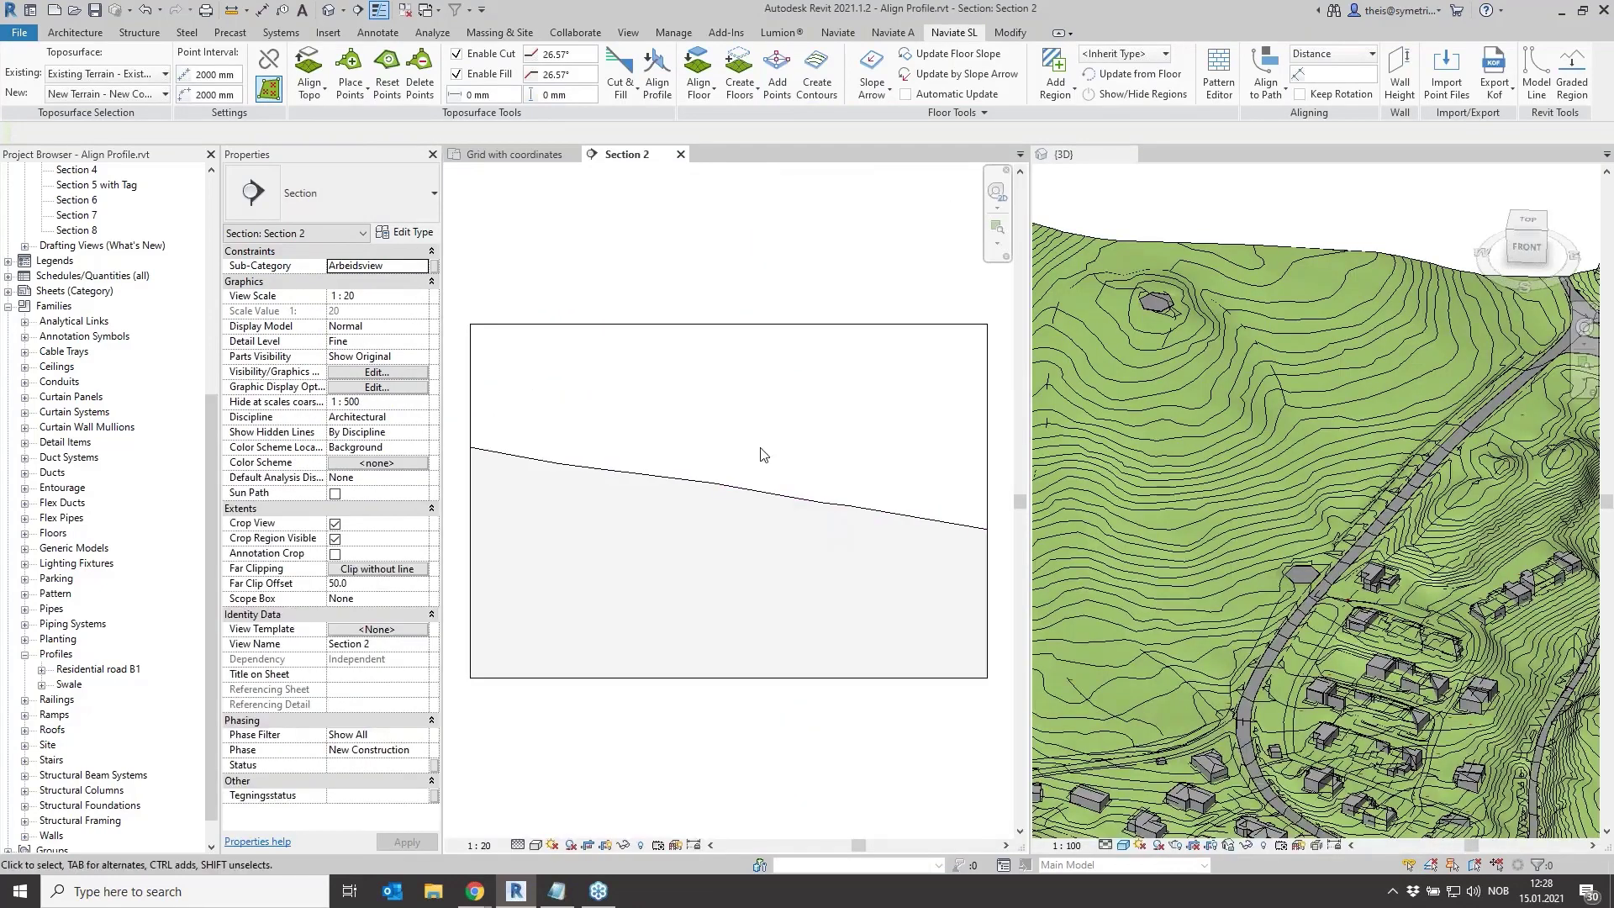
left_click(517, 154)
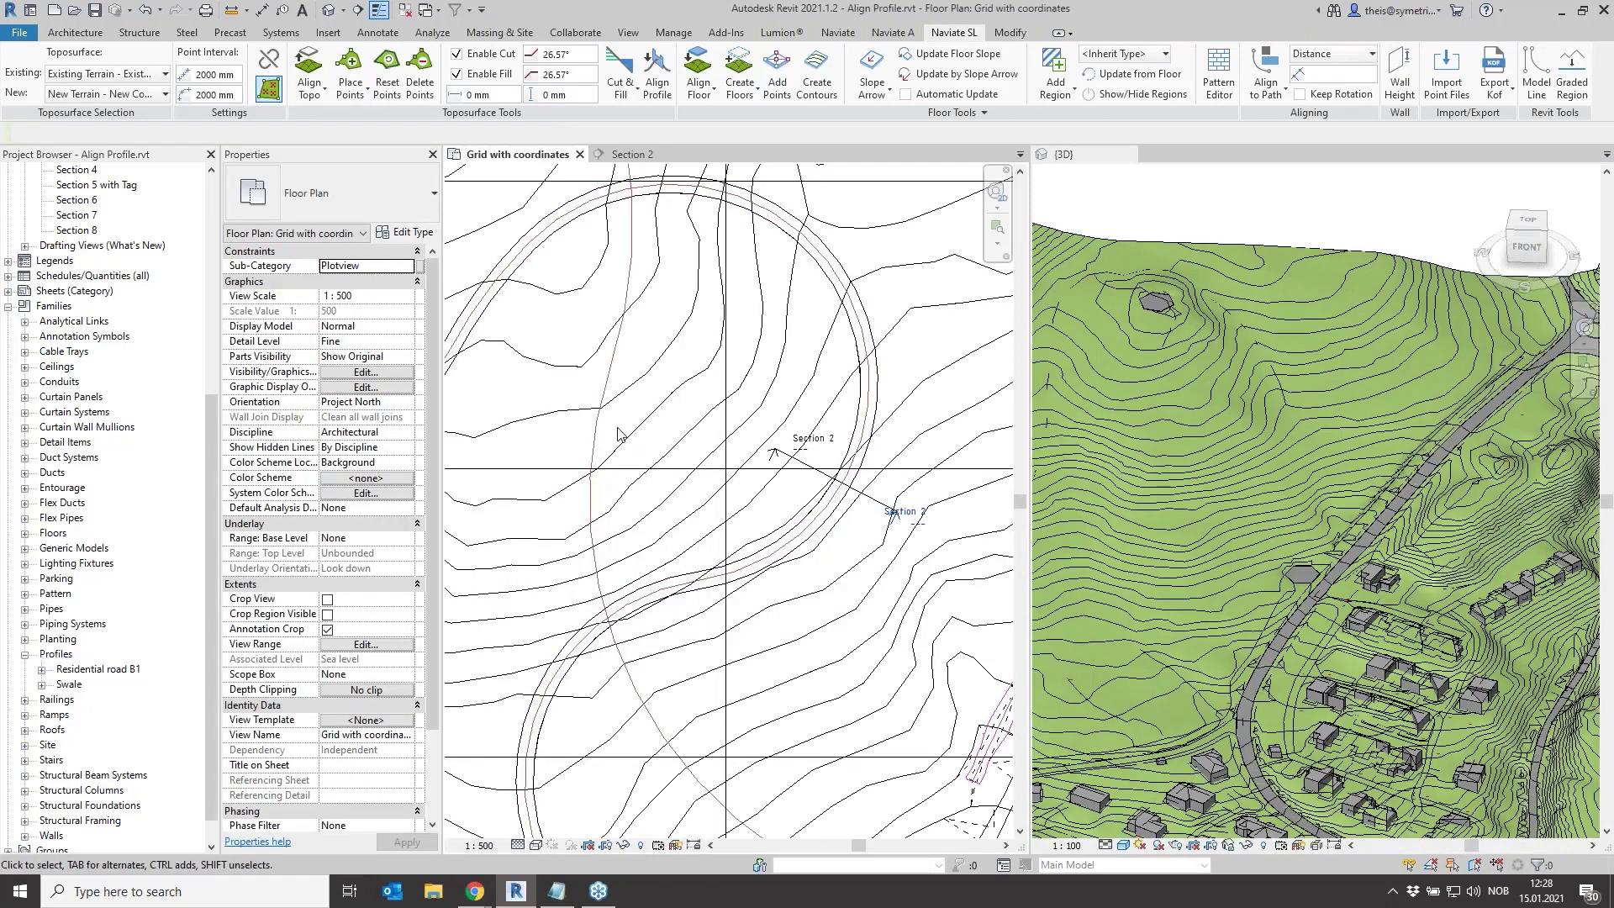
key("w")
key("t")
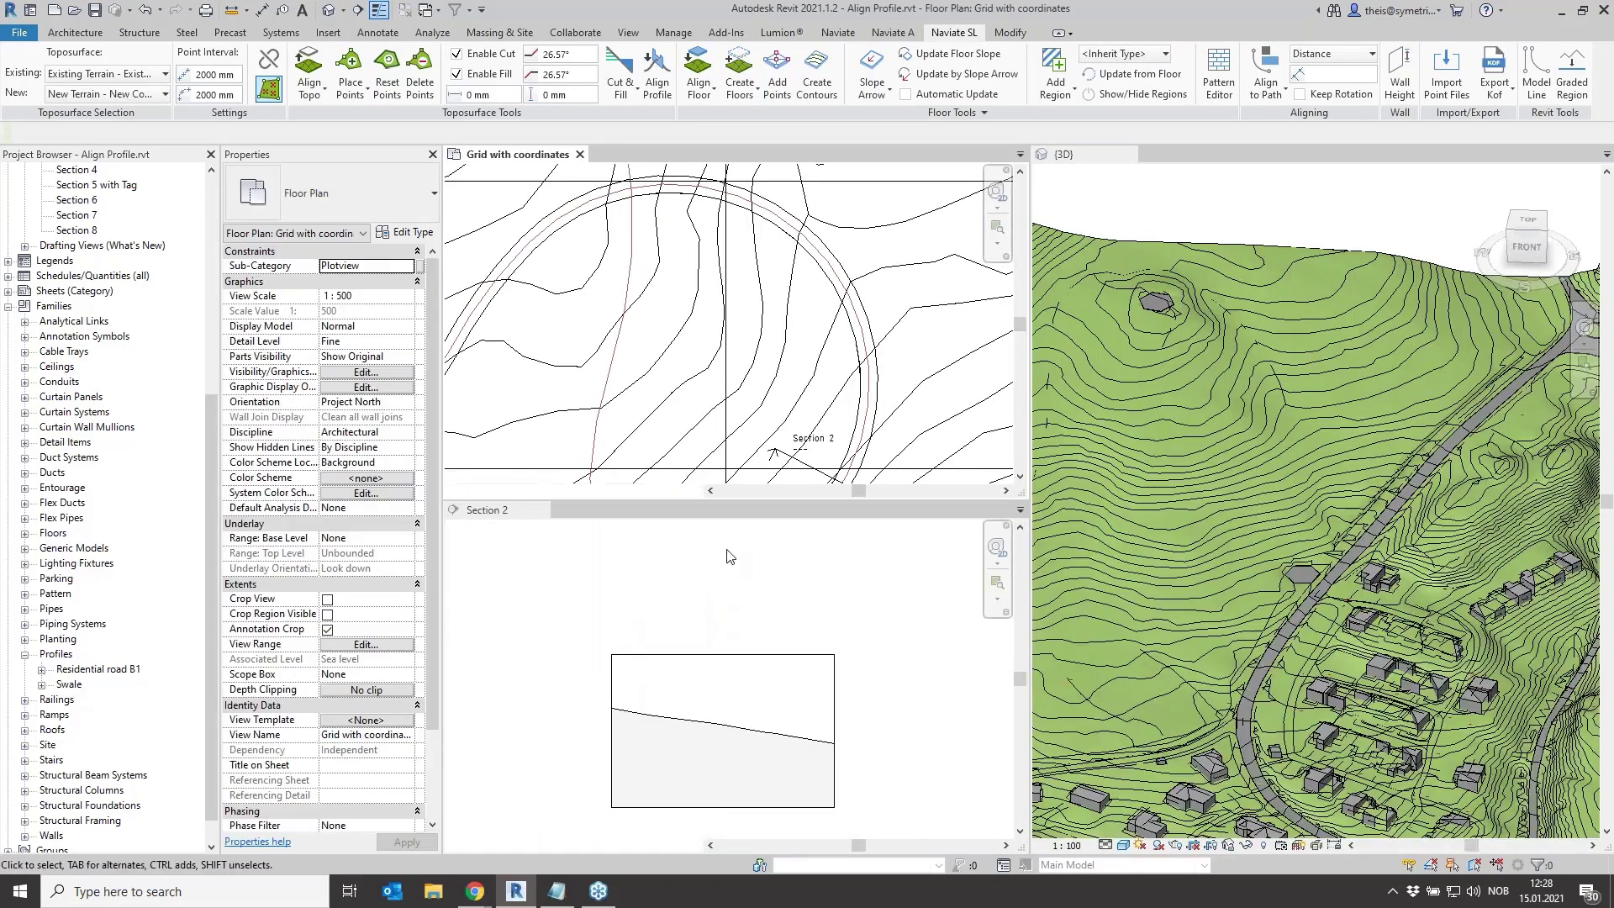
left_click(730, 556)
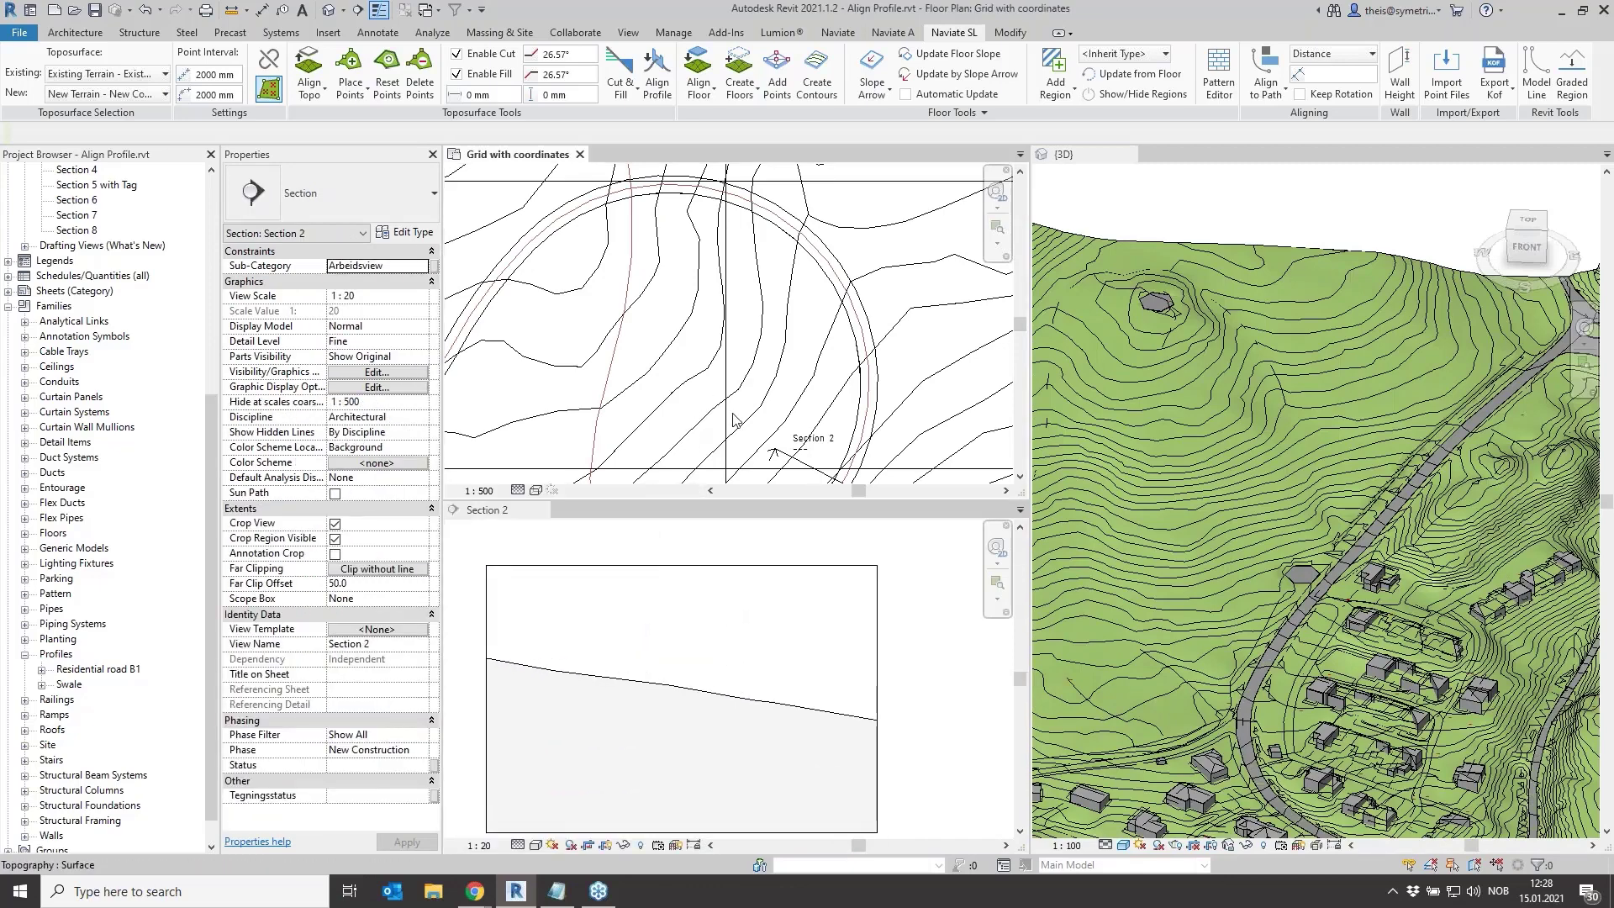
Set both toposurface point intervals to 10000 mm
scroll(732, 418, "down", 8)
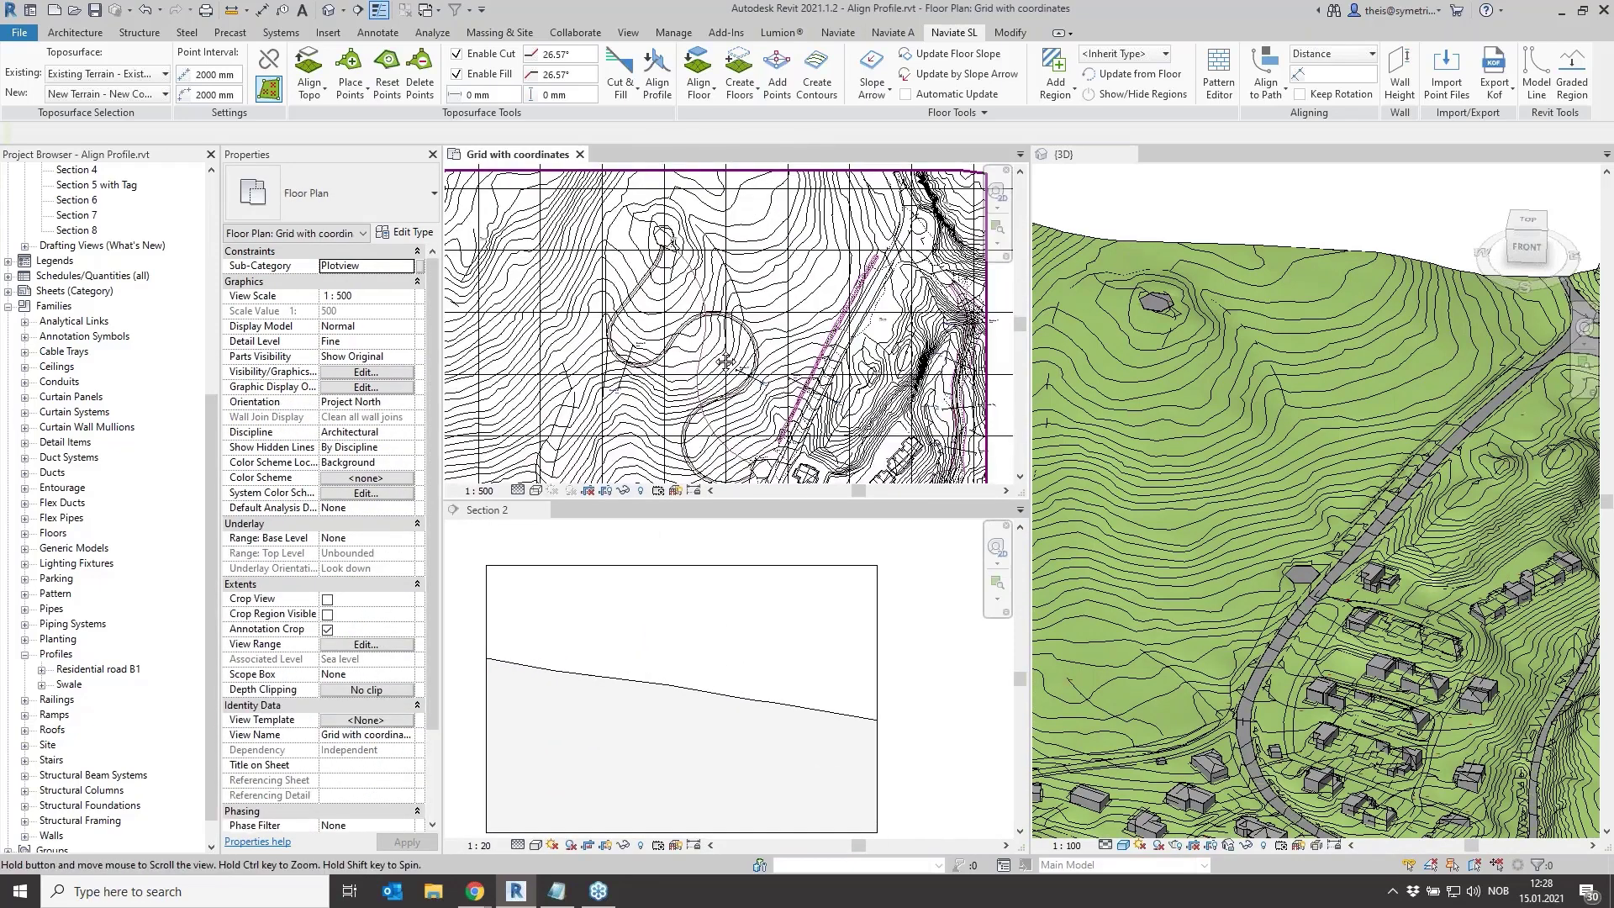
middle_click_drag(726, 363, 713, 332)
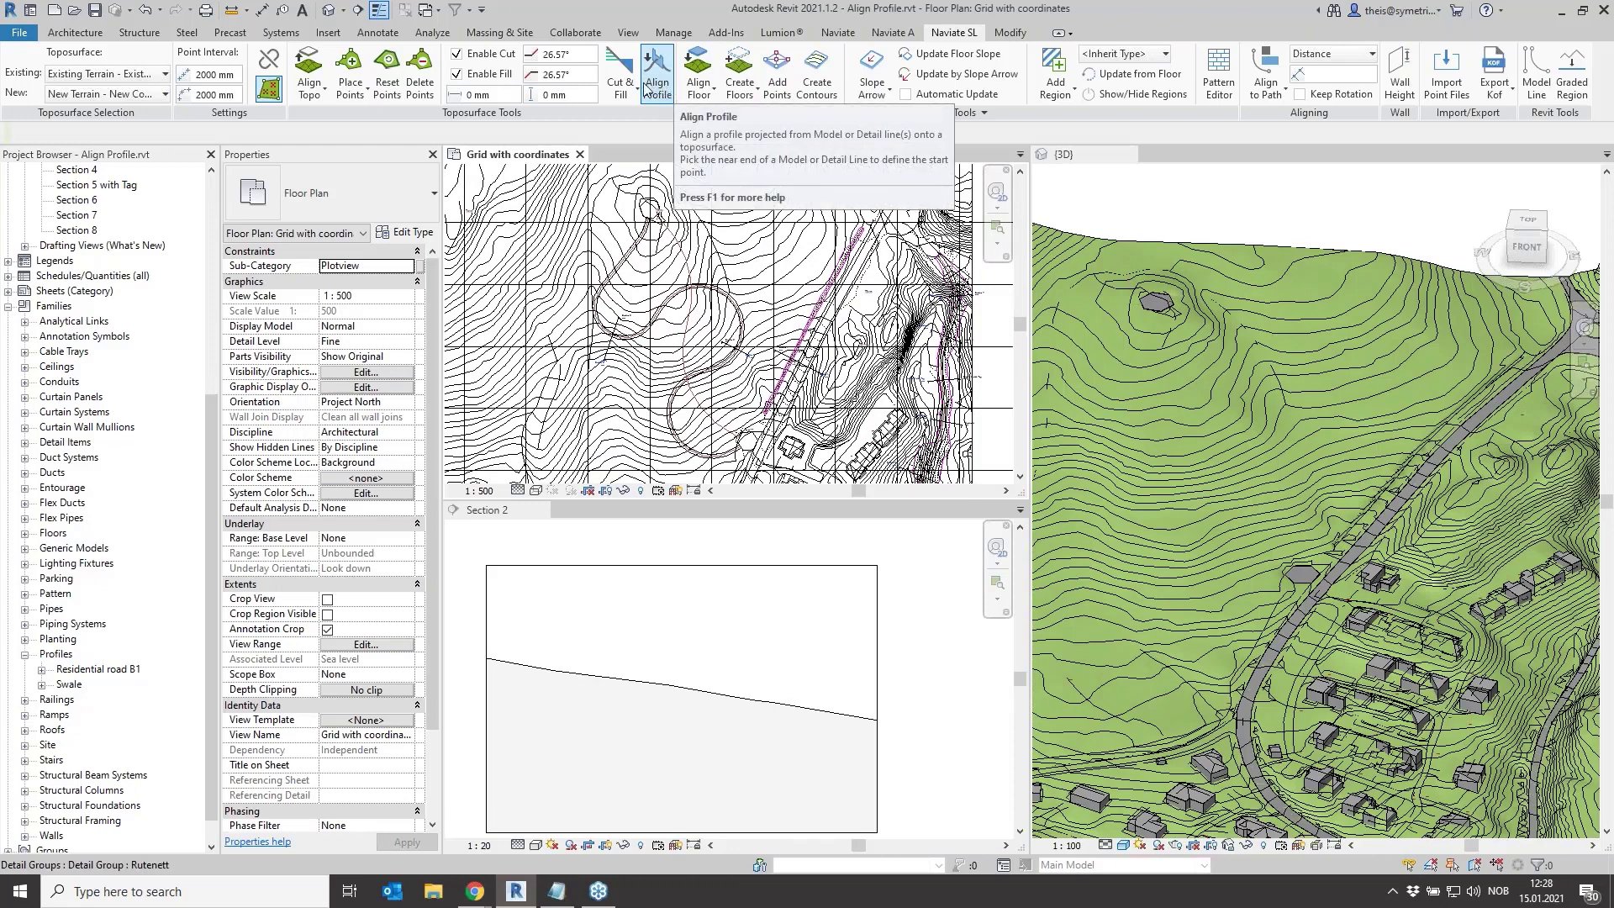
left_click(217, 95)
type("1")
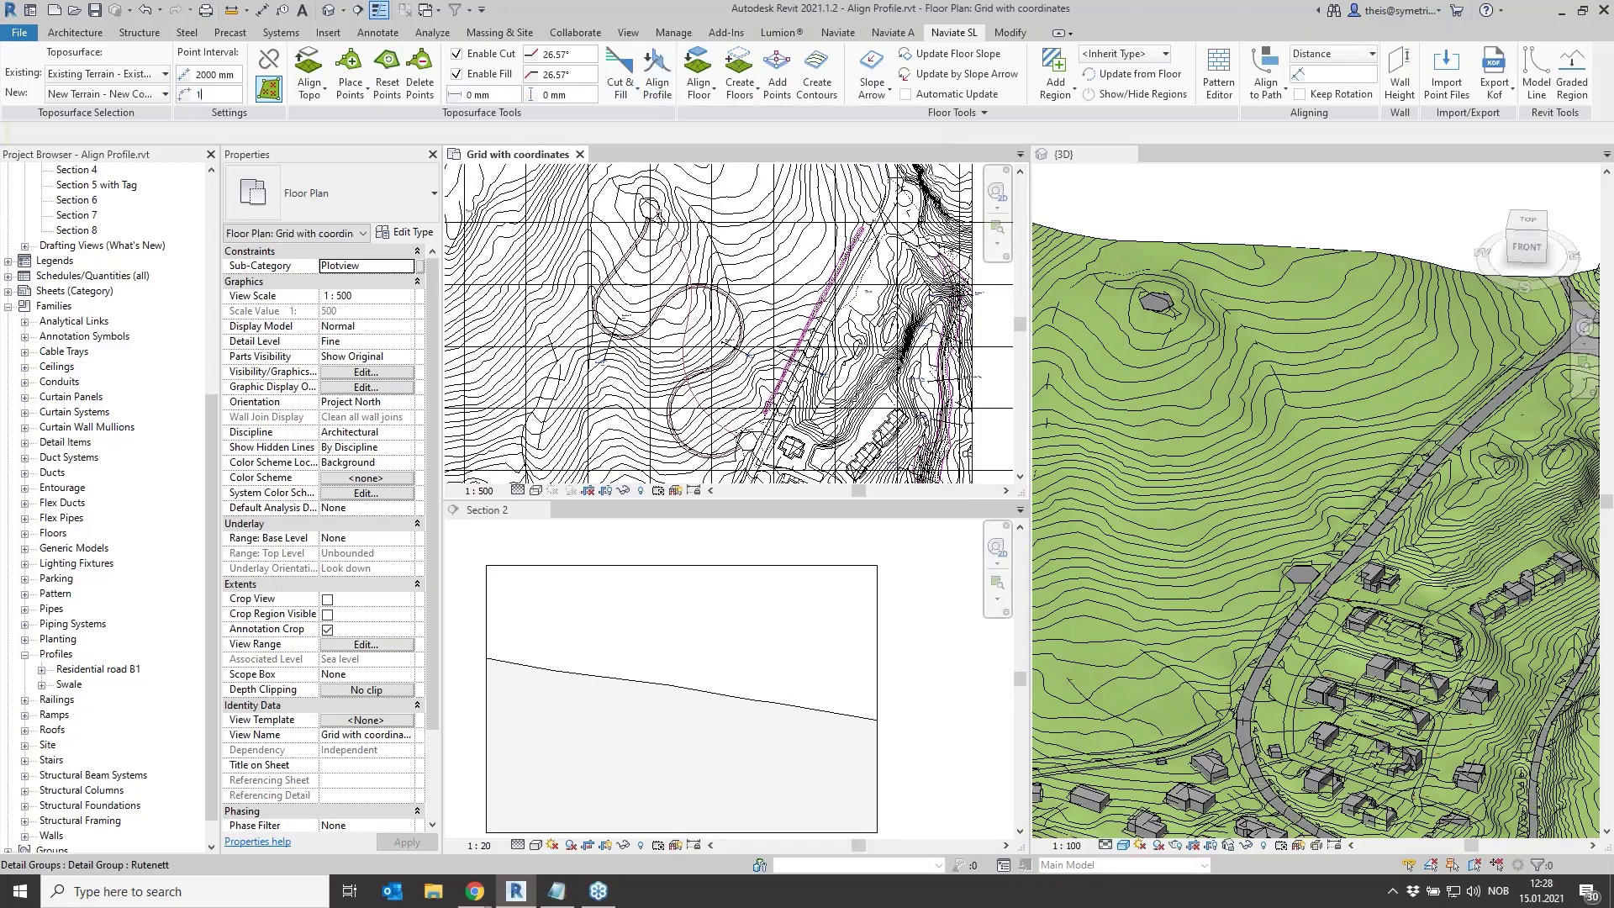
type("0000")
left_click(208, 74)
type("10000")
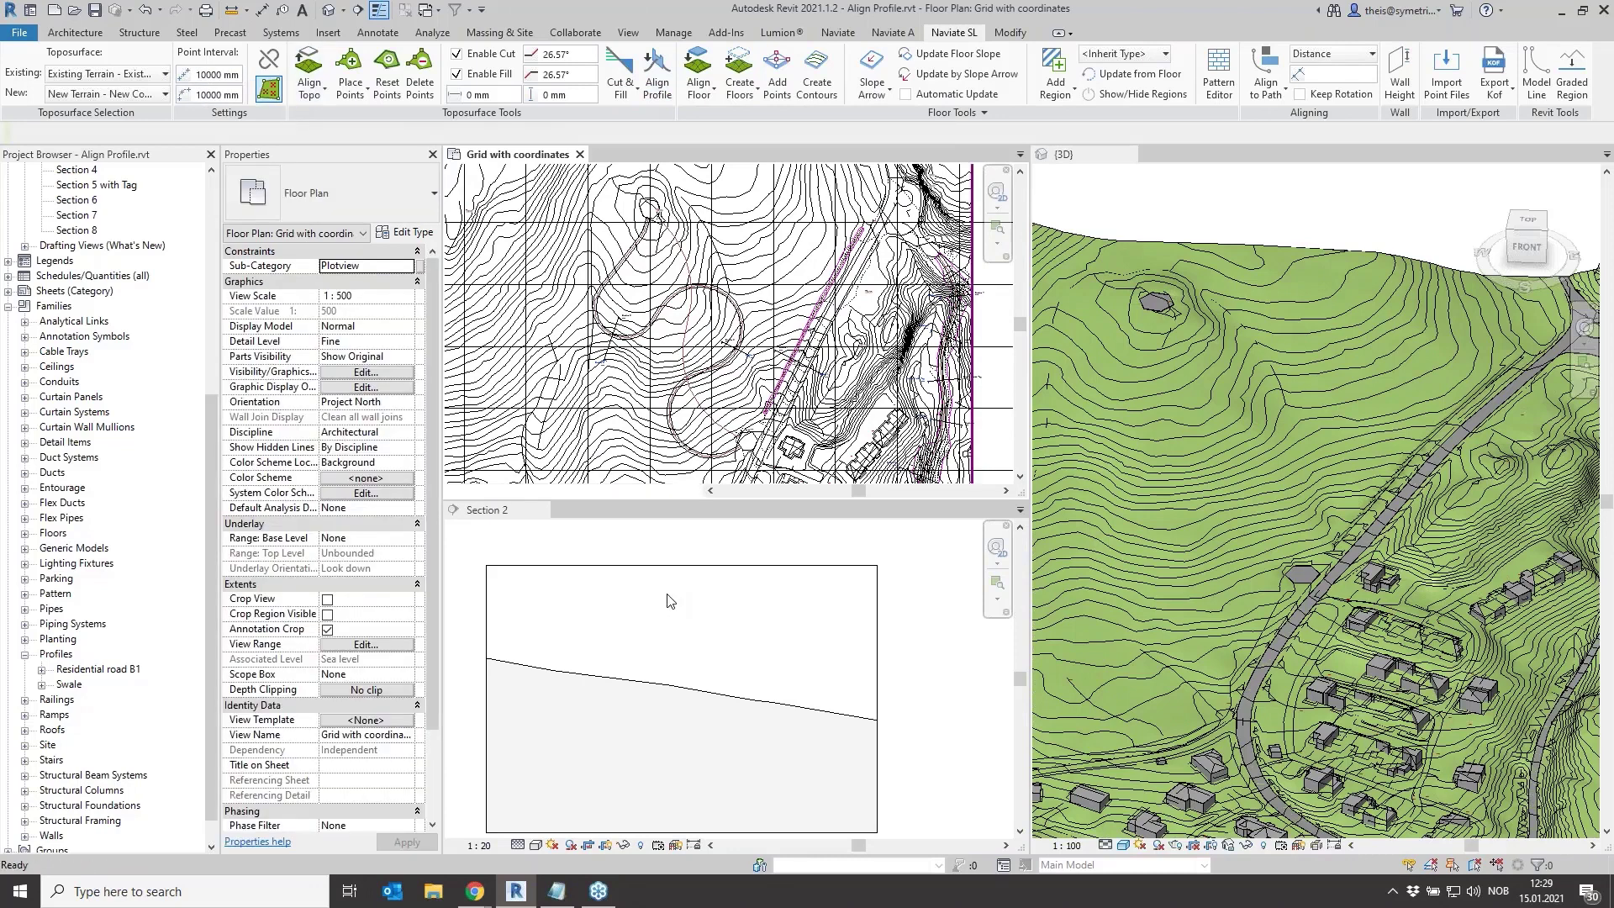
Run Align Profile along the winding model lines from the roadside asphalt floor, check the end point's slope and apply the Residential road B1 profile
left_click(673, 547)
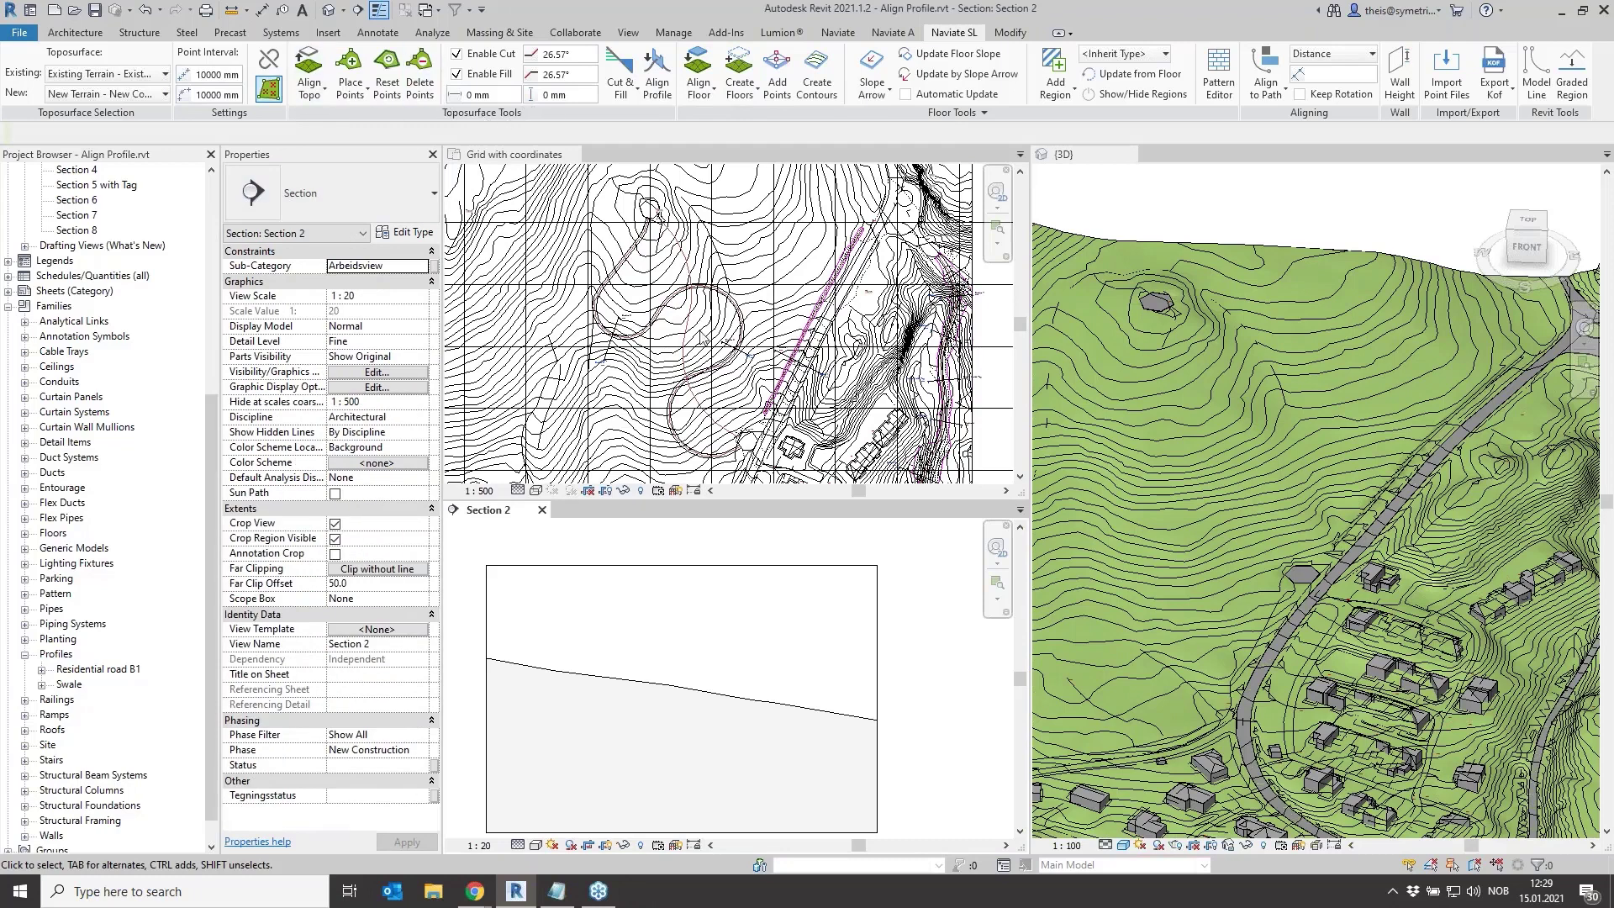
left_click(654, 86)
scroll(743, 436, "up", 6)
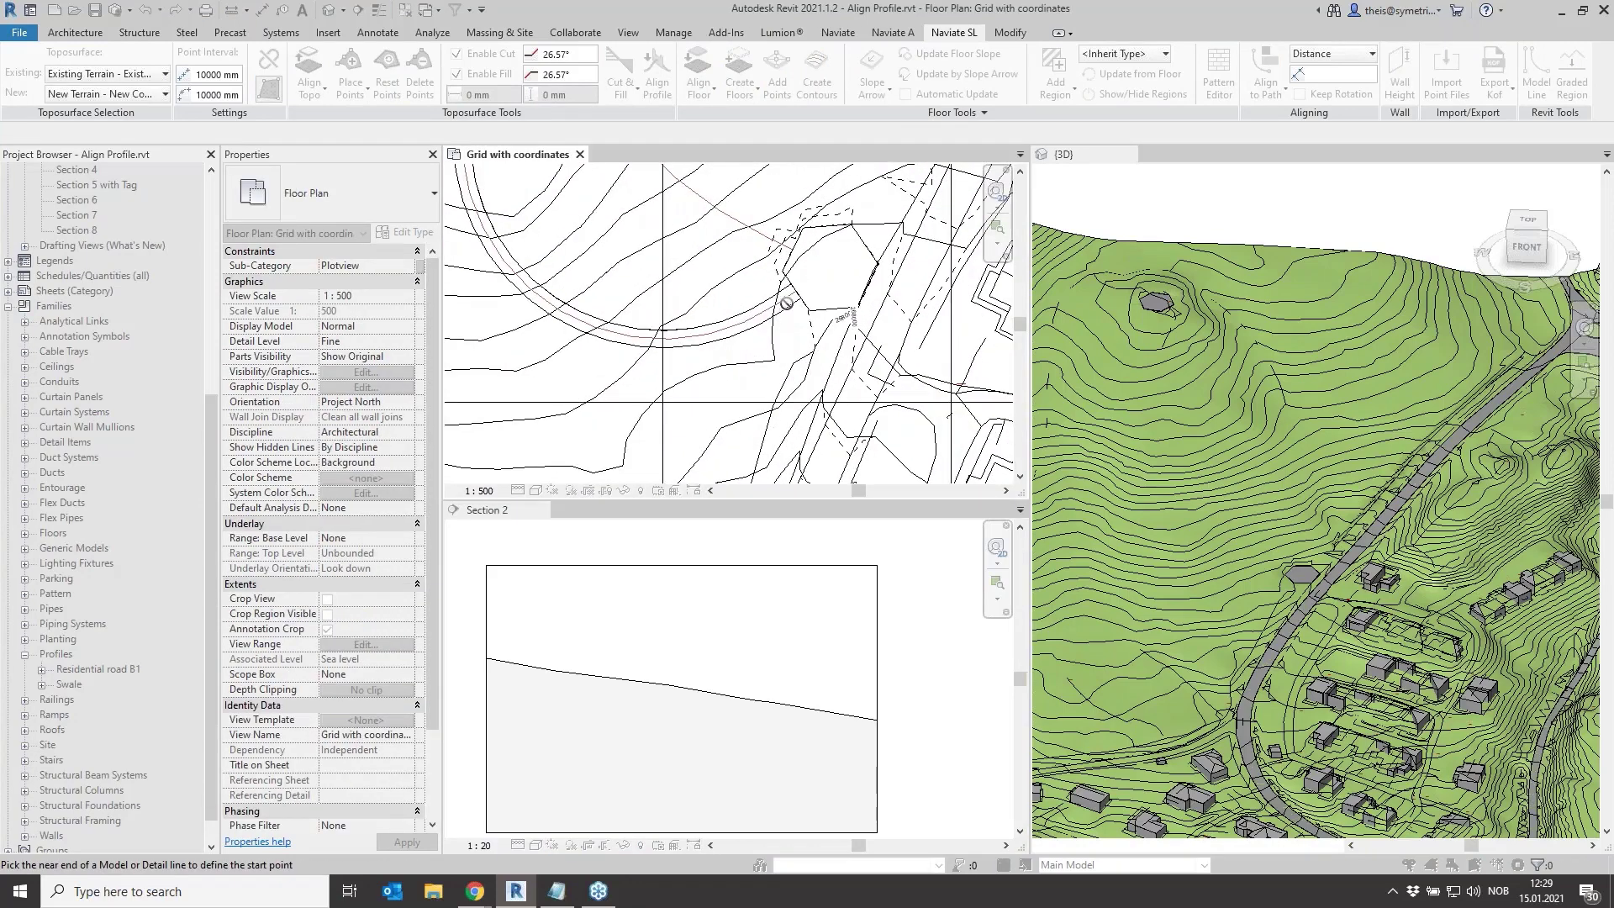
left_click(543, 292)
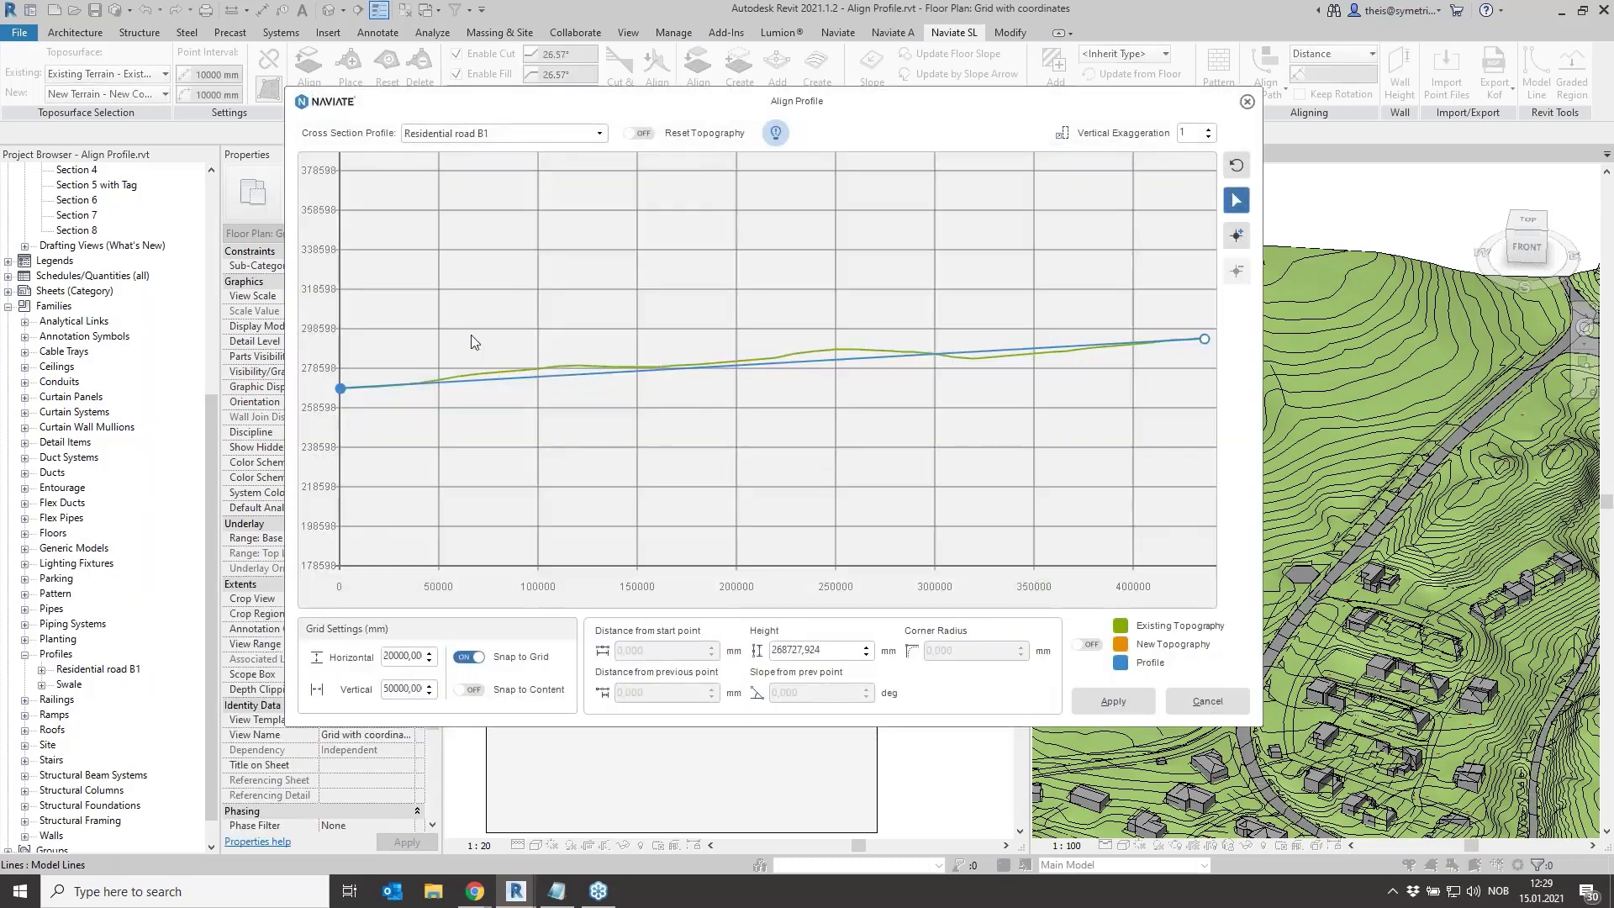
left_click(1206, 338)
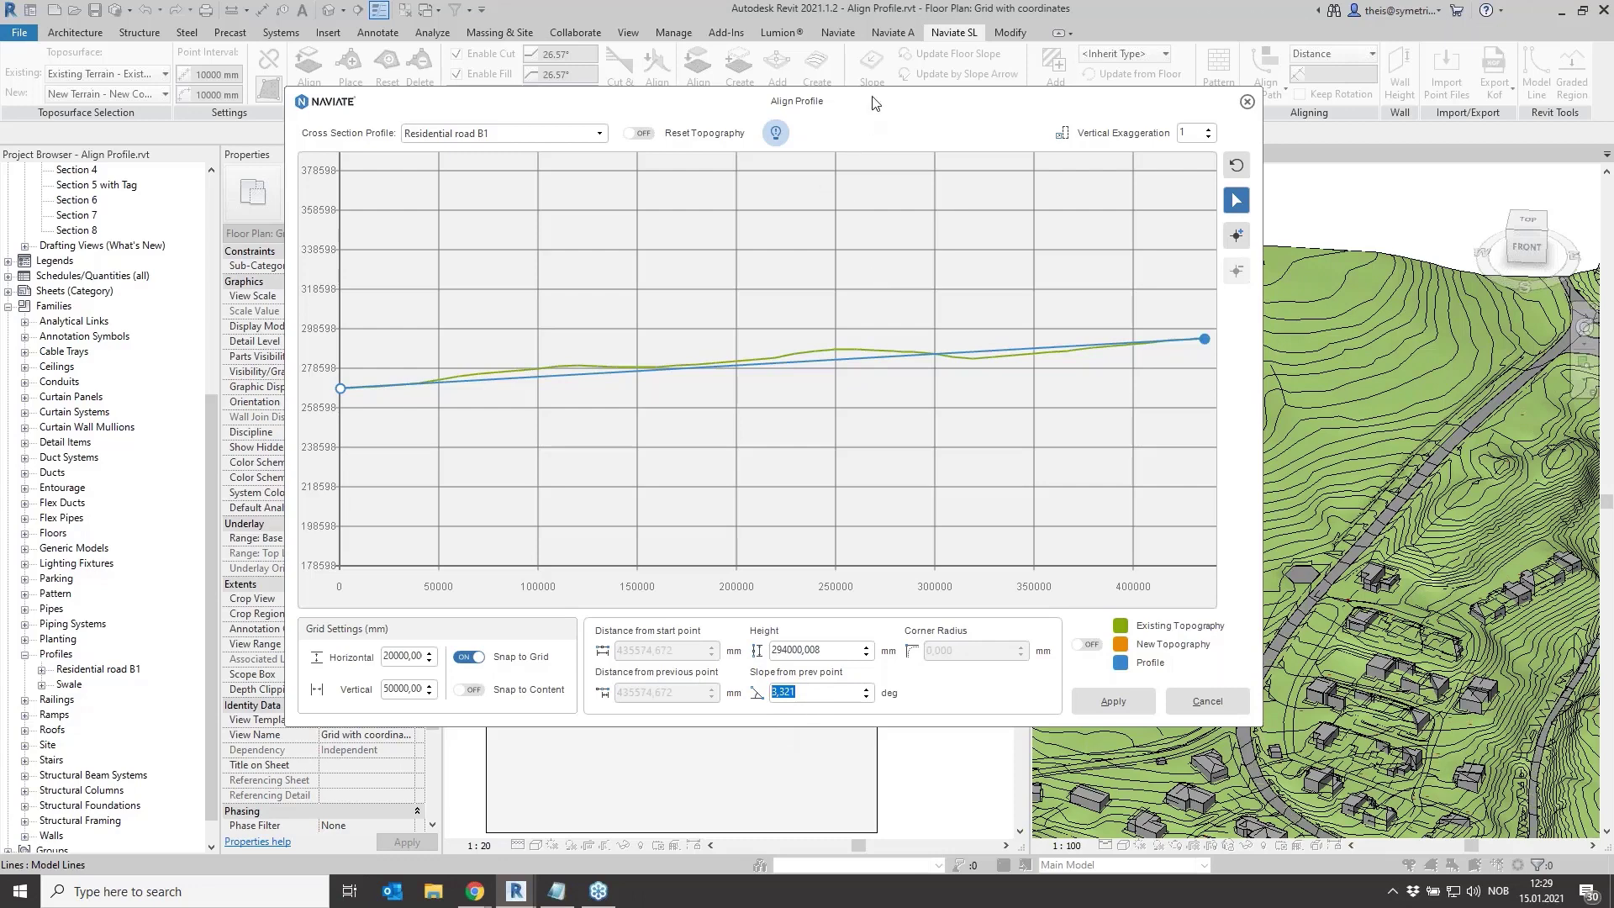
left_click_drag(879, 103, 948, 113)
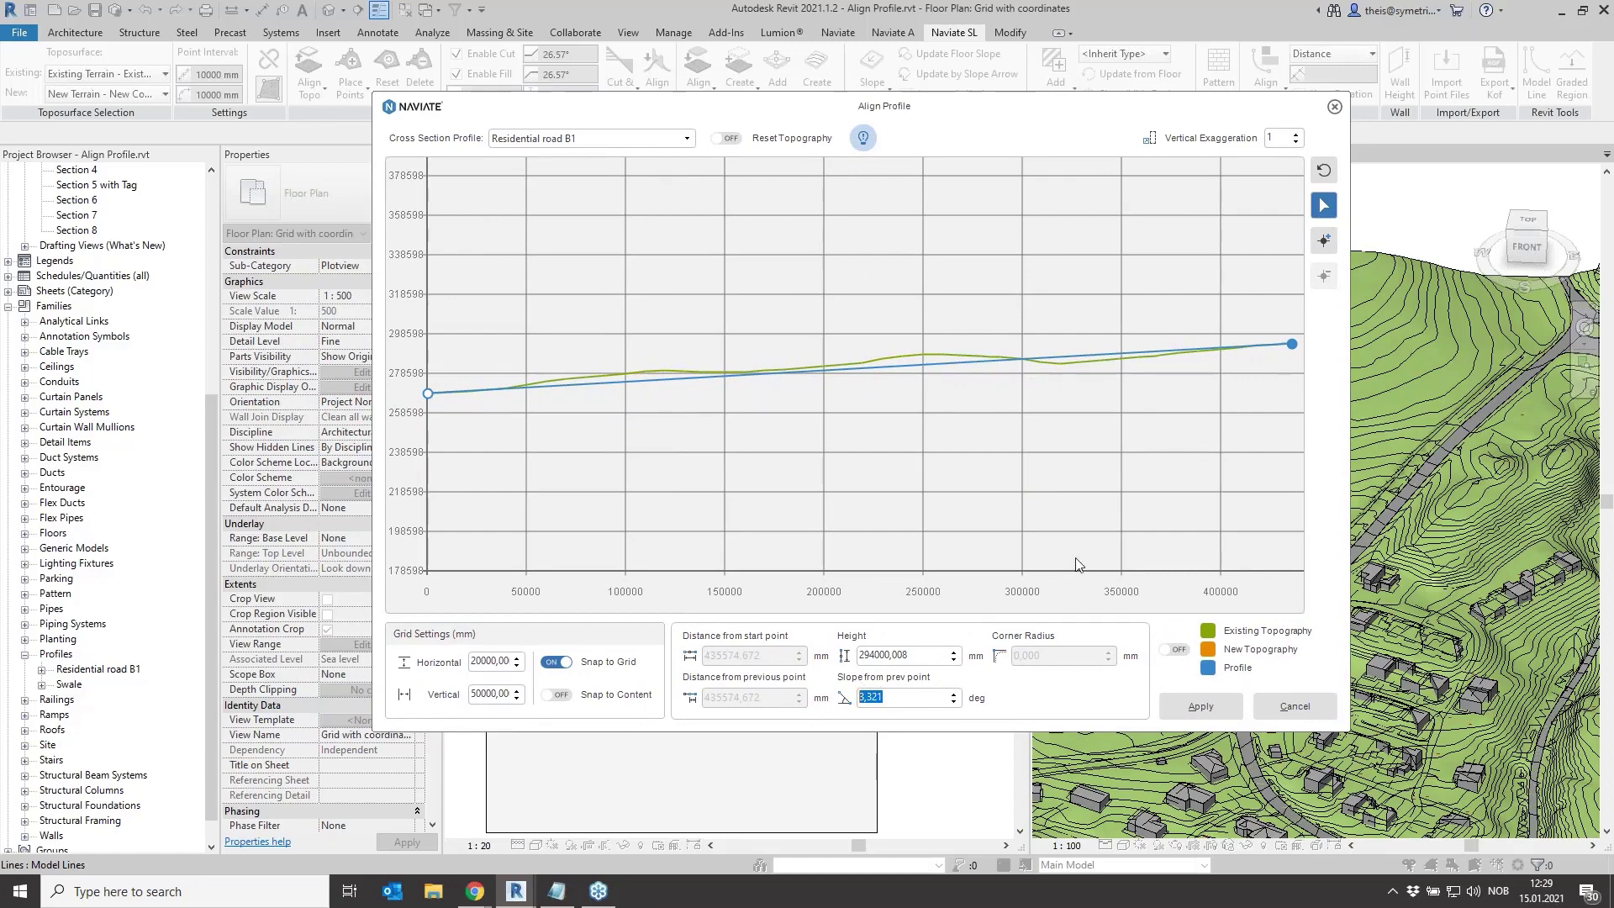
left_click_drag(988, 114, 953, 114)
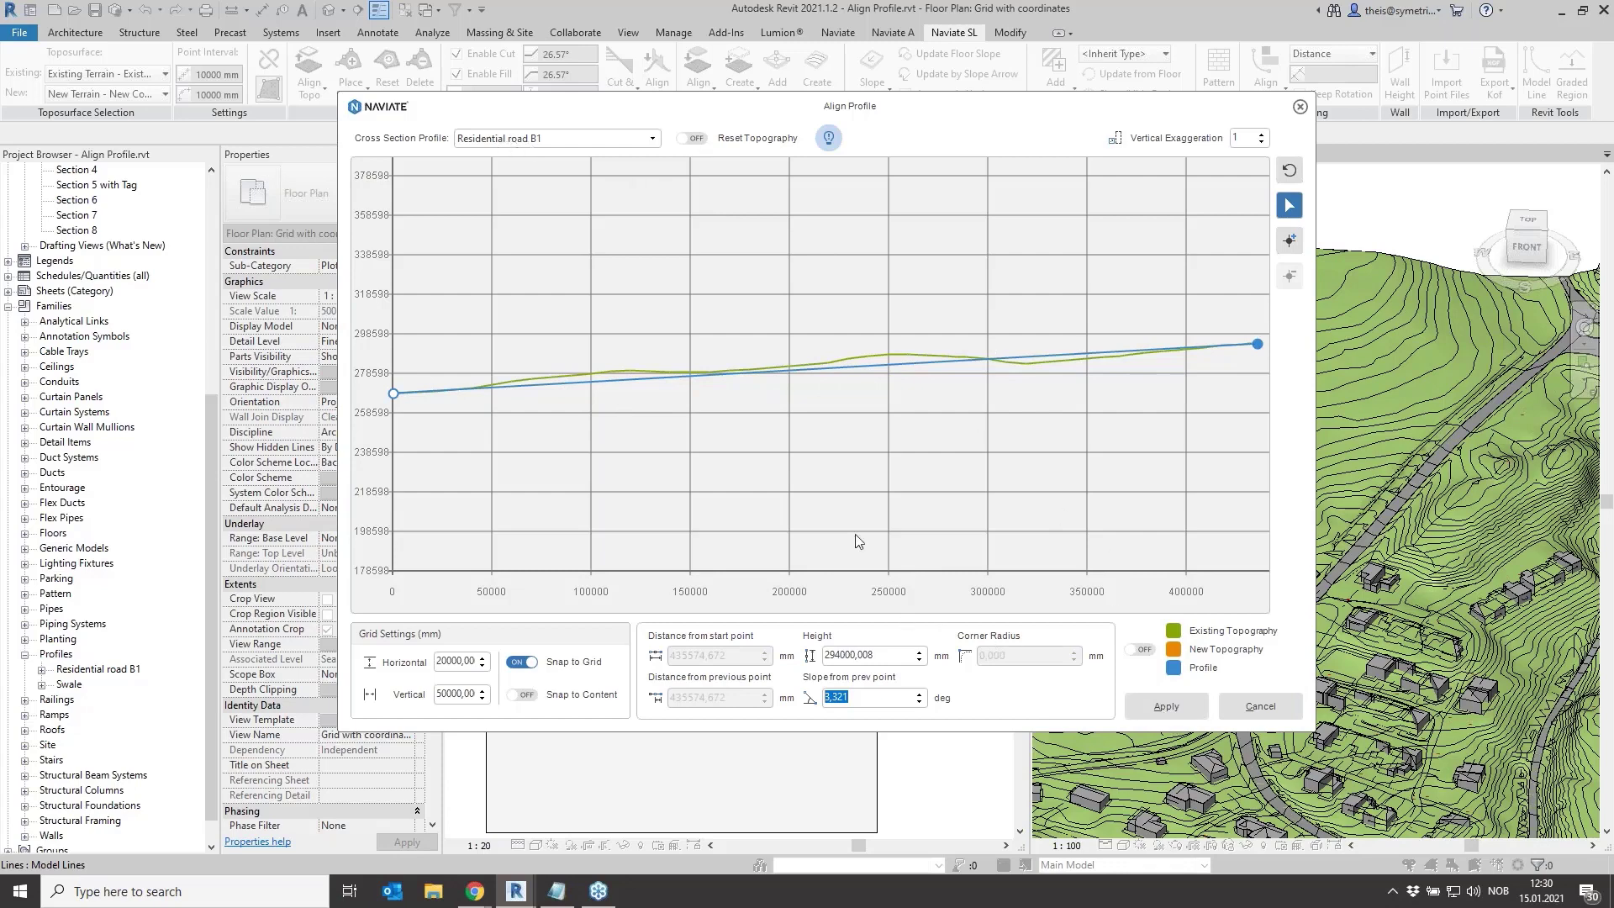
left_click(1167, 706)
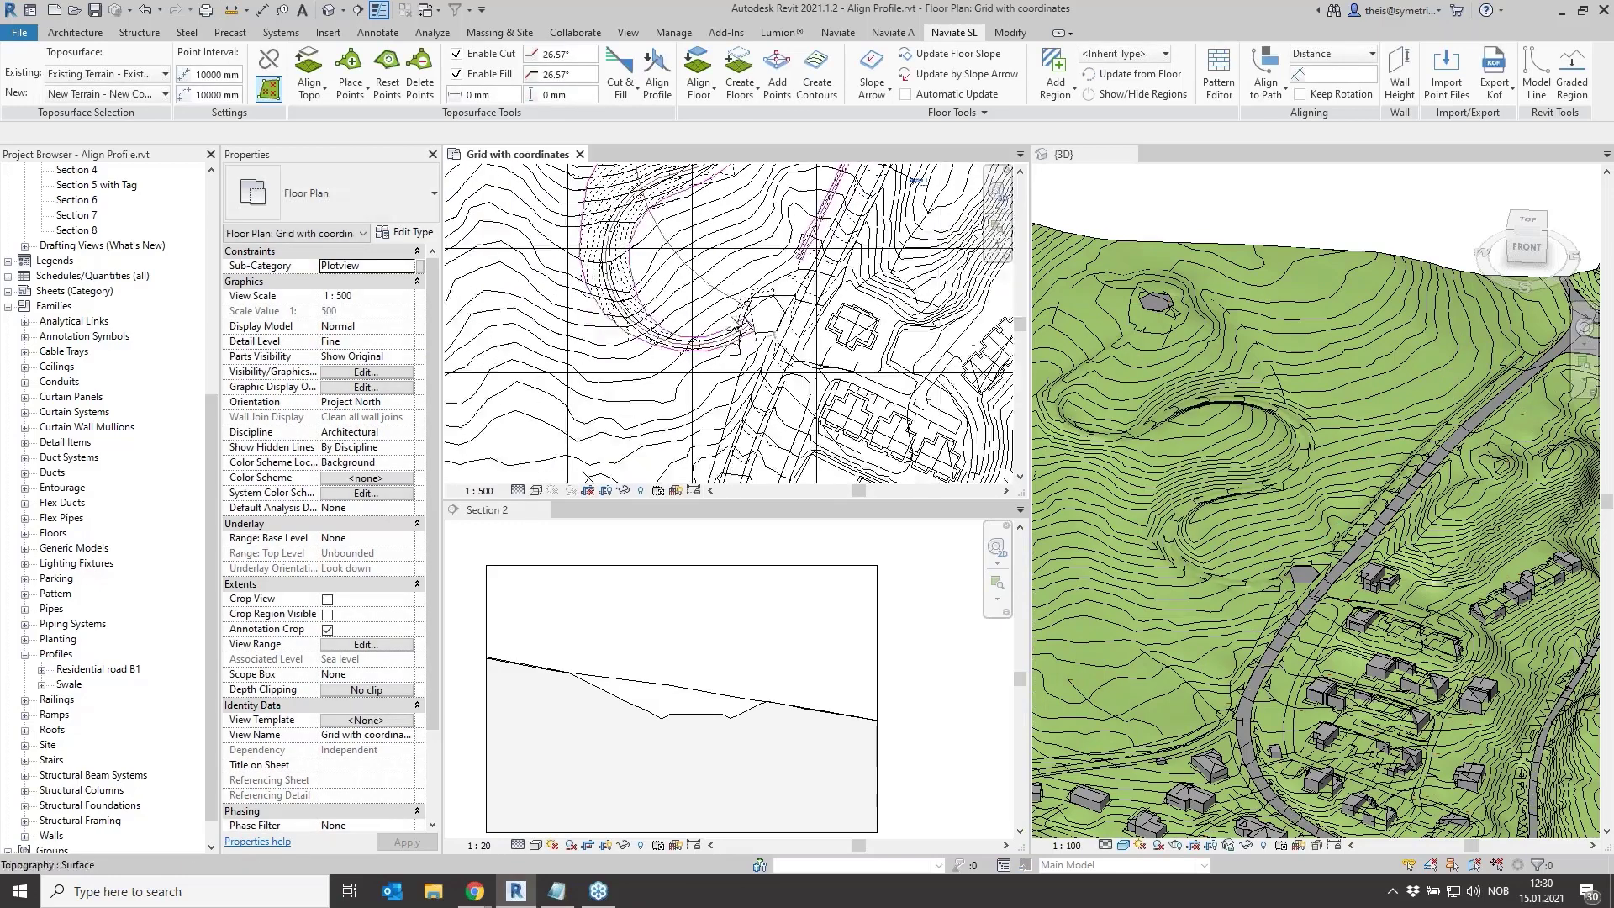
Examine the reshaped terrain along the whole winding route in the plan and in the 3D view
scroll(731, 321, "down", 5)
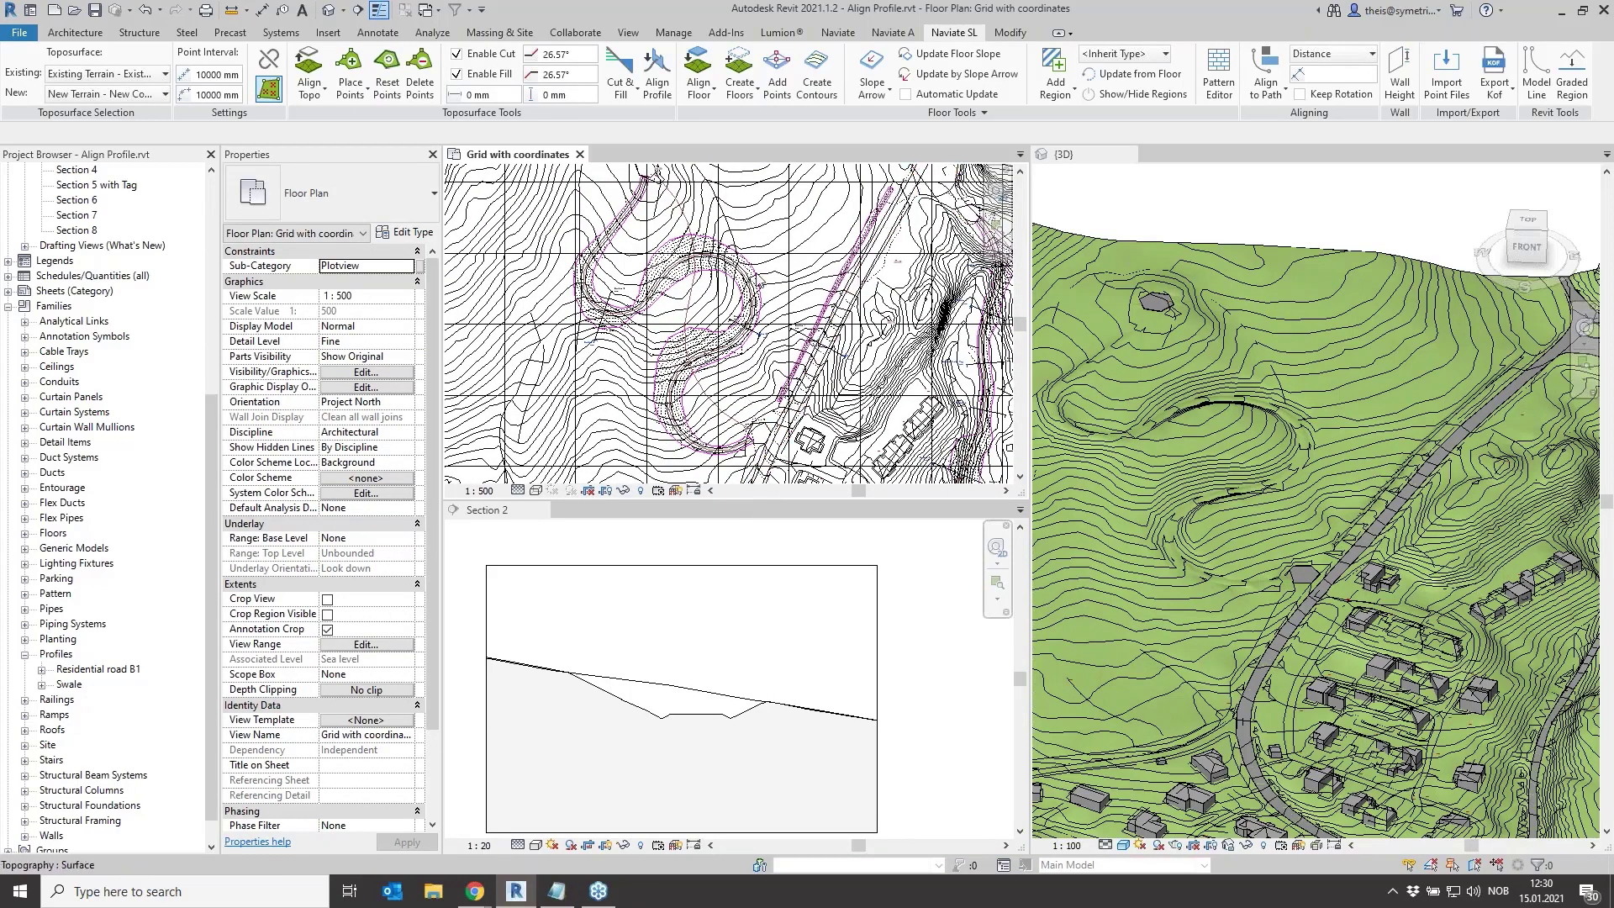
left_click(1221, 447)
scroll(1221, 447, "up", 5)
scroll(737, 412, "up", 3)
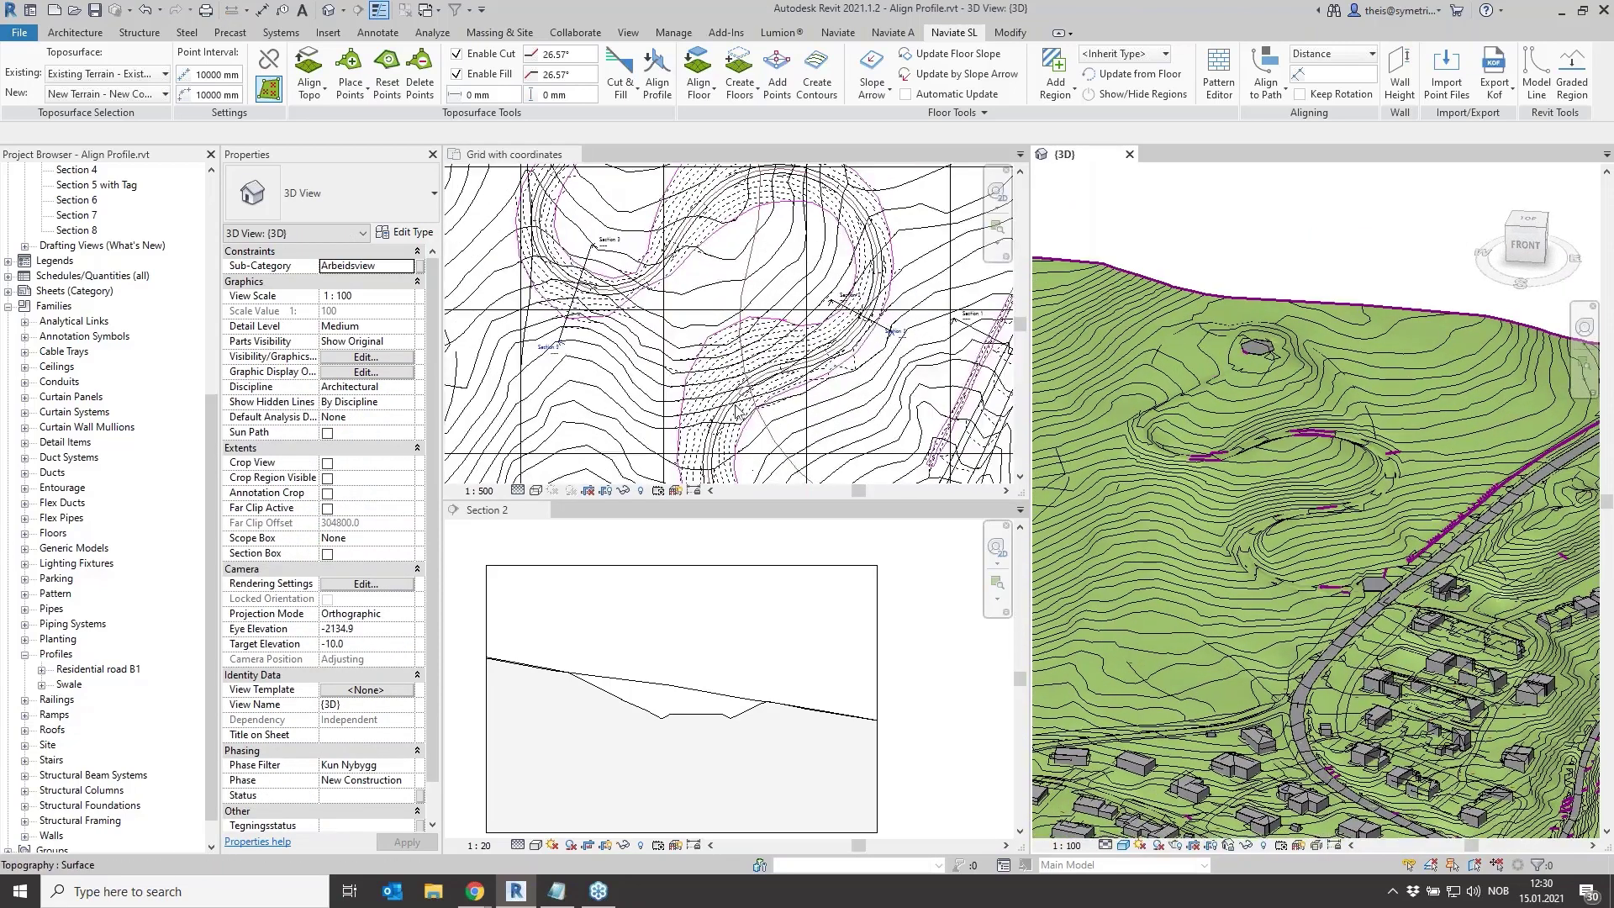
Run Align Floor on the winding route's asphalt floor, aligning it to the terrain with a 150 mm offset and perimeter points only
left_click(735, 409)
scroll(708, 296, "up", 3)
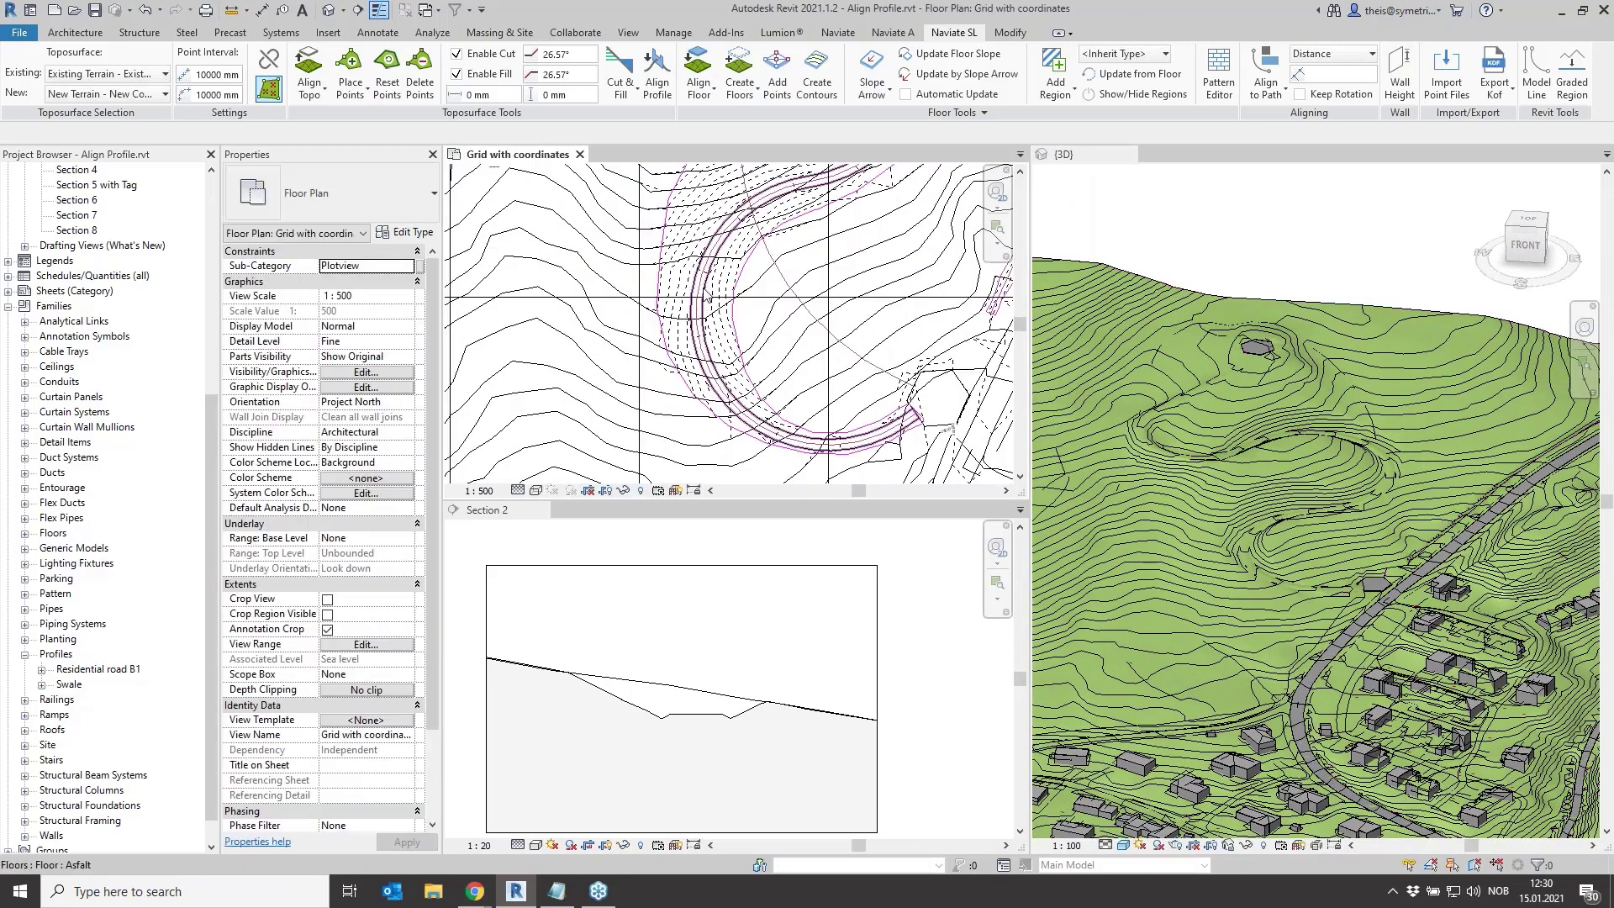
left_click(708, 296)
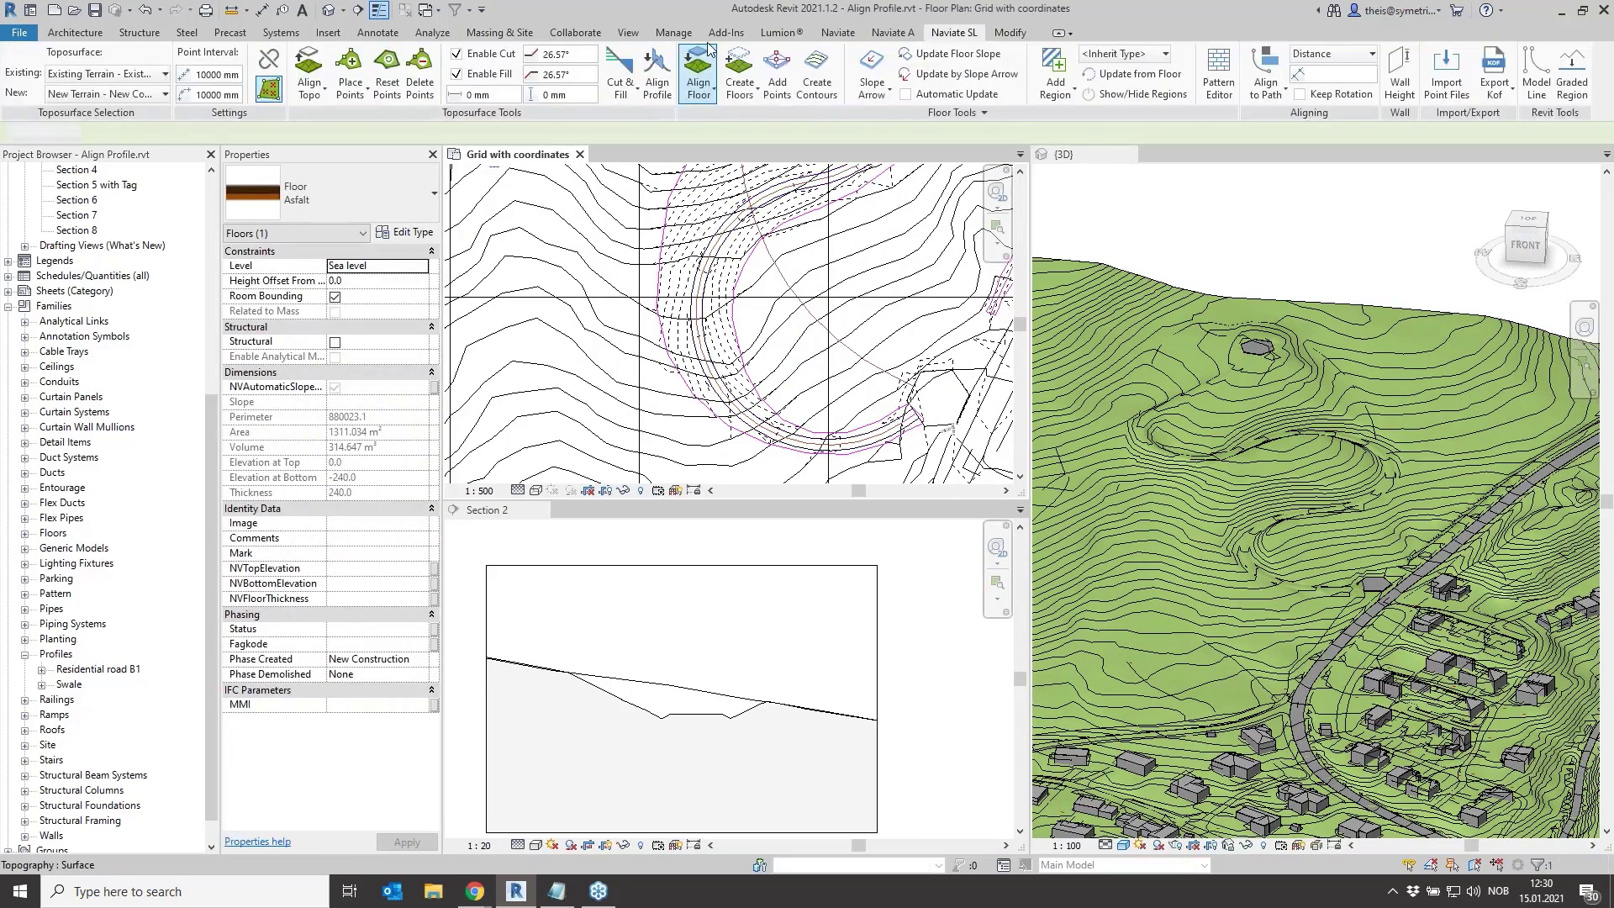
left_click(696, 93)
left_click(740, 121)
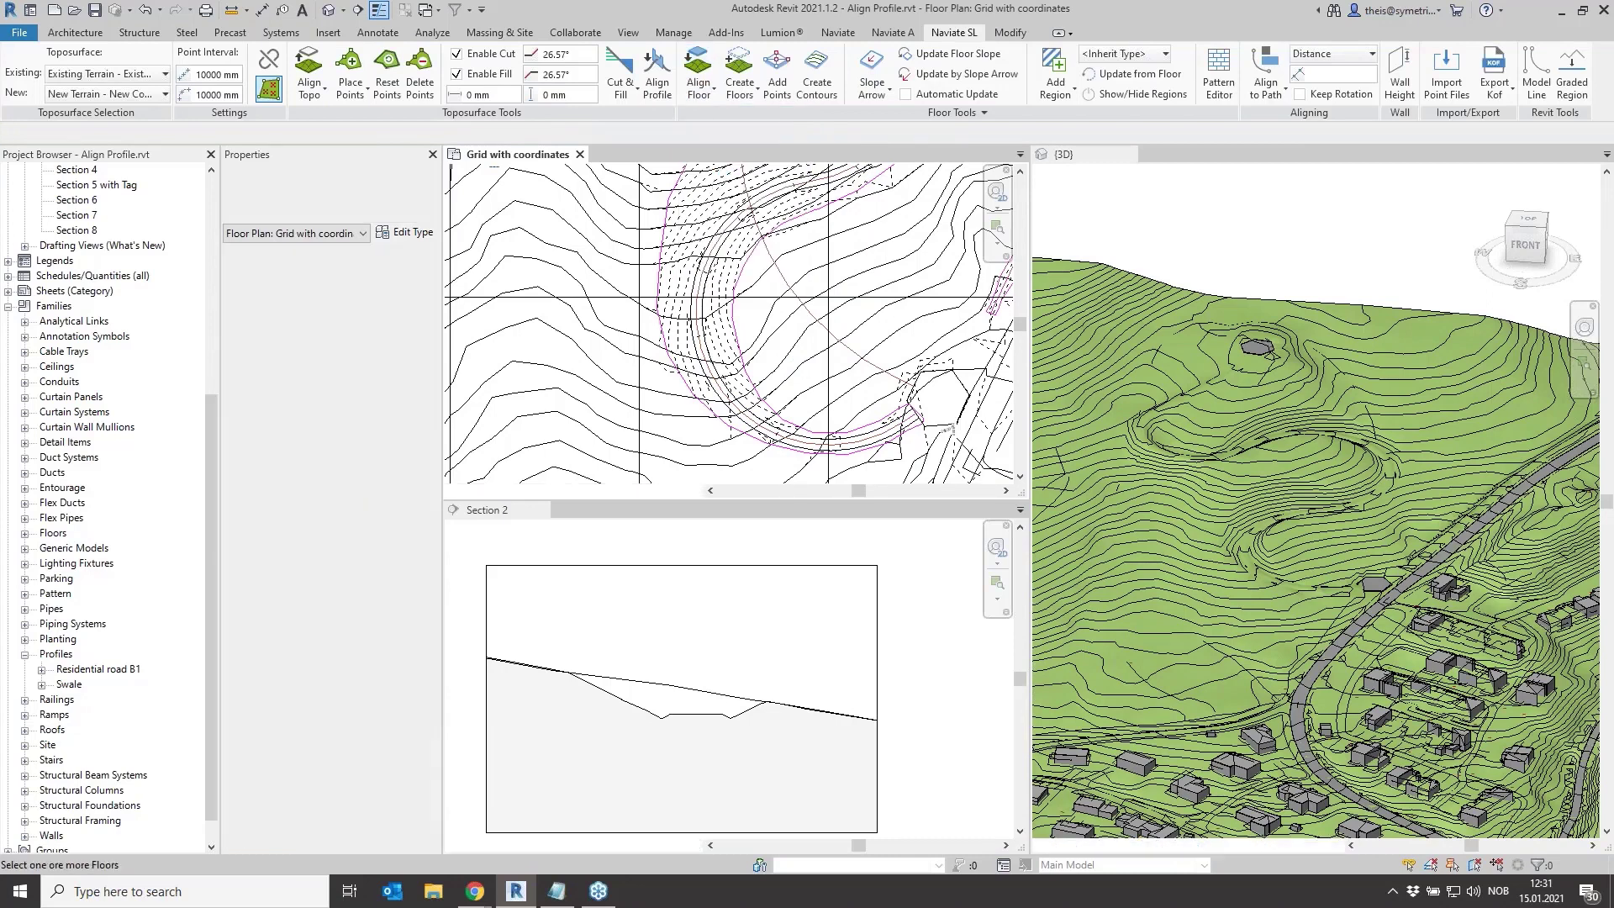
left_click(87, 133)
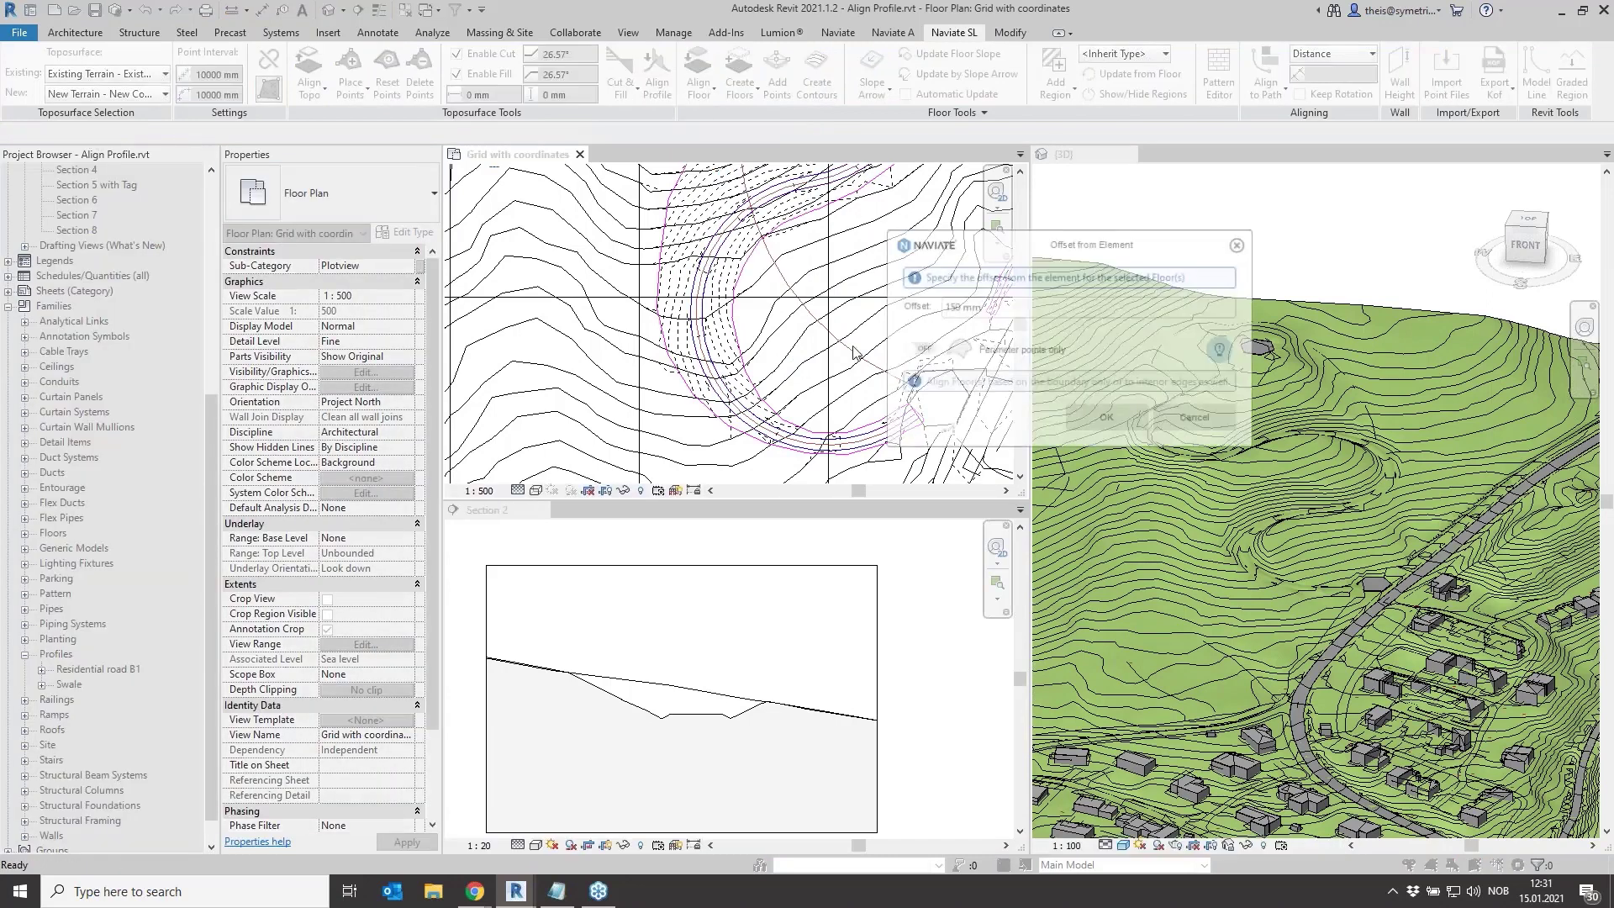
left_click(916, 348)
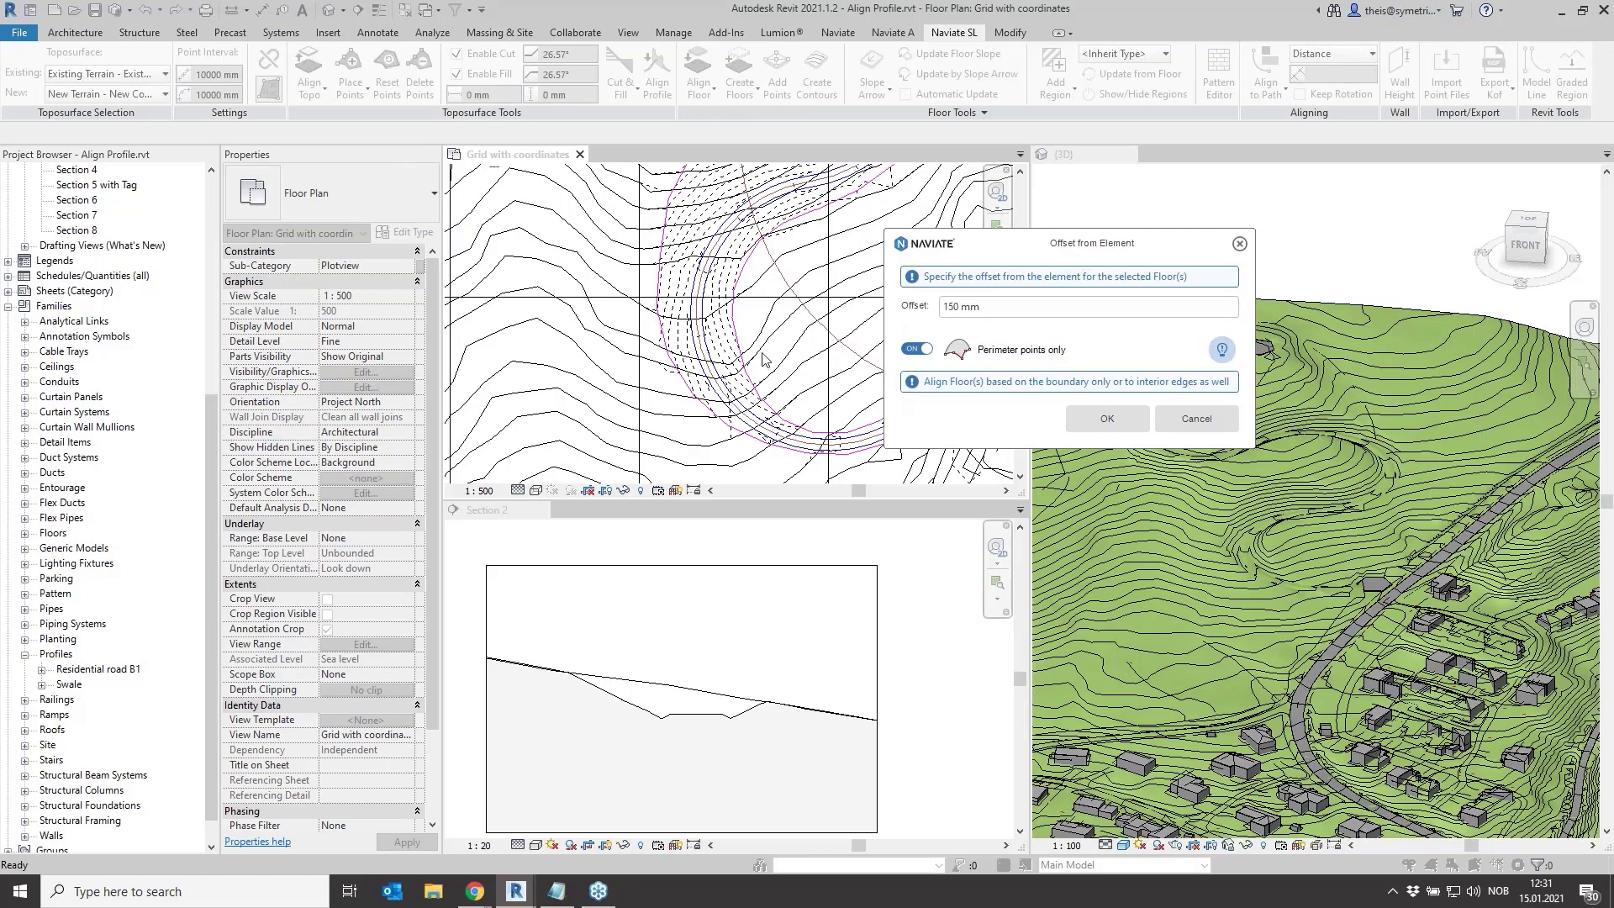
left_click(1108, 418)
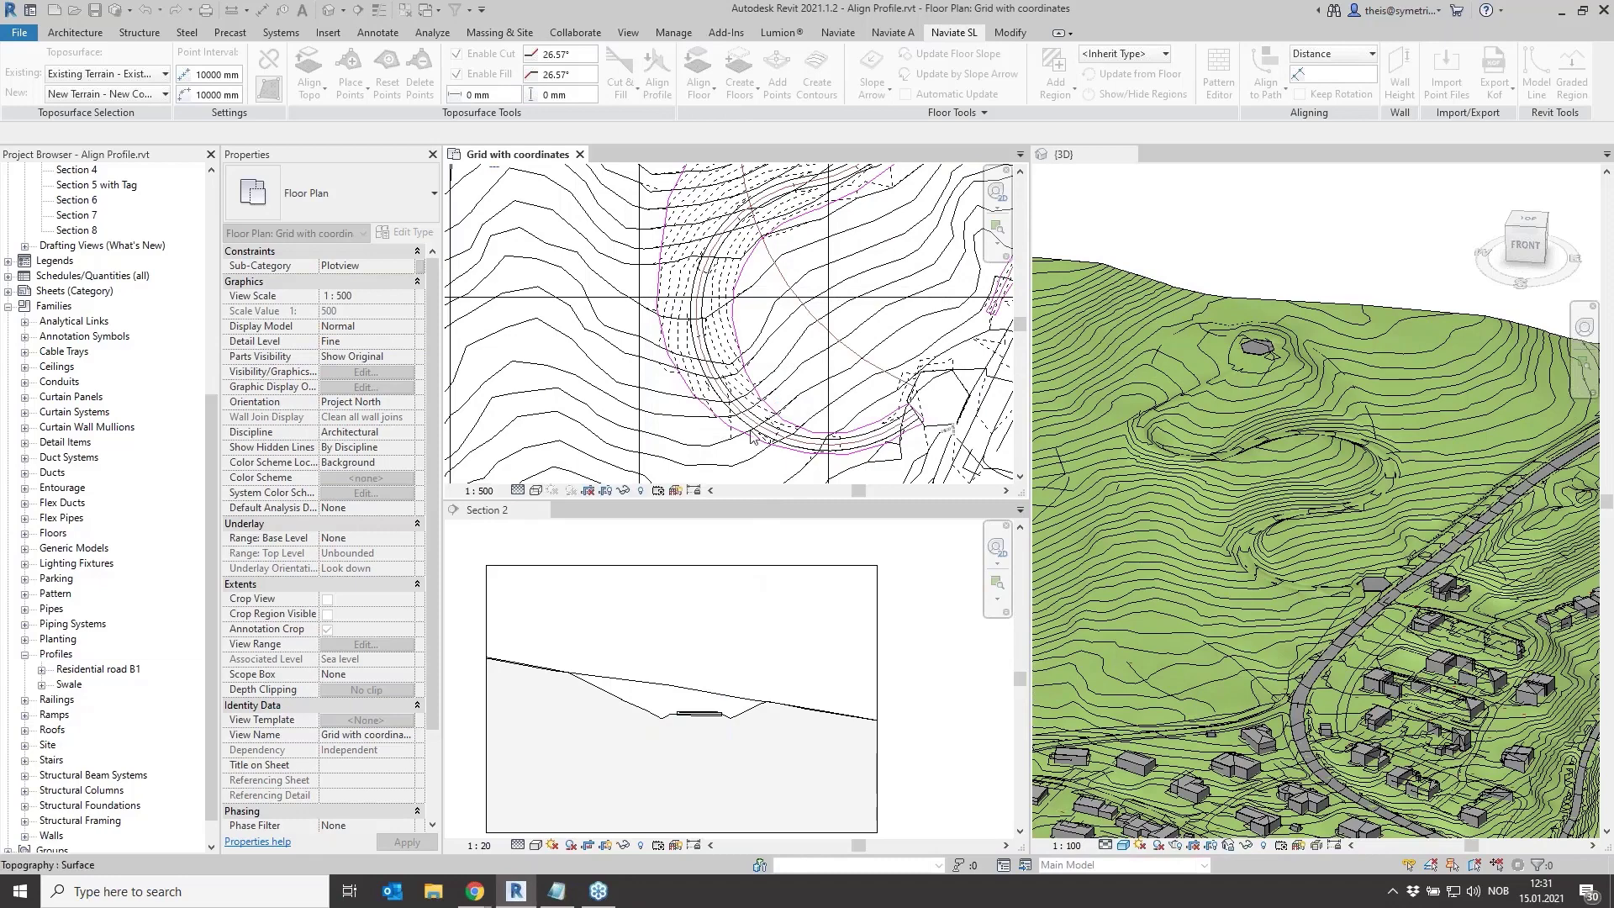
Examine the aligned winding road floor on the terrain in the 3D view
scroll(1300, 536, "up", 3)
left_click(1192, 312)
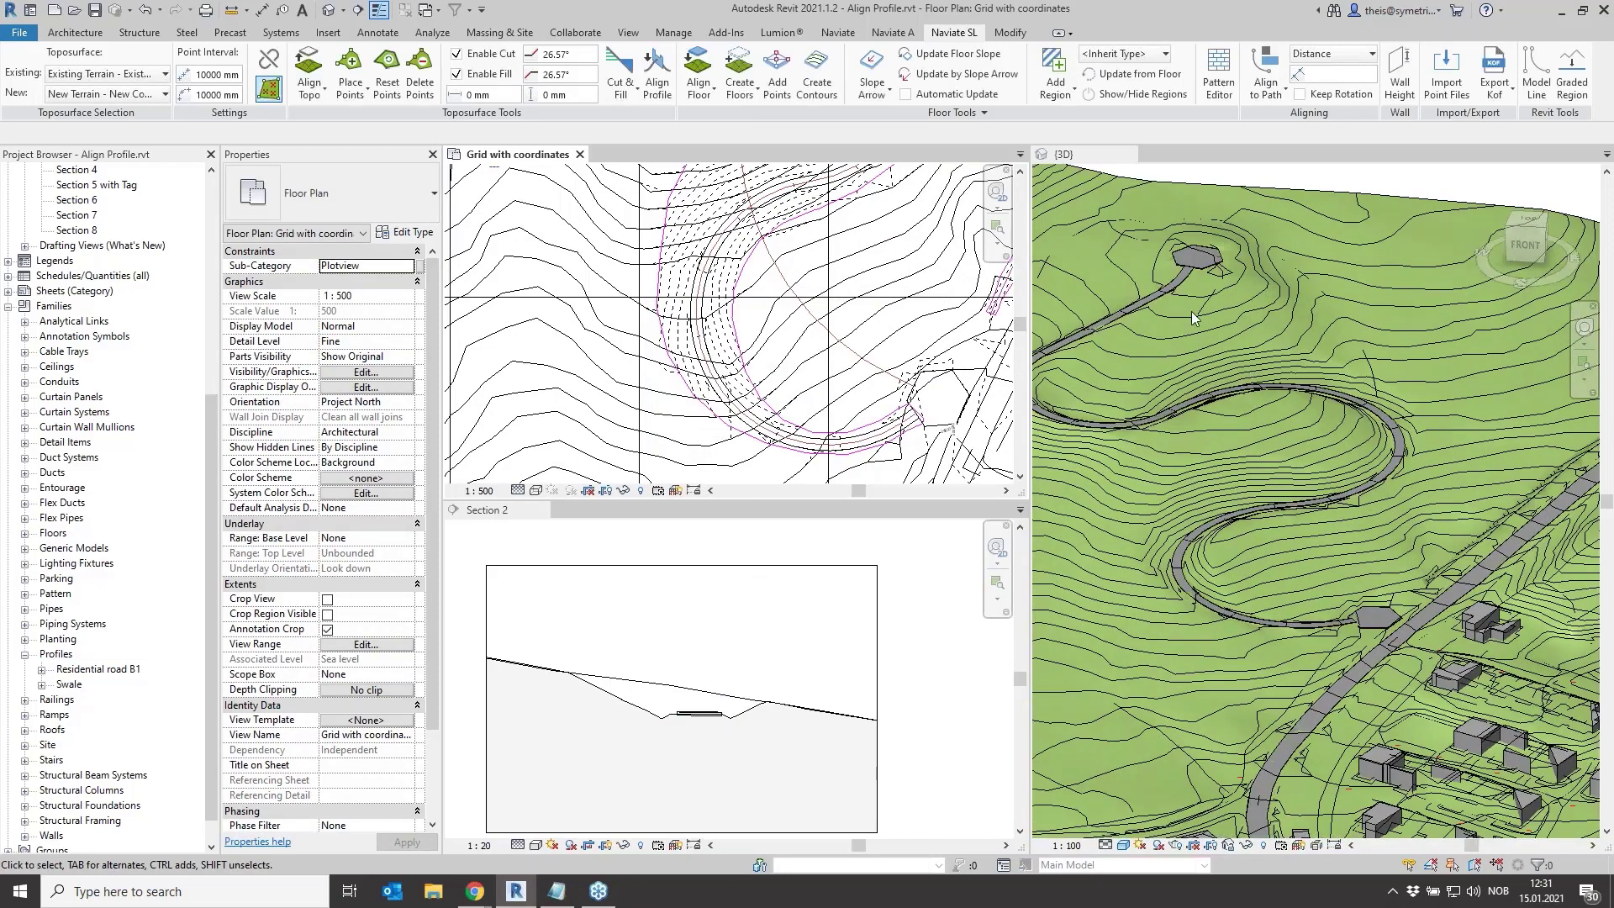
middle_click_drag(1293, 584, 1350, 550)
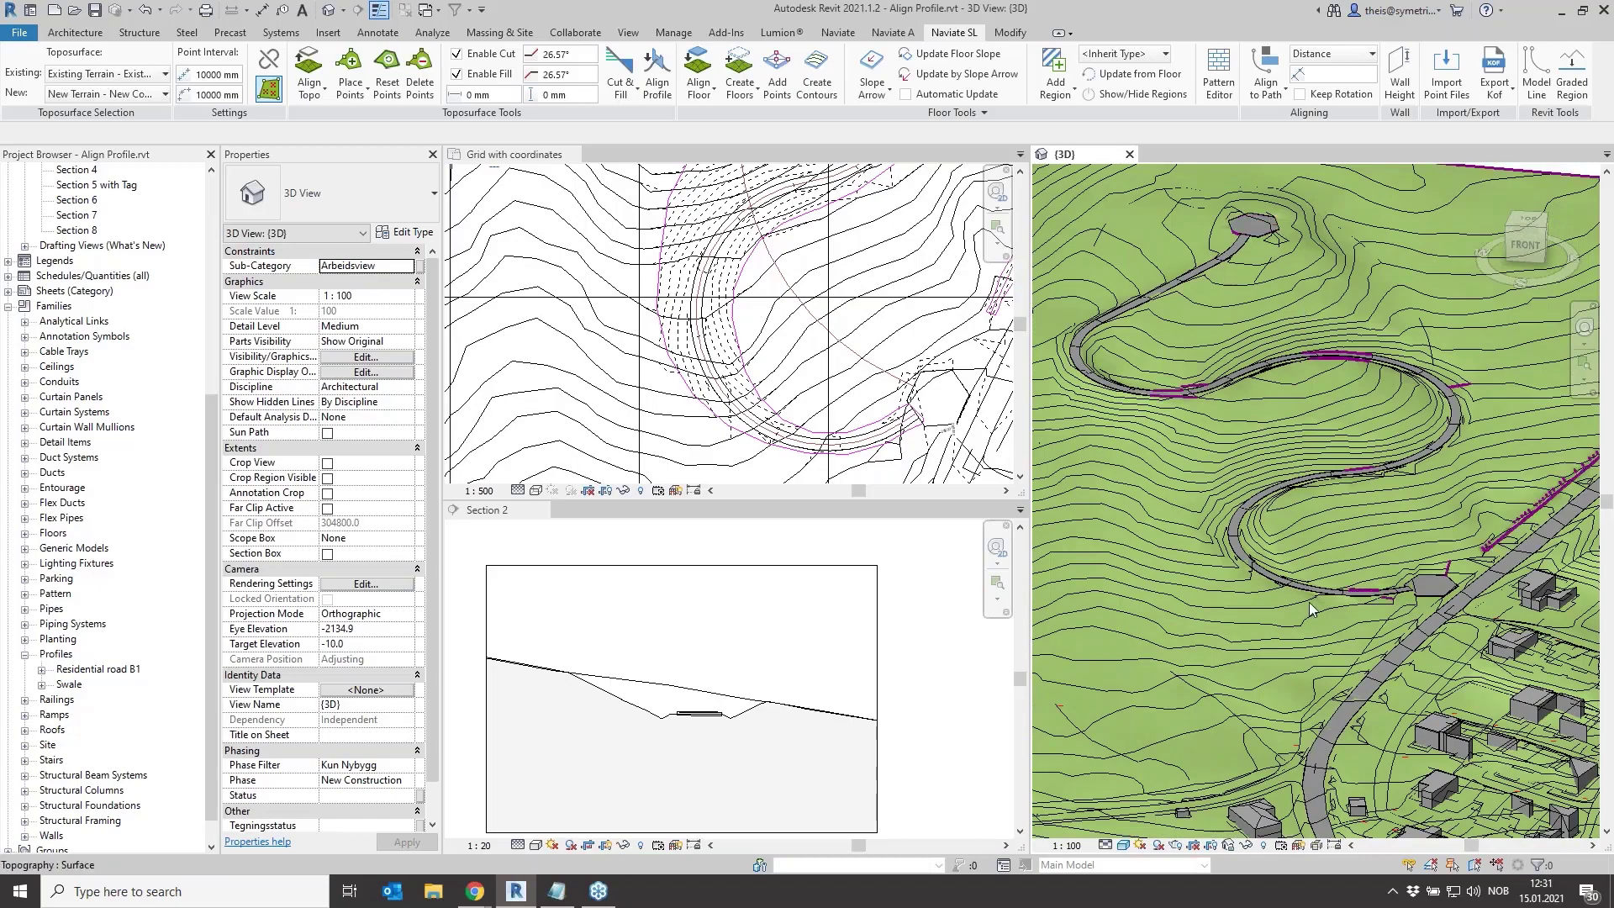
middle_click_drag(1309, 602, 1342, 562, "shift")
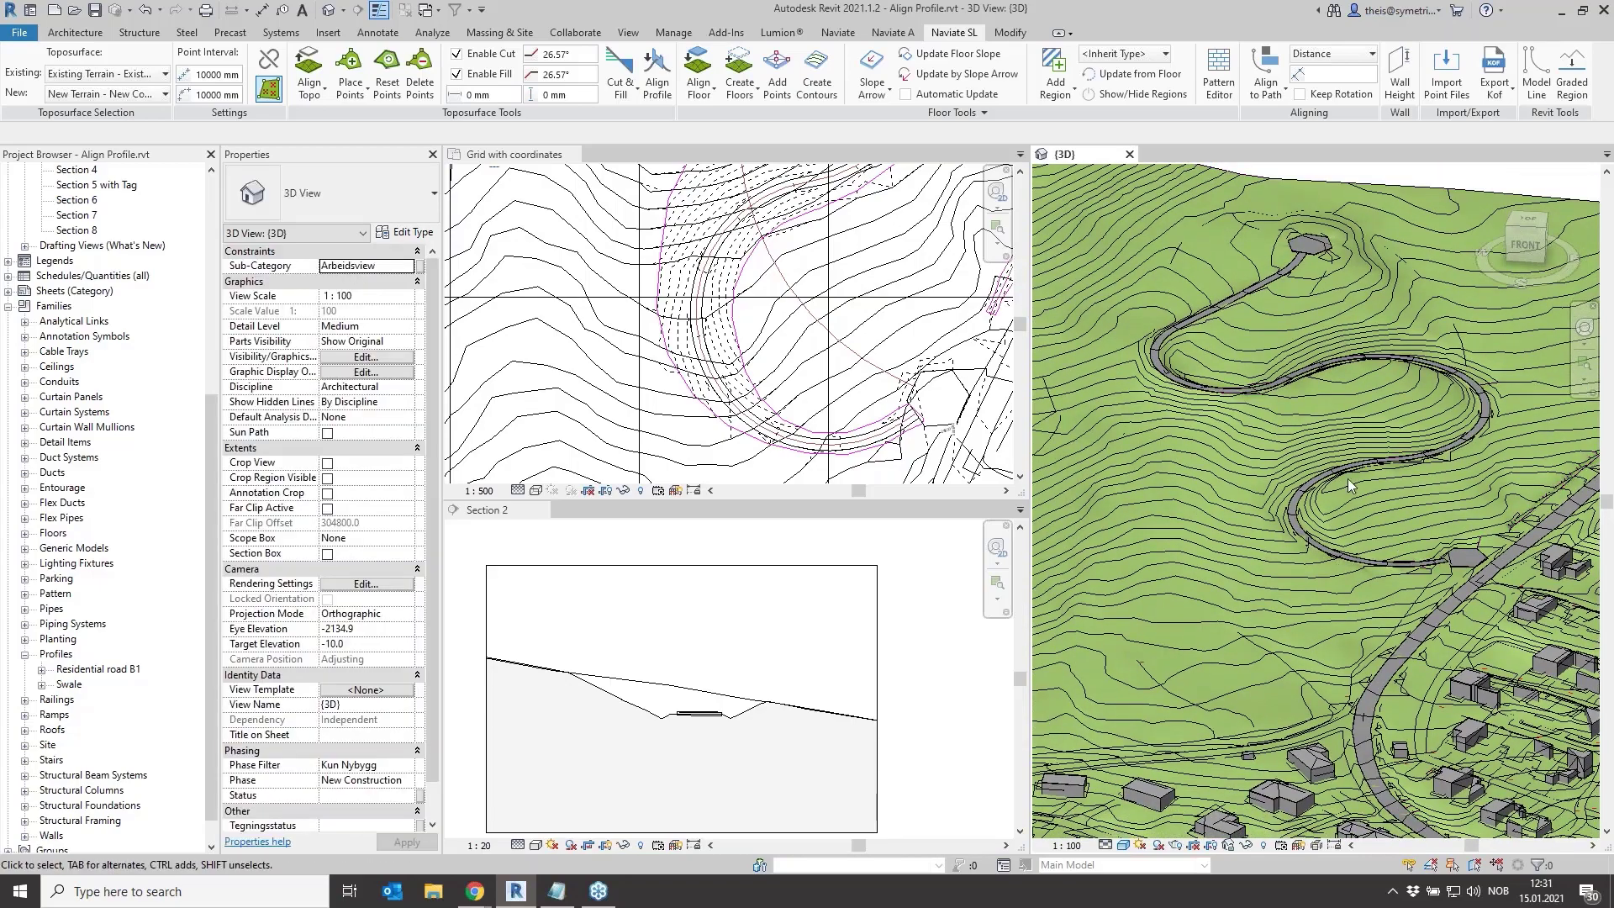
middle_click_drag(1348, 477, 1421, 421, "shift")
Open the Camera 1920x1080 - 1 view and orbit it to look over the whole winding road in perspective
scroll(120, 368, "up", 5)
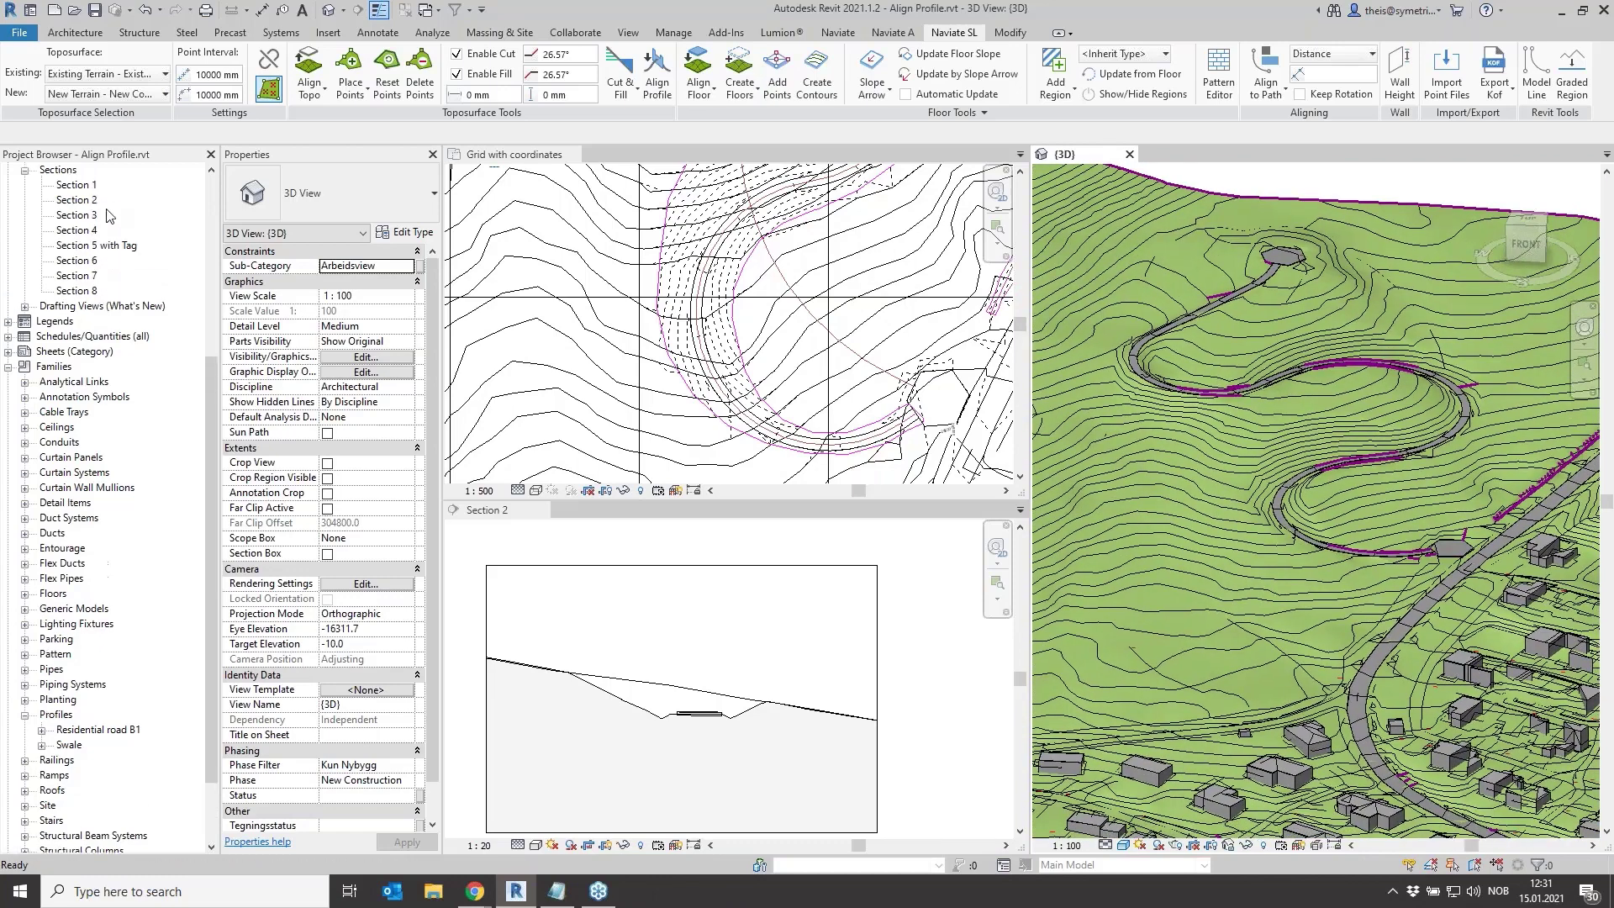
double_click(118, 352)
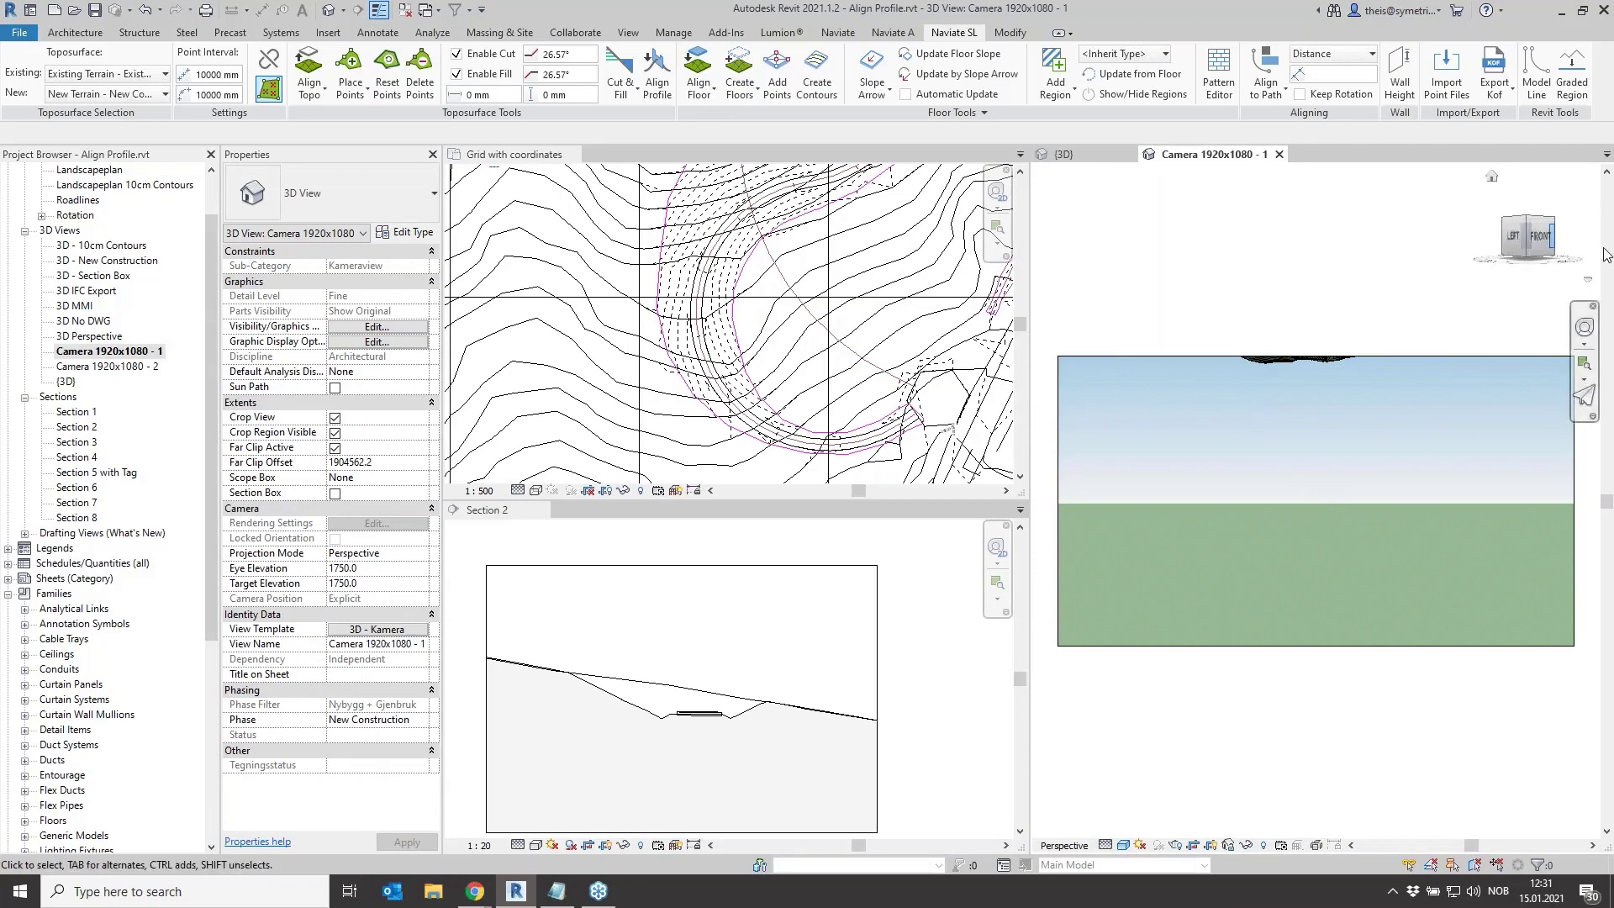
left_click(1585, 328)
left_click_drag(1349, 539, 1320, 801)
scroll(1326, 610, "up", 3)
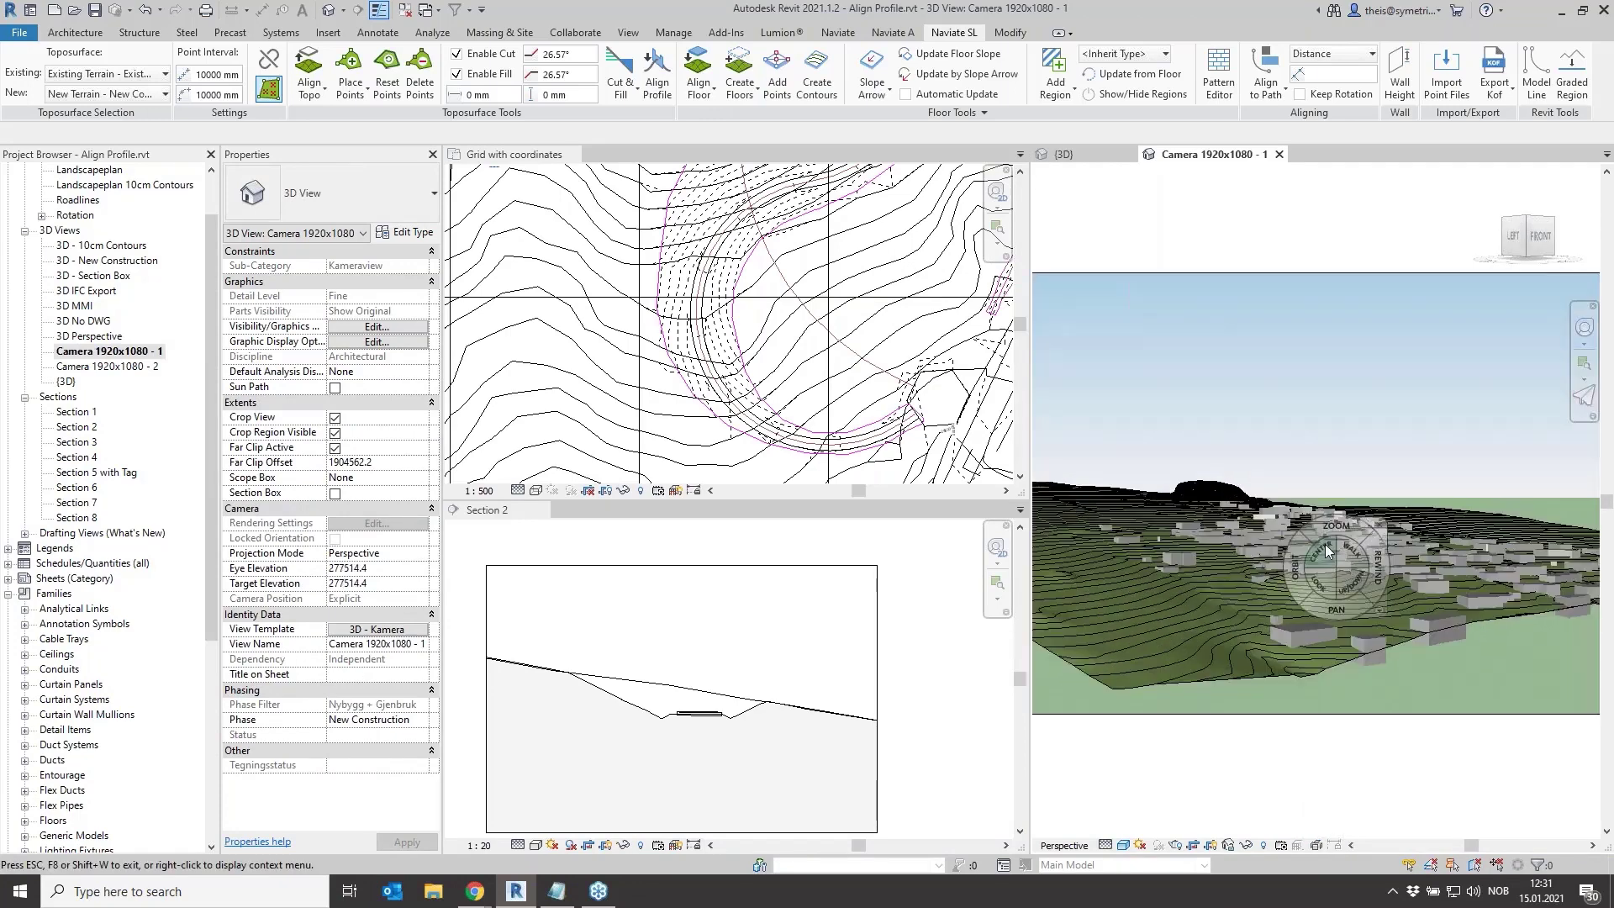
left_click_drag(1297, 590, 1177, 652)
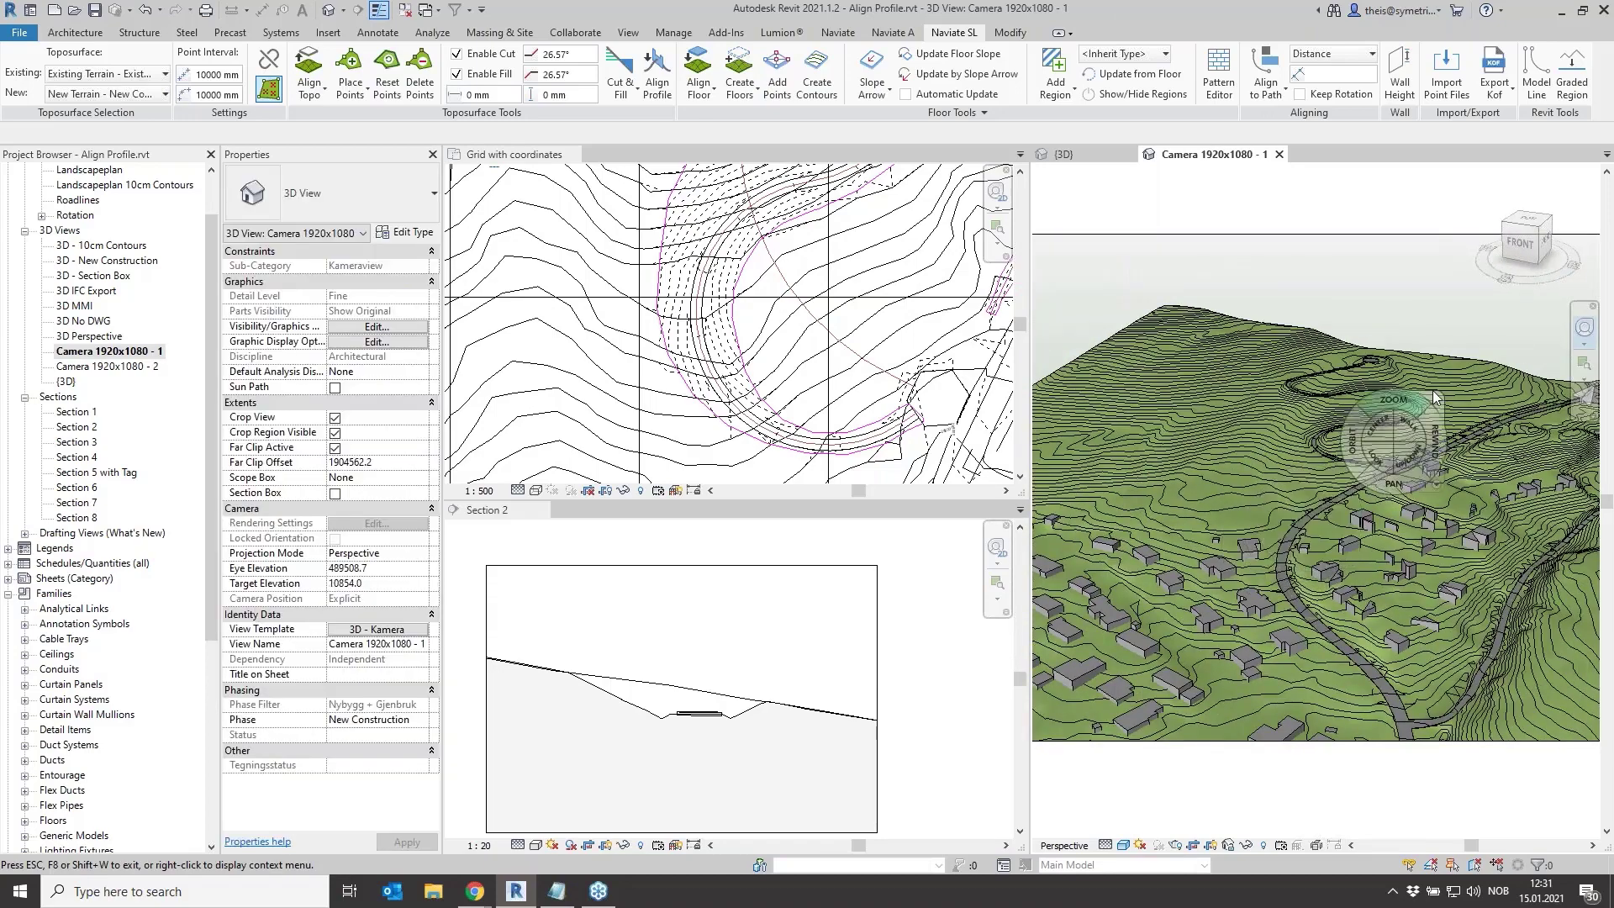
scroll(1379, 471, "up", 4)
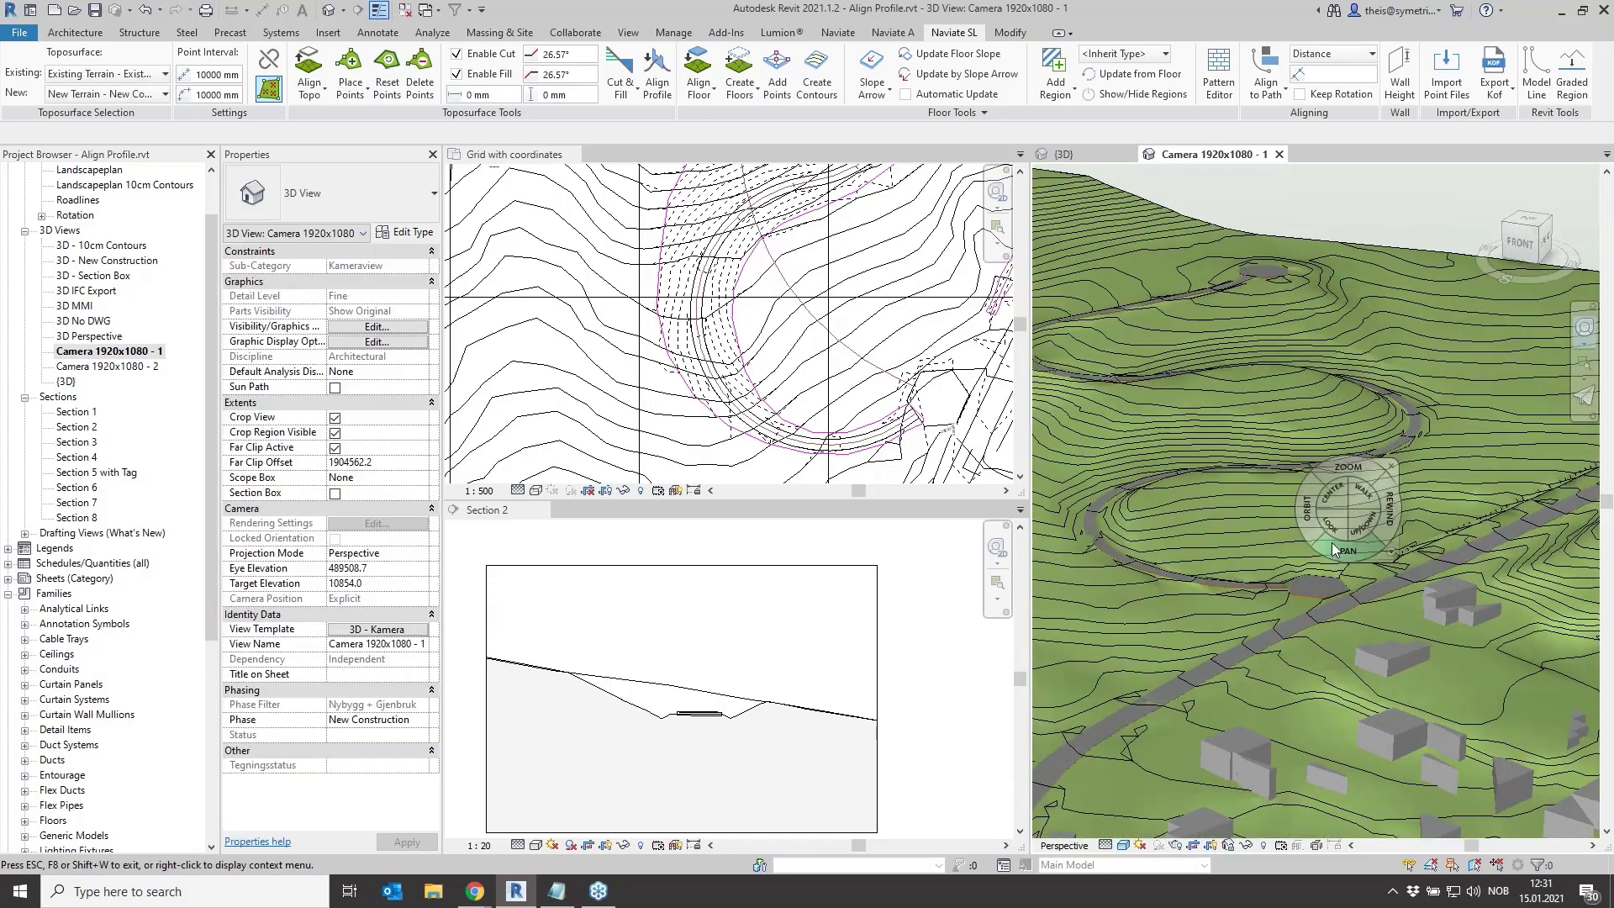
mouse_move(1311, 518)
left_mouse_down()
mouse_move(1268, 542)
mouse_move(1300, 559)
mouse_move(1302, 504)
left_mouse_up()
scroll(846, 380, "down", 5)
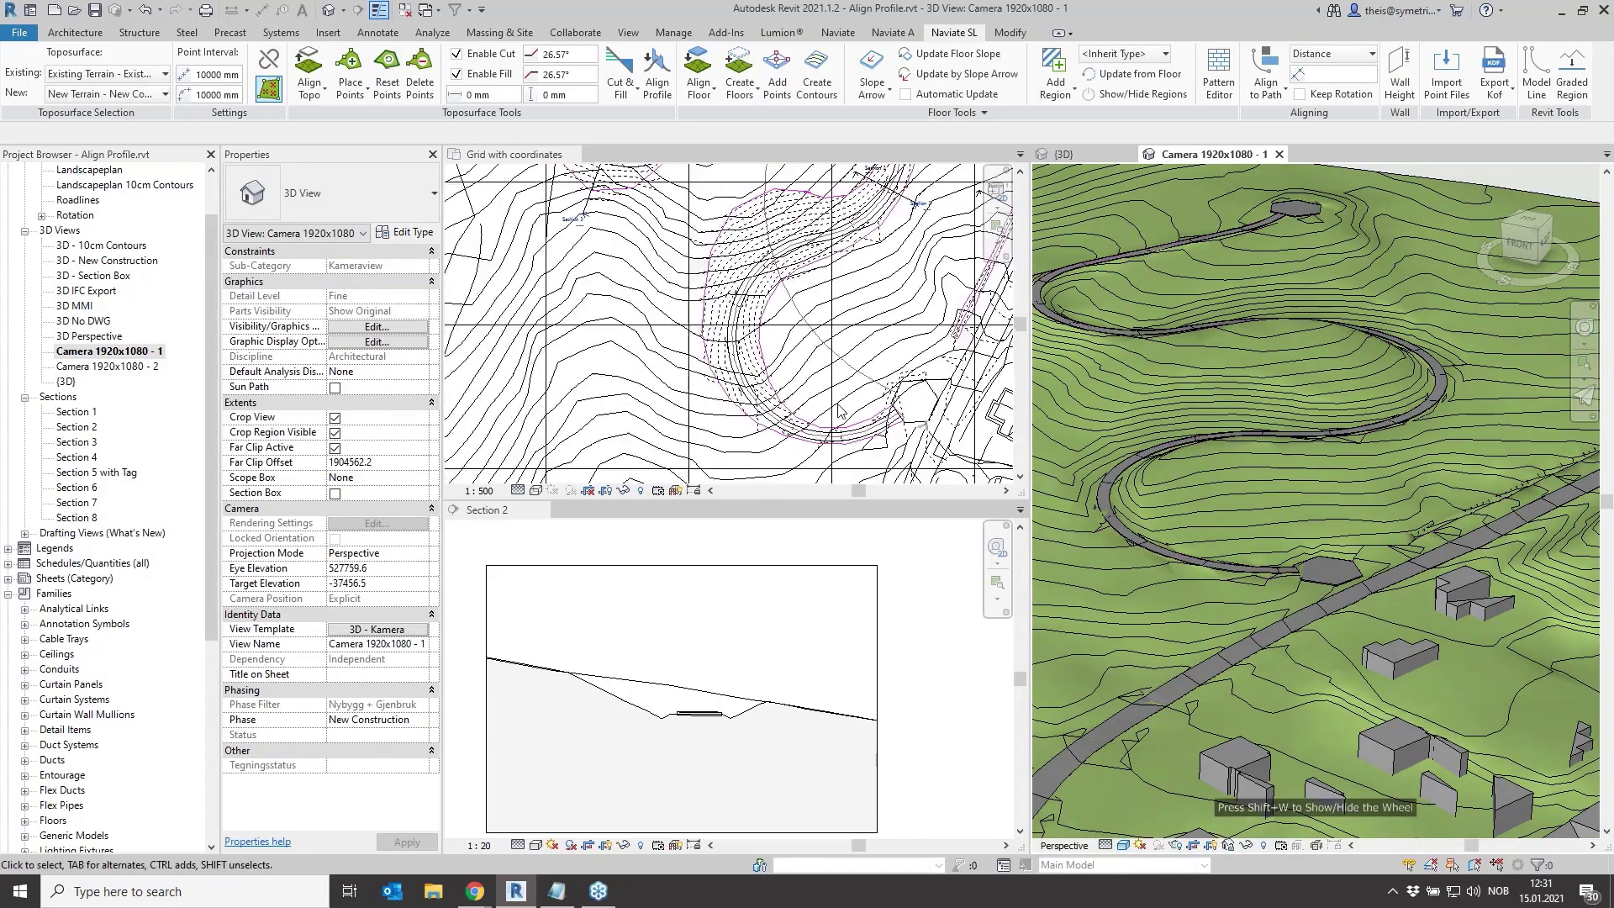
Check the aligned floor against the road profile in the plan and in the Section 2 view
left_click(846, 380)
scroll(846, 380, "up", 4)
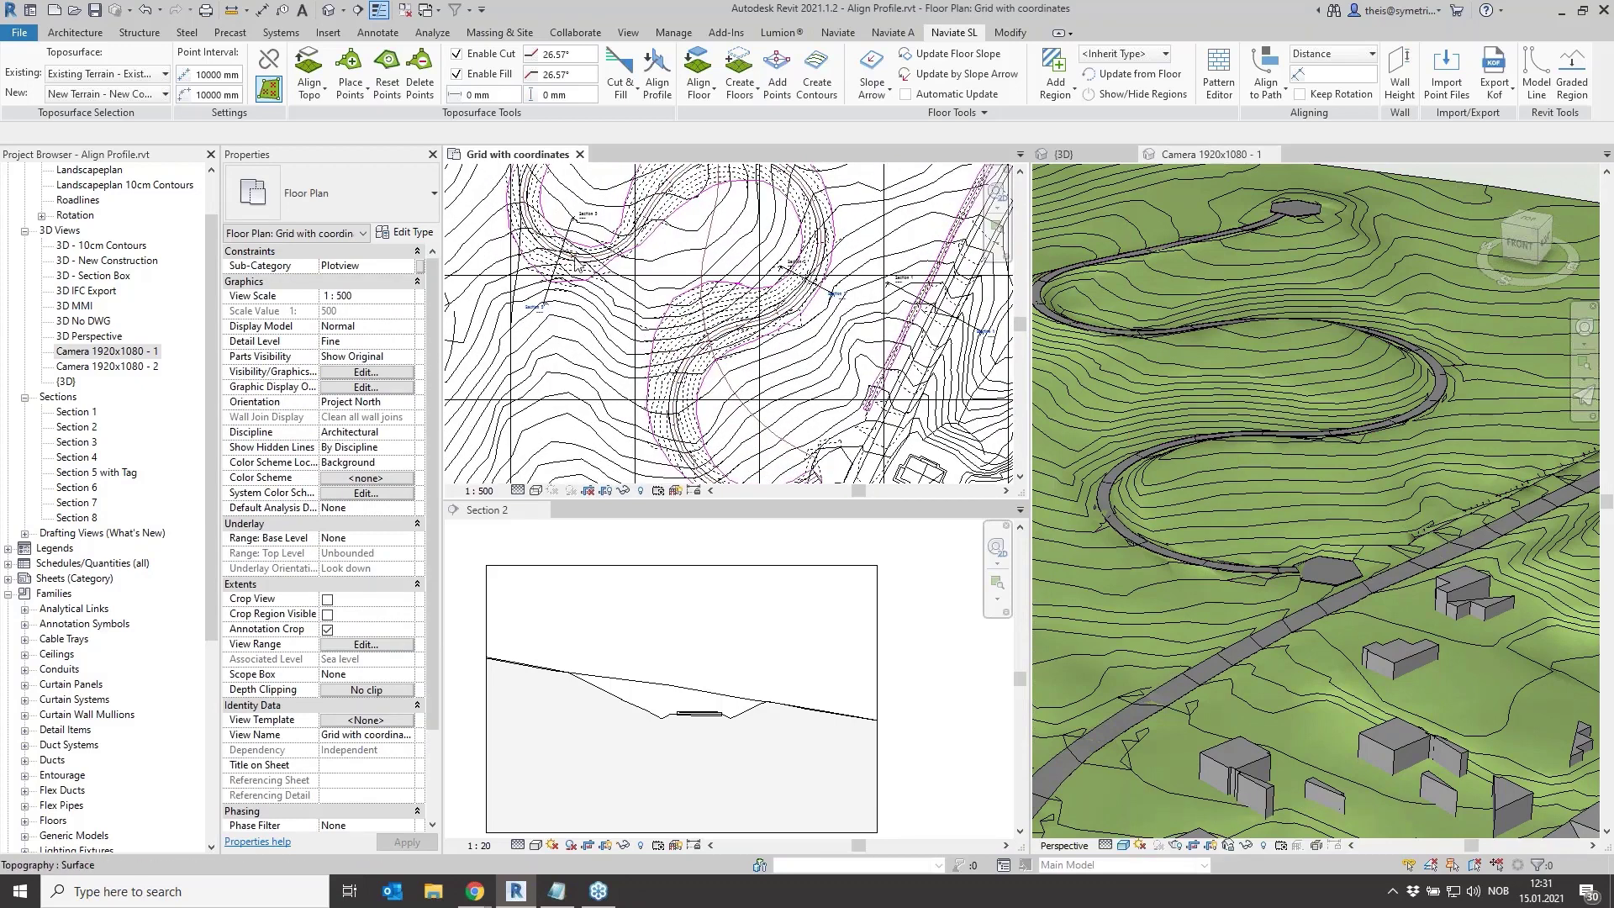
scroll(695, 736, "up", 3)
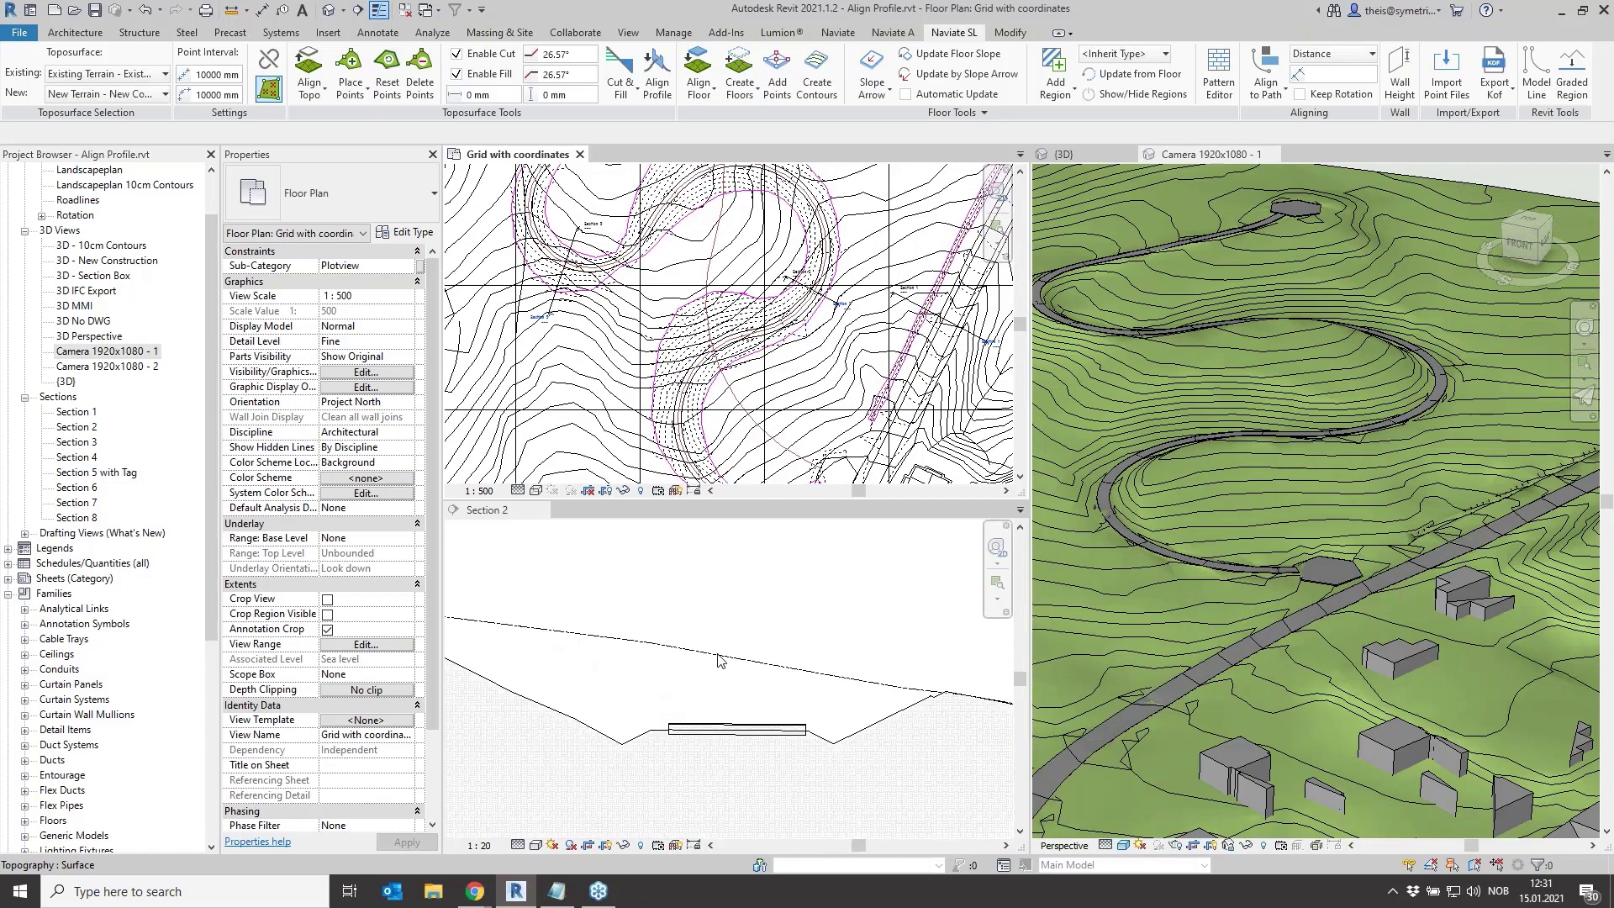
scroll(717, 660, "down", 2)
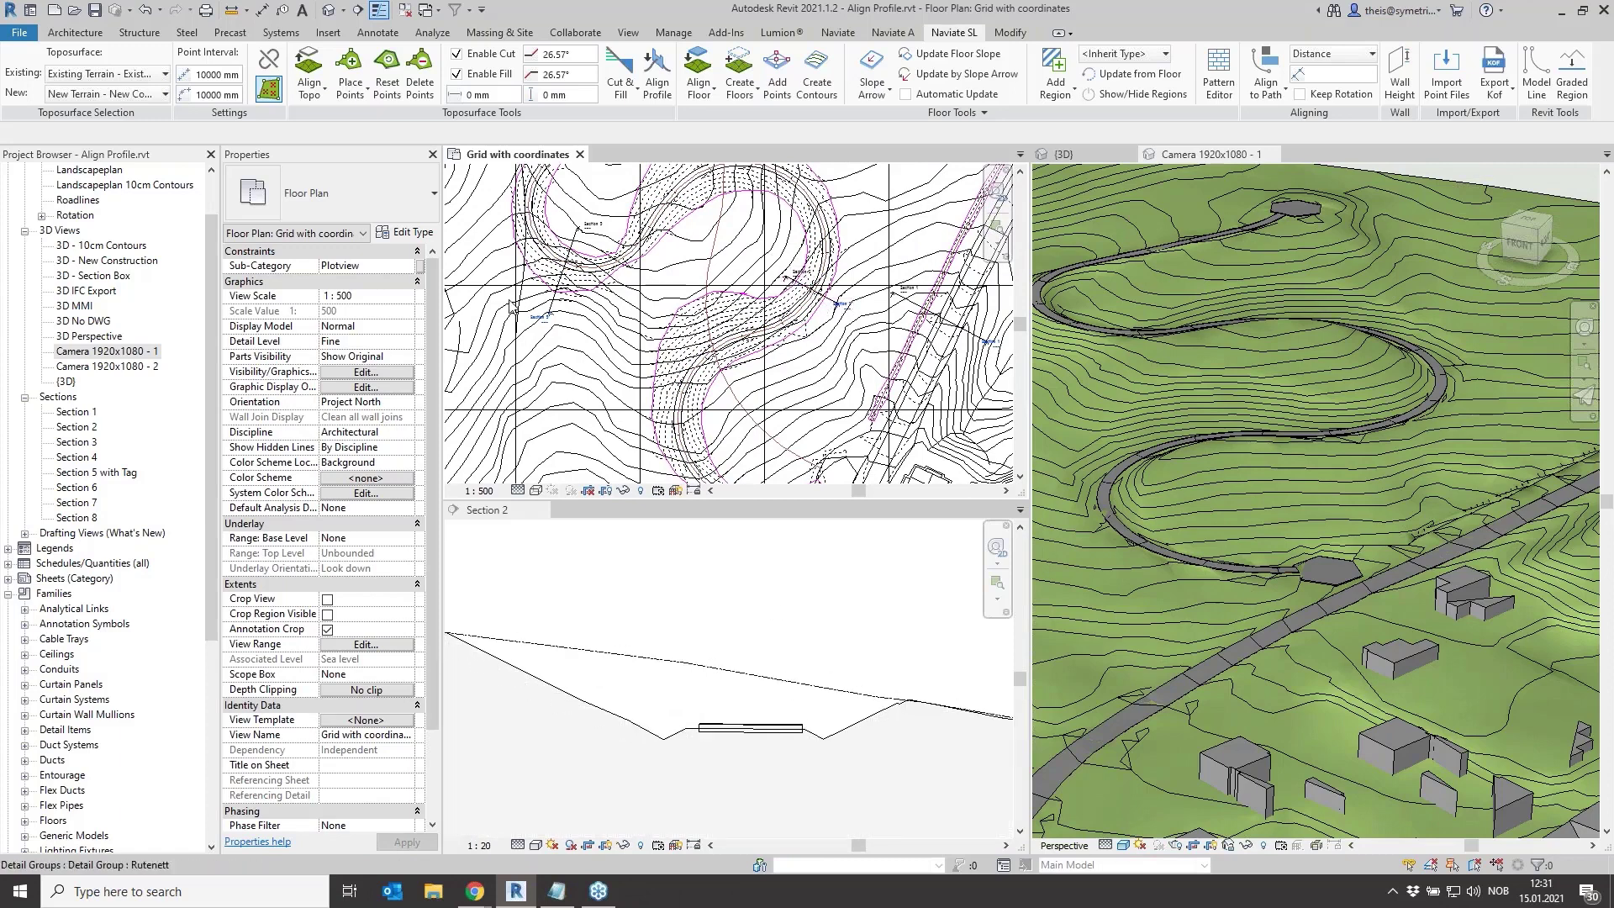
left_click(749, 739)
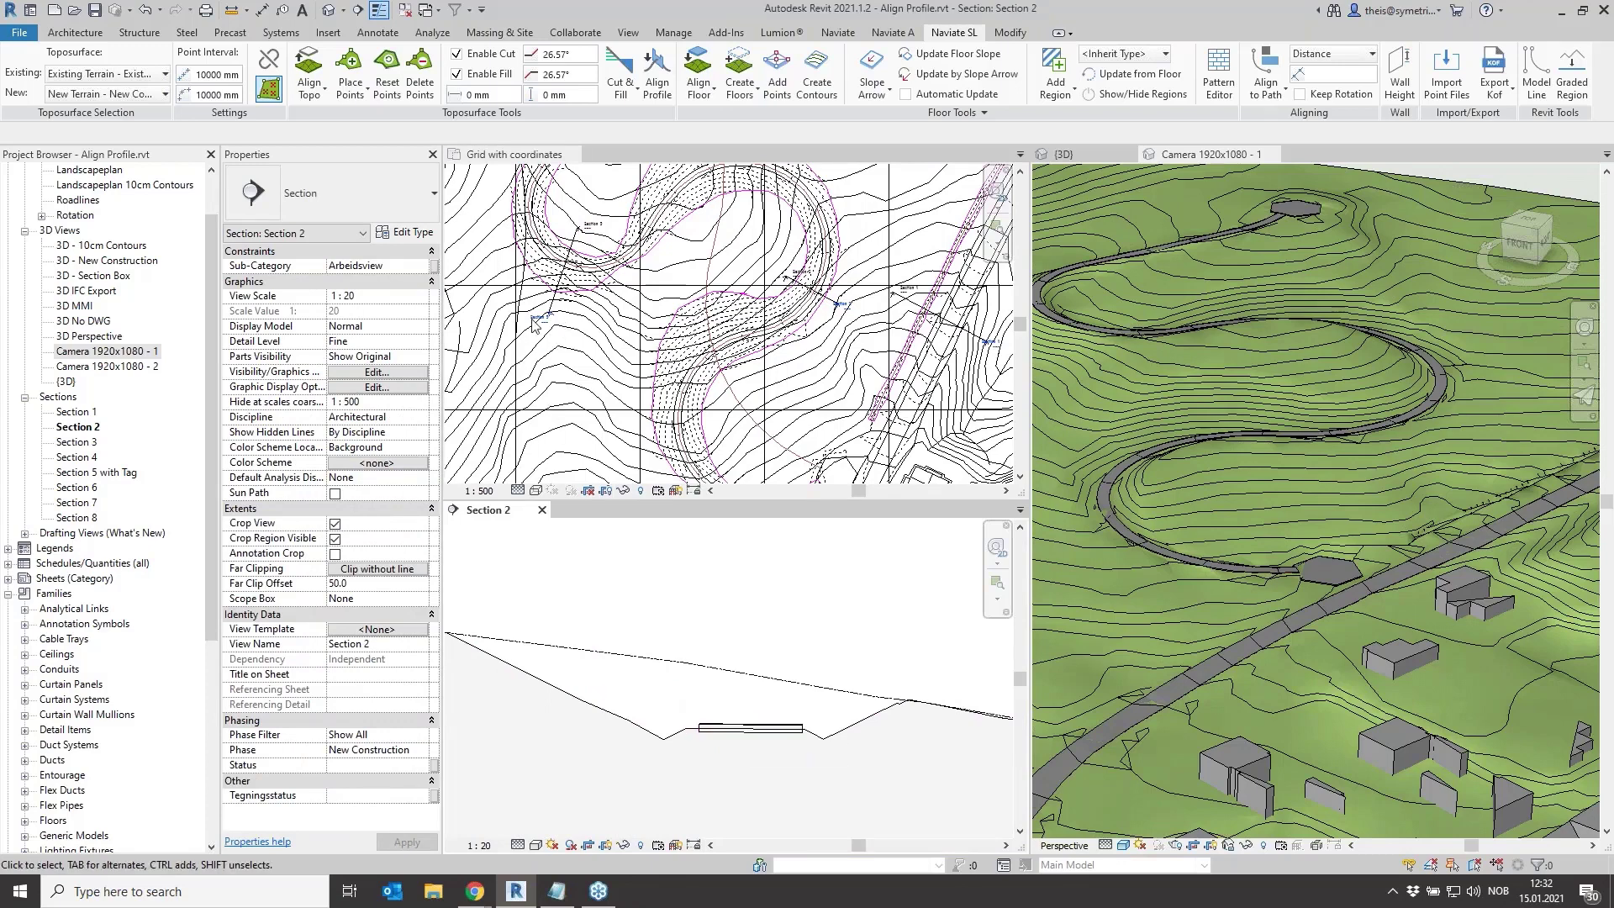
Open the Section 3 view and check how the road floor sits on the shaped terrain
left_click(74, 443)
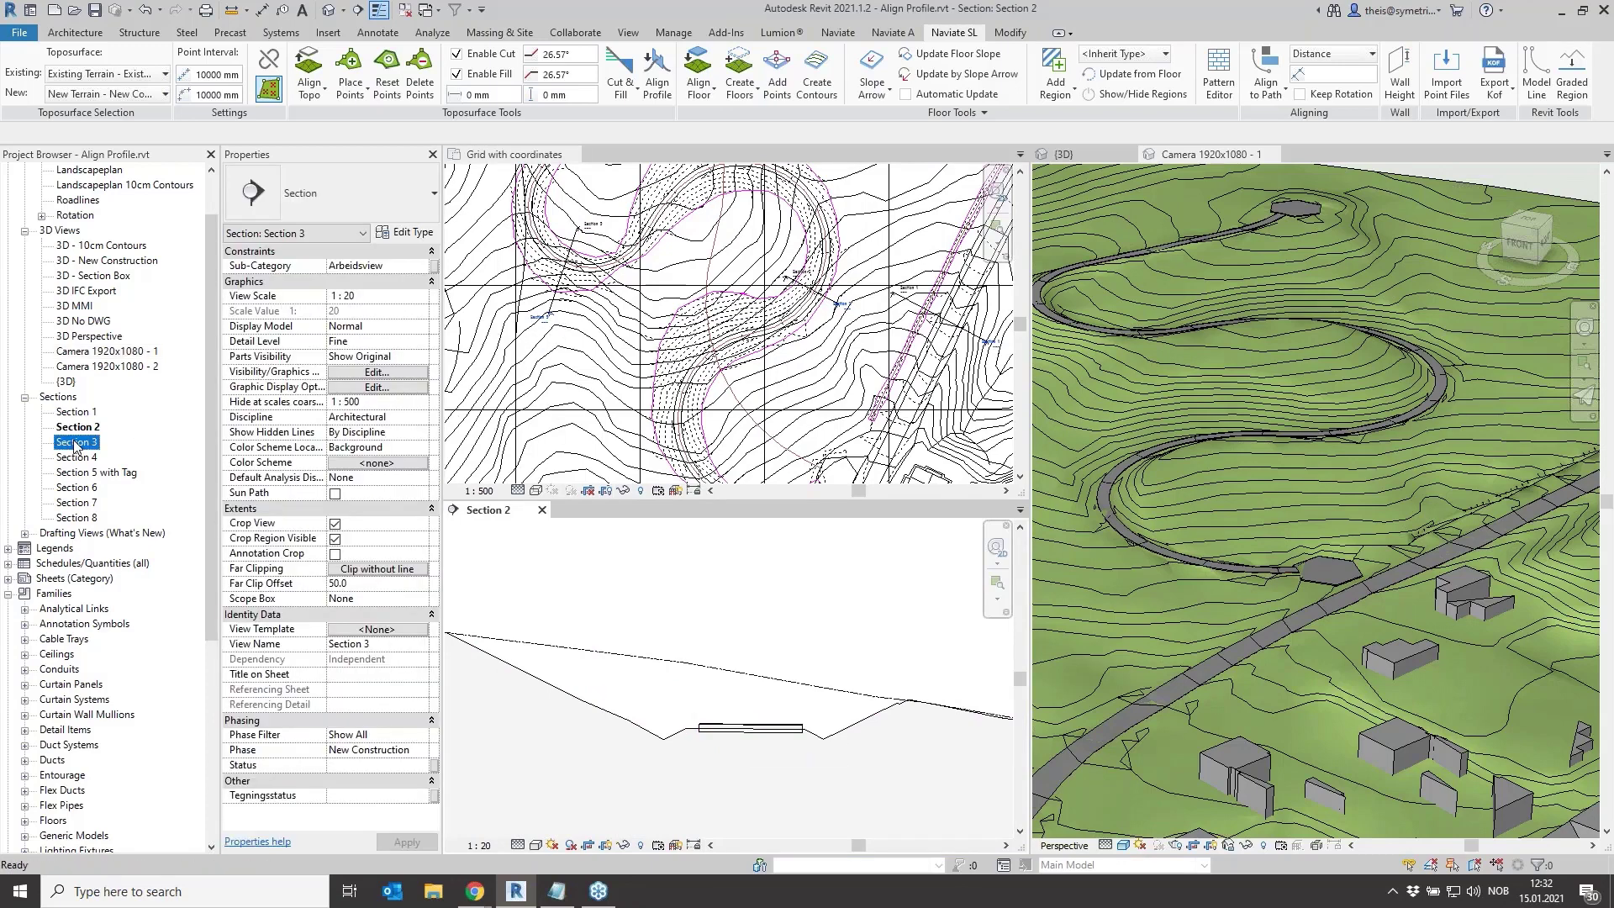
double_click(76, 442)
scroll(753, 636, "up", 2)
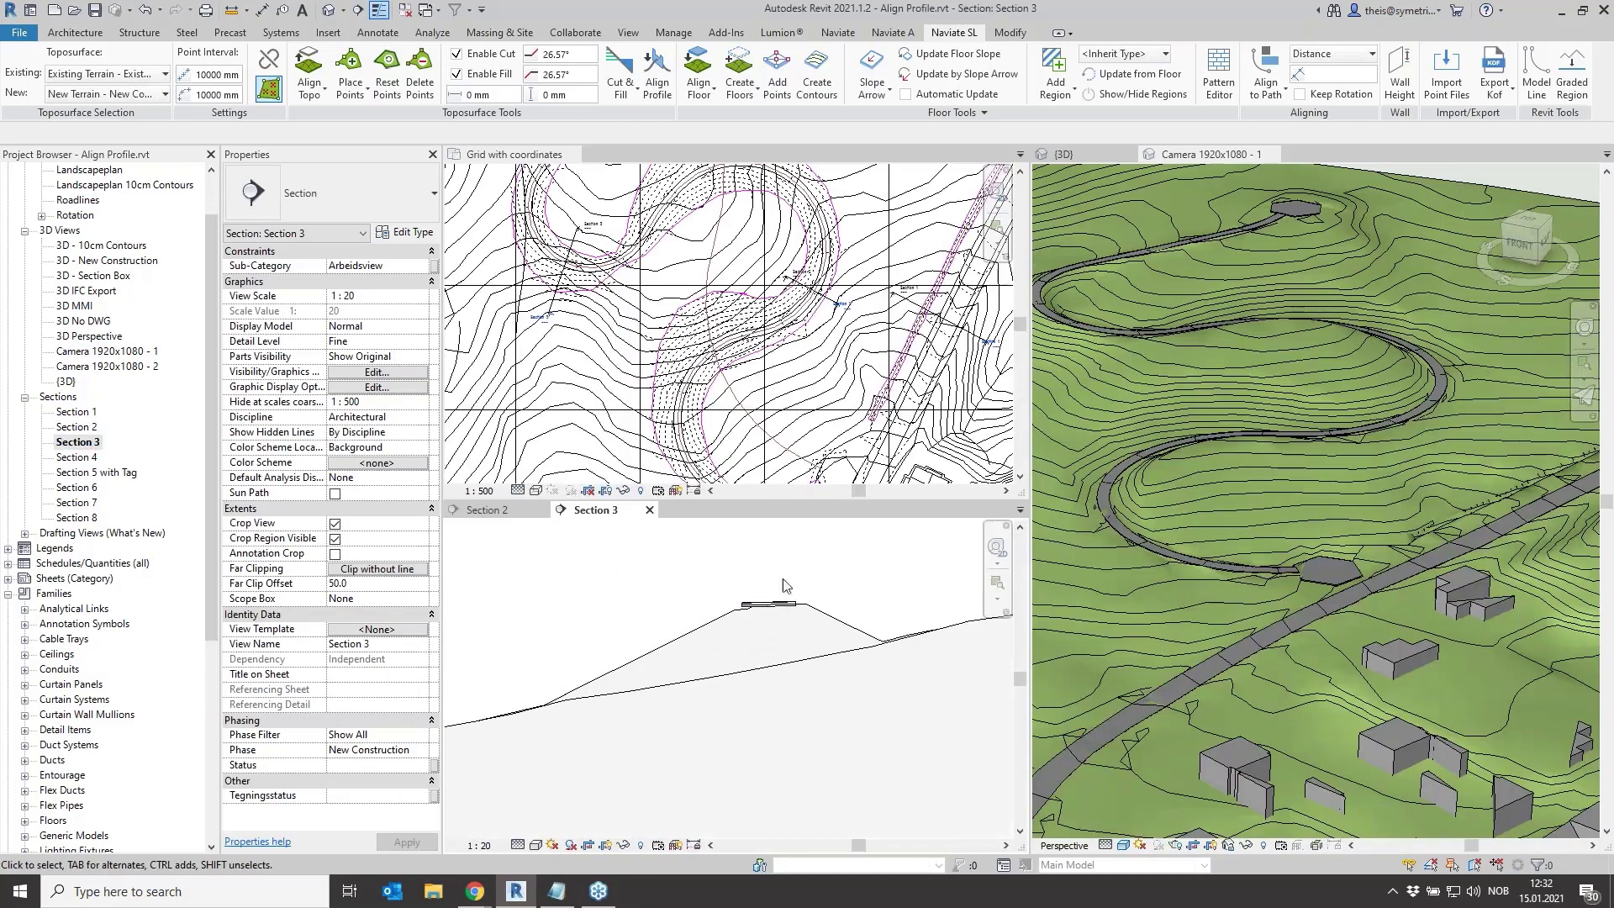
scroll(565, 311, "down", 2)
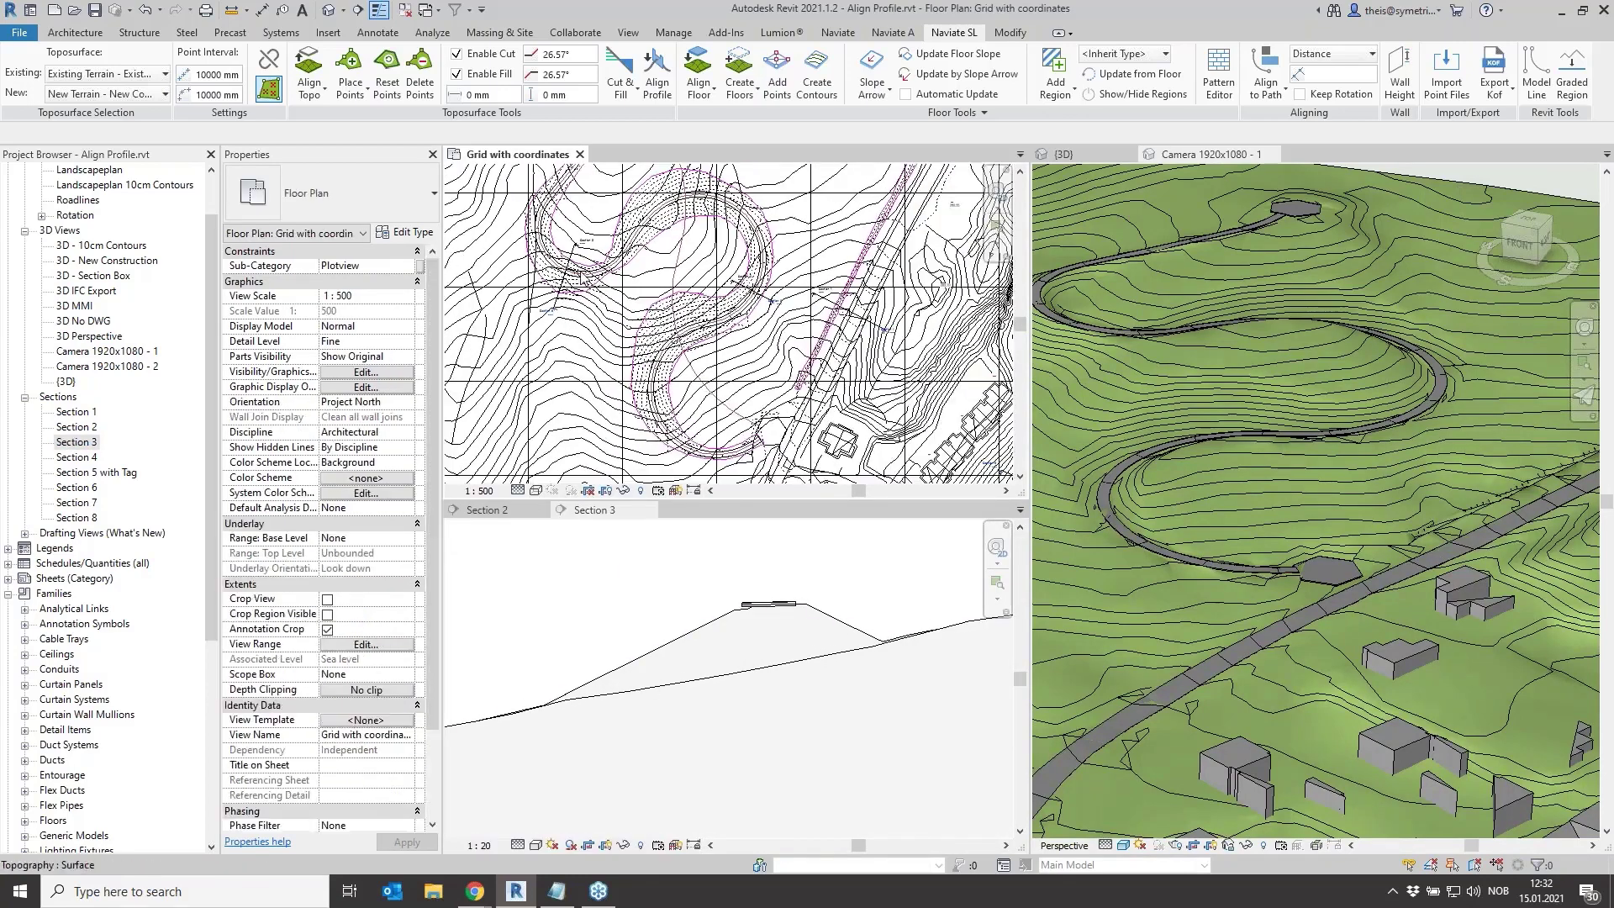
Enlarge the plan view above the section view and frame the whole winding route in it
middle_click_drag(580, 370, 681, 389)
scroll(660, 345, "down", 1)
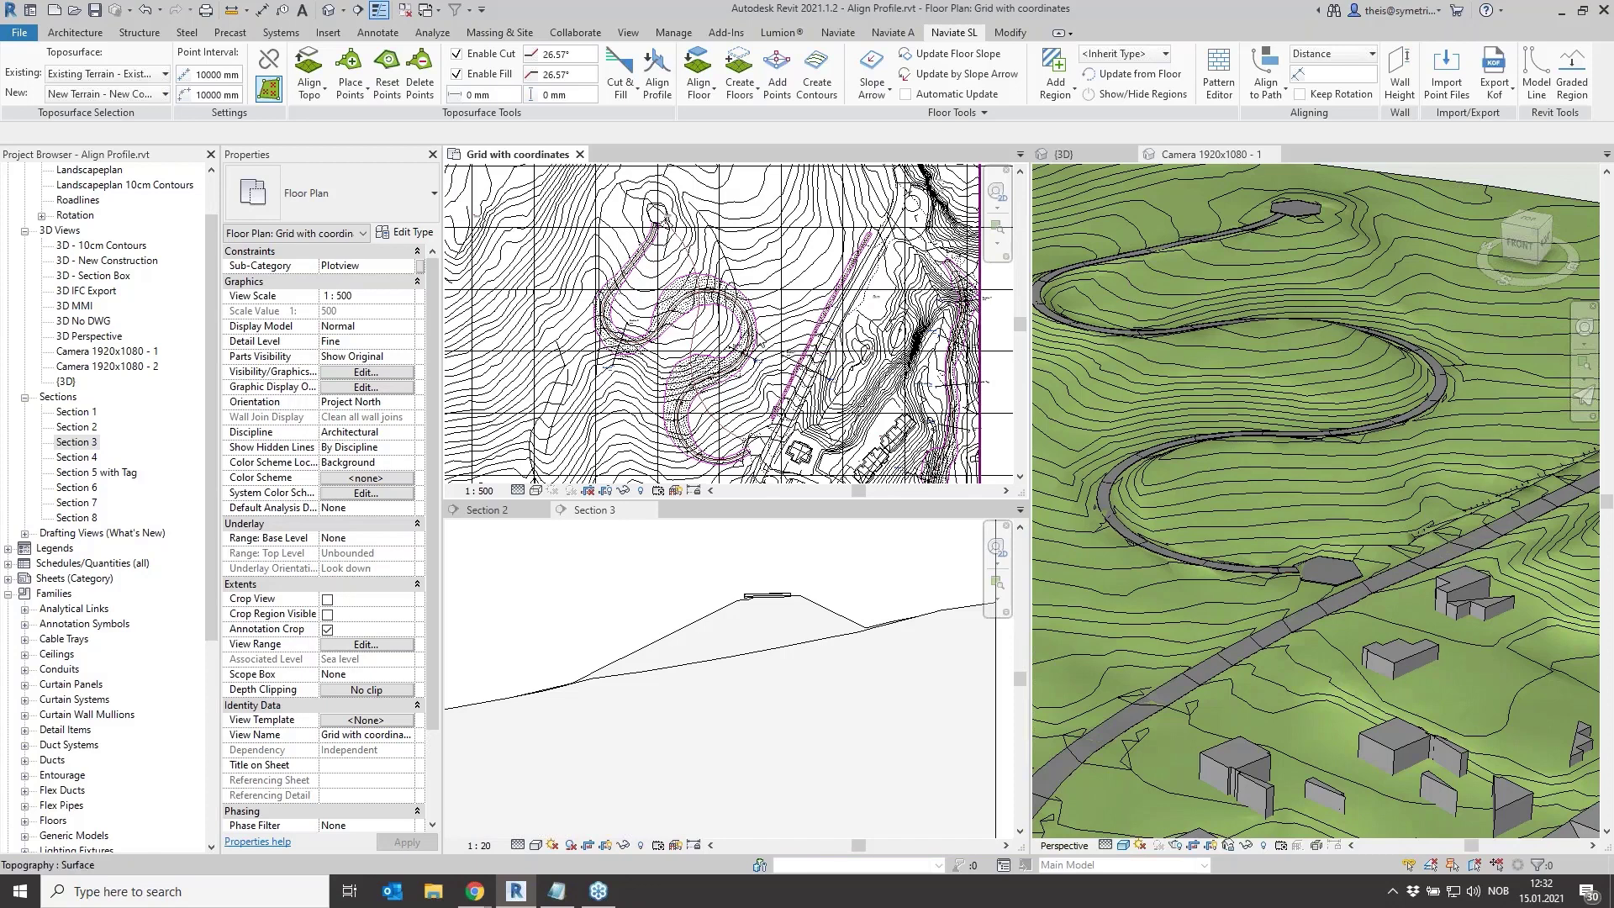
middle_click_drag(638, 480, 673, 447)
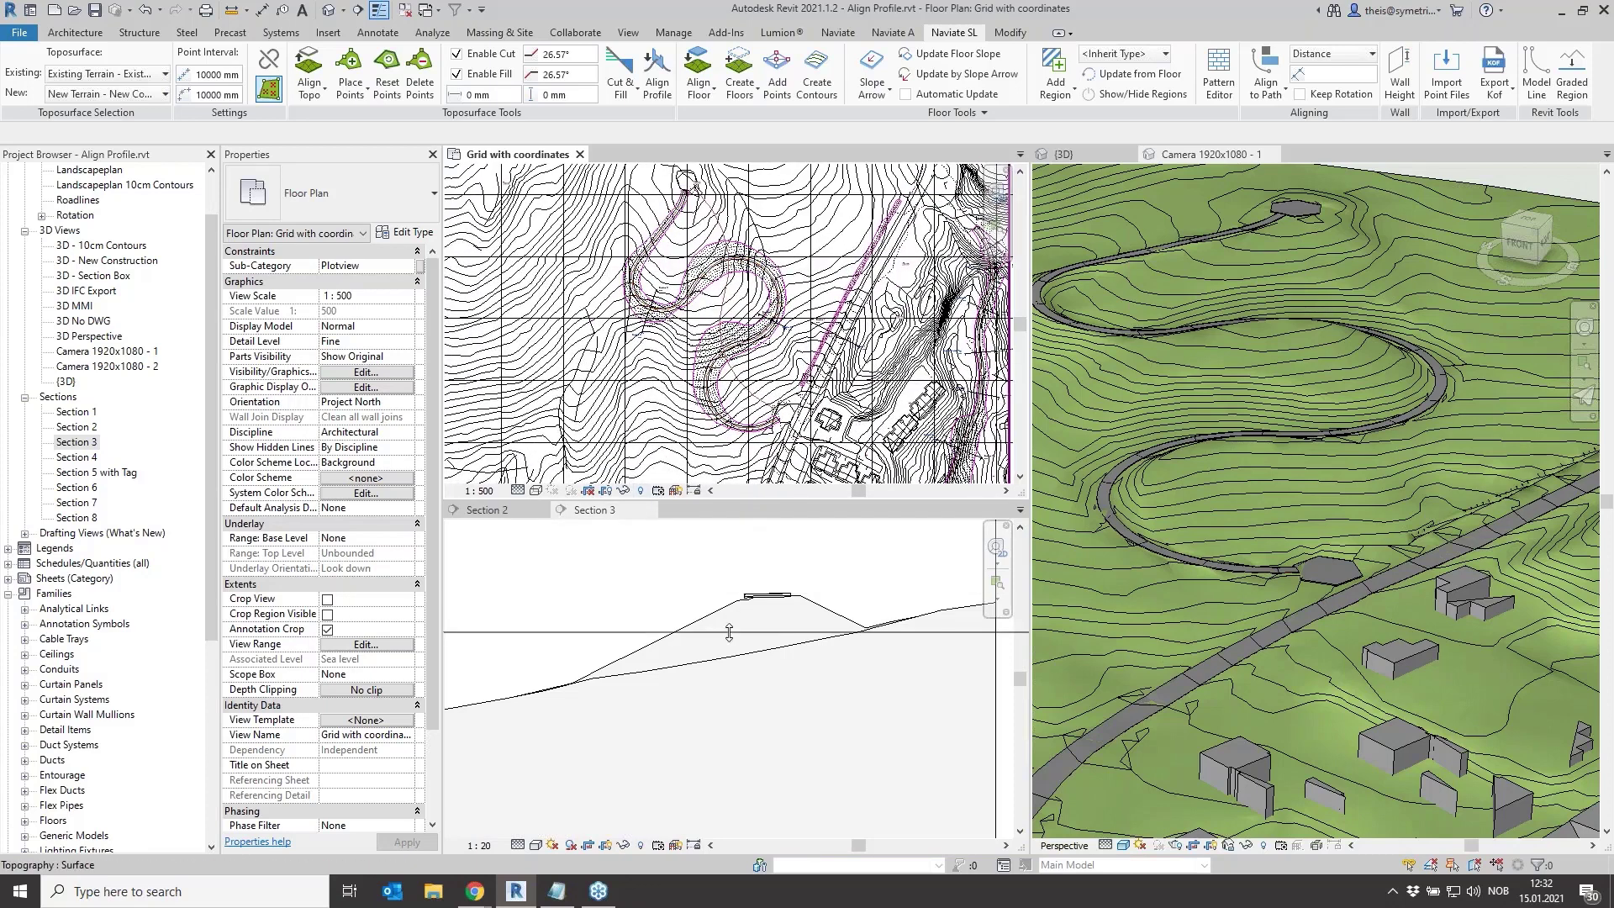
left_click_drag(729, 502, 729, 632)
scroll(799, 337, "up", 3)
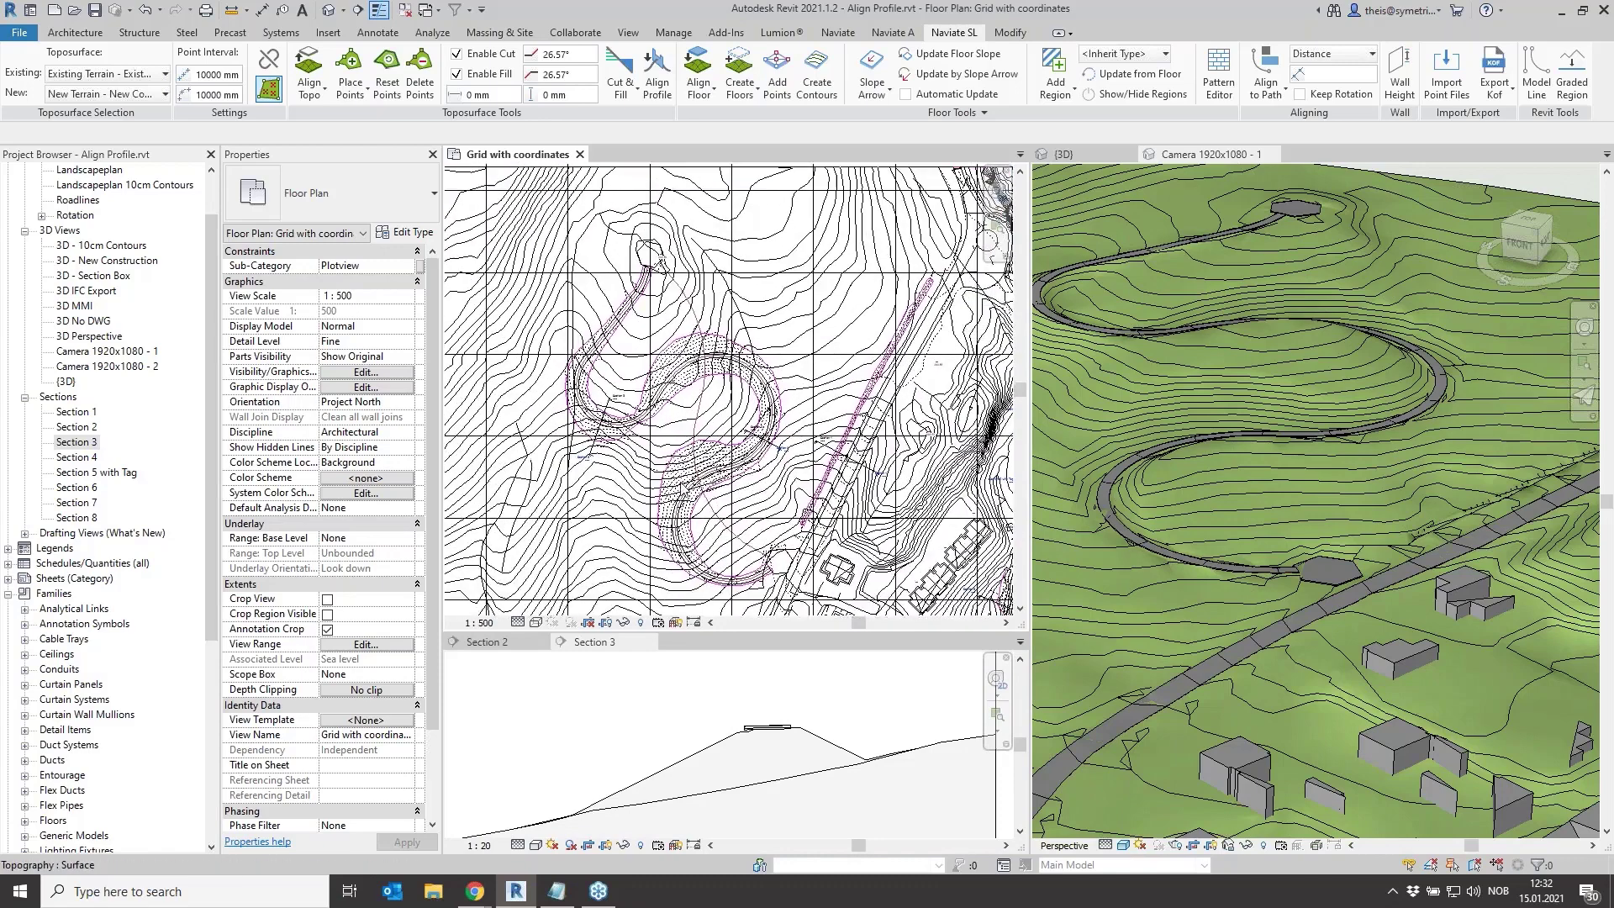
middle_click_drag(732, 403, 740, 341)
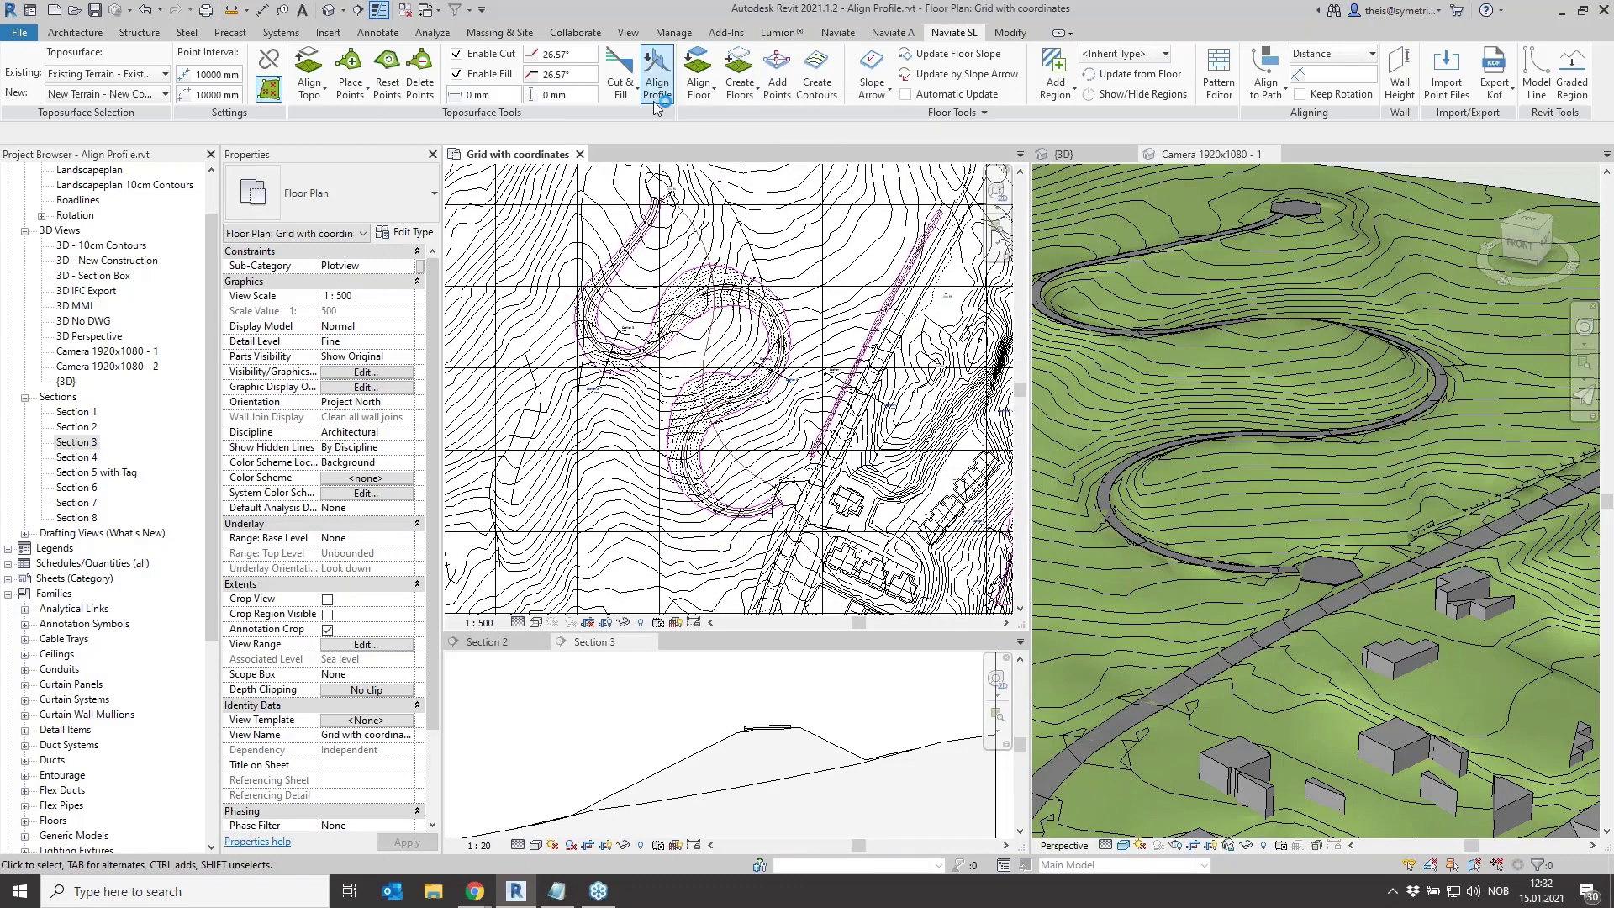
Run Align Profile along the winding model lines and add five profile points about 79, 161, 220, 282 and 322 m from the start
left_click(655, 93)
scroll(764, 518, "up", 5)
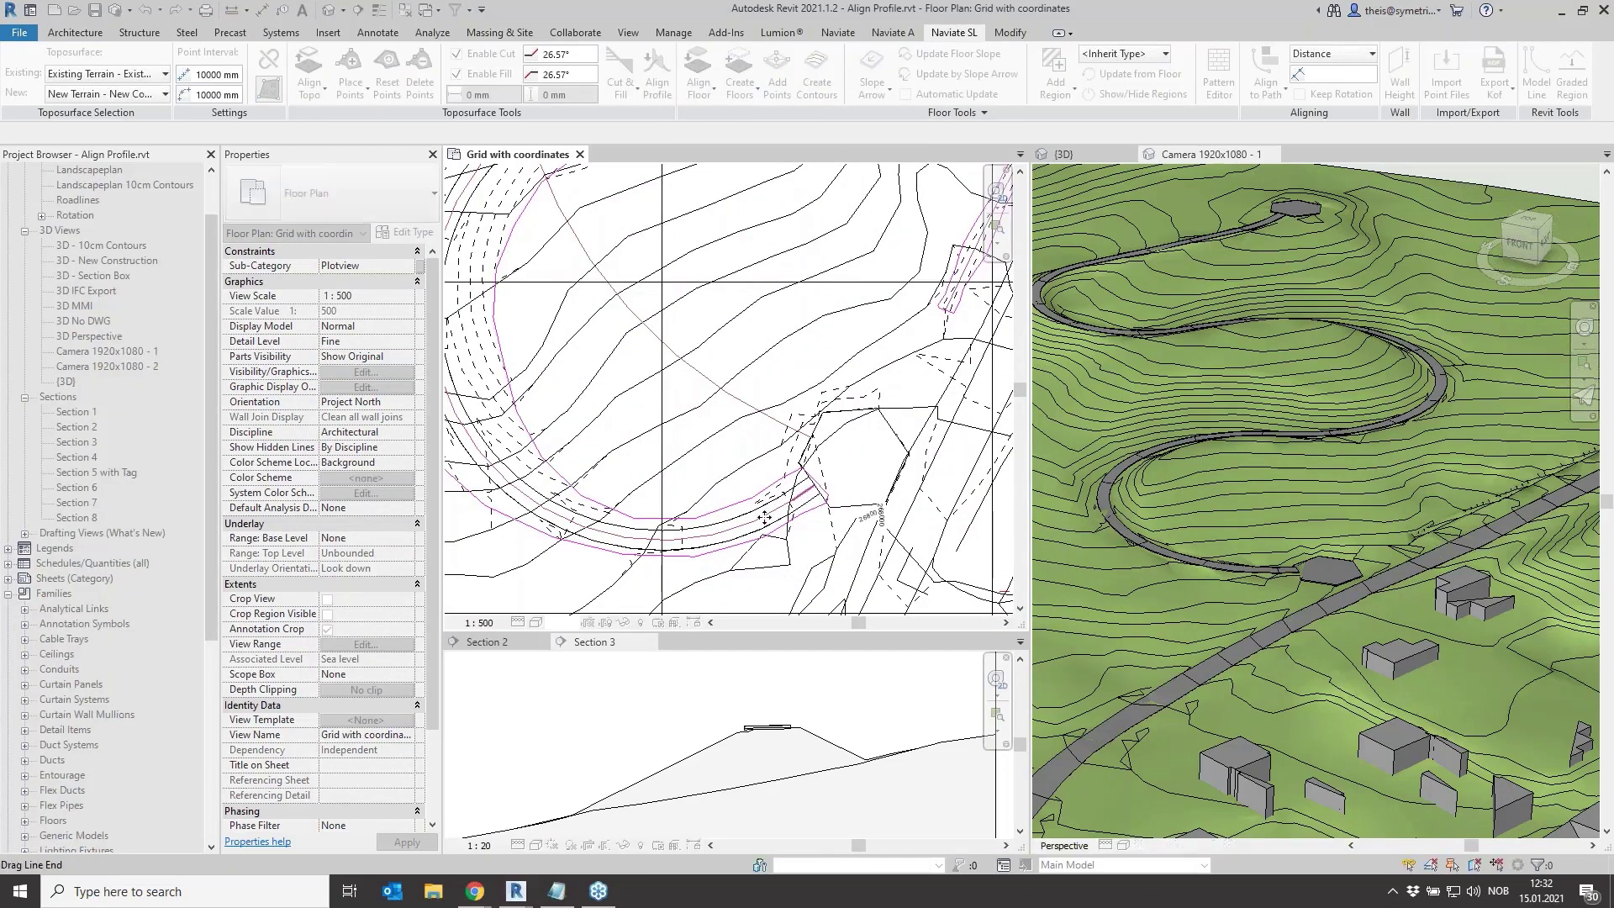
left_click(765, 519)
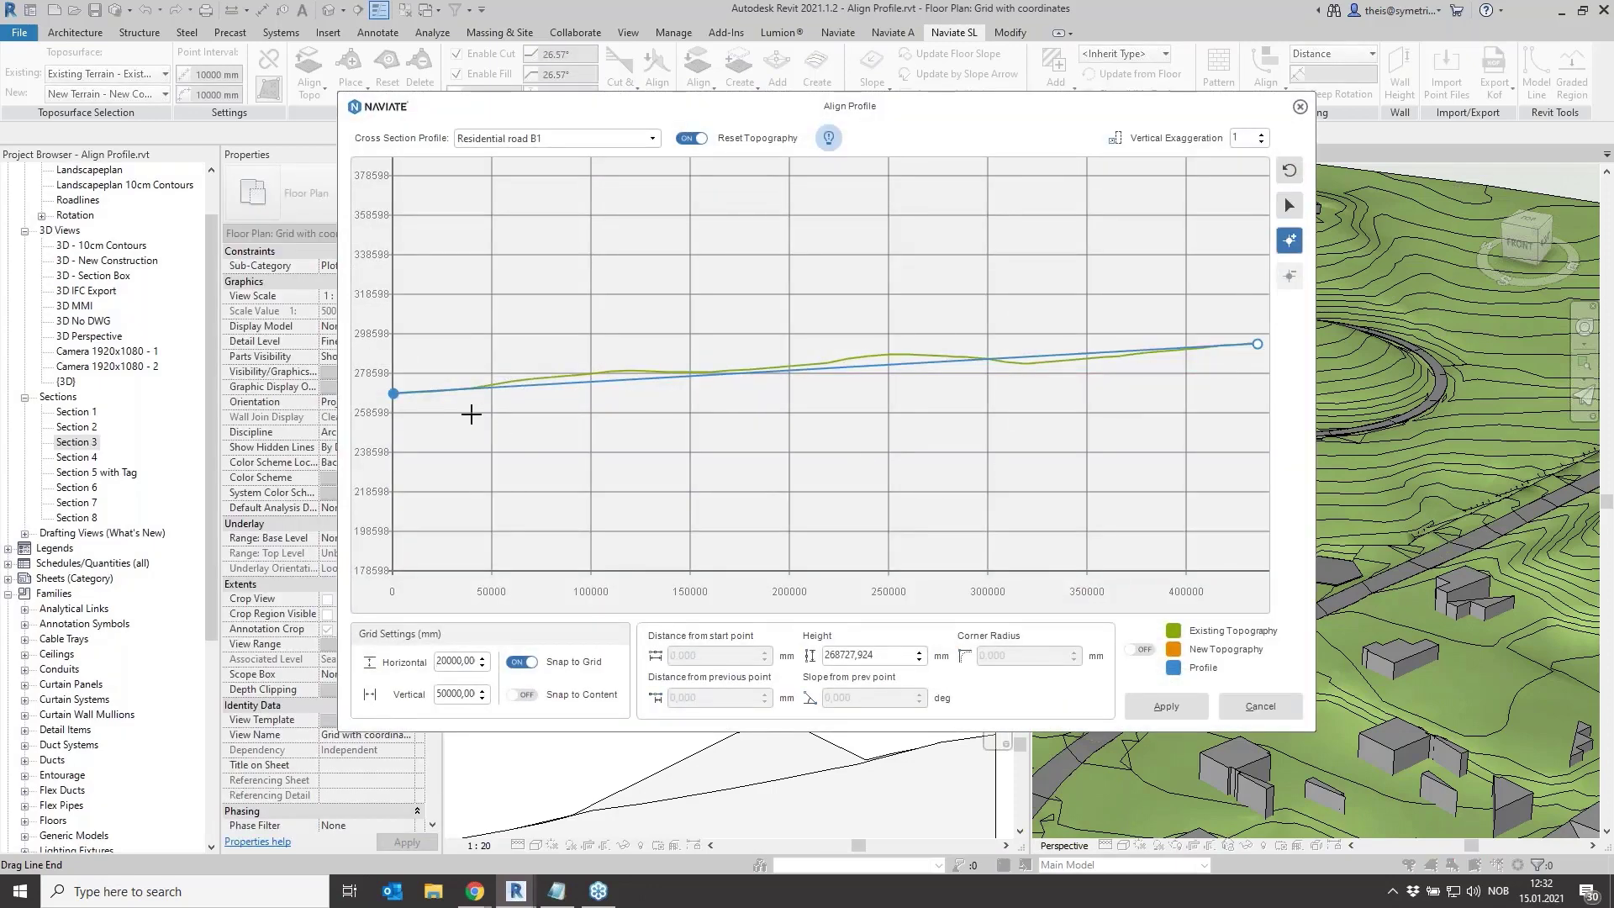
left_click(551, 373)
left_click(711, 383)
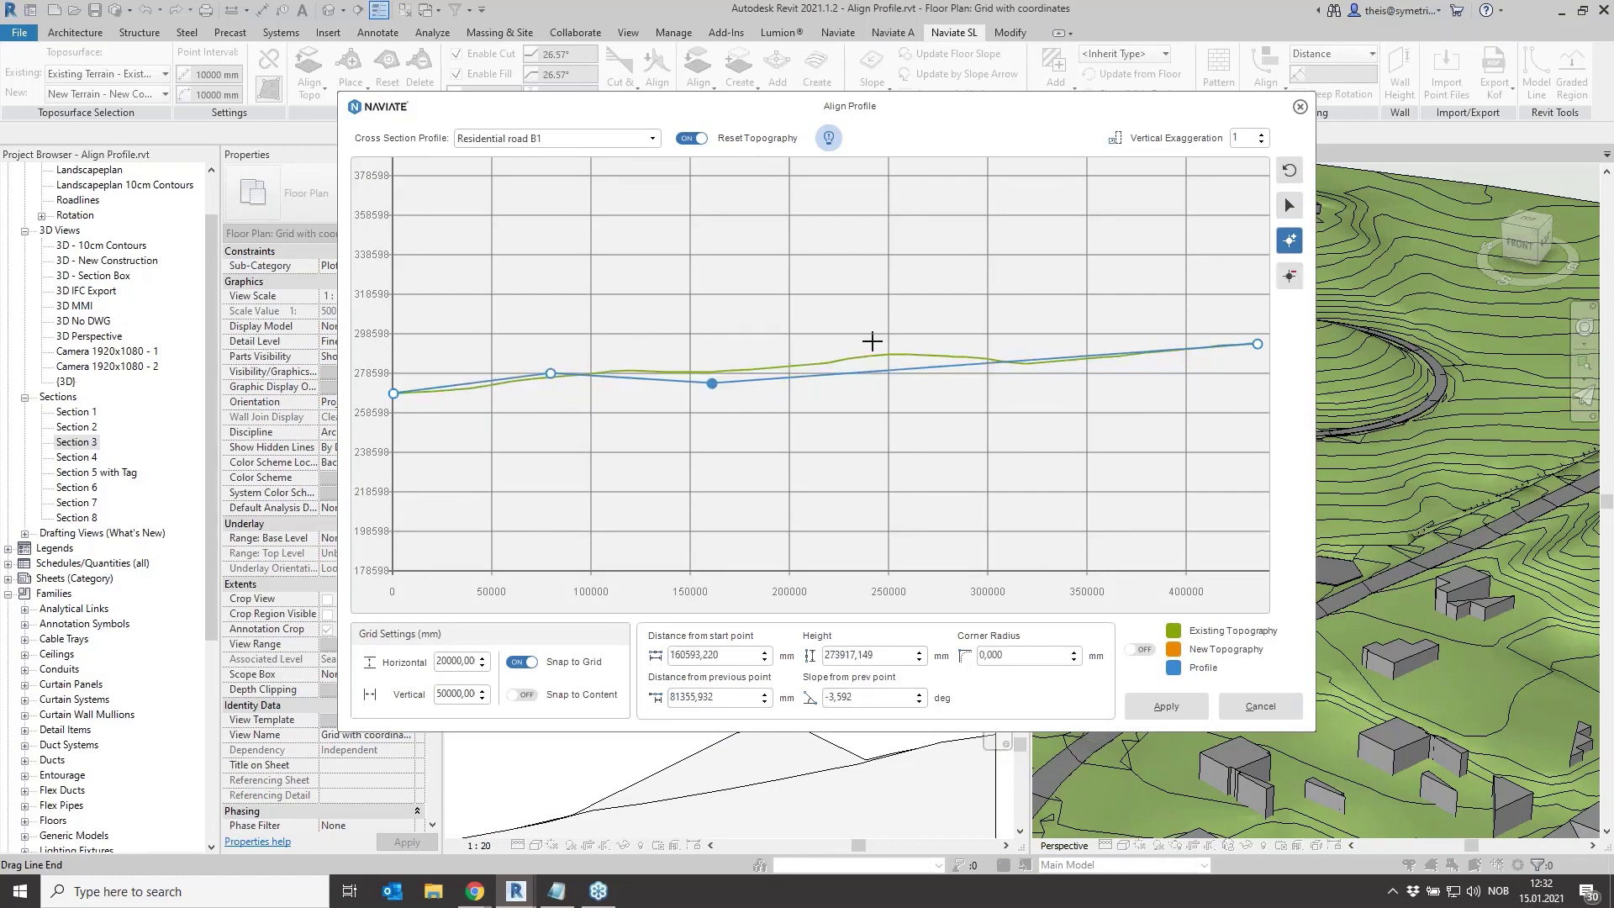
left_click(829, 355)
left_click(954, 341)
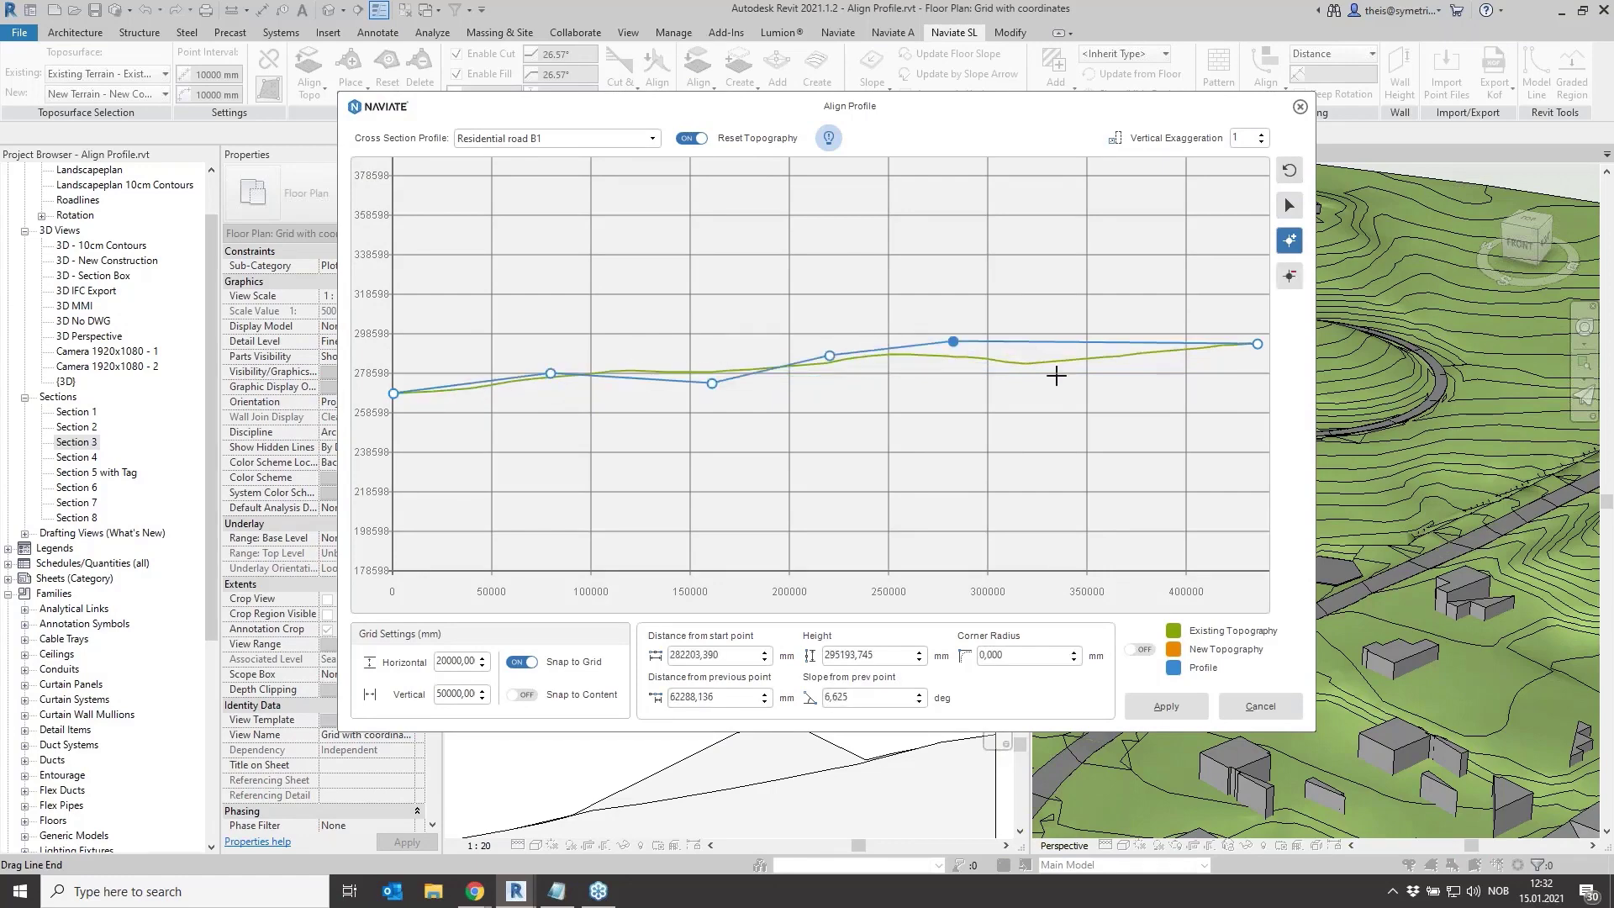
left_click(1034, 371)
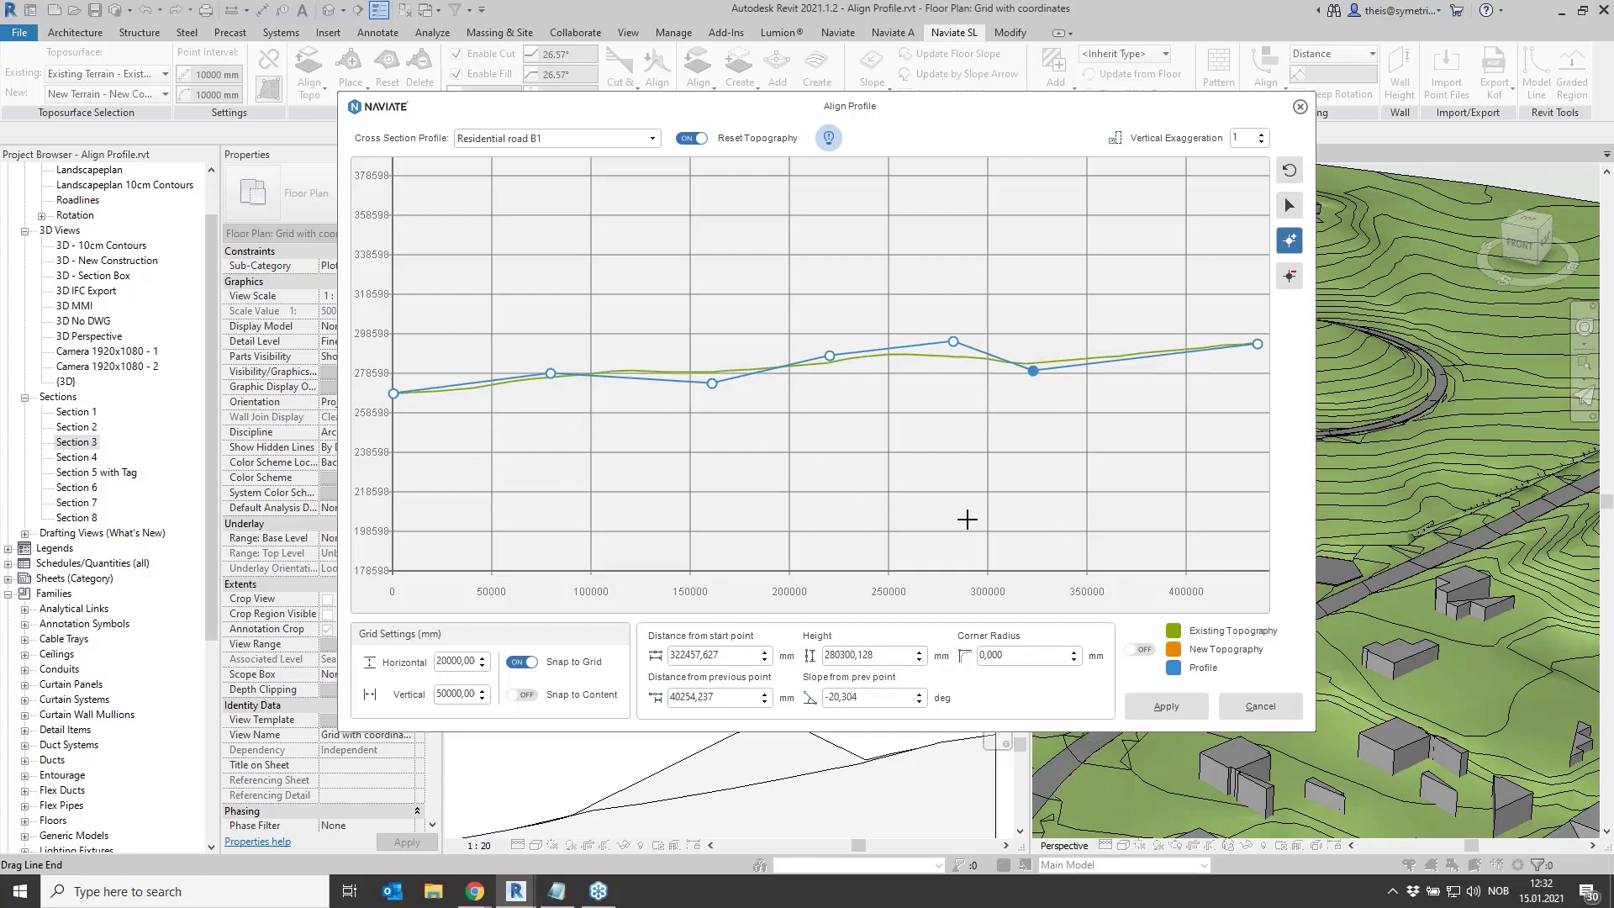
Lower the height of the profile's start point and set the end point's height to 293950 mm
left_click(1290, 206)
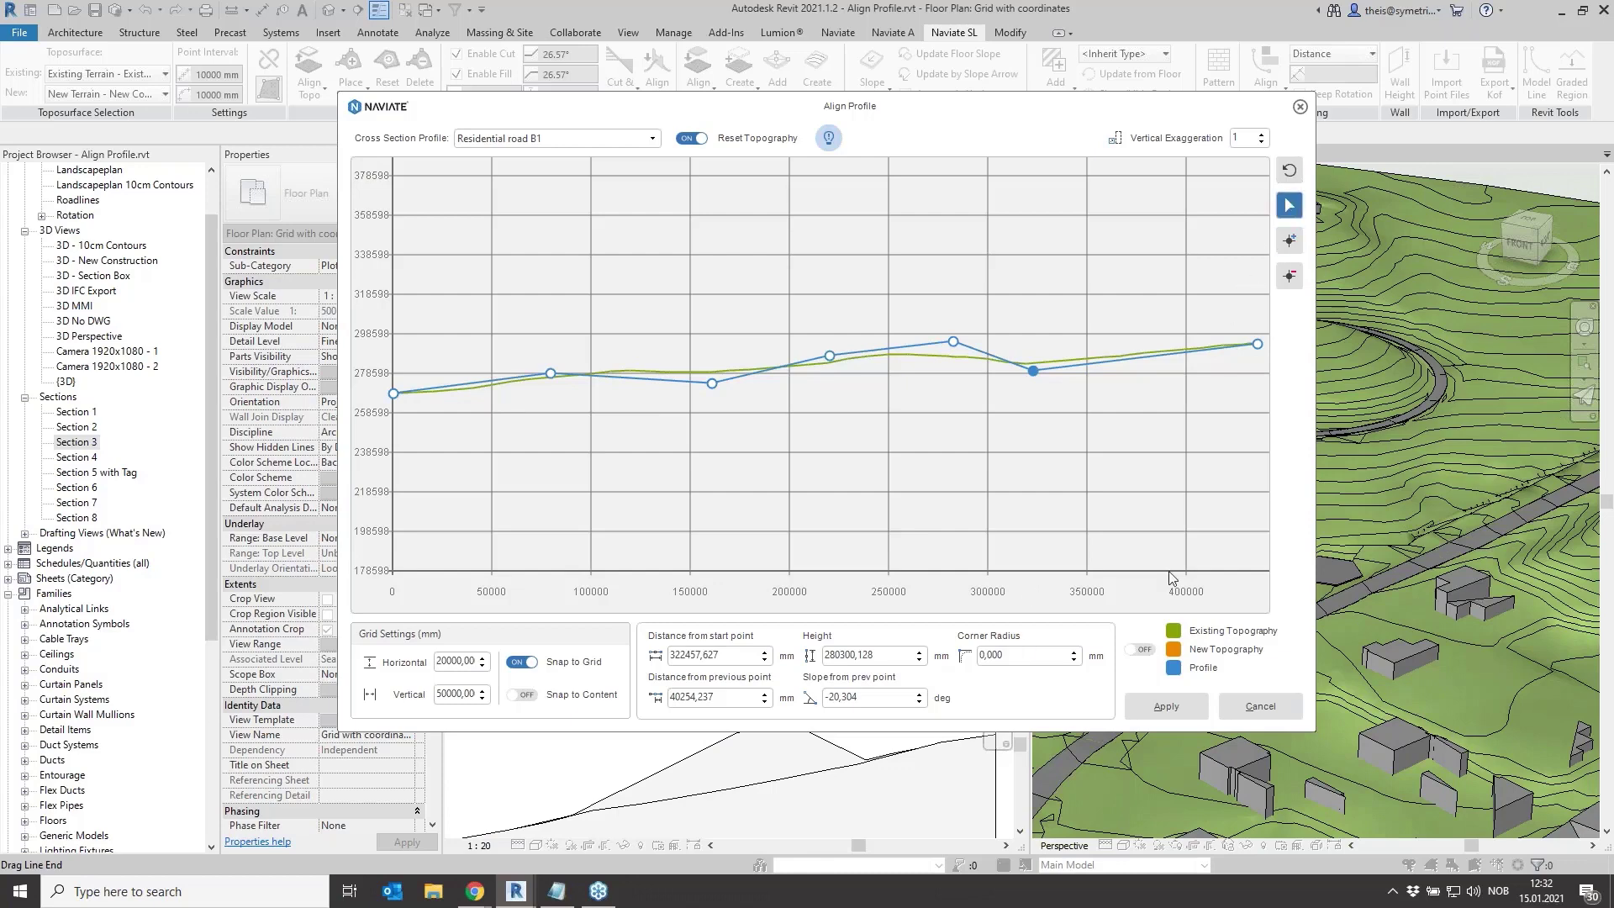
left_click(393, 394)
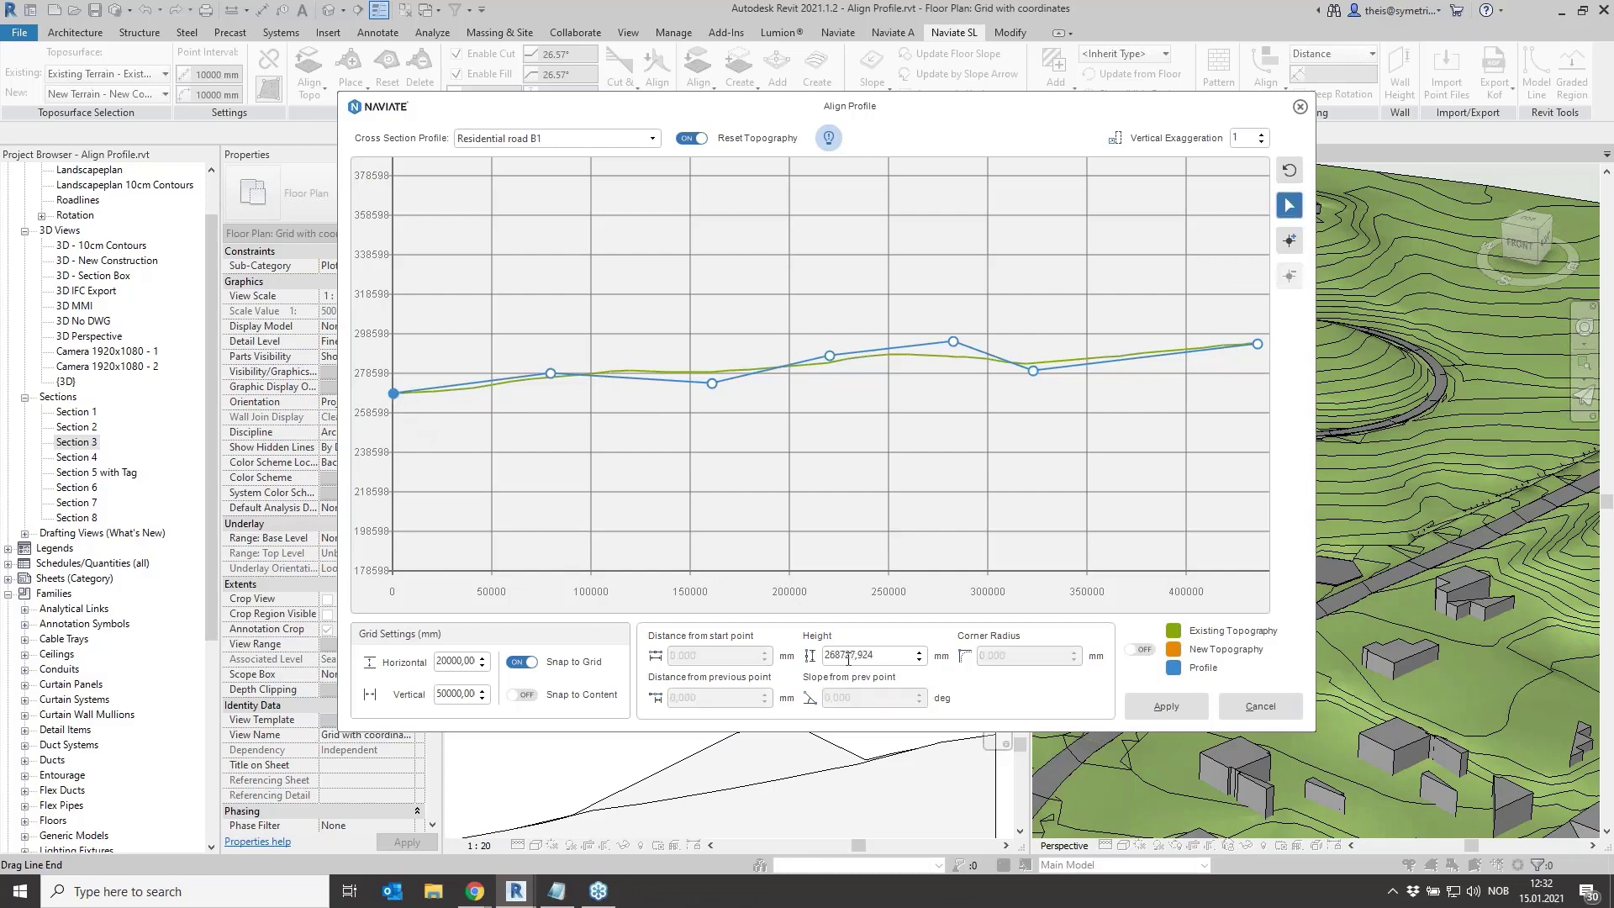
left_click_drag(845, 657, 878, 657)
left_click_drag(841, 656, 891, 659)
type("000,008")
left_click(1257, 344)
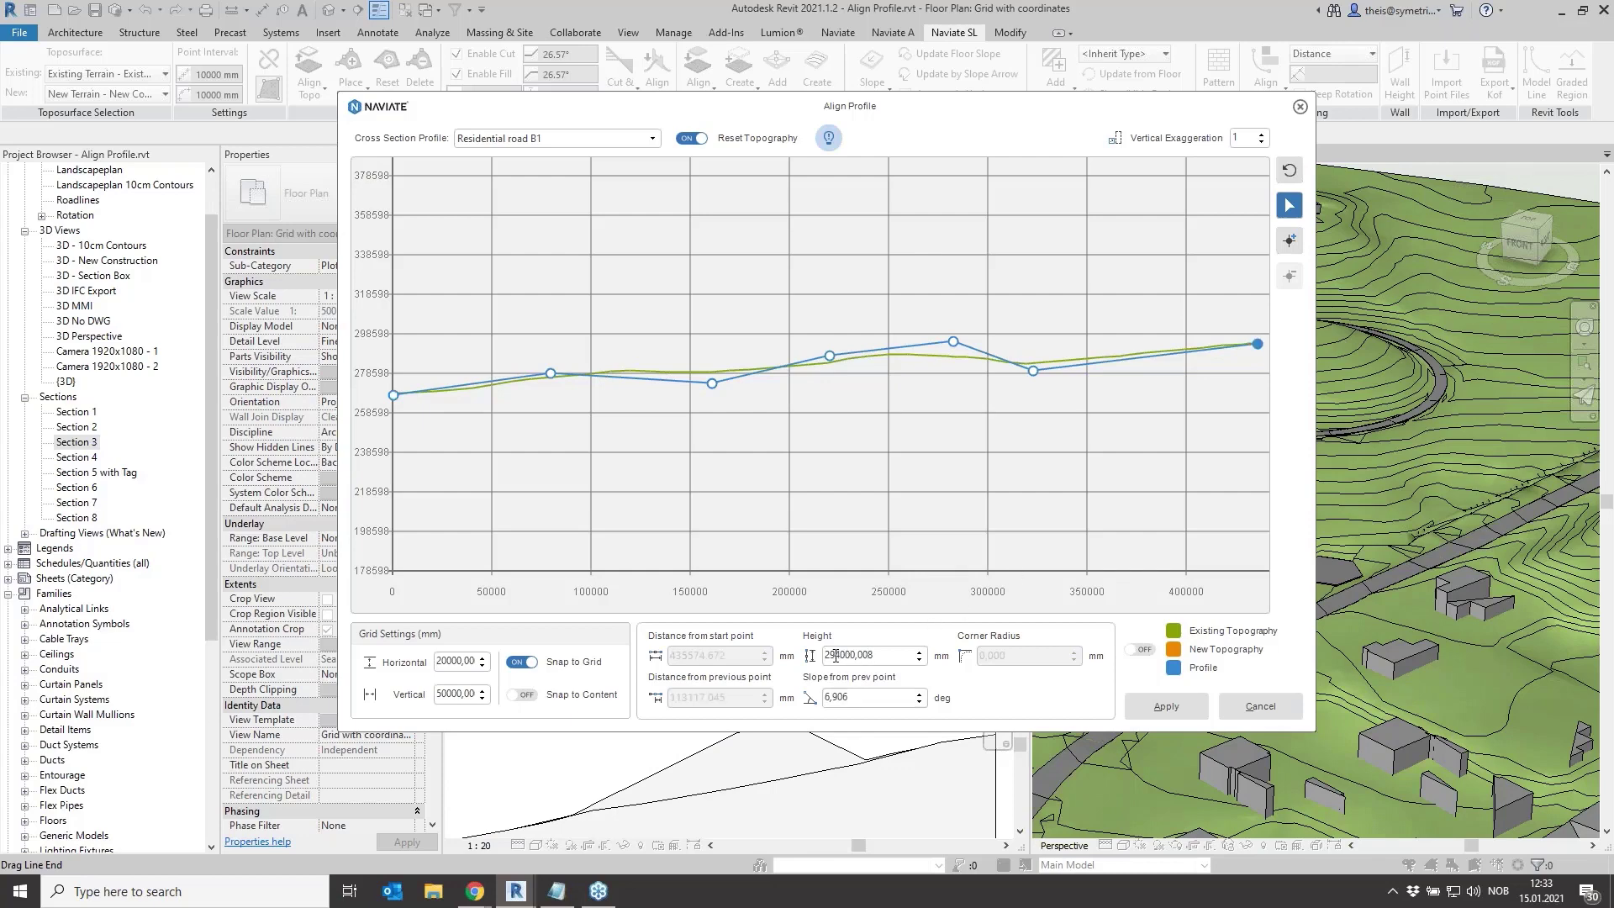
left_click_drag(836, 655, 908, 655)
type("3950")
key("Return")
Enable snapping to content and move the first three intermediate profile points onto the existing terrain, about 94, 152 and 212 m from the start
left_click(522, 695)
left_click_drag(548, 379, 579, 375)
left_click_drag(712, 387, 694, 373)
left_click(831, 355)
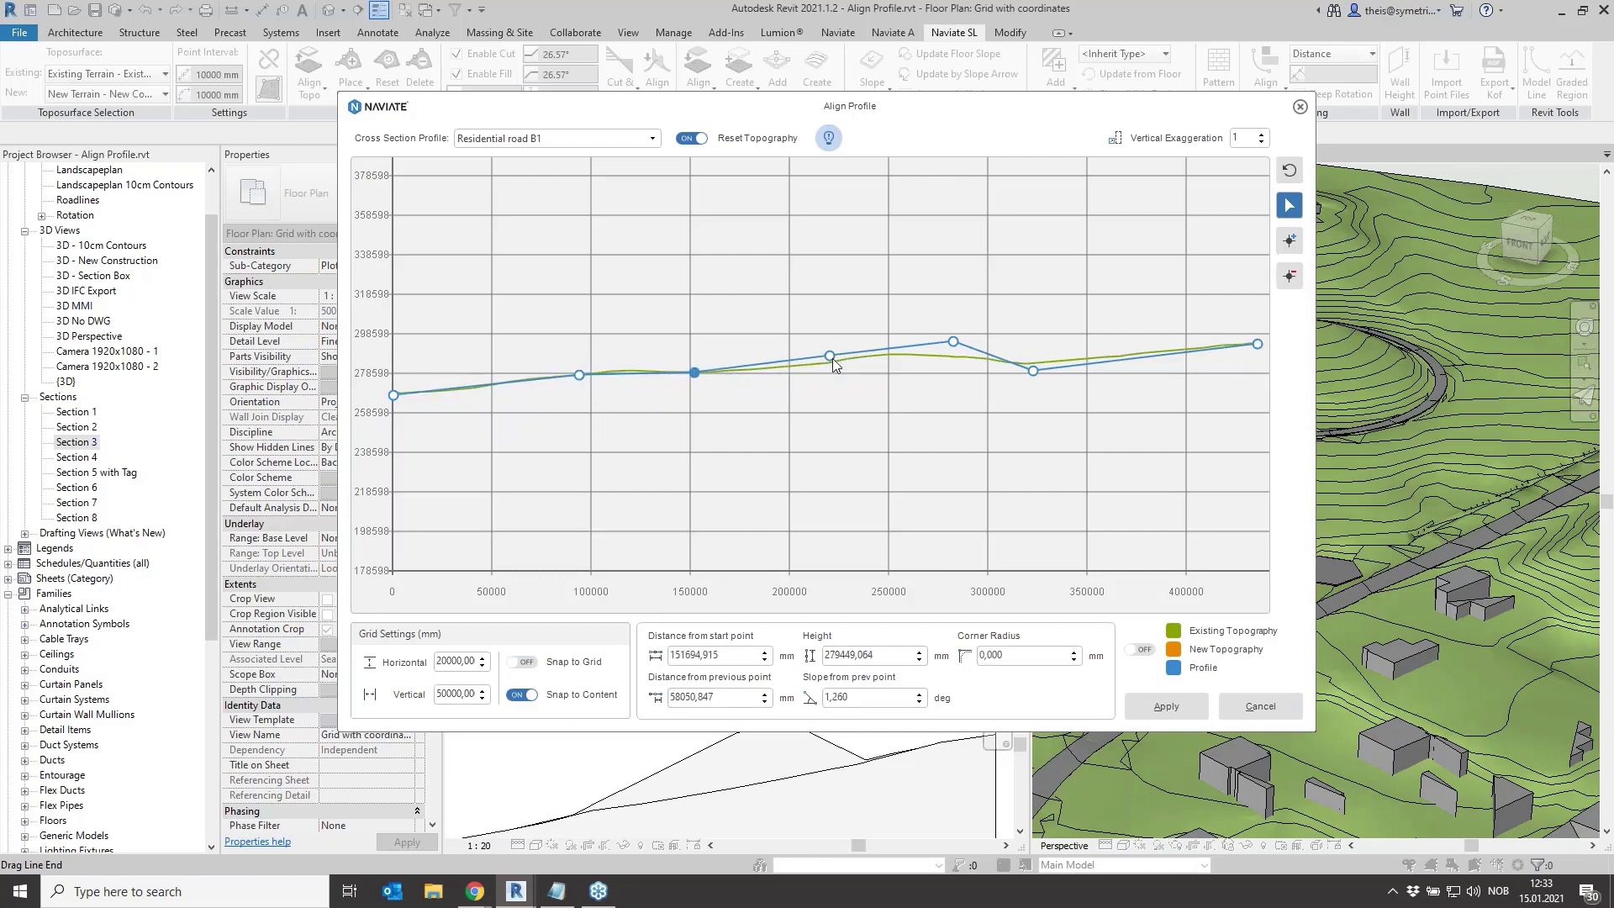
left_click_drag(832, 358, 815, 364)
Move the fourth intermediate profile point onto the terrain line about 252 m from the start and fit the fifth to the terrain
left_click_drag(952, 341, 909, 355)
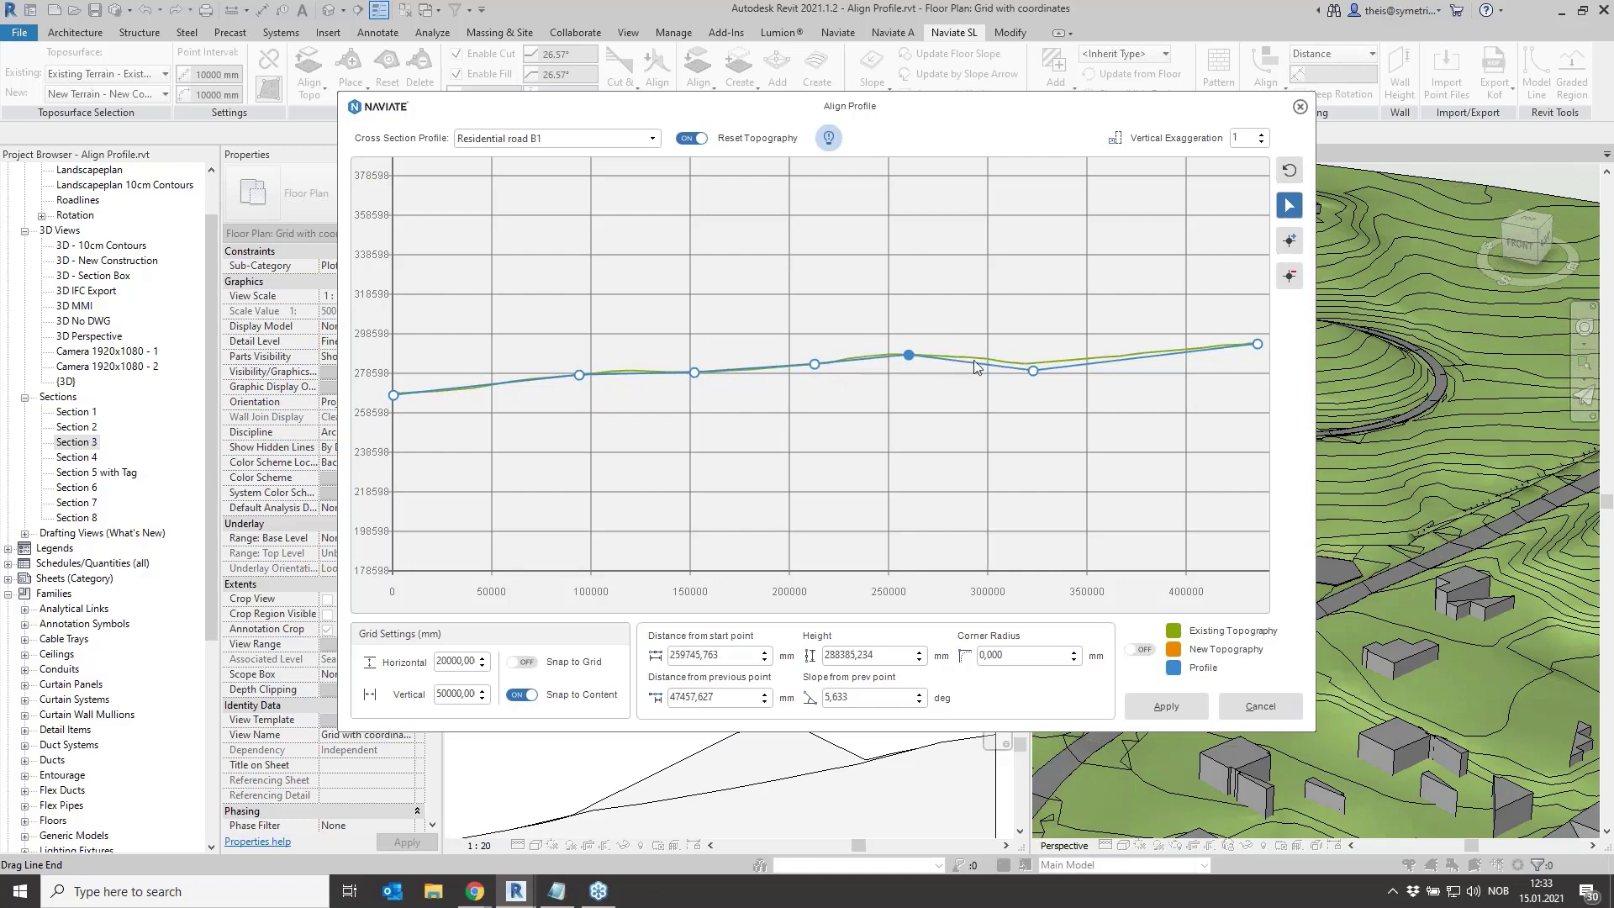
left_click_drag(1034, 371, 1025, 365)
left_click_drag(908, 355, 884, 355)
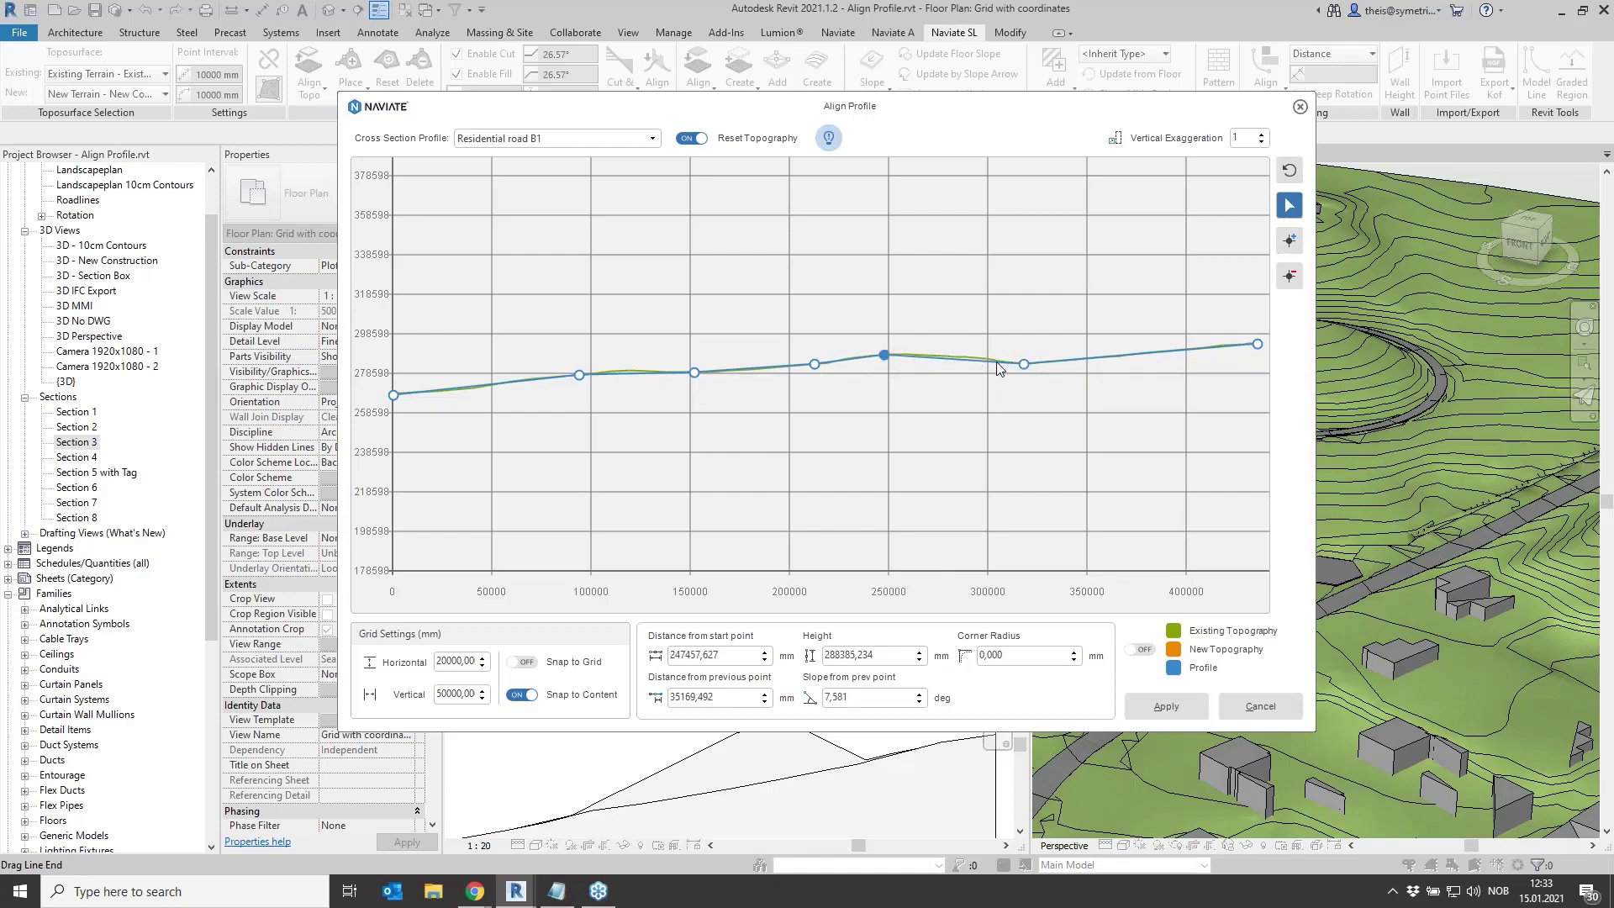
left_click(1022, 365)
left_click_drag(885, 354, 893, 355)
Round the profile at the fourth, fifth and third intermediate points with a corner radius of 100000 mm
left_click(999, 657)
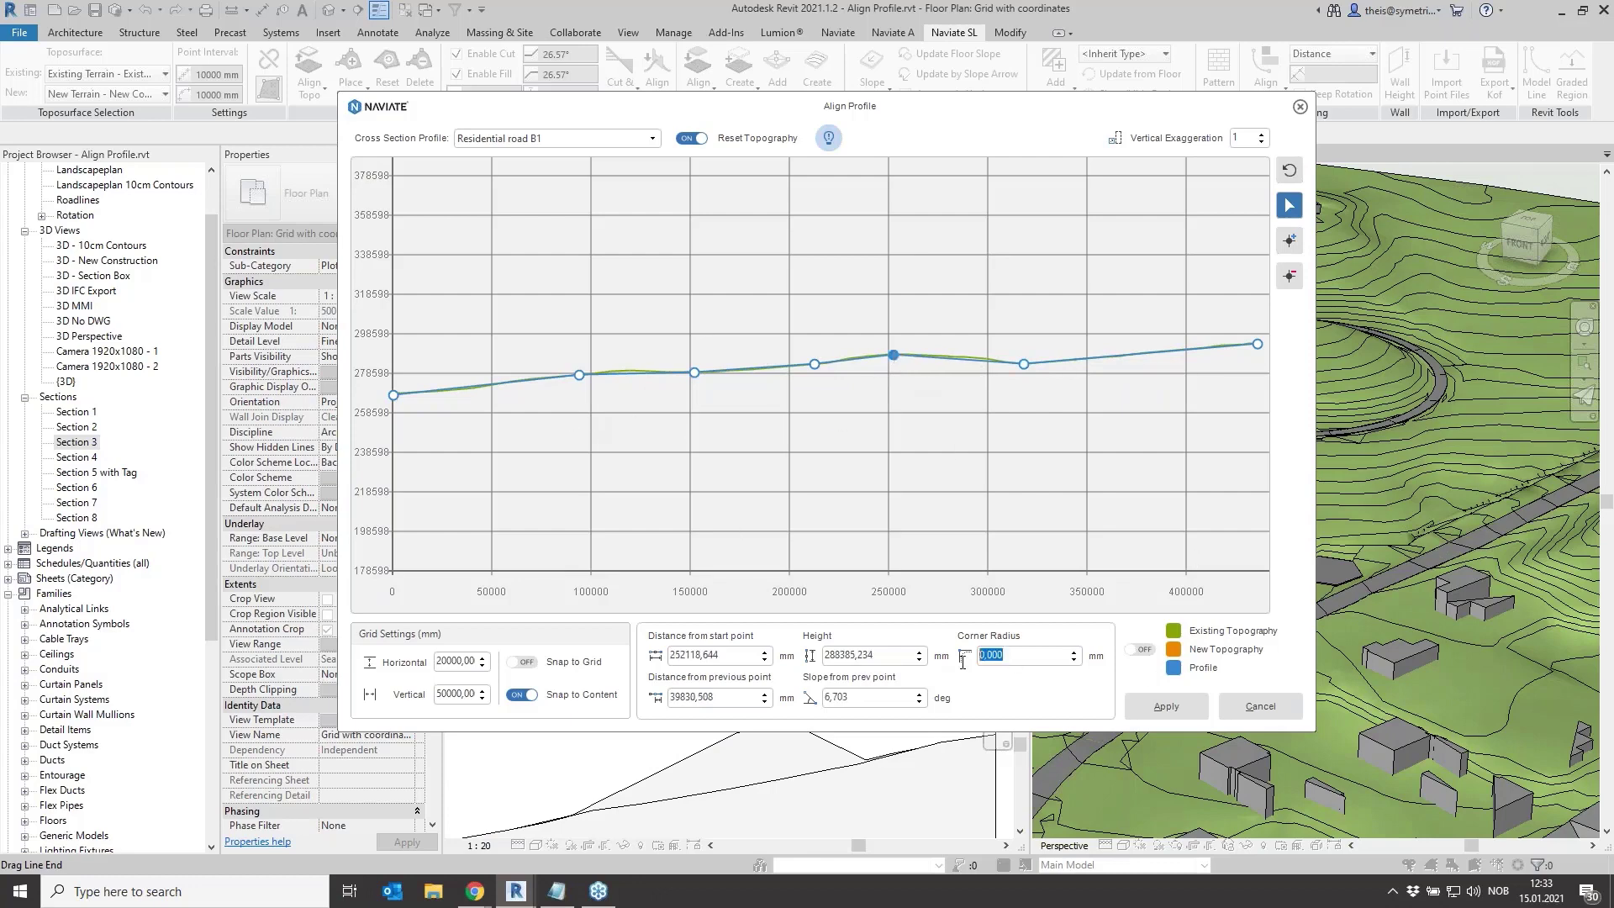
type("1")
key("Return")
left_click(1025, 364)
left_click(814, 364)
double_click(992, 655)
type("100000")
Set the corner radius of the second and first intermediate profile points to 100000 mm
left_click(696, 370)
type("100000")
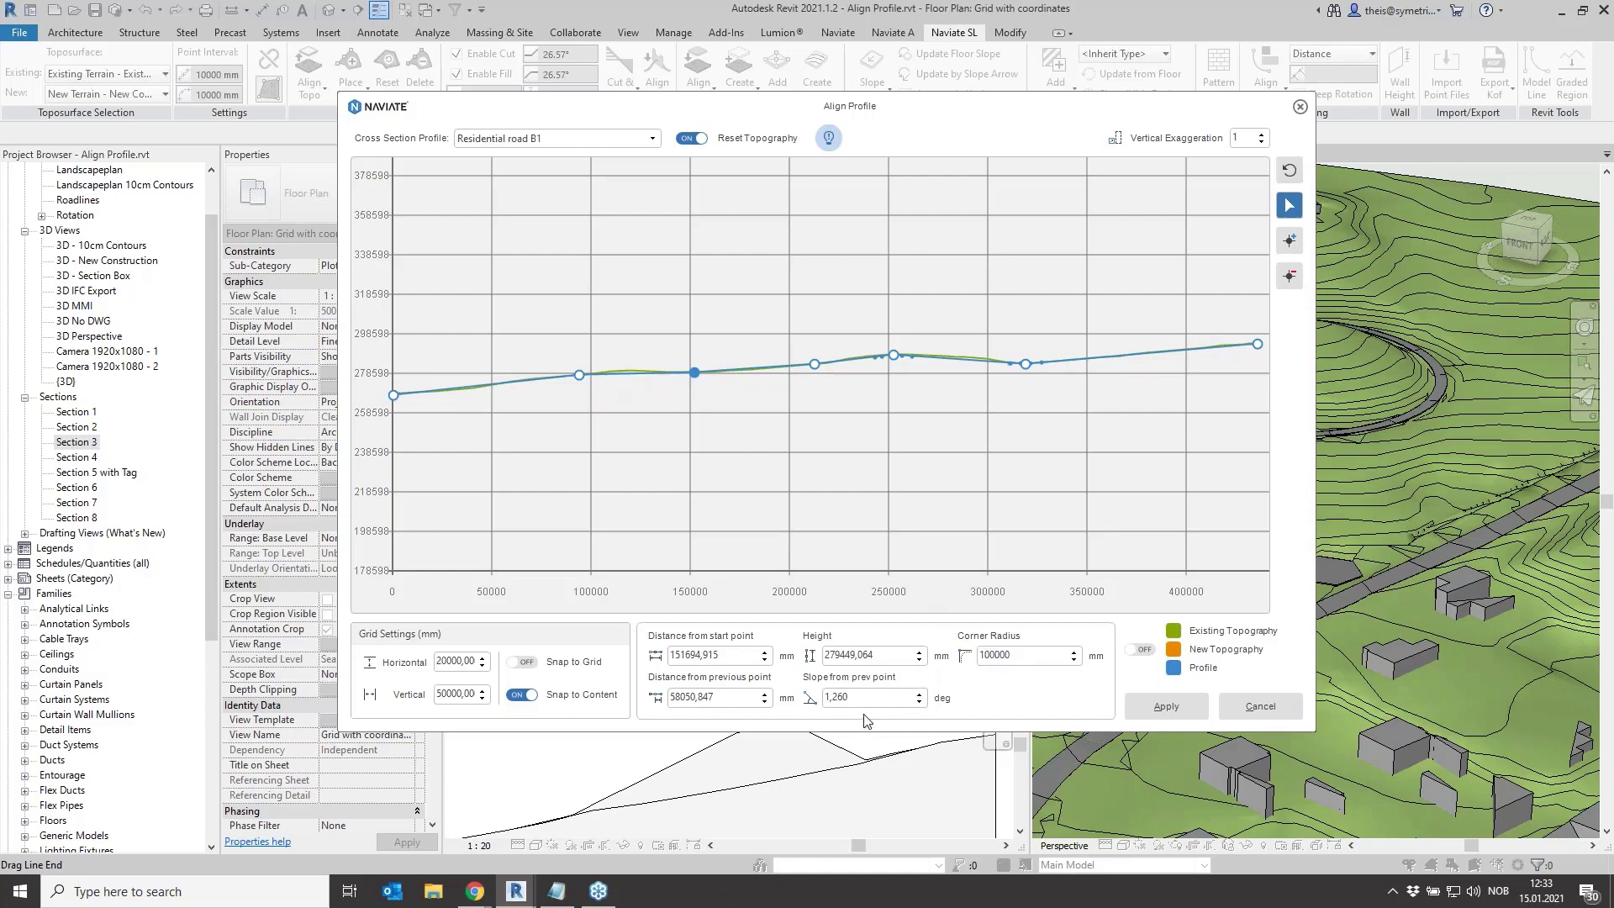
left_click(579, 375)
left_click_drag(1027, 665, 942, 654)
type("100000")
key("Return")
Compare the rounded profile with the existing terrain line along the full road length
scroll(1021, 361, "up", 3)
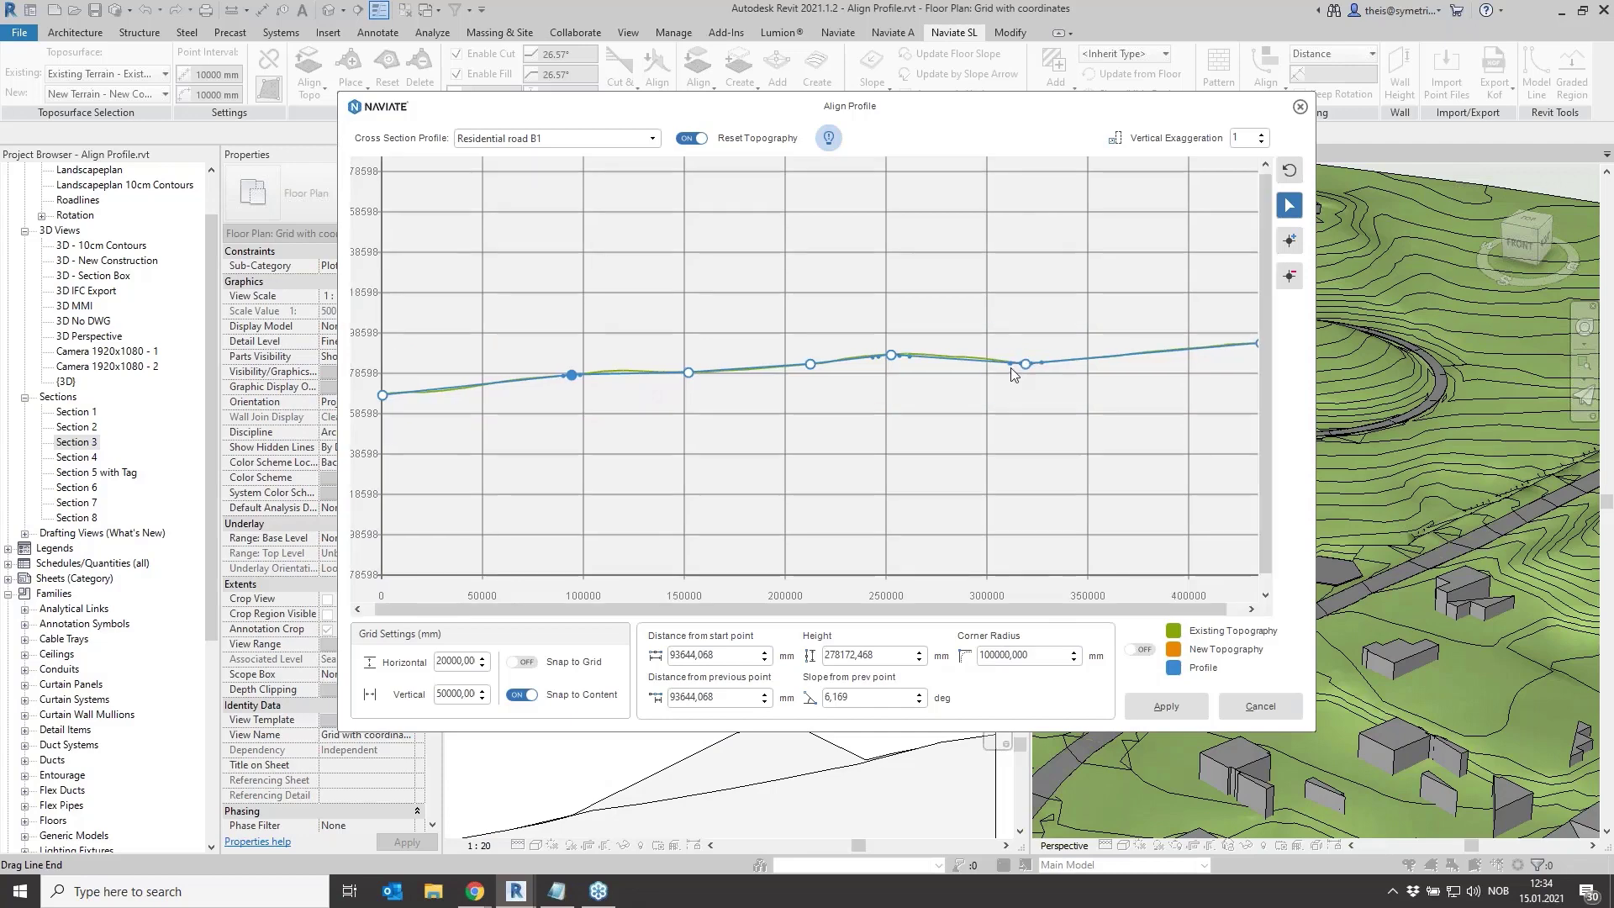
scroll(1013, 357, "up", 3)
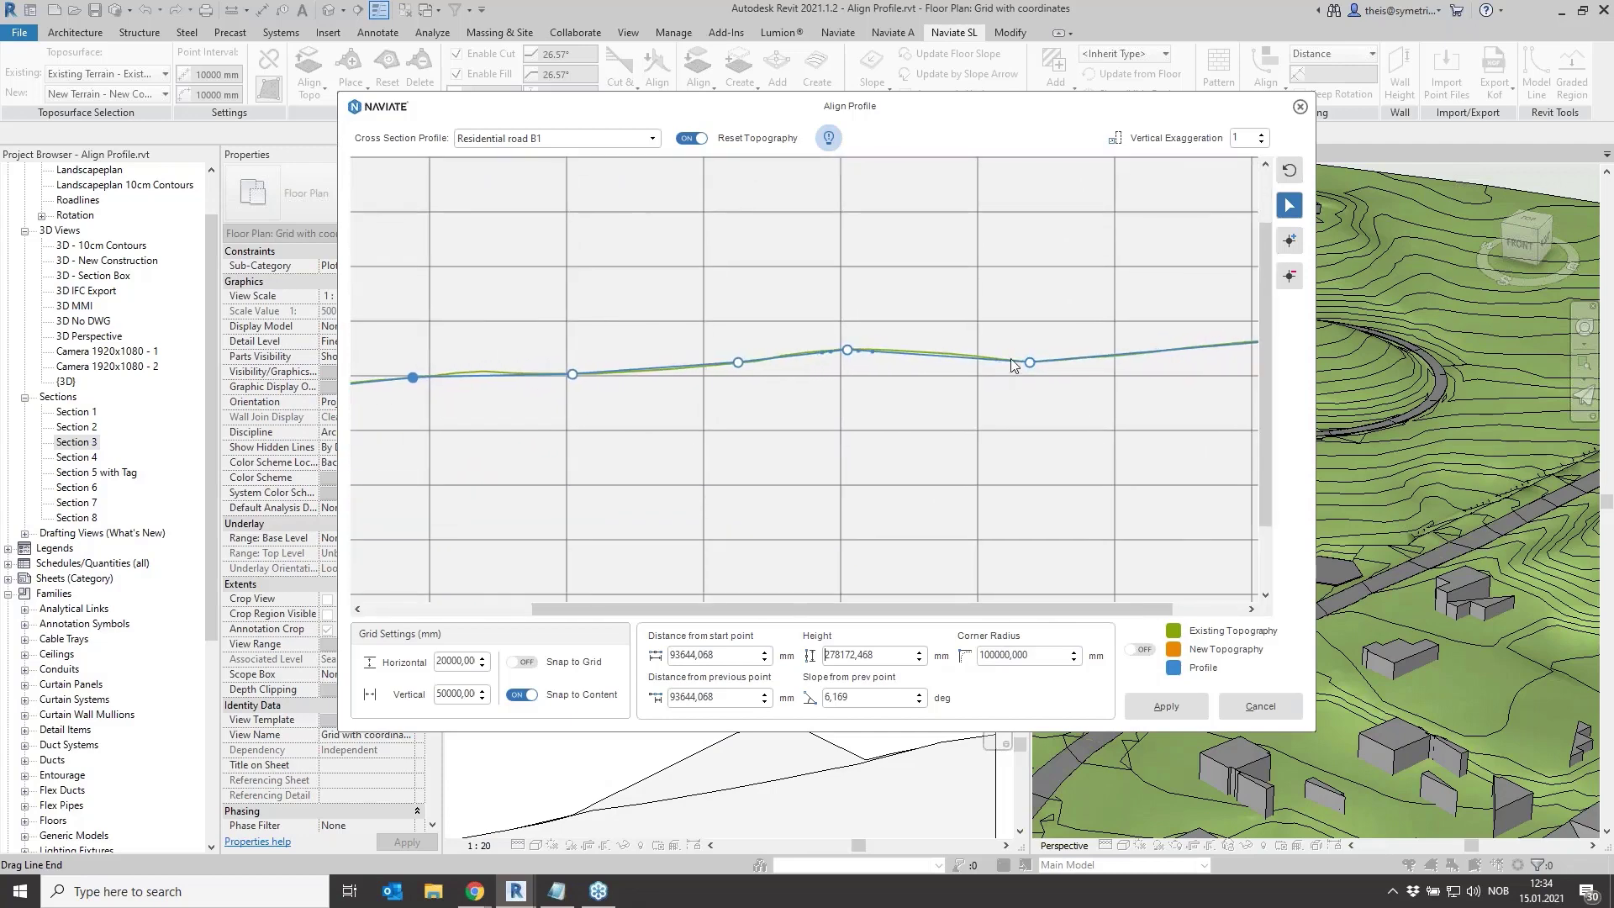
scroll(862, 362, "down", 6)
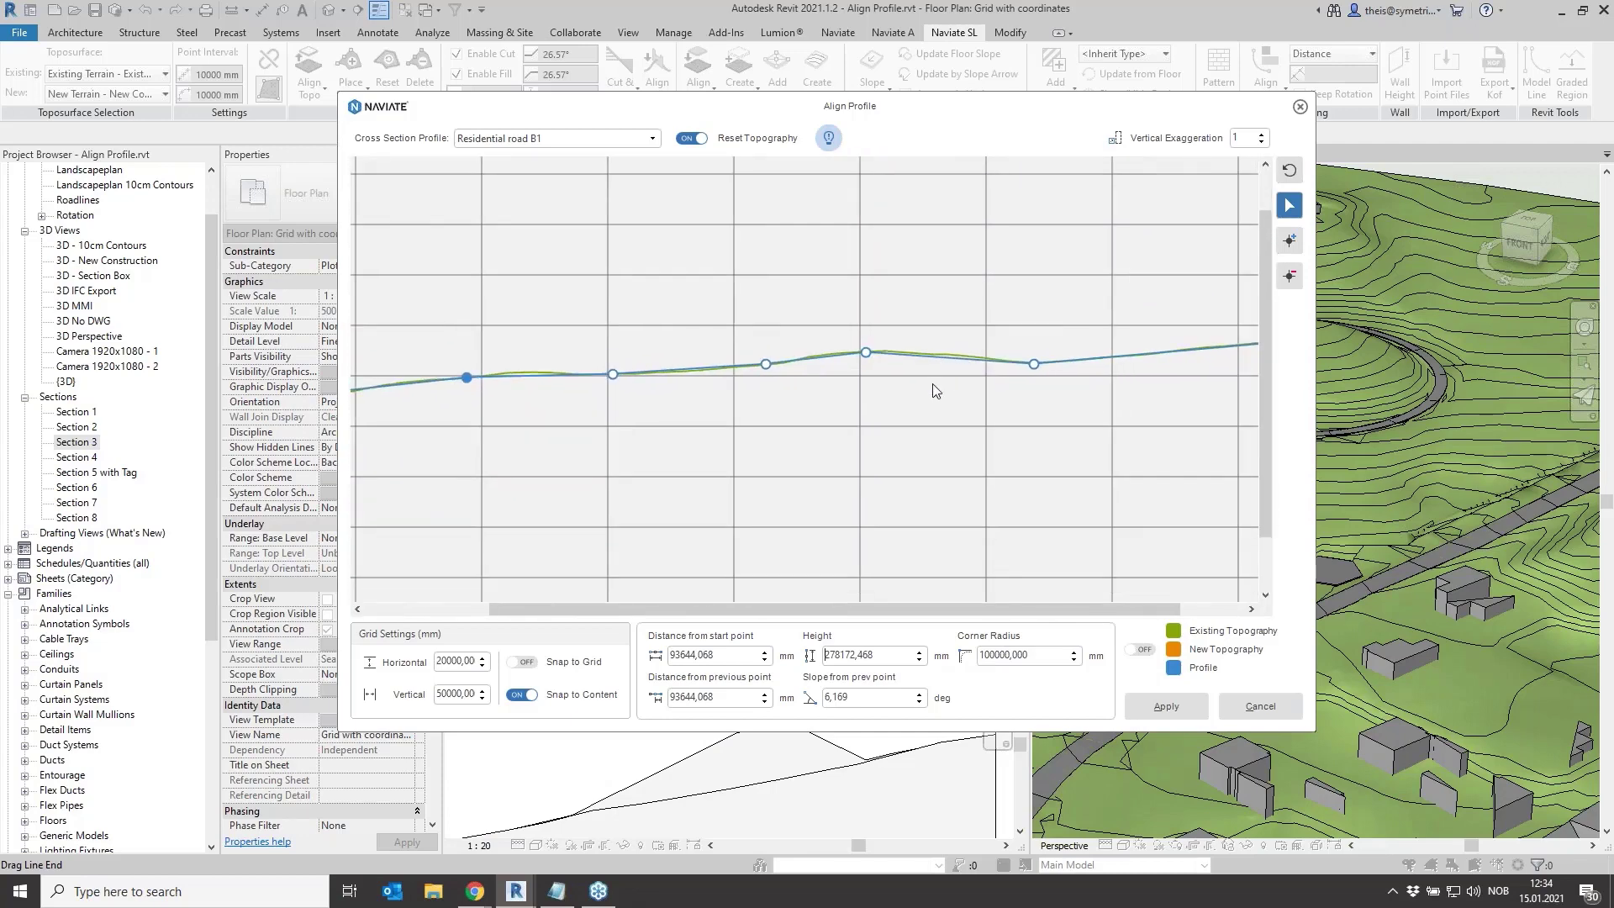
scroll(370, 404, "up", 3)
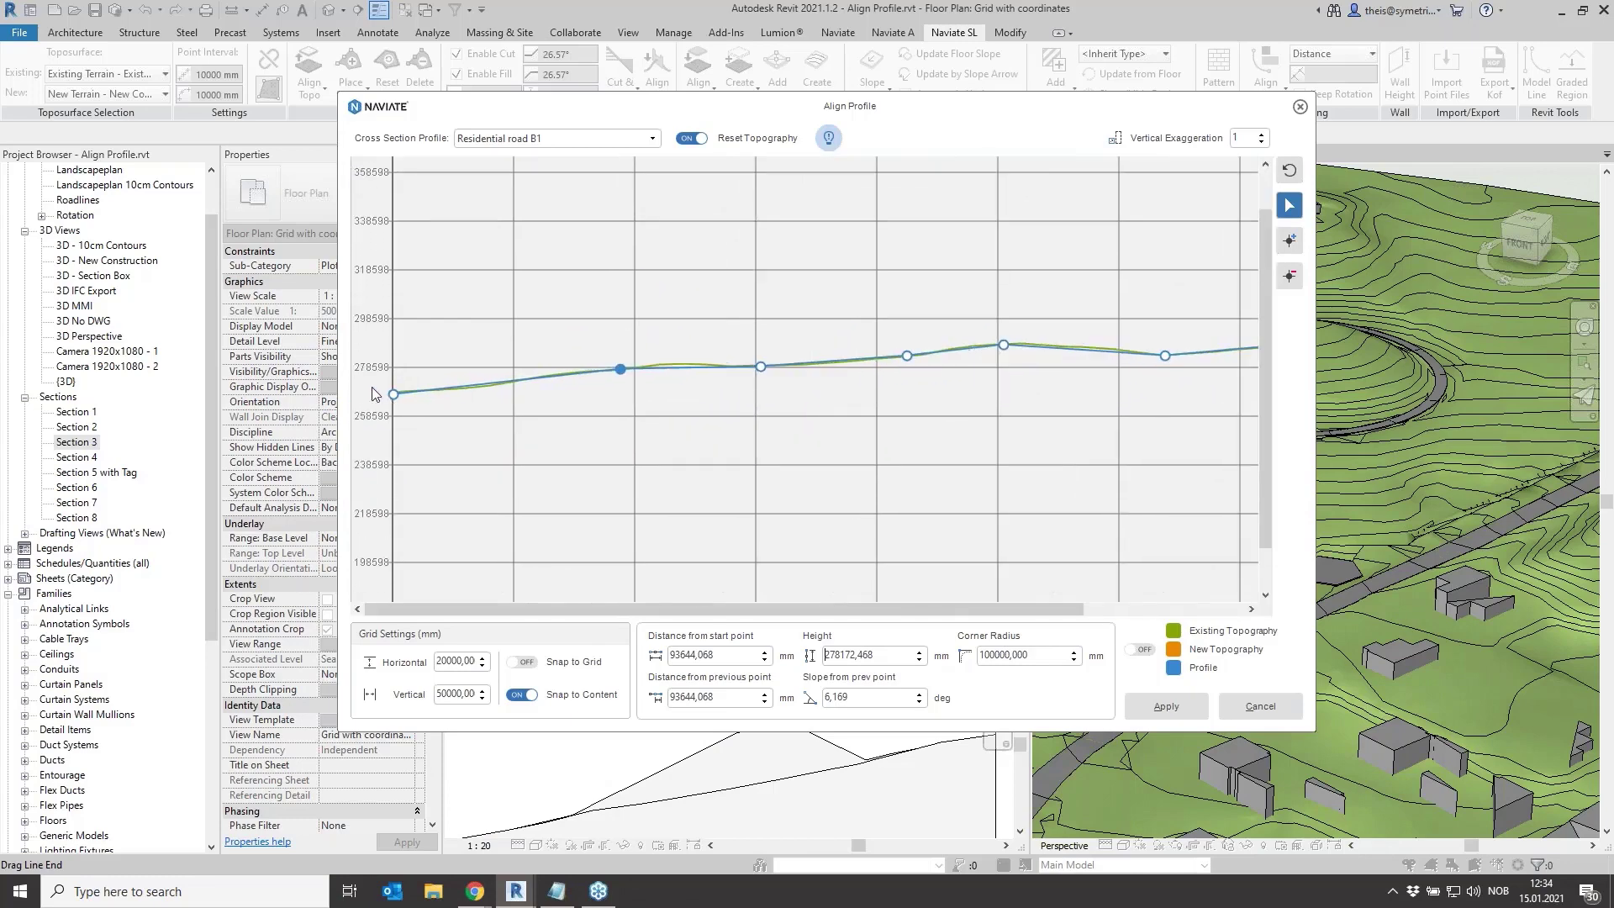
scroll(390, 395, "down", 3)
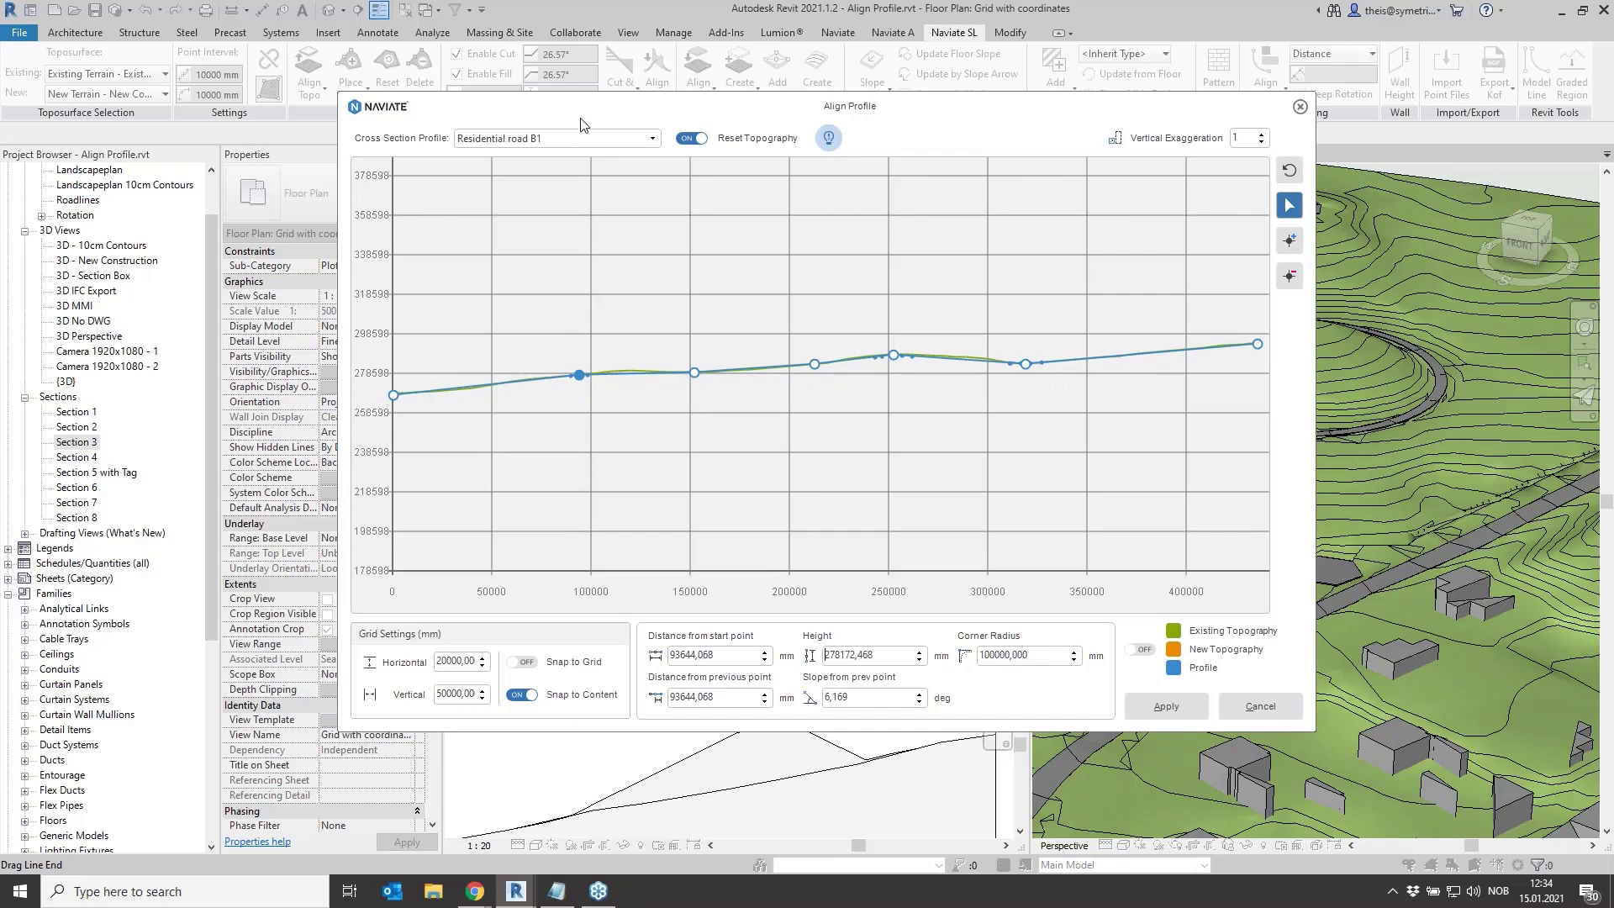
left_click_drag(567, 107, 531, 94)
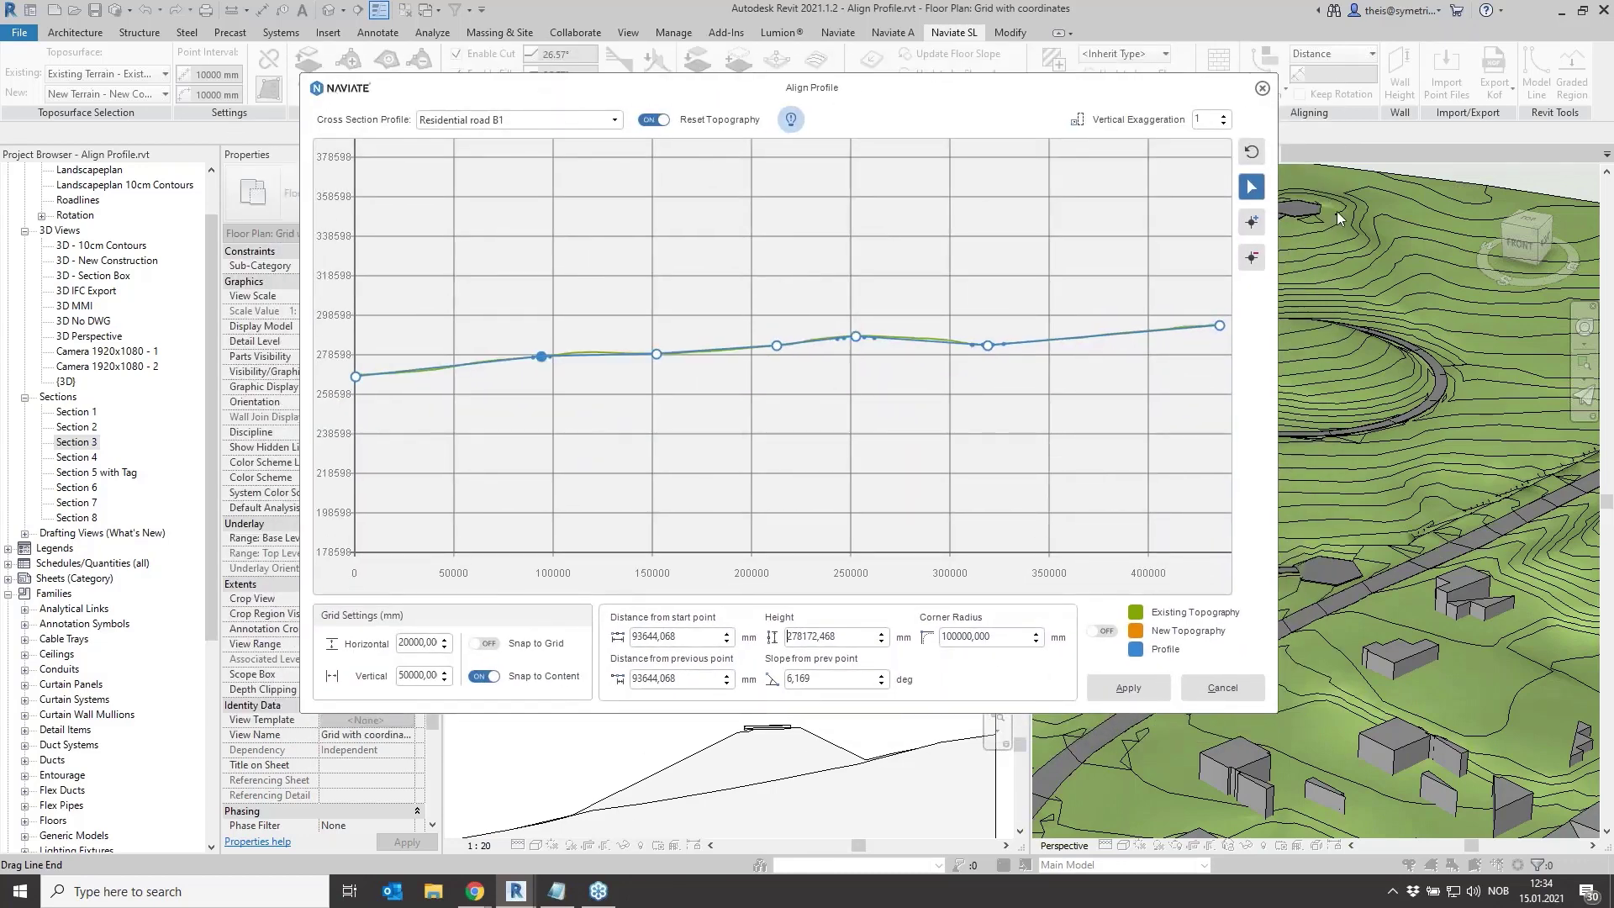
mouse_move(1131, 92)
left_mouse_down()
mouse_move(1117, 99)
mouse_move(1135, 96)
left_mouse_up()
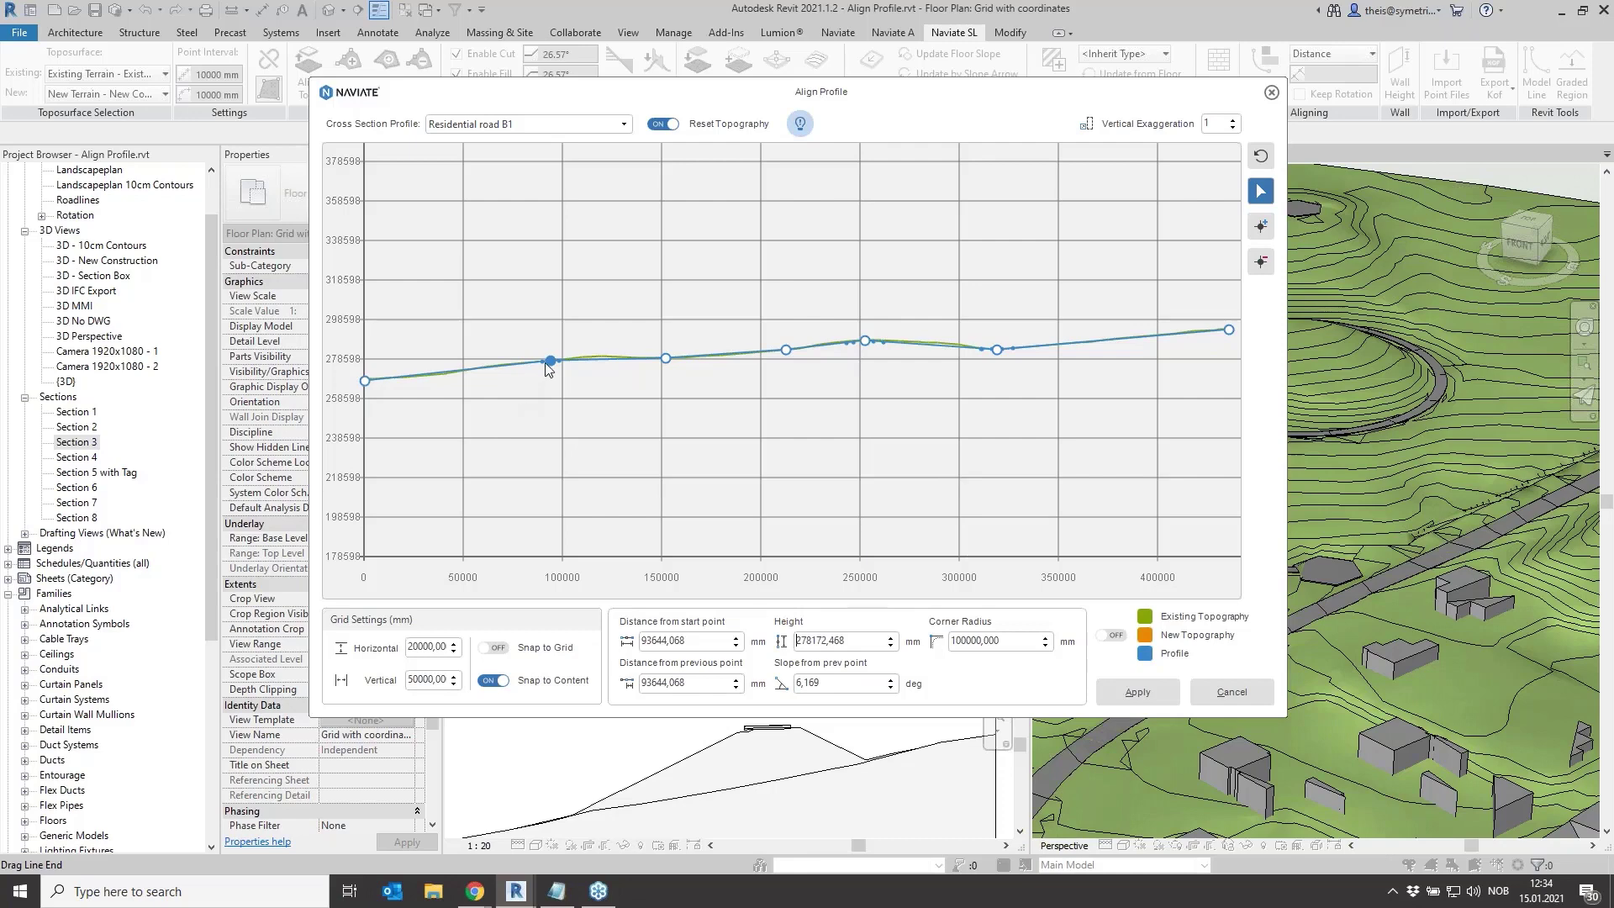
Review the first intermediate point's height, slope and corner radius, and examine how closely the curve follows the terrain there
double_click(845, 641)
double_click(838, 681)
double_click(967, 641)
left_click_drag(869, 101, 871, 109)
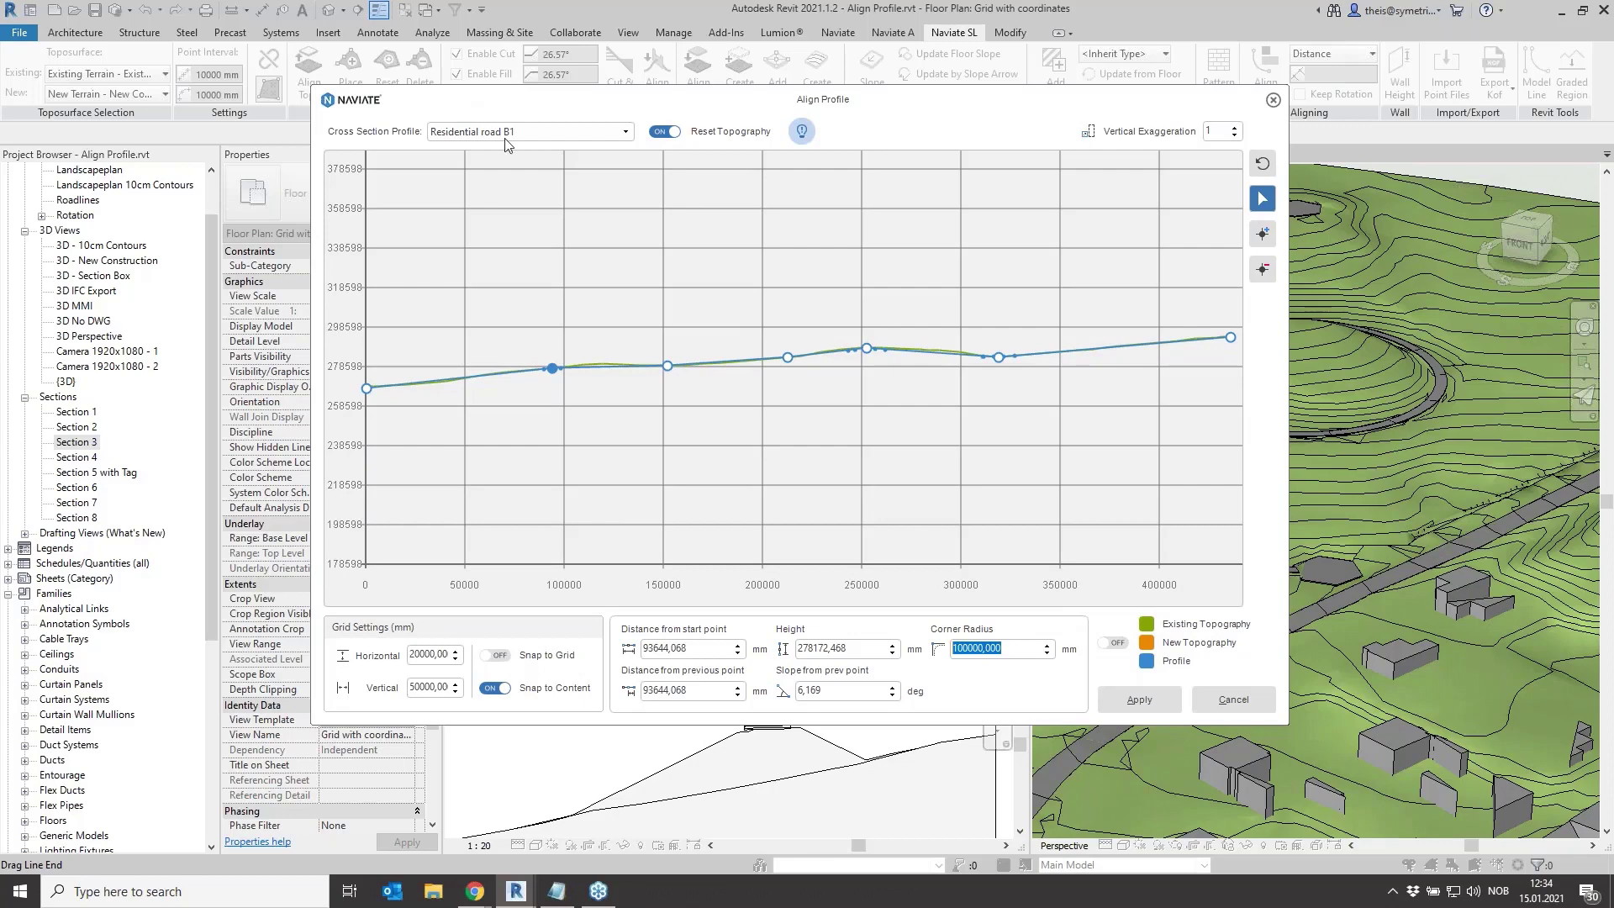
left_click_drag(734, 111, 749, 115)
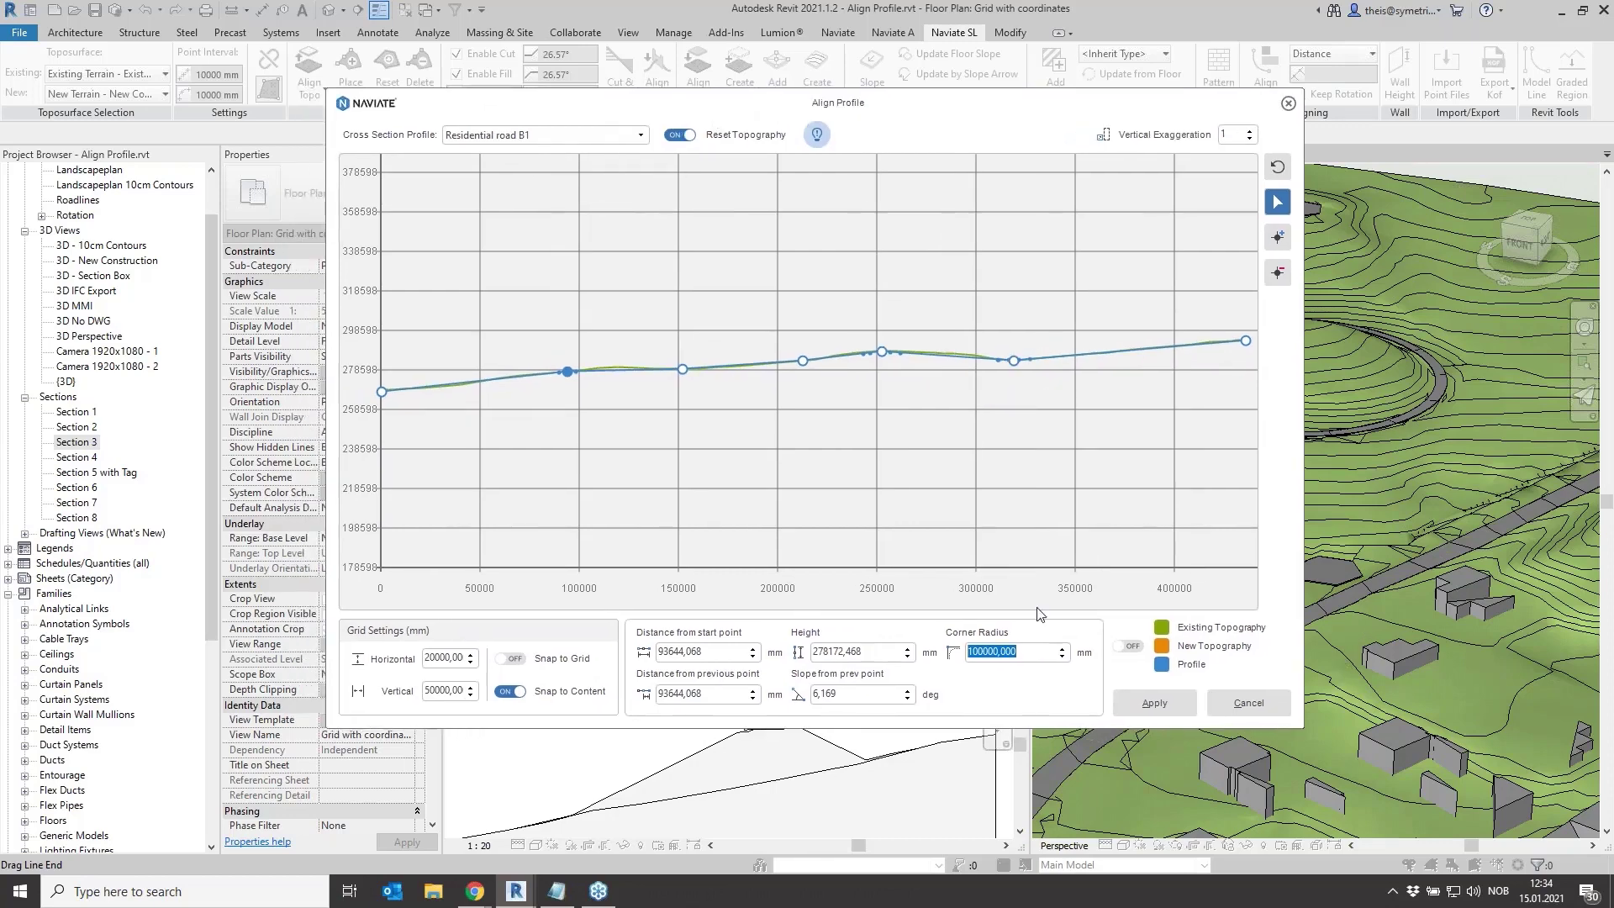
scroll(467, 395, "up", 5)
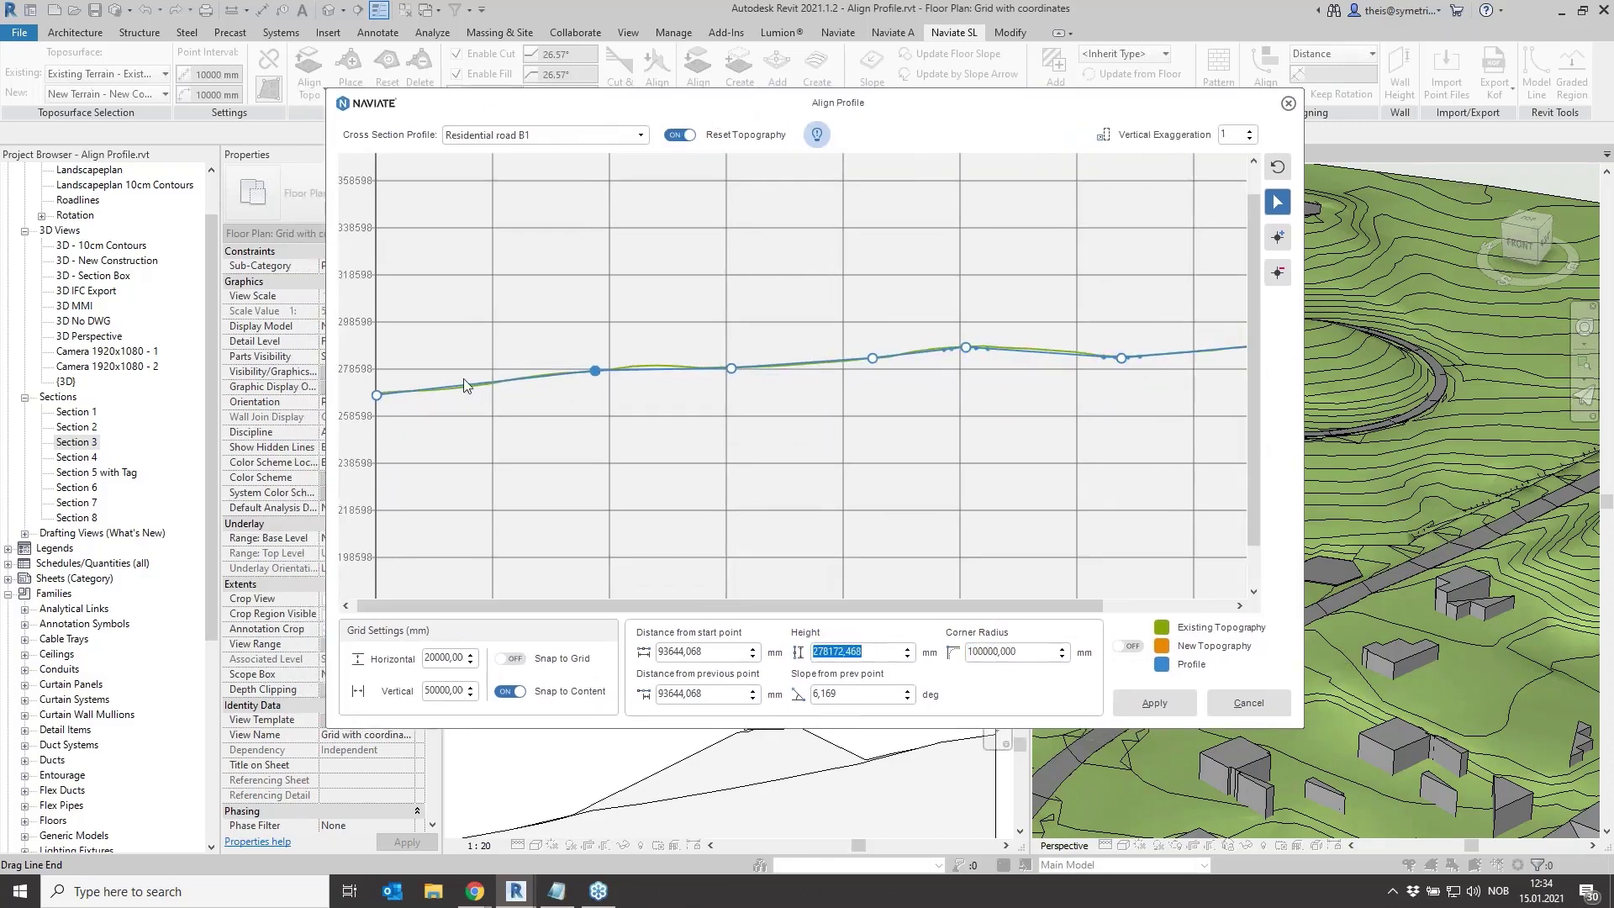
scroll(415, 407, "down", 5)
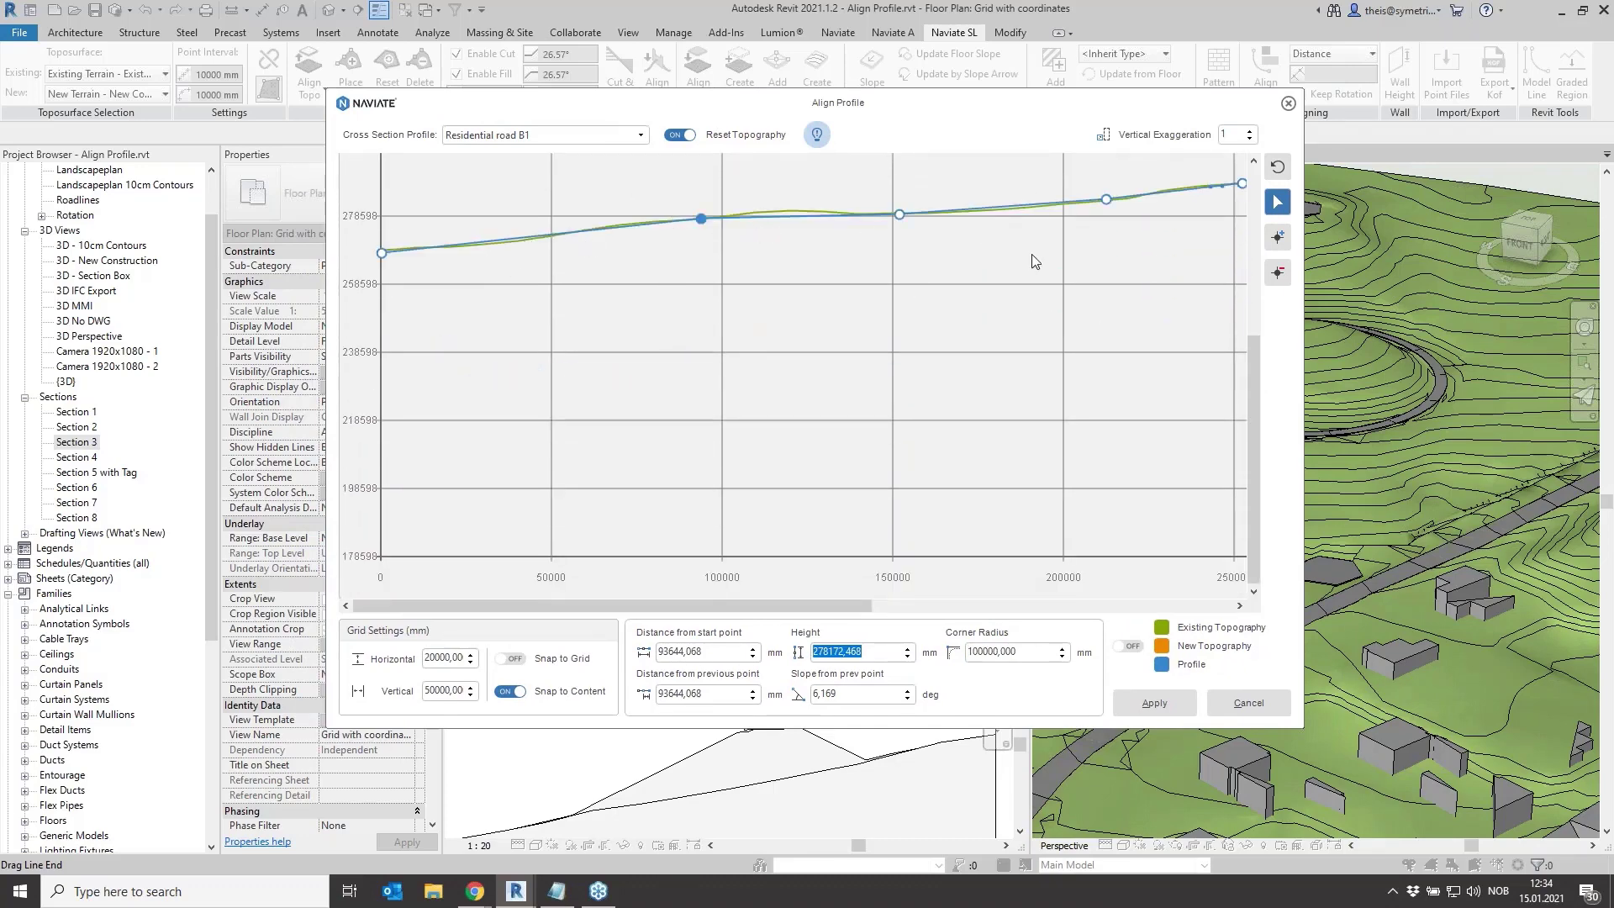
scroll(926, 315, "down", 5)
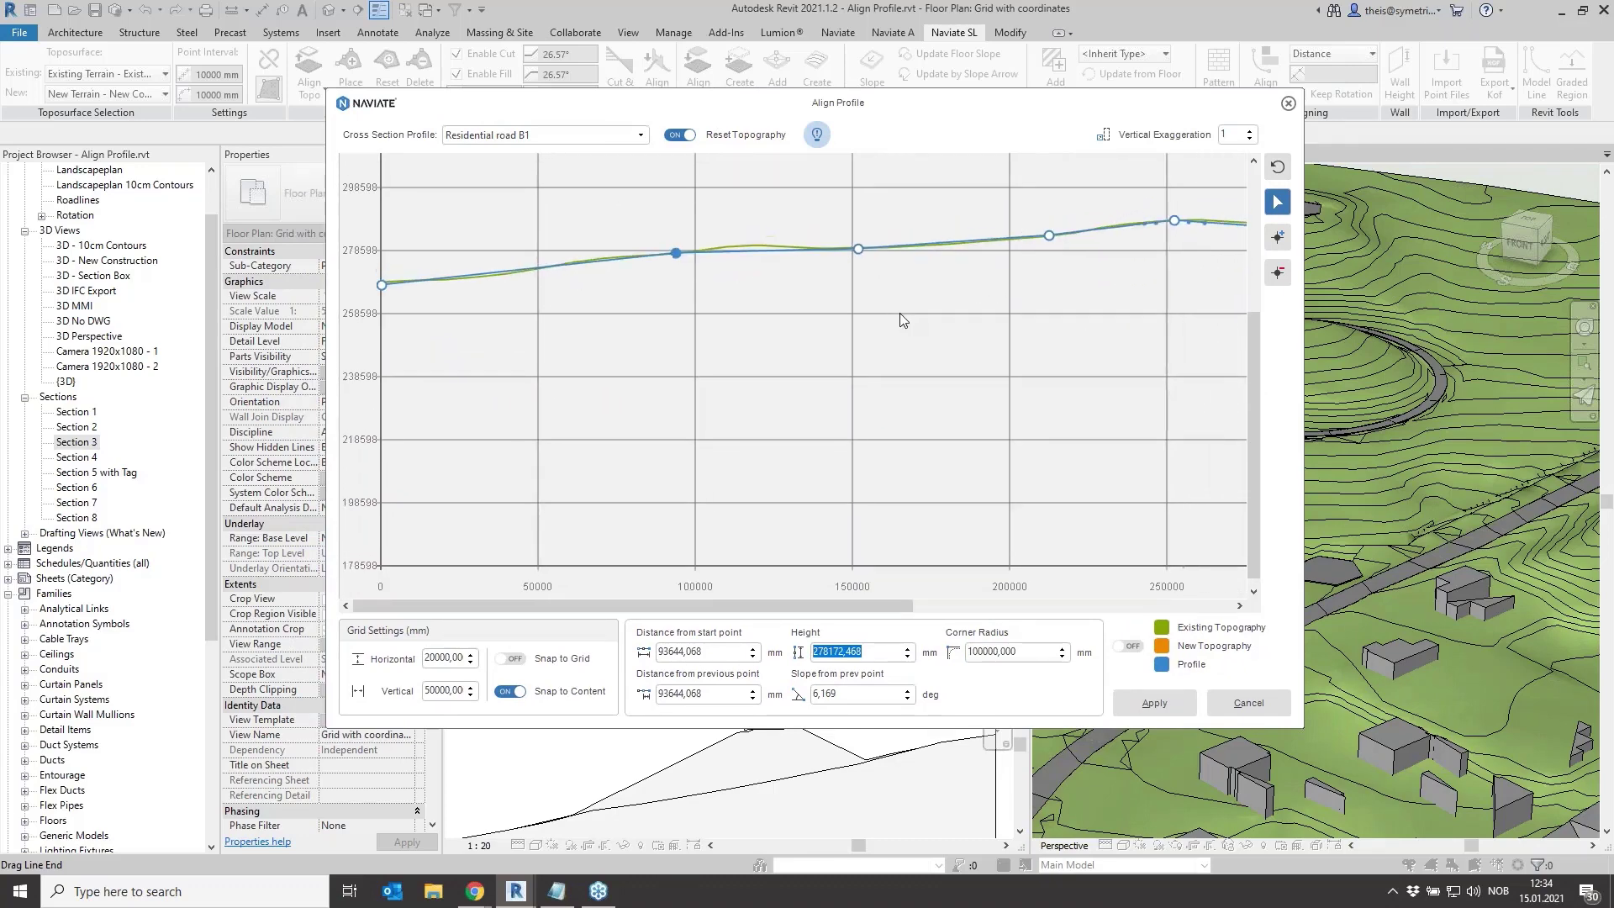
scroll(898, 359, "down", 2)
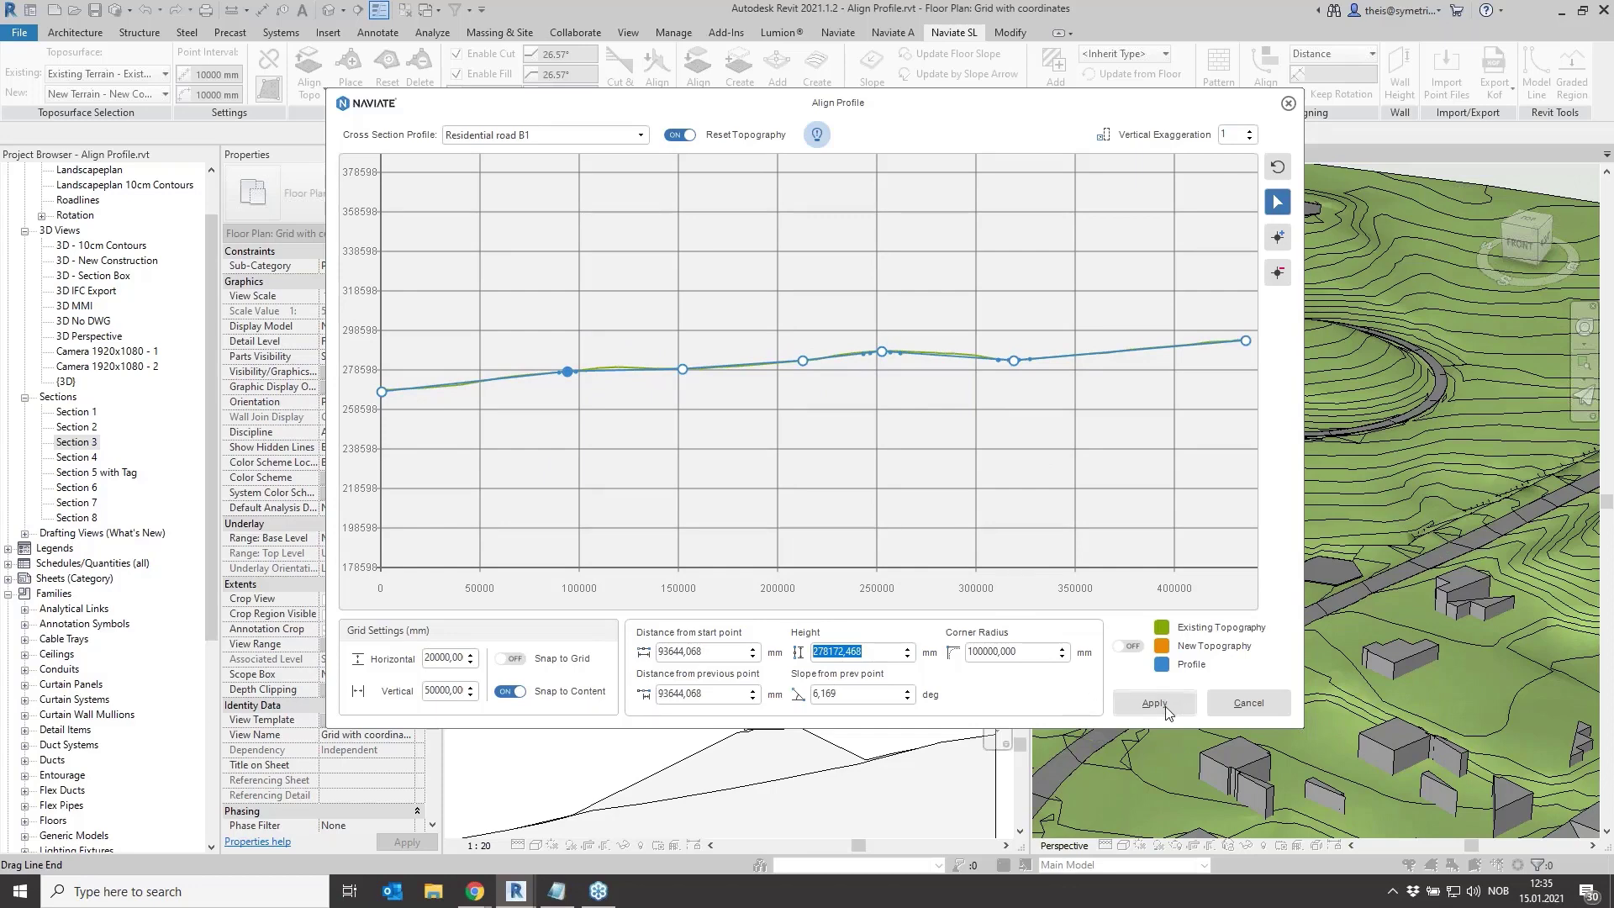
Preview the new topography line in the profile chart, and hide it again
left_click(1133, 646)
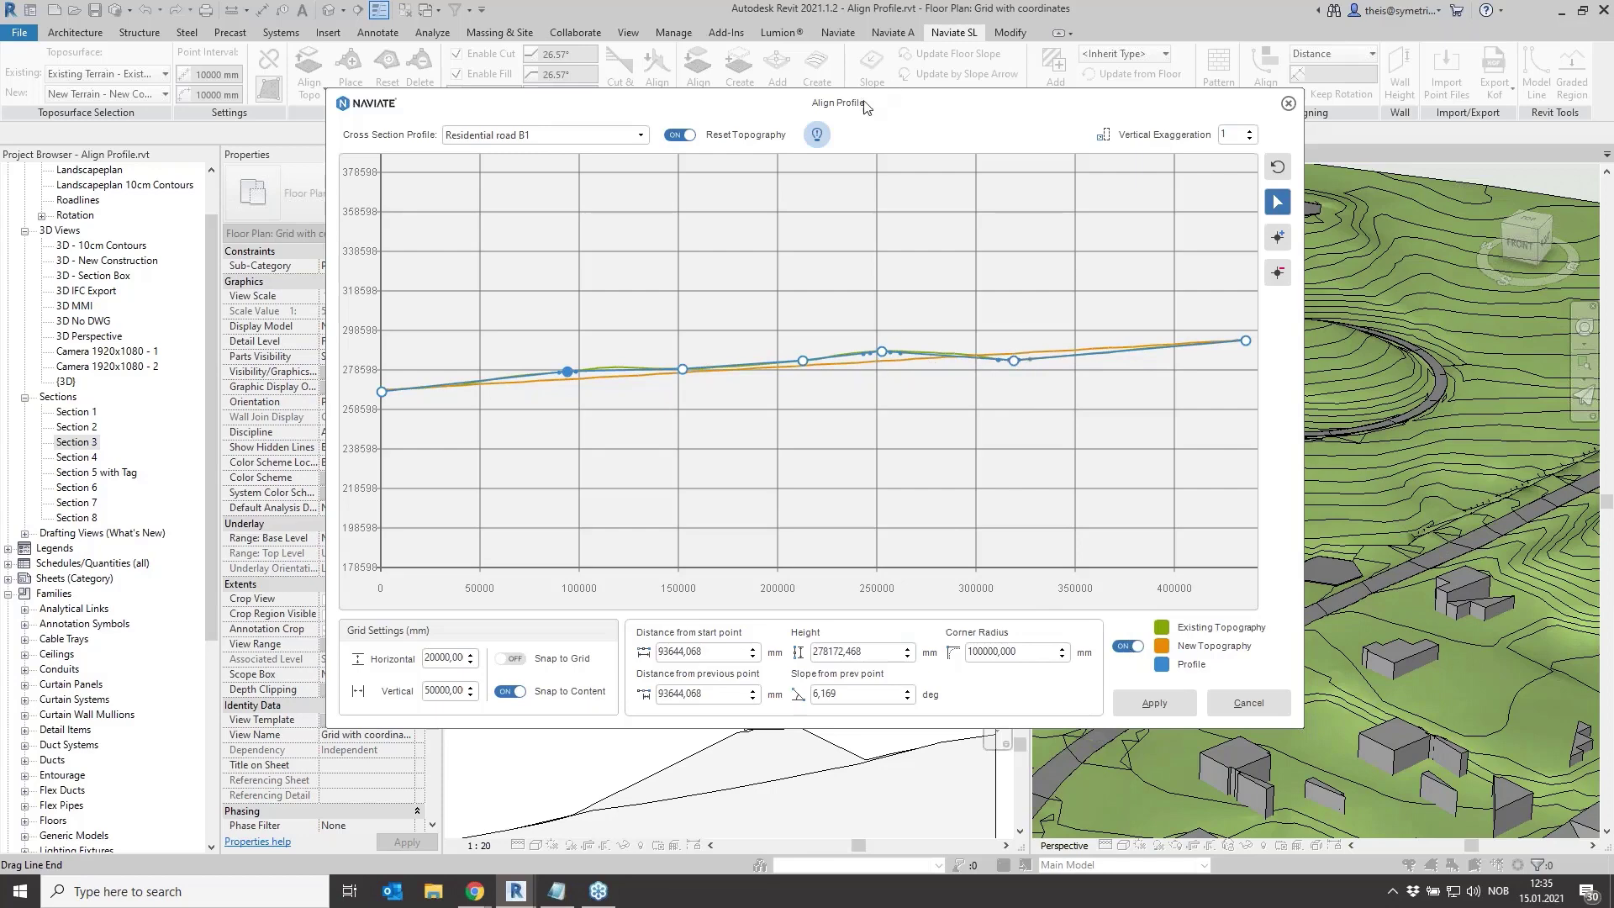
left_click_drag(868, 104, 1062, 593)
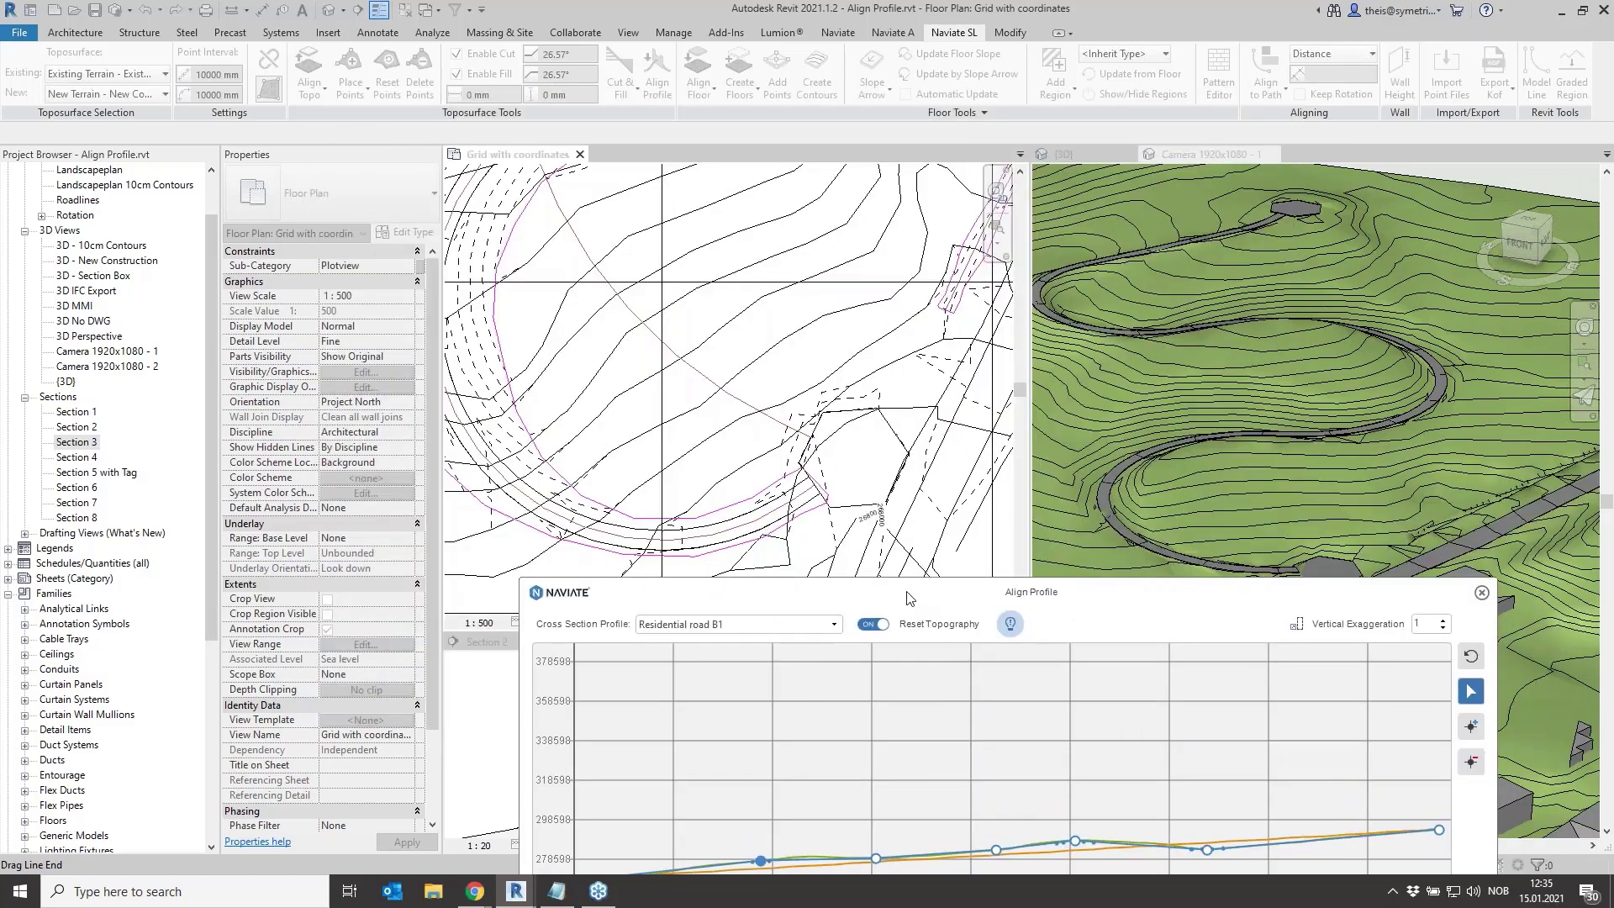
left_click_drag(908, 598, 773, 173)
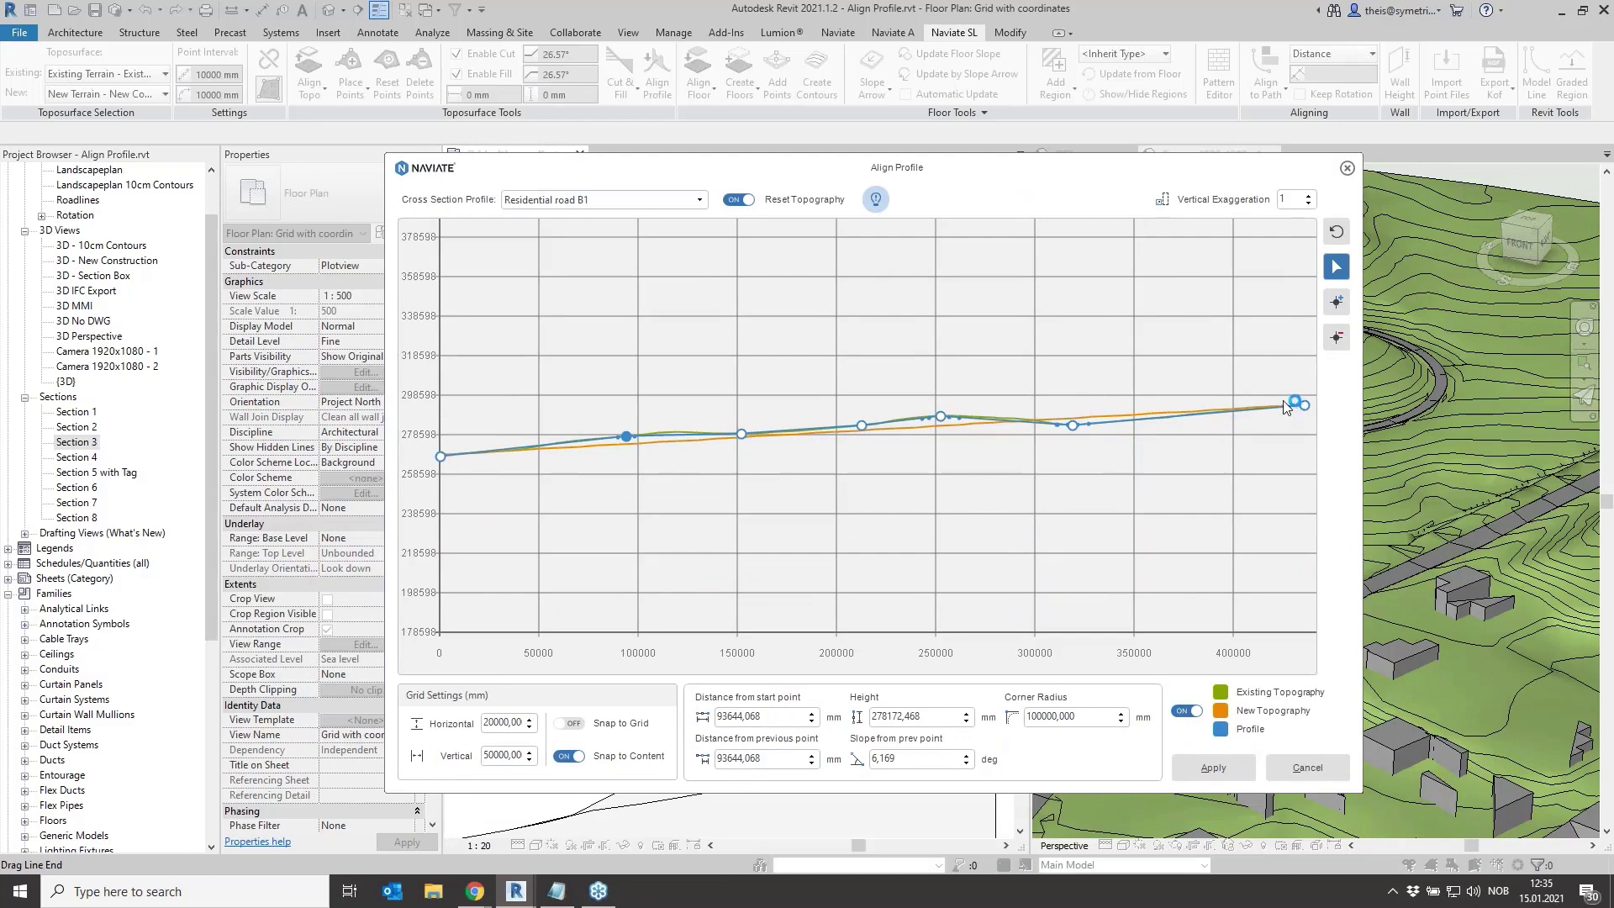
left_click(1187, 712)
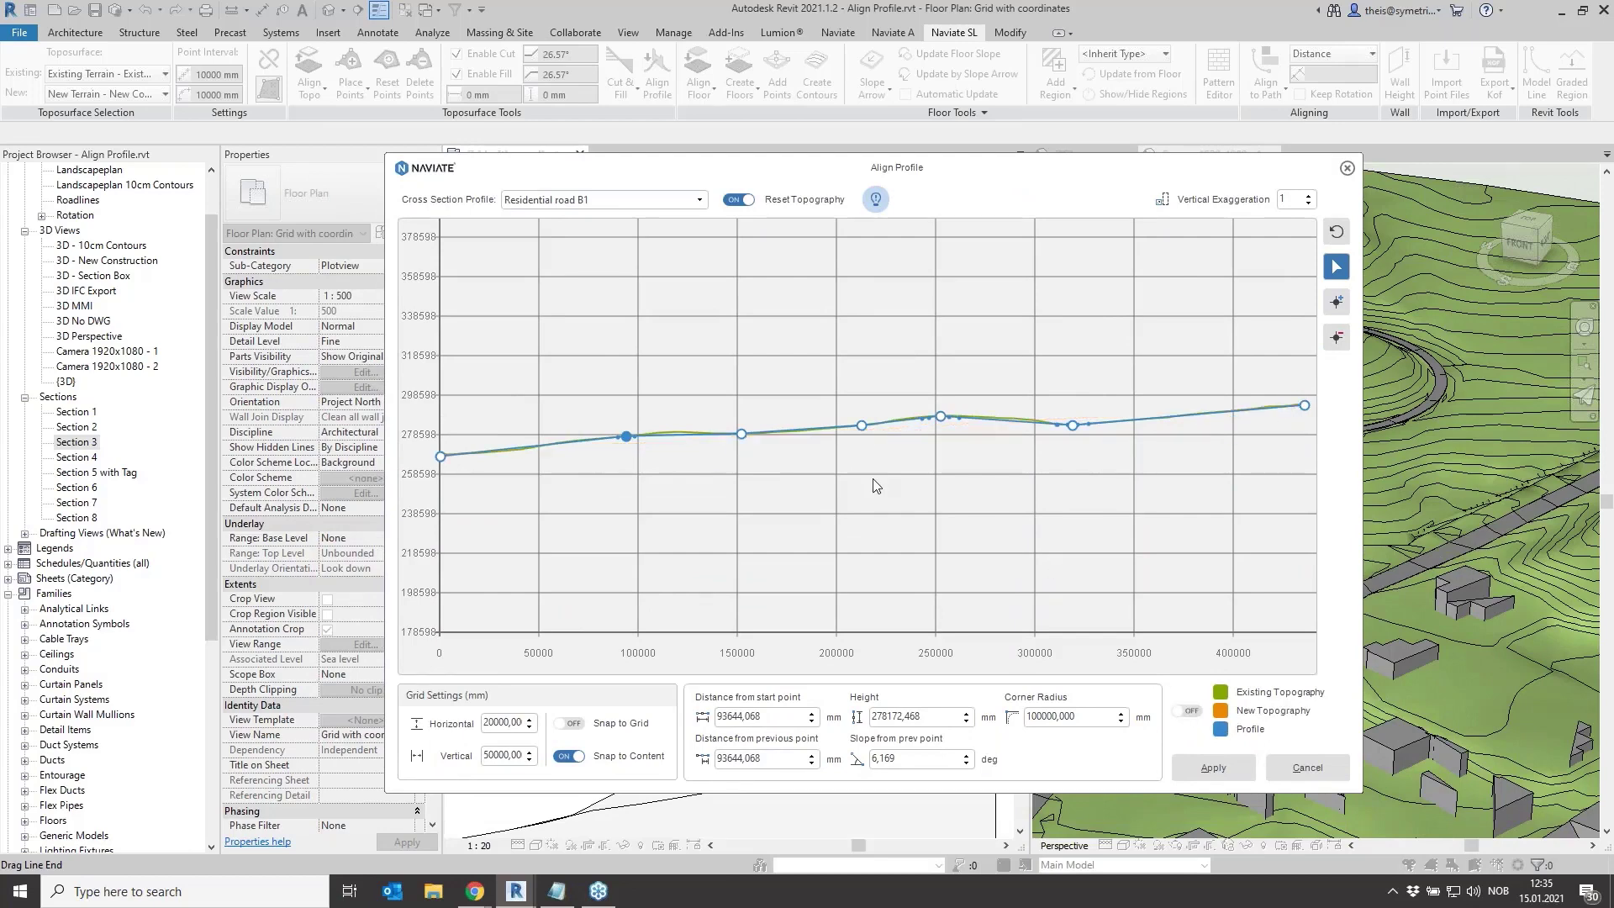
Apply the road profile and reset all points inside the closed loop, deleting the connected lines when finished
left_click(1220, 769)
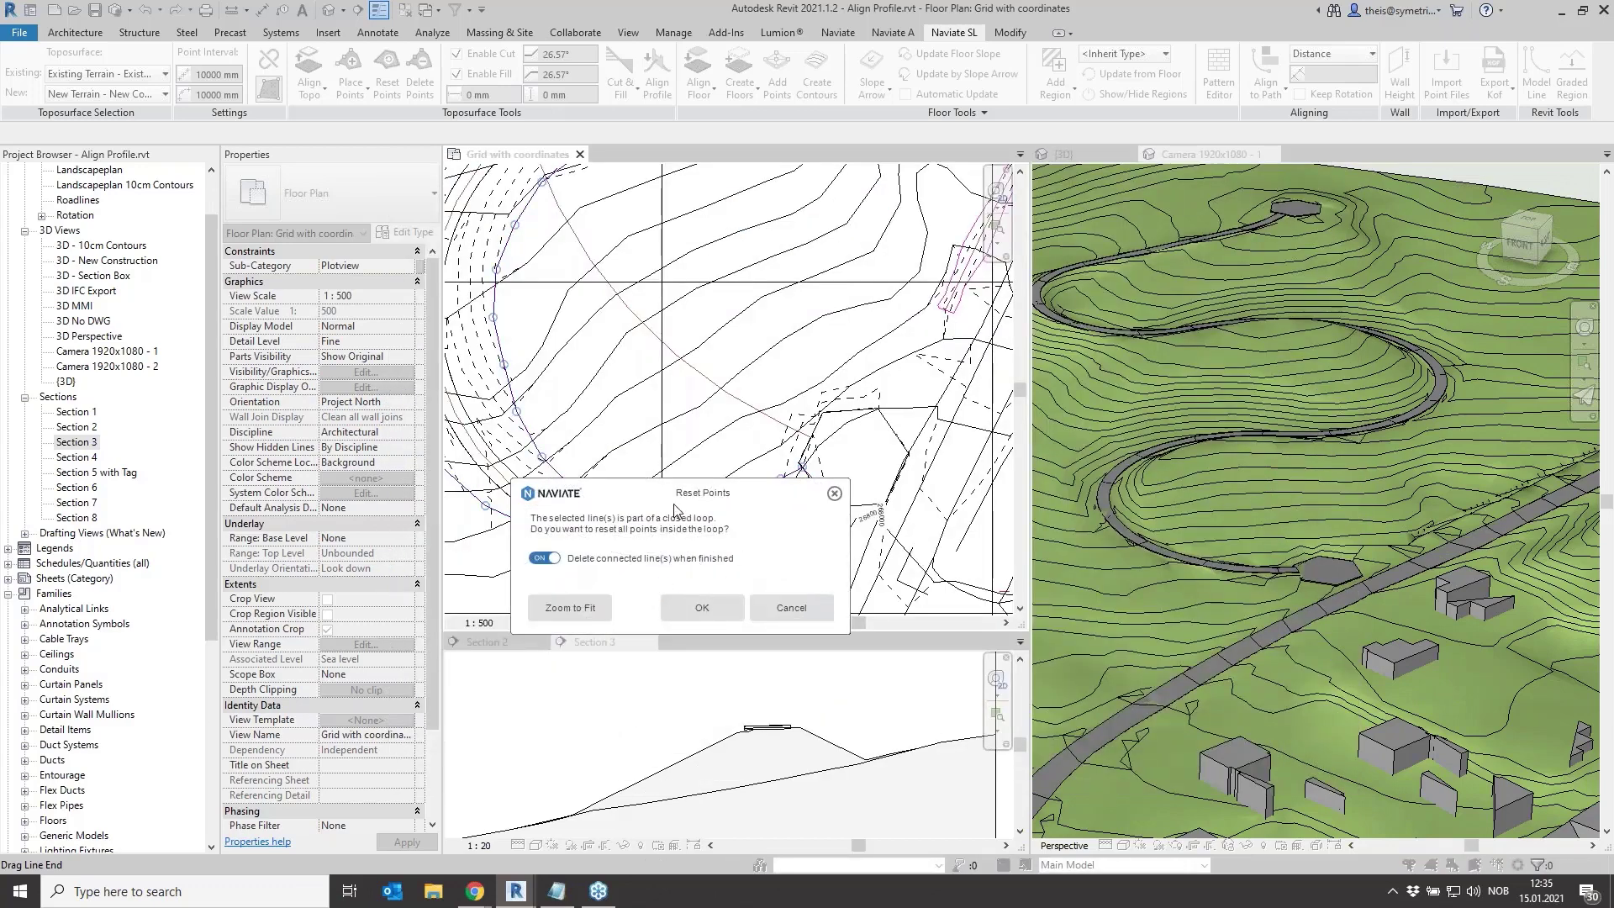
left_click(683, 607)
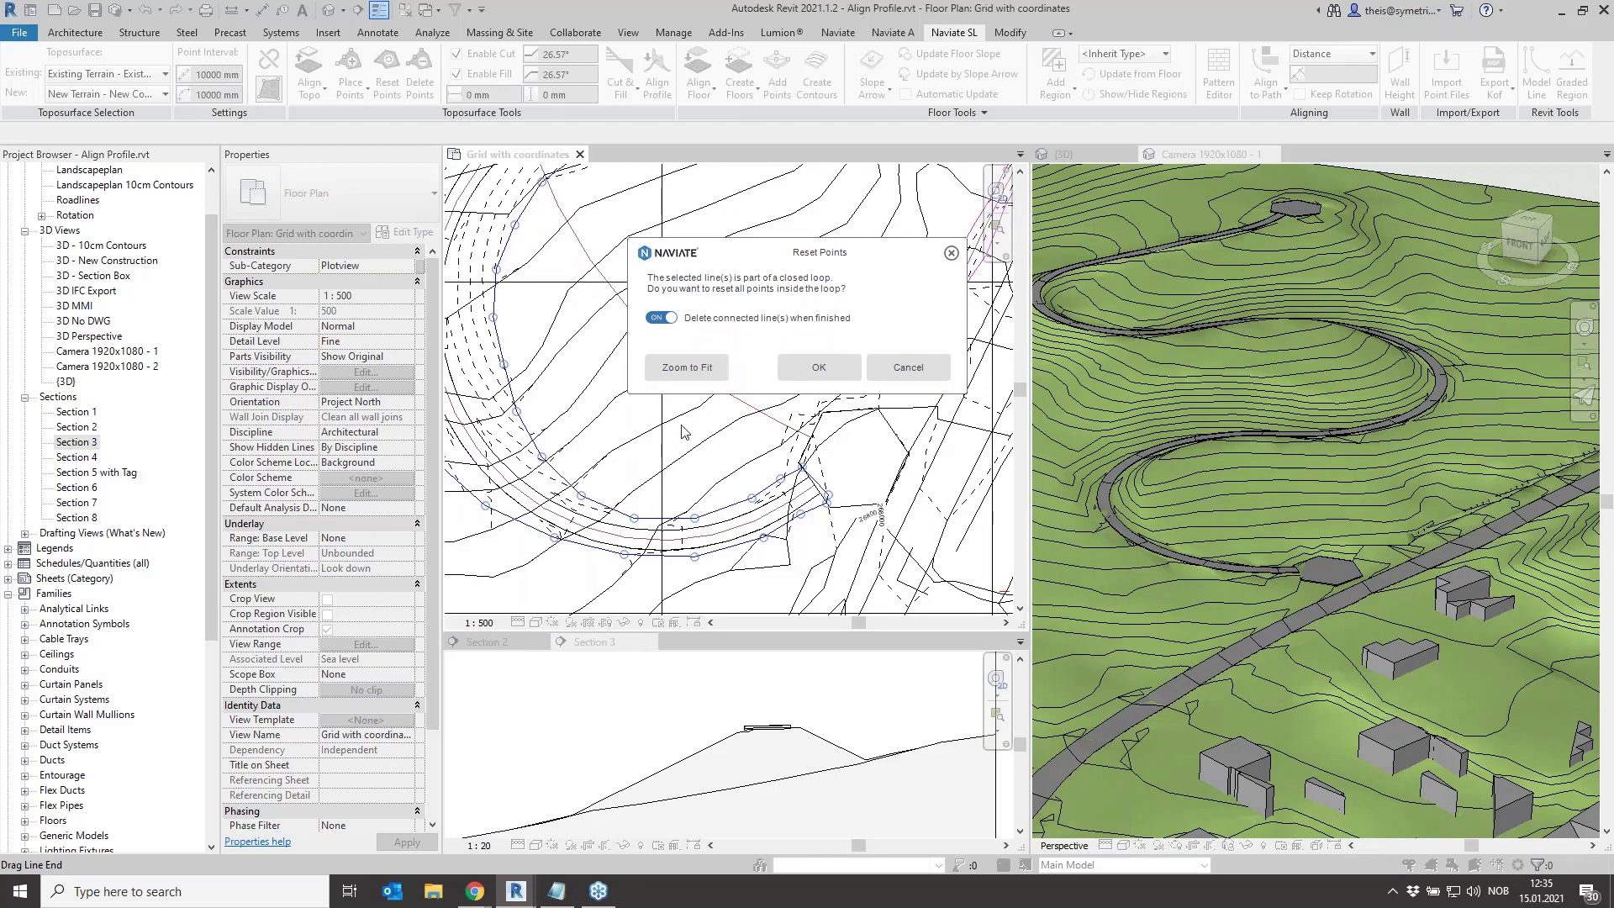
left_click(819, 370)
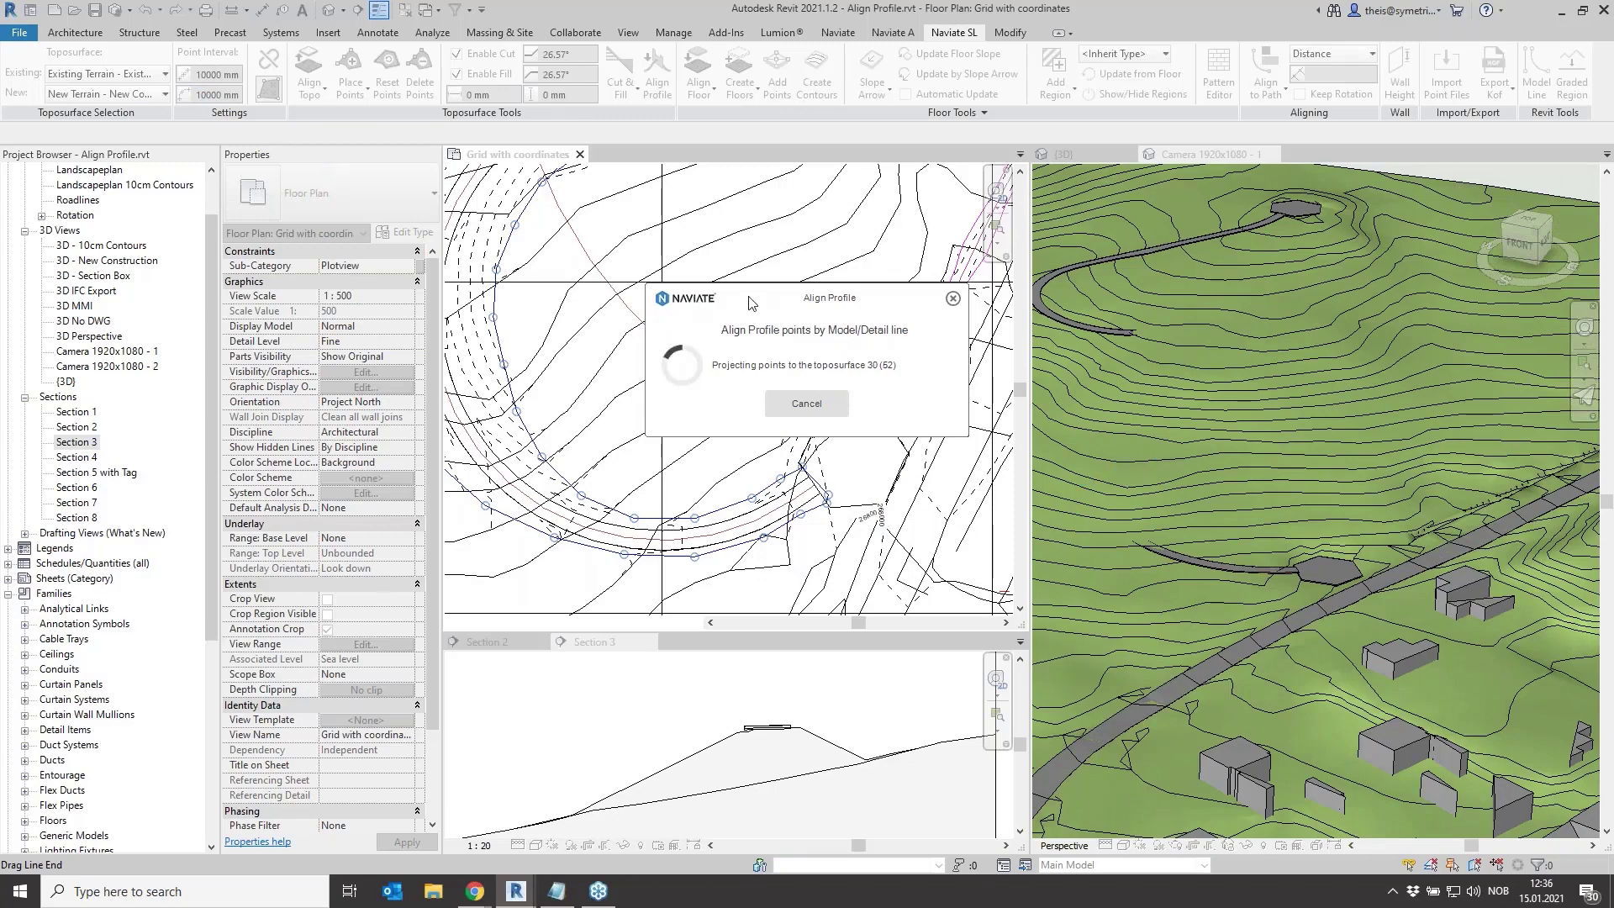
left_click_drag(757, 303, 687, 324)
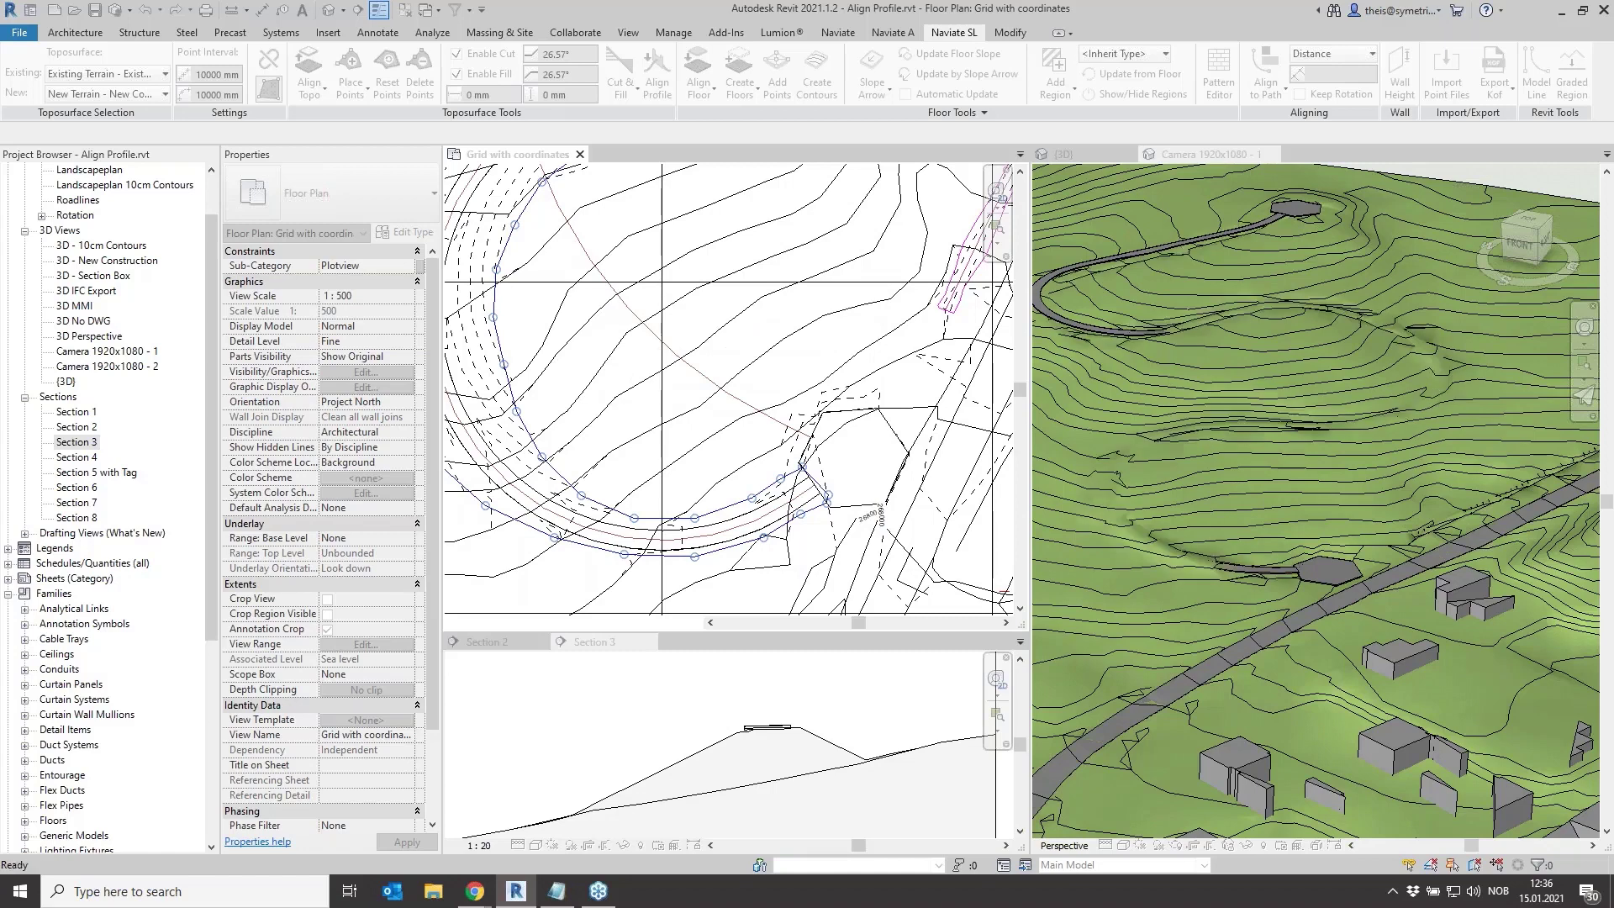
Align the winding road's asphalt floors to the reshaped terrain with a 150 mm offset, using perimeter points only
scroll(811, 429, "down", 3)
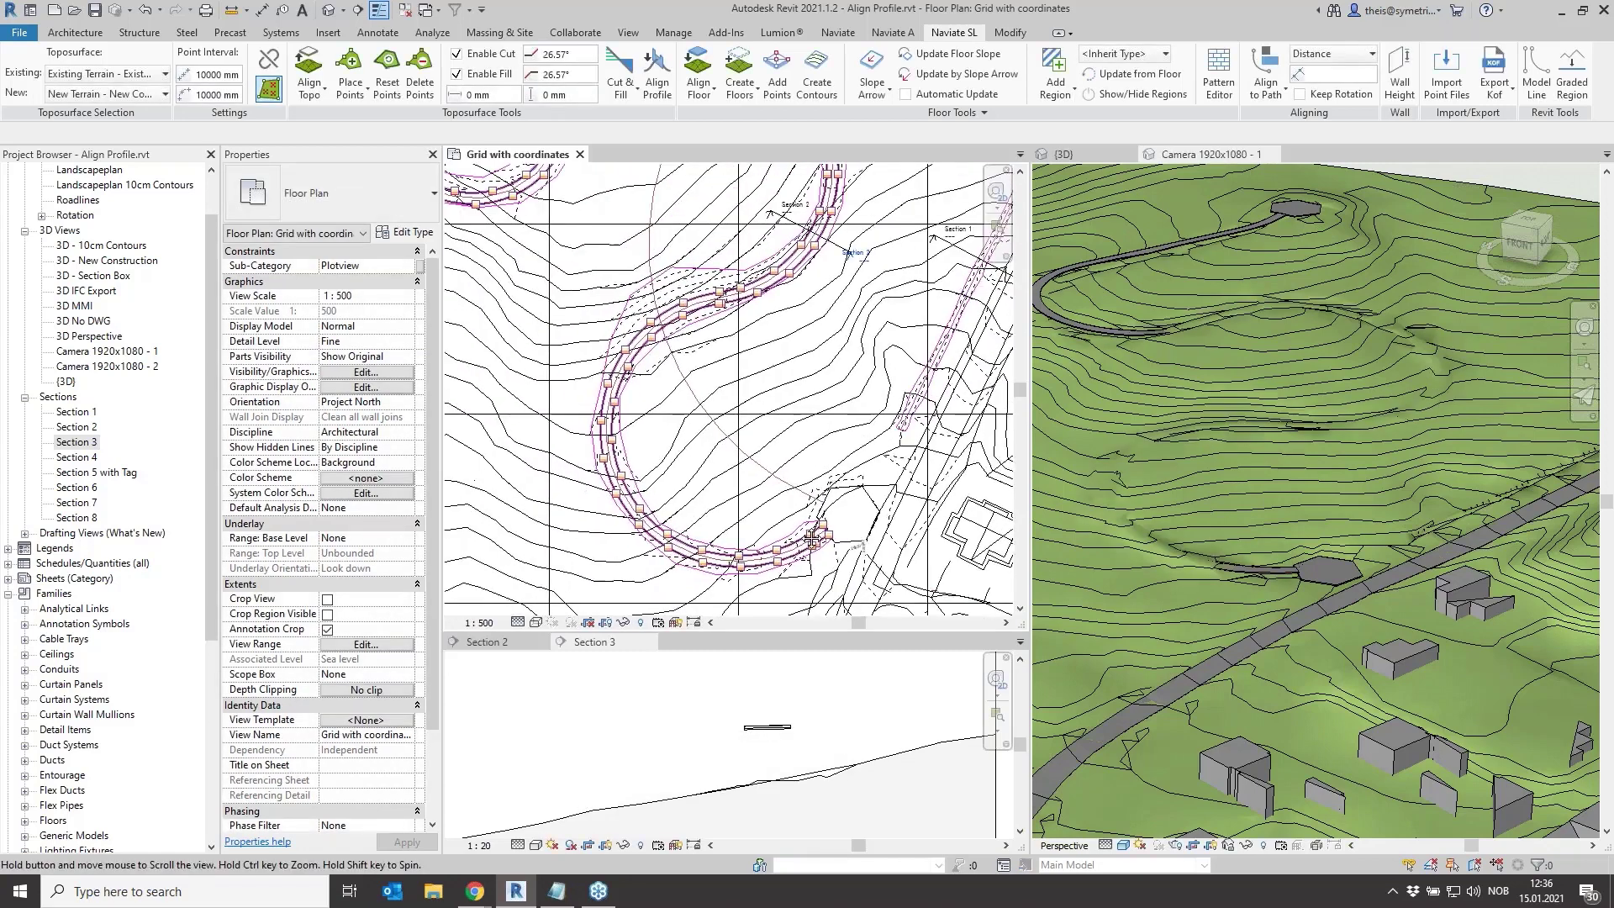
left_click(704, 86)
left_click(720, 124)
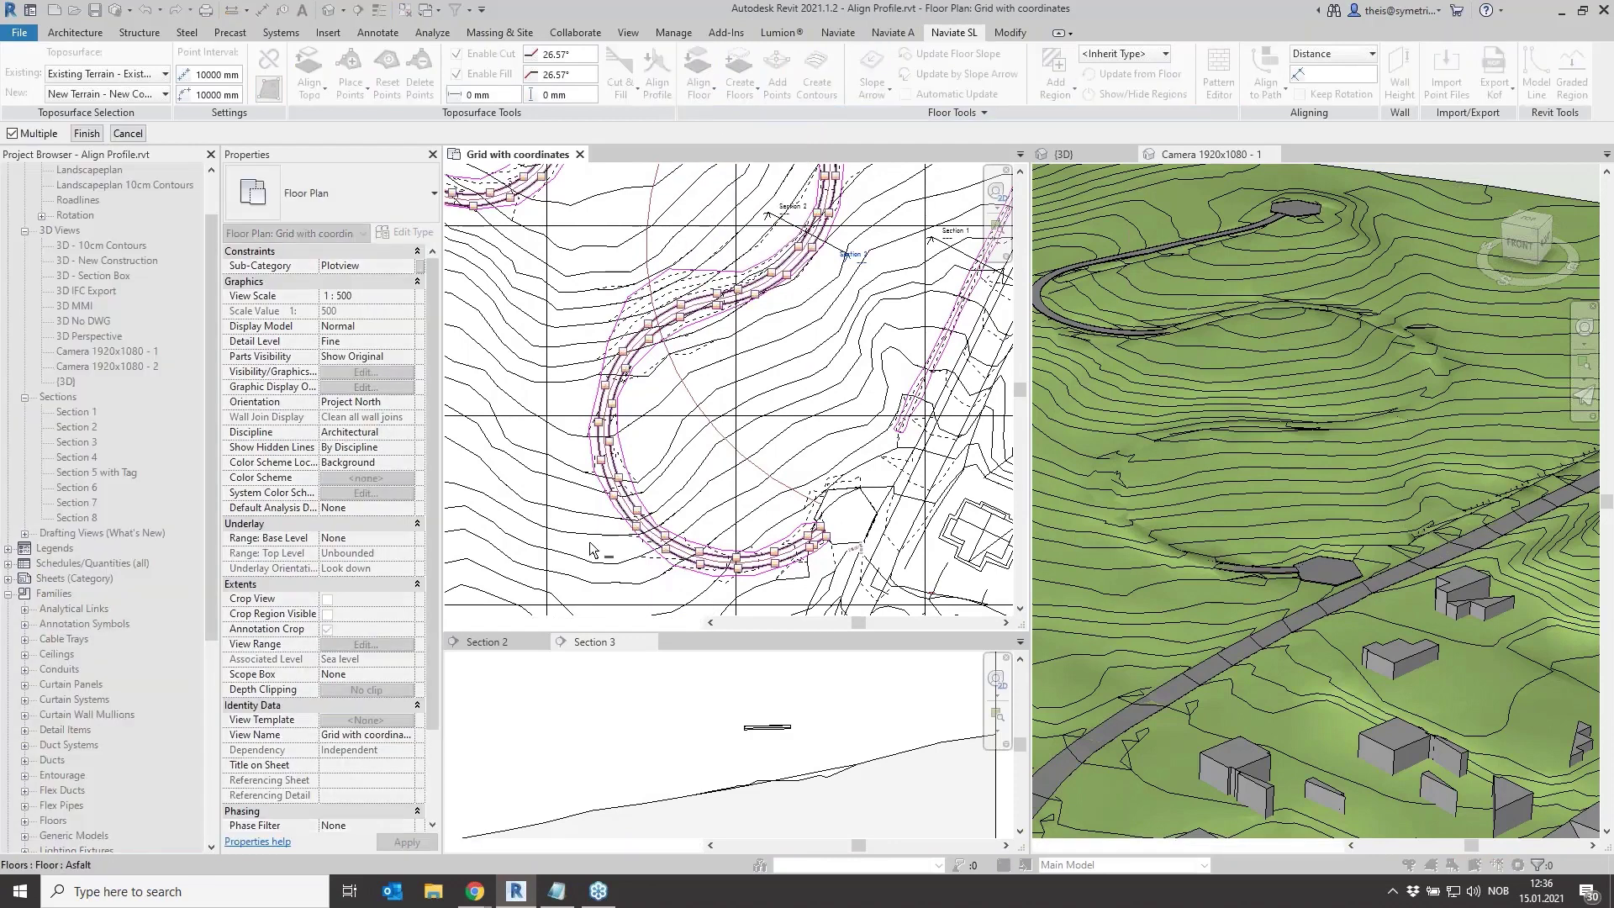
left_click(88, 134)
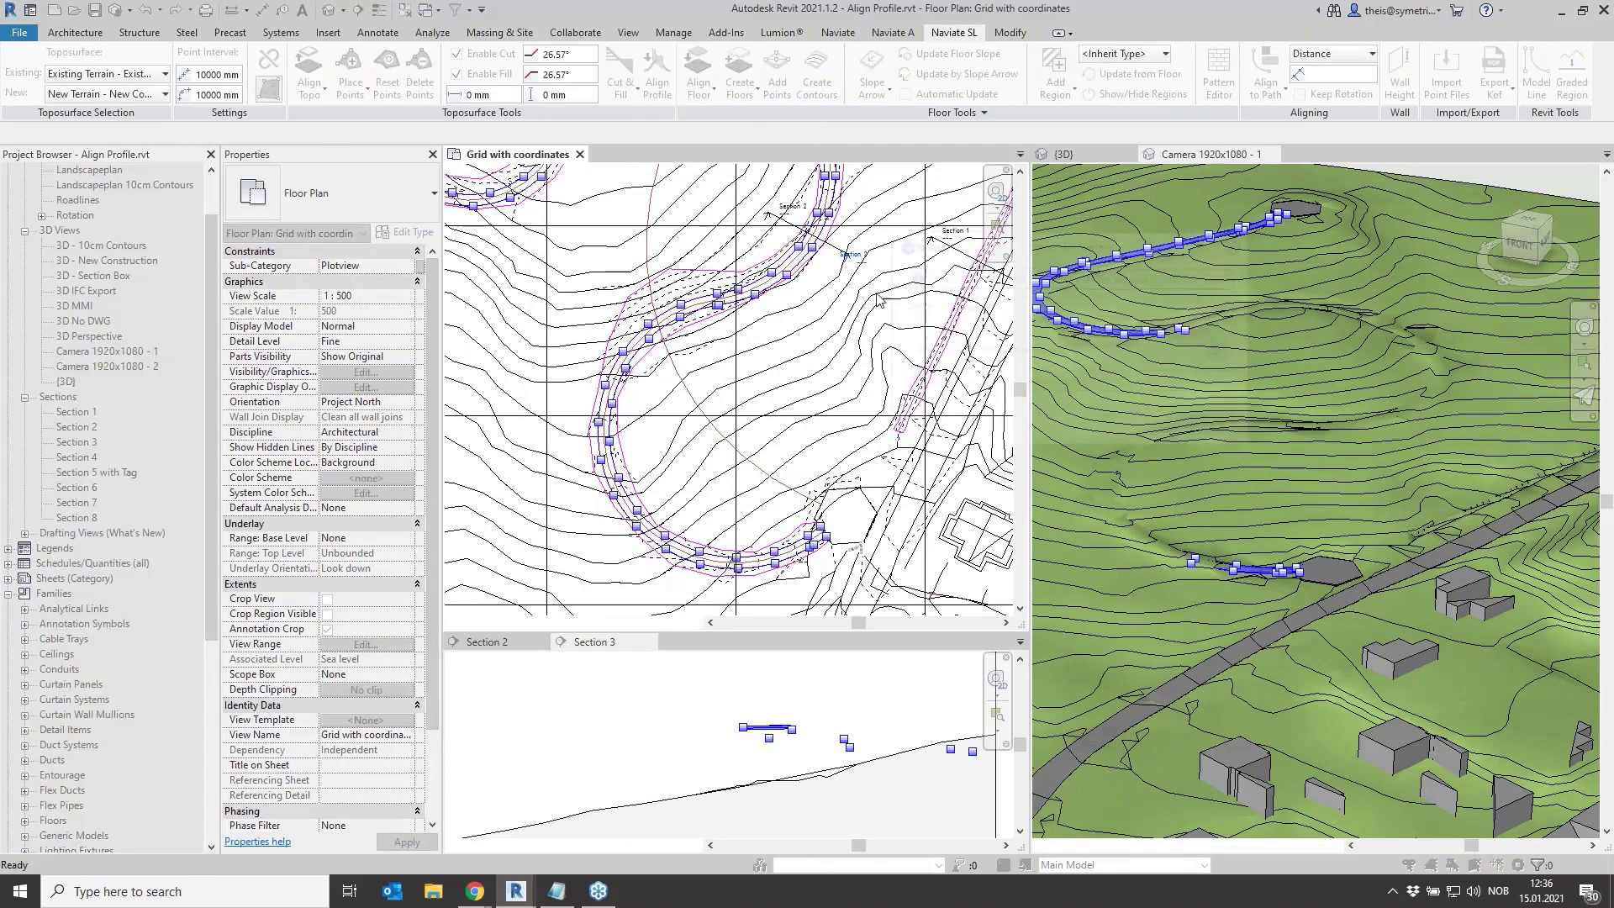
left_click(920, 350)
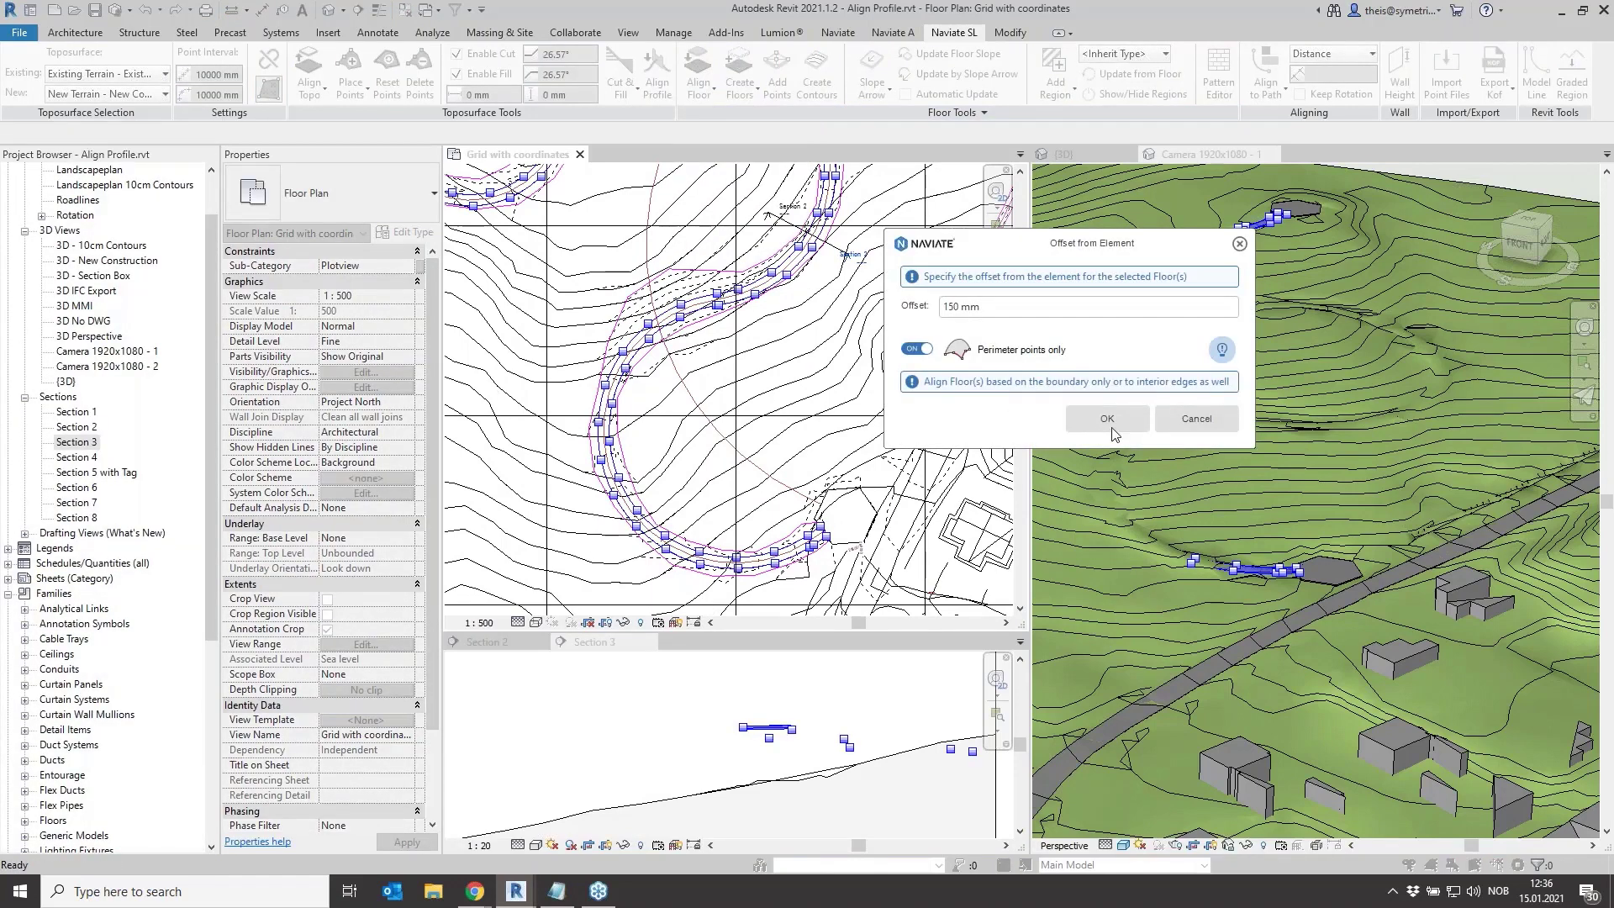
left_click(1112, 429)
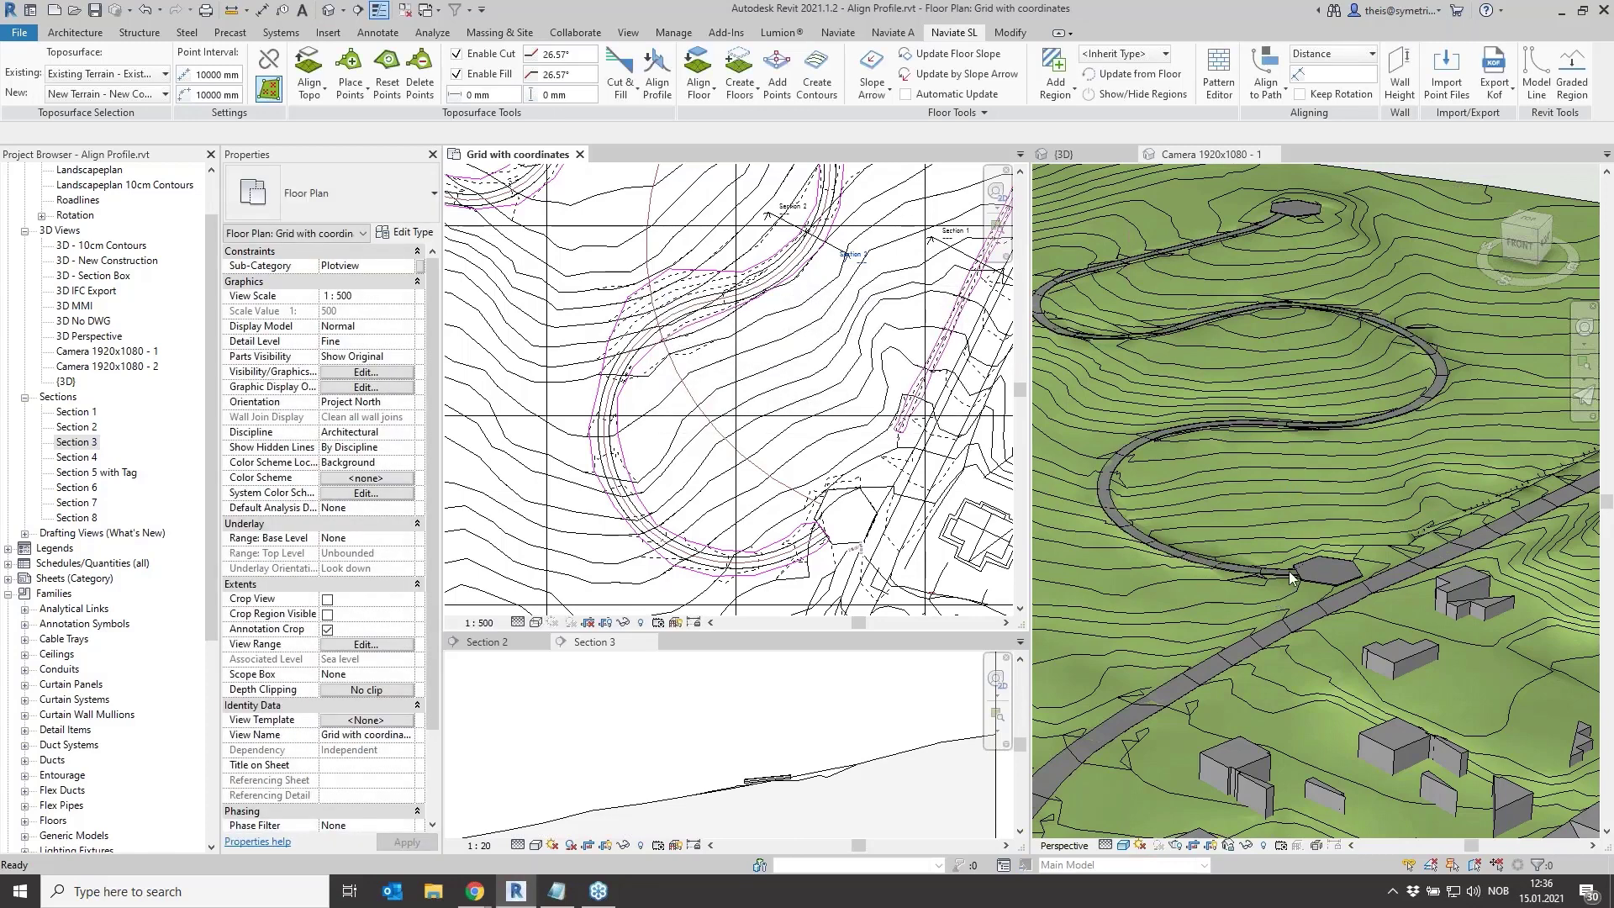
Examine the realigned road in the camera view, from its lower junction up to the hilltop turning area and across the surrounding terrain
scroll(1293, 578, "up", 3)
scroll(1303, 568, "up", 4)
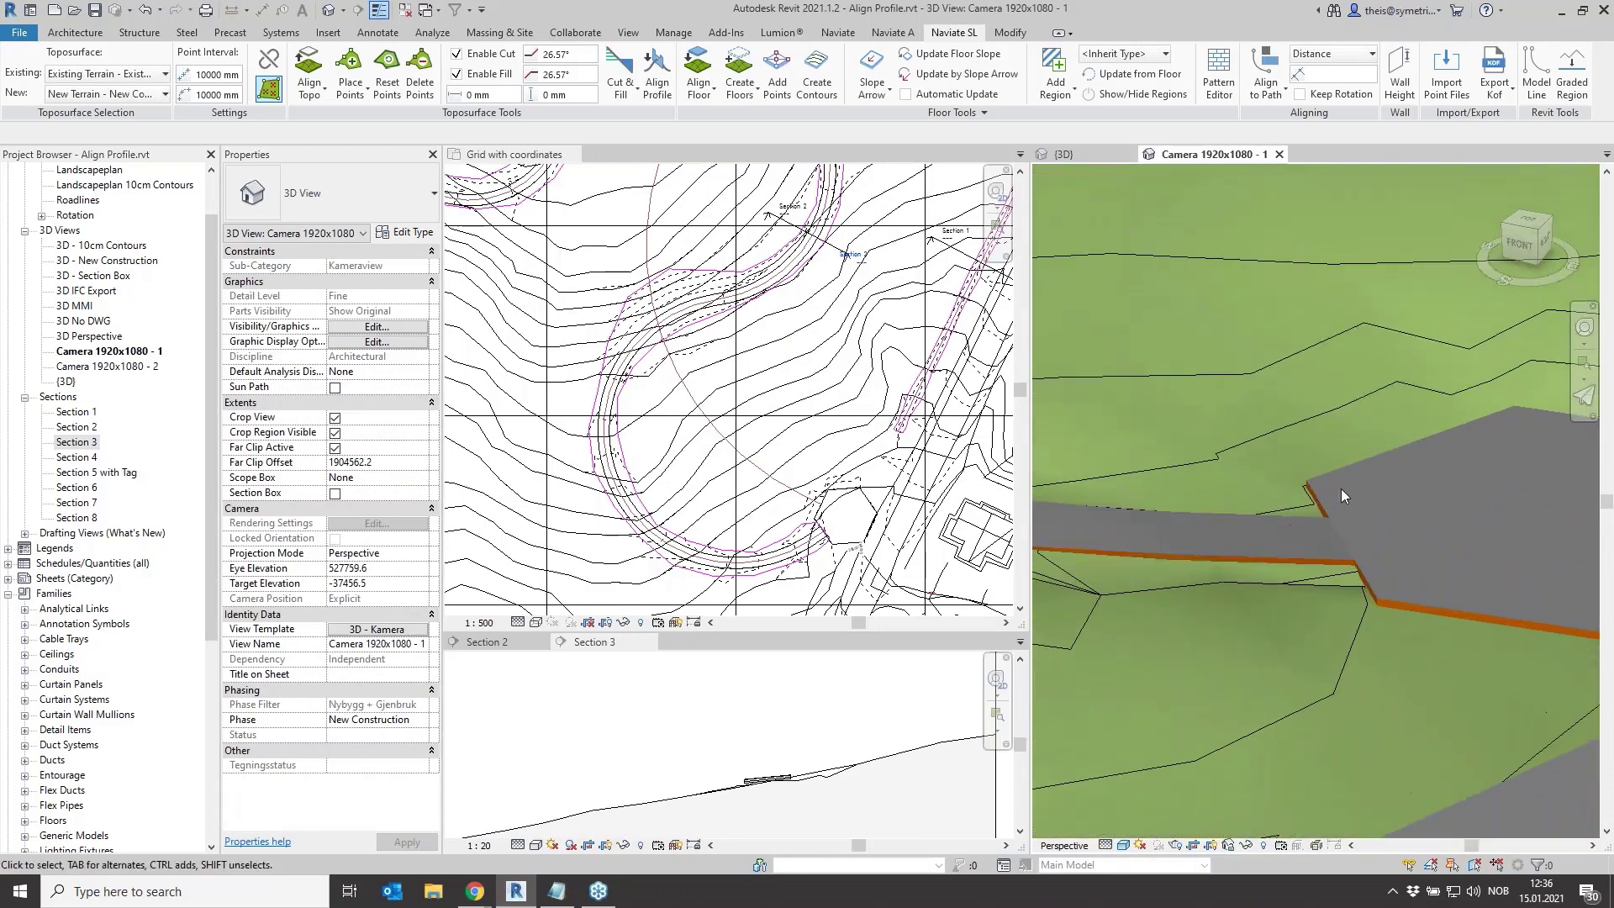
scroll(1363, 563, "down", 6)
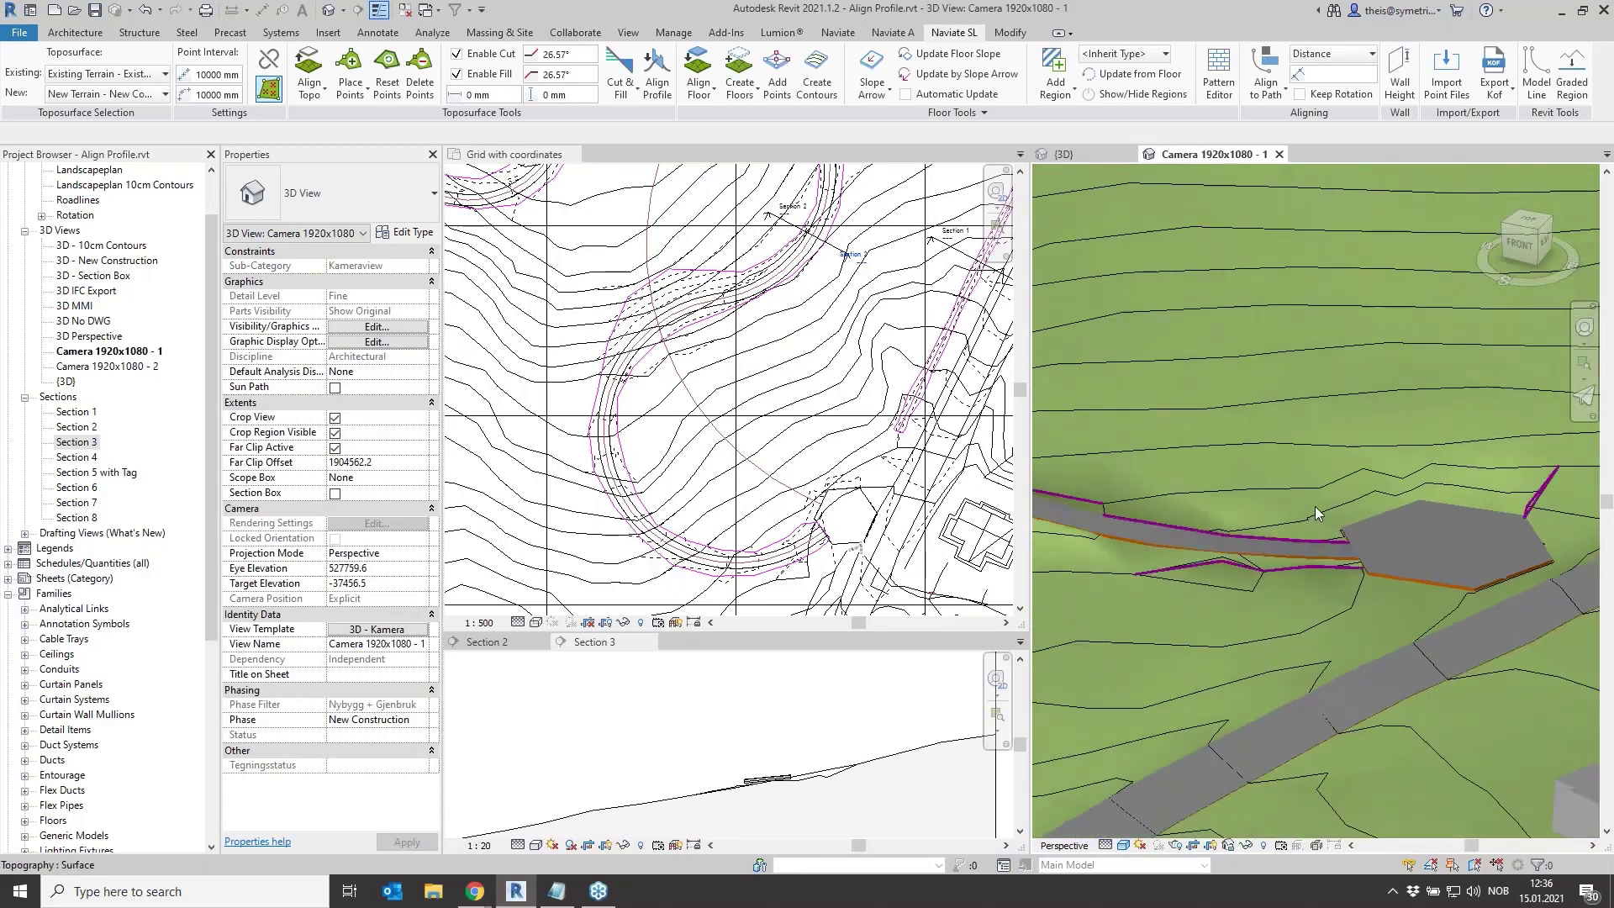
middle_click_drag(1305, 460, 1321, 597, "shift")
scroll(1364, 263, "up", 3)
scroll(1364, 263, "down", 3)
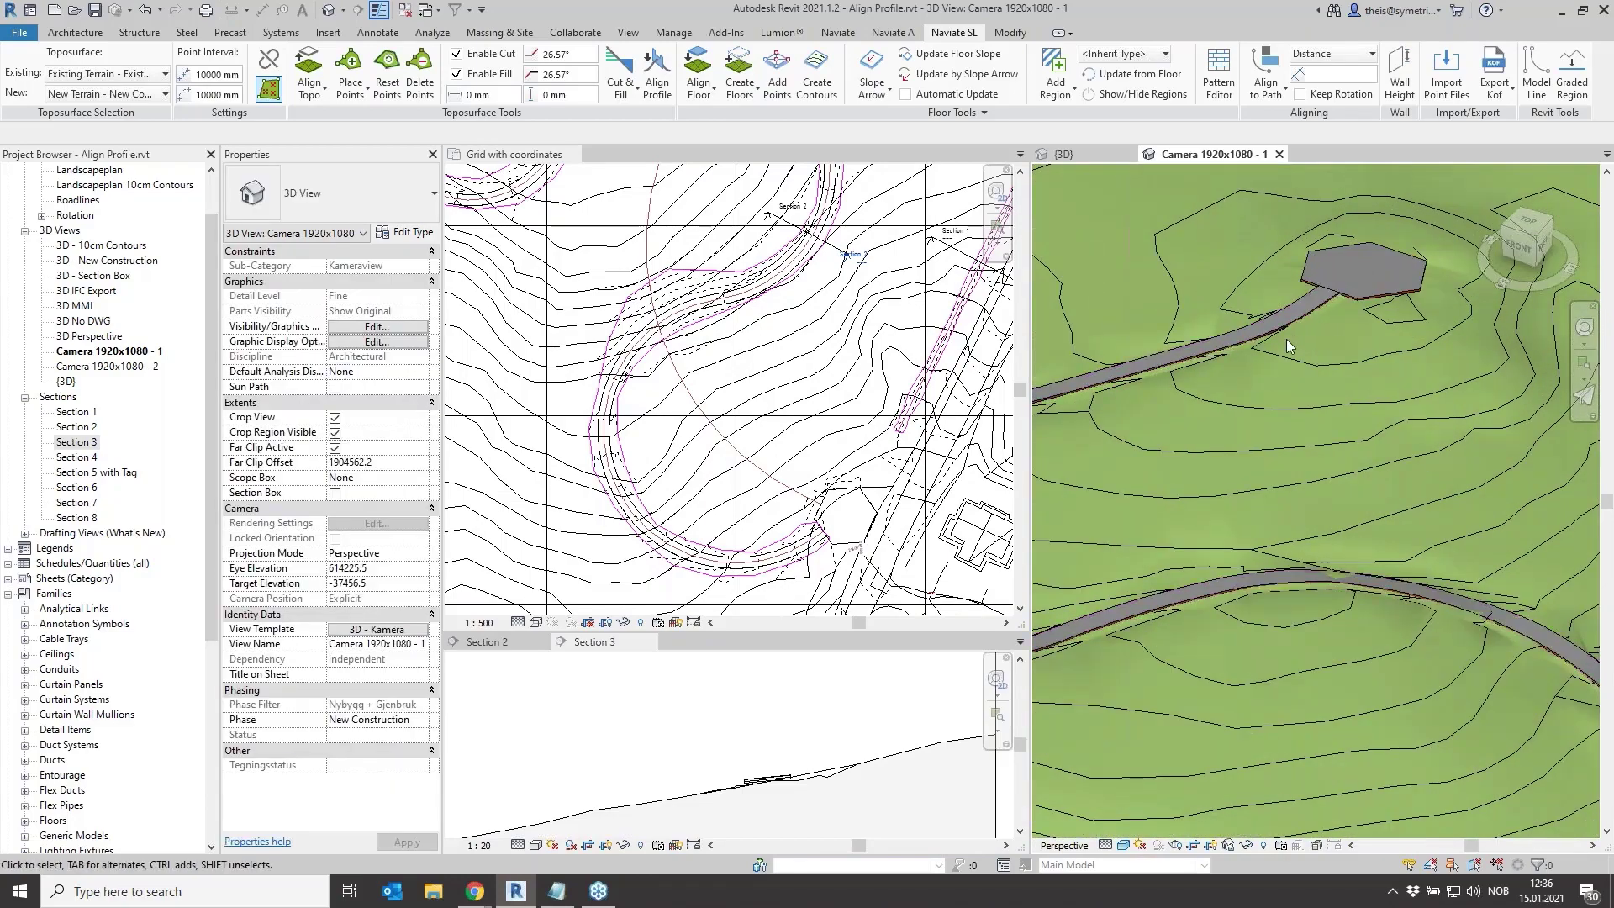
middle_click_drag(1312, 395, 1309, 545, "shift")
scroll(1308, 545, "up", 3)
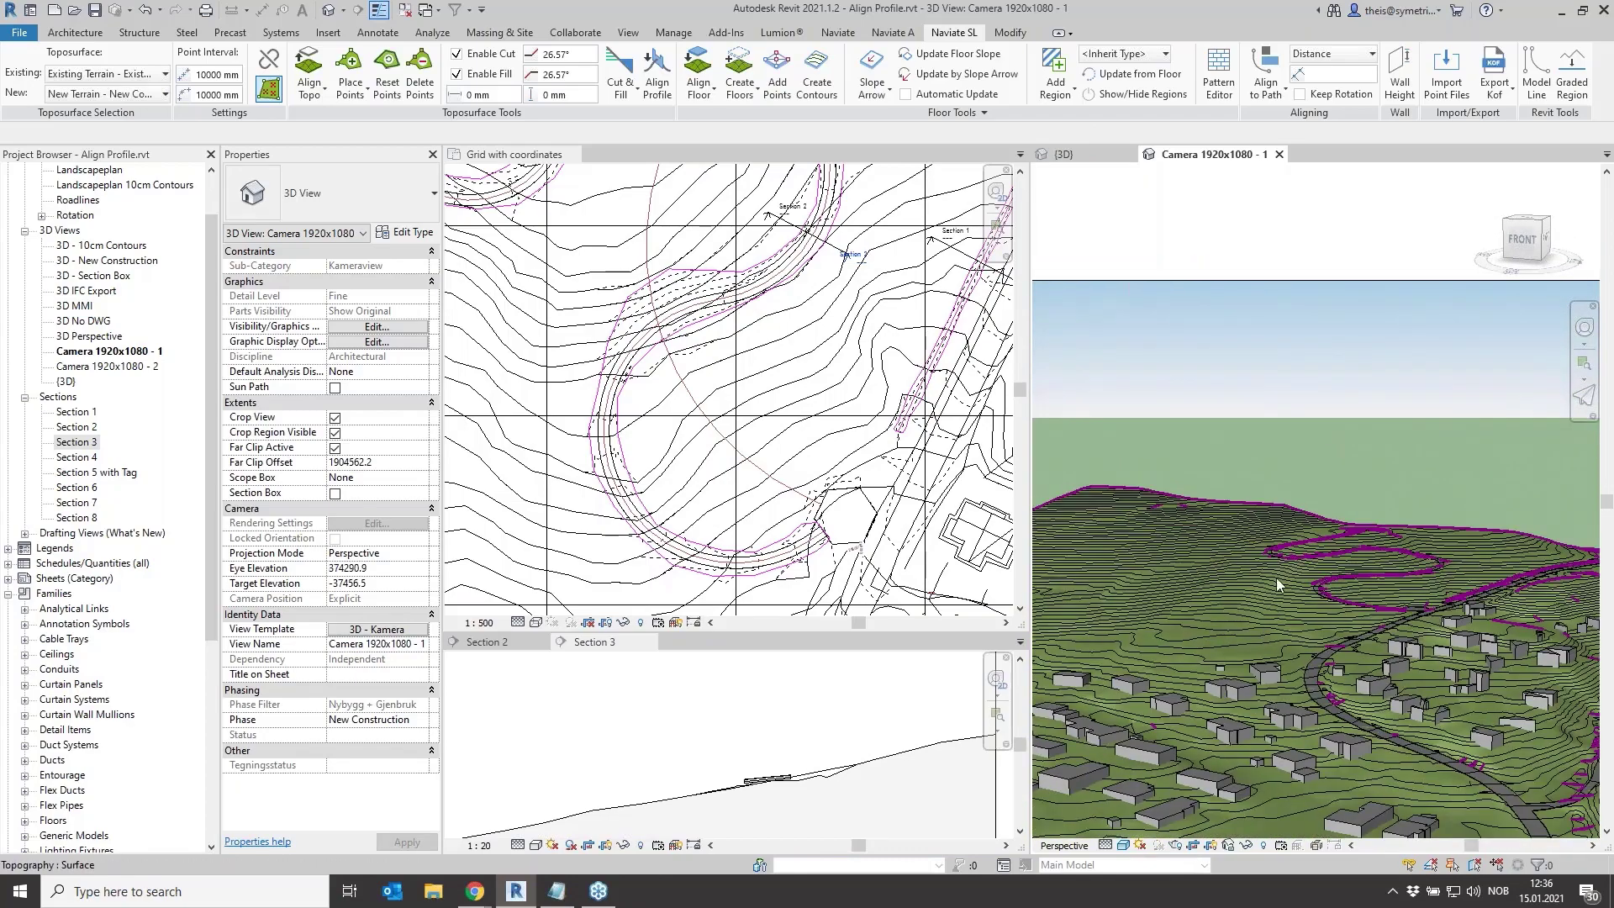
Examine the whole winding road and nearby buildings from a higher angle in the camera view
middle_click_drag(1362, 606, 1413, 685, "shift")
middle_click_drag(1333, 472, 1344, 647)
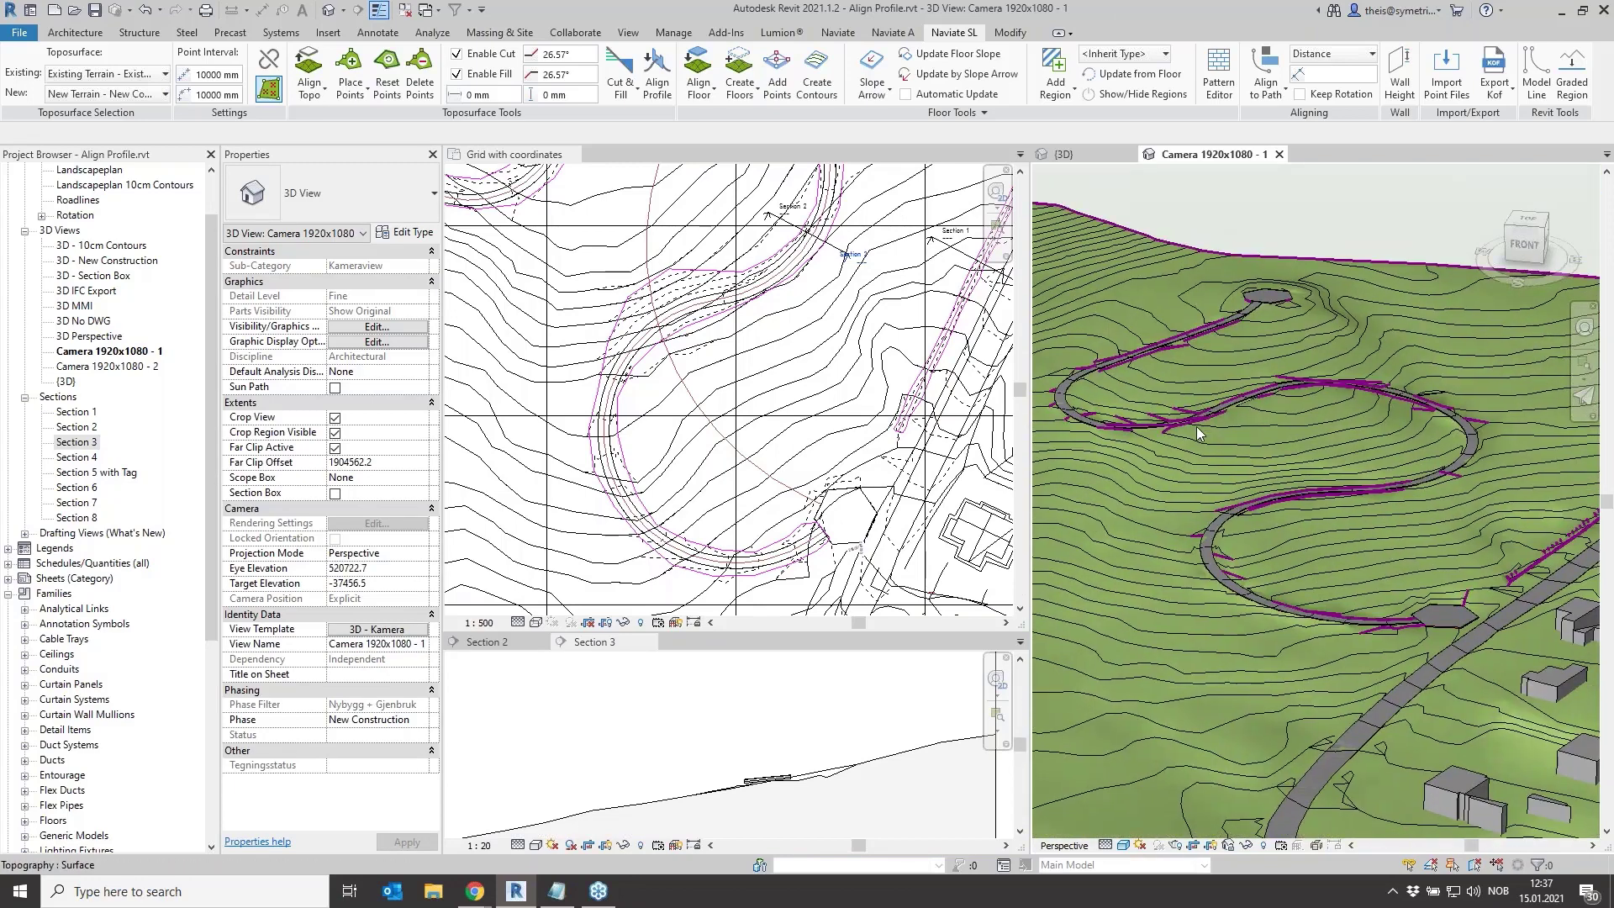
scroll(1284, 296, "down", 2)
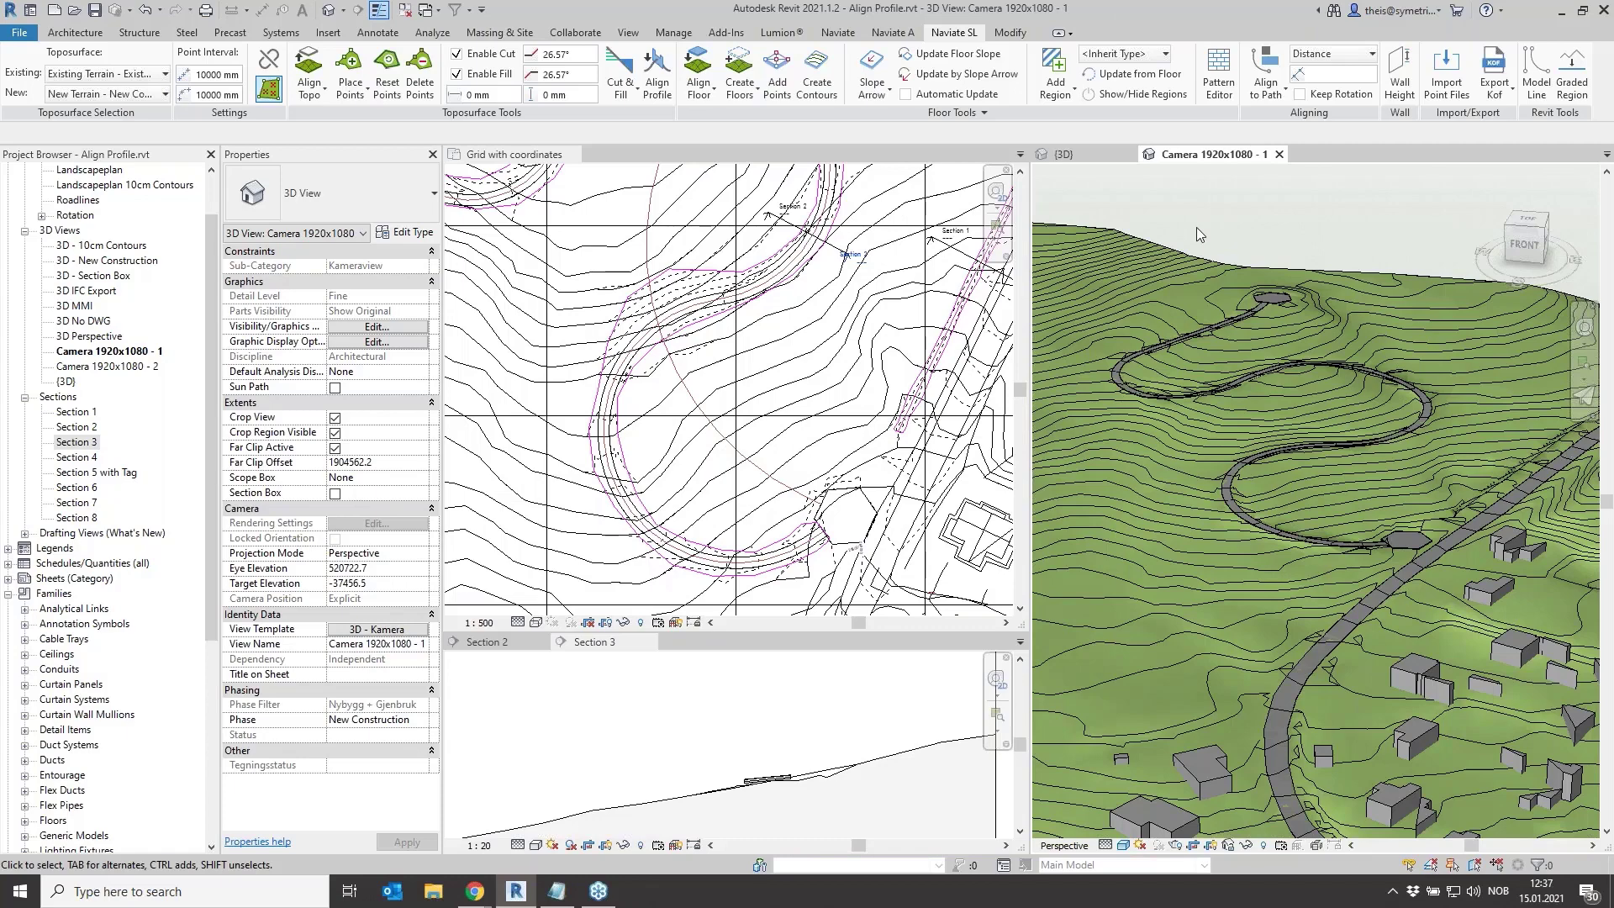
scroll(706, 440, "down", 2)
Examine how the asphalt floor sits on the terrain in Section 3 and Section 2
middle_click_drag(707, 440, 739, 553)
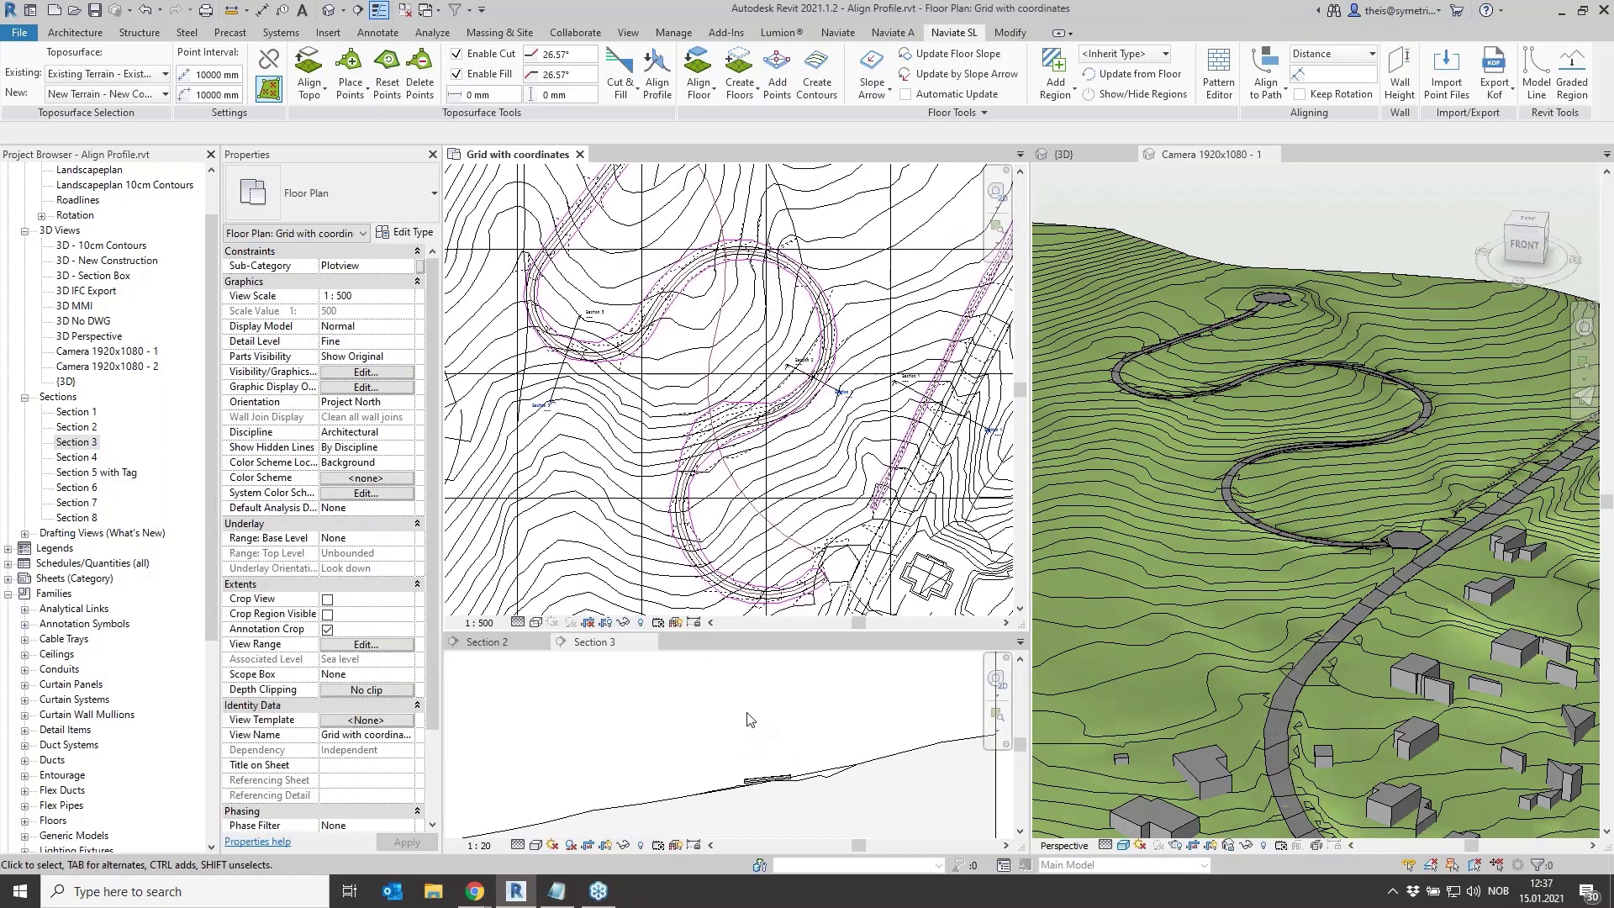
left_click(743, 739)
scroll(782, 799, "up", 4)
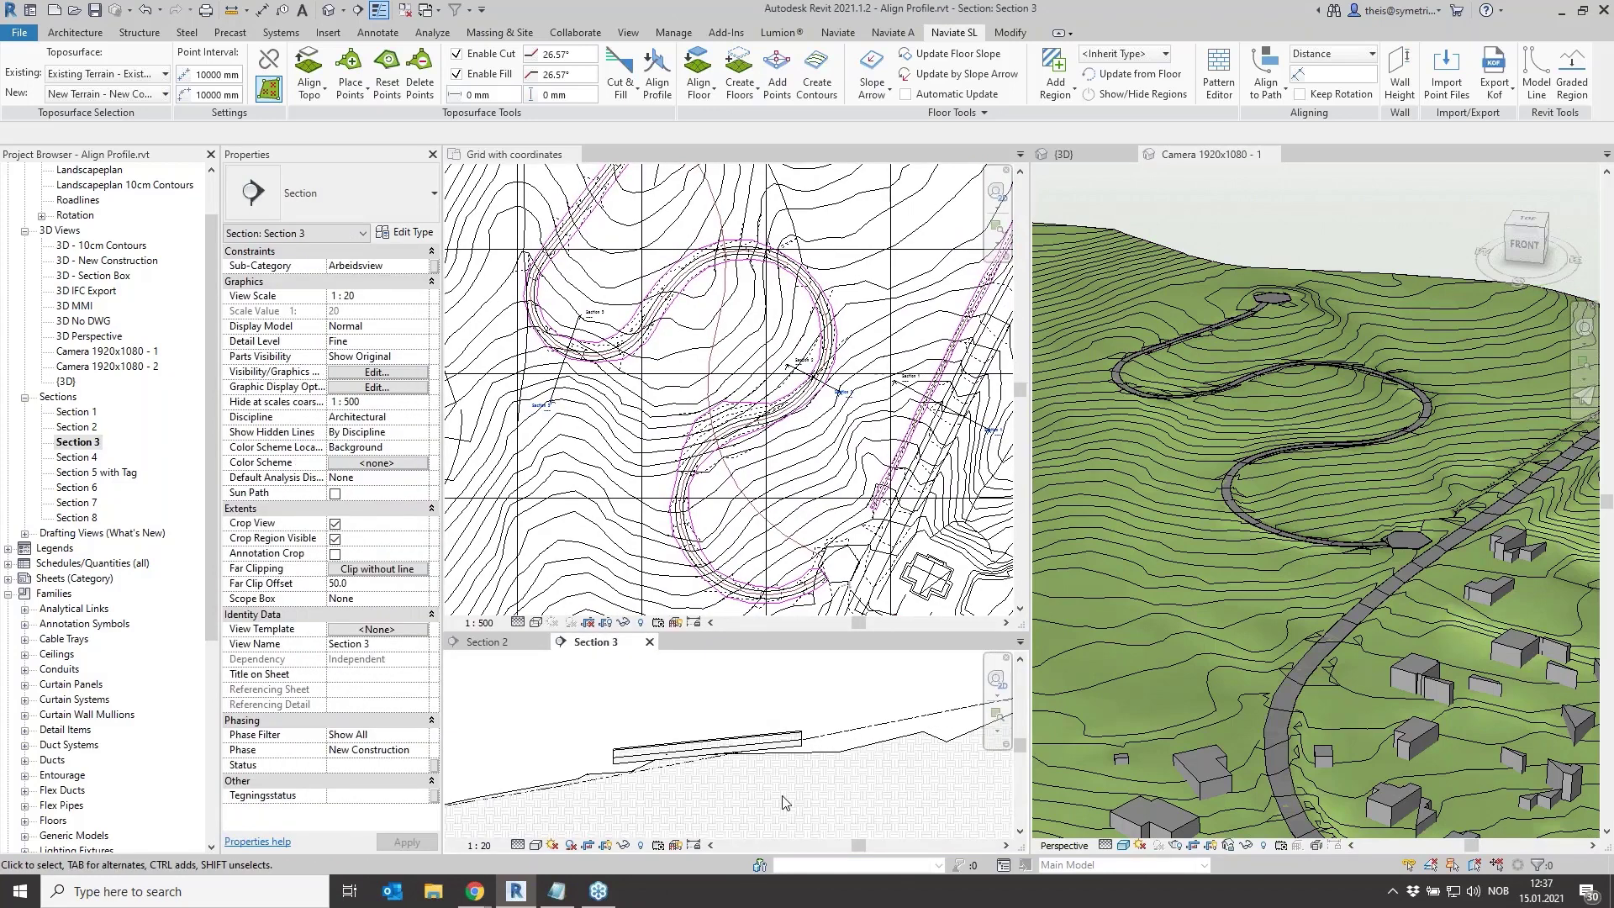
scroll(780, 796, "down", 1)
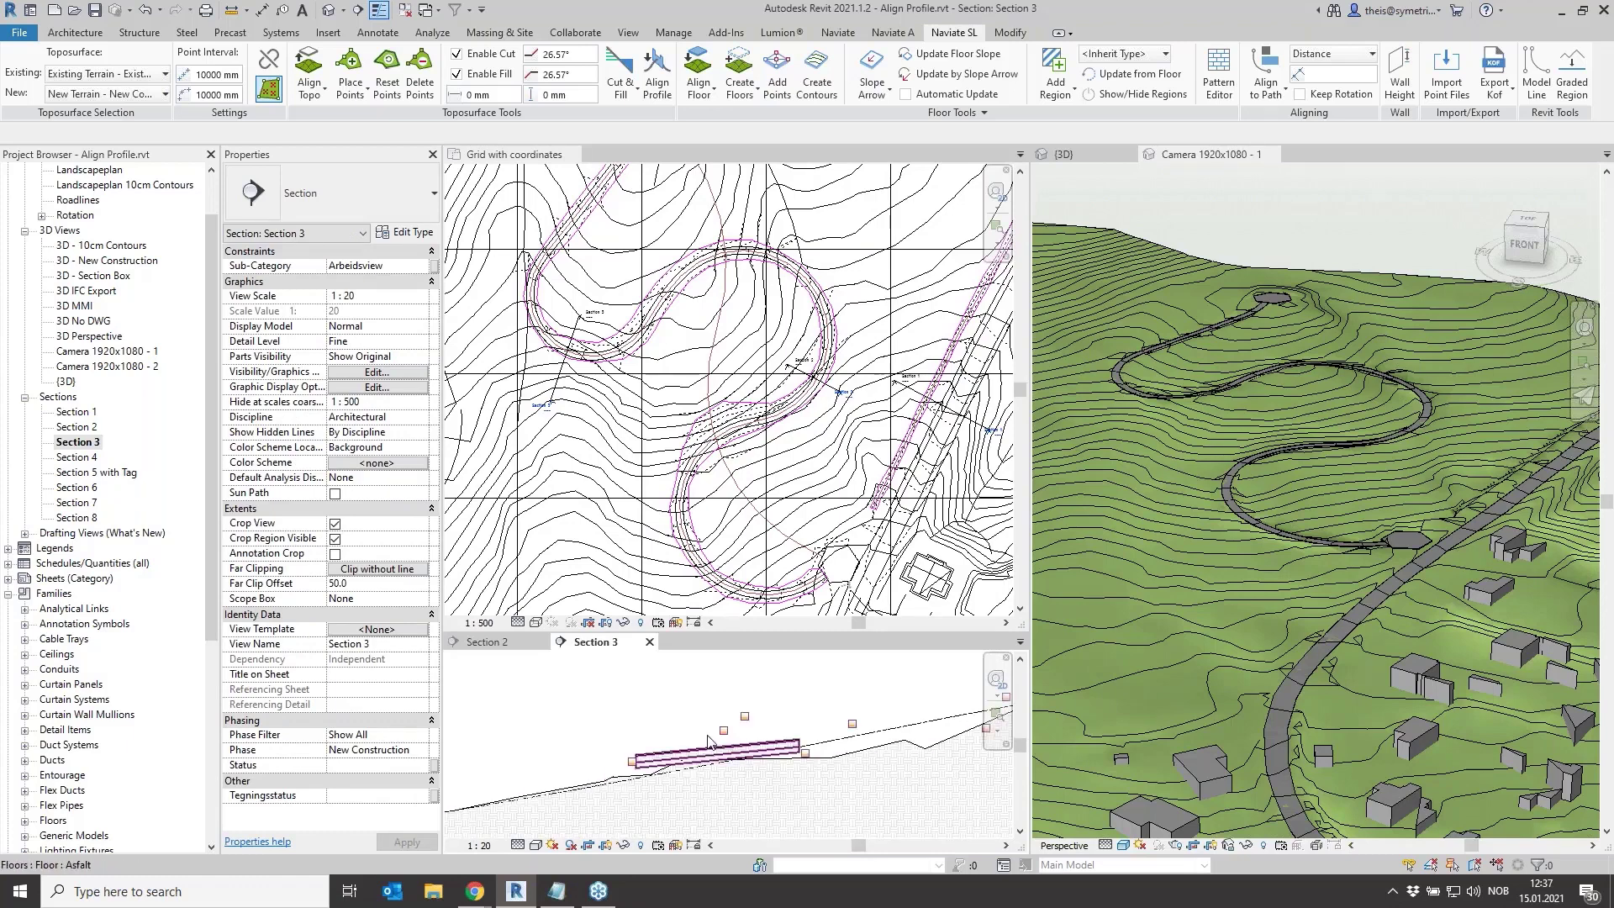
left_click(487, 642)
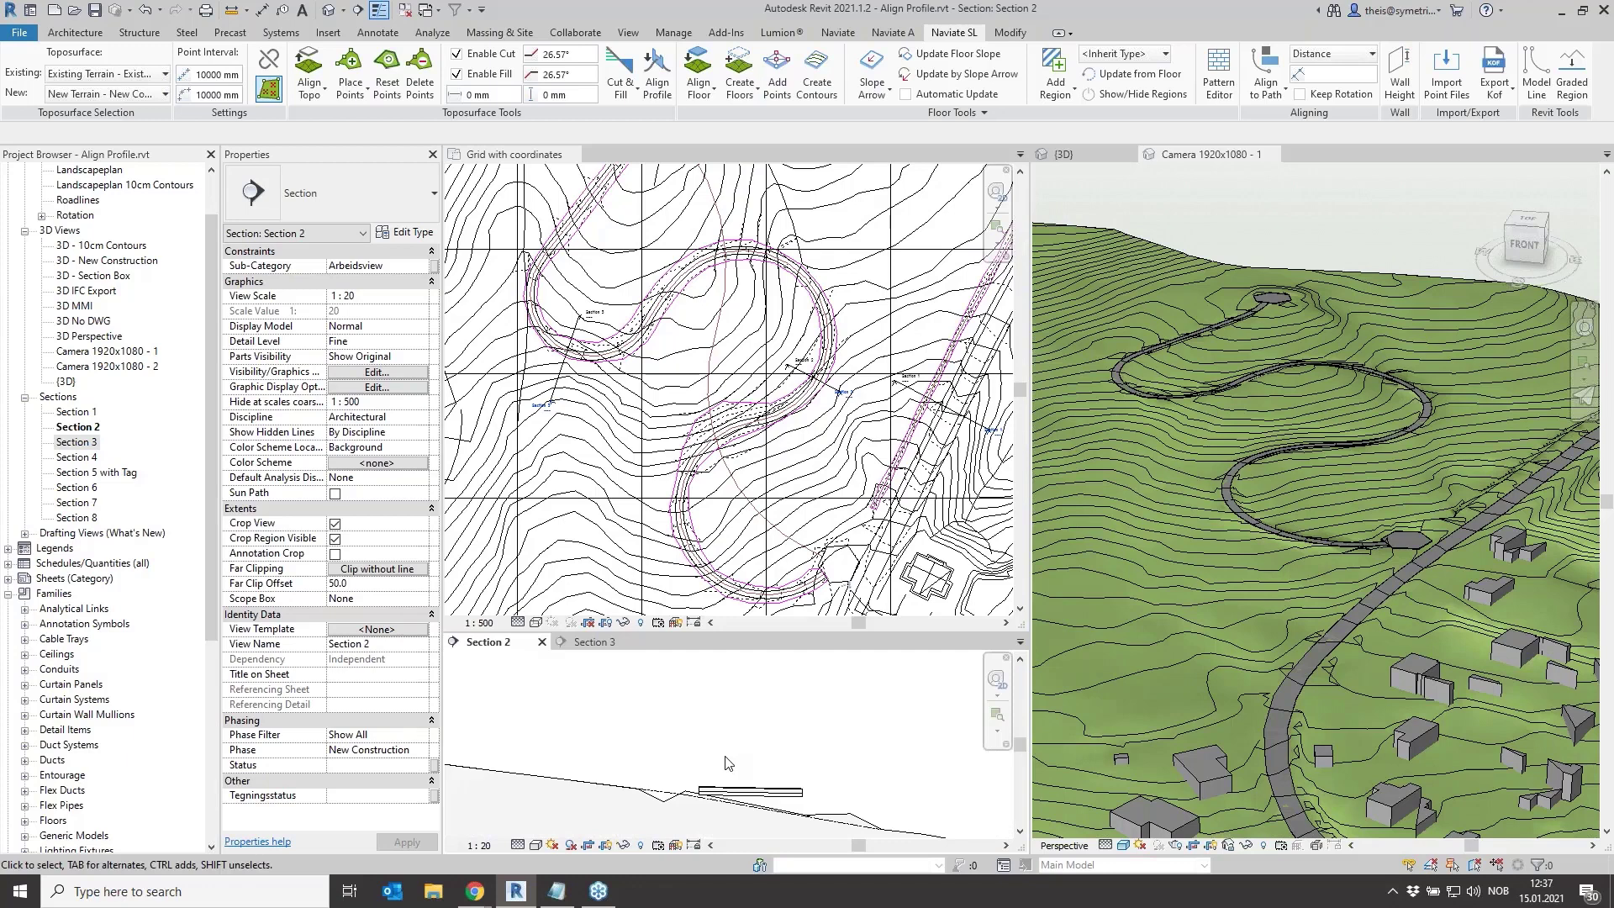
scroll(731, 781, "down", 1)
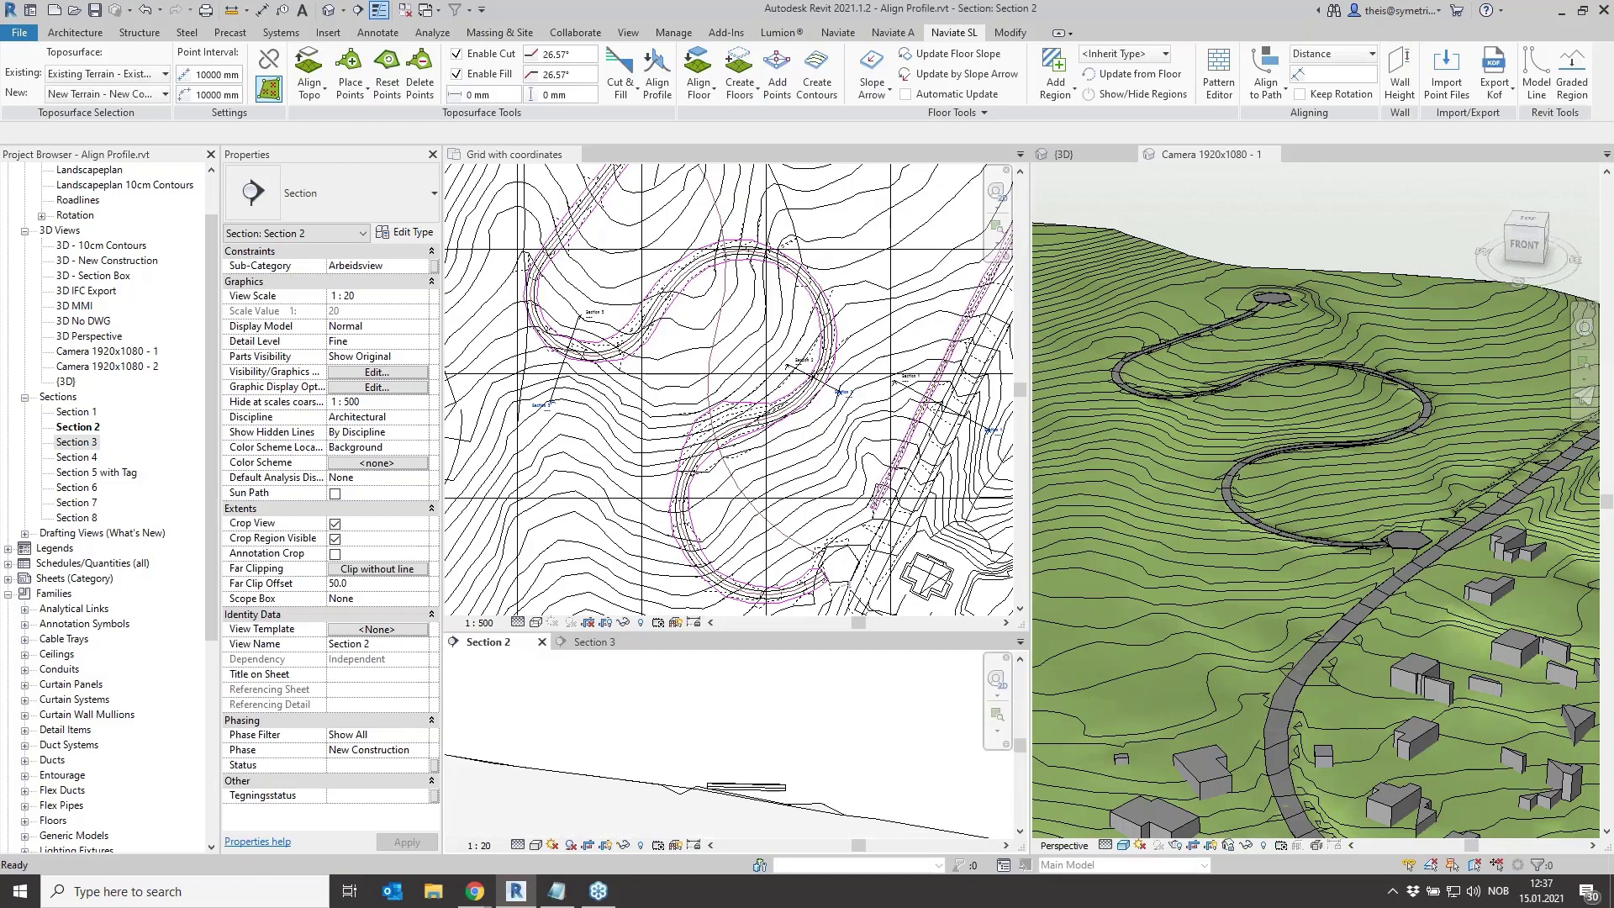
Close the Section 2 and Section 3 views and collapse the Families branch of the project tree
left_click(541, 642)
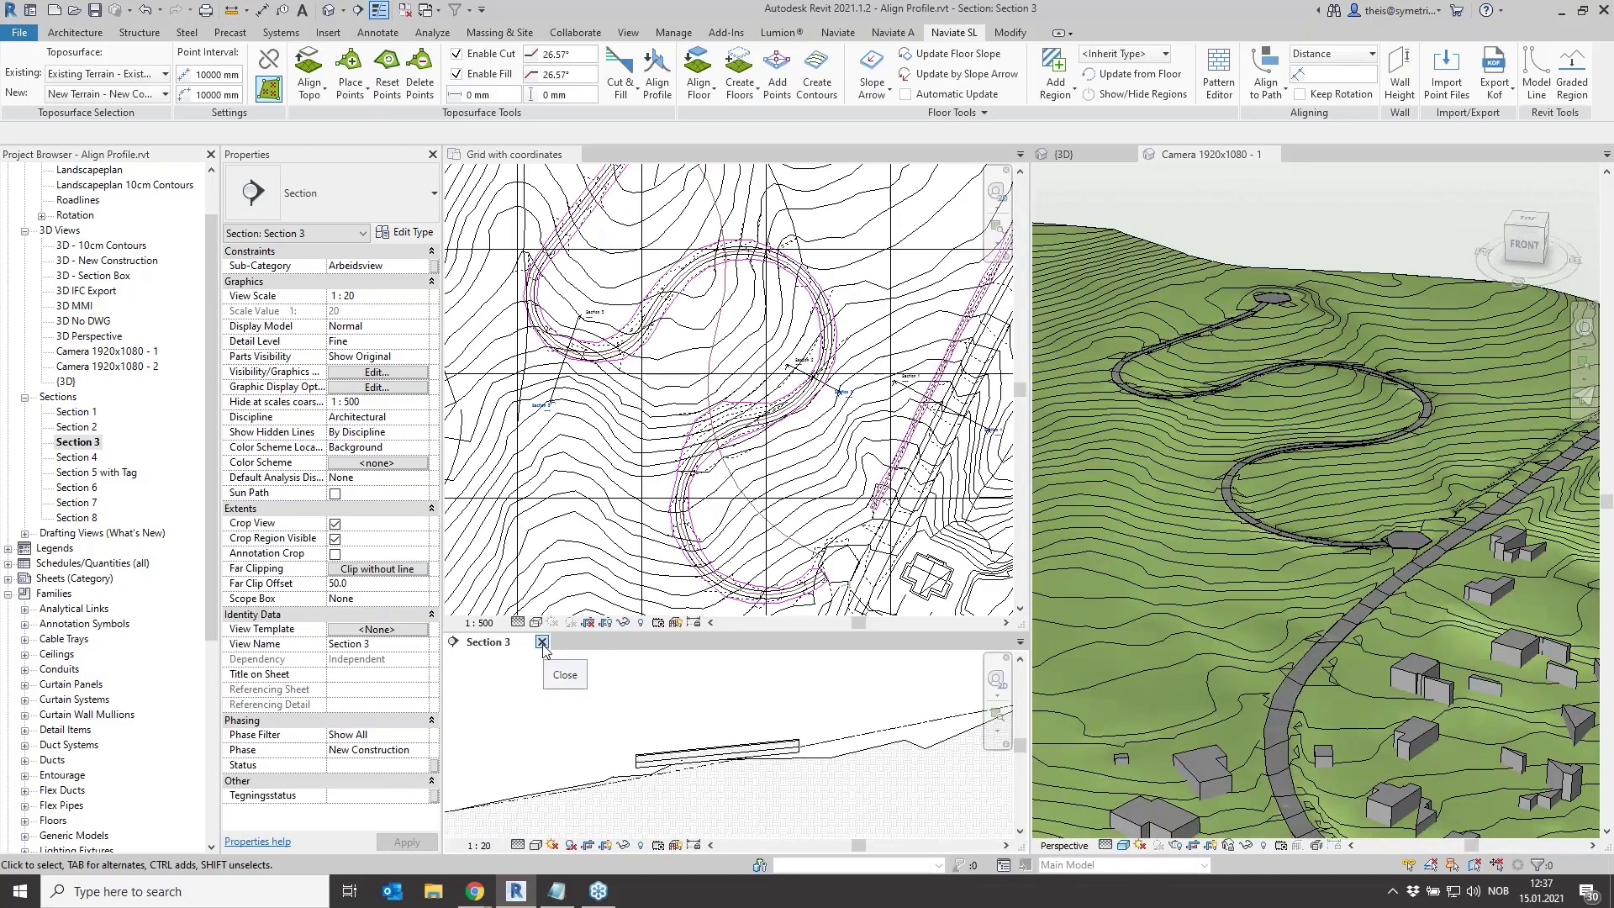
left_click(542, 641)
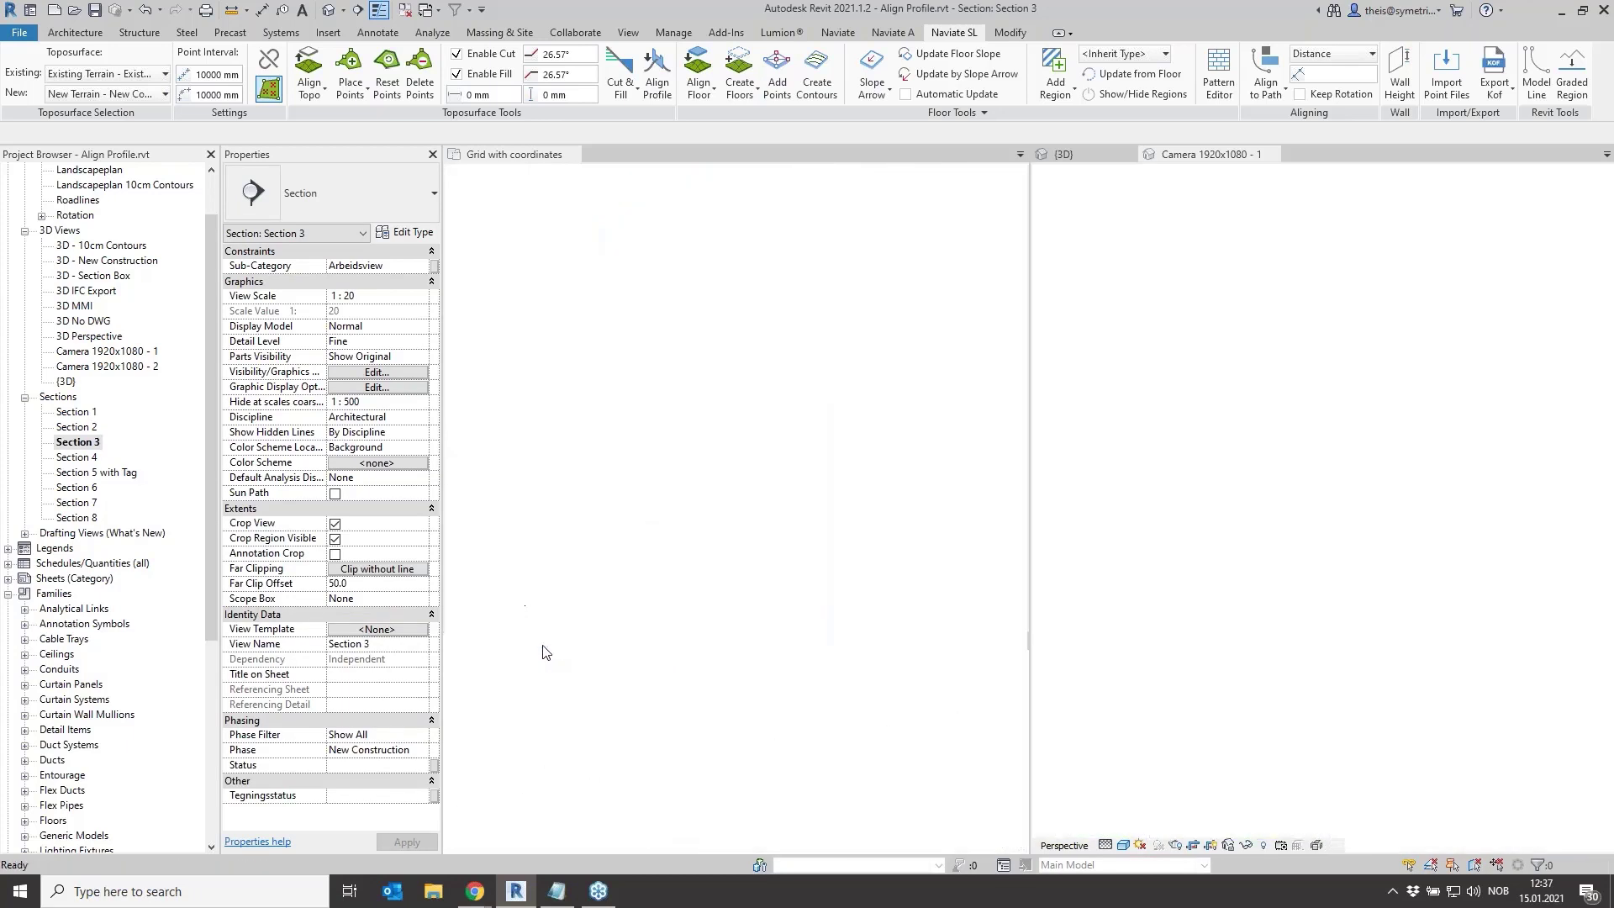
middle_click_drag(664, 606, 661, 675)
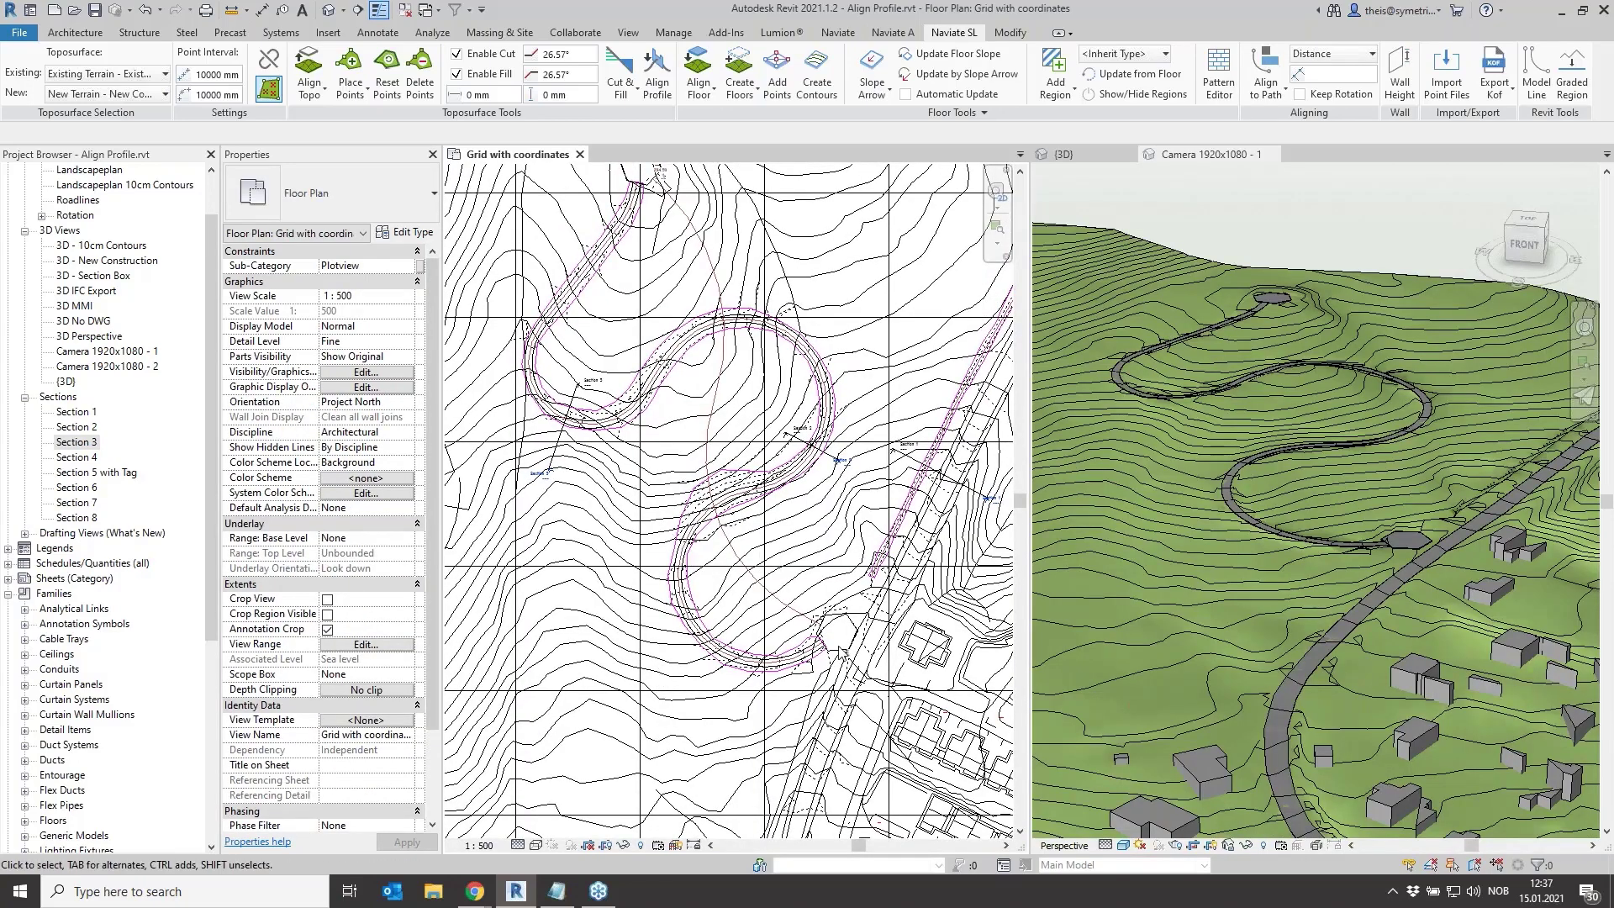
left_click(802, 661)
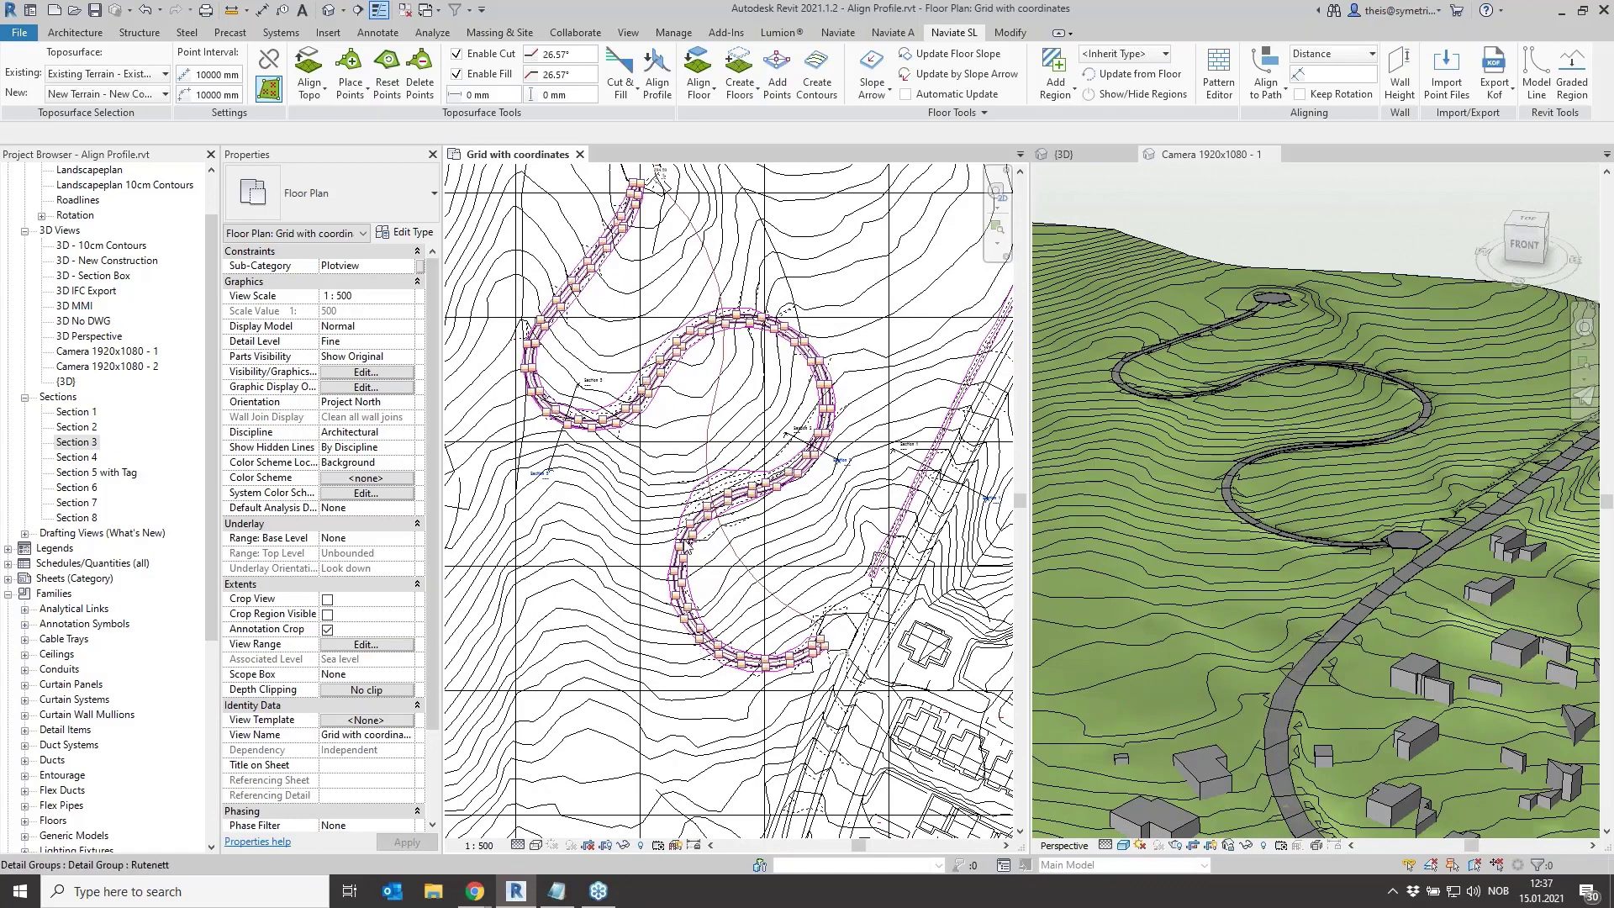
key("Escape")
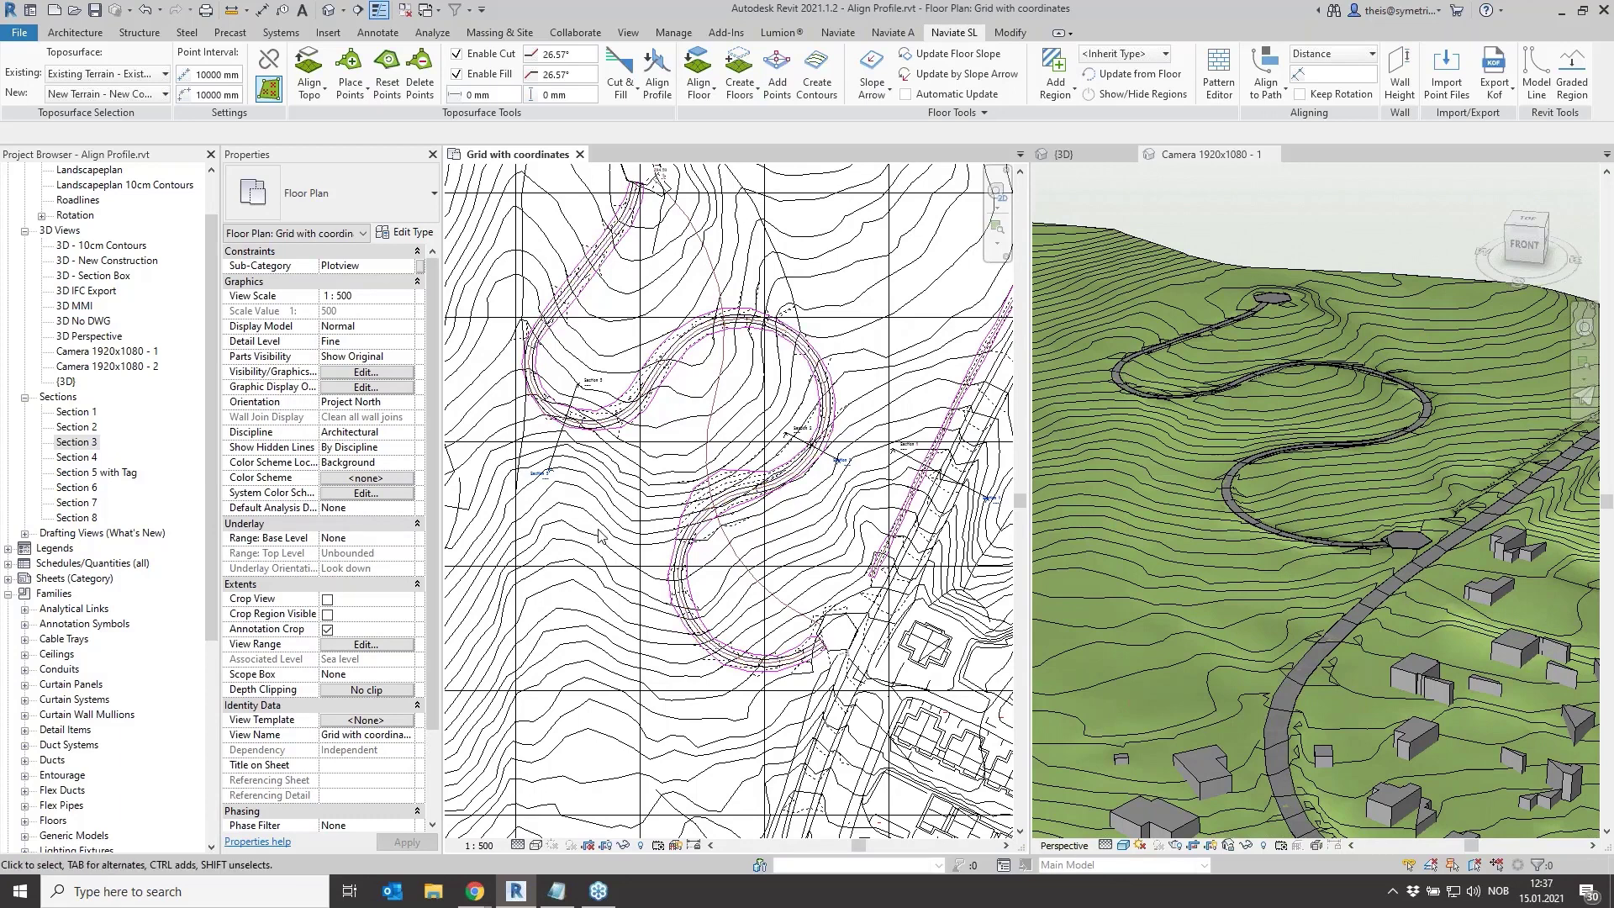
middle_click_drag(561, 451, 566, 484)
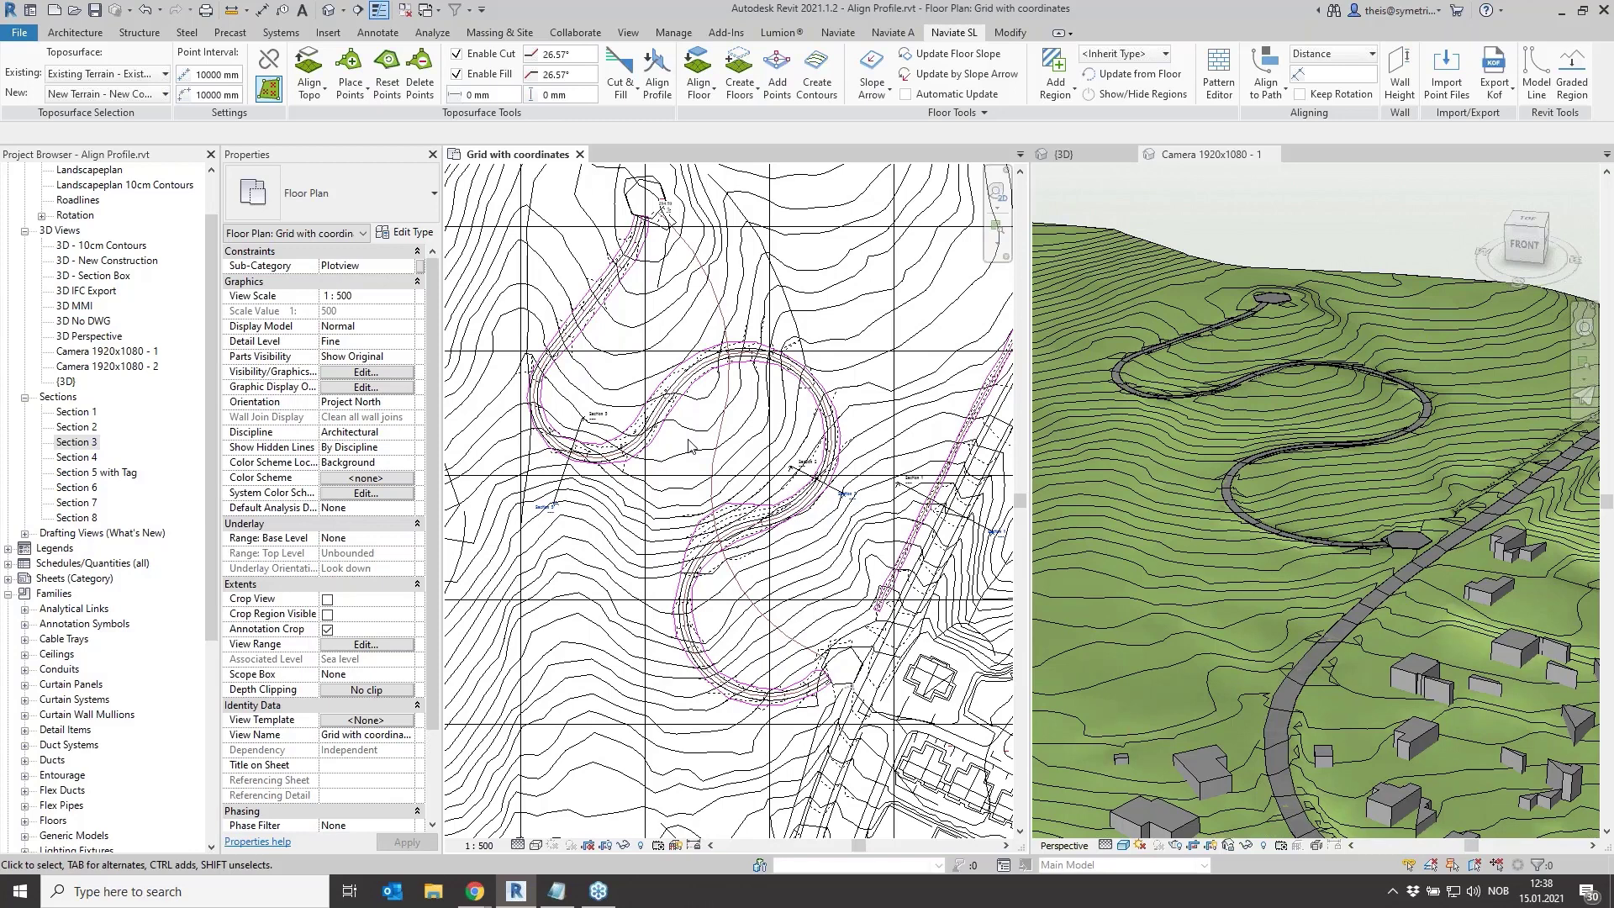
left_click(8, 594)
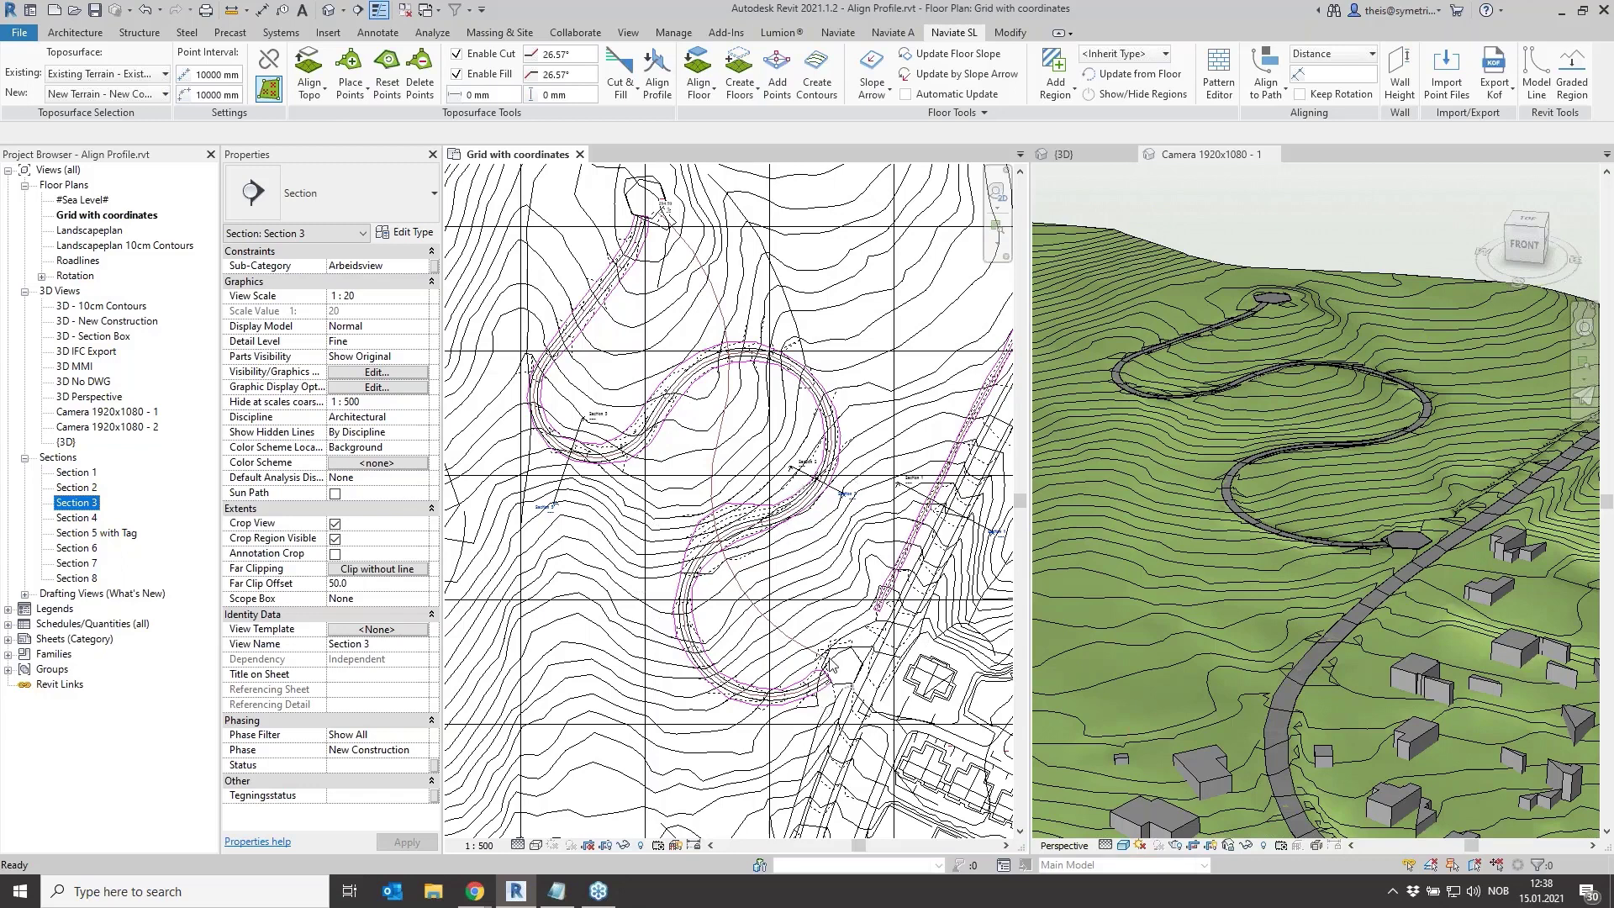
Reopen the winding road's stored profile in Align Profile, compare it with the new topography, inspect one profile point's settings, and cancel
left_click(657, 69)
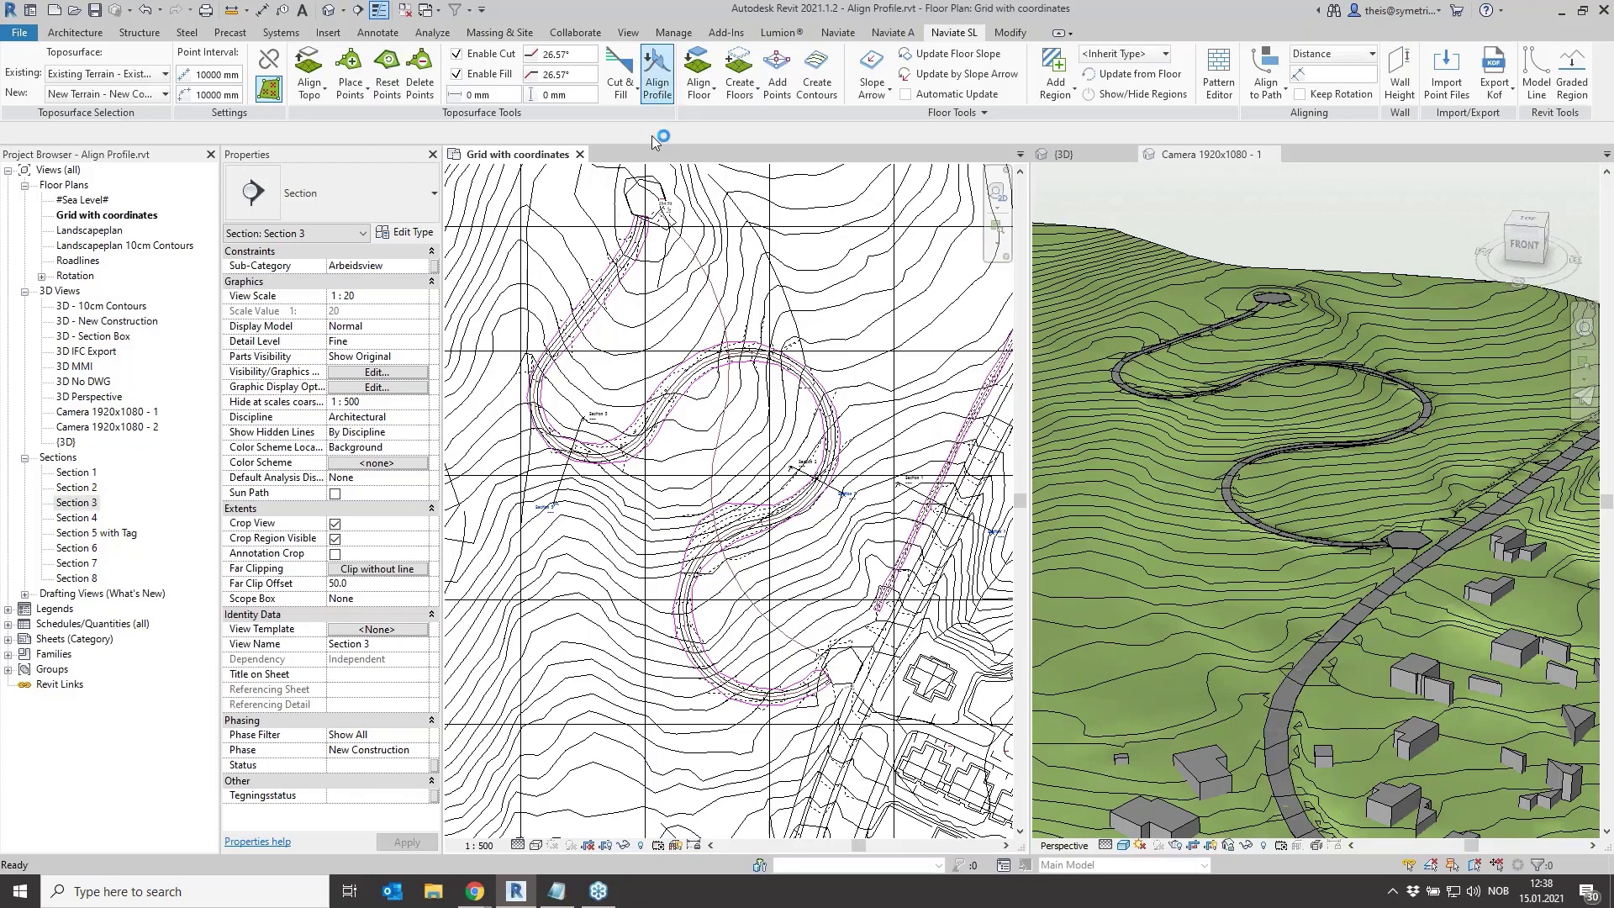
scroll(815, 690, "up", 3)
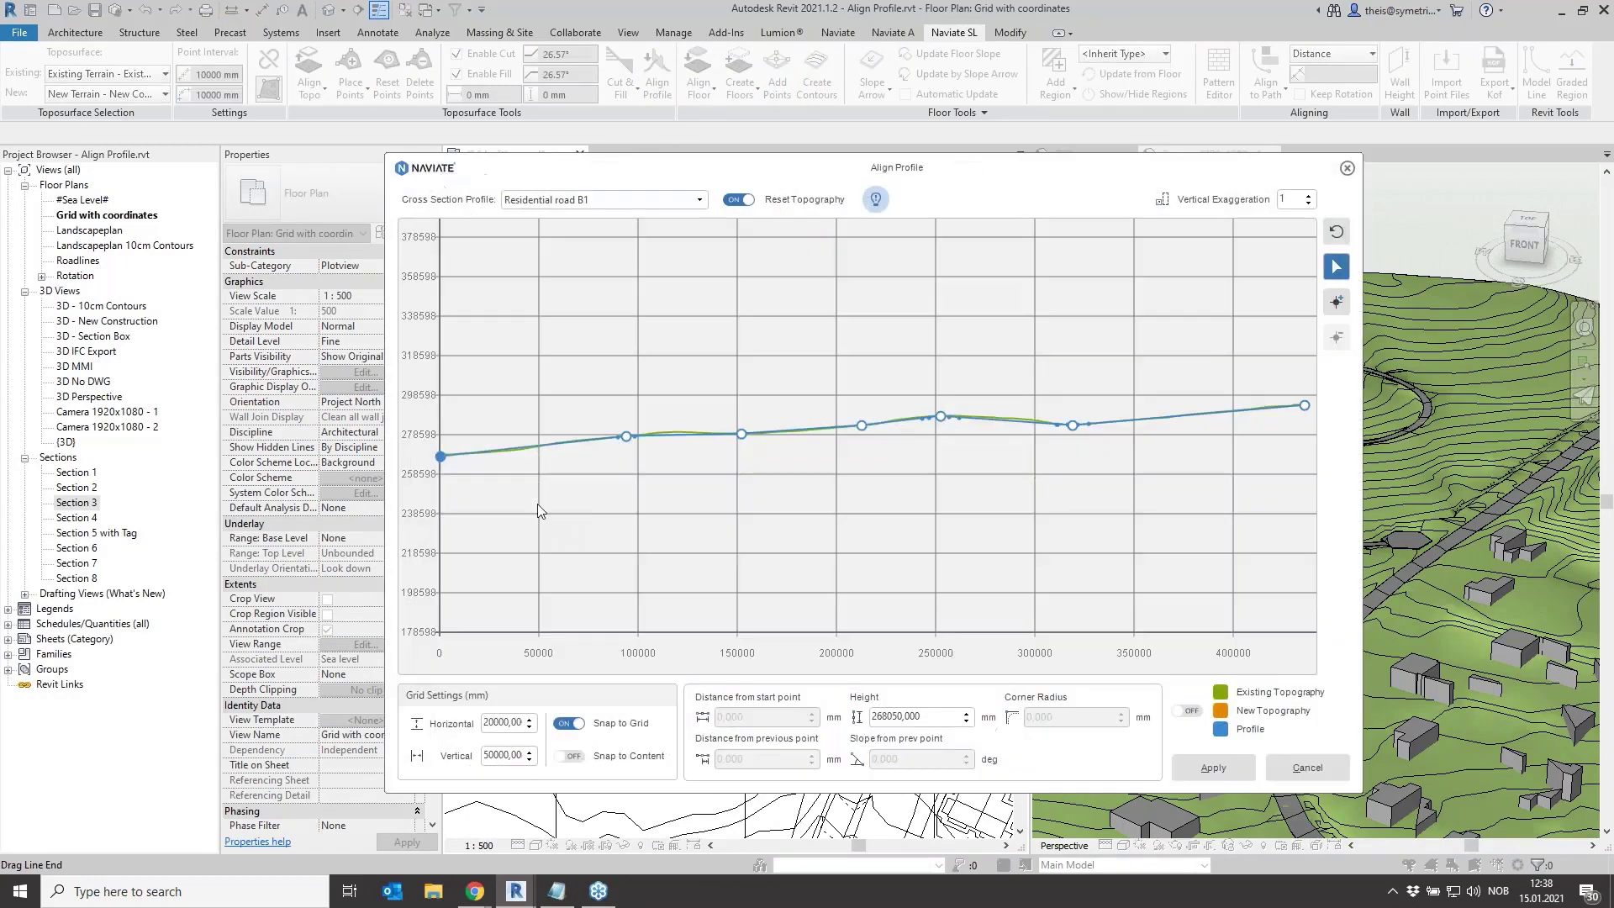
left_click(1201, 711)
scroll(982, 431, "up", 5)
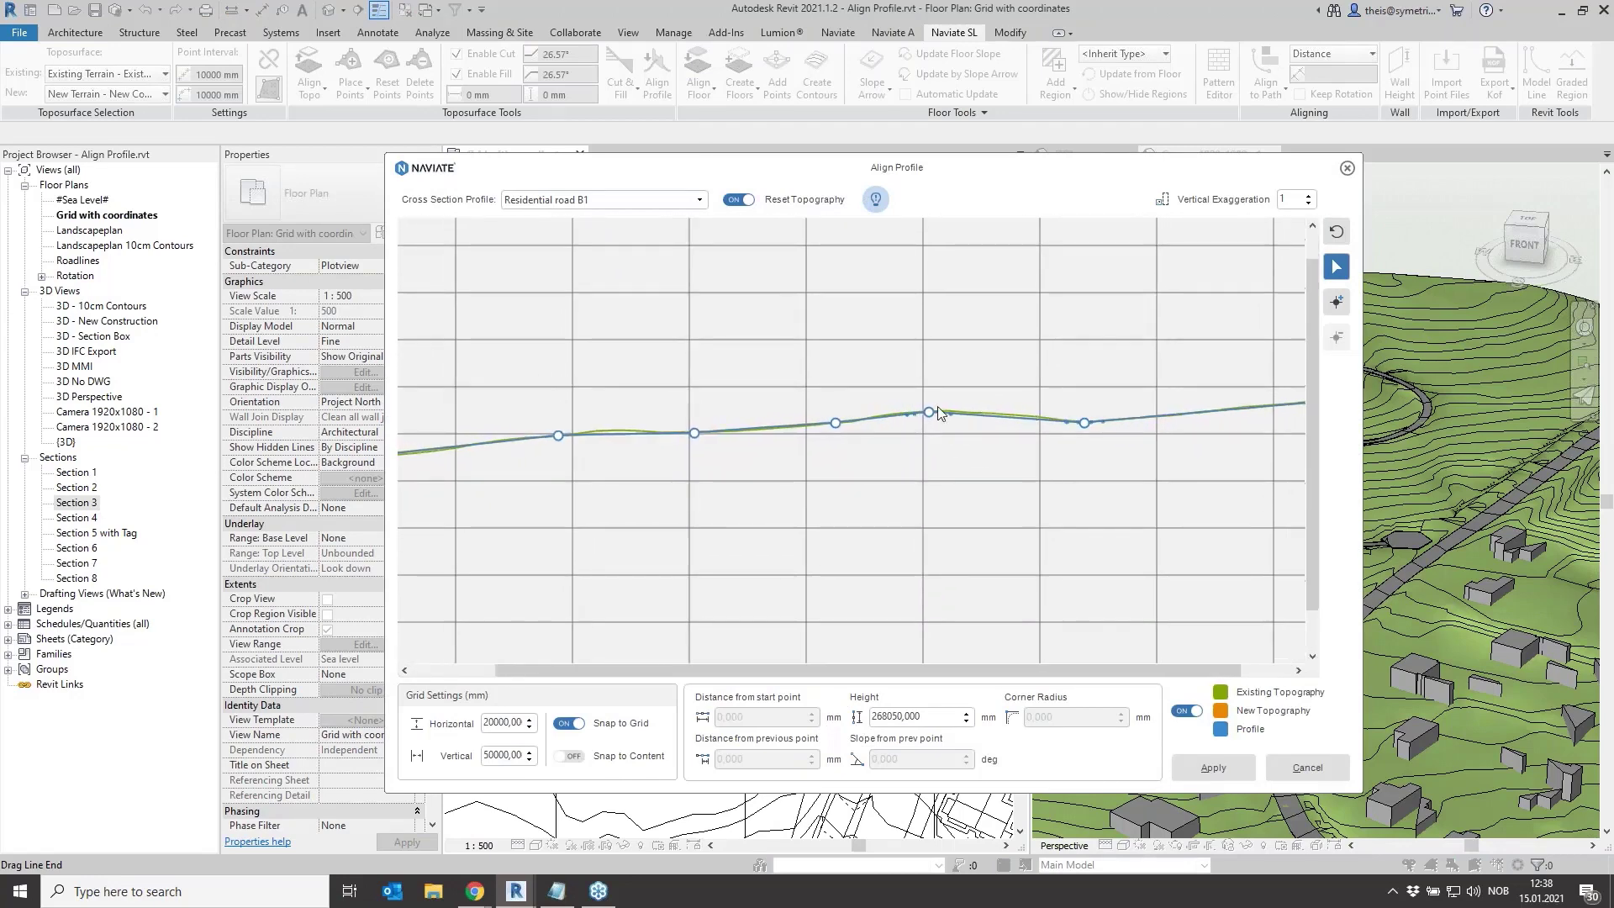
scroll(940, 412, "up", 2)
left_click(1191, 713)
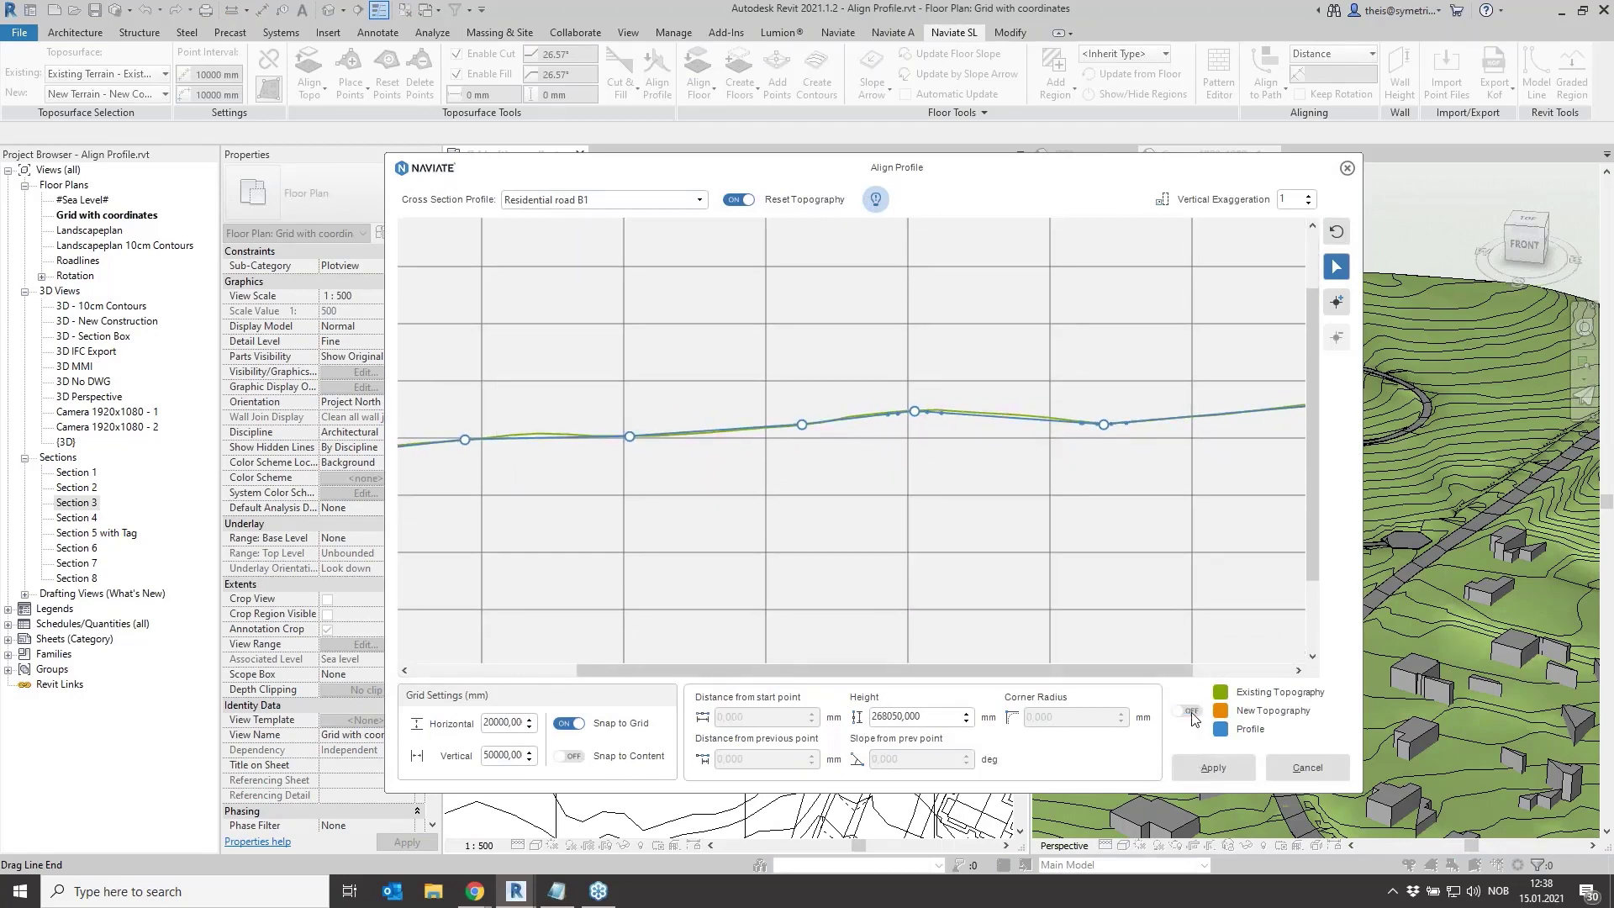
scroll(784, 462, "down", 3)
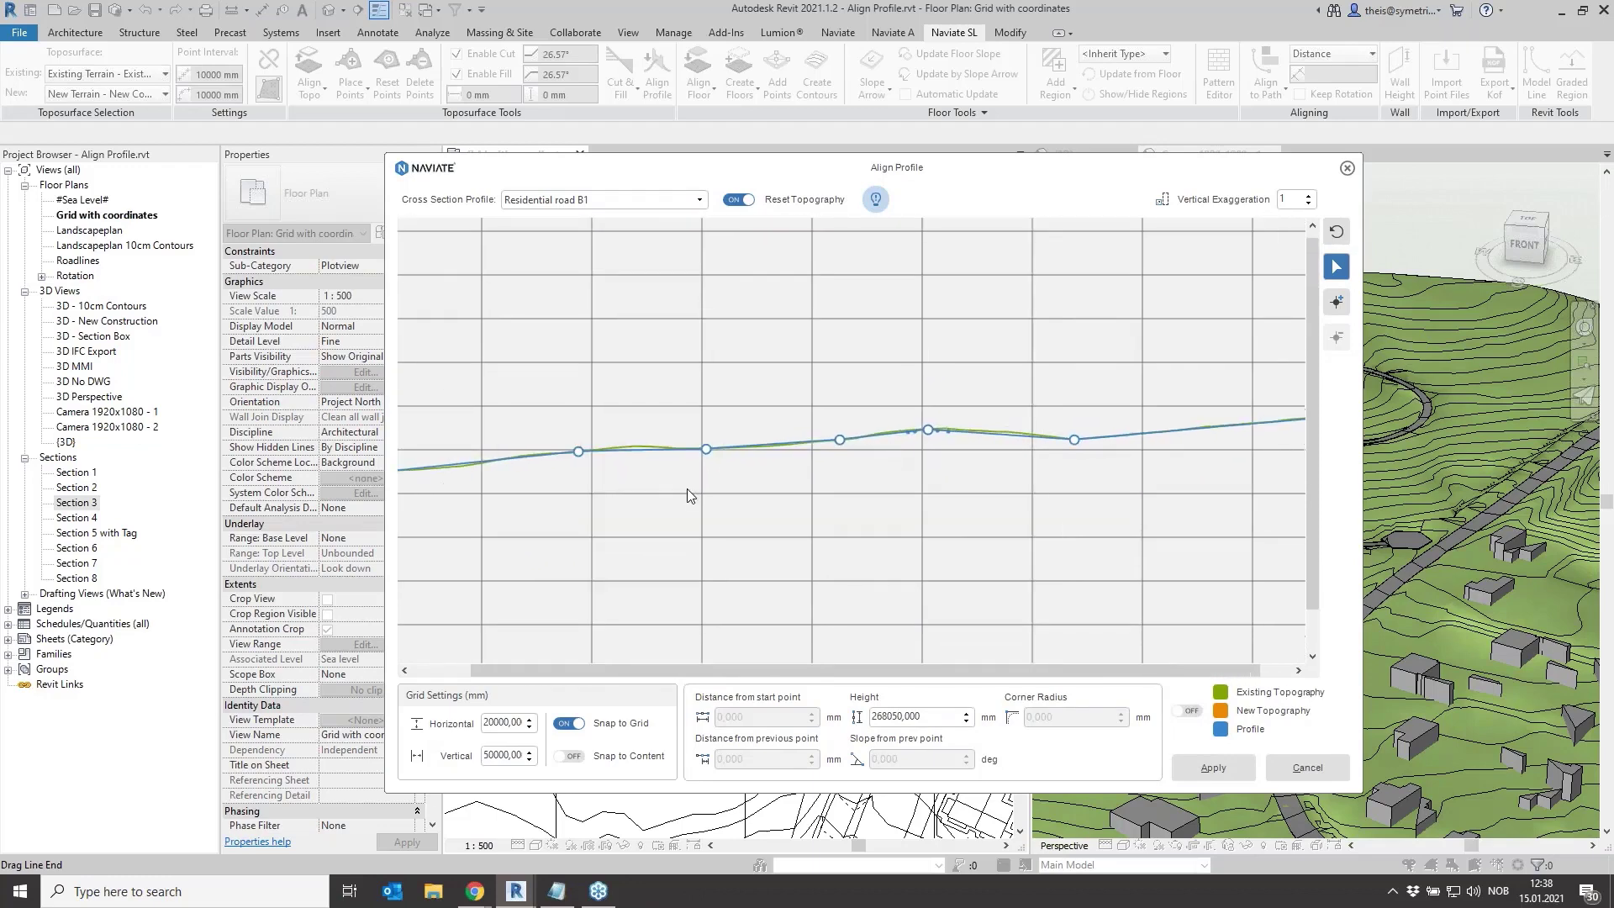
scroll(908, 483, "down", 2)
scroll(1073, 479, "up", 1)
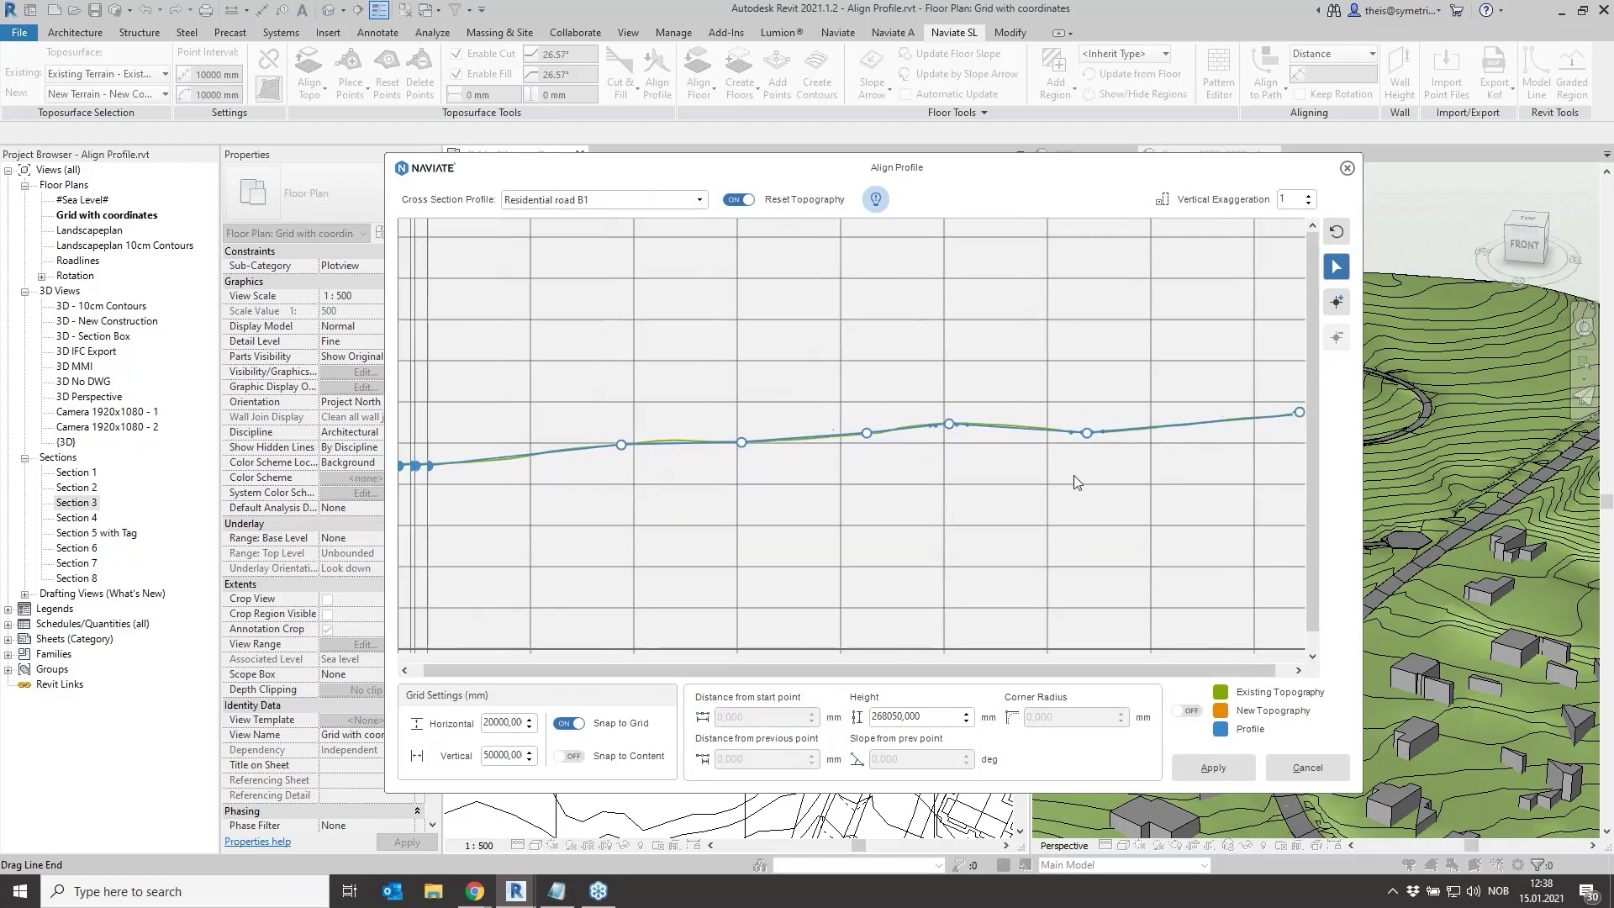
scroll(1067, 467, "down", 2)
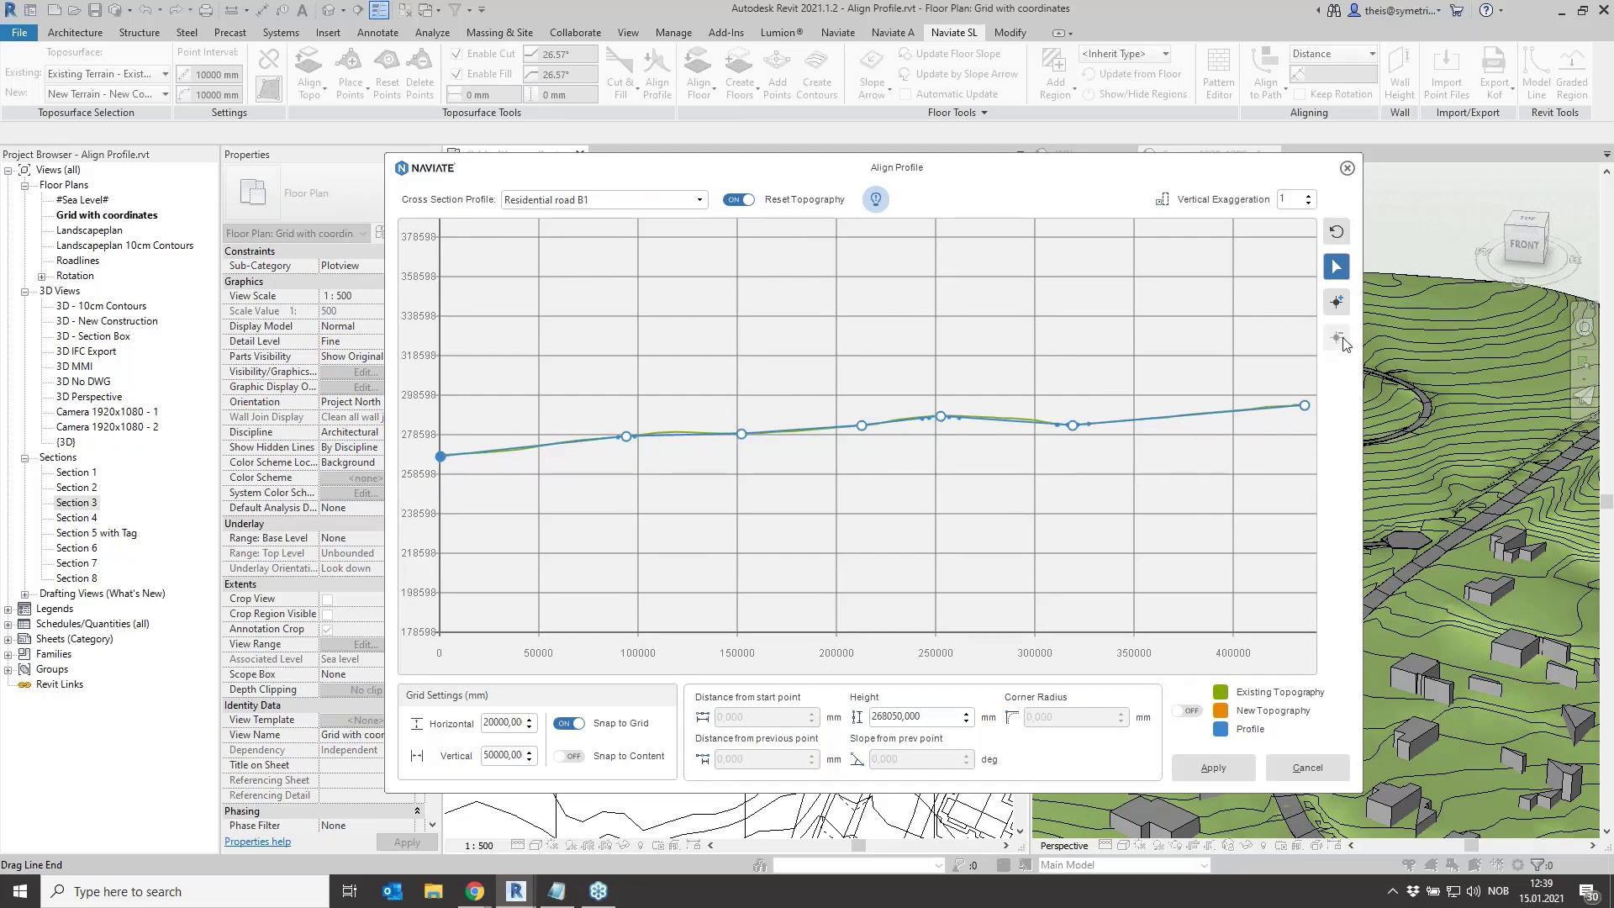
left_click(940, 416)
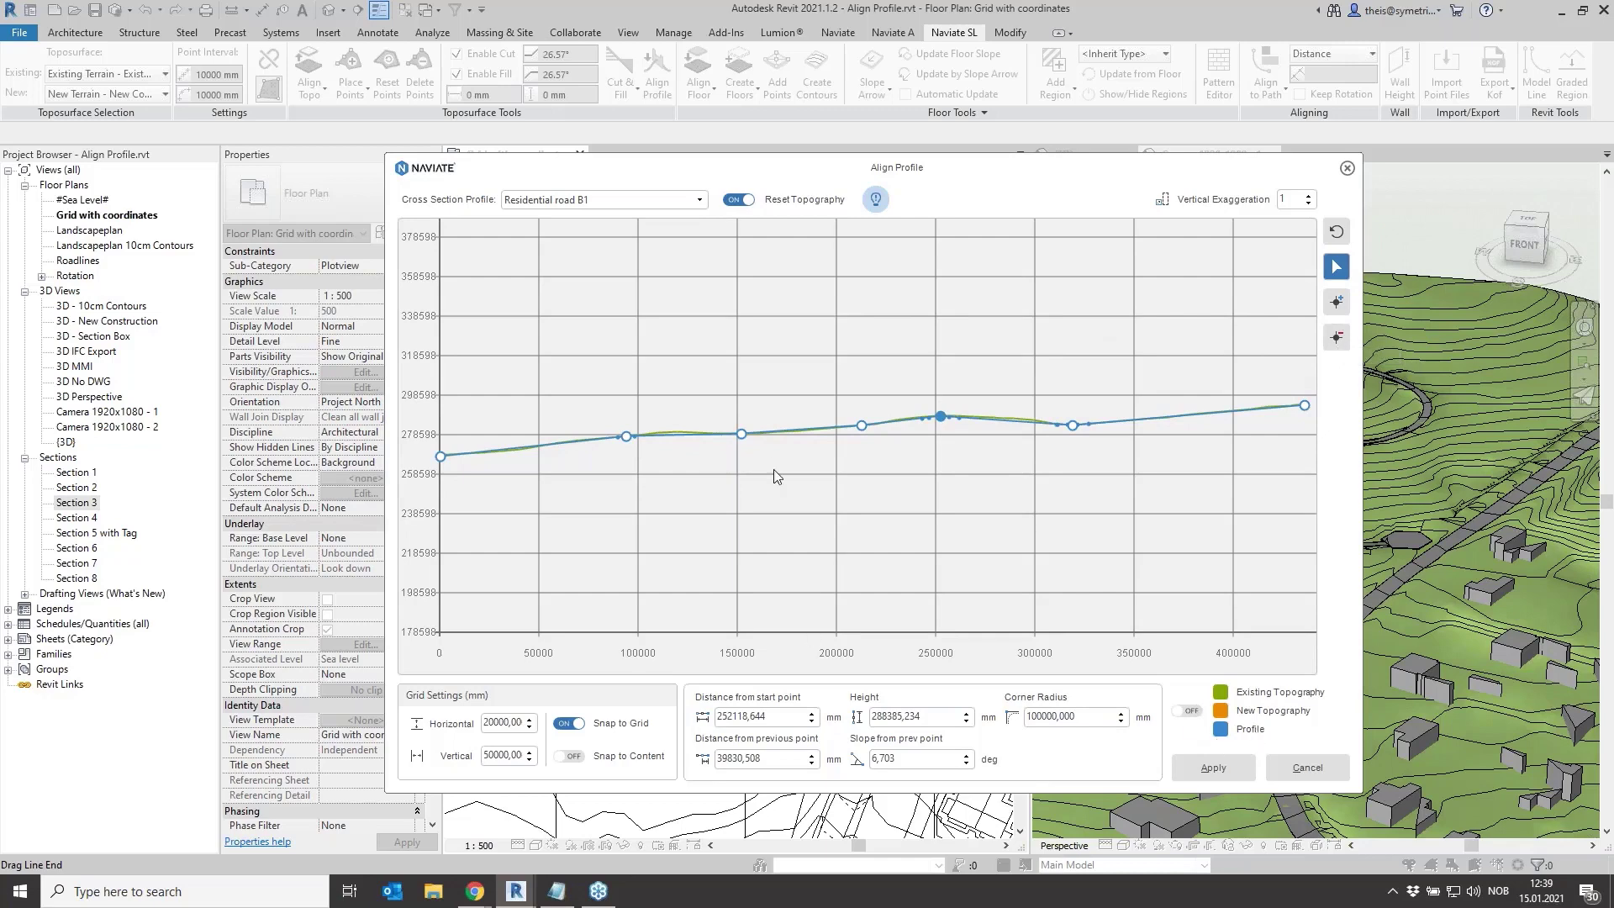
left_click(1308, 769)
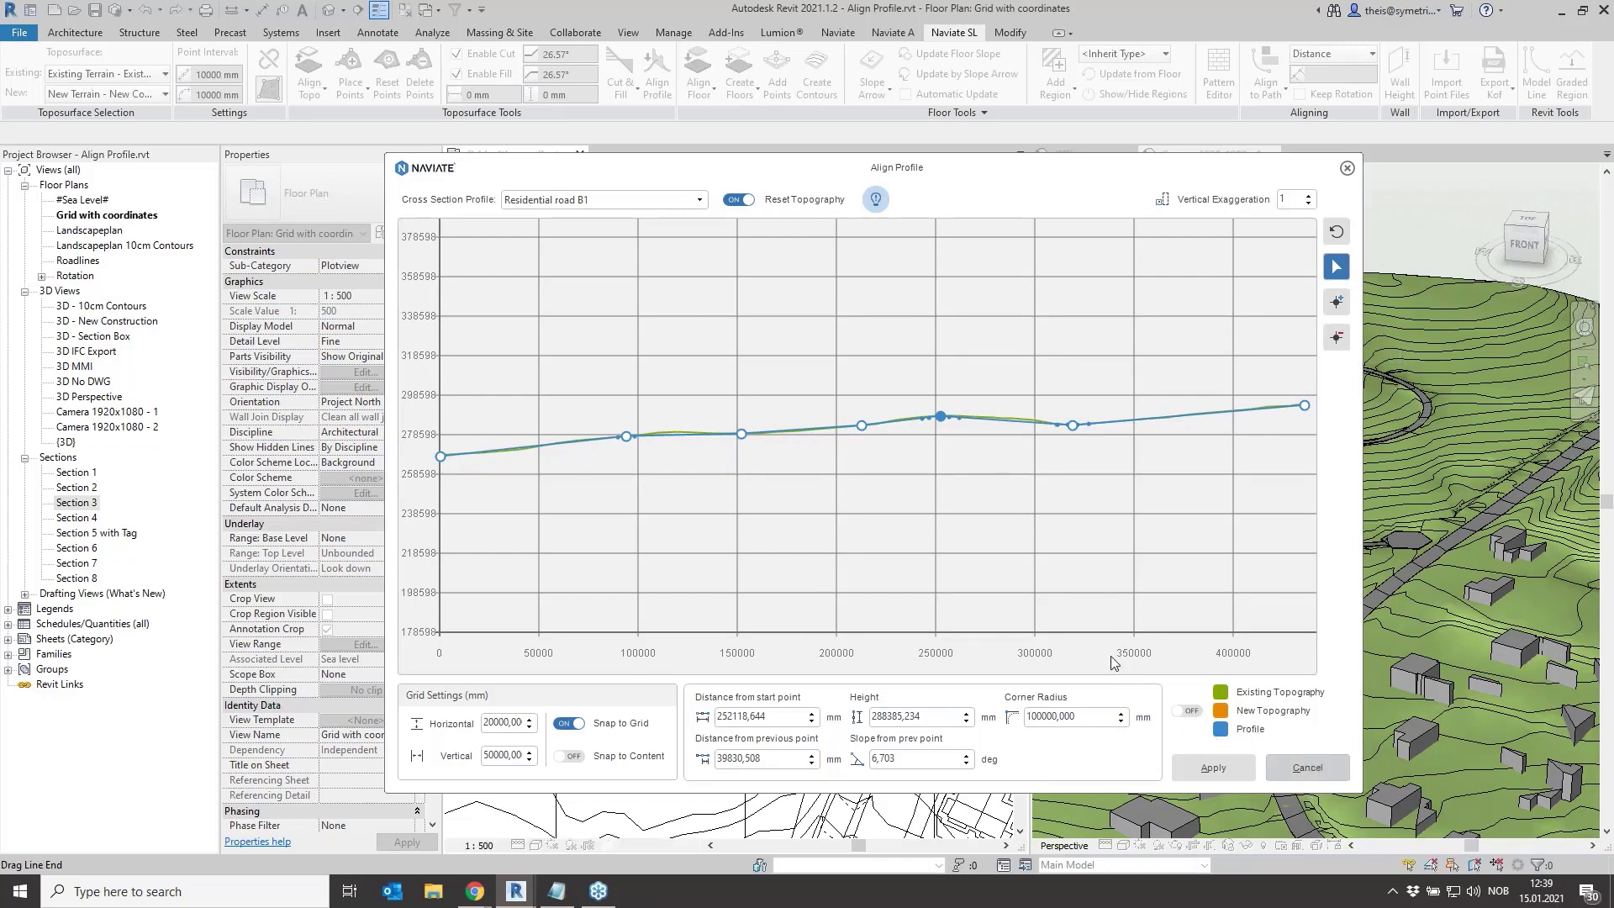
Cut the winding road's chain of NV AlignProfile lines and paste it back at its original location
scroll(685, 463, "up", 4)
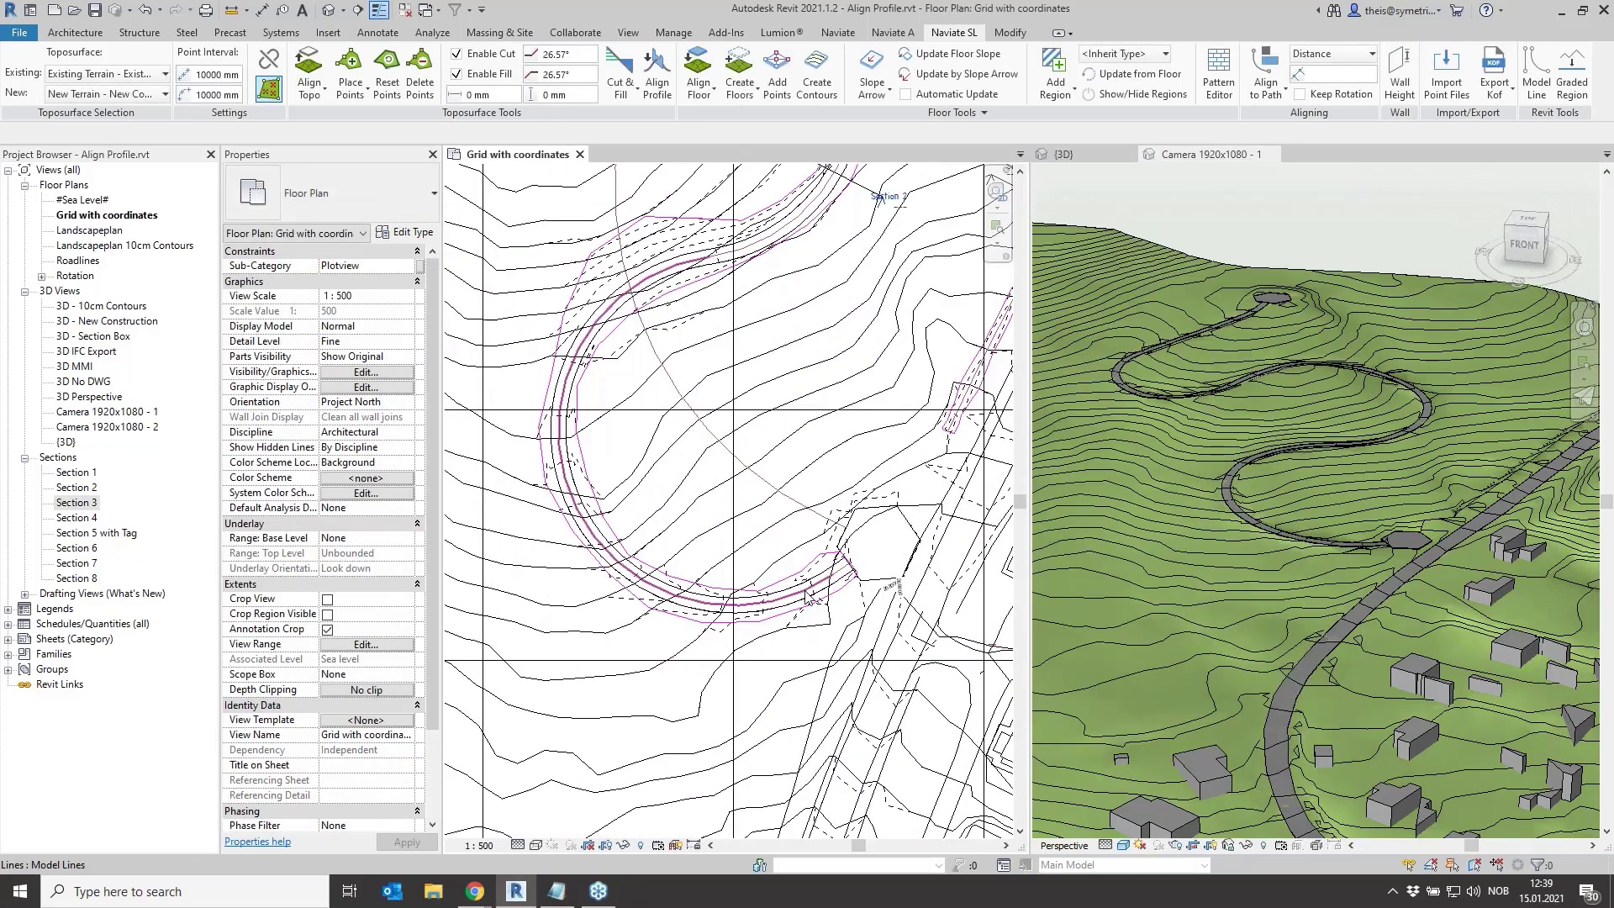
left_click(805, 595)
scroll(756, 504, "down", 2)
scroll(646, 361, "down", 2)
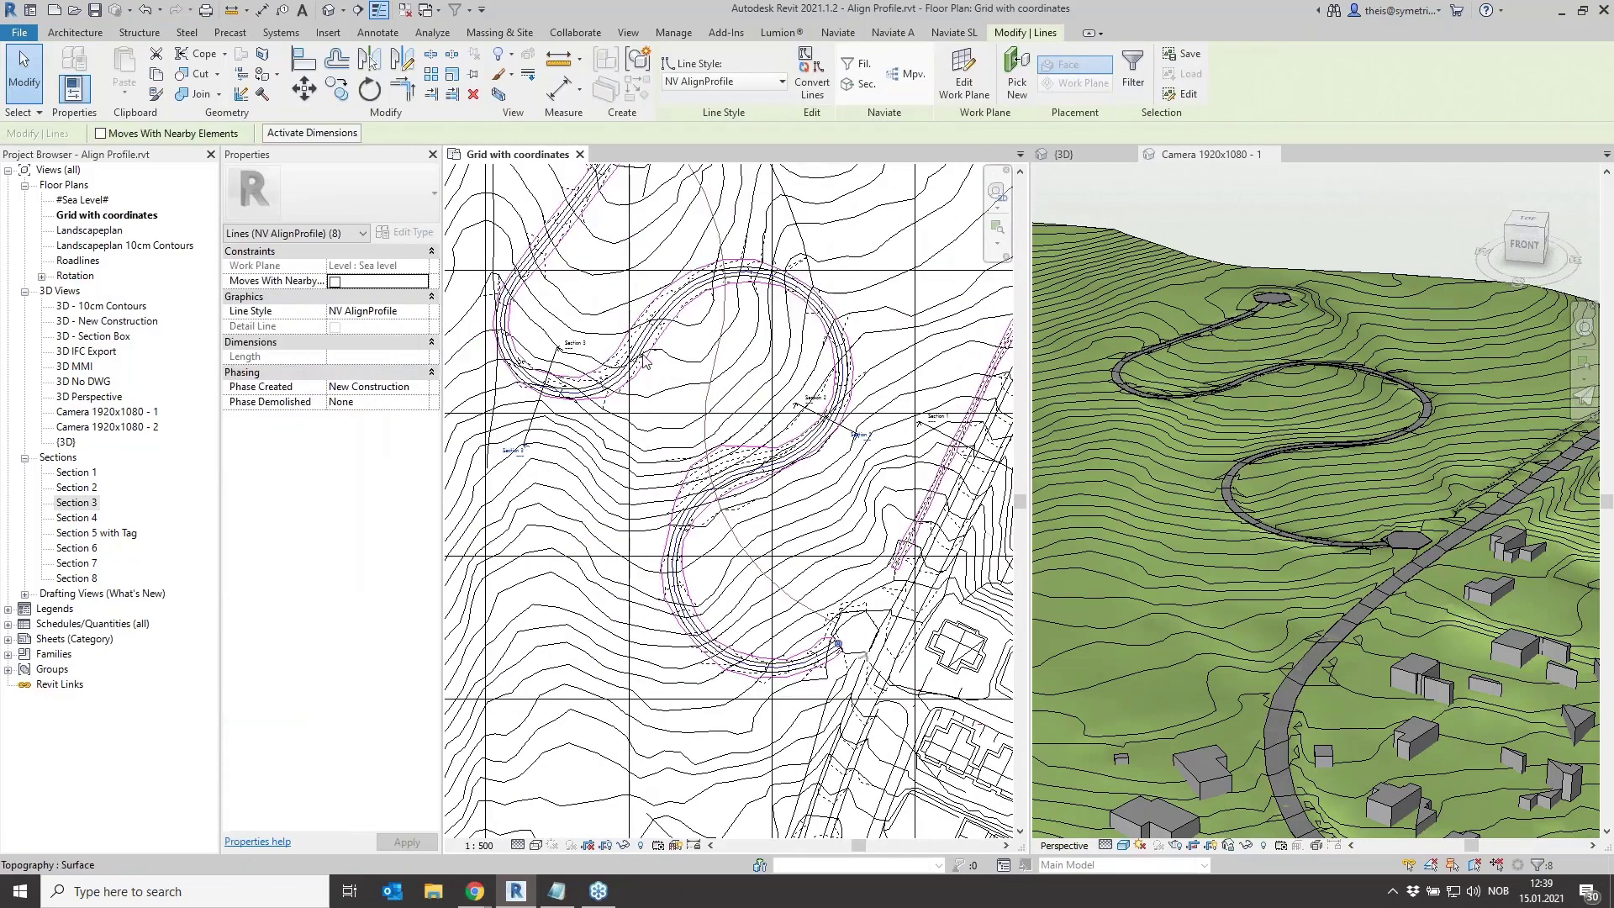
scroll(646, 361, "down", 2)
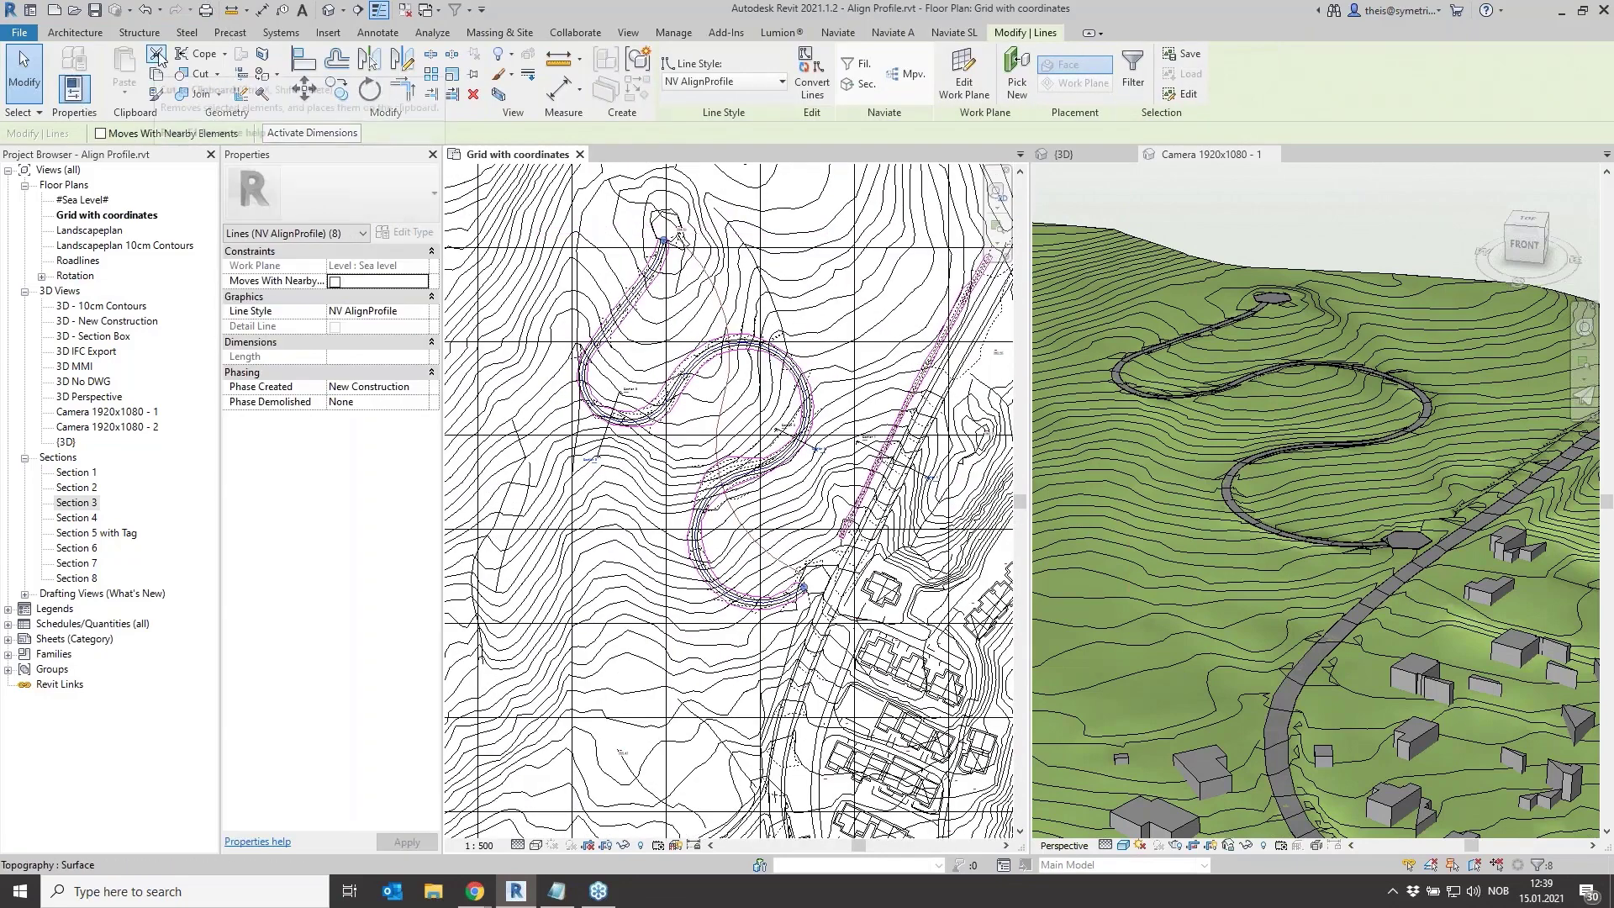
left_click(159, 57)
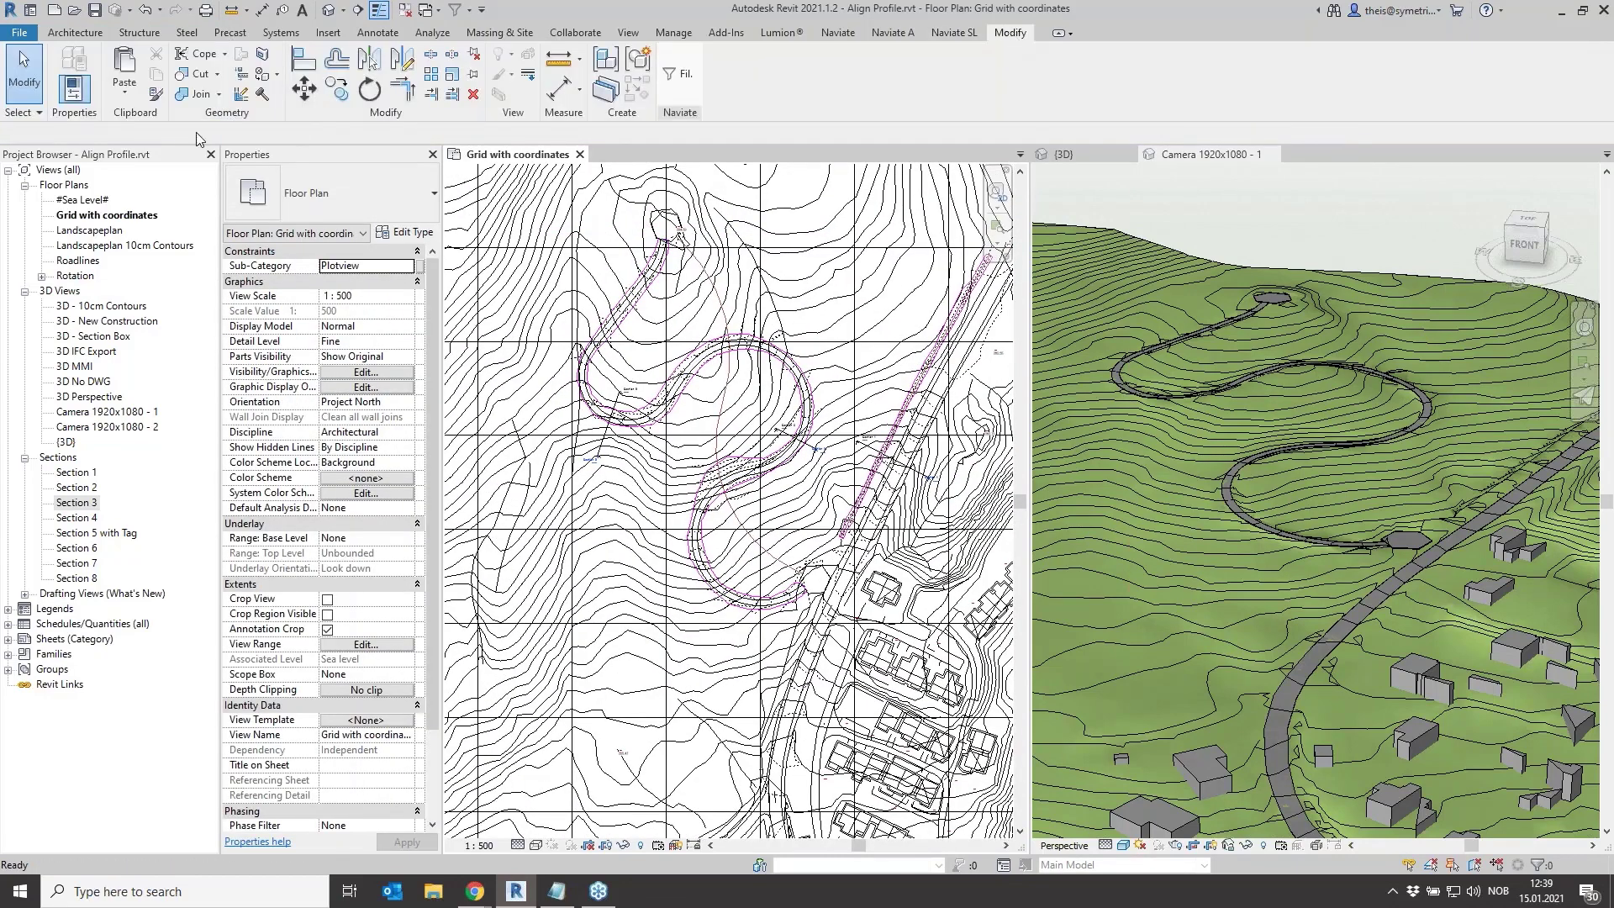
left_click(125, 93)
left_click(160, 258)
Open the pasted road lines in Align Profile to check their height profile, and cancel without applying
scroll(750, 594, "up", 3)
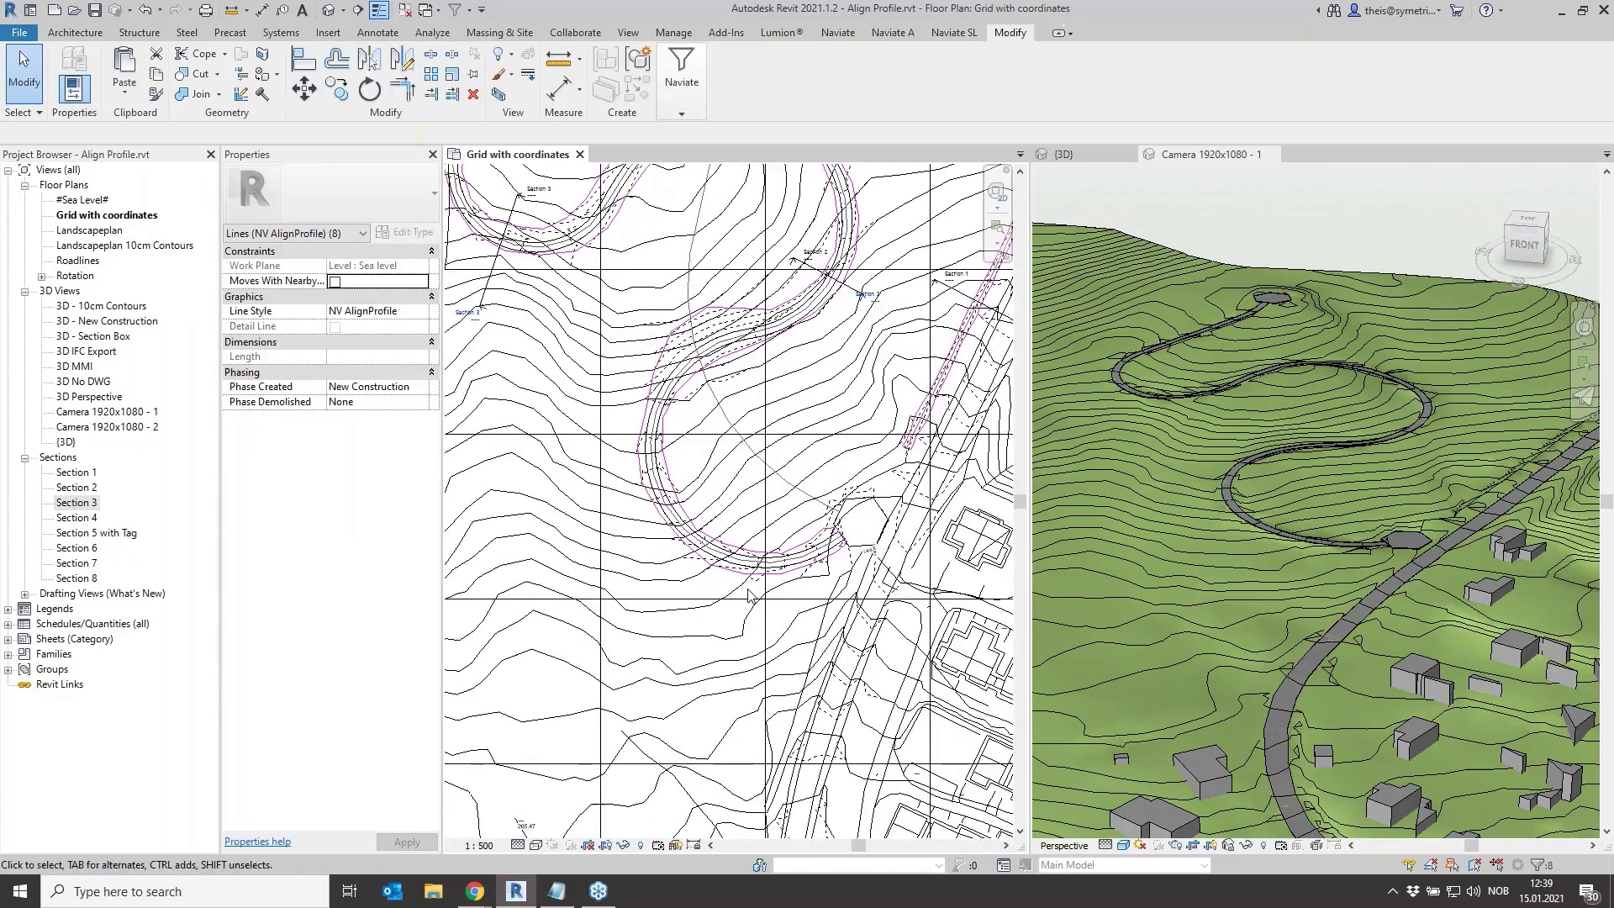
left_click(751, 594)
scroll(751, 594, "up", 3)
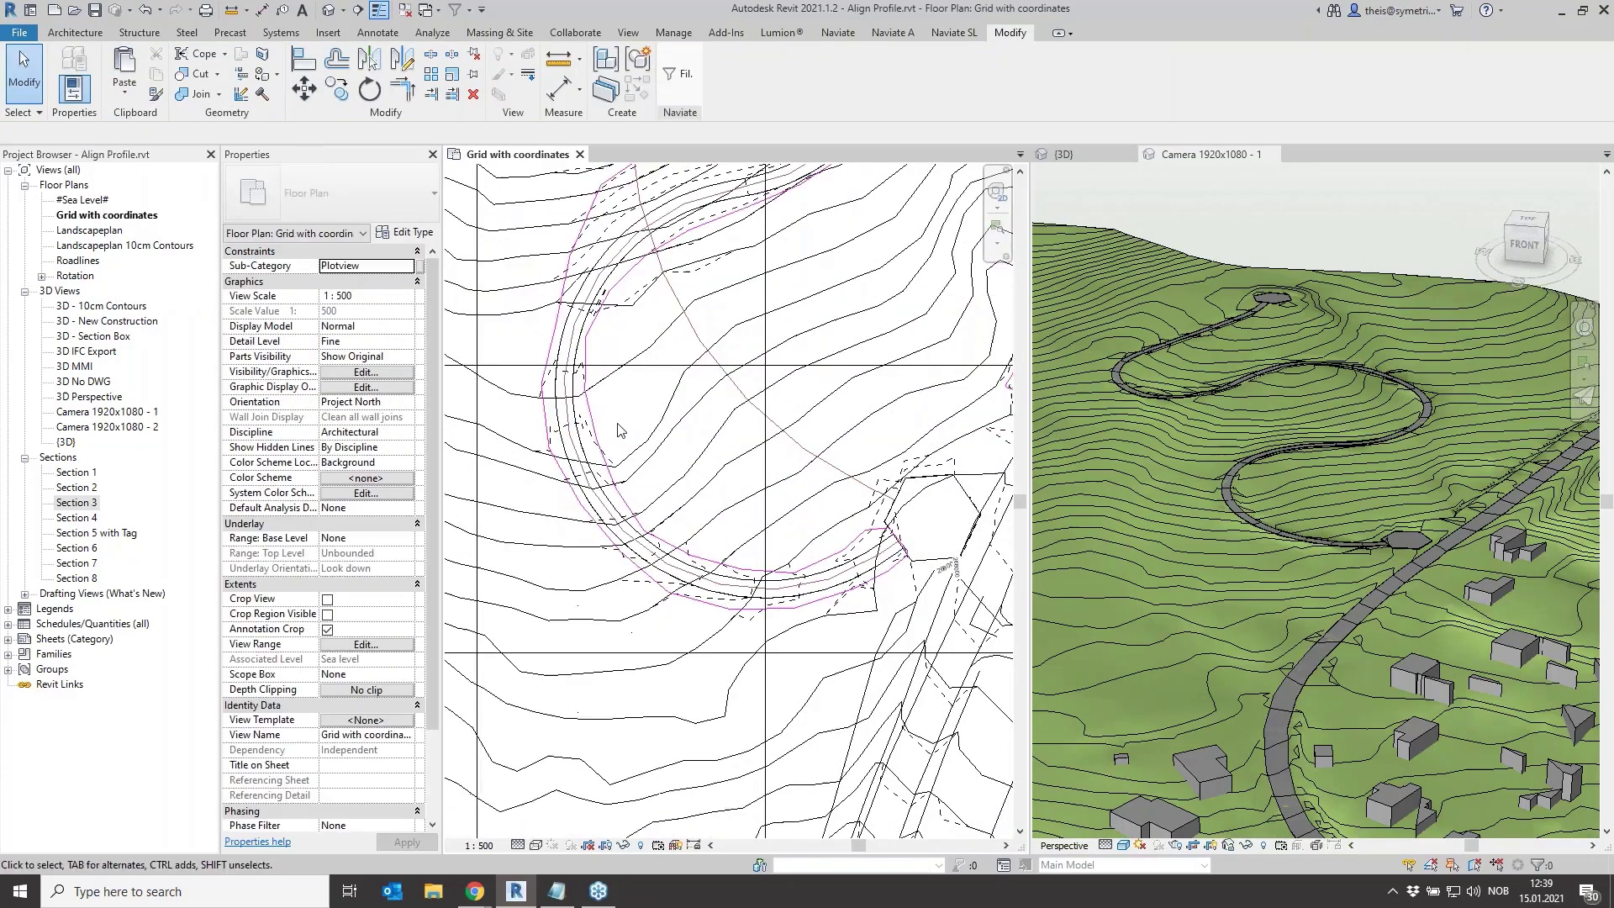
left_click(953, 34)
left_click(657, 83)
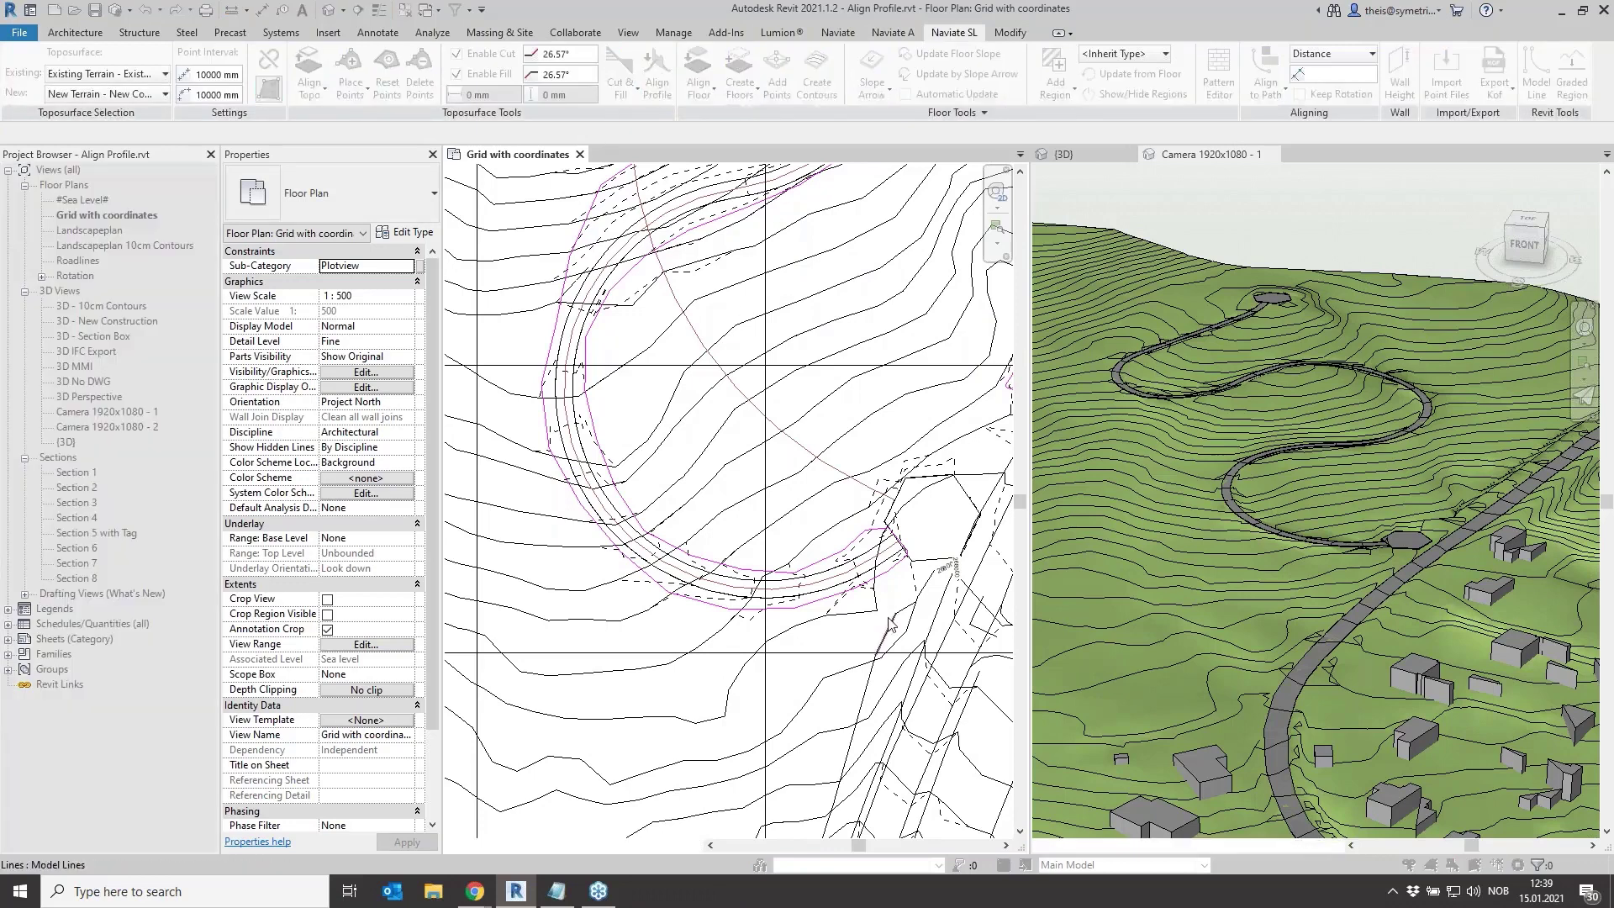
left_click(893, 559)
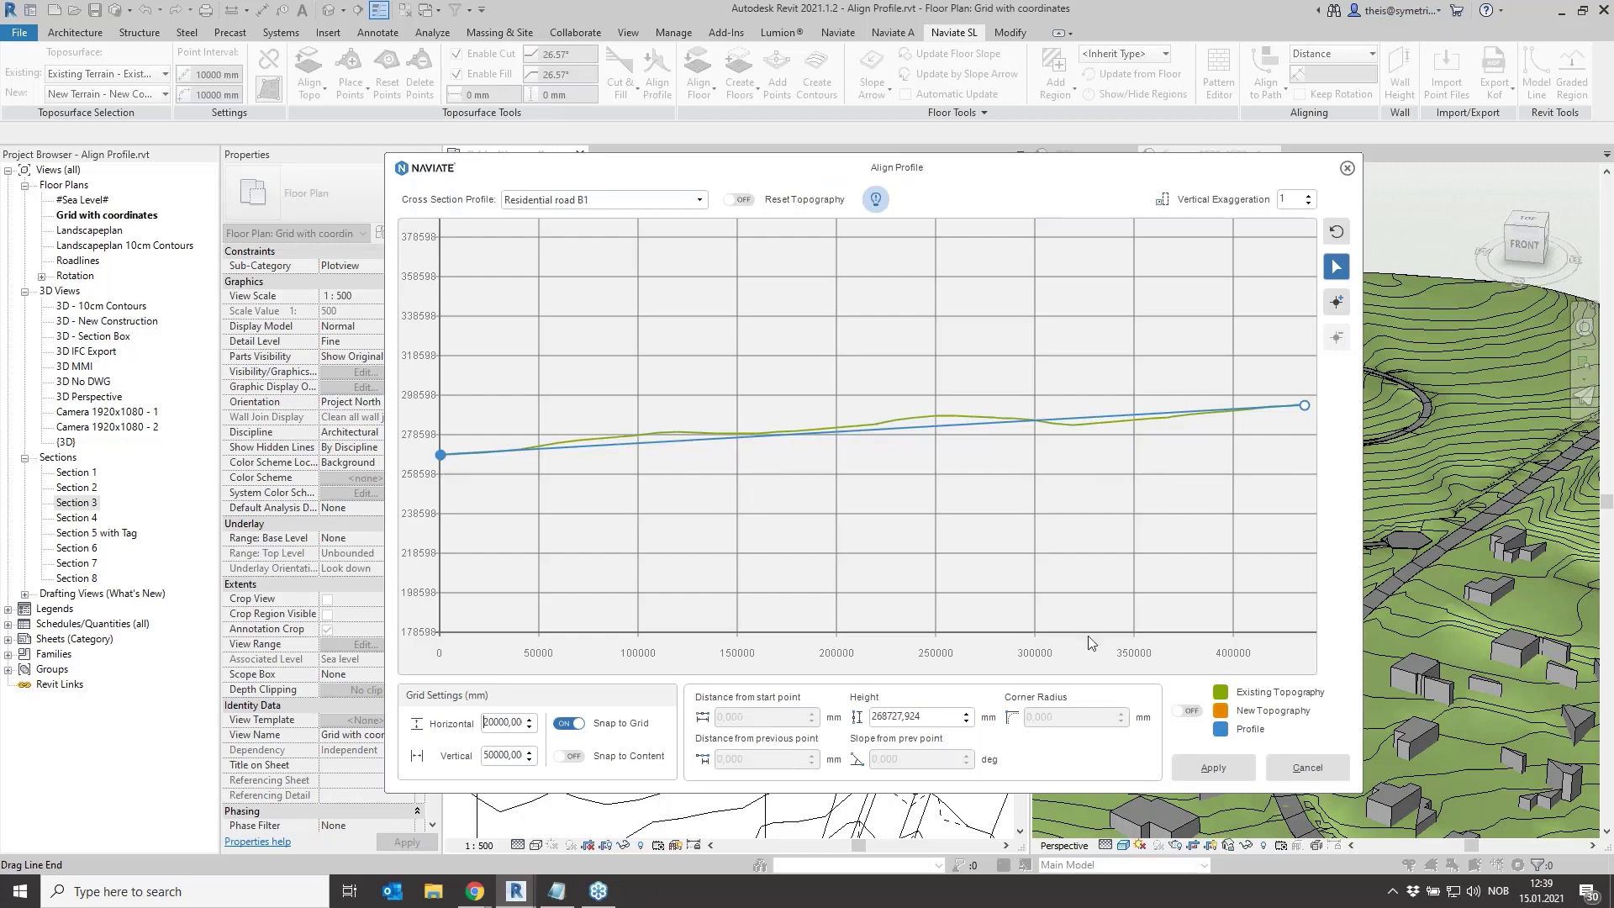
left_click(1308, 767)
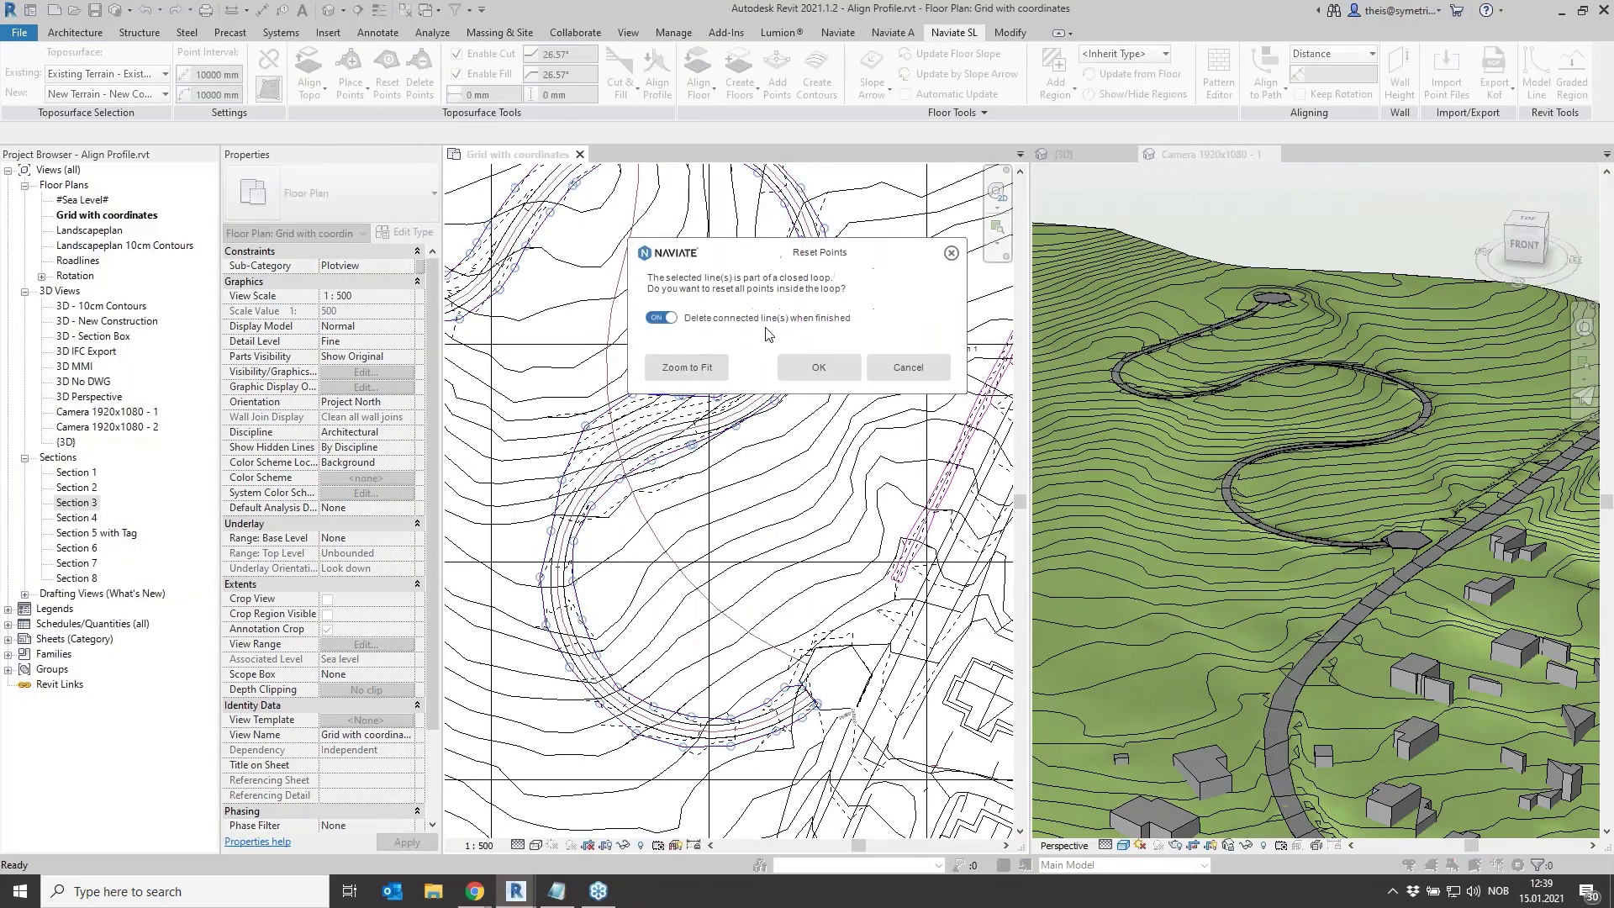
Reset all points inside the closed loop around the winding road, deleting the connected lines, and check the terrain in camera and plan views
left_click(809, 367)
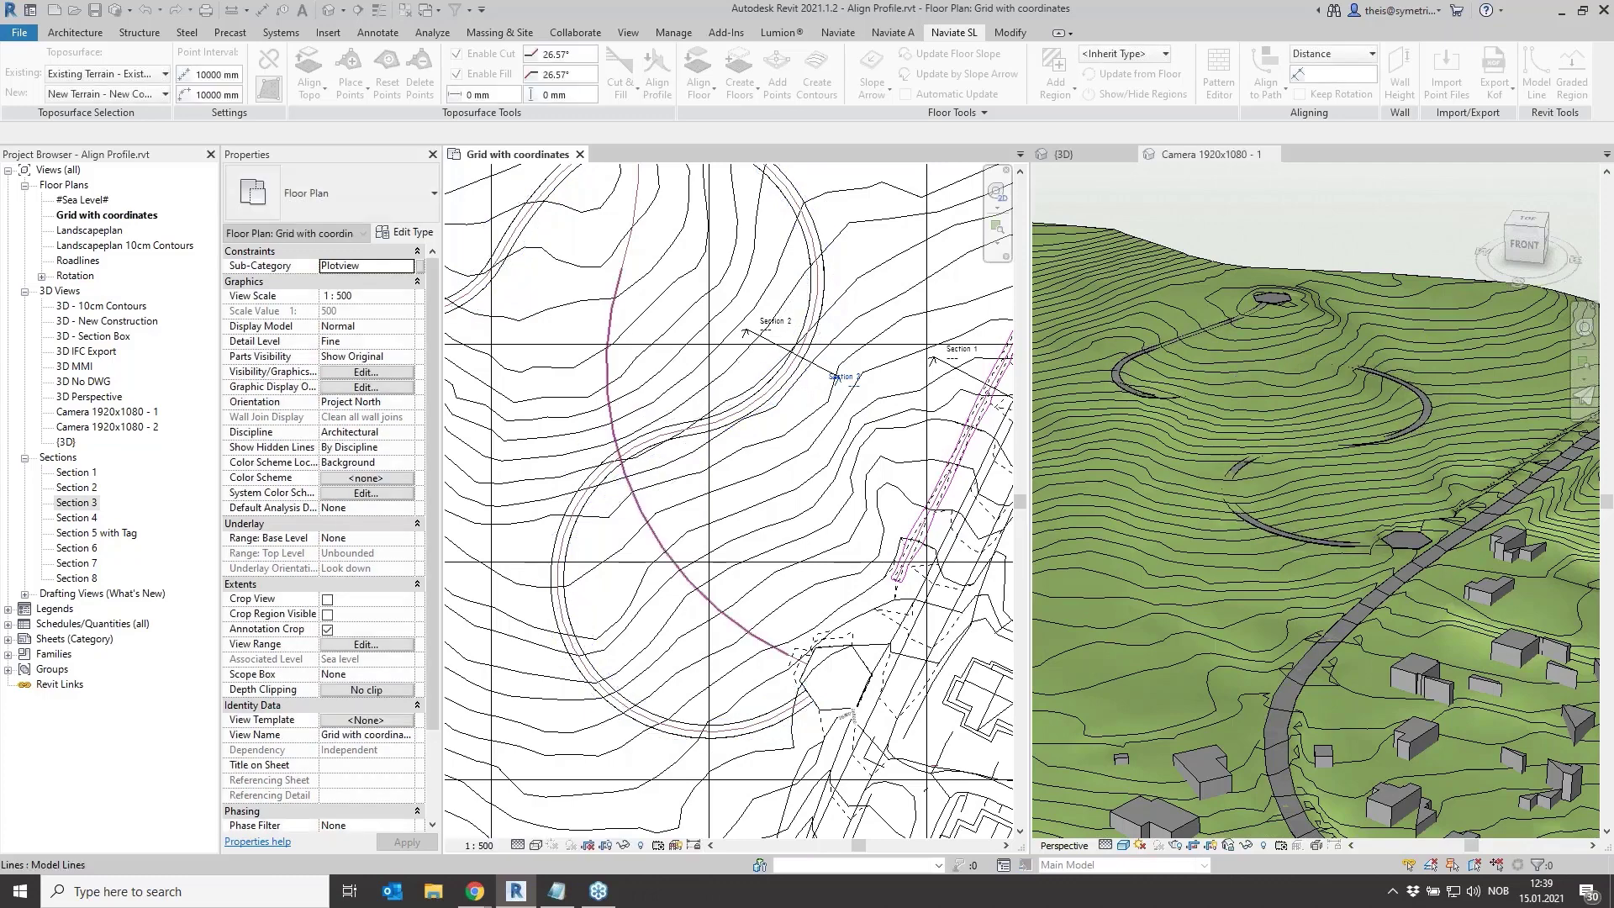
left_click(1270, 440)
scroll(734, 523, "down", 2)
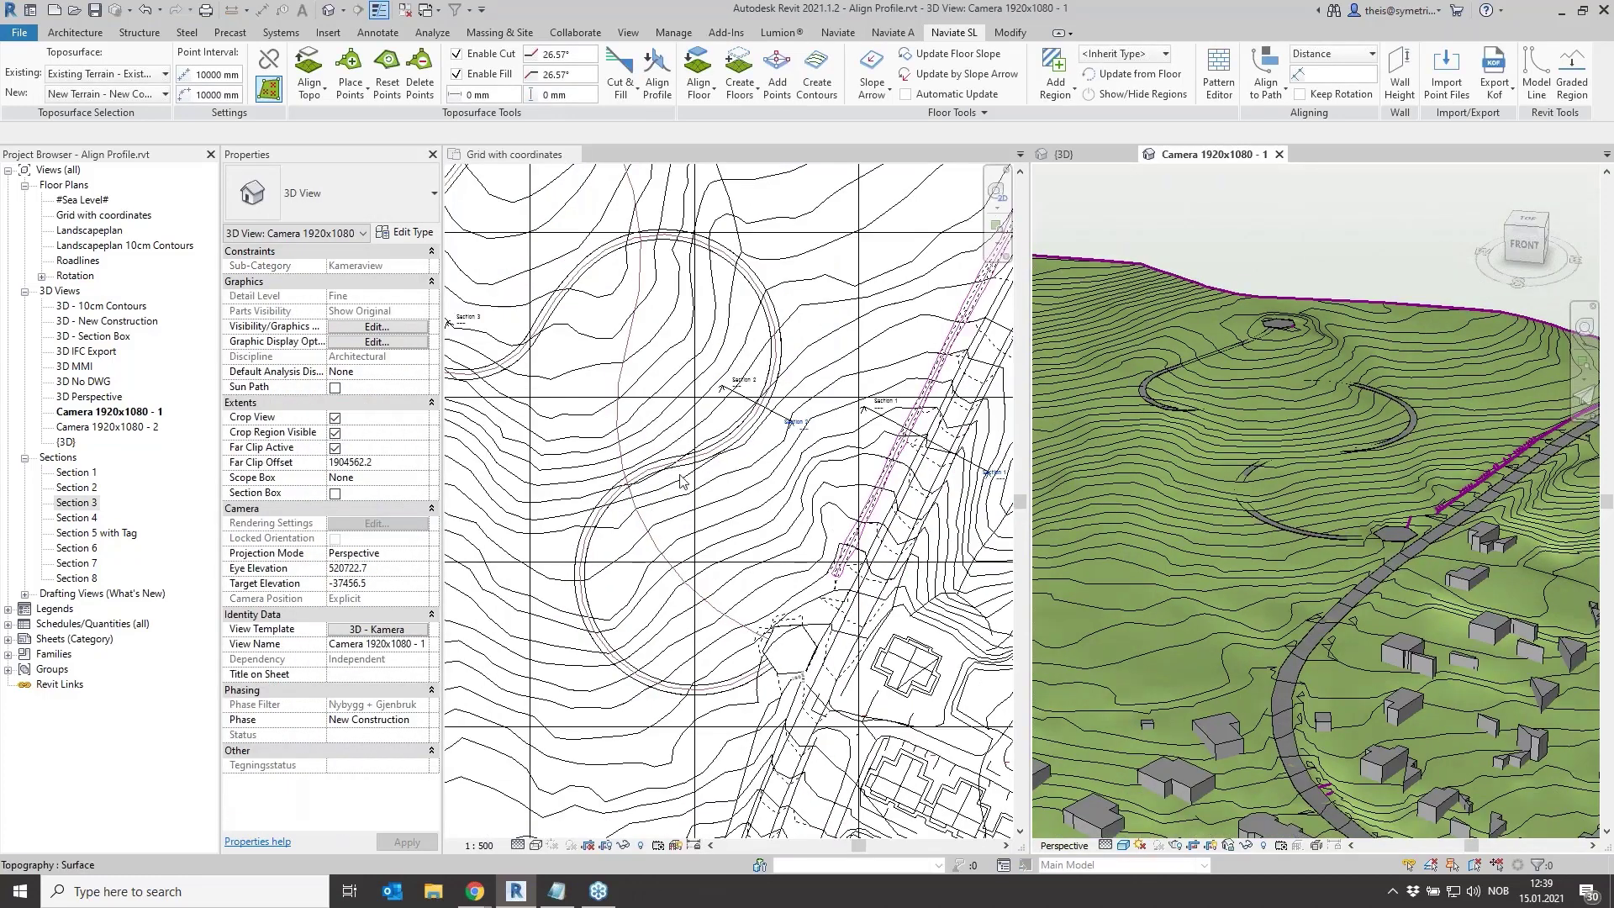
left_click(734, 523)
scroll(734, 523, "down", 1)
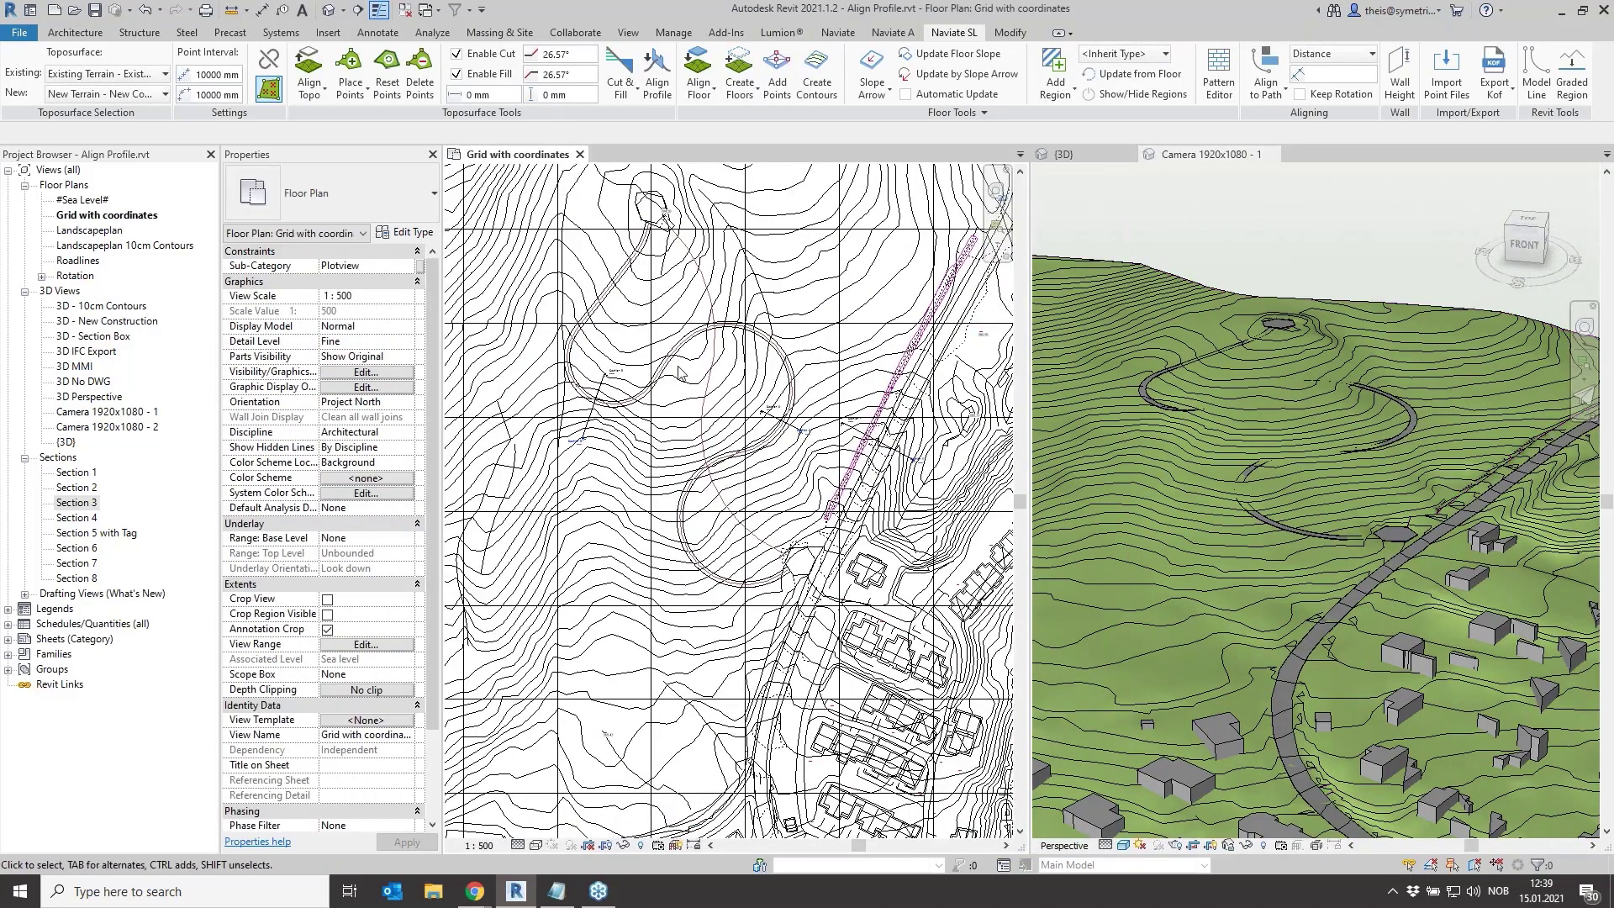